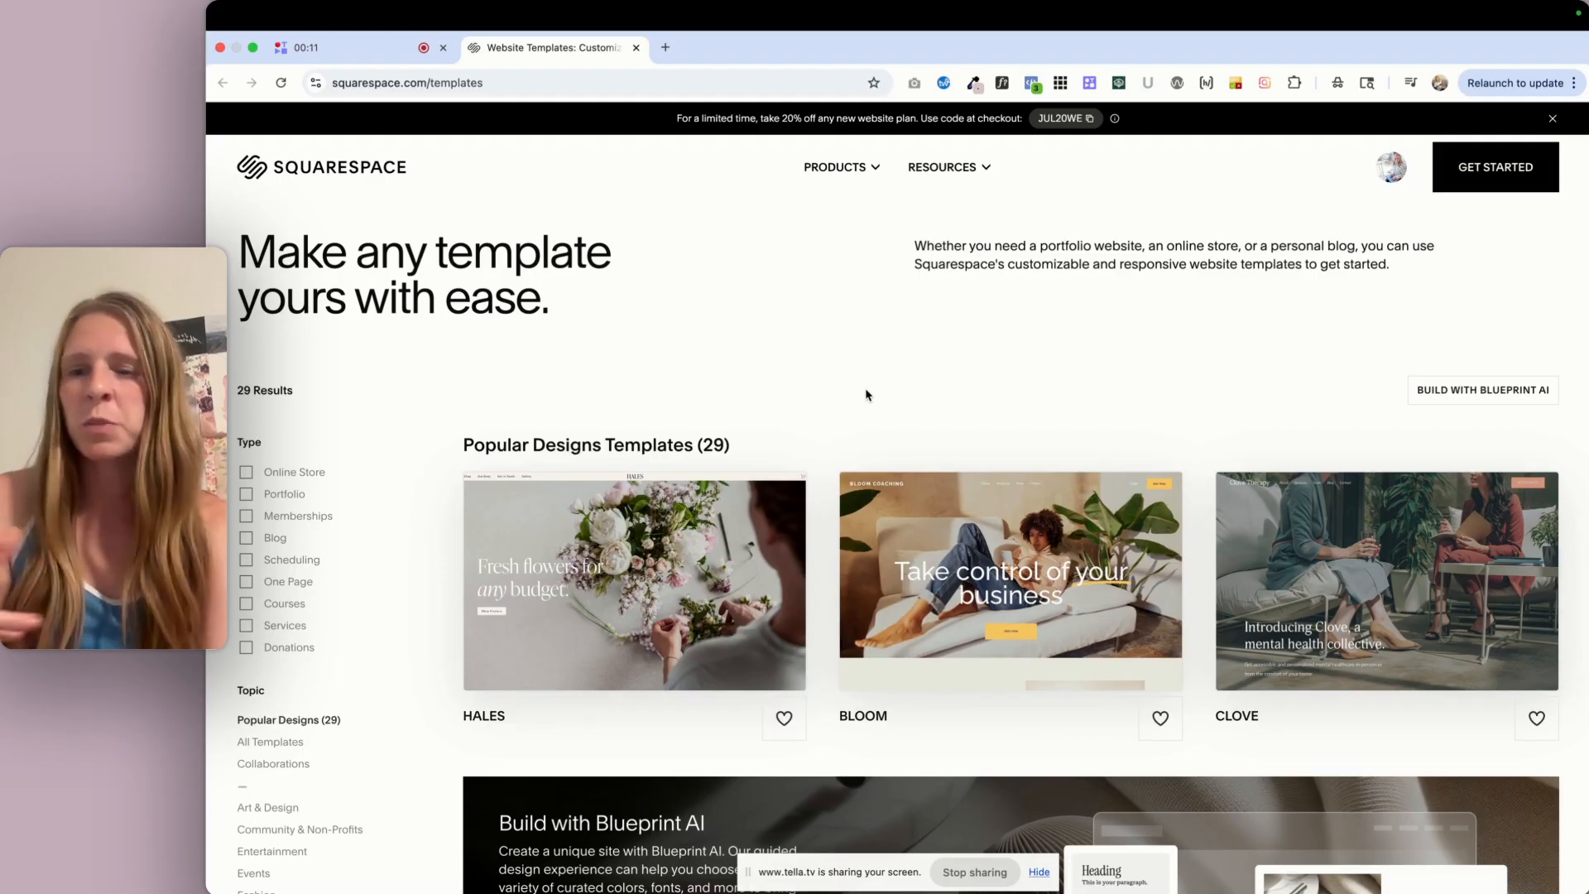
Filter the website templates by the Online Store type, browse the matching designs, and return to the unfiltered templates
click(300, 472)
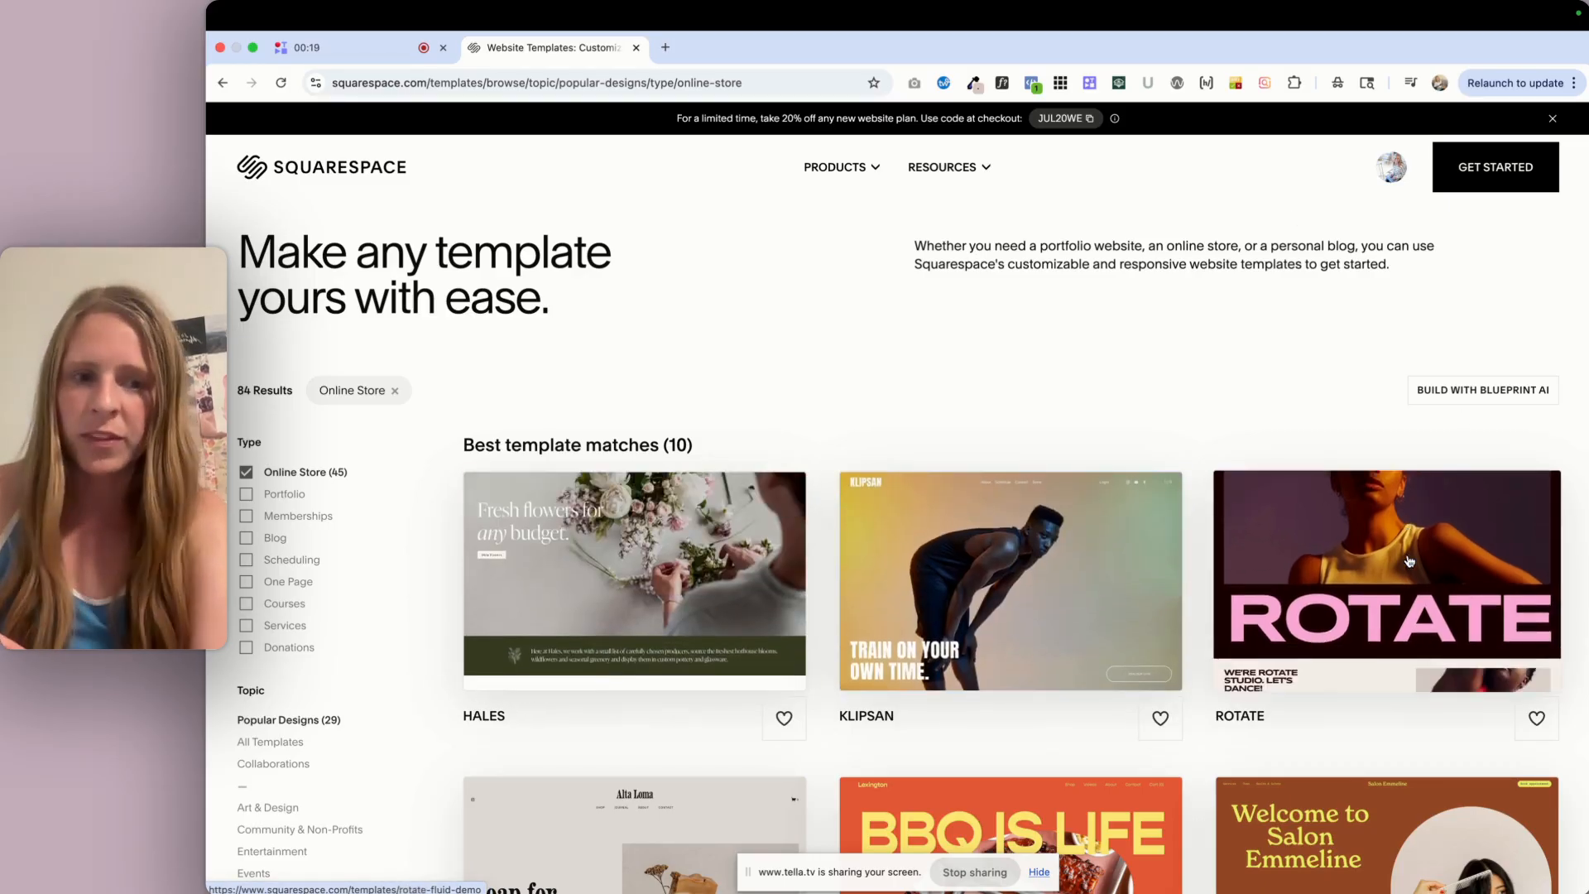
scroll(1114, 344, down, 3)
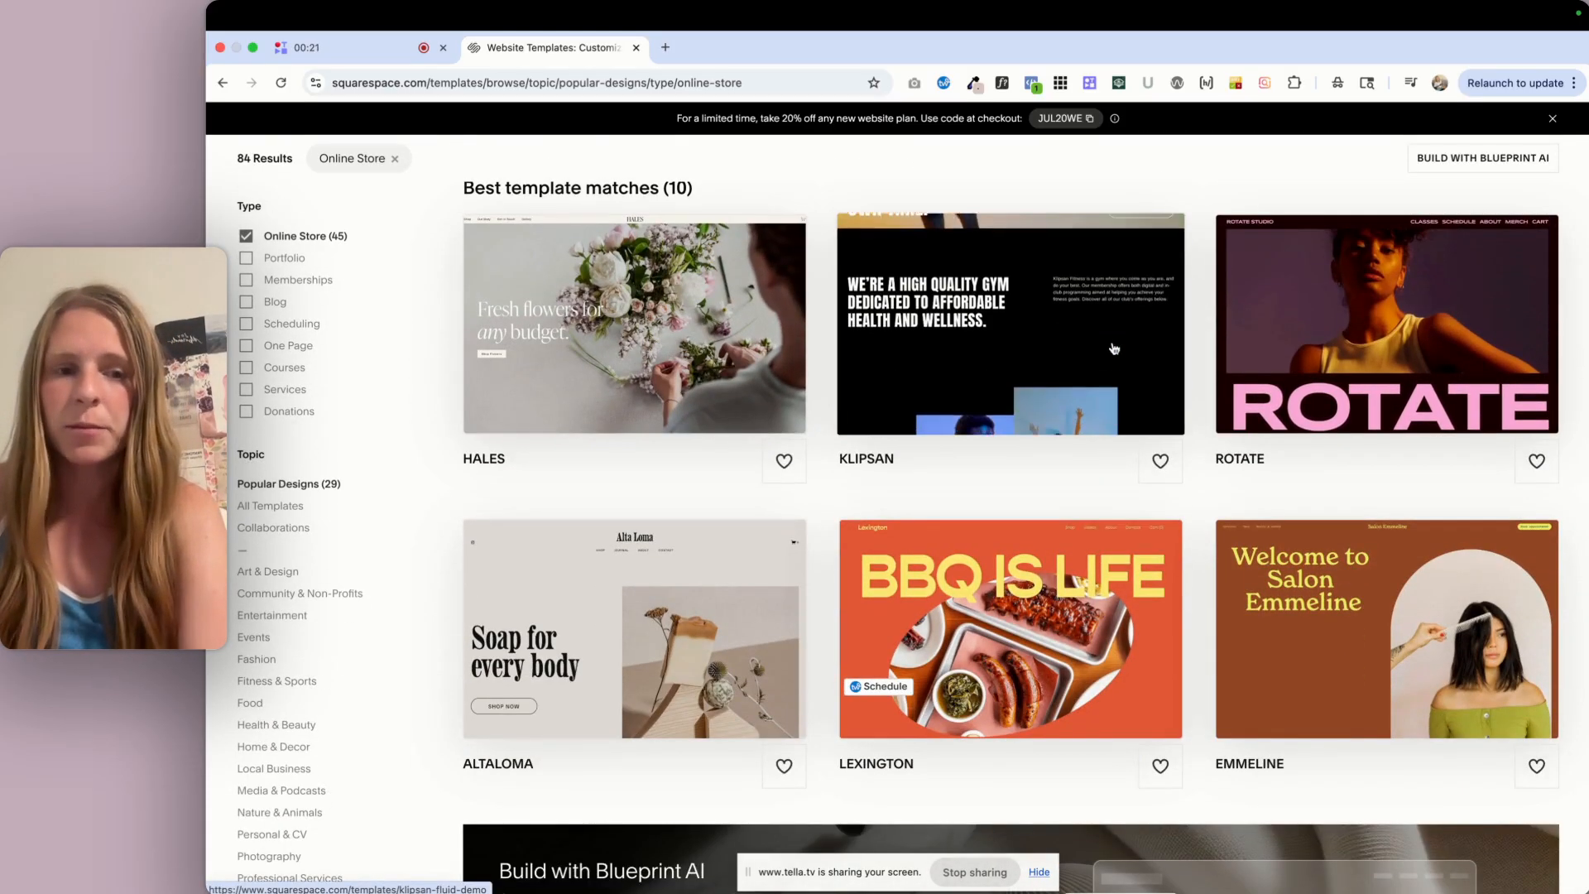
scroll(1114, 348, down, 2)
scroll(1114, 347, down, 2)
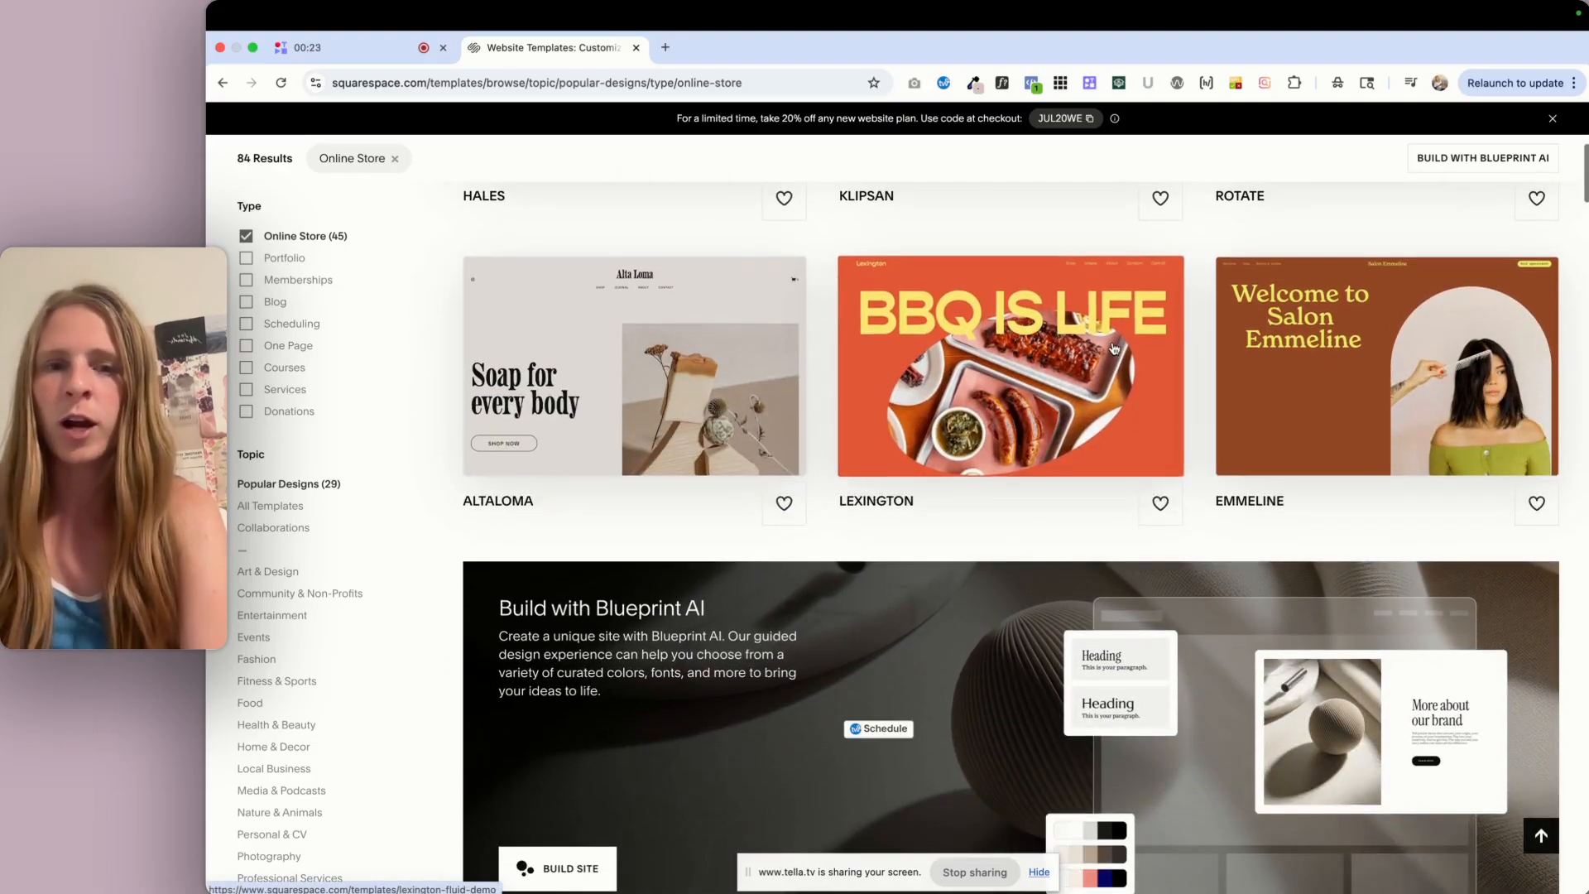
scroll(1114, 347, down, 6)
scroll(1114, 347, up, 15)
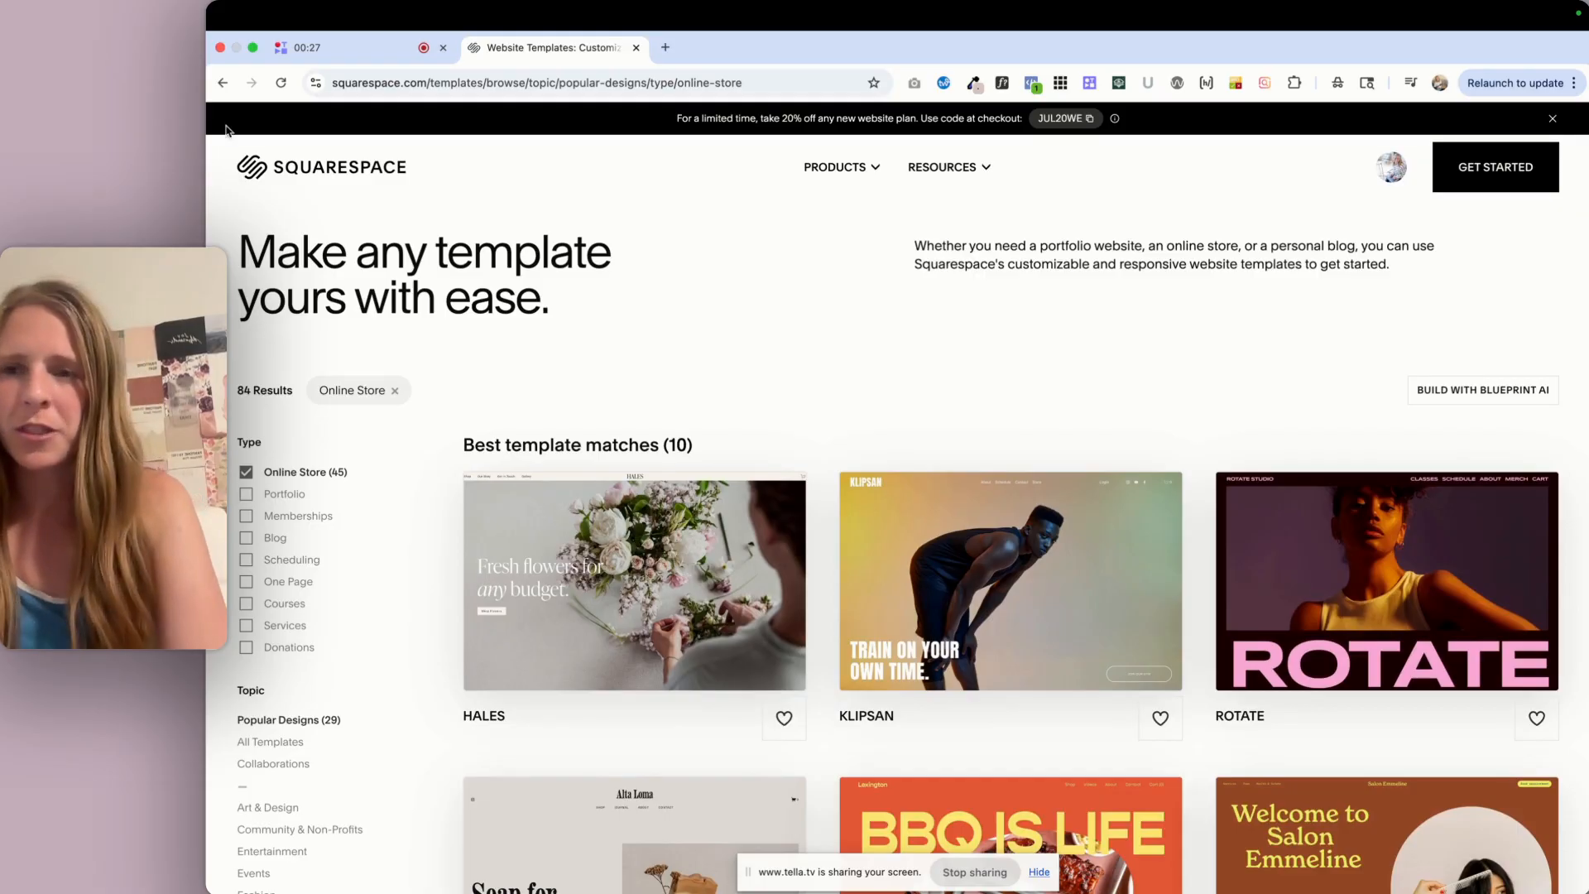
click(222, 84)
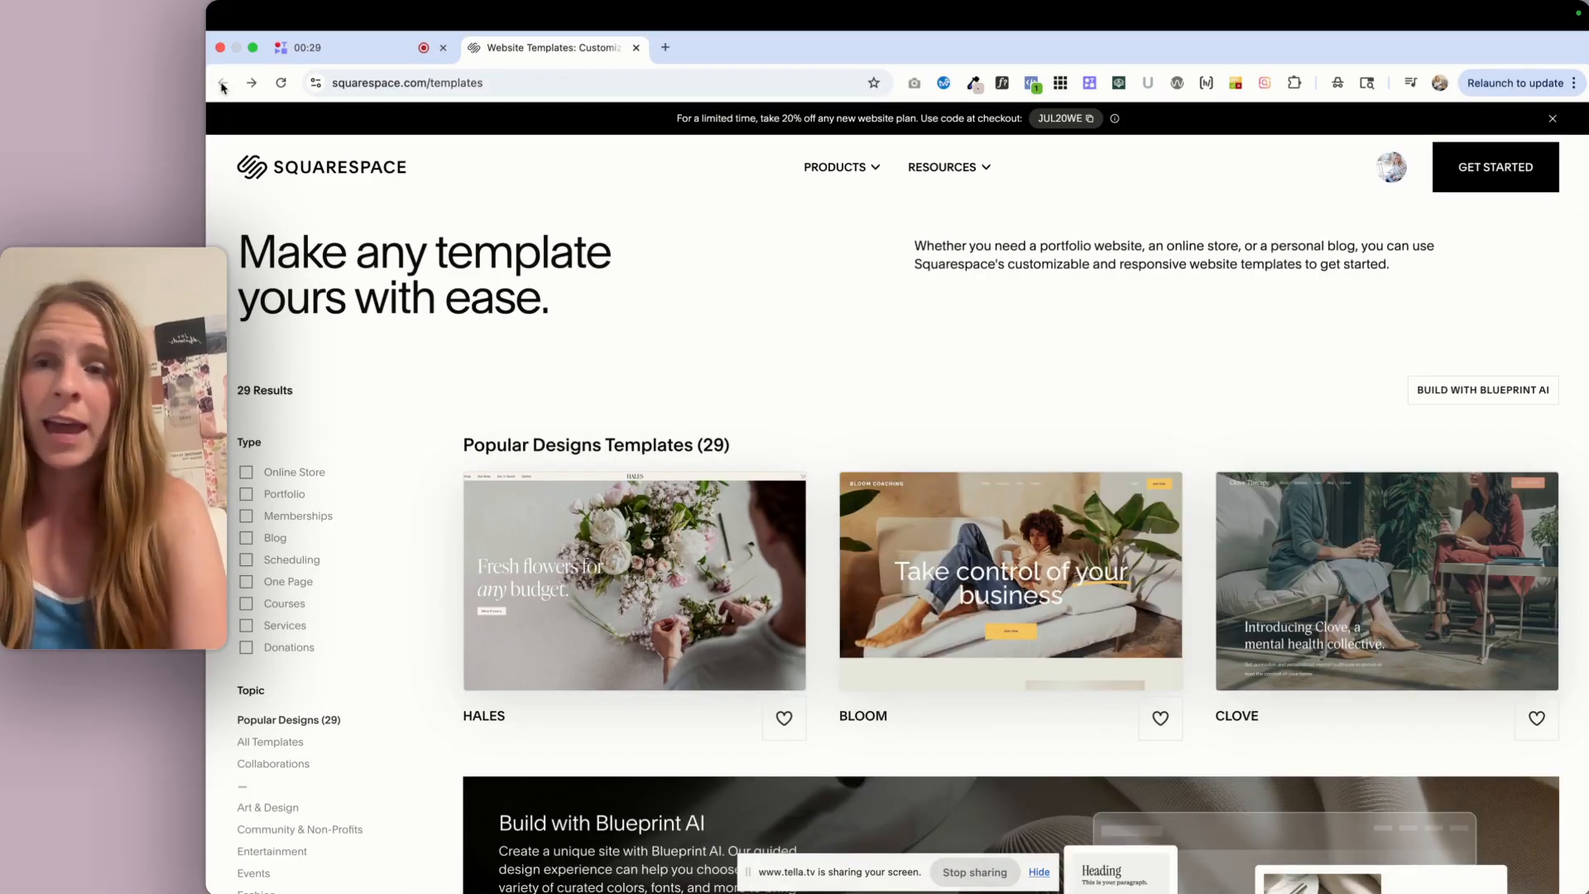
Go to the Squarespace account dashboard at account.squarespace.com
click(422, 83)
text(account.)
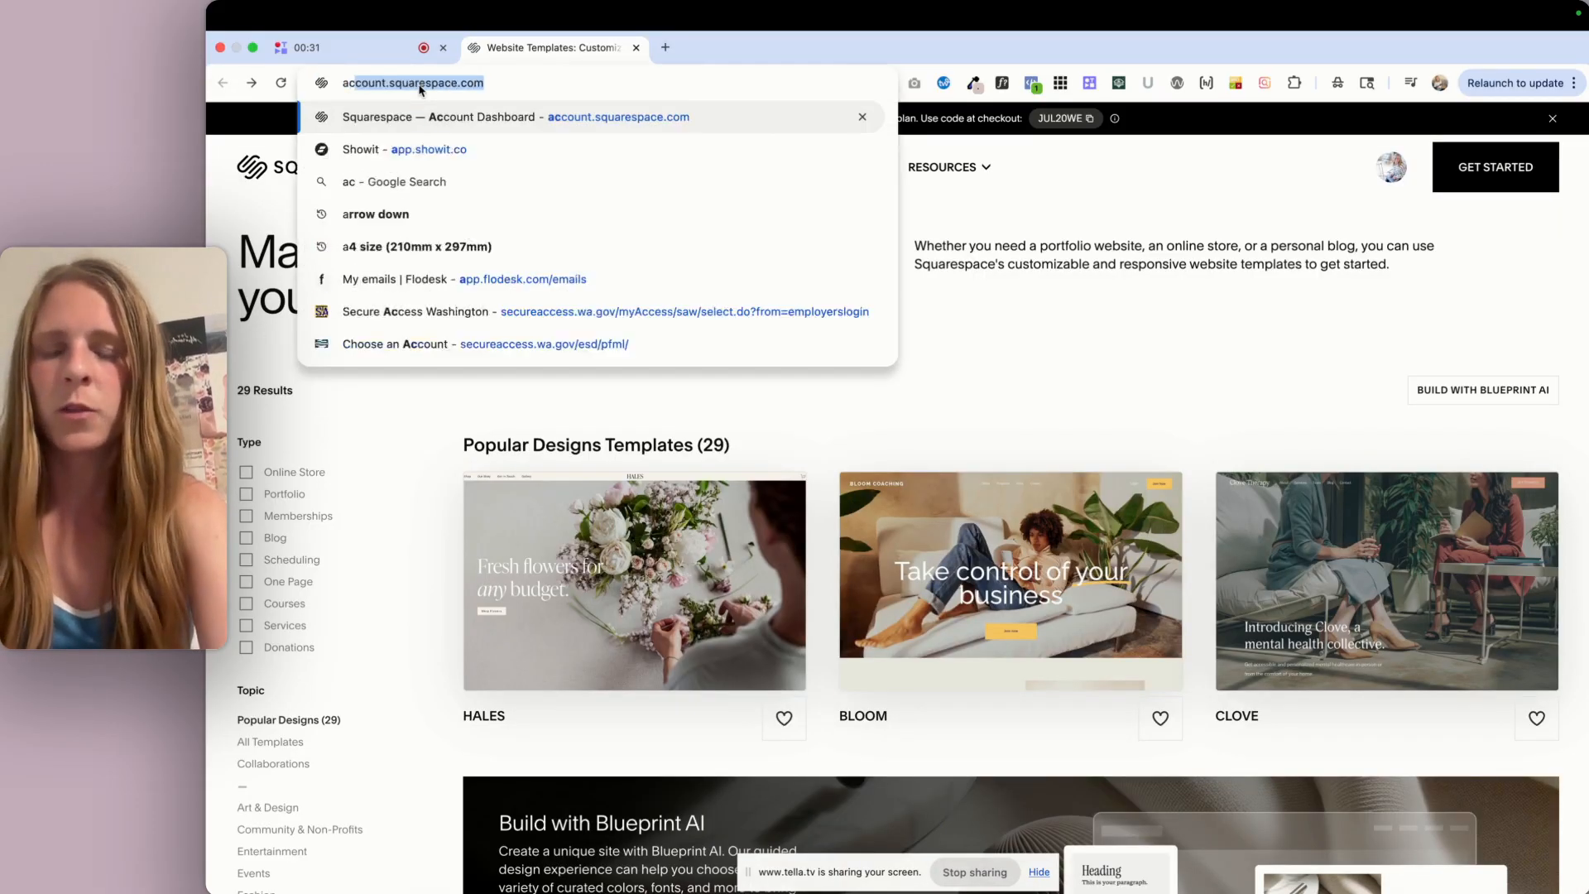
key(BackSpace)
key(Return)
click(421, 83)
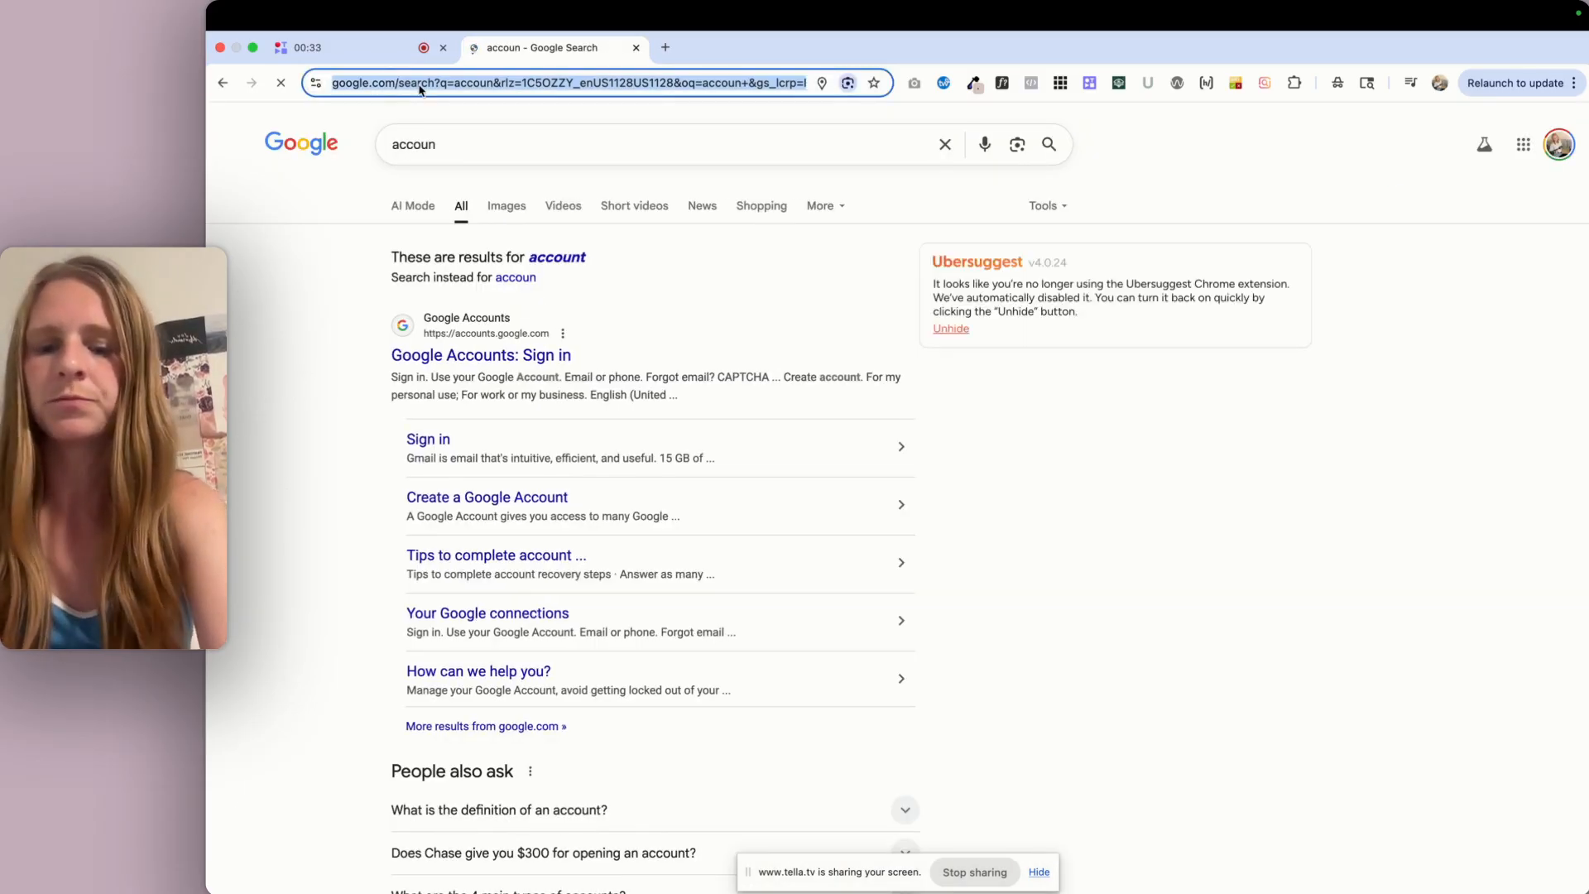
text(acc)
key(Return)
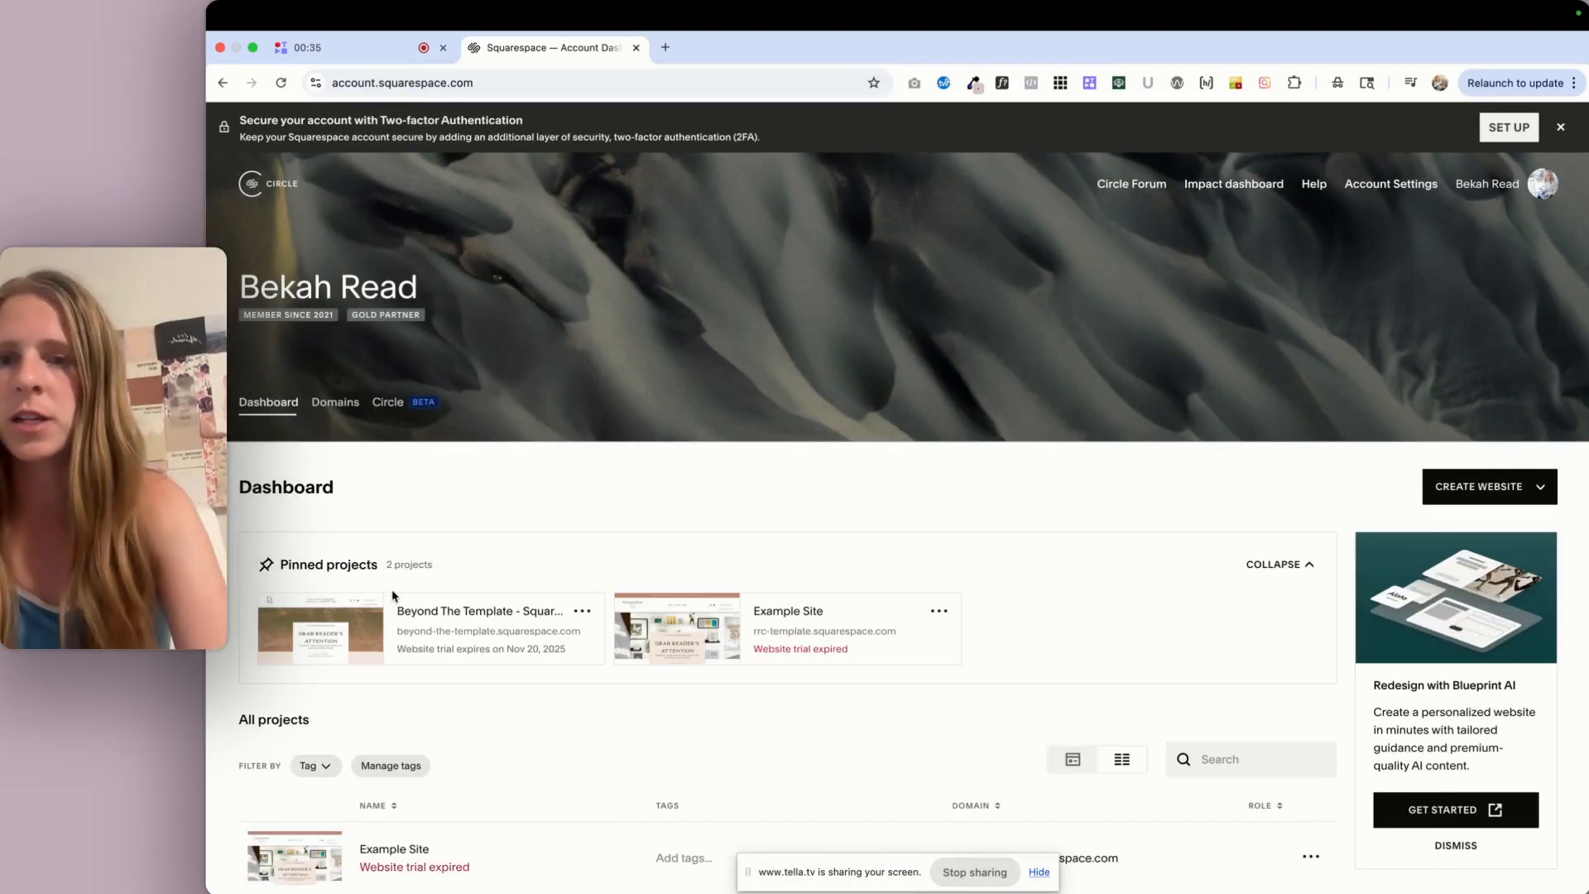
Open the "Beyond The Template - Squarespace Course" website from all projects and show its list of pages
scroll(393, 595, down, 3)
scroll(393, 594, down, 3)
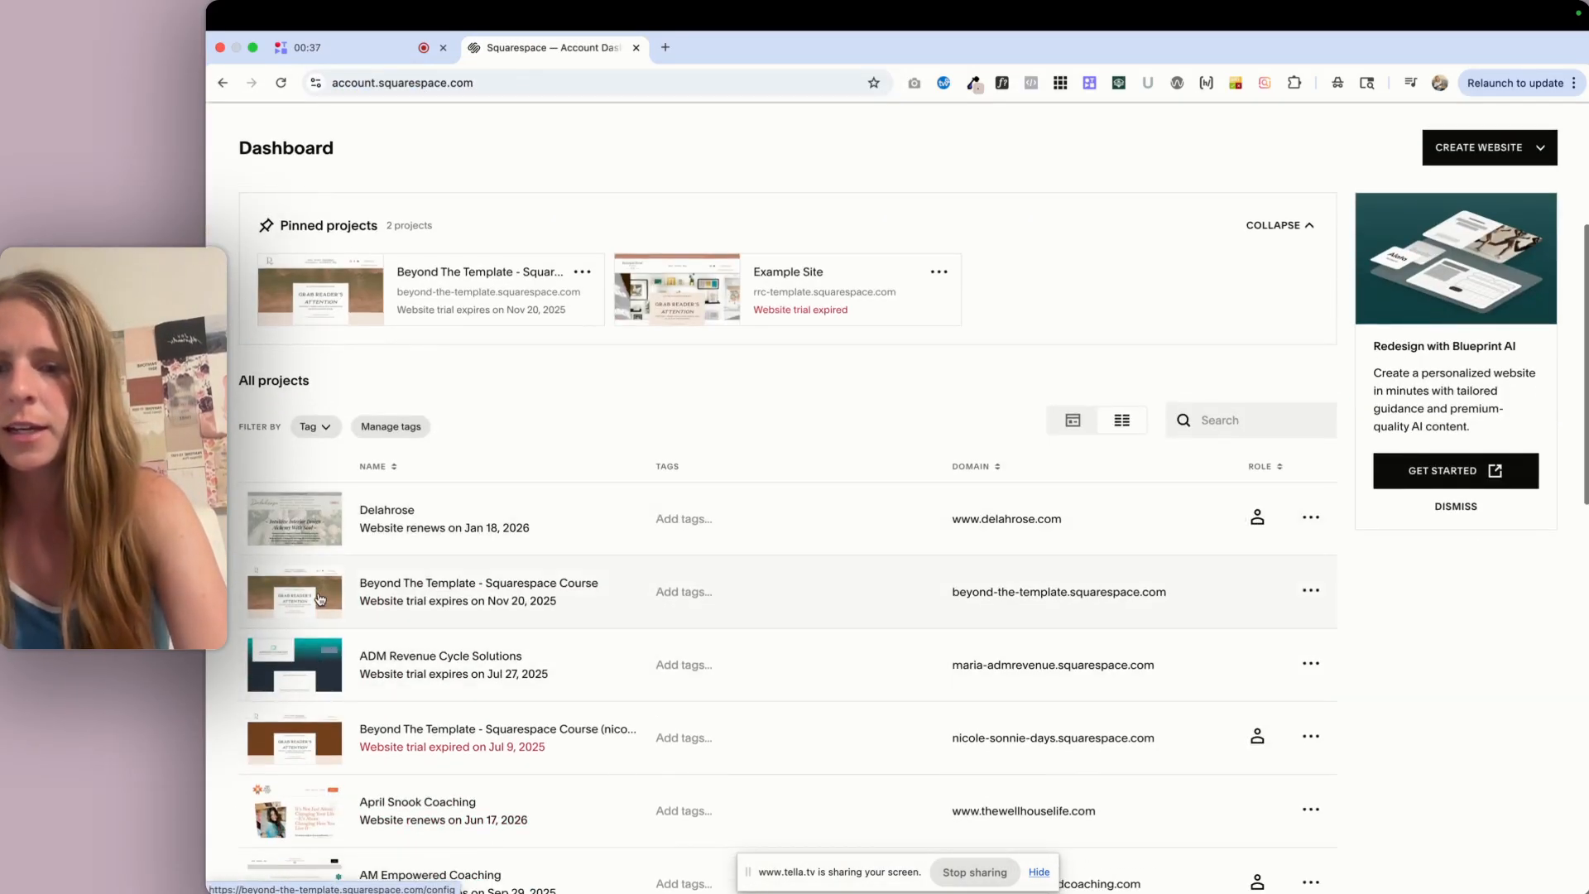
click(320, 599)
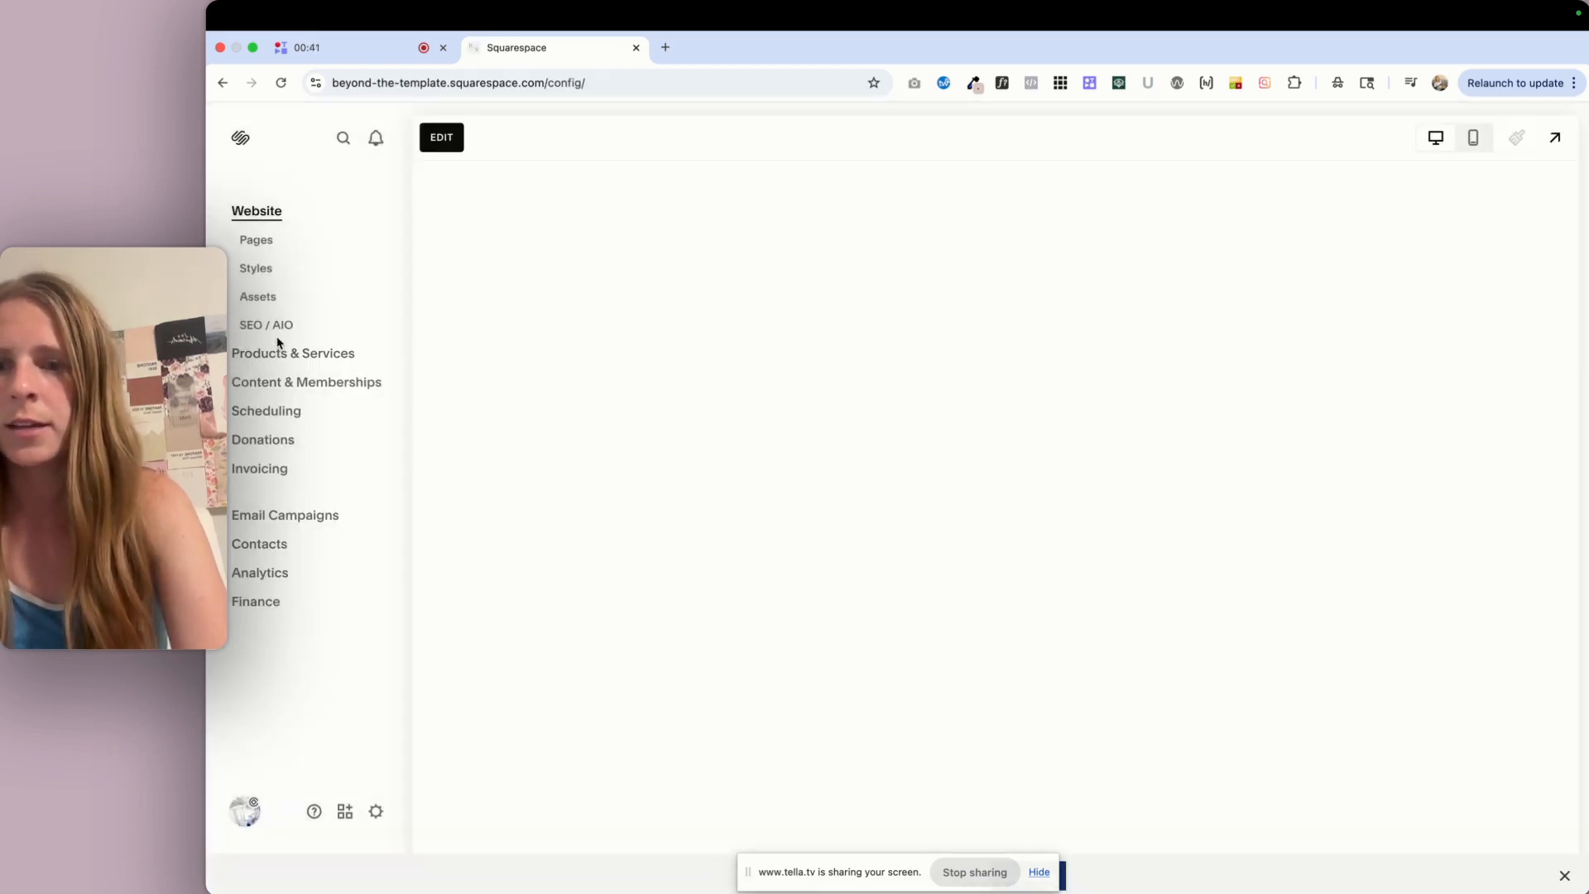
click(260, 242)
scroll(333, 528, down, 2)
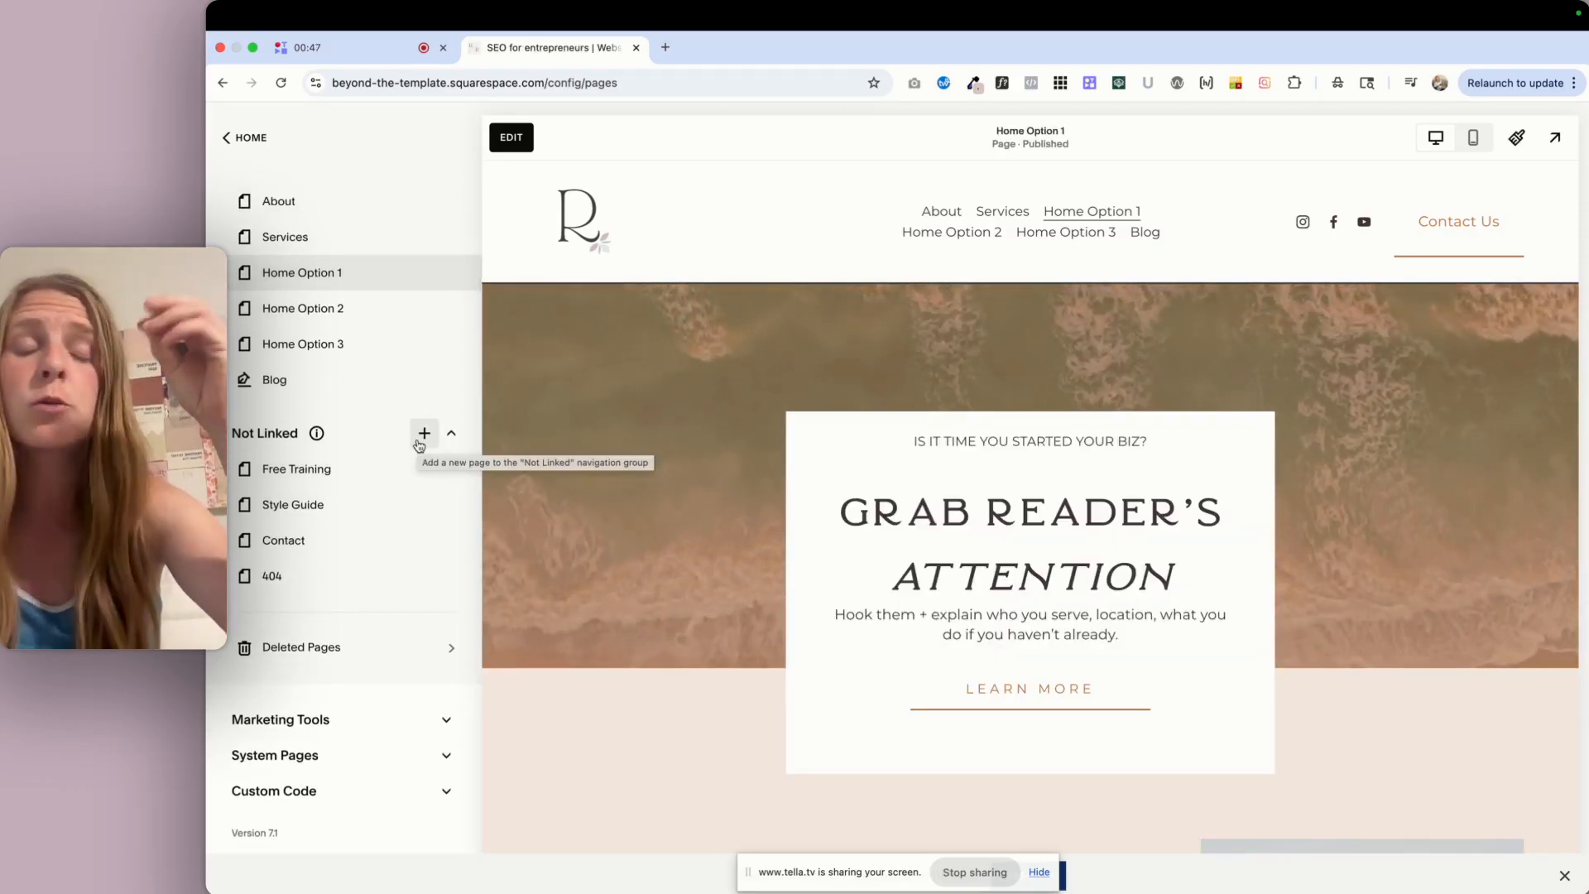
Add a store page to the Not Linked section using the "Our Services" layout with "Choose a package", and name it Shop
click(422, 434)
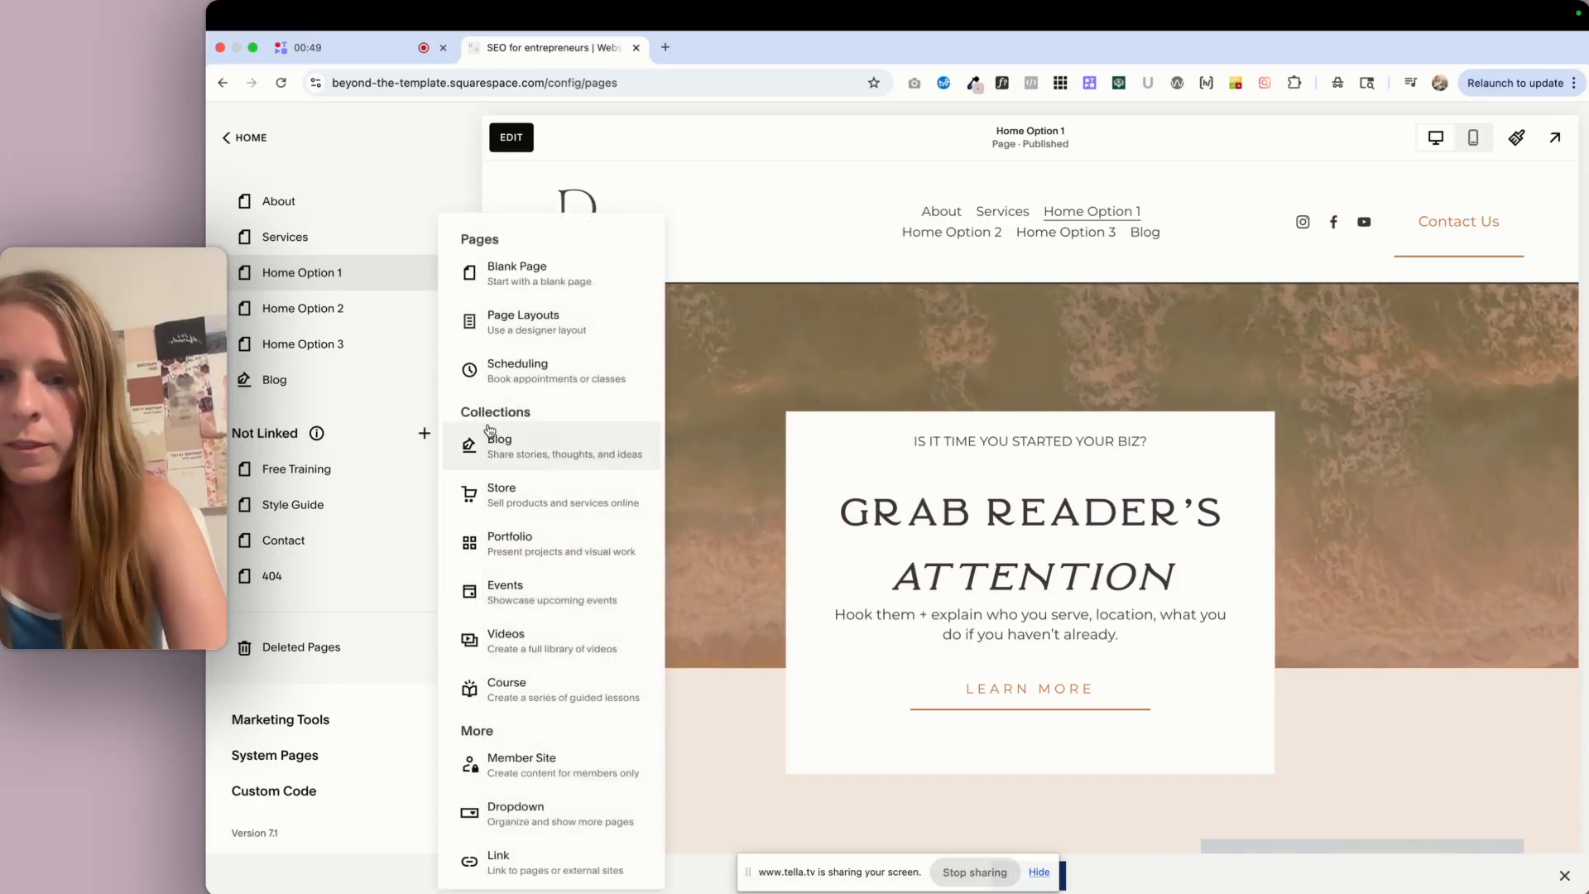
click(537, 497)
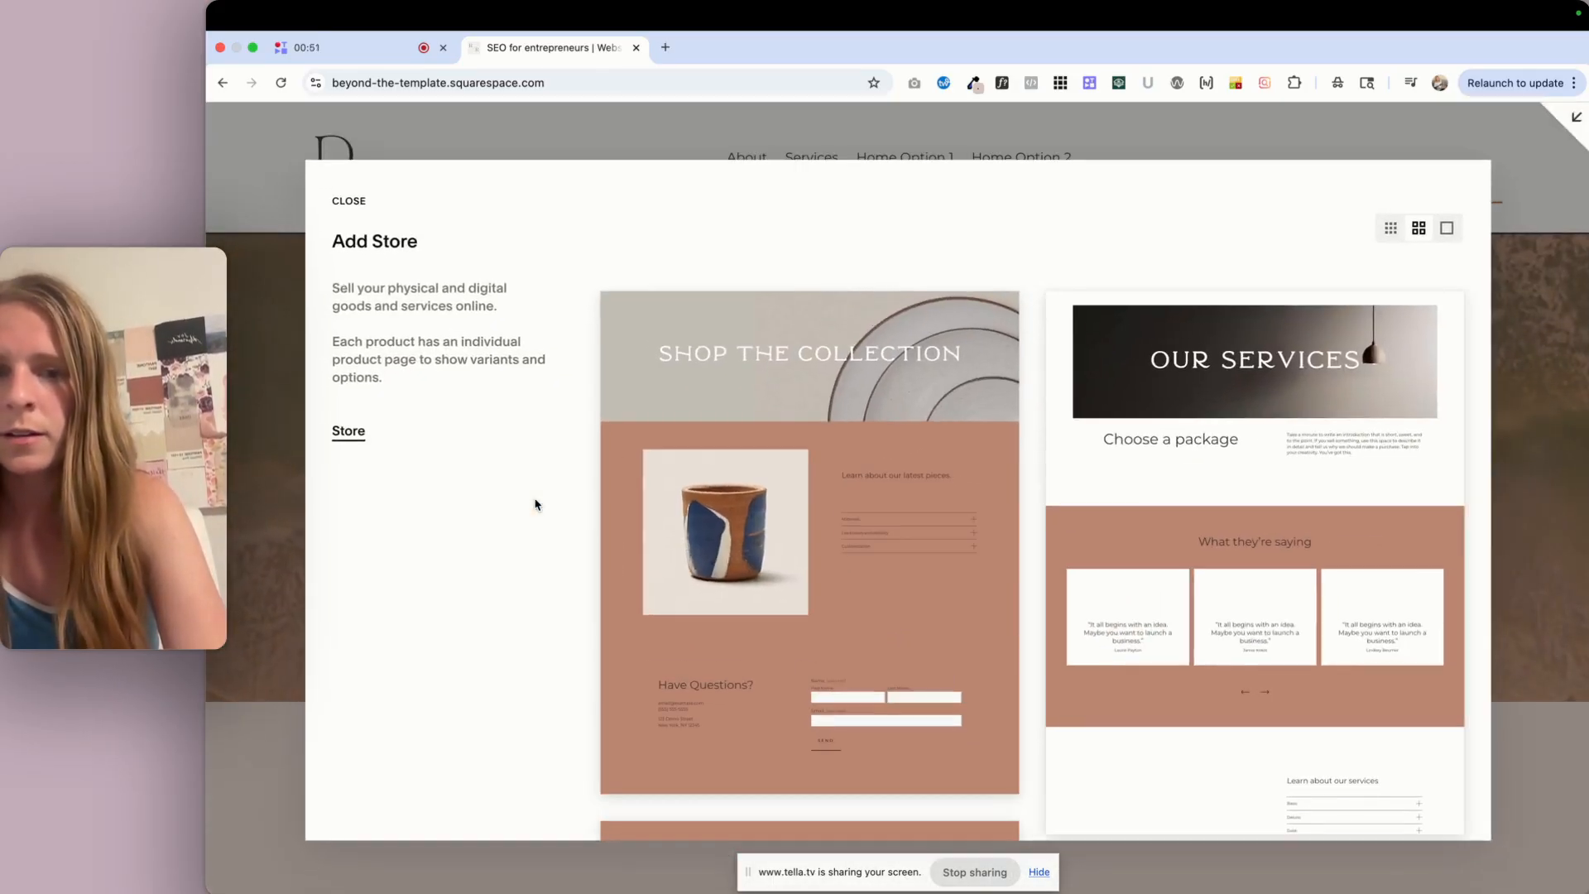
scroll(1110, 568, down, 4)
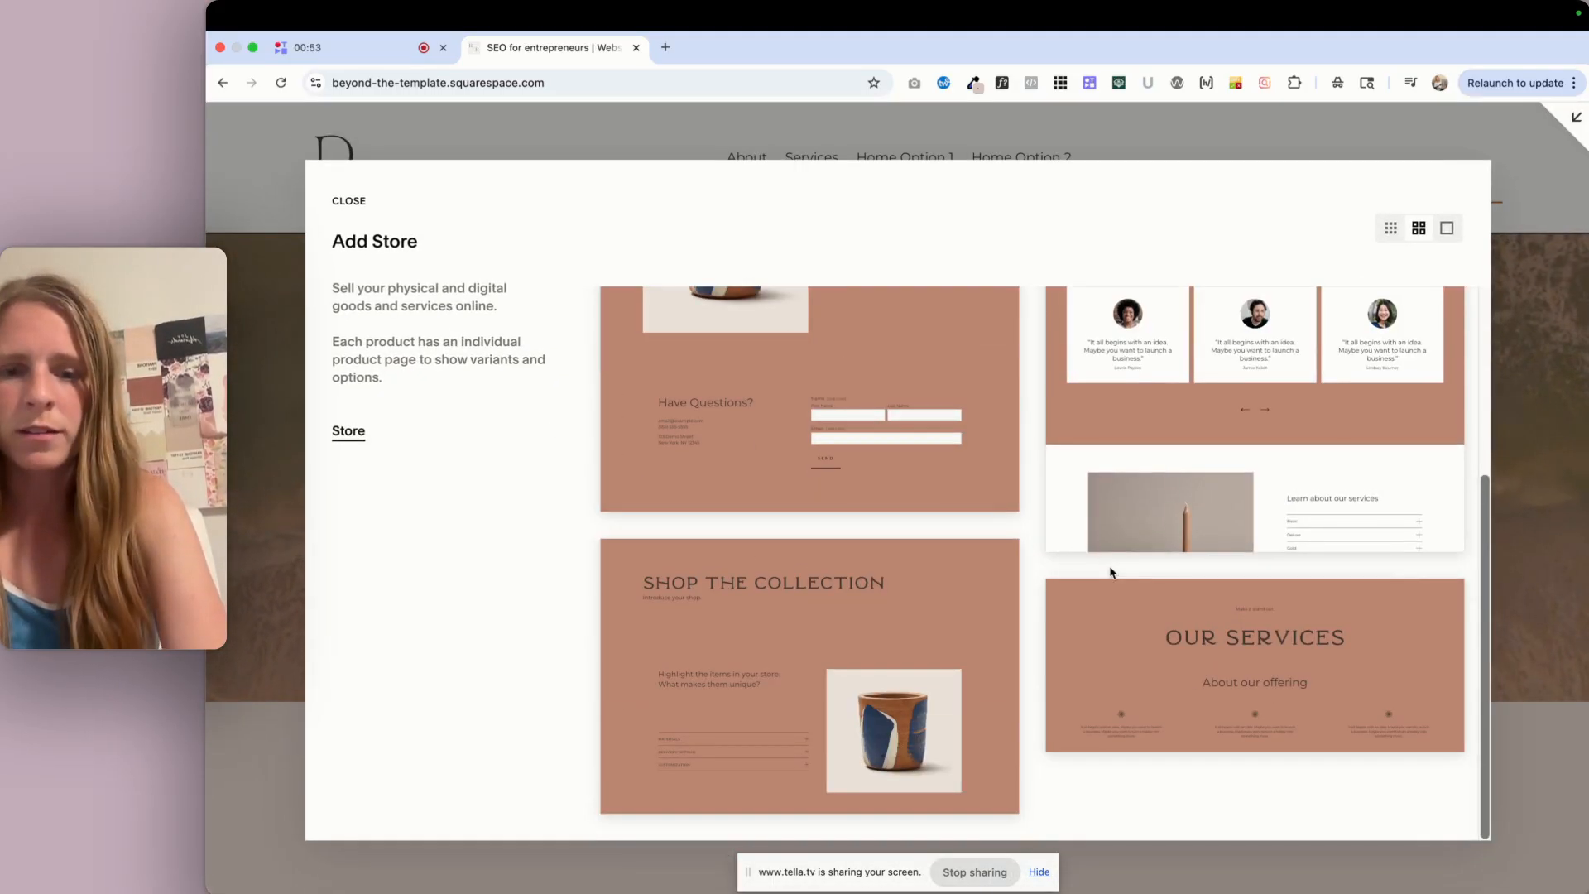
scroll(1179, 471, up, 5)
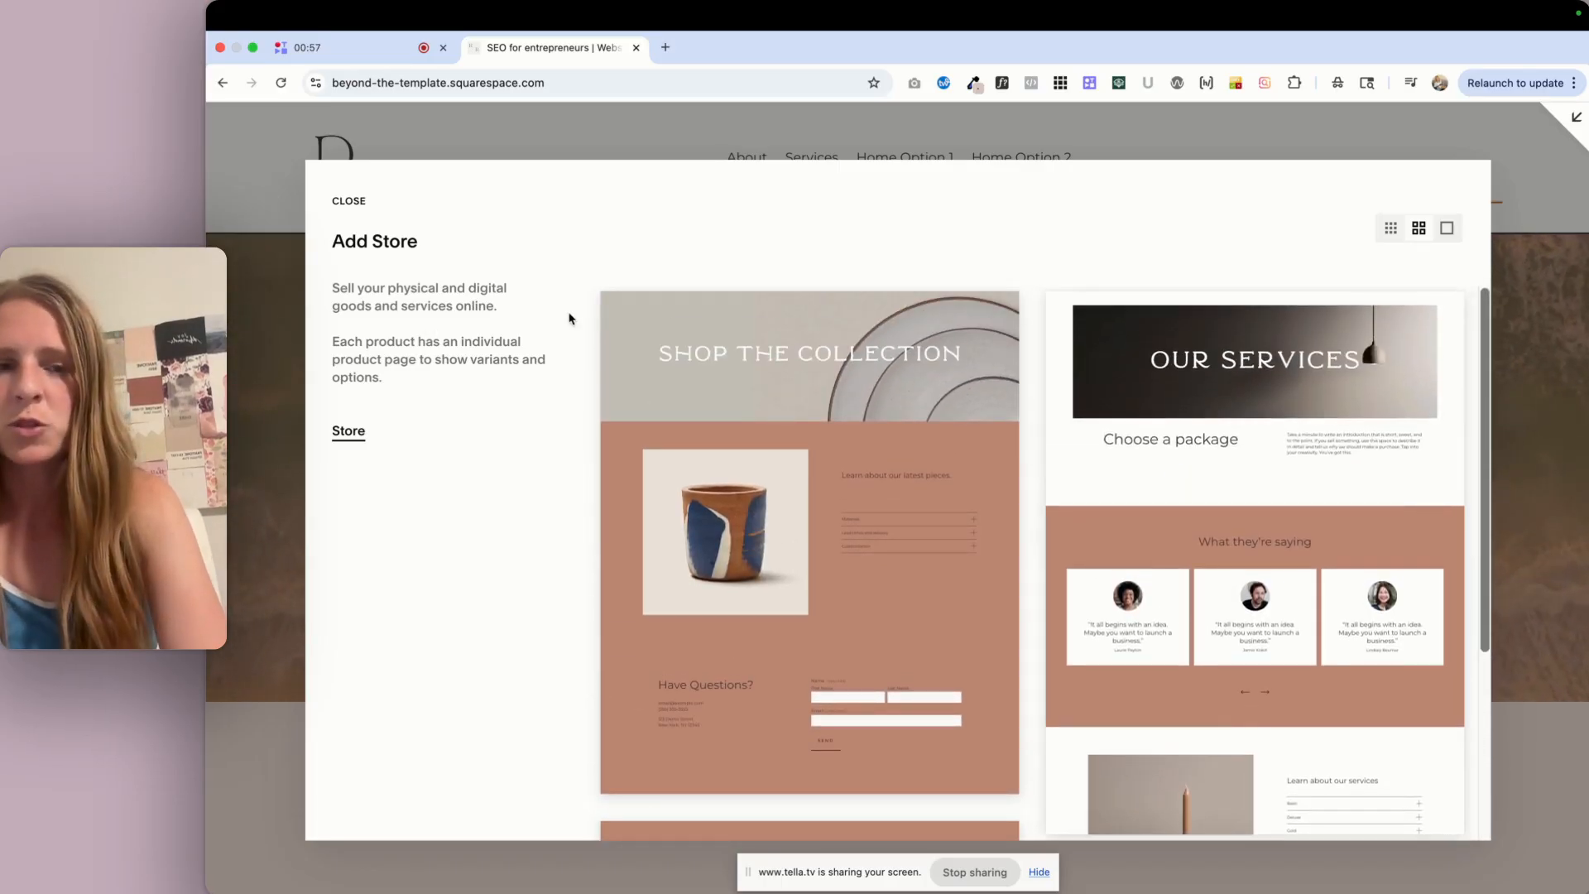
scroll(1324, 420, down, 4)
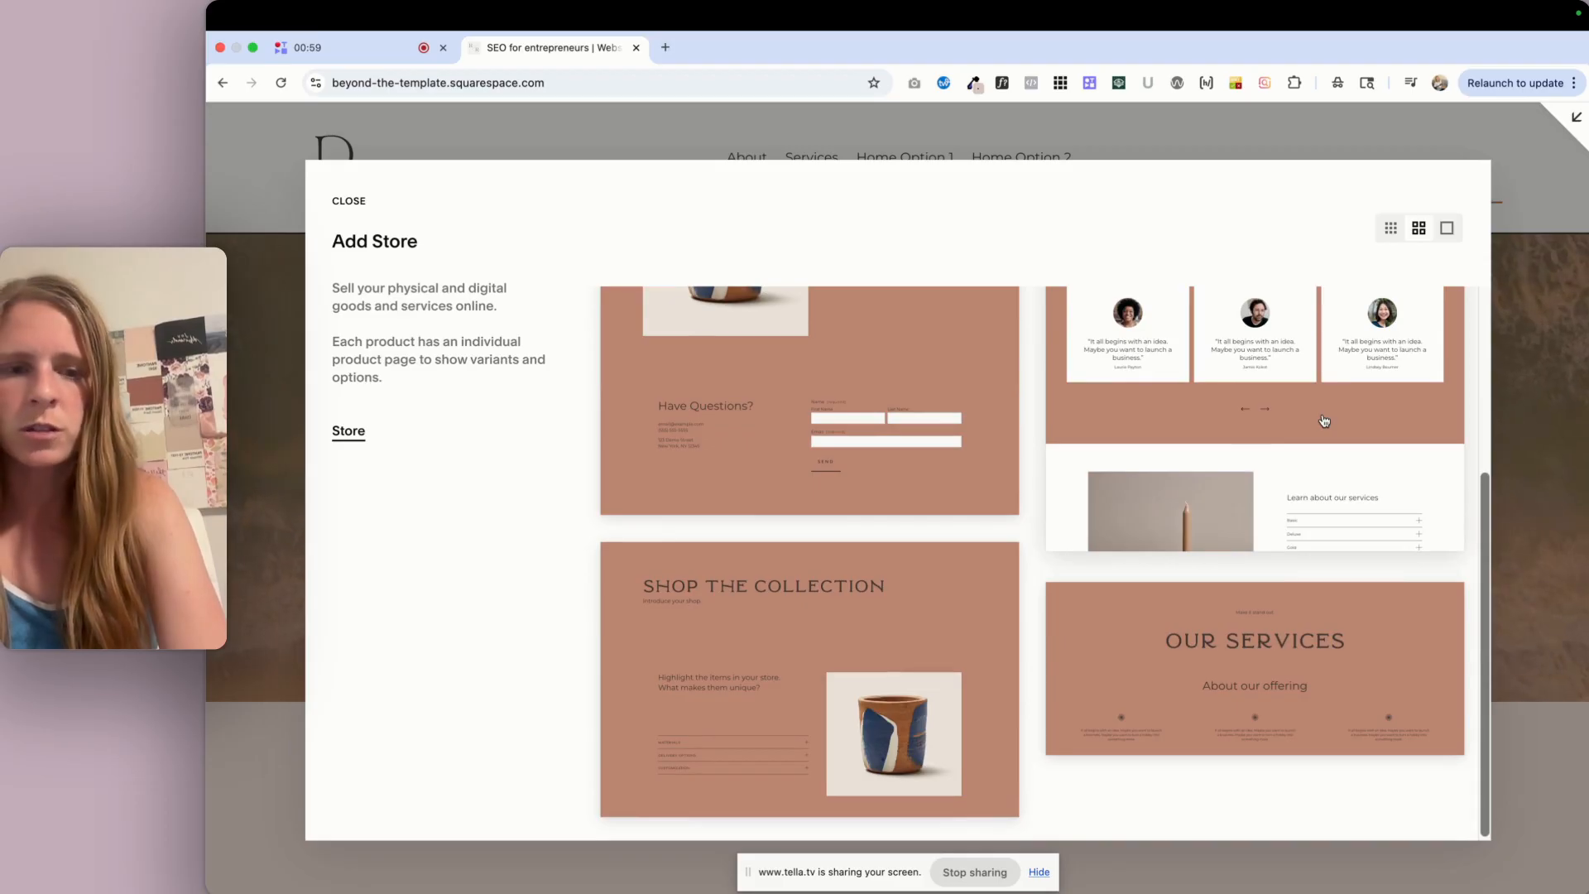
scroll(1324, 421, up, 4)
click(1256, 478)
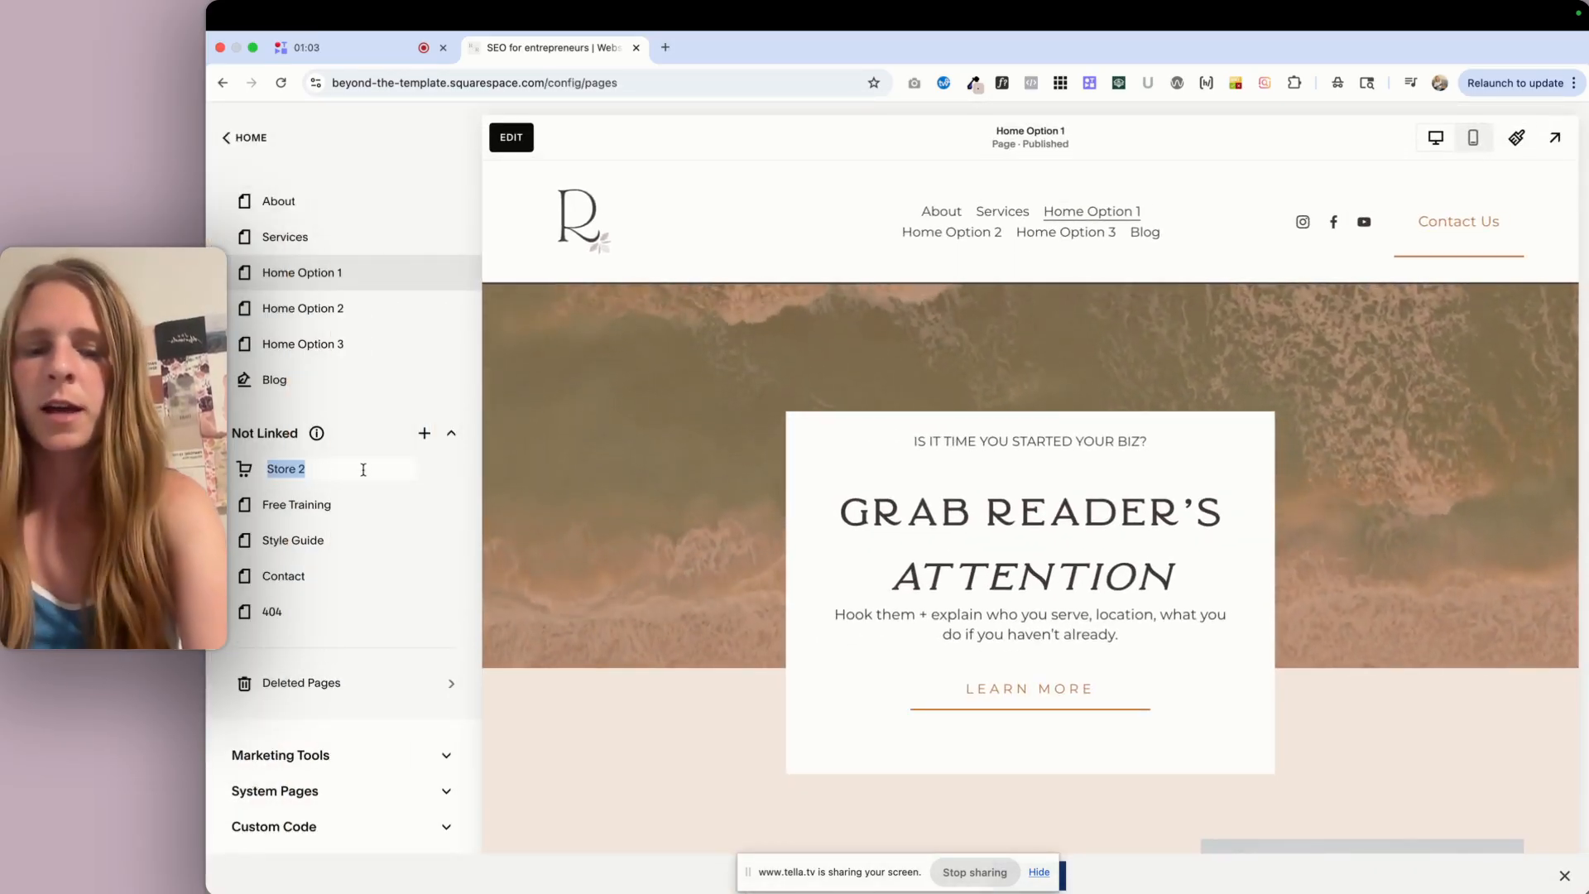
text(Shop)
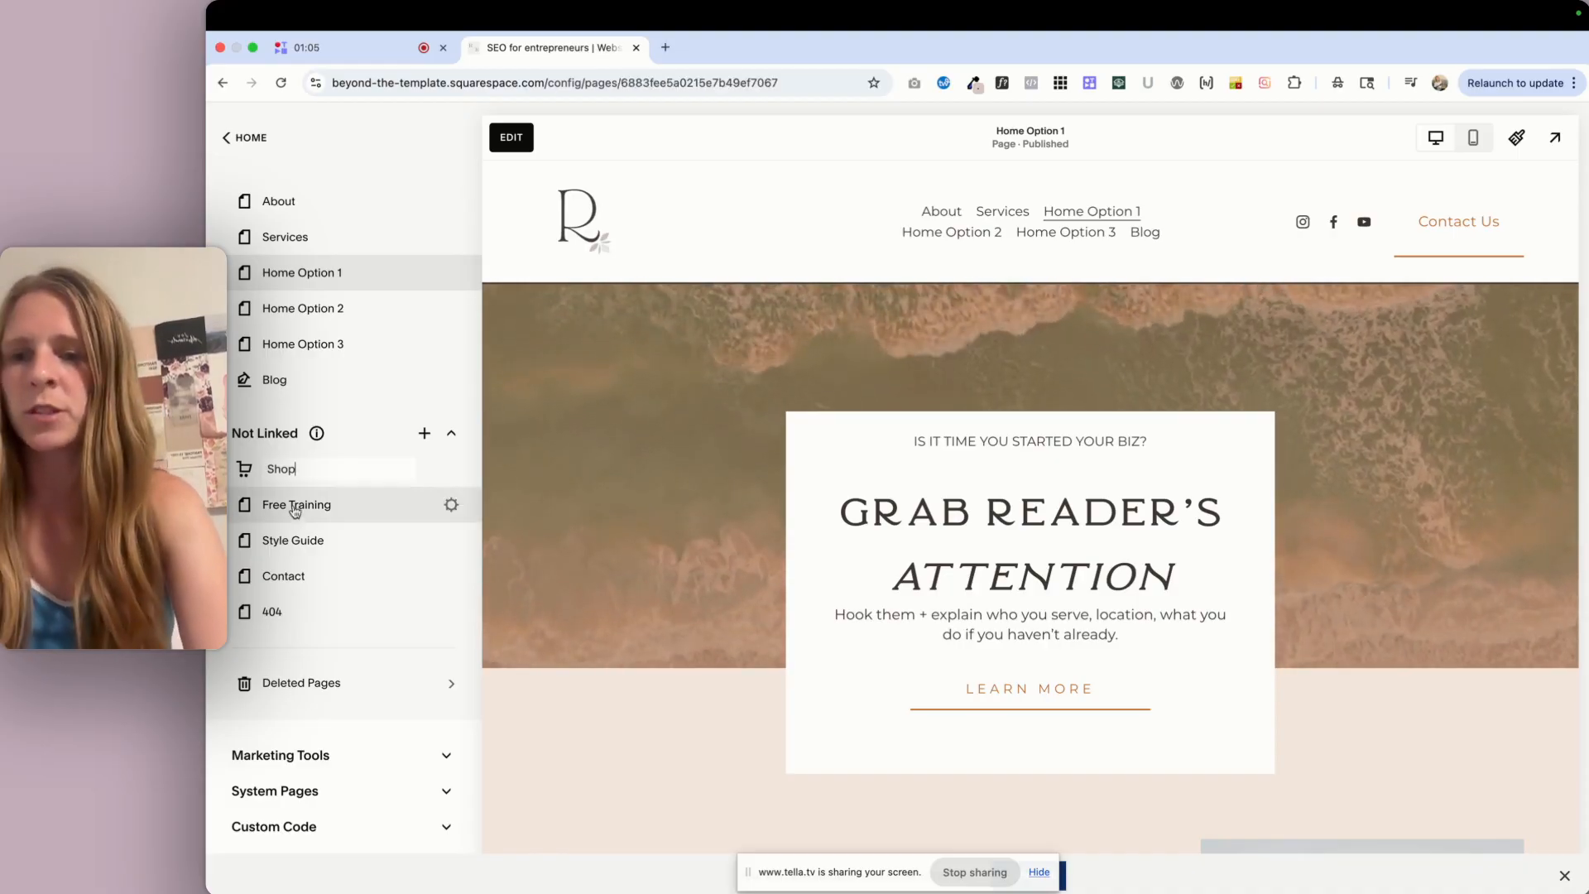
key(Return)
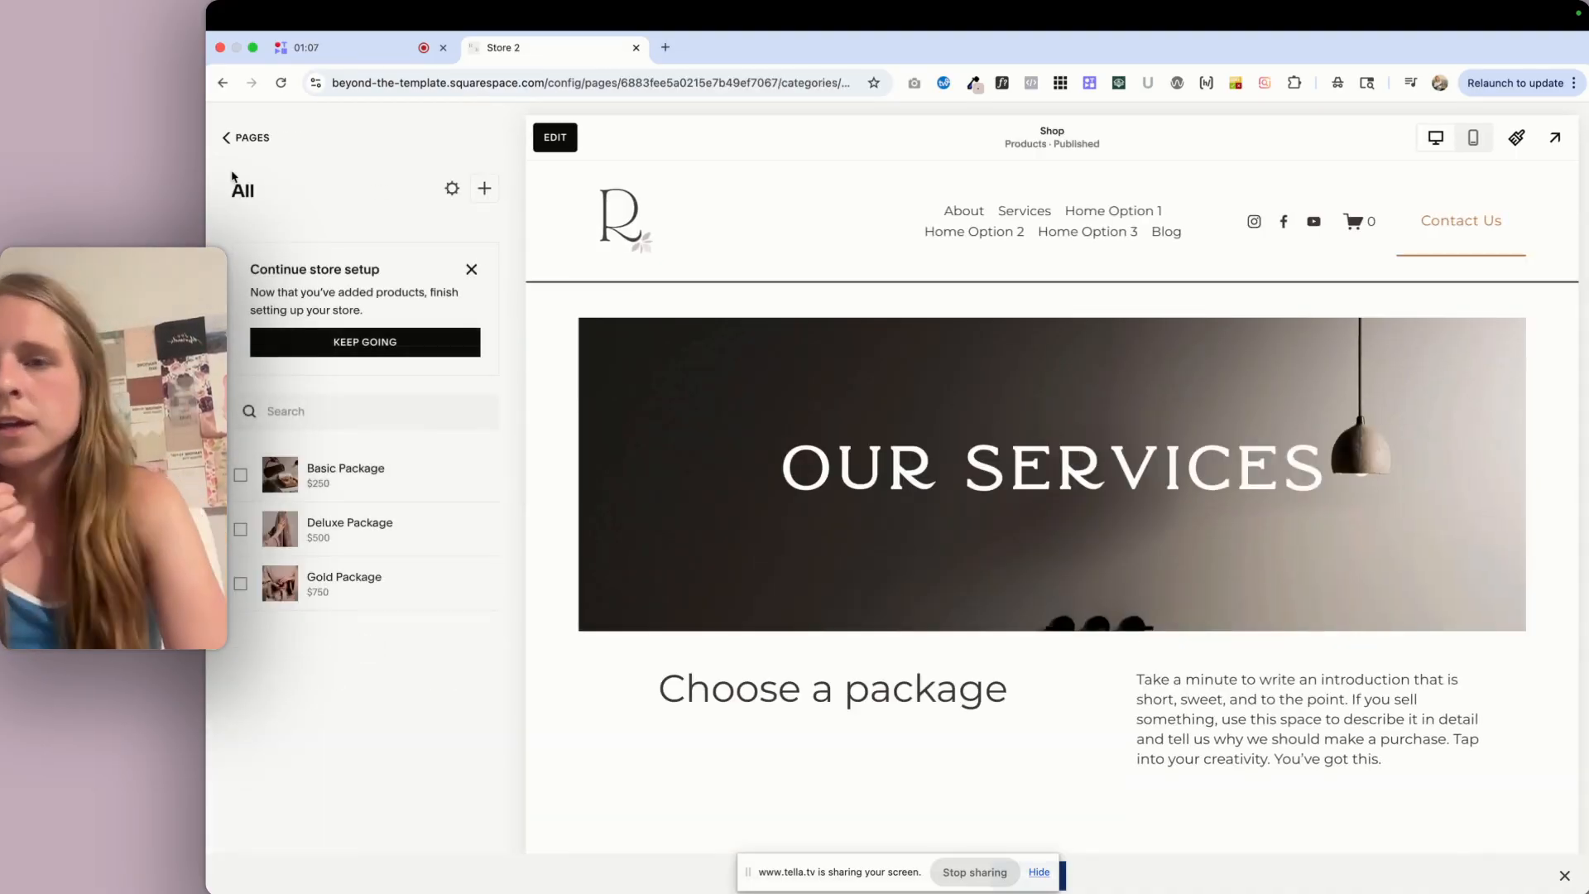
Review the Shop page's general store settings, including URL slug, password, top category name and filter visibility, and view its categories
click(234, 139)
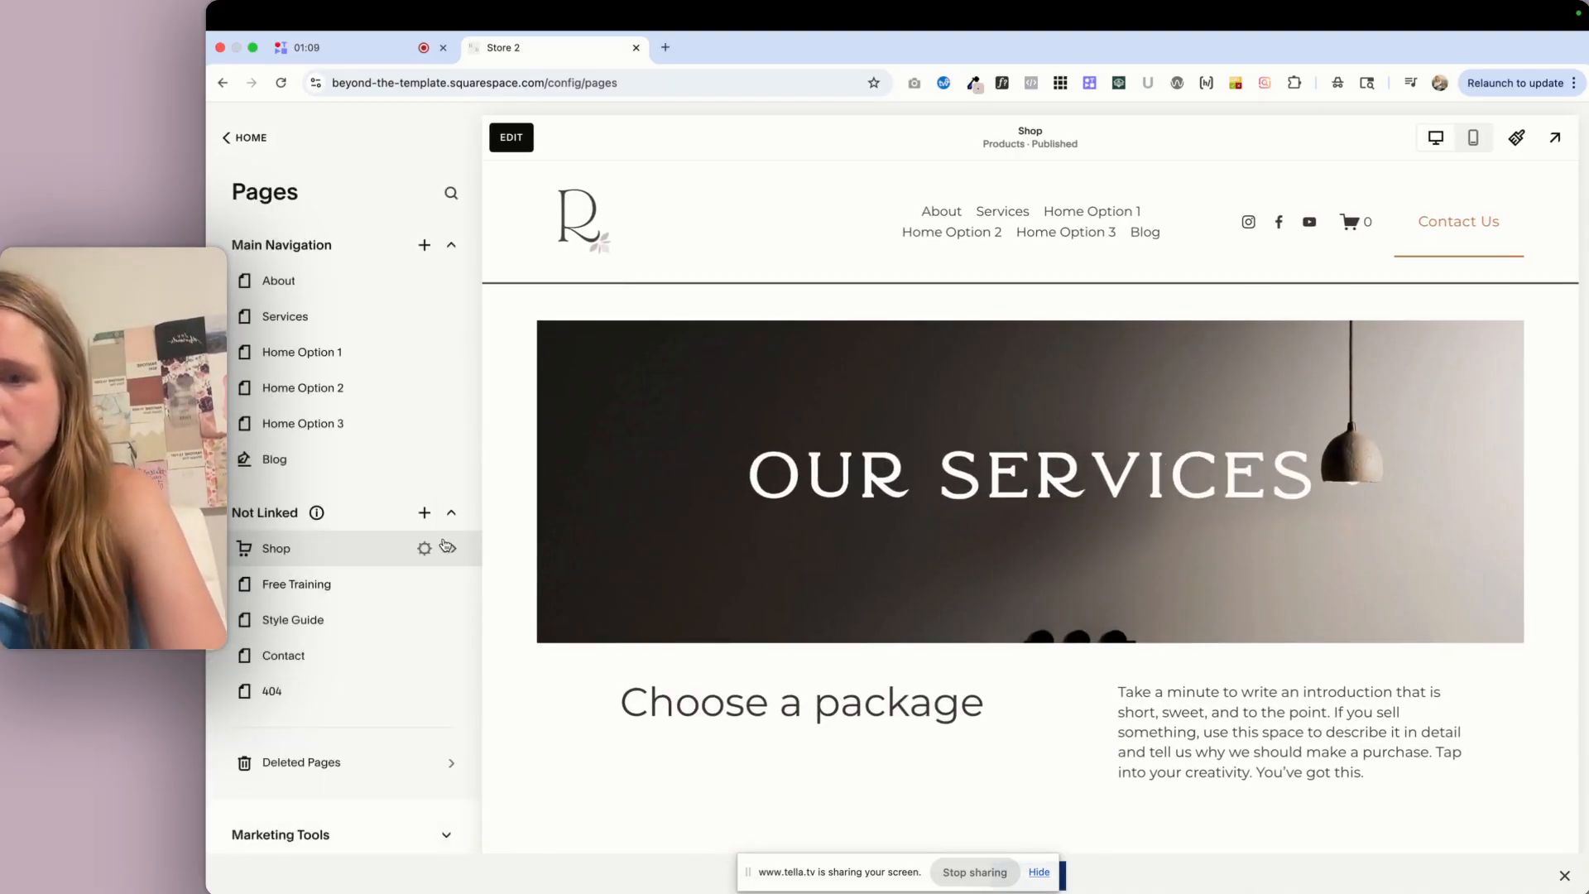
click(424, 548)
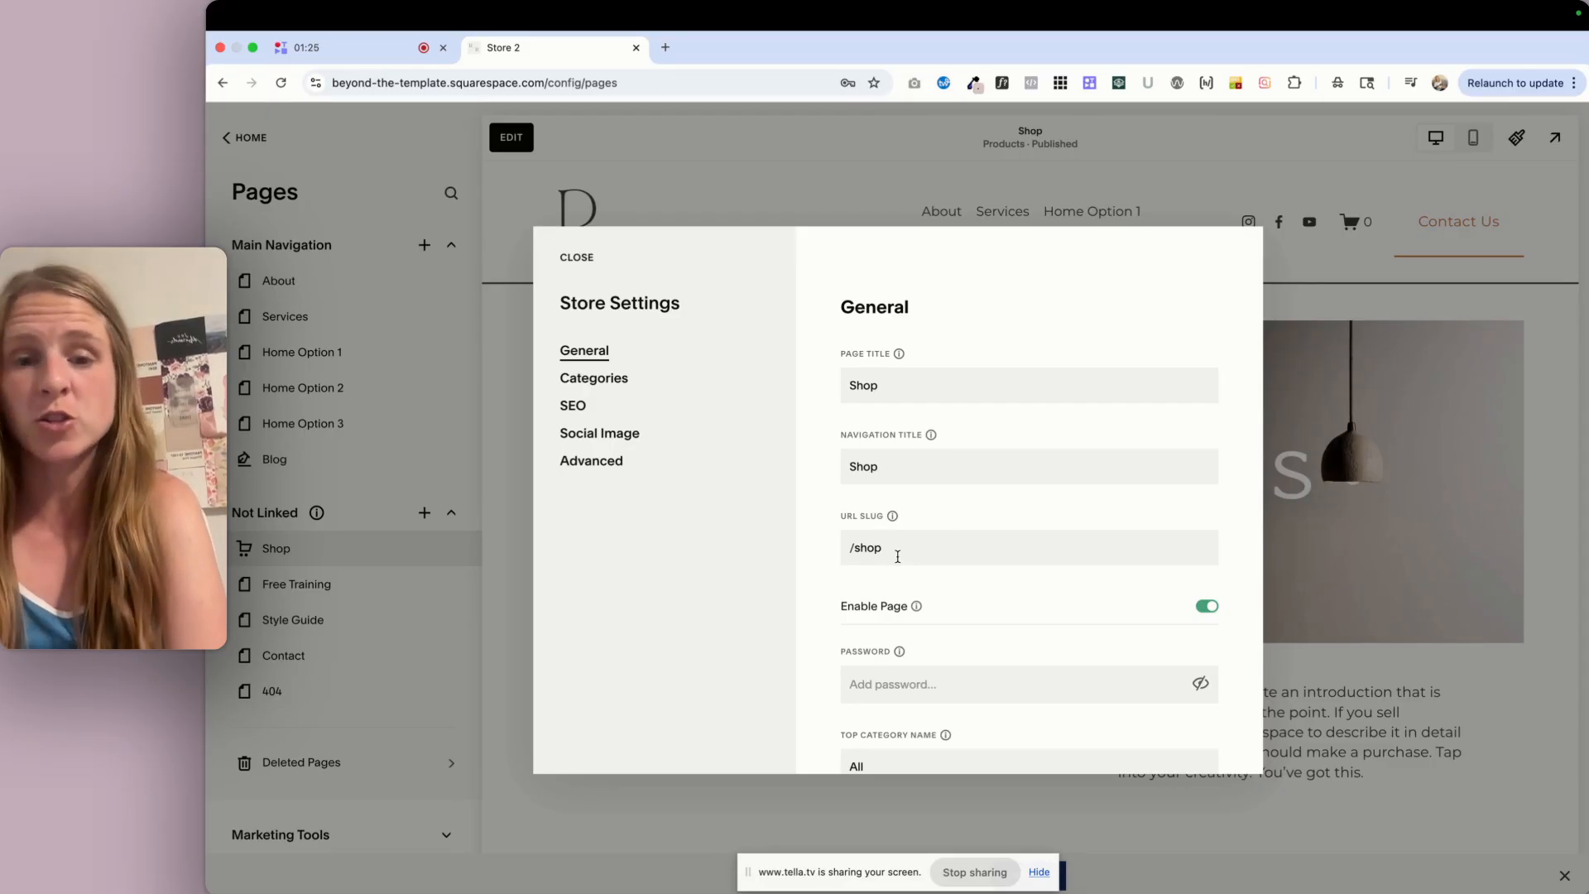
scroll(897, 556, down, 3)
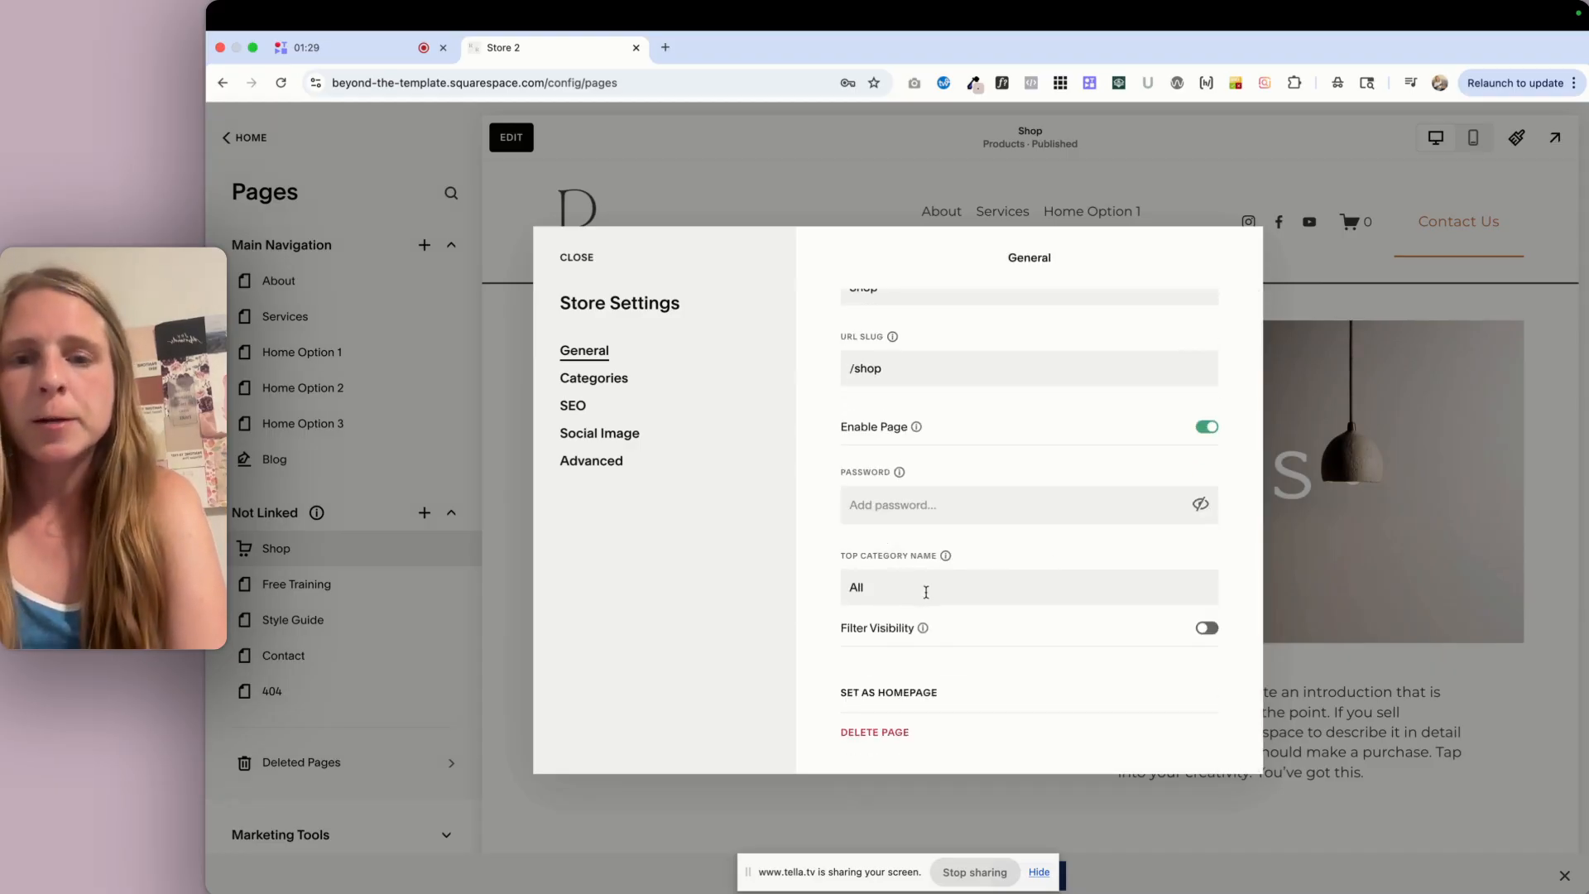
scroll(910, 579, up, 3)
scroll(925, 598, down, 3)
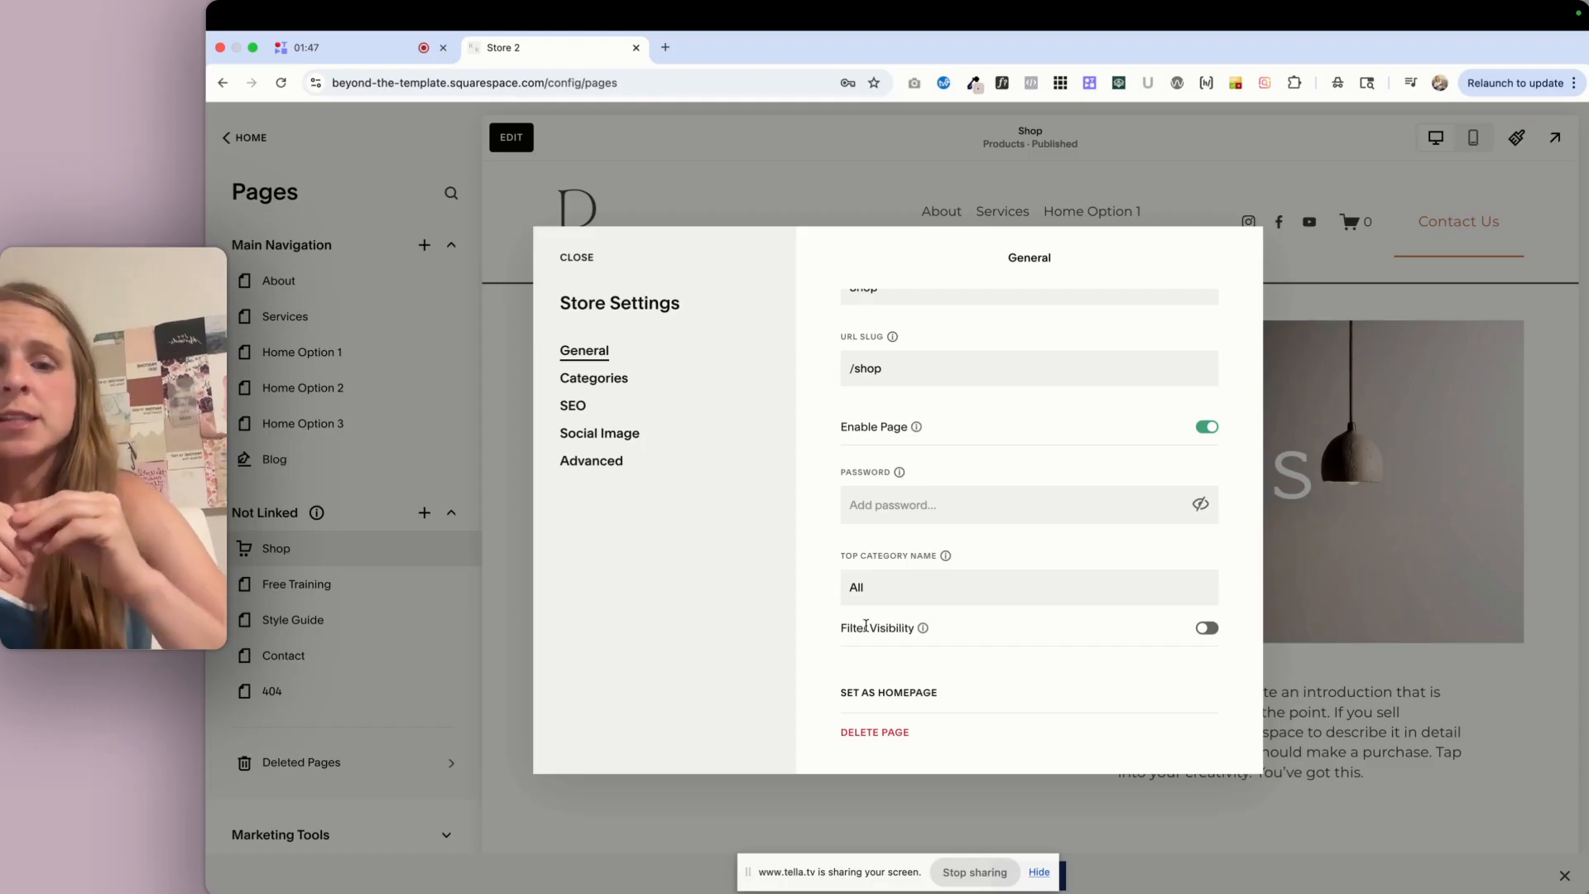
click(620, 384)
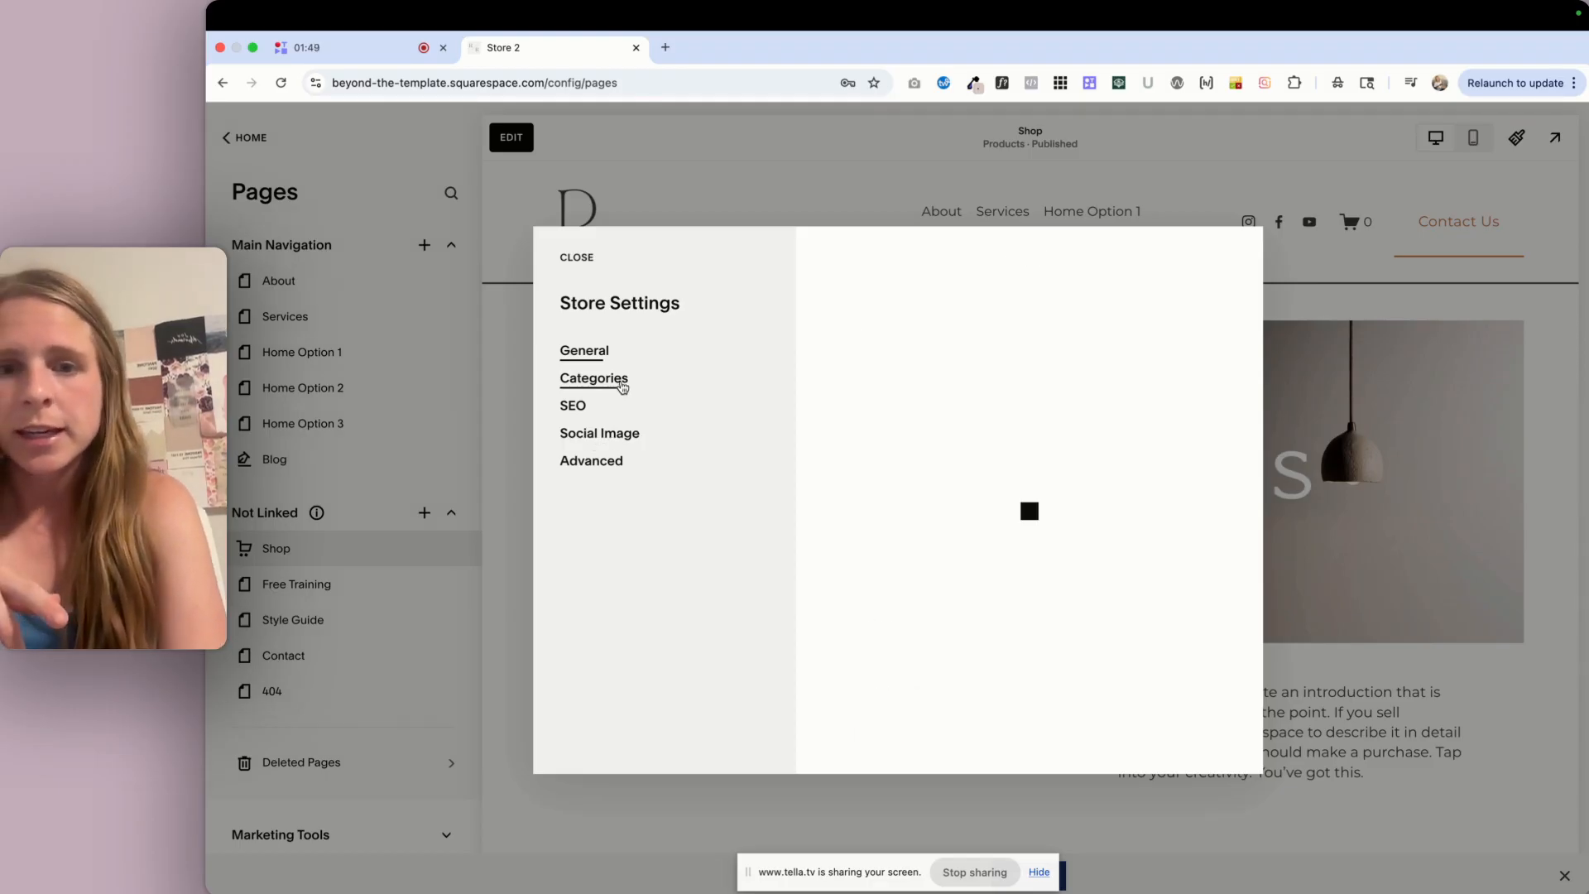
Examine the SEO title and SEO description fields in the Shop page's store settings
click(575, 406)
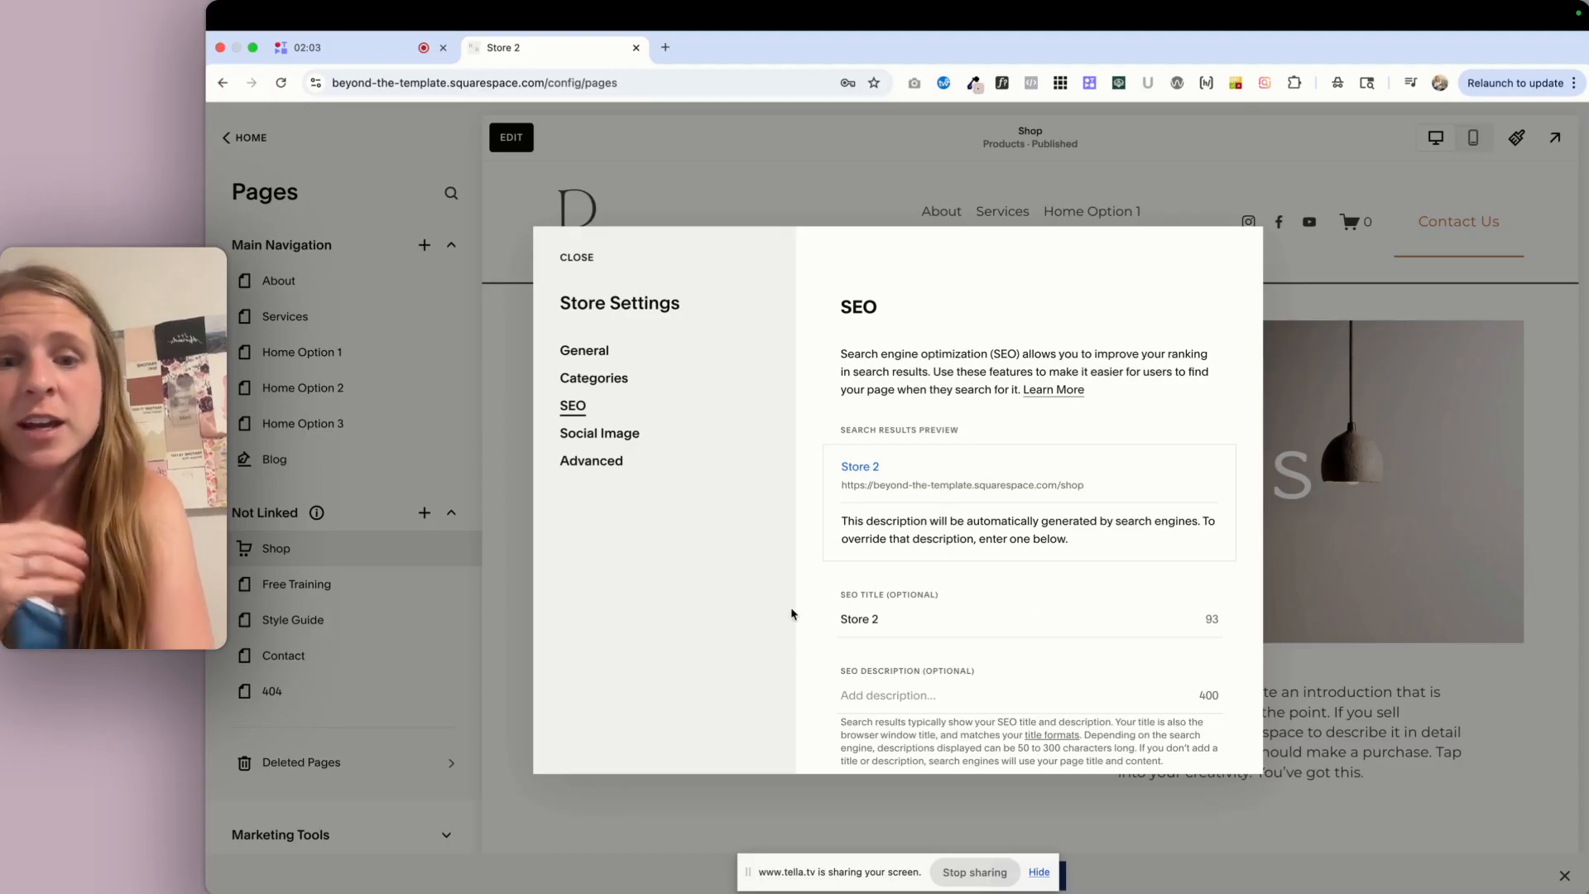
triple_click(854, 609)
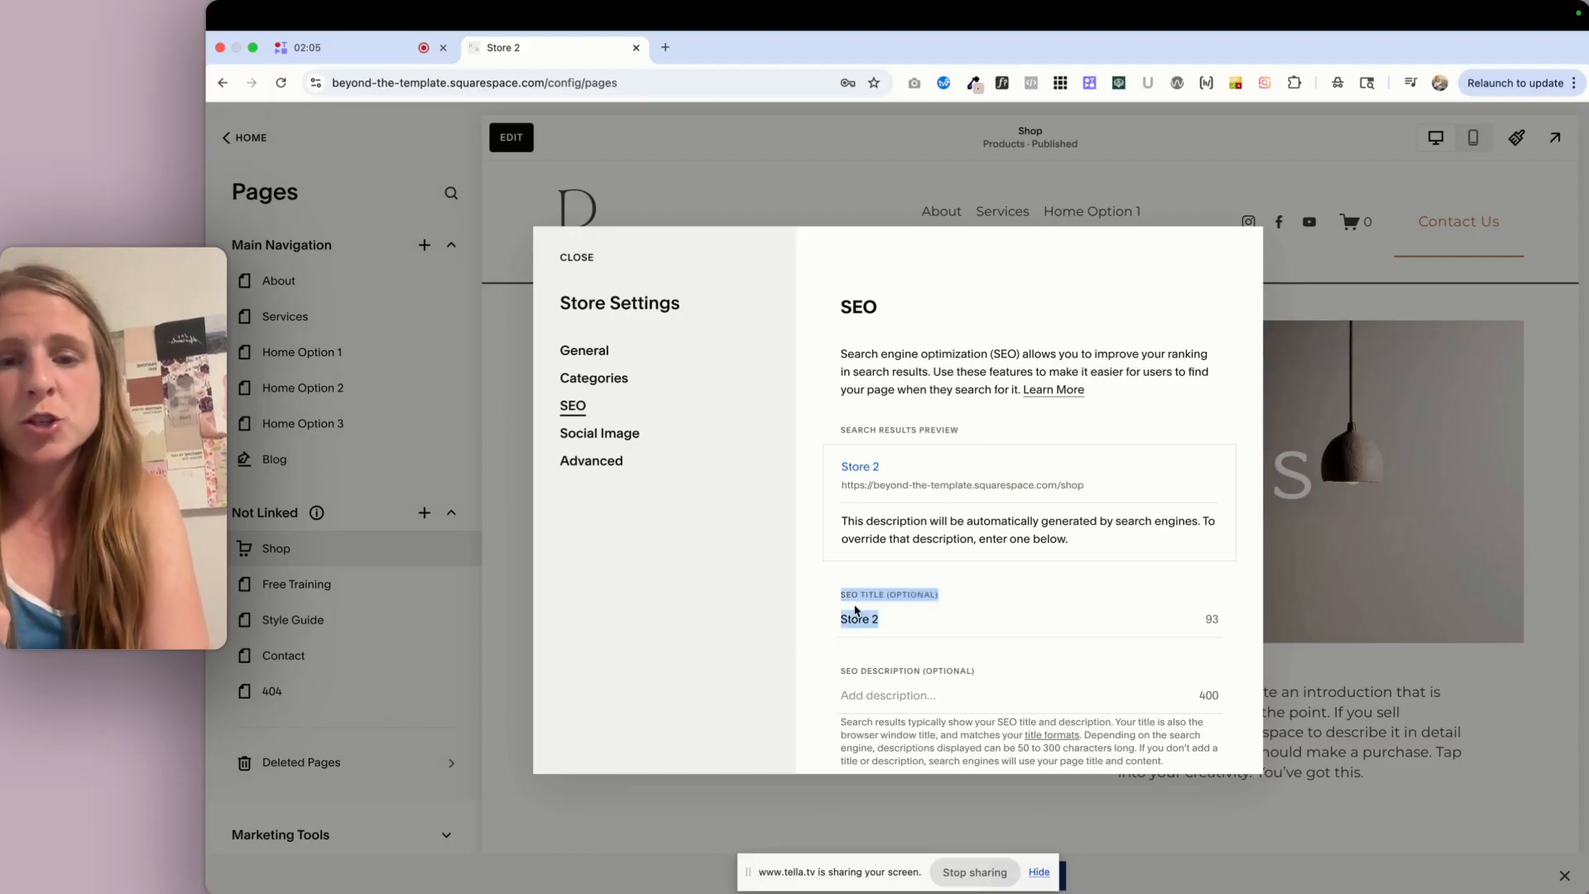
triple_click(856, 616)
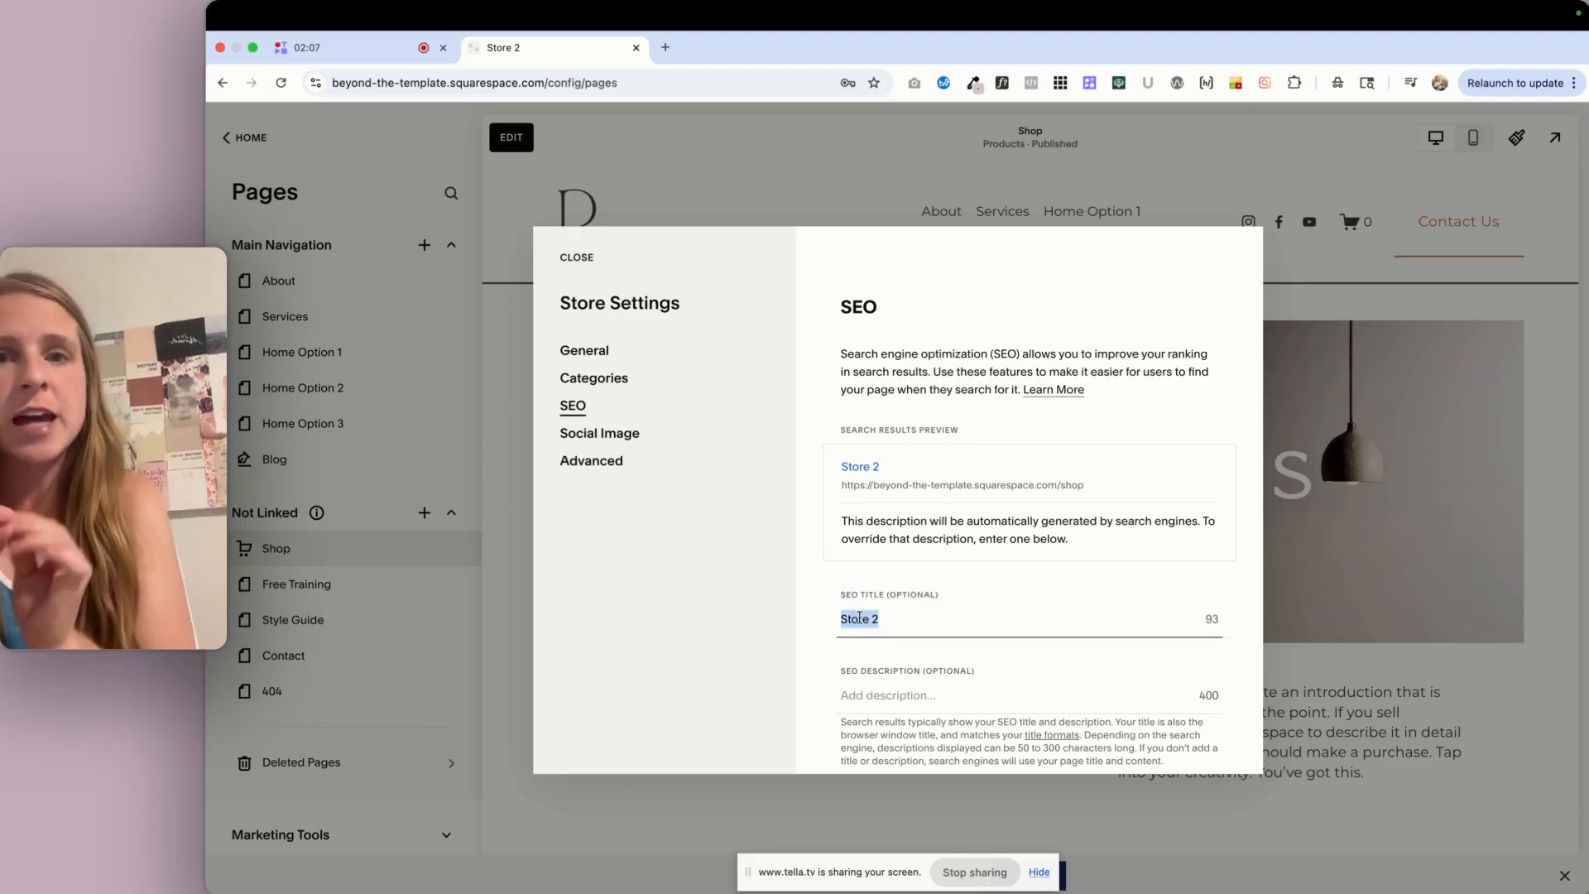
click(914, 692)
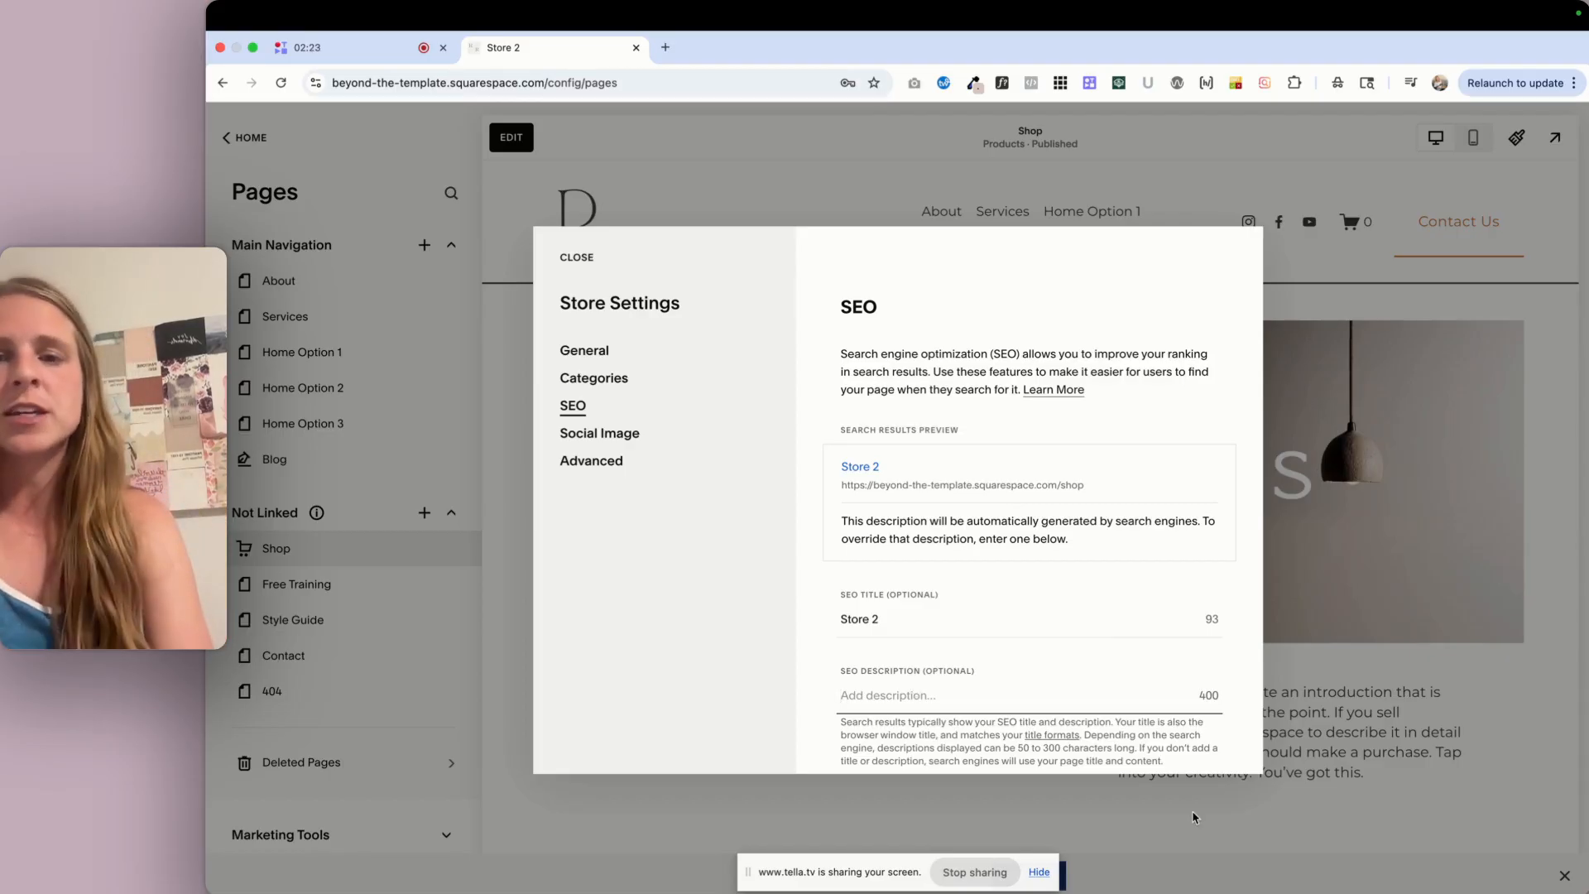
Review the Shop page's social sharing image and advanced settings, and close the store settings
click(579, 433)
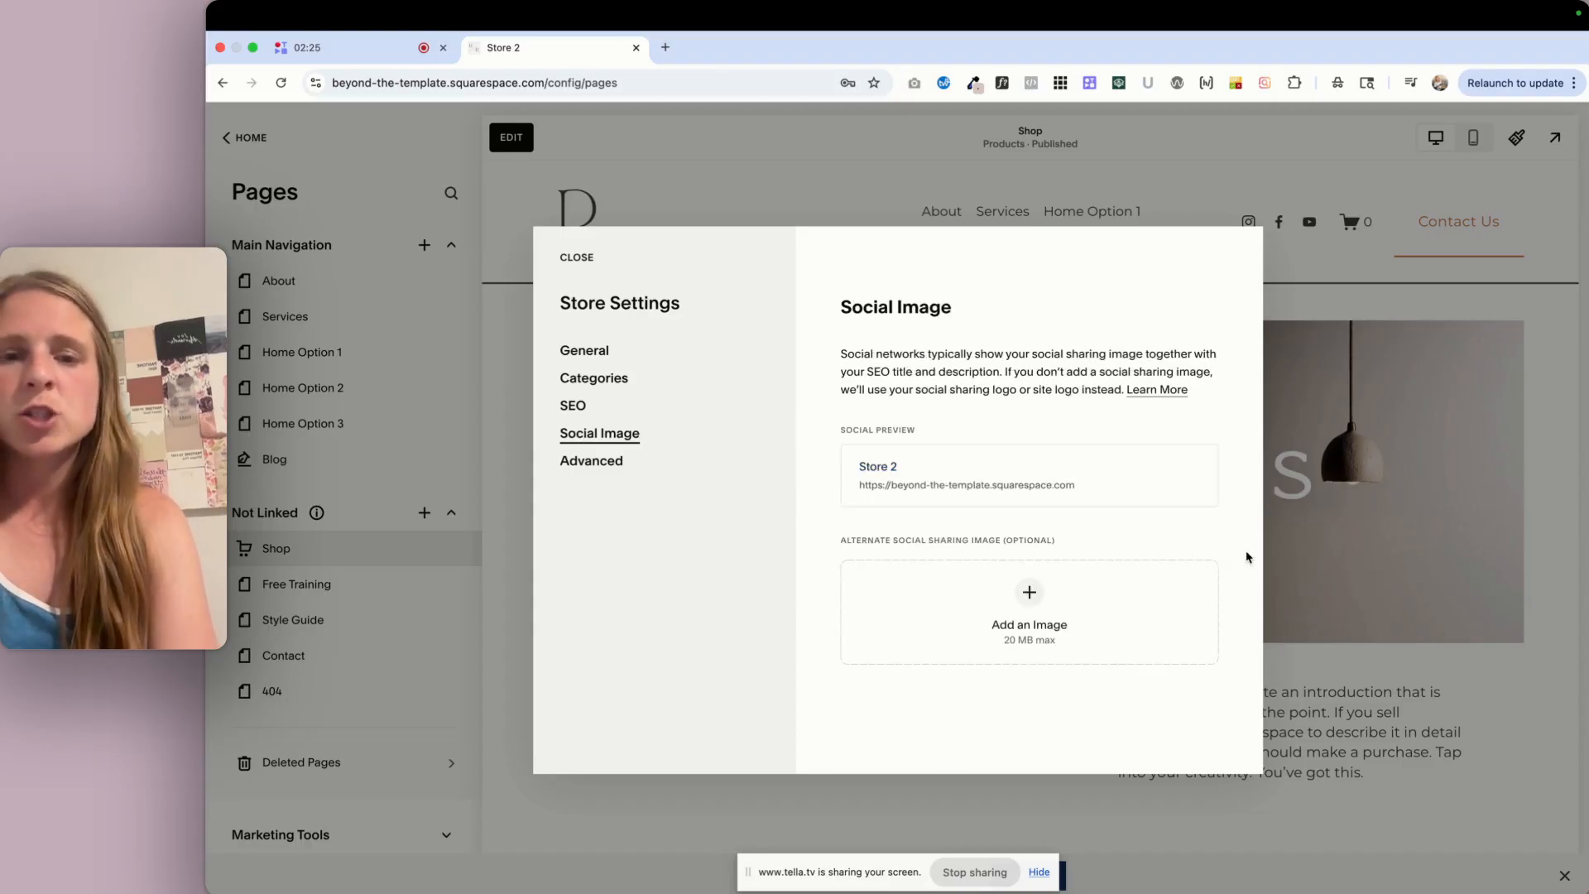
click(1067, 638)
click(815, 530)
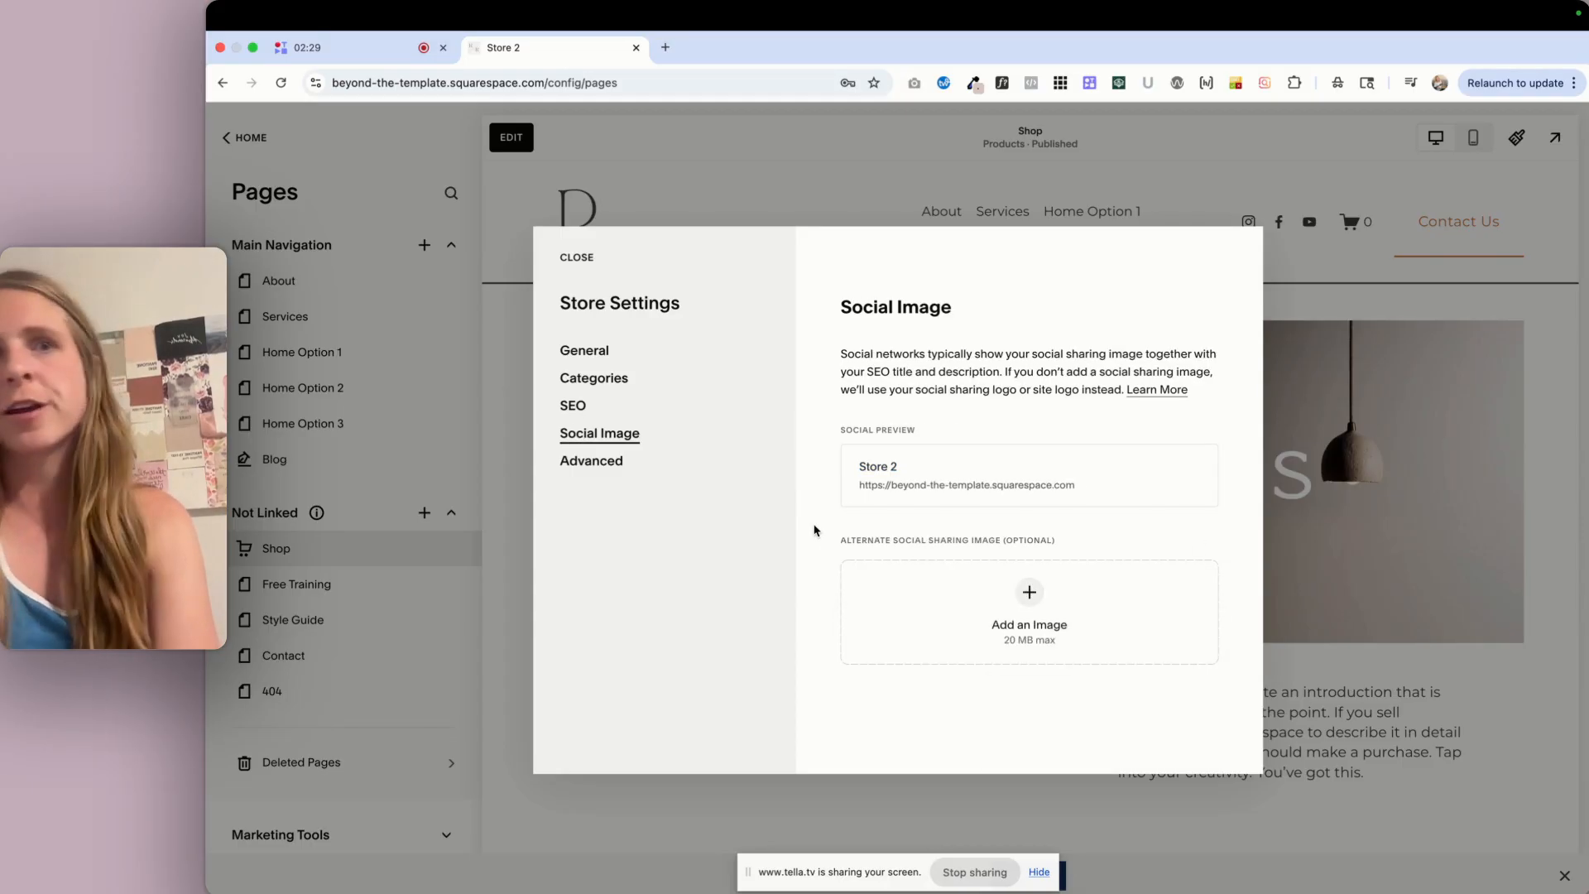
click(613, 463)
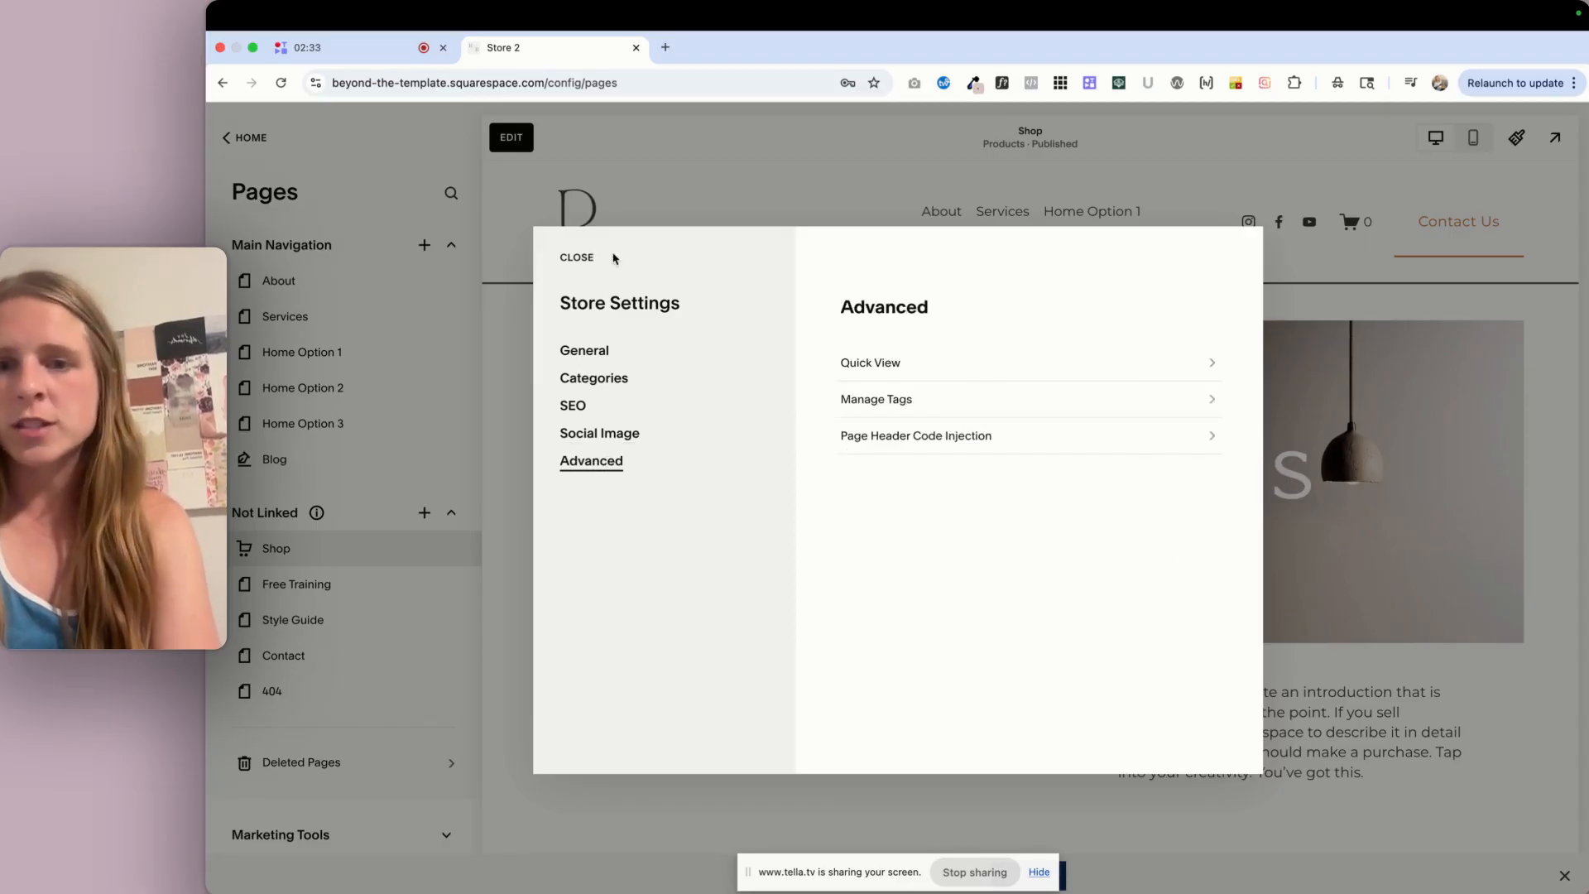
click(577, 258)
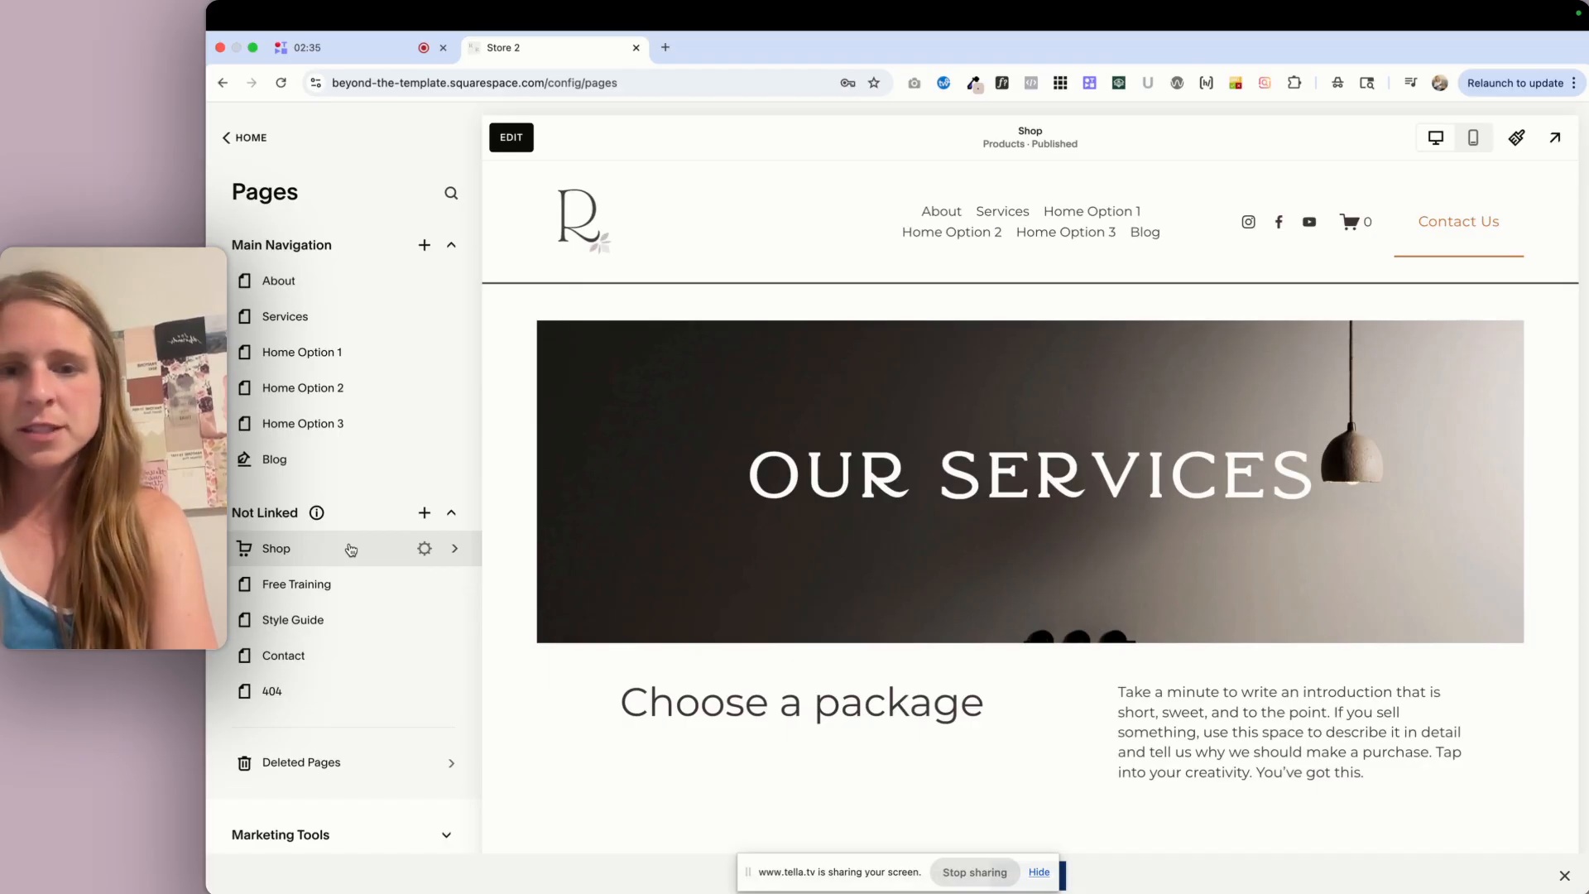
Open the Shop page's product list and start creating a new Physical product
click(351, 548)
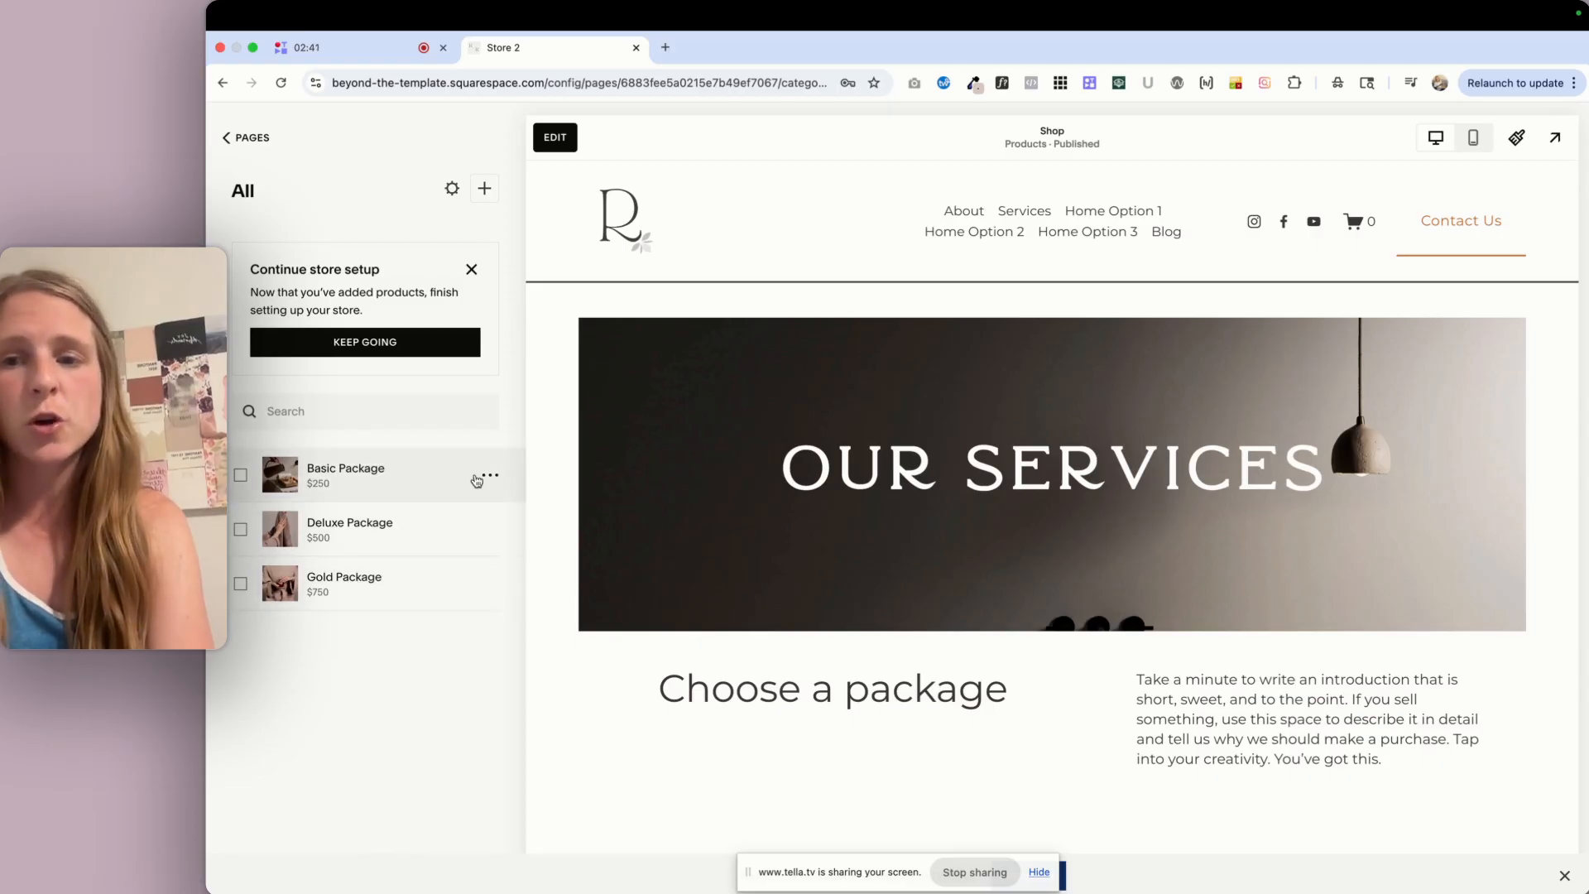
click(490, 474)
click(354, 735)
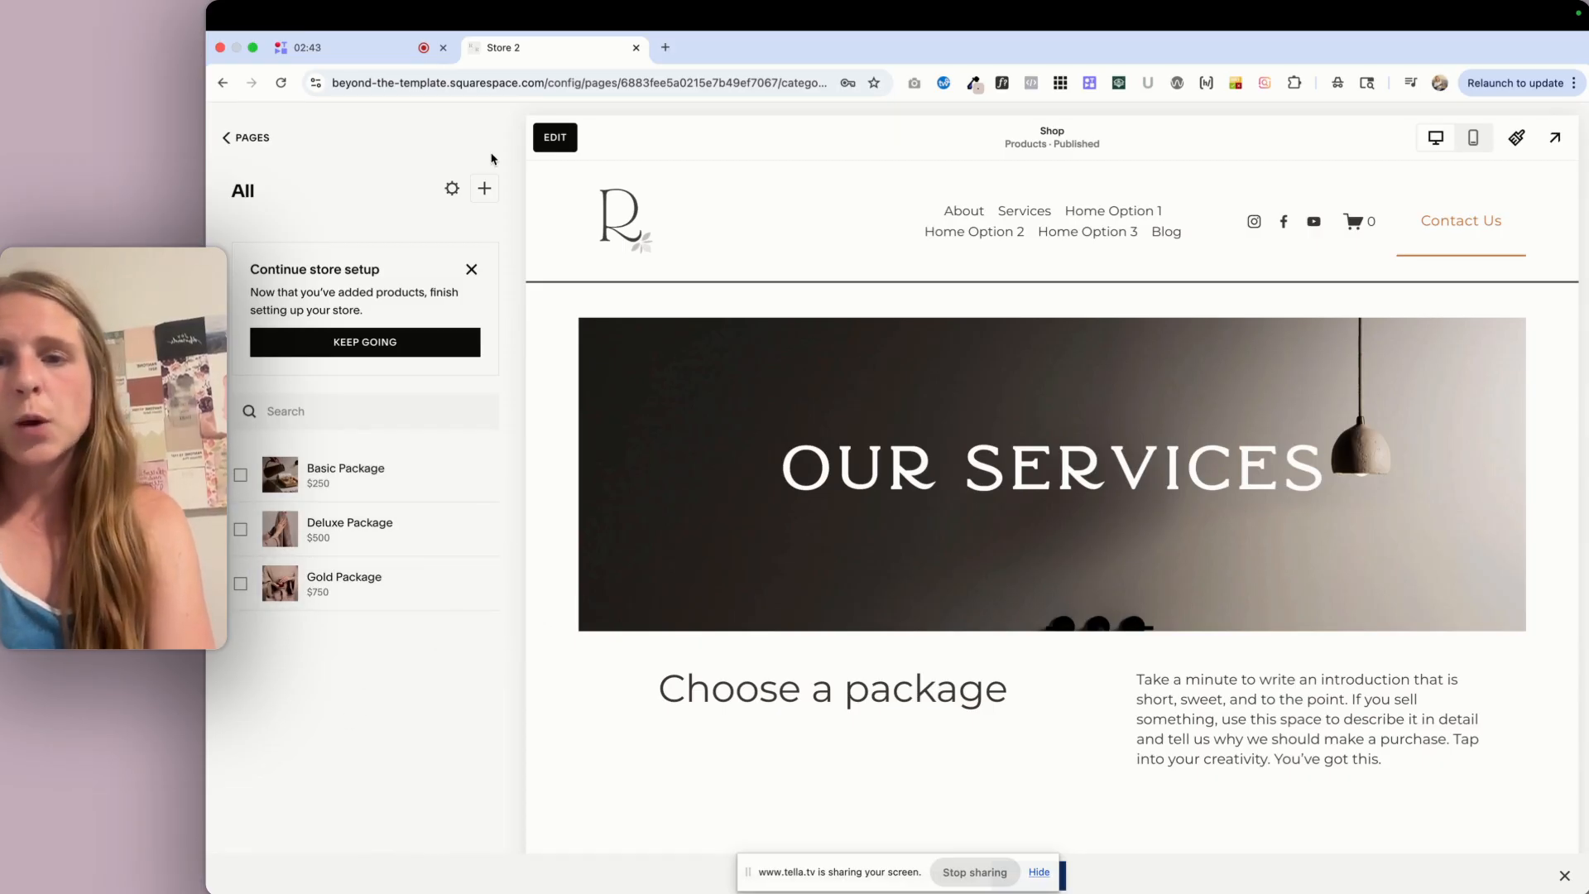
click(486, 189)
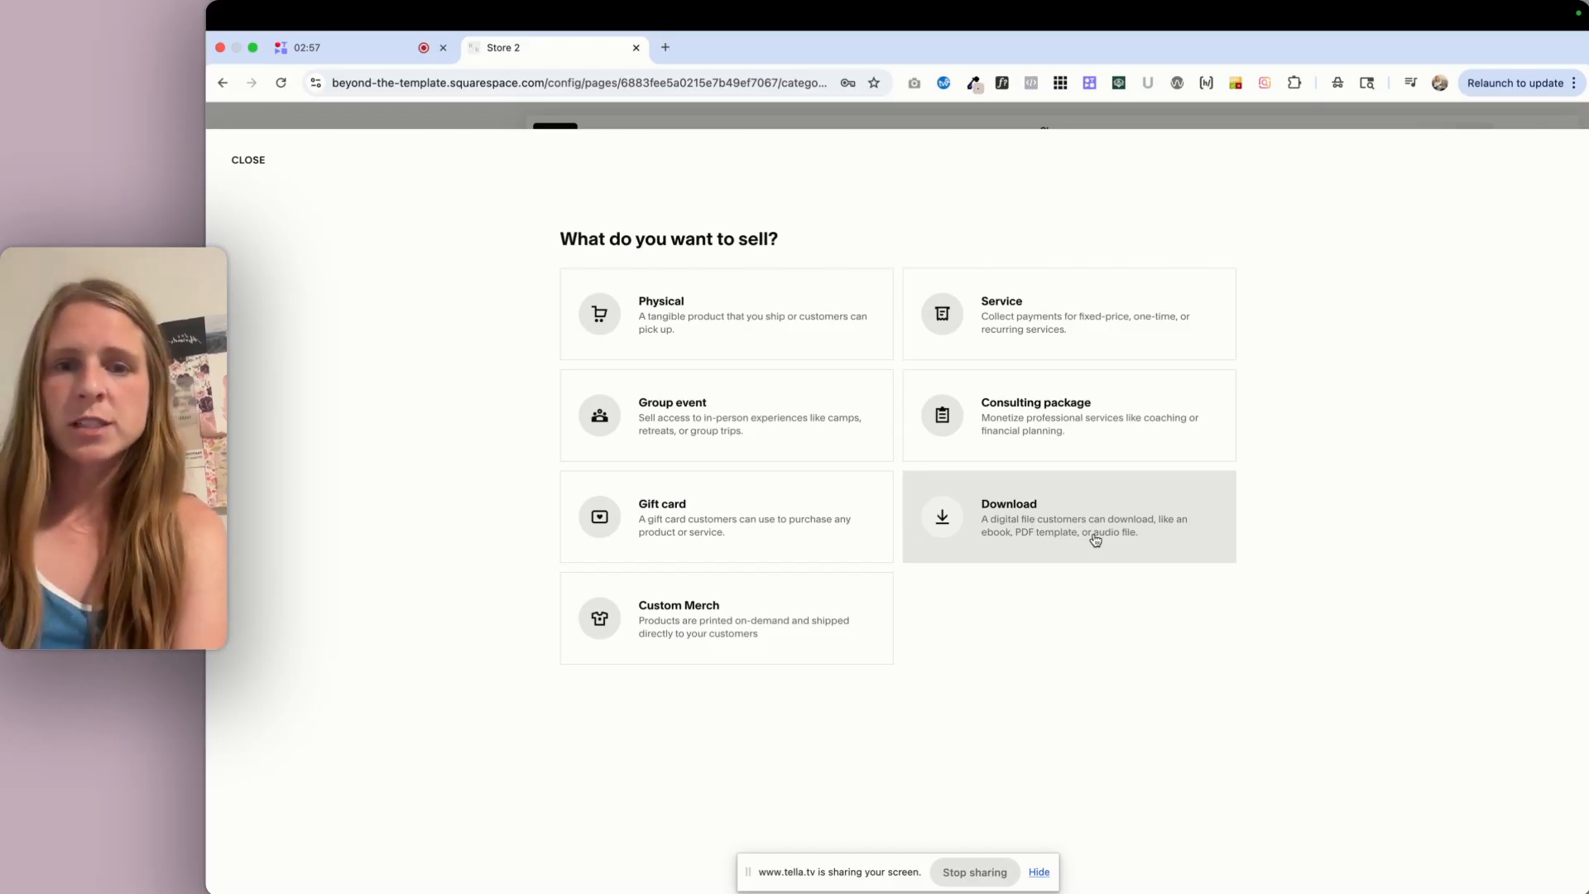
click(768, 316)
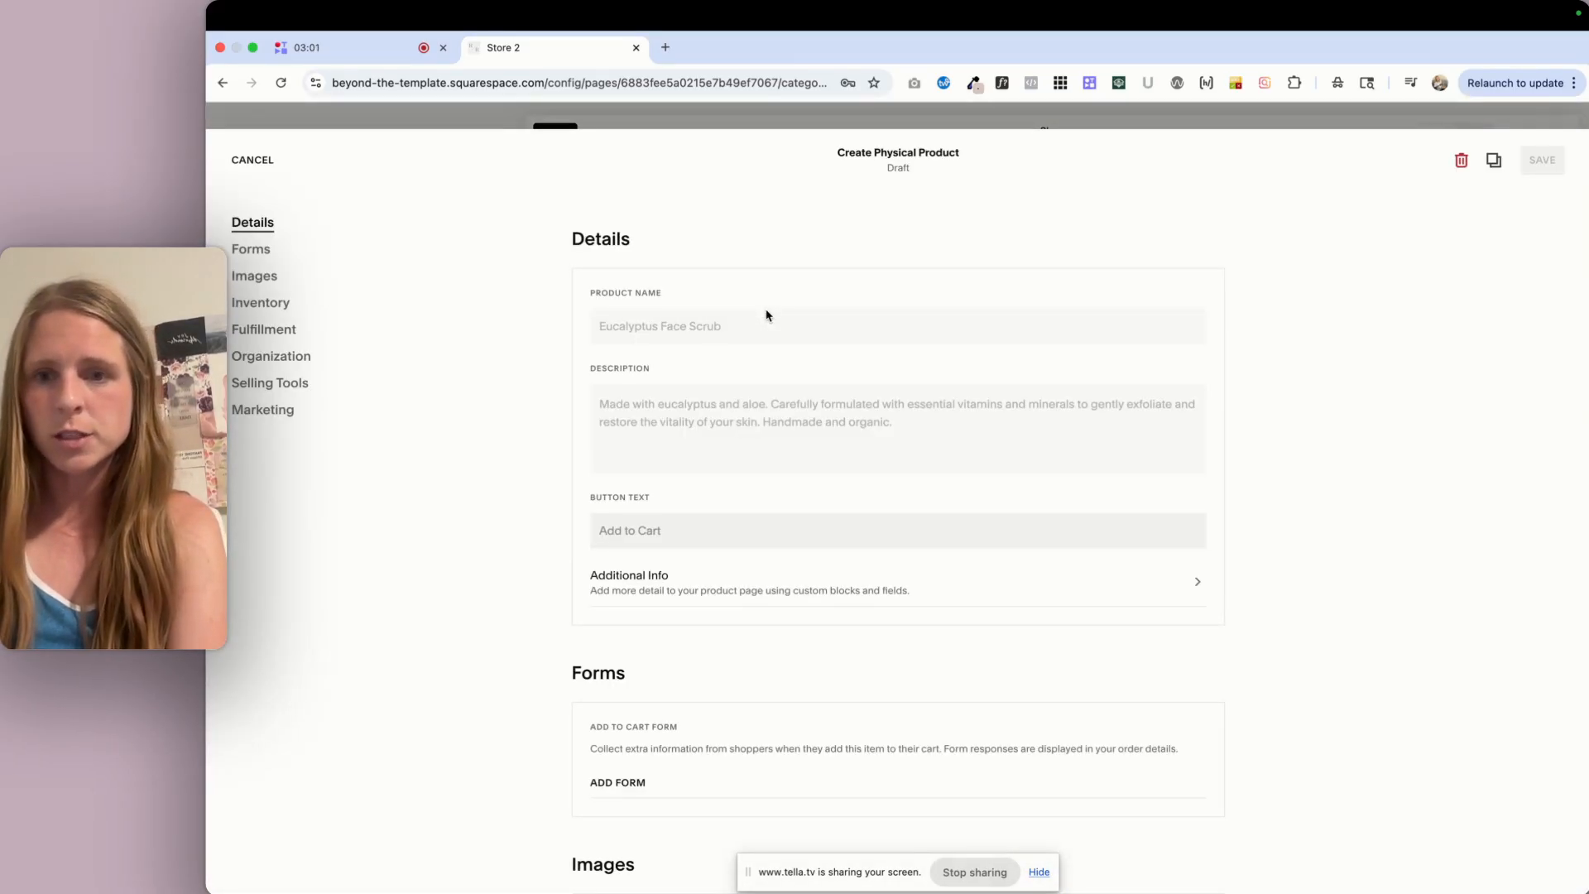
Enter "Female Entreprenr Shirt" as the product name
click(684, 326)
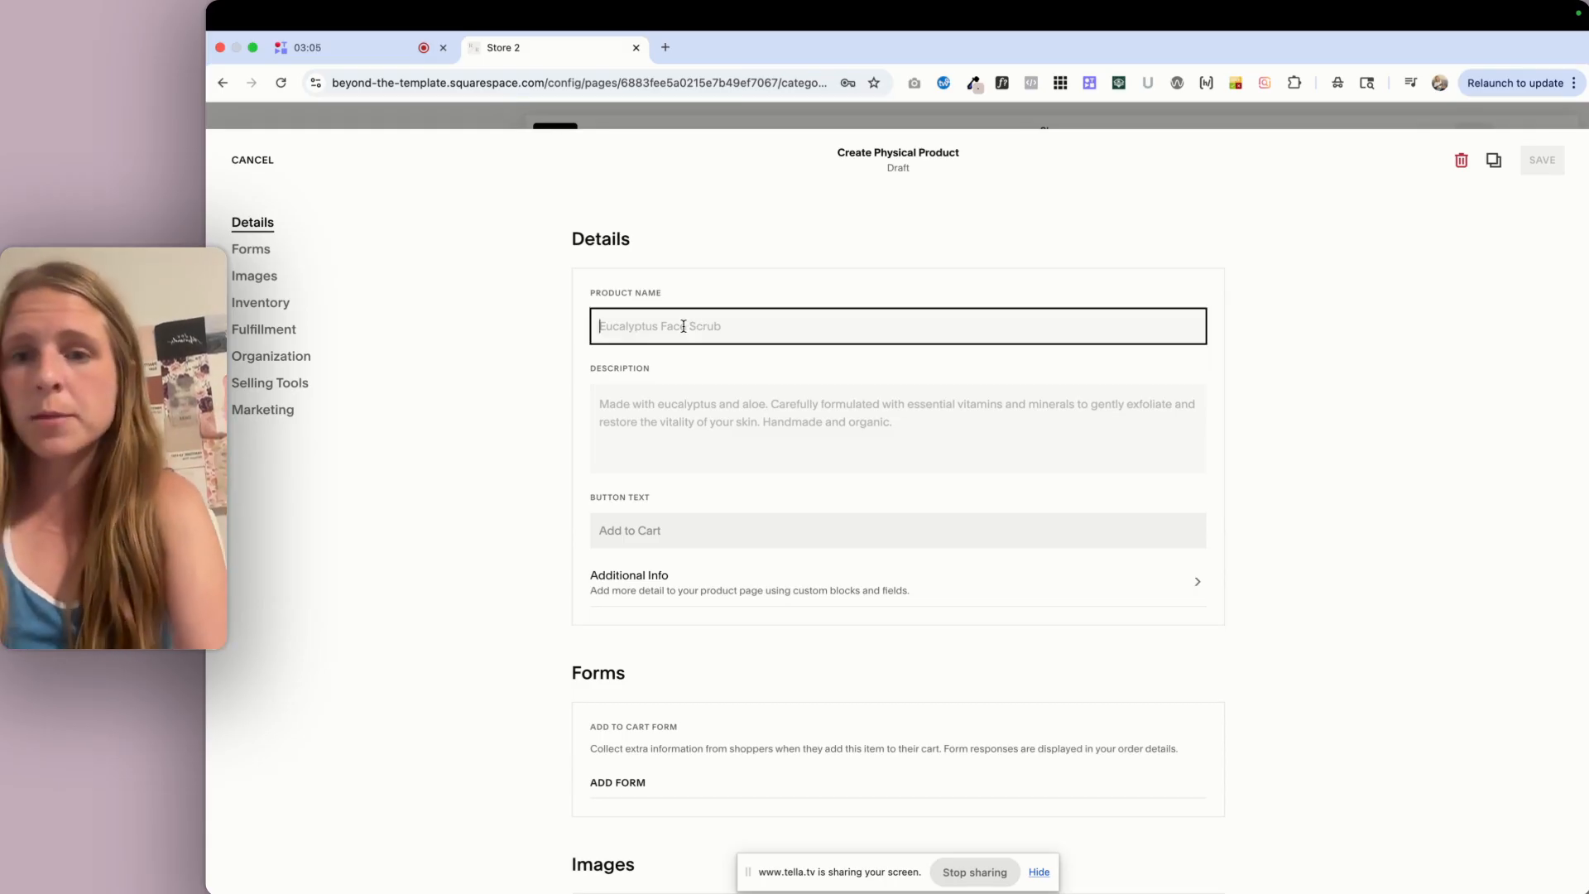
text(Shirt)
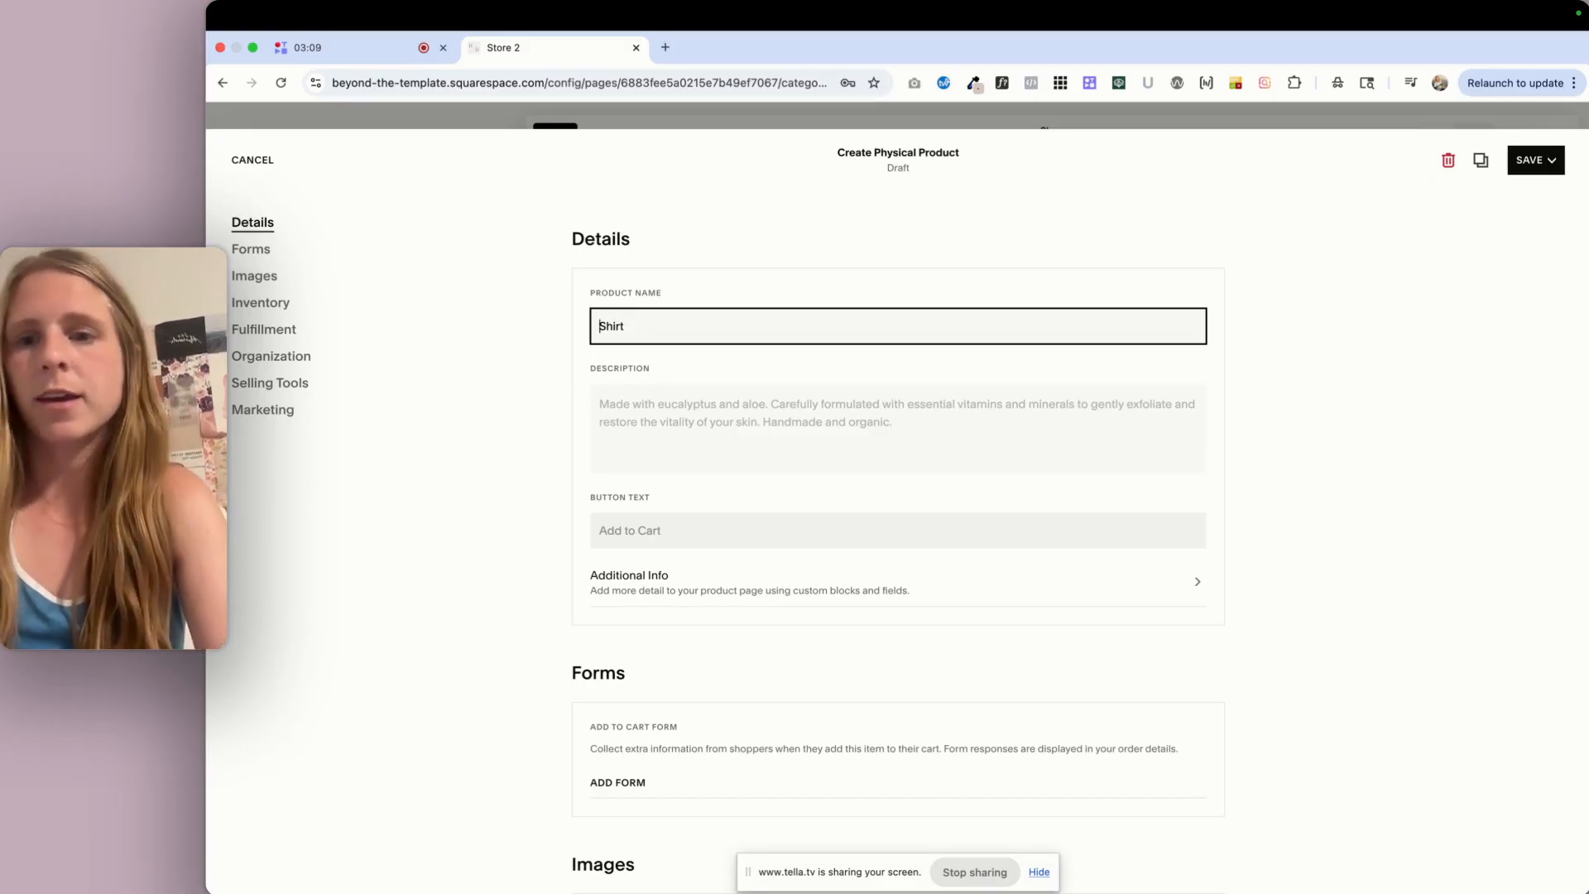
text(Female Entreprn)
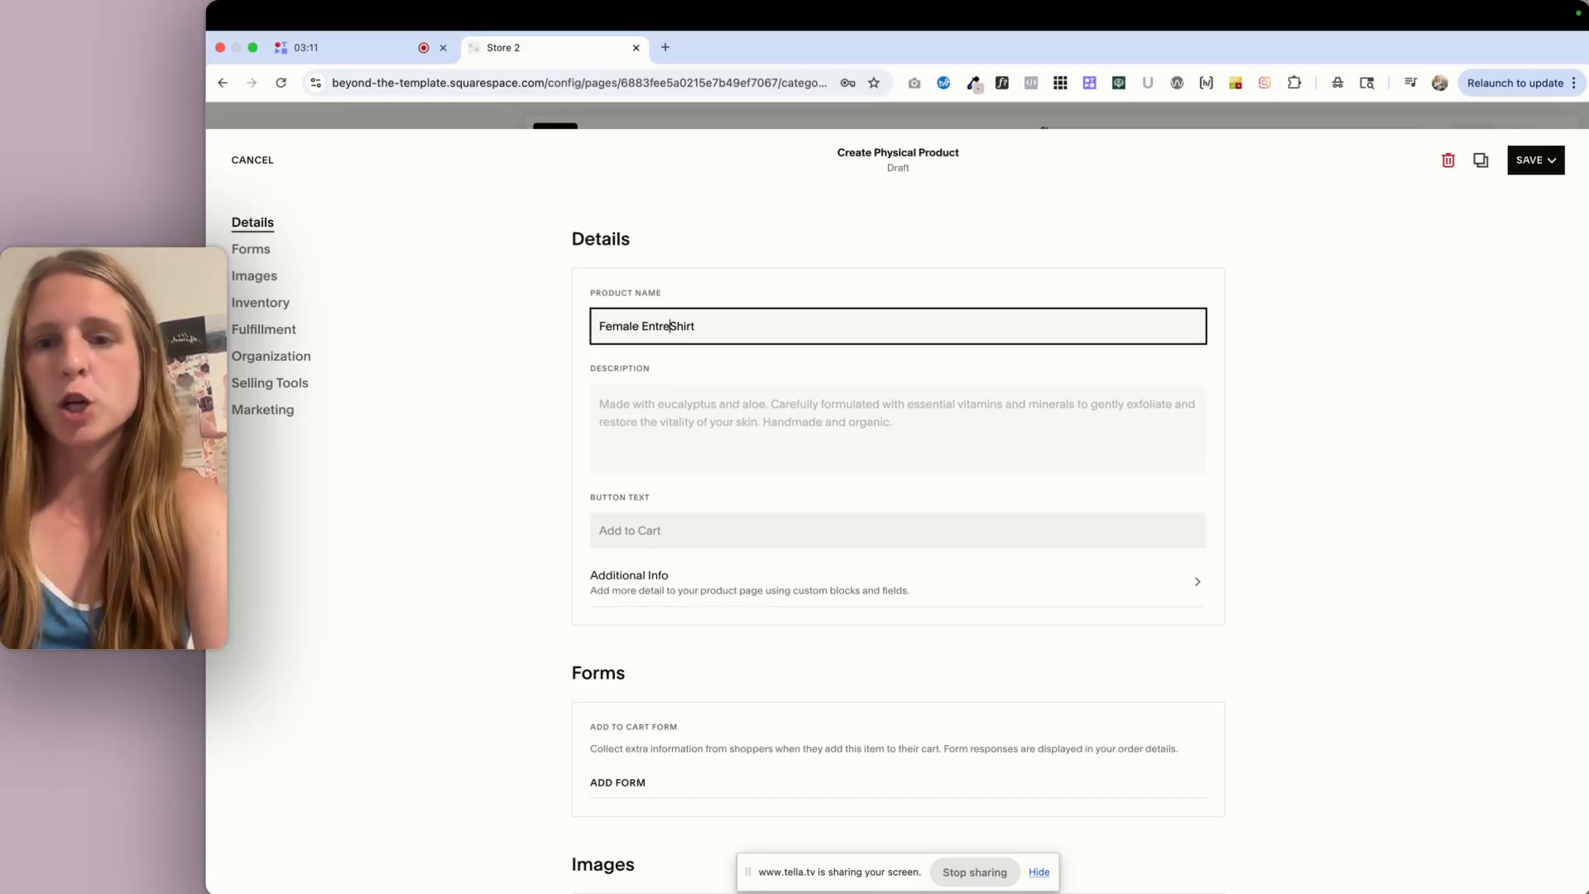
key(BackSpace)
text(enr)
key(BackSpace)
text(r)
Write "Coffee and Co" as the product description and leave the button text at its default
click(658, 388)
text(Coffee and)
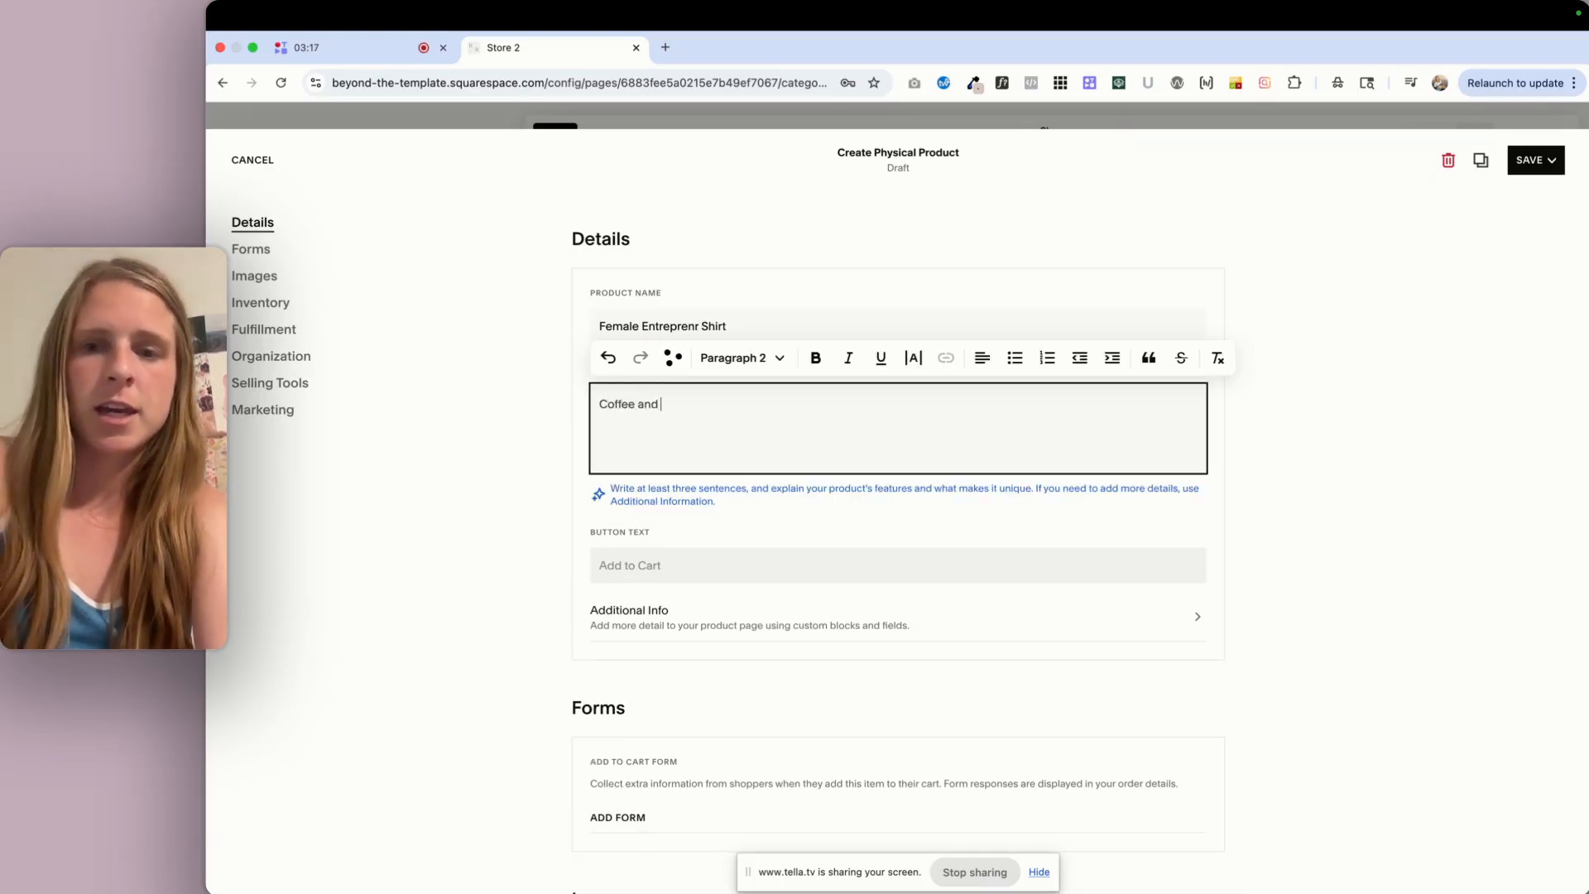
text( Co)
click(743, 531)
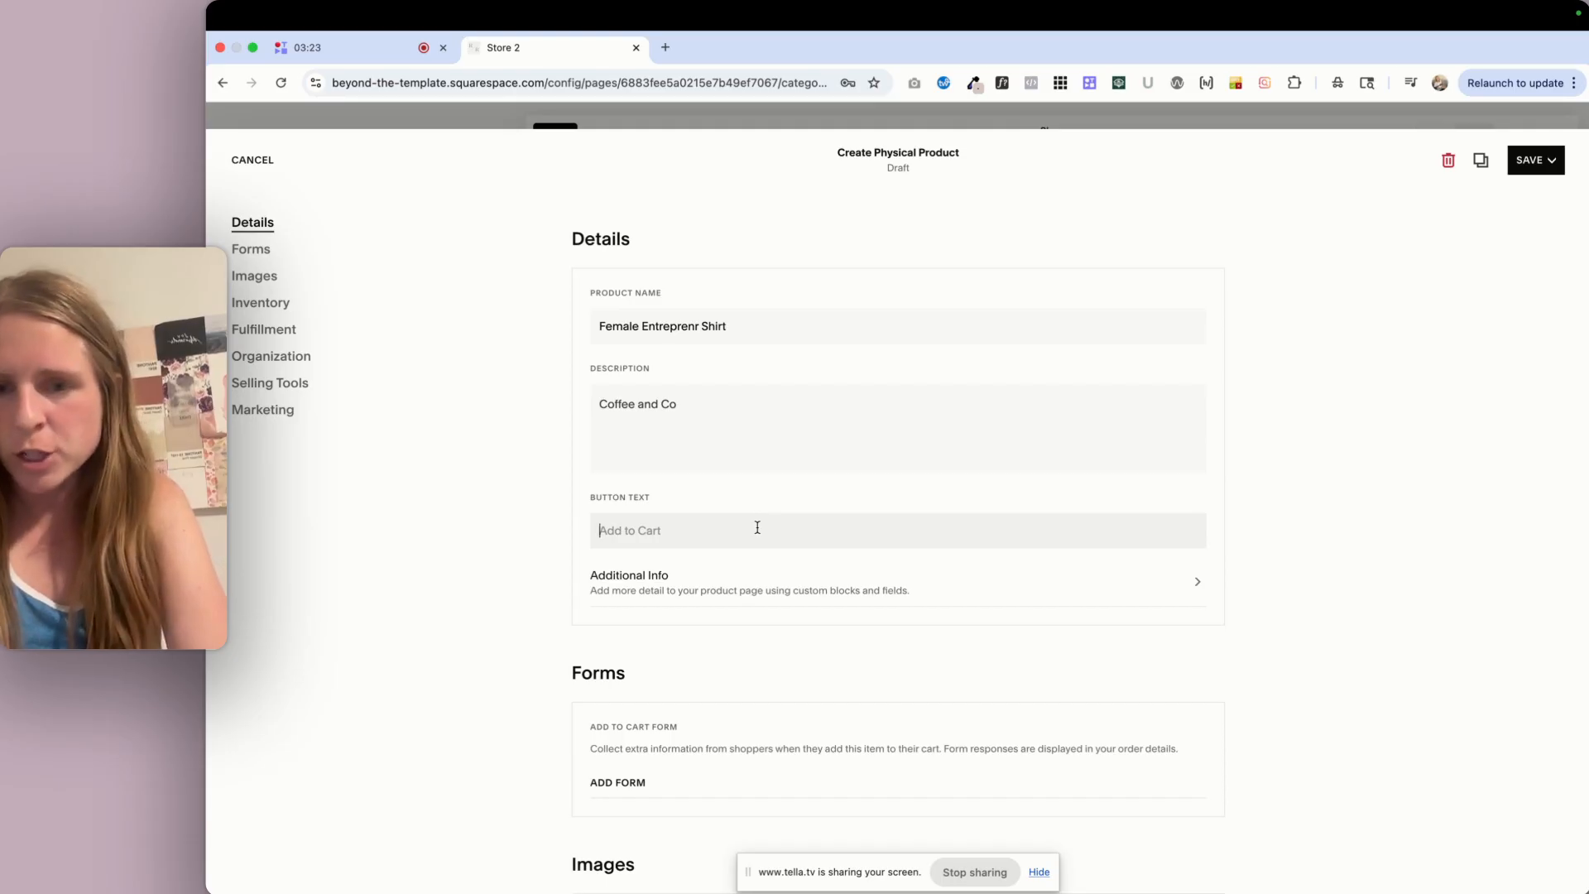
Open the product's Additional Info and write "Explain the item a little bit" in its text block
click(934, 579)
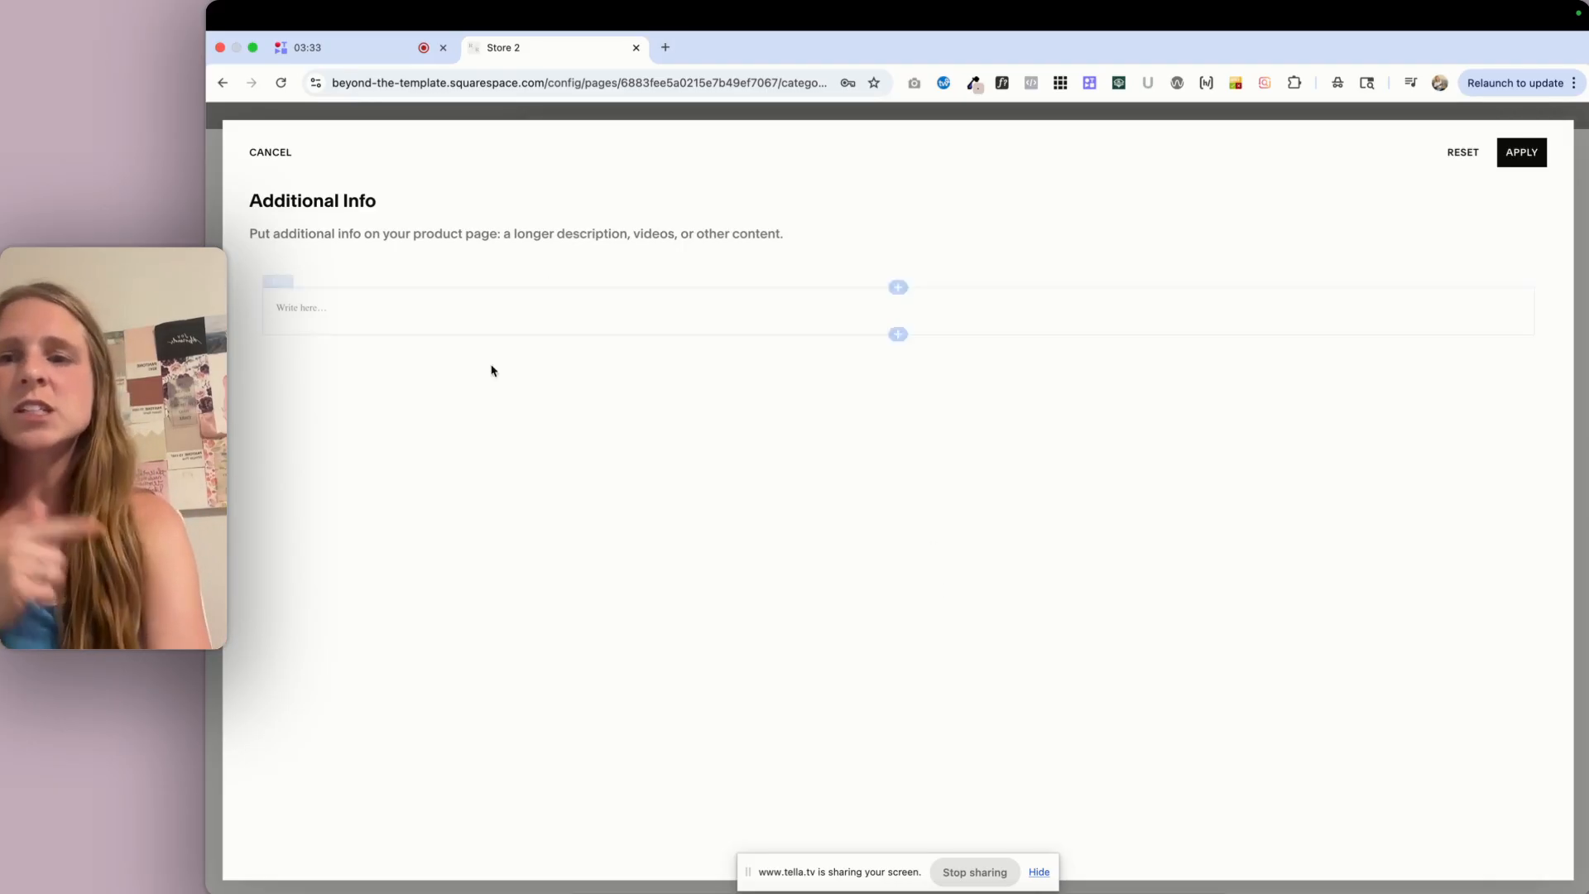
click(580, 305)
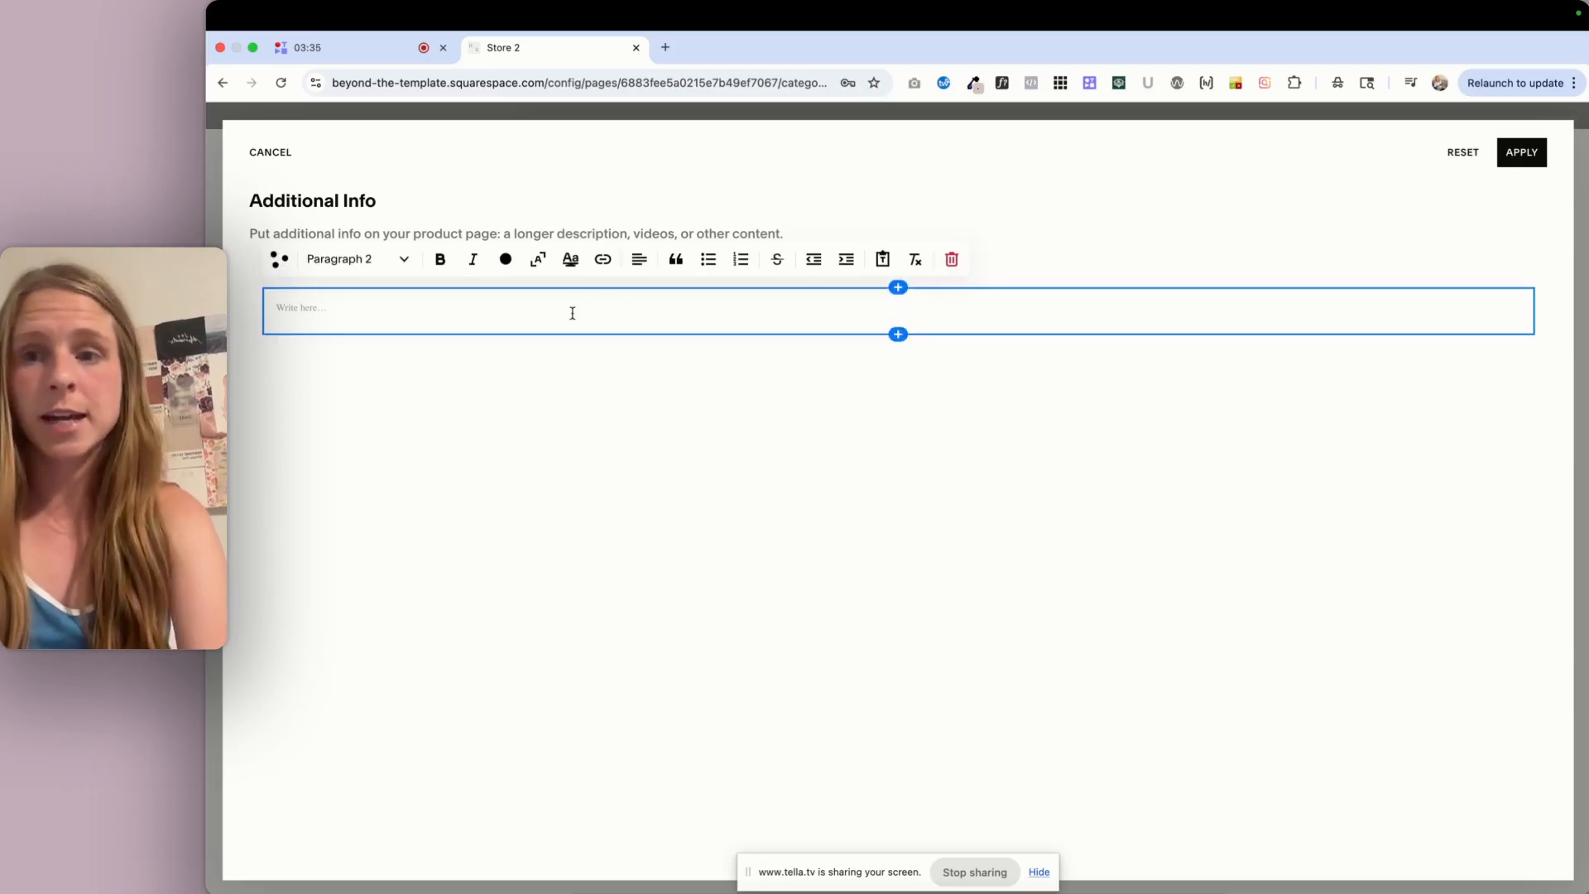
text(Explain t)
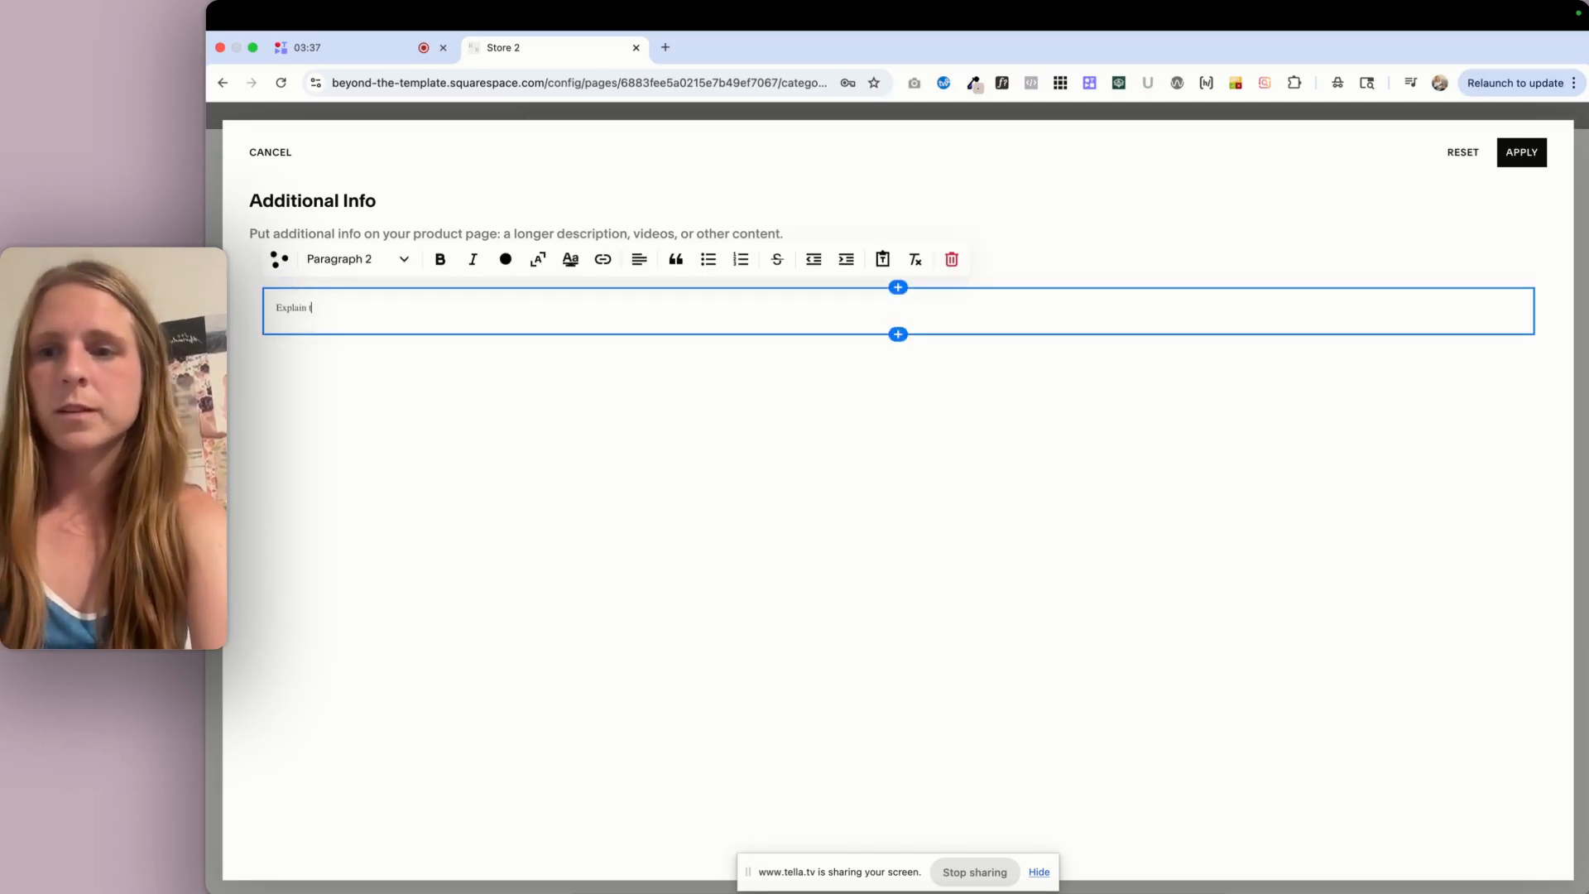
text(he item a little bit)
click(802, 398)
Insert an image block below the text and fill it with the library photo of the bride in a pale blue gown
click(898, 334)
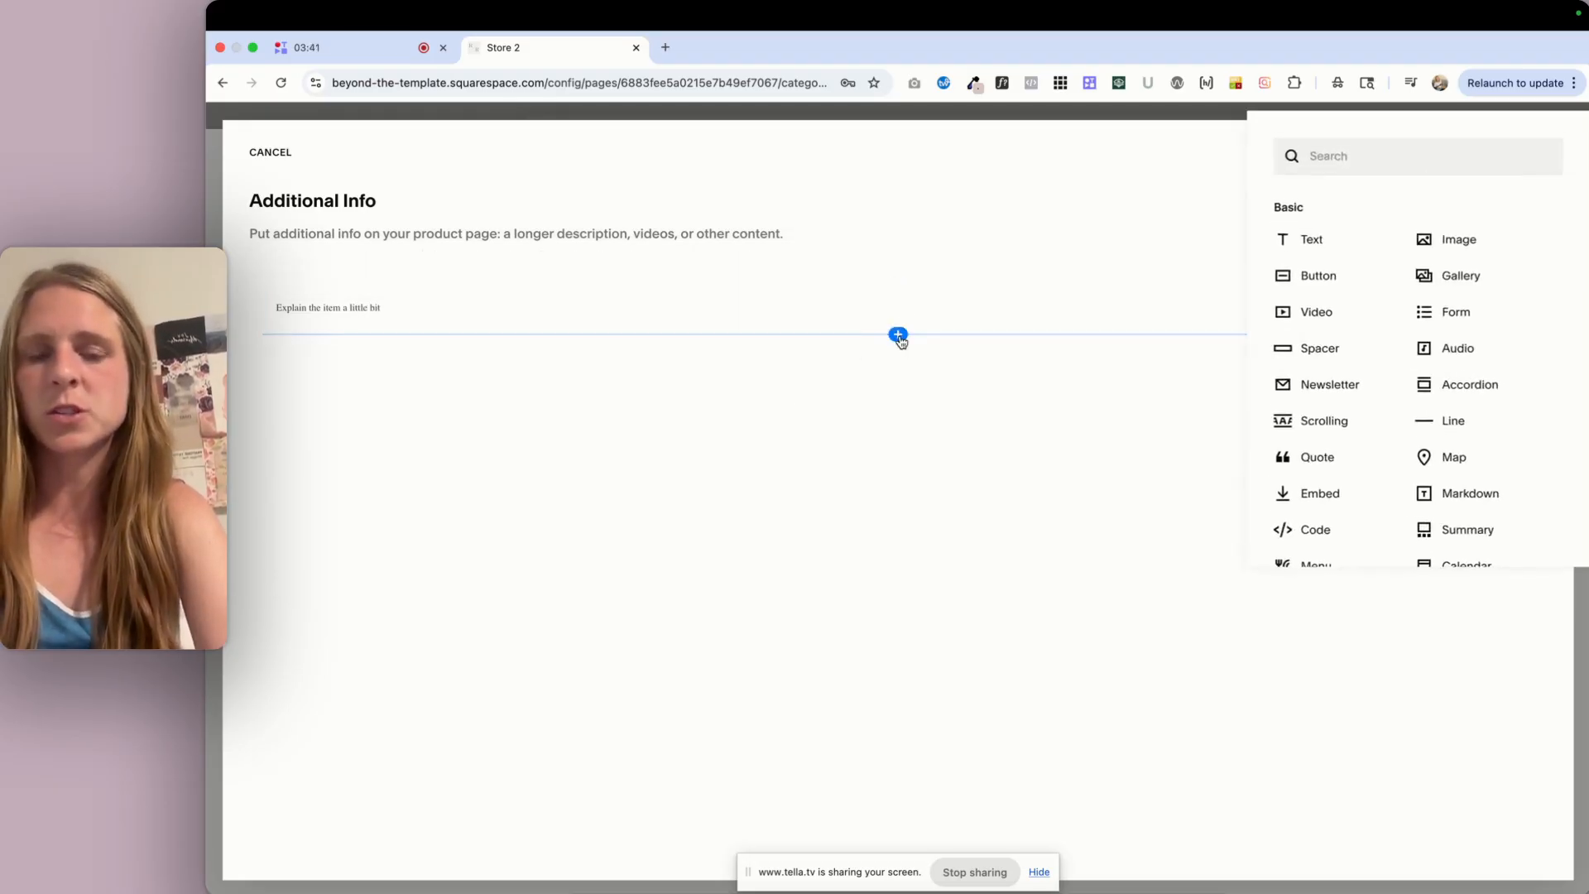
click(1460, 238)
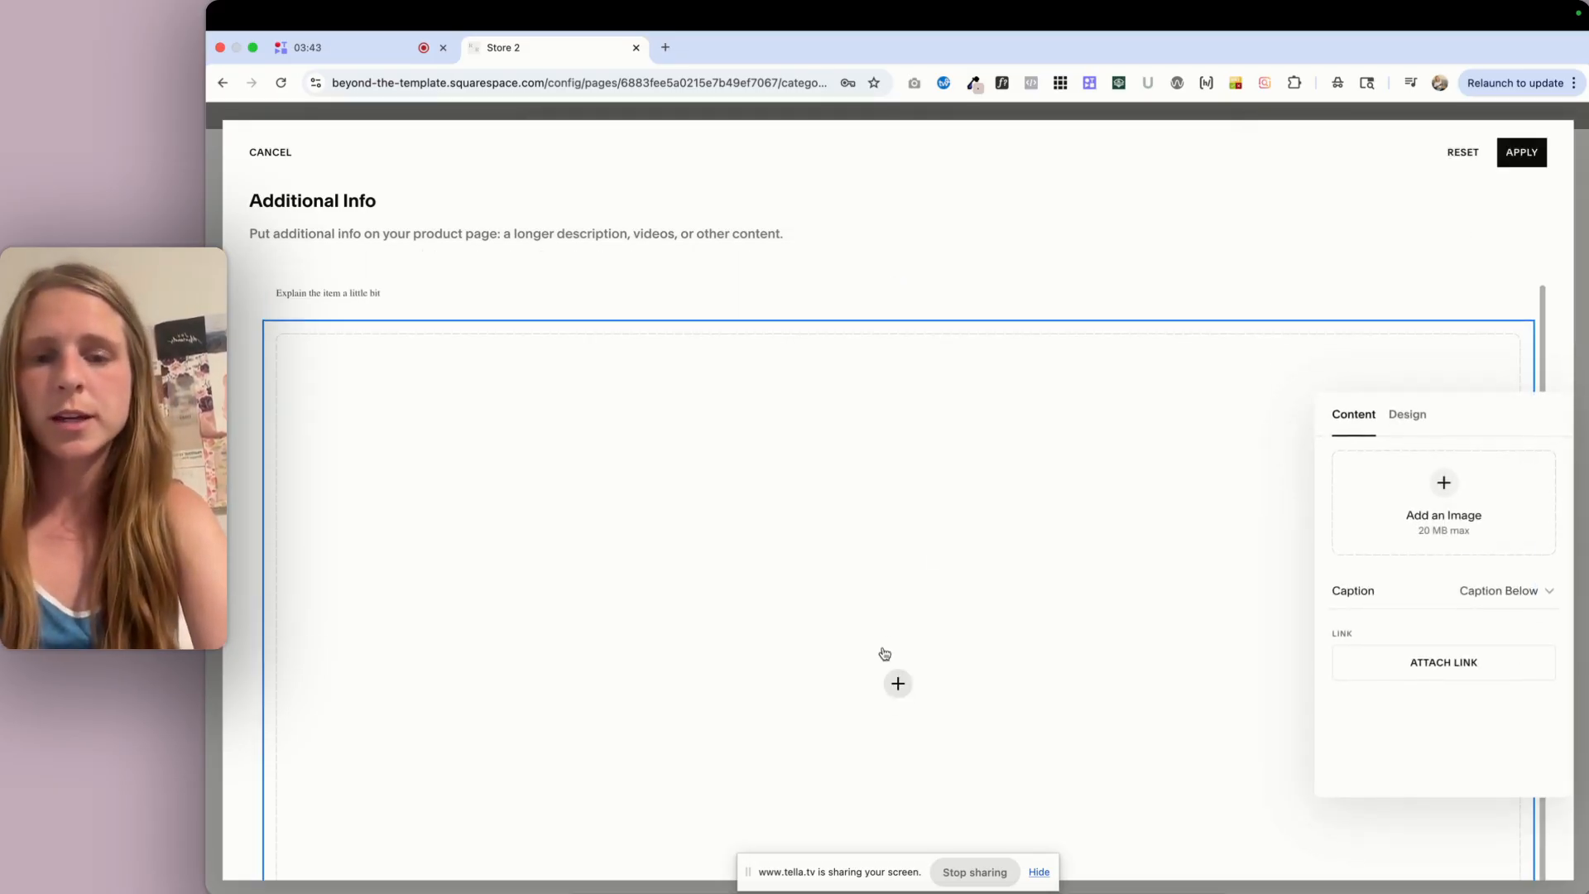
click(898, 683)
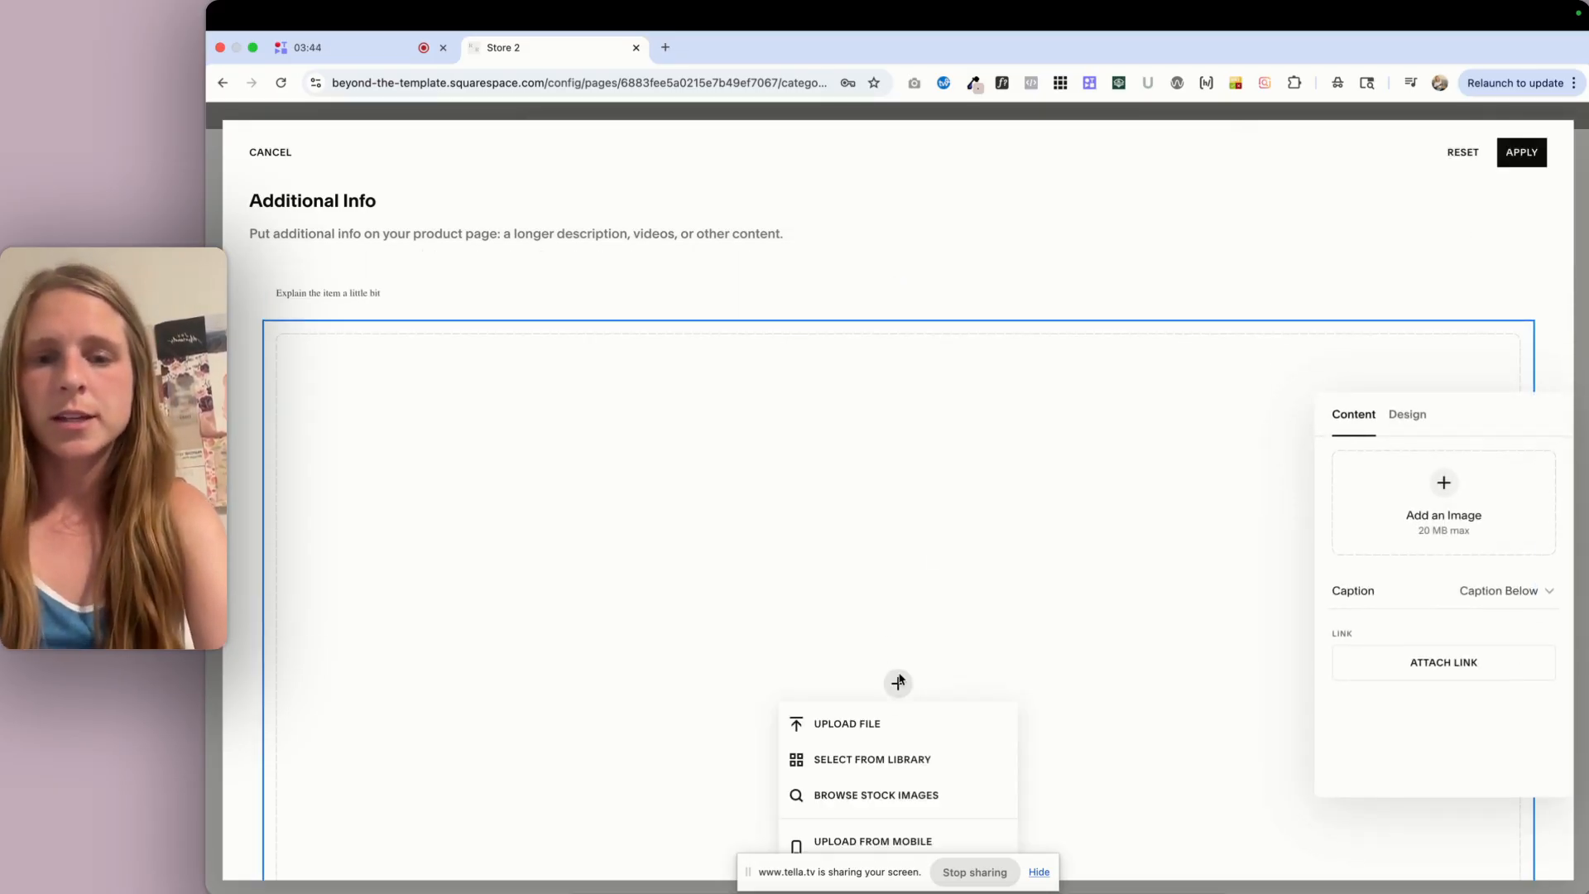
click(909, 760)
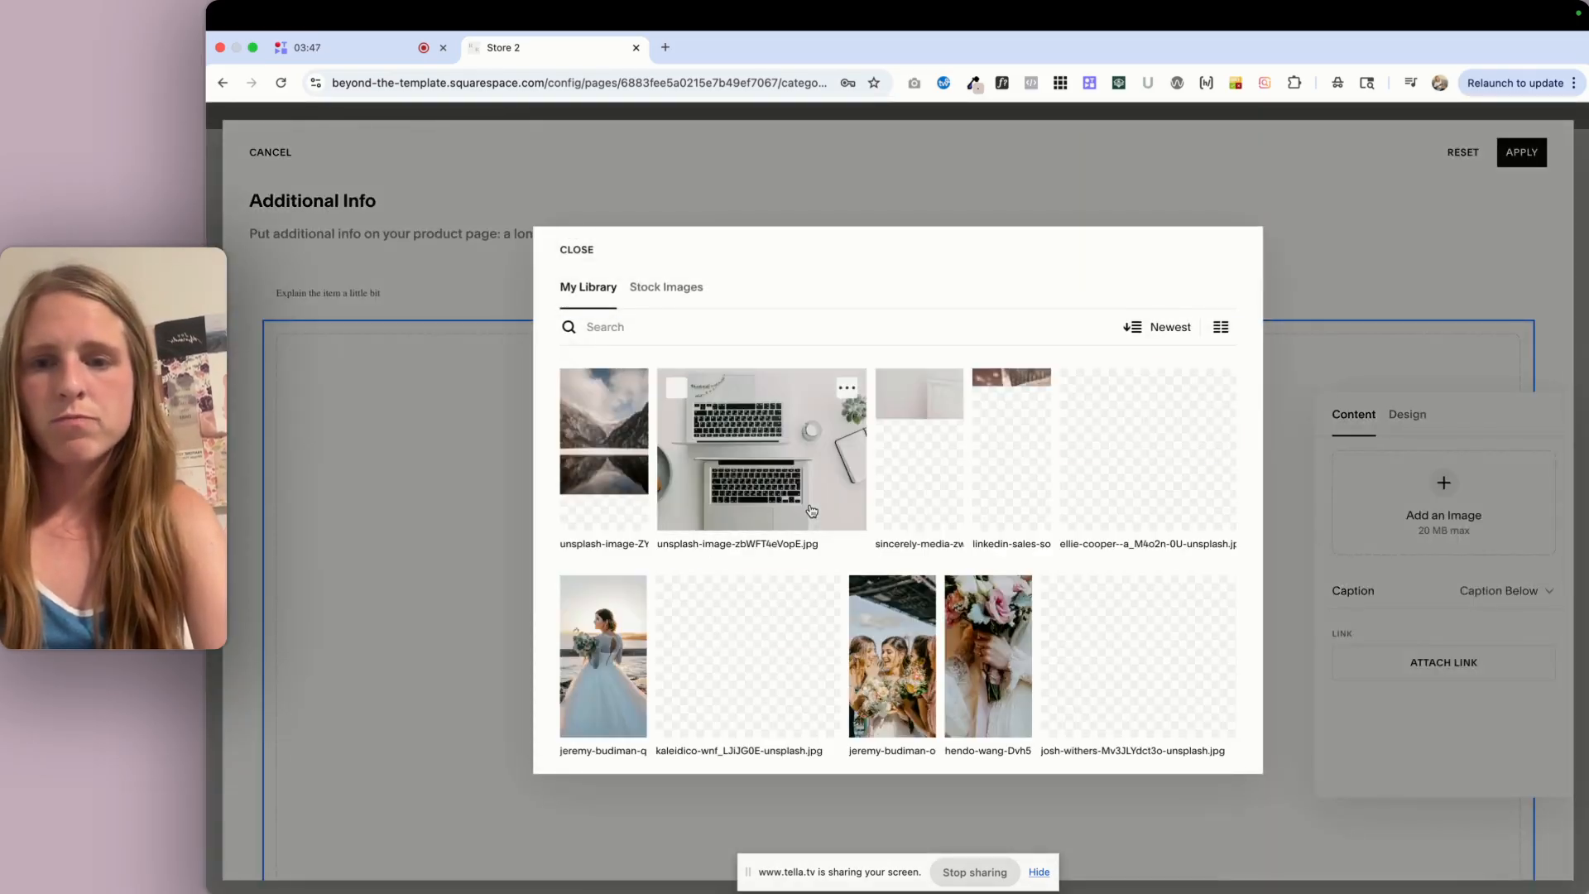
click(579, 594)
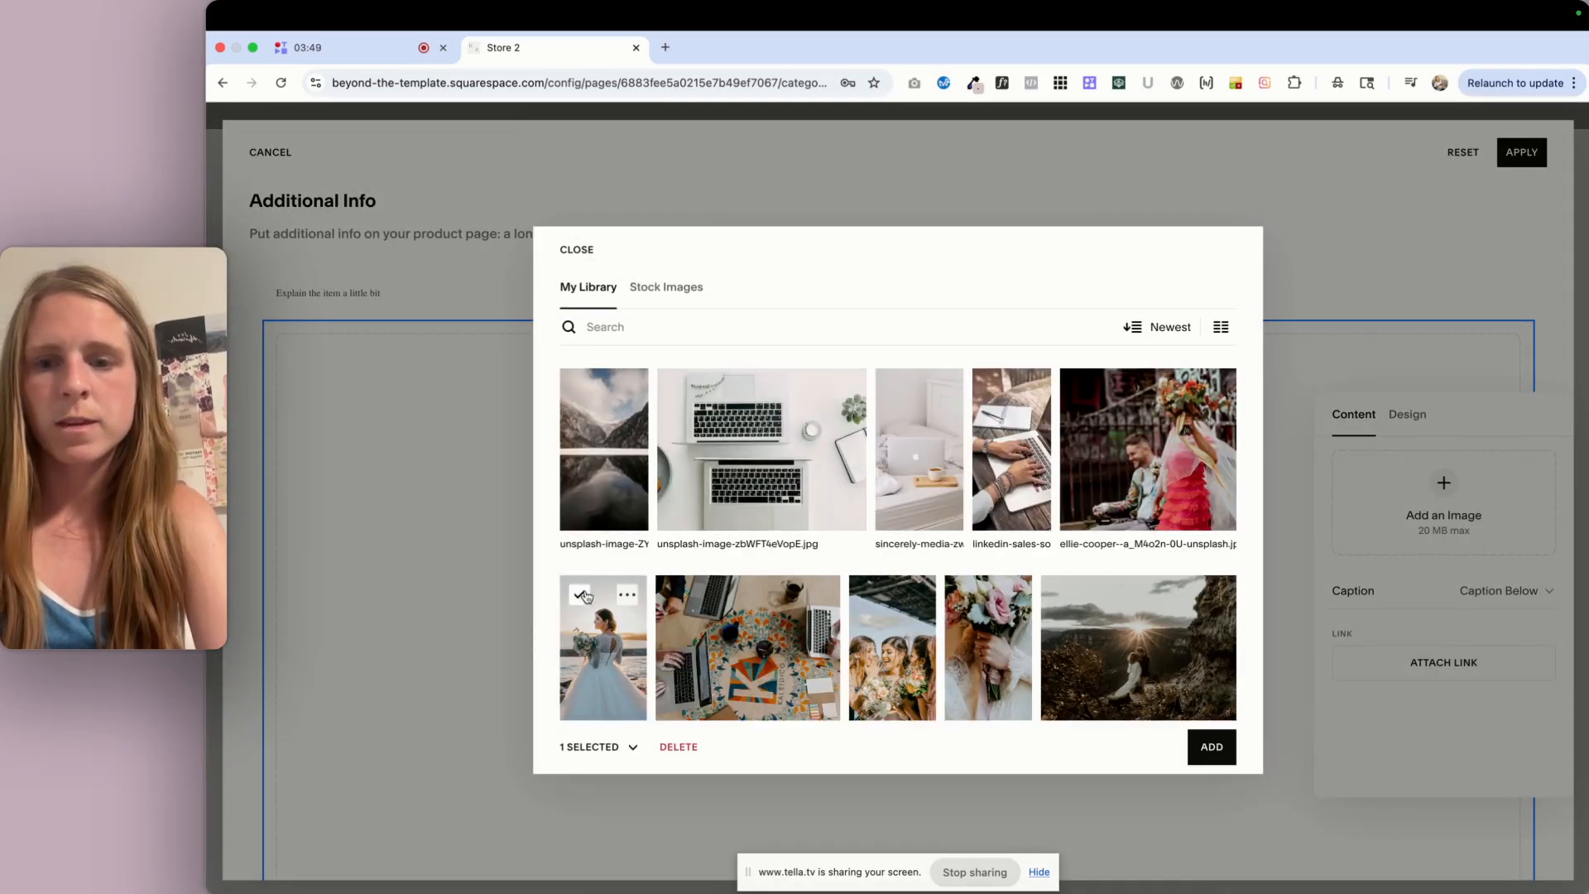
click(1211, 746)
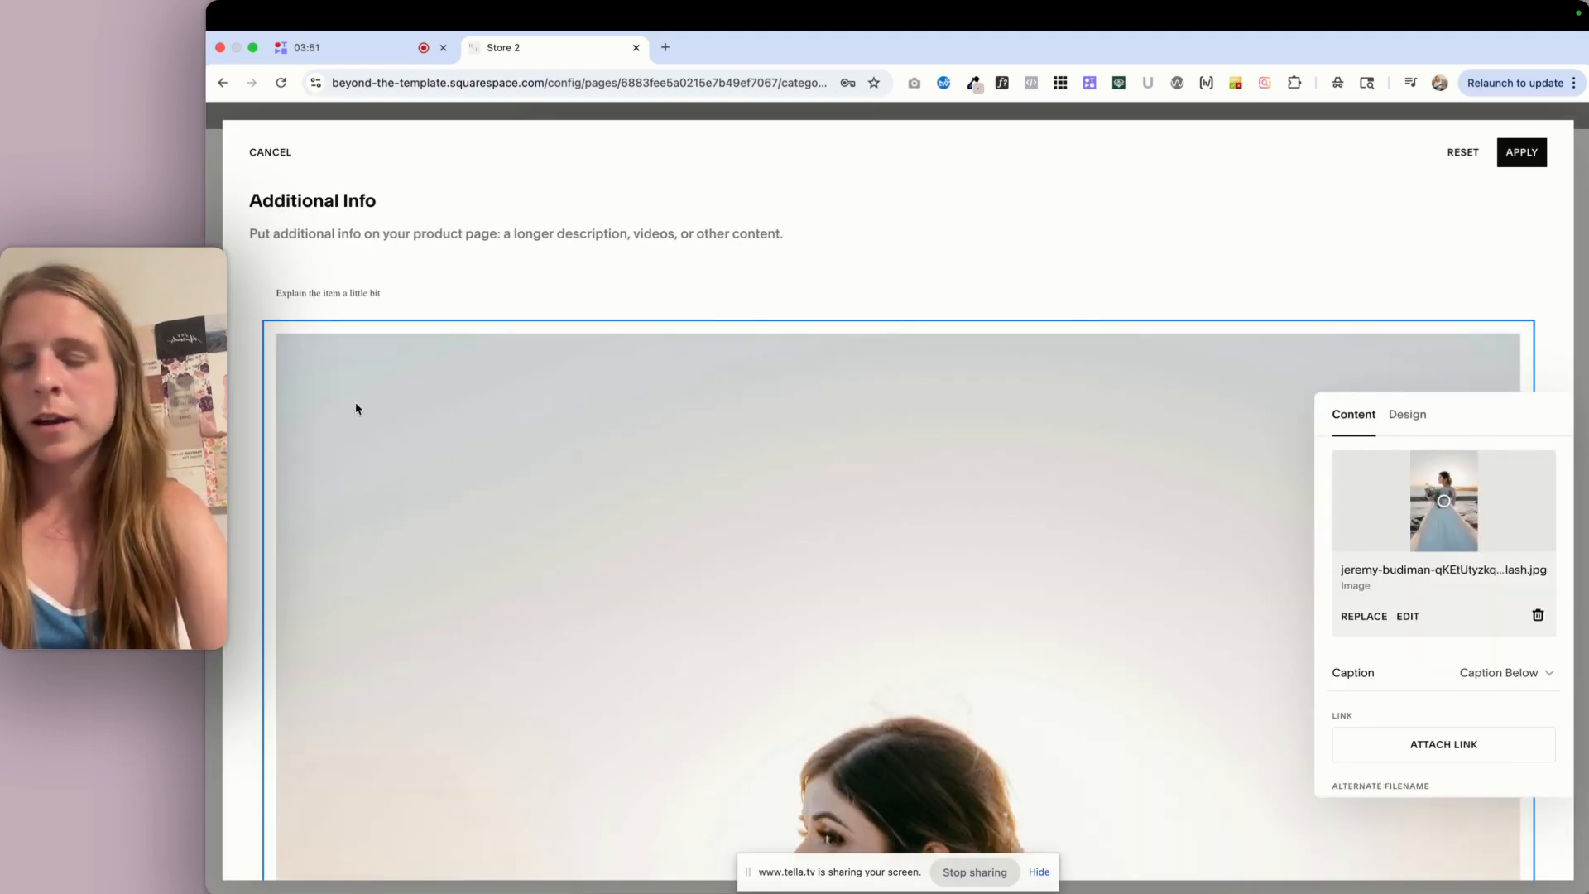
Add a spacer block to the left of the bride image so the image fills the right half of the content area
click(882, 297)
click(897, 321)
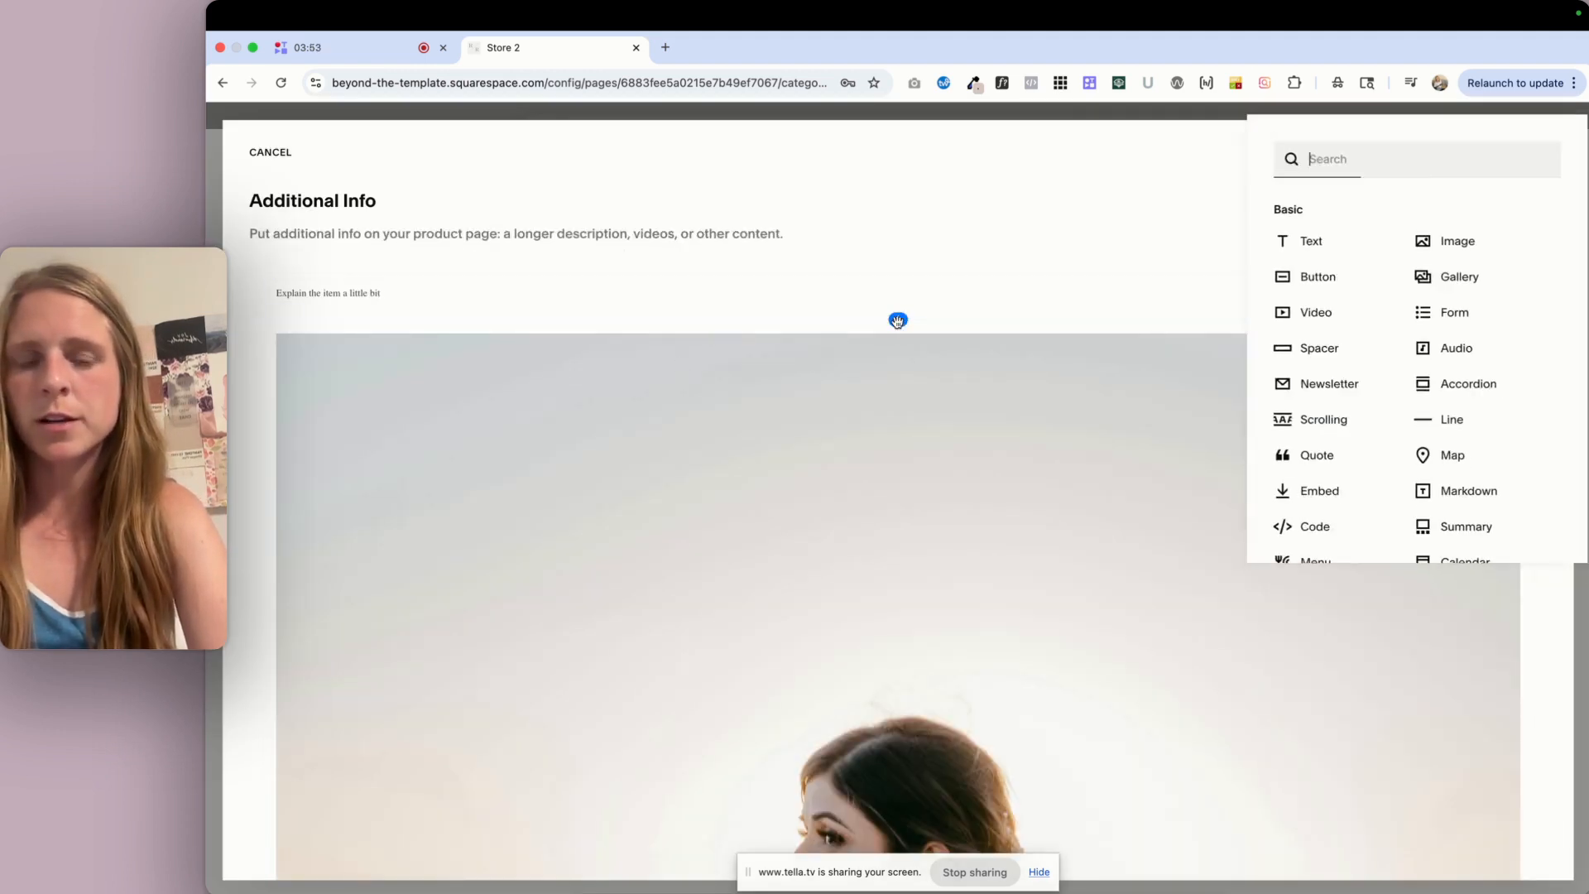
drag(1319, 354, 303, 432)
drag(338, 330, 610, 734)
Add a second spacer block and place it to the right of the bride image
click(1216, 305)
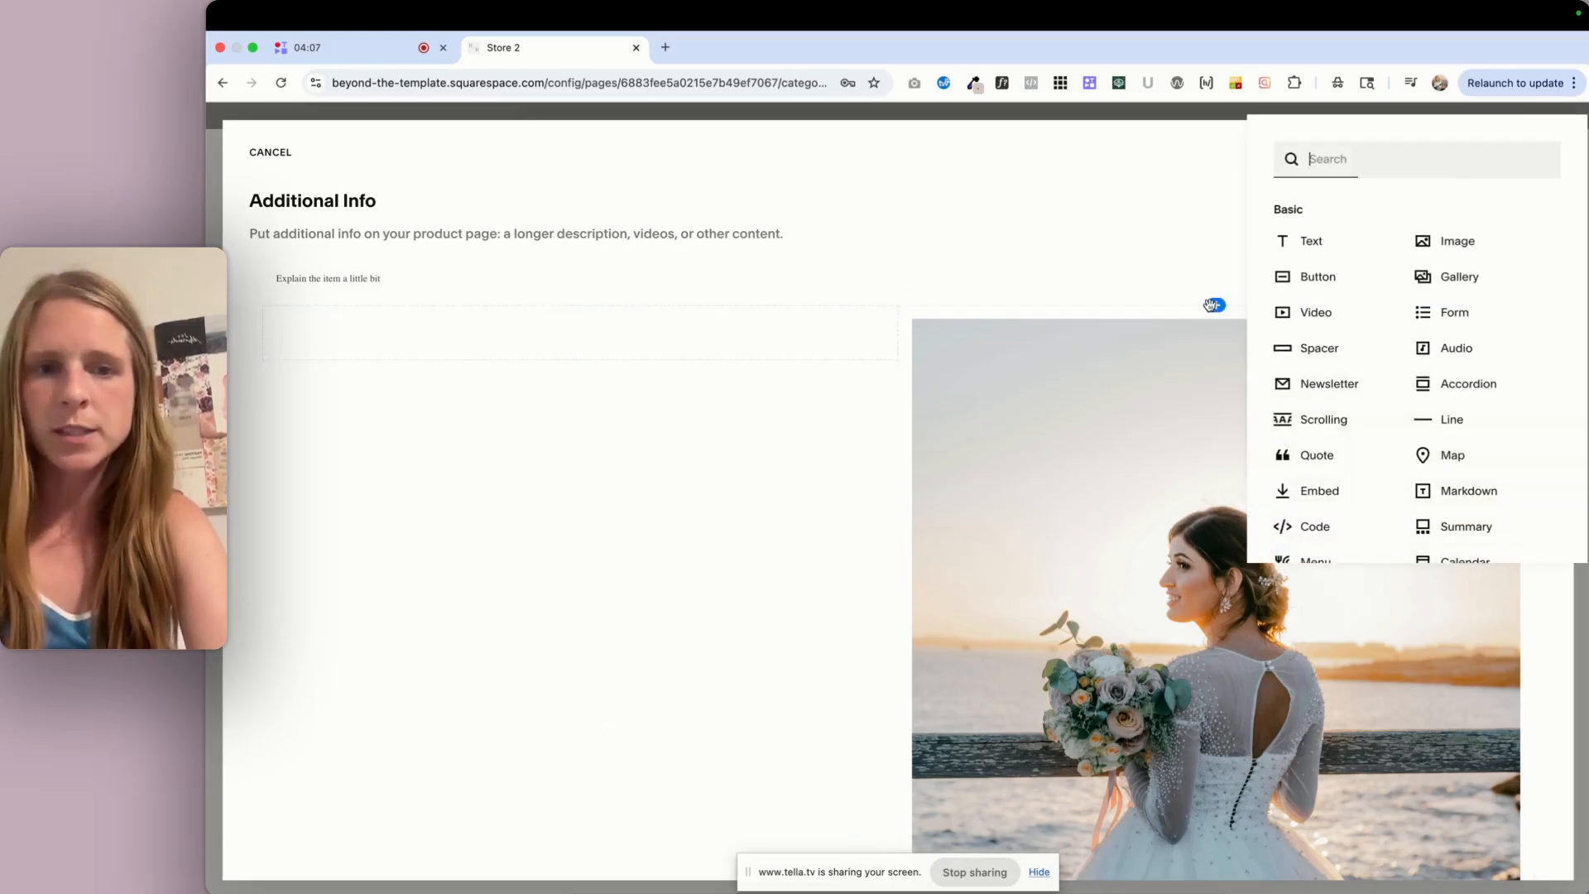
drag(1332, 347, 1516, 547)
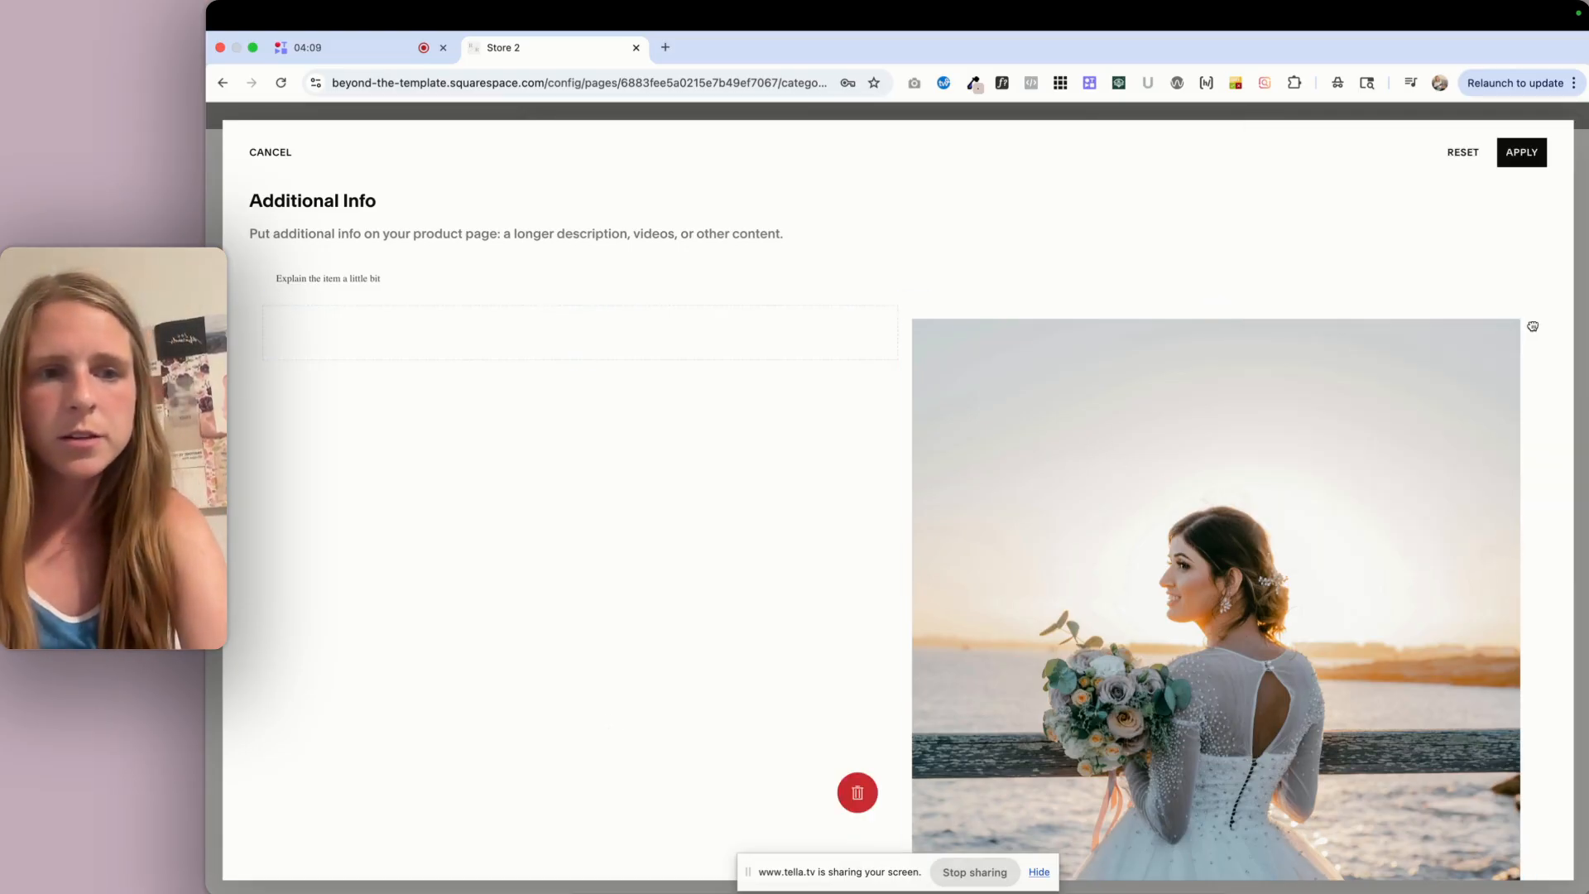
drag(1531, 329, 1526, 312)
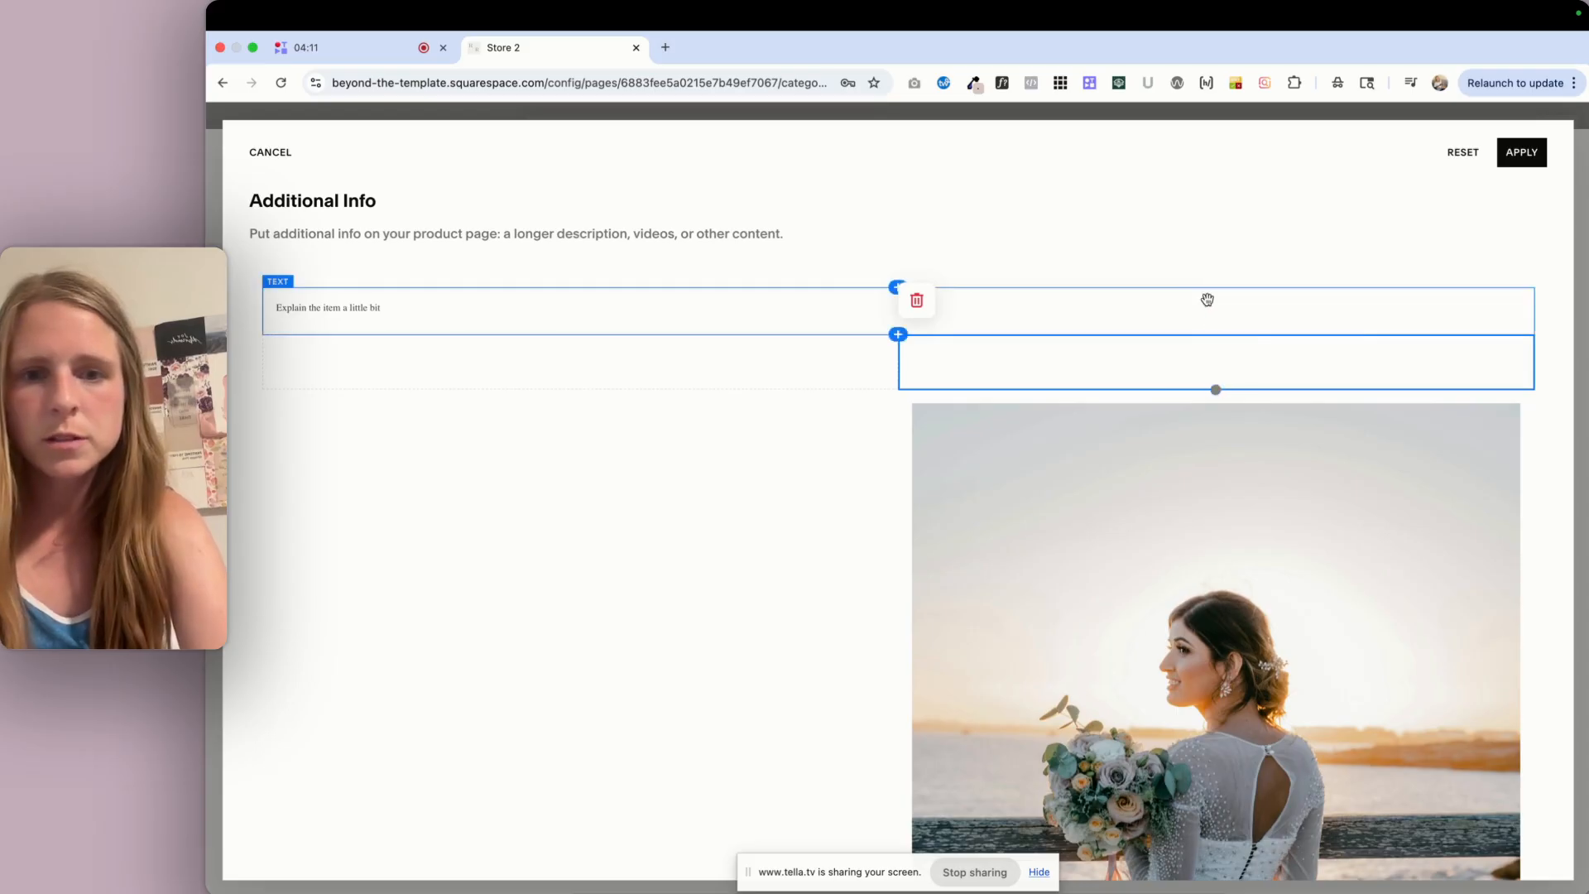
click(1091, 364)
drag(1092, 364, 1376, 596)
Adjust the spacer column widths so the bride image sits centered at about half the content width
drag(949, 413, 601, 348)
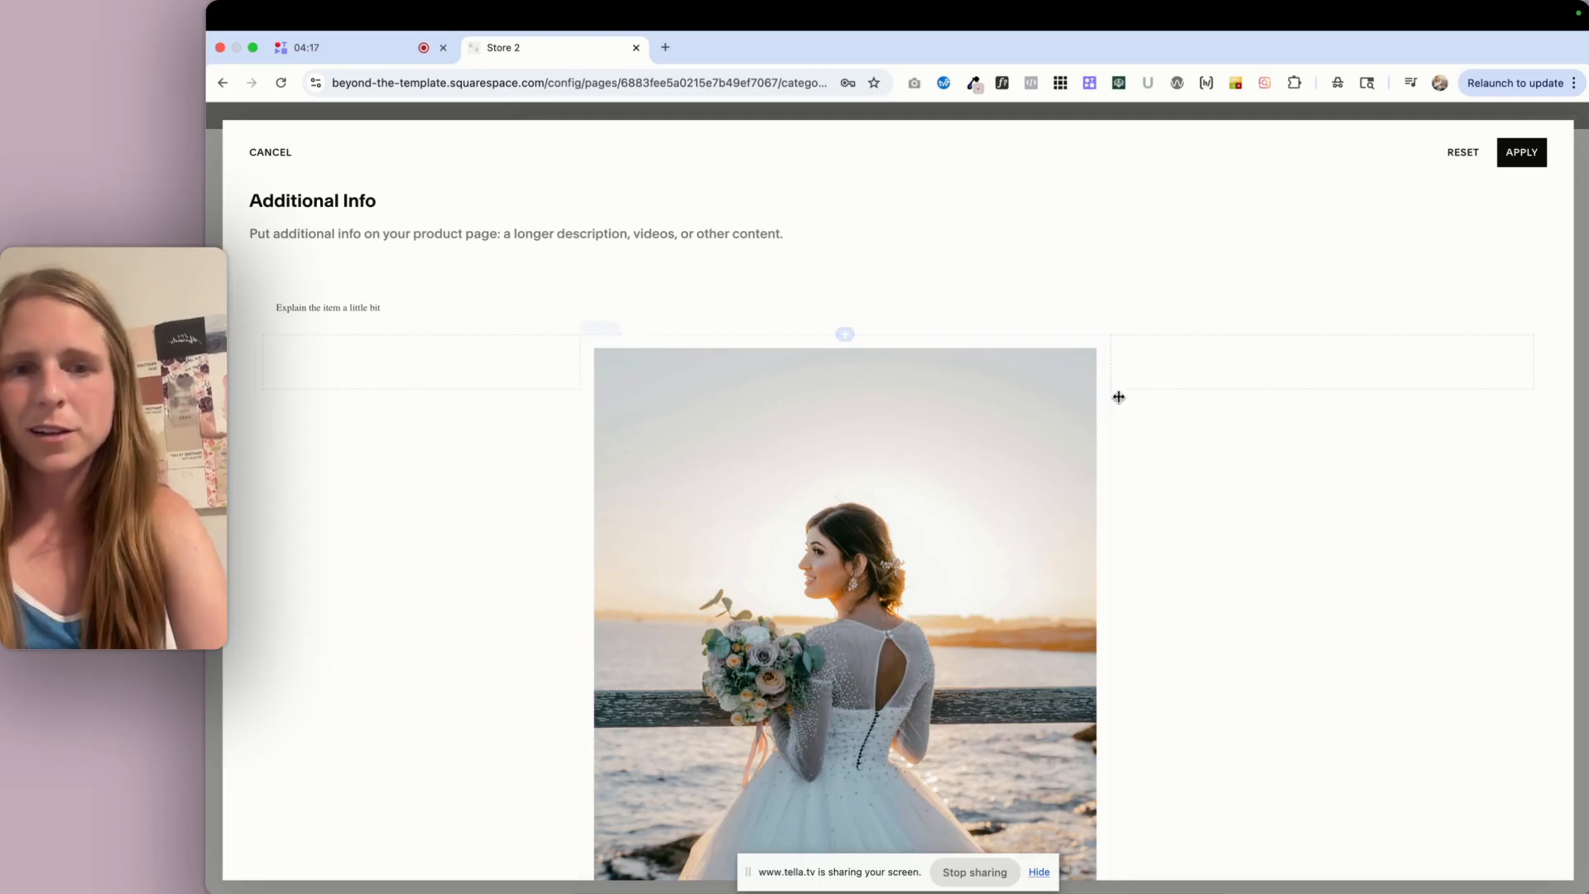
drag(1131, 348, 1198, 344)
scroll(591, 417, down, 5)
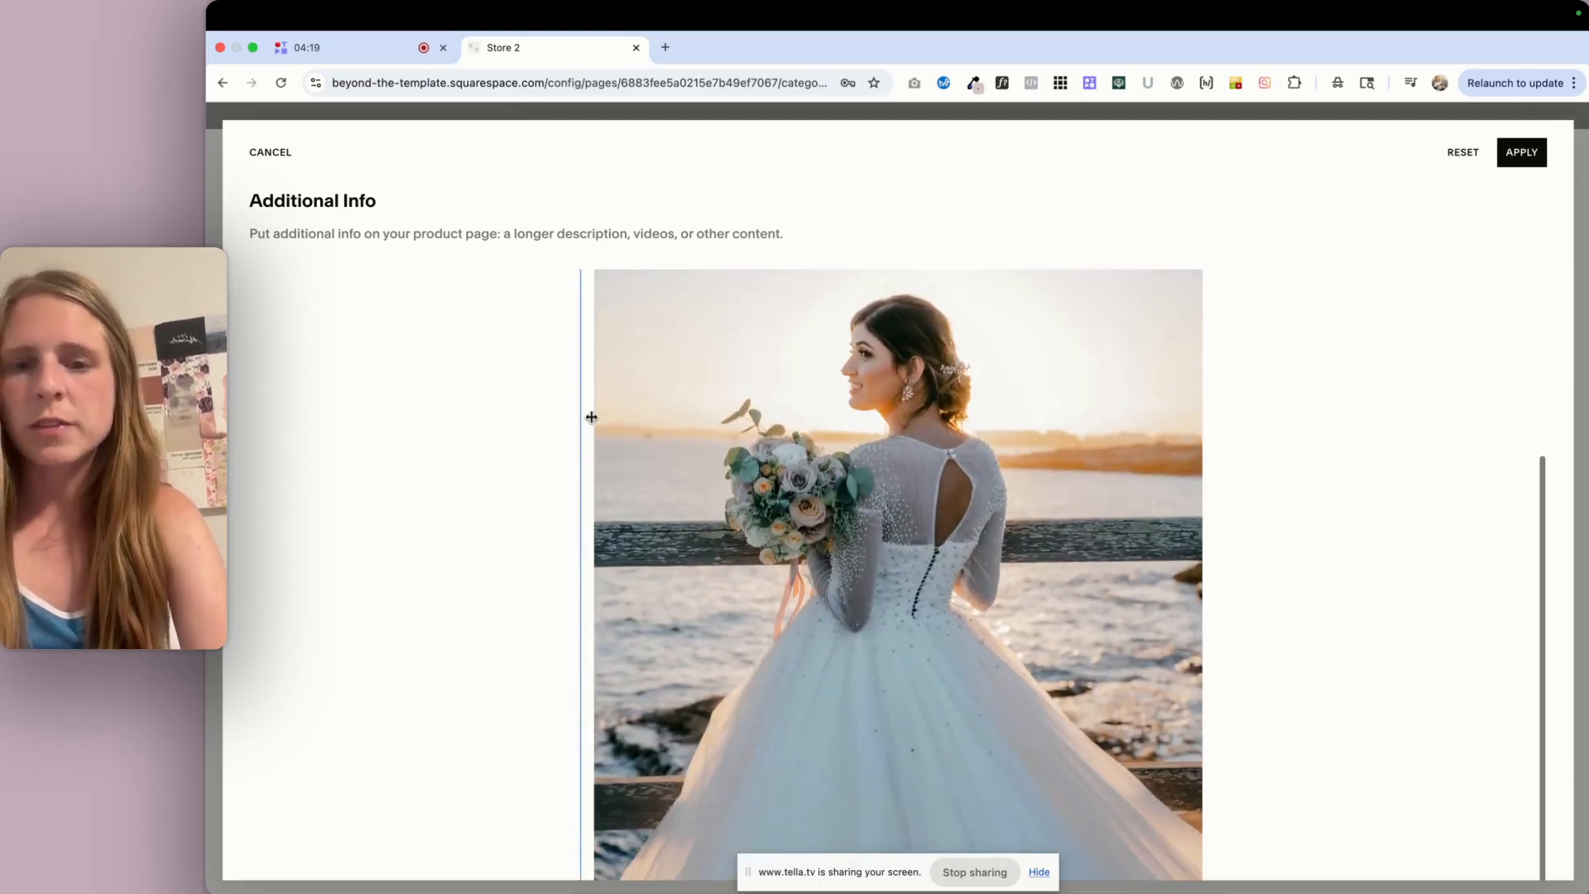
scroll(590, 416, up, 5)
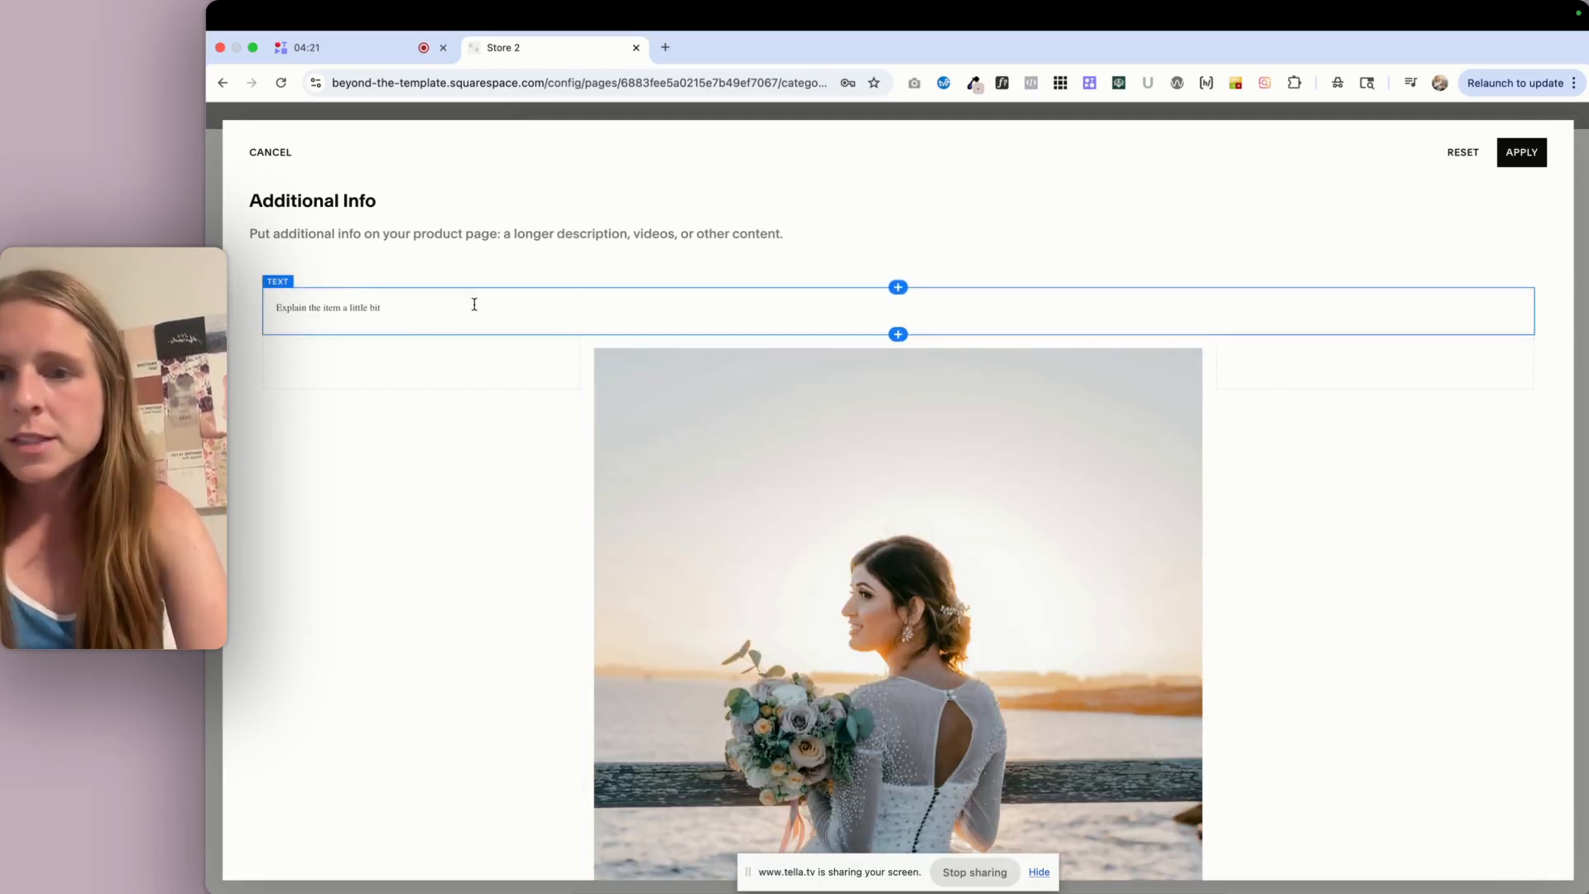
Insert a "Learn more" button above the image, style it as Secondary Button, and apply the Additional Info content
click(897, 334)
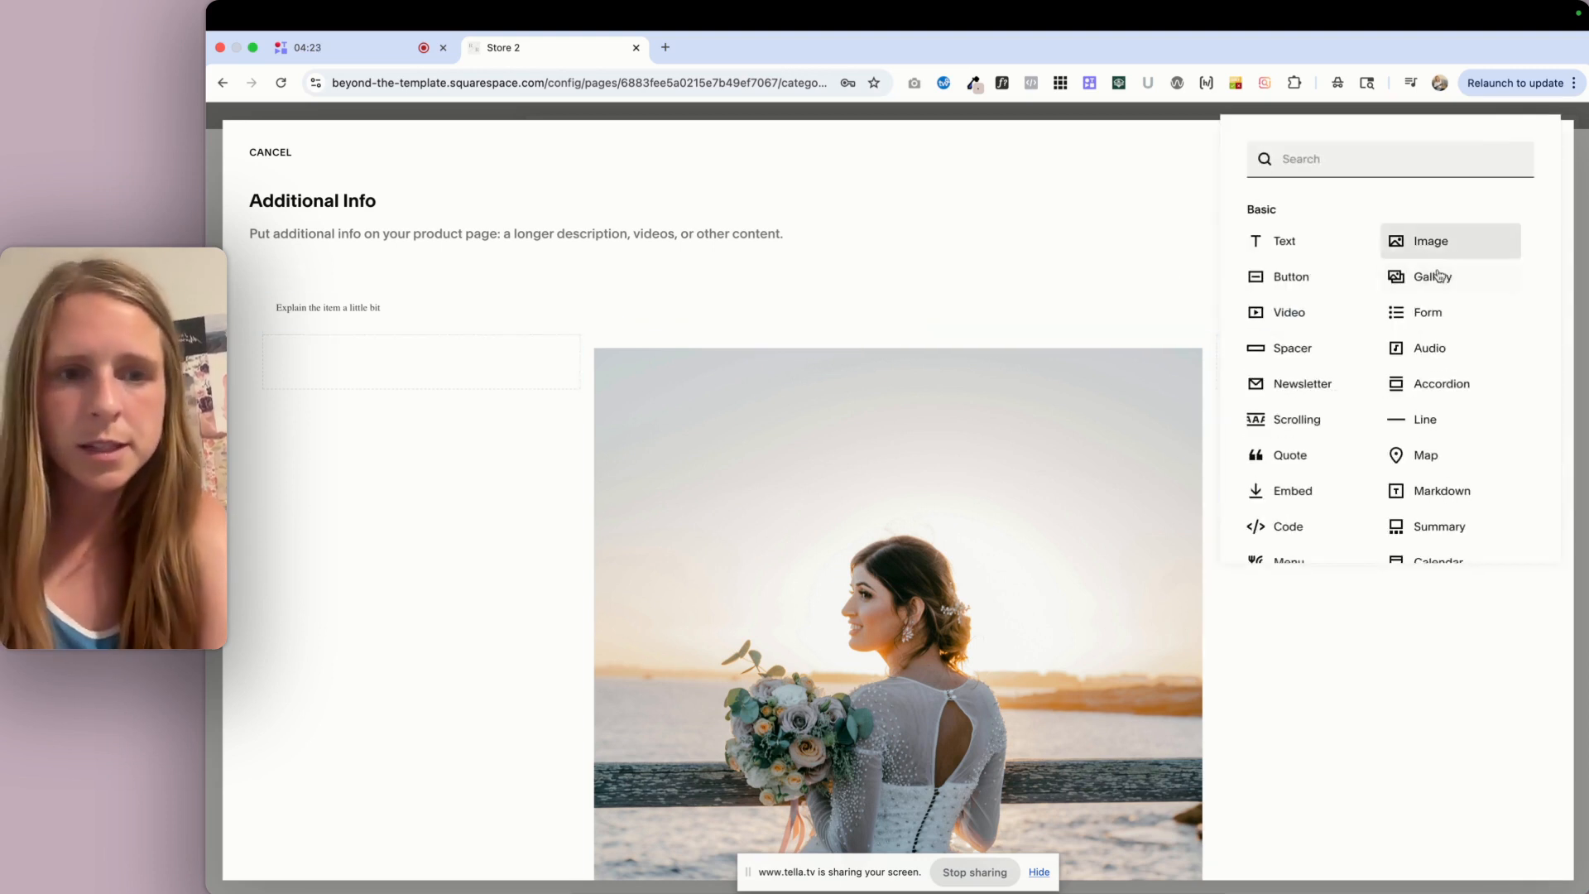
click(1308, 281)
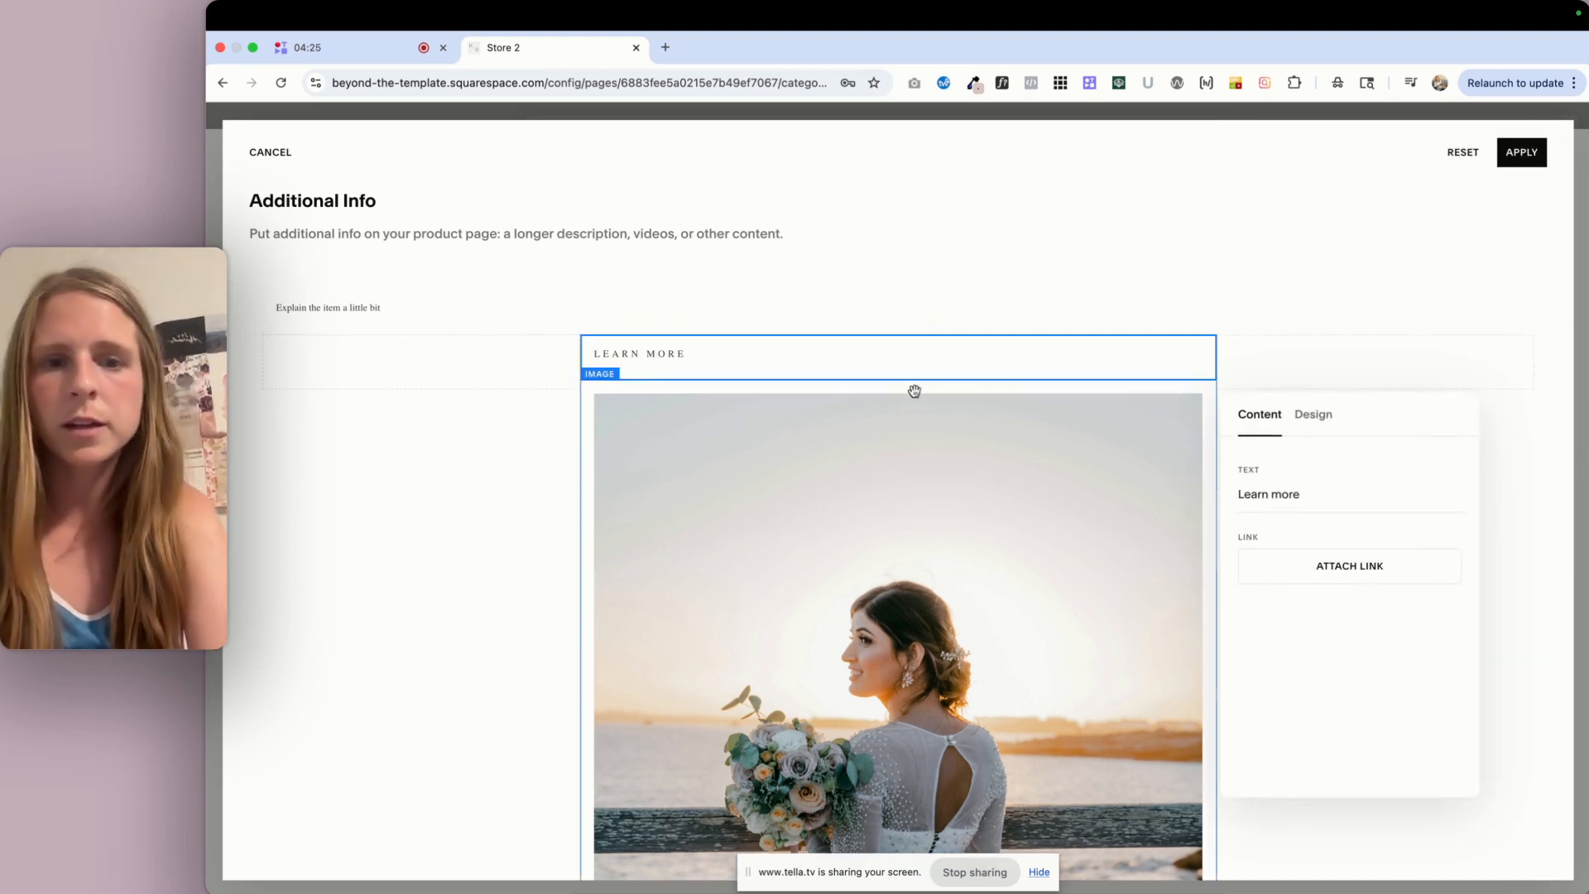
click(1316, 418)
click(1351, 490)
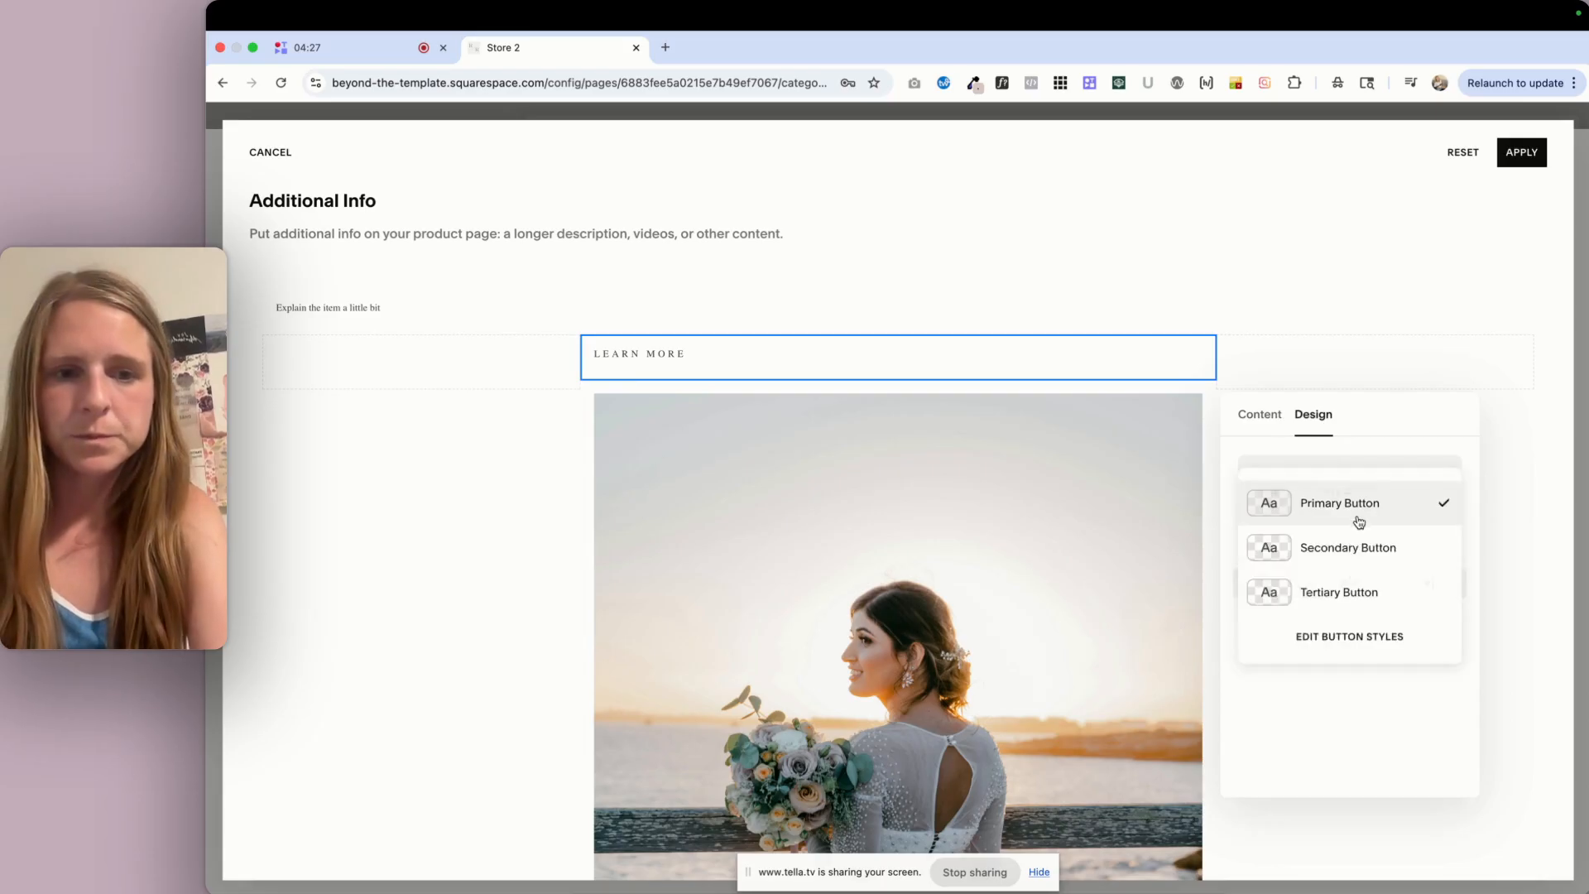
click(1358, 548)
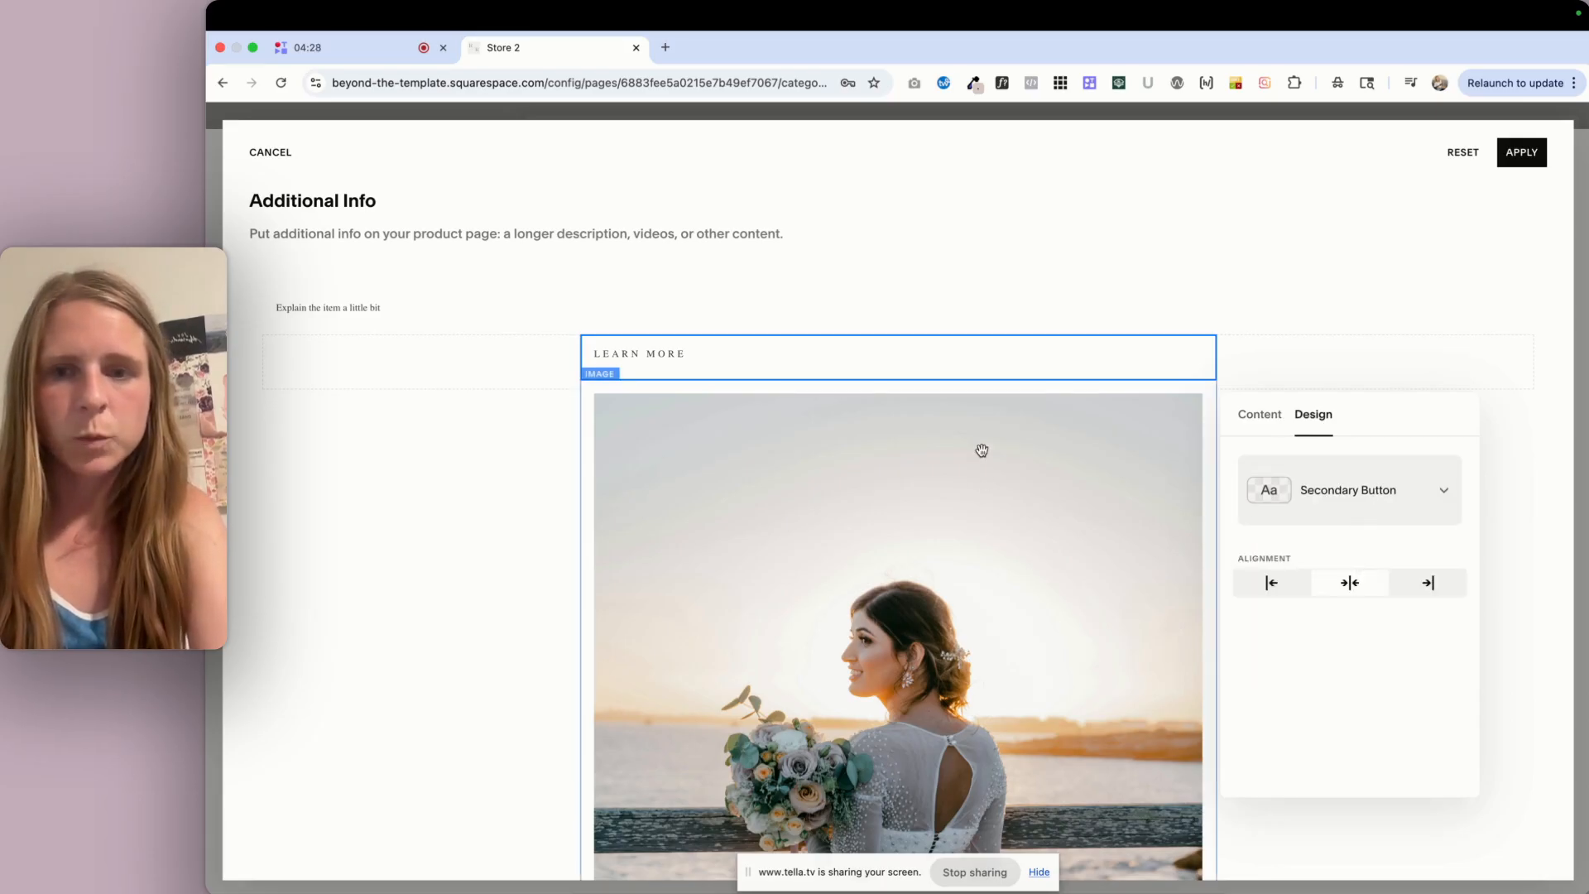
click(1521, 152)
click(1529, 157)
Start a new add-to-cart form for the product, examine the available form field types, and cancel the form
scroll(704, 540, down, 3)
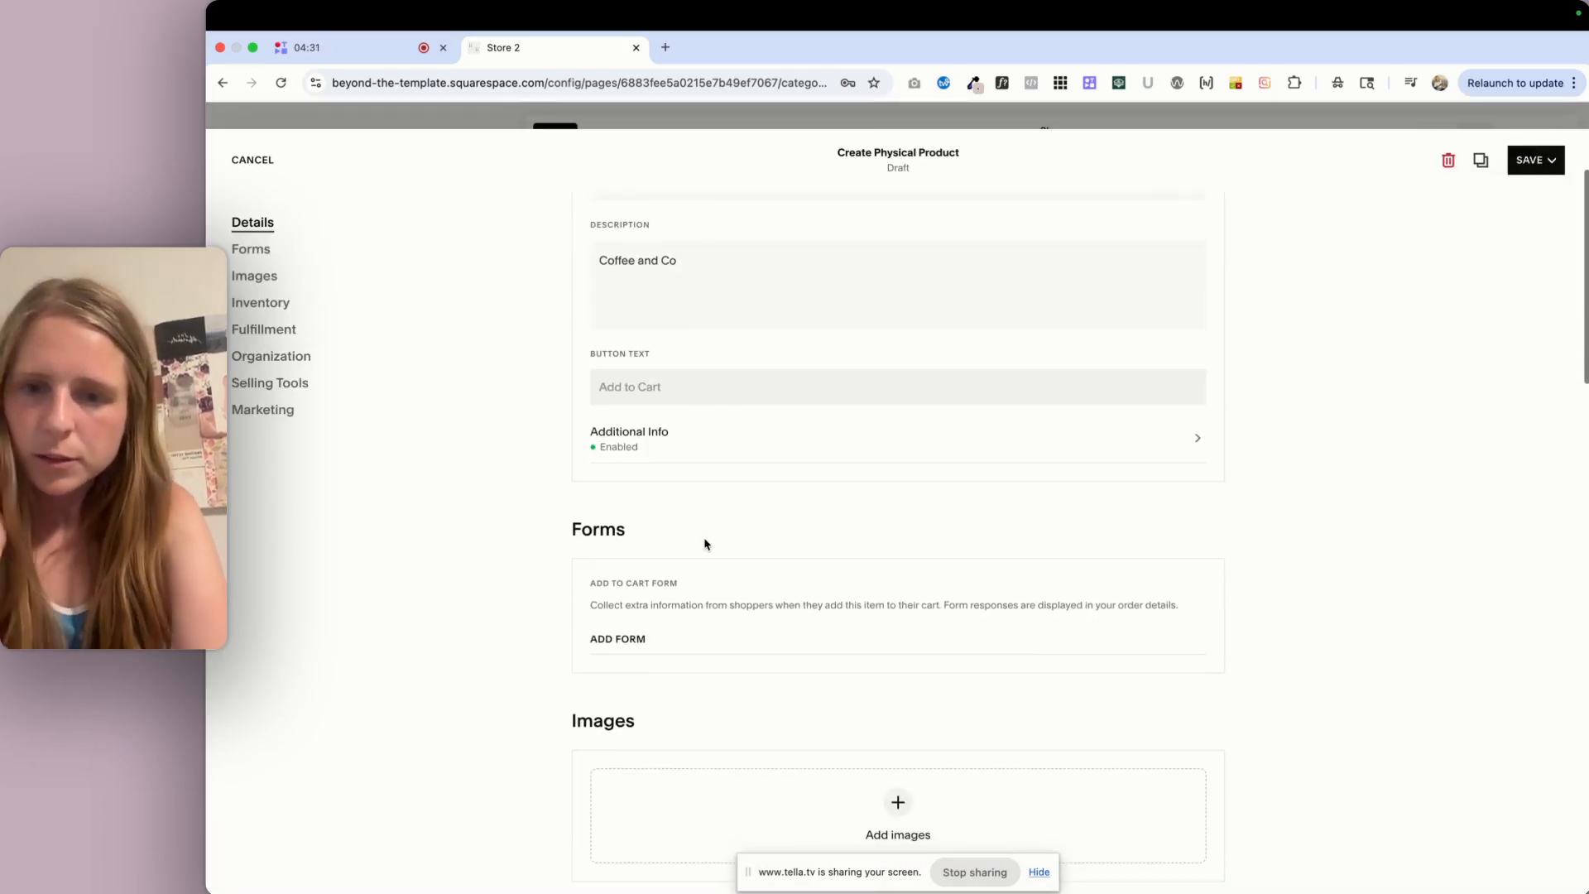
scroll(704, 541, down, 3)
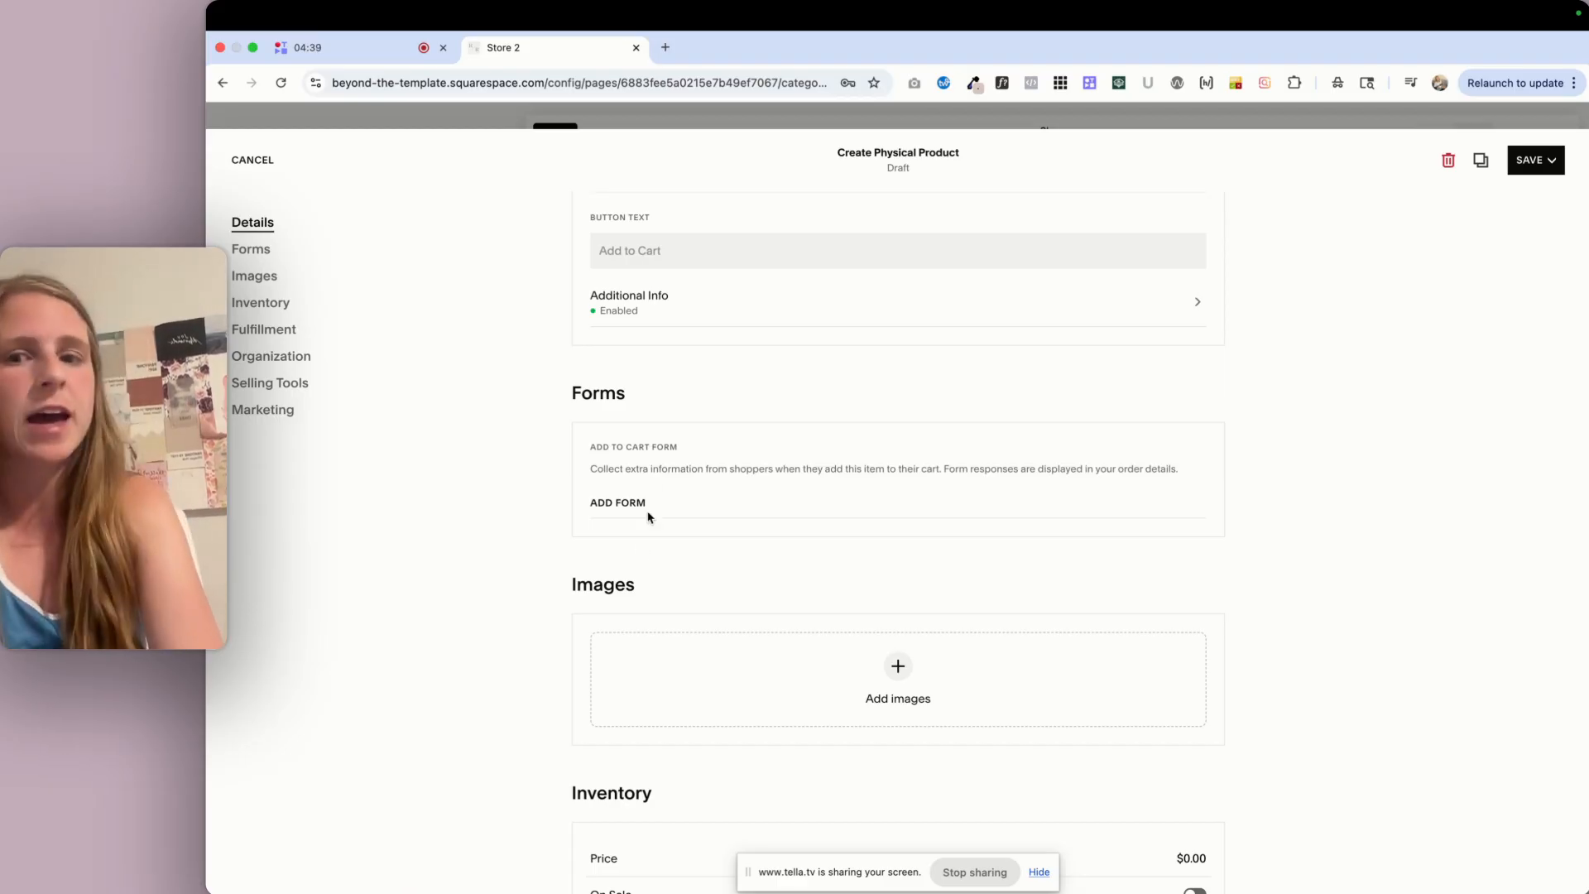
click(644, 502)
click(946, 500)
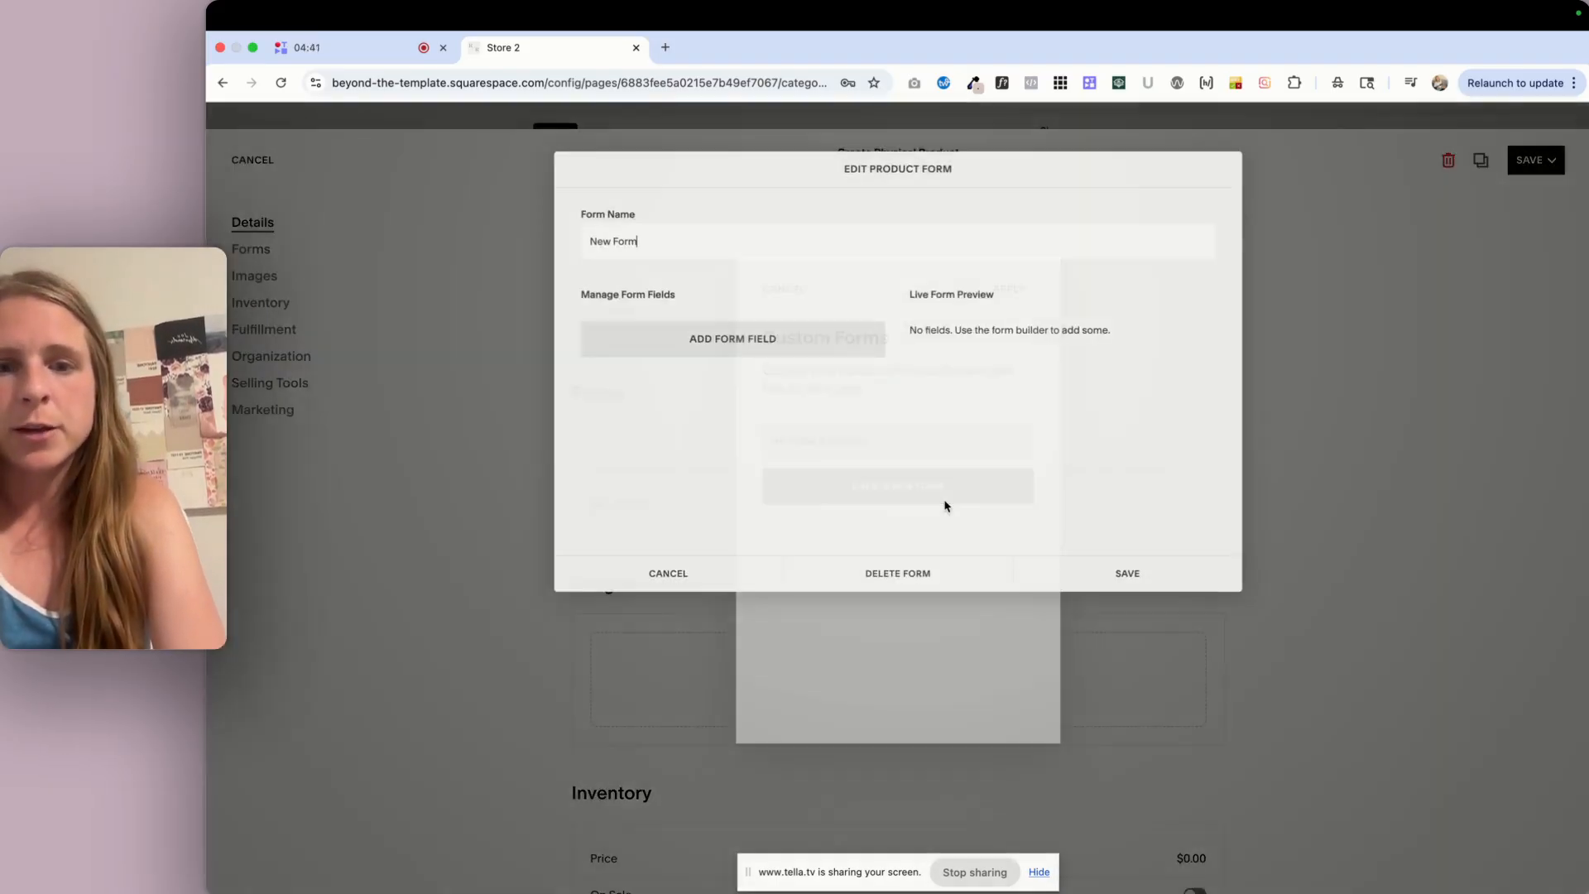
click(811, 343)
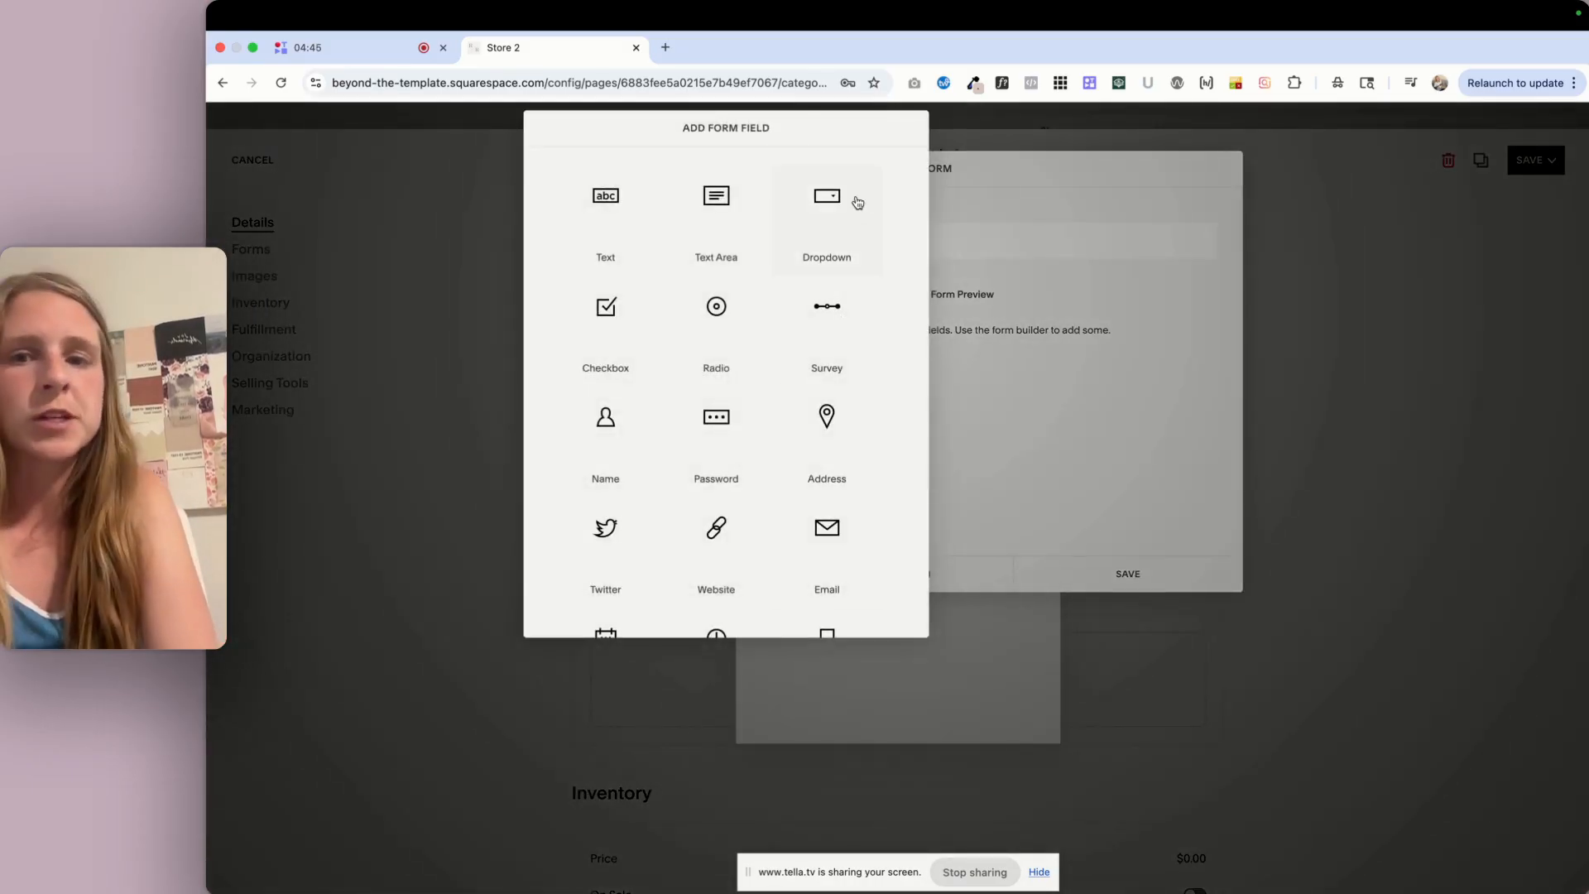
scroll(761, 459, down, 3)
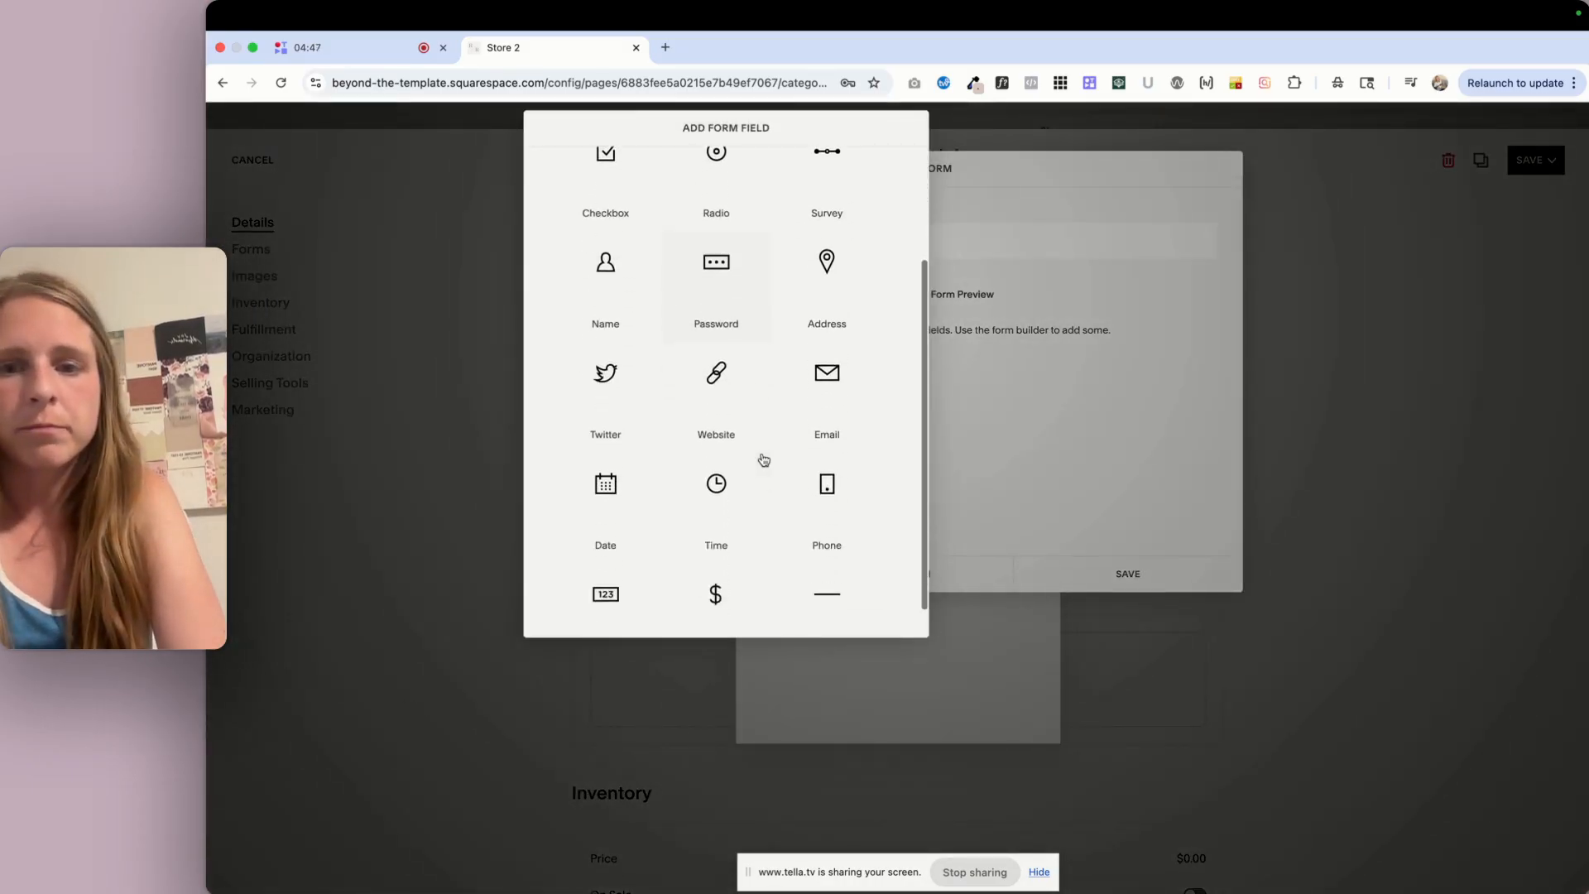
click(1143, 484)
click(689, 572)
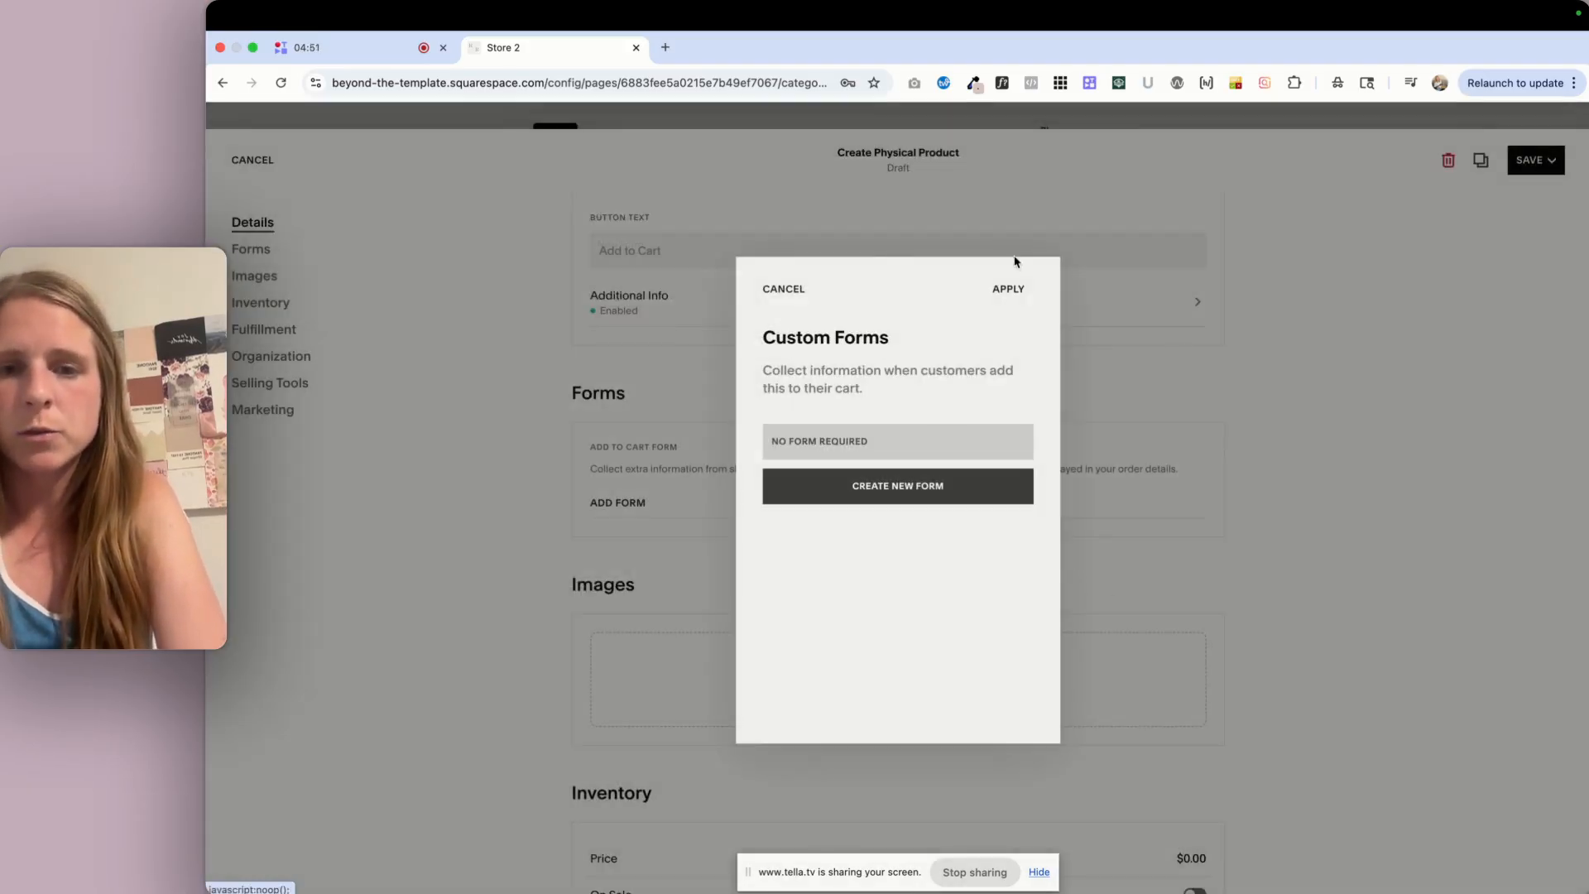
Discard the custom form changes and add the library photo of the bride by the water as the product's first image
click(778, 290)
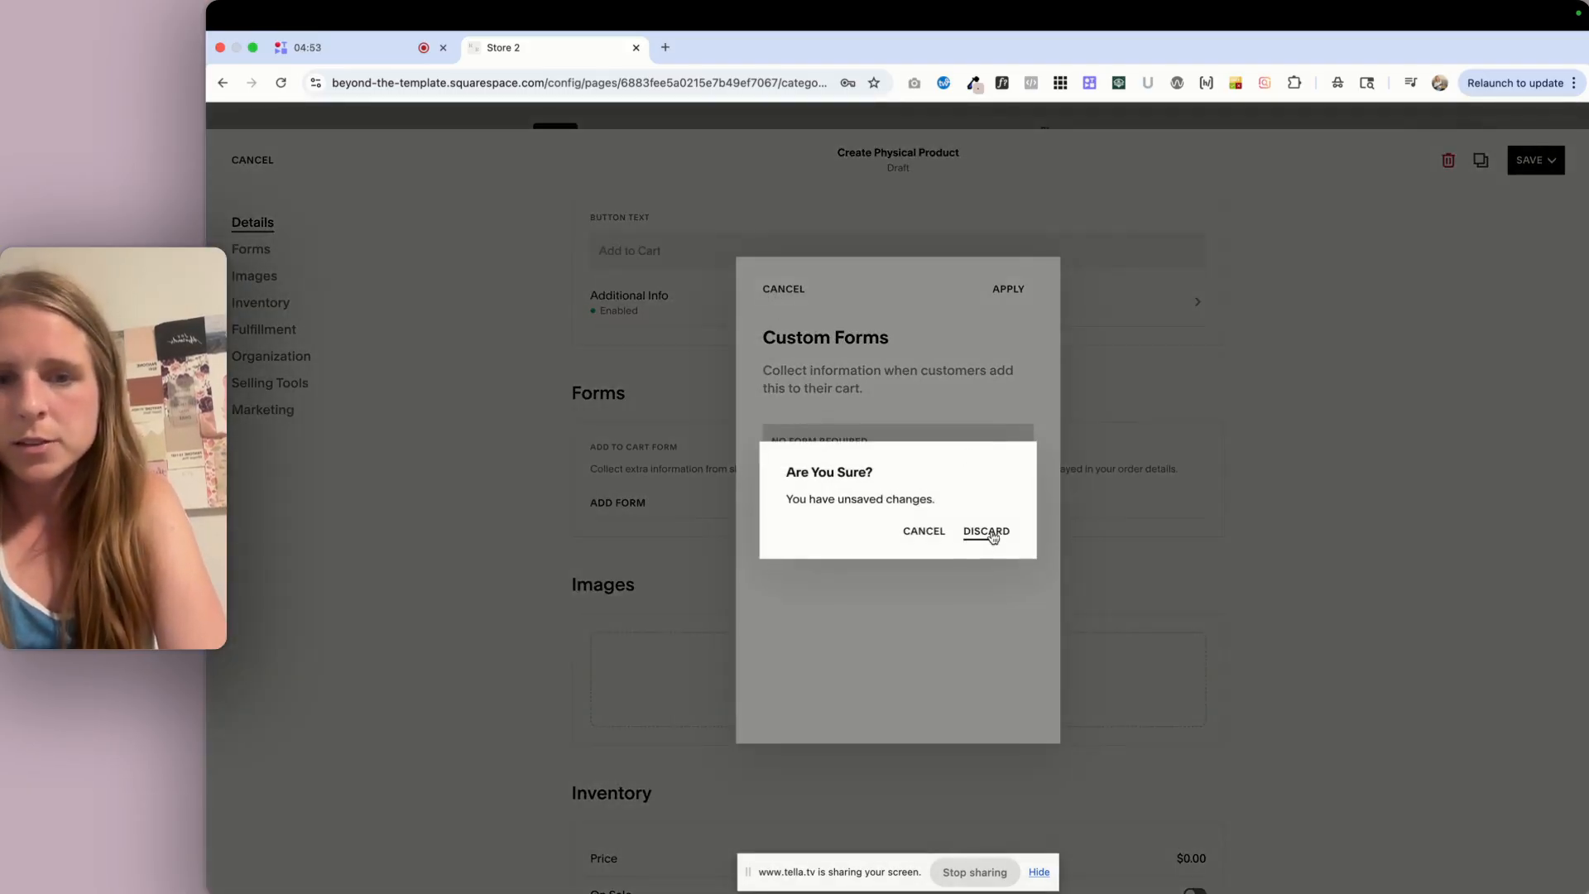
click(991, 534)
scroll(910, 521, down, 2)
click(898, 495)
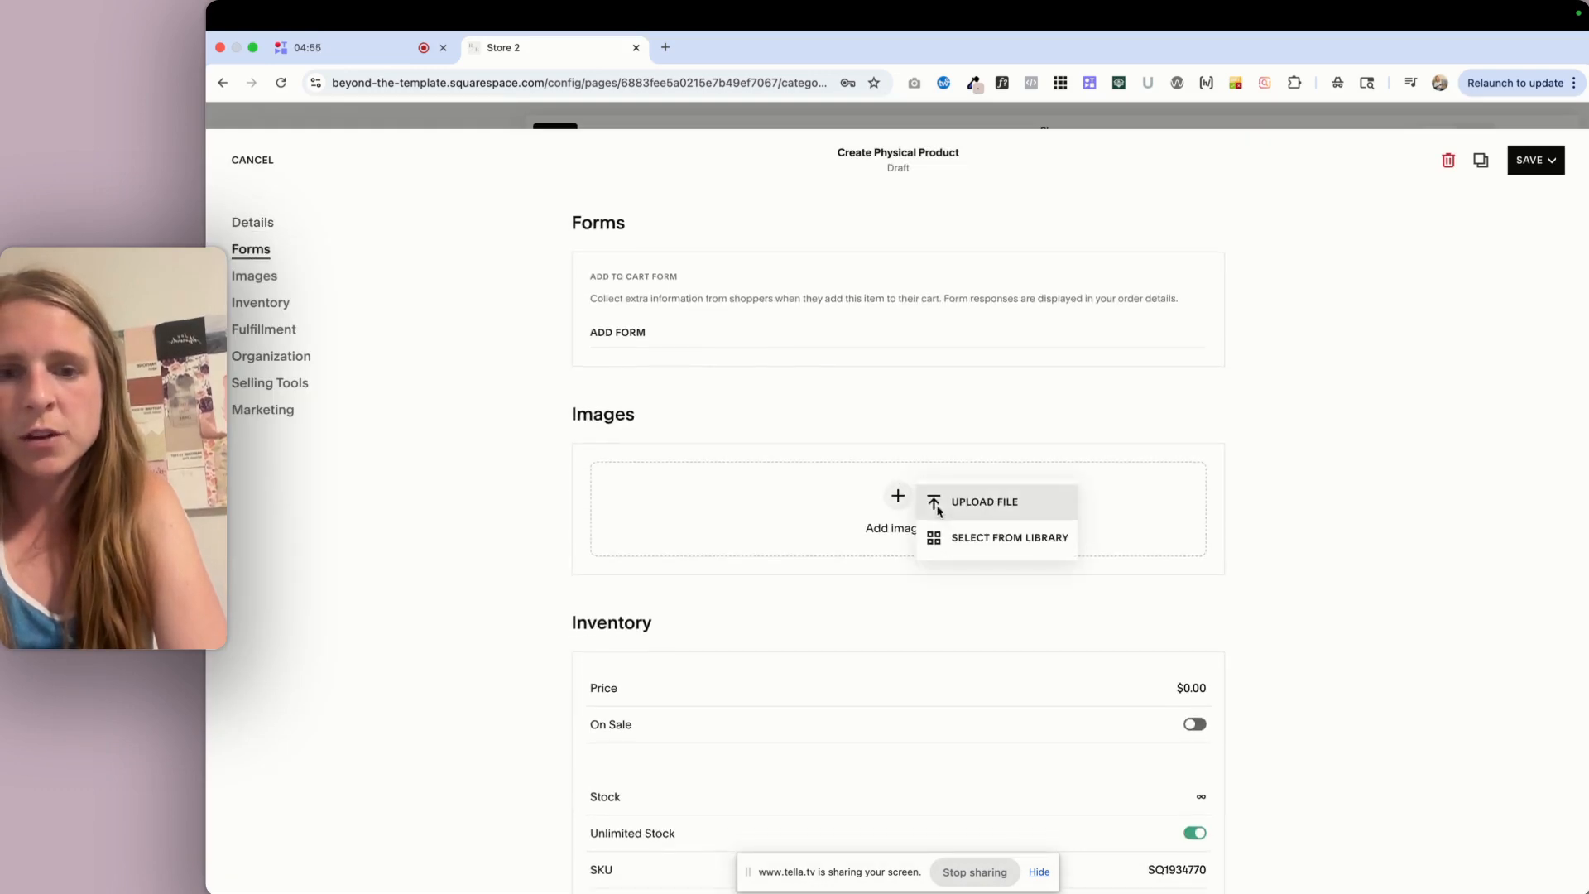
click(985, 537)
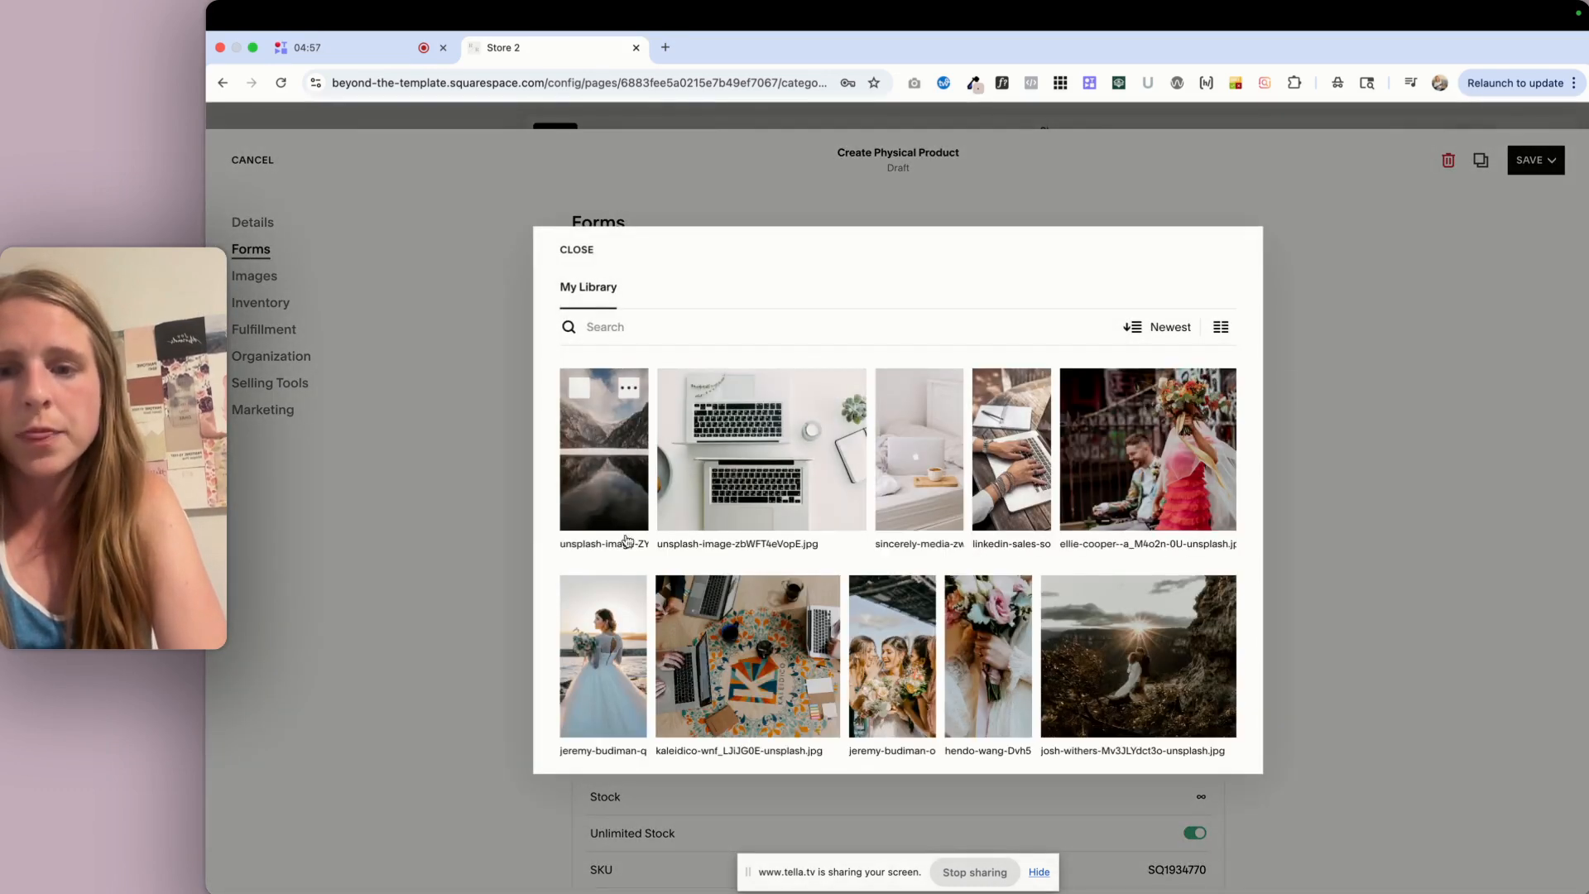
click(623, 594)
click(1206, 747)
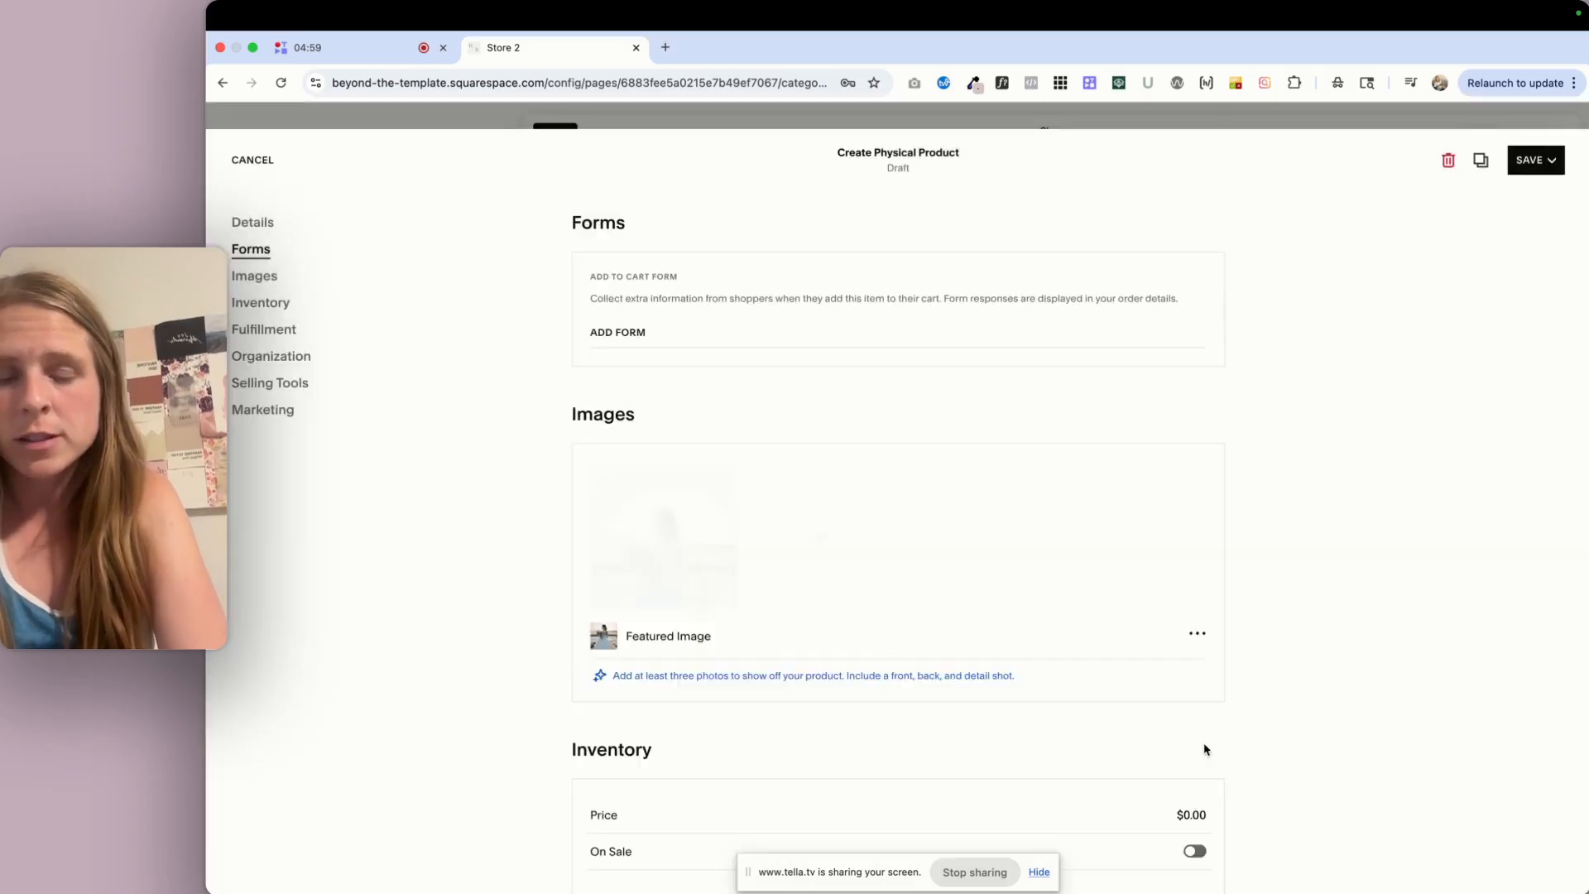
Add the library photo of the bridesmaids as the product's second image
scroll(1205, 748, down, 3)
scroll(792, 514, down, 2)
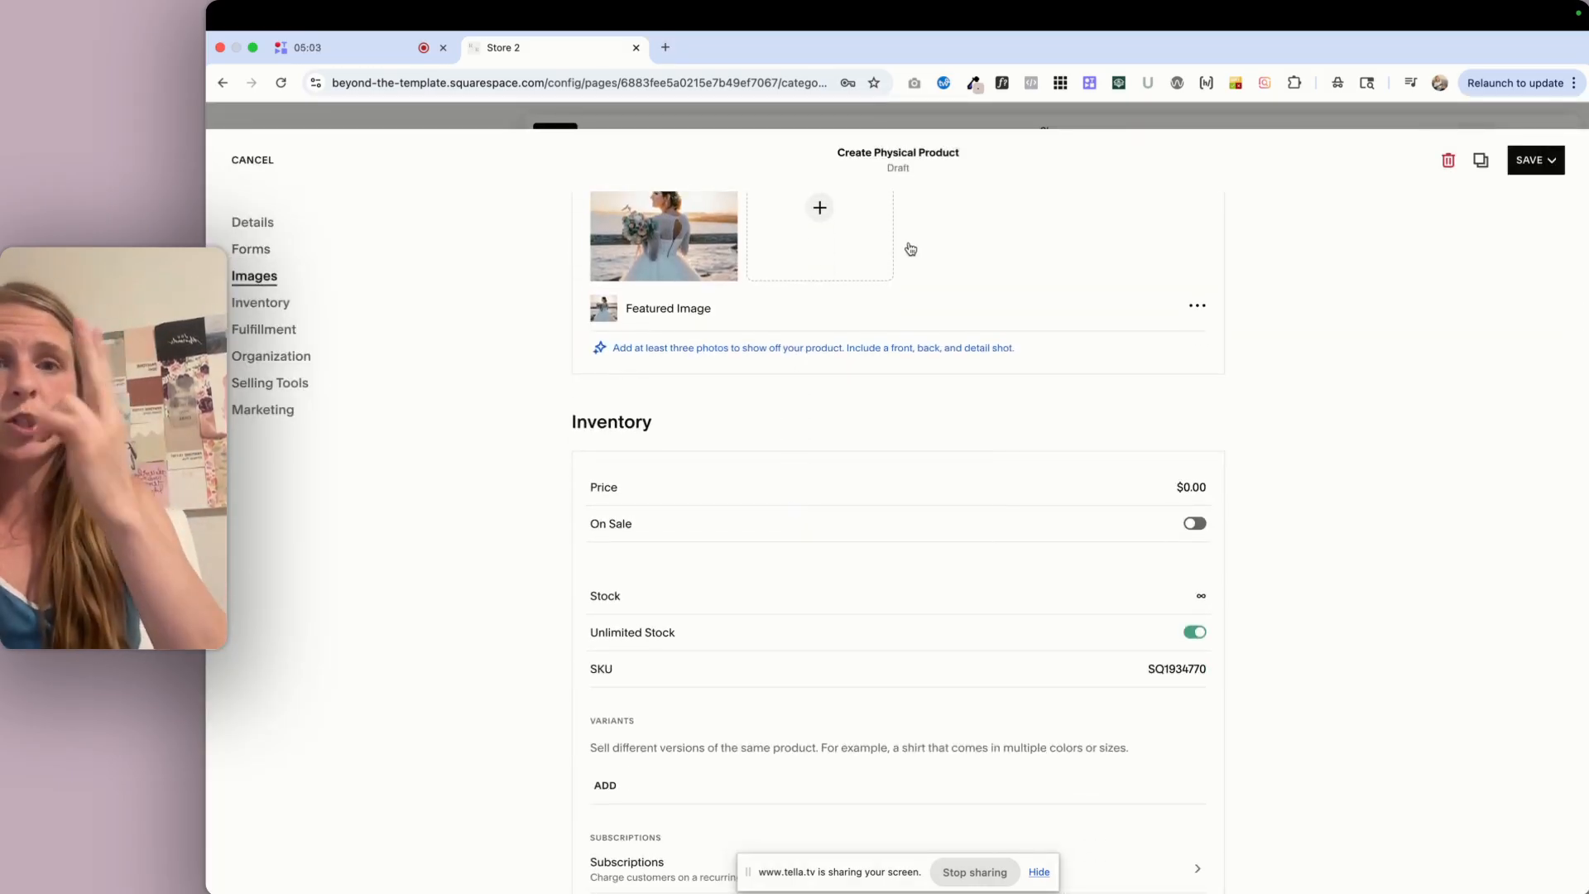
click(830, 231)
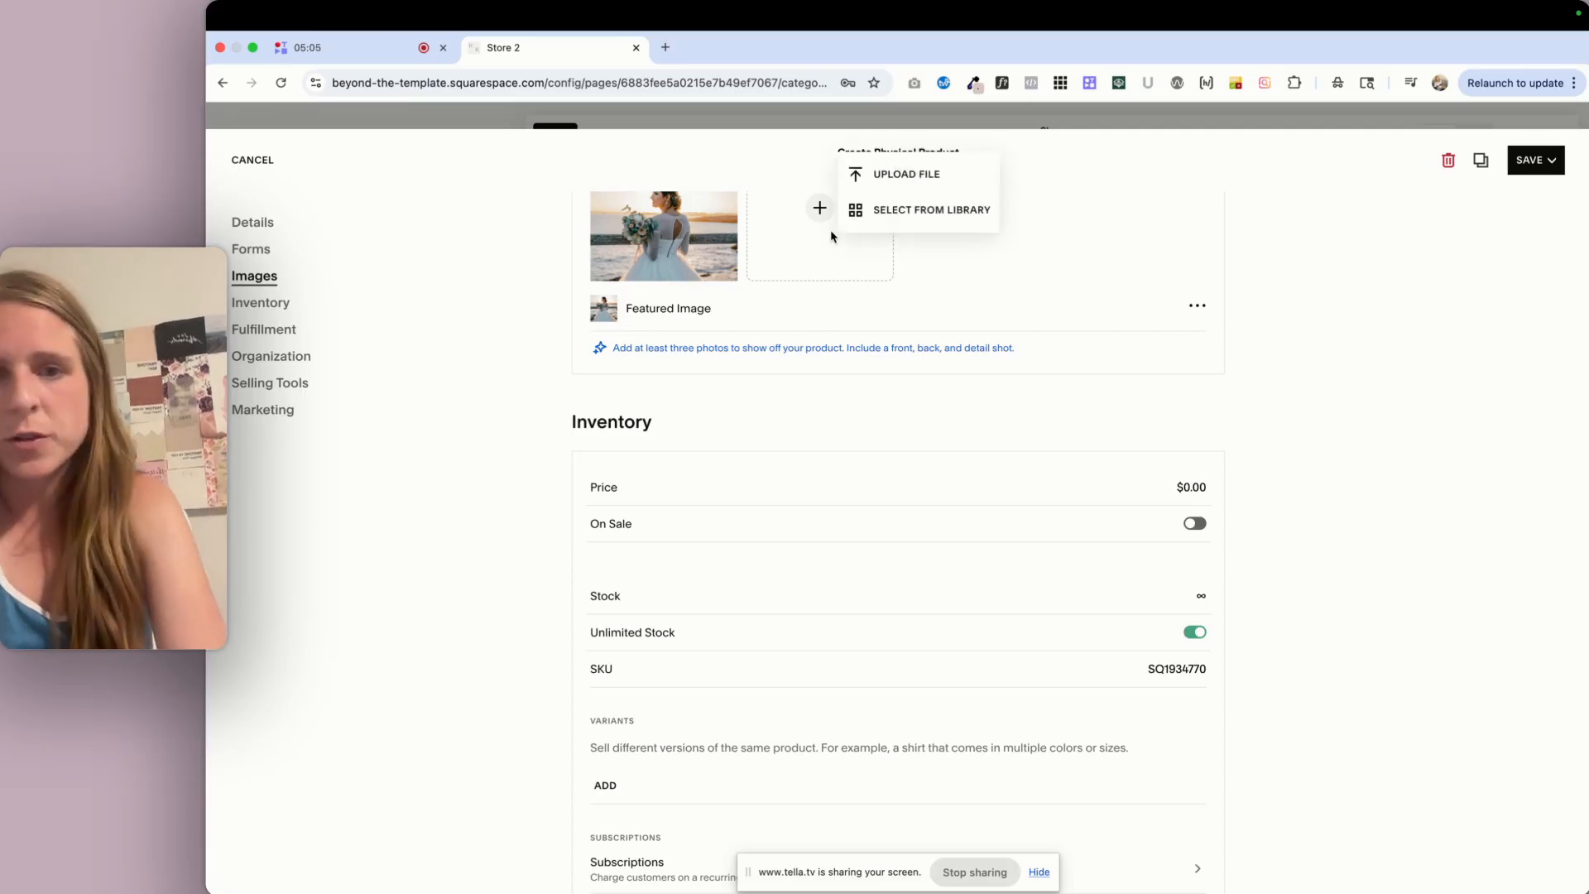
click(907, 208)
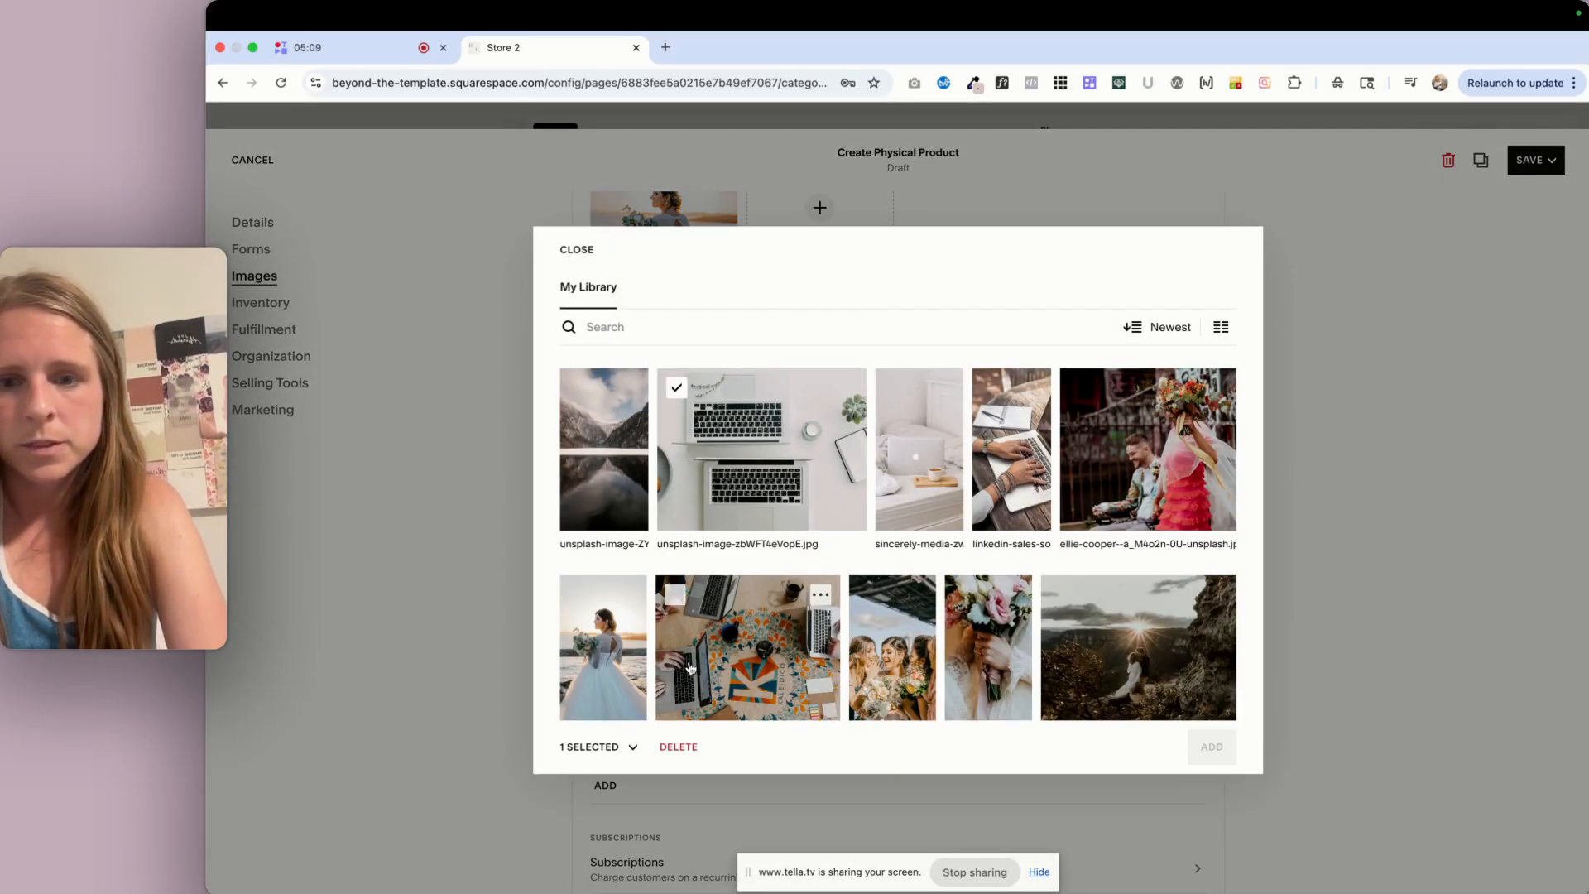
click(867, 600)
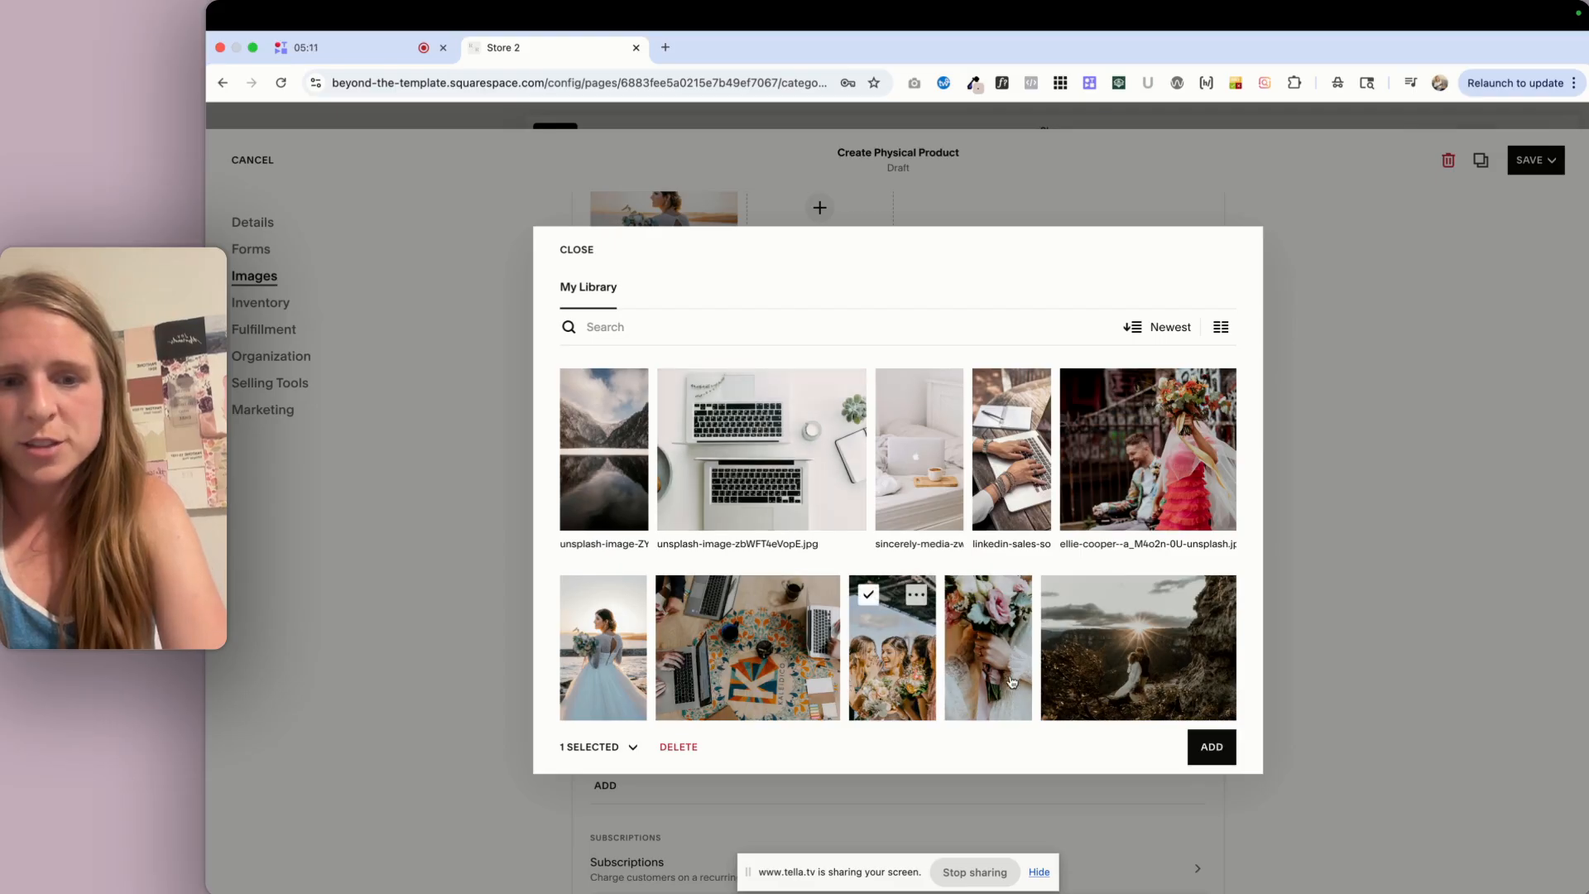
click(1212, 747)
Set the product's price to $10.00
scroll(1217, 750, down, 1)
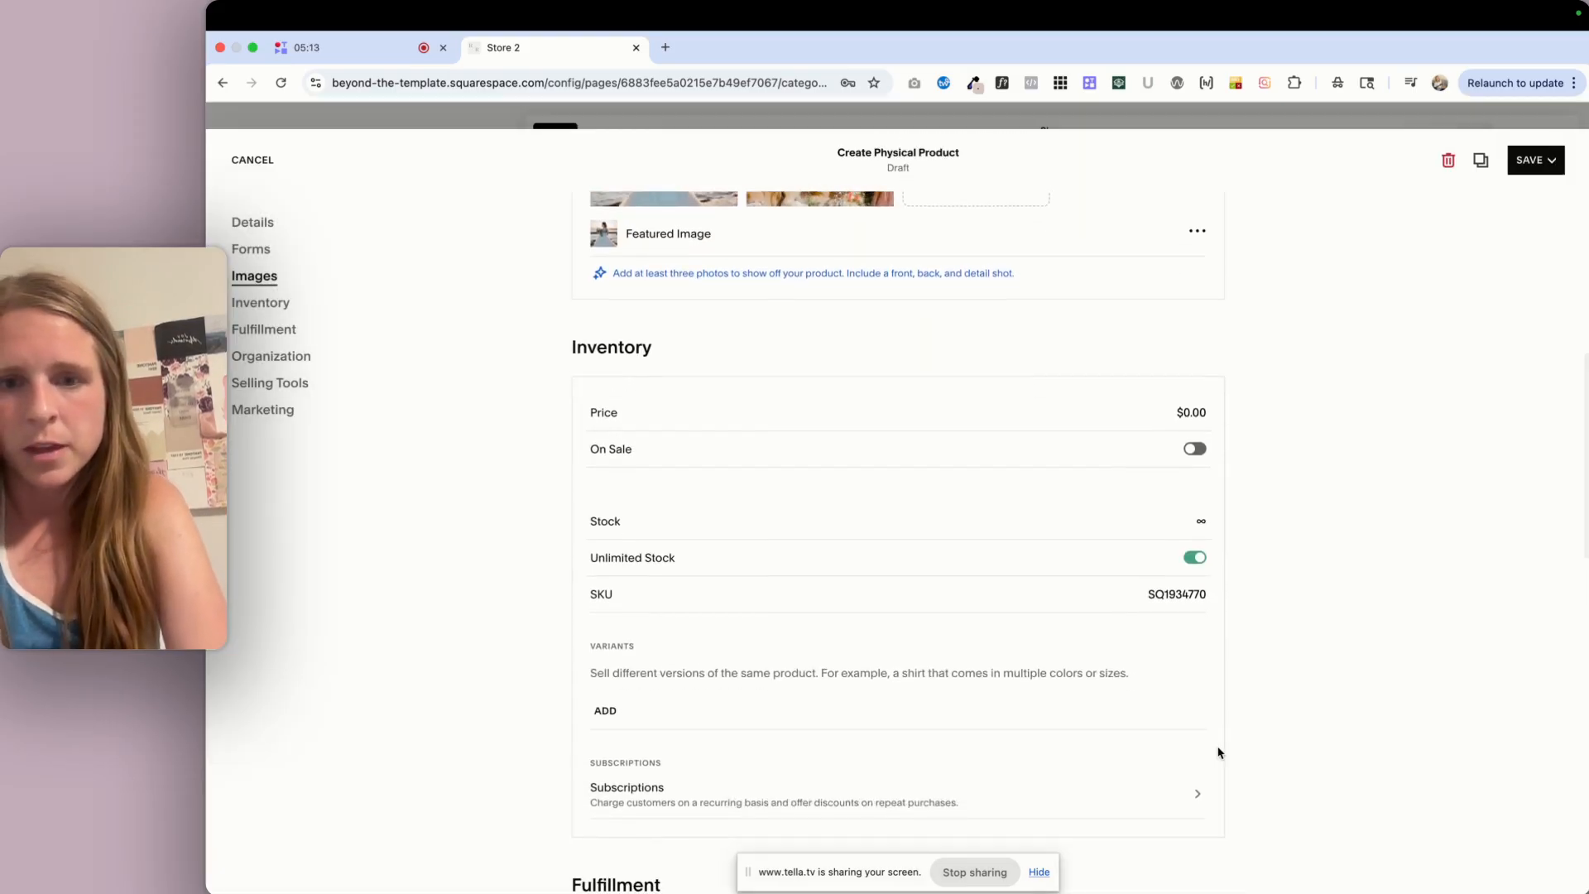
click(1195, 407)
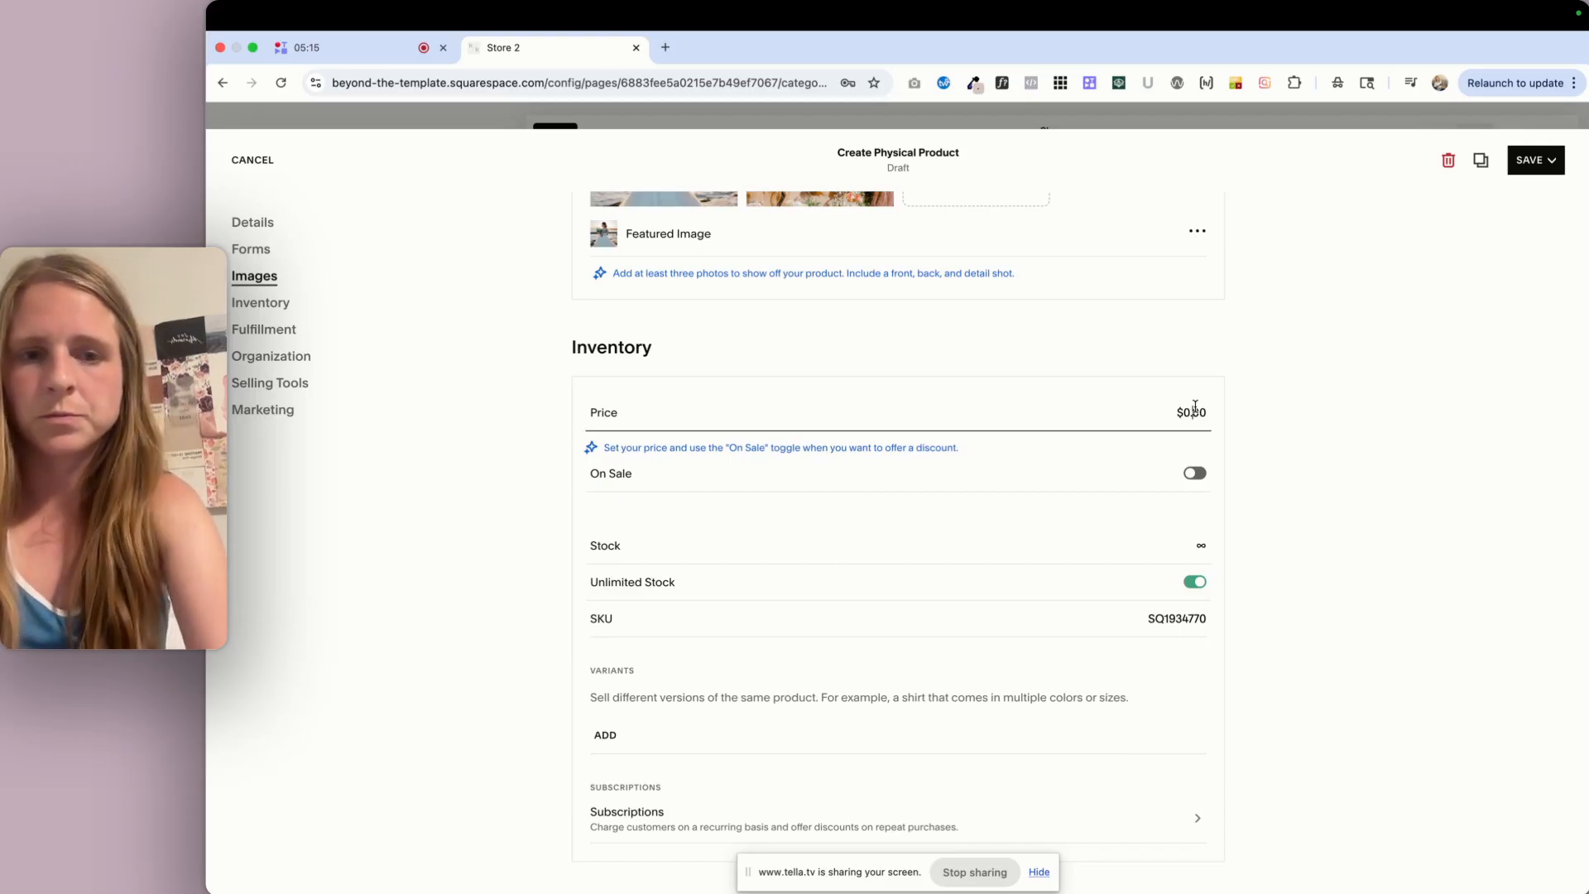
text(10)
click(1342, 454)
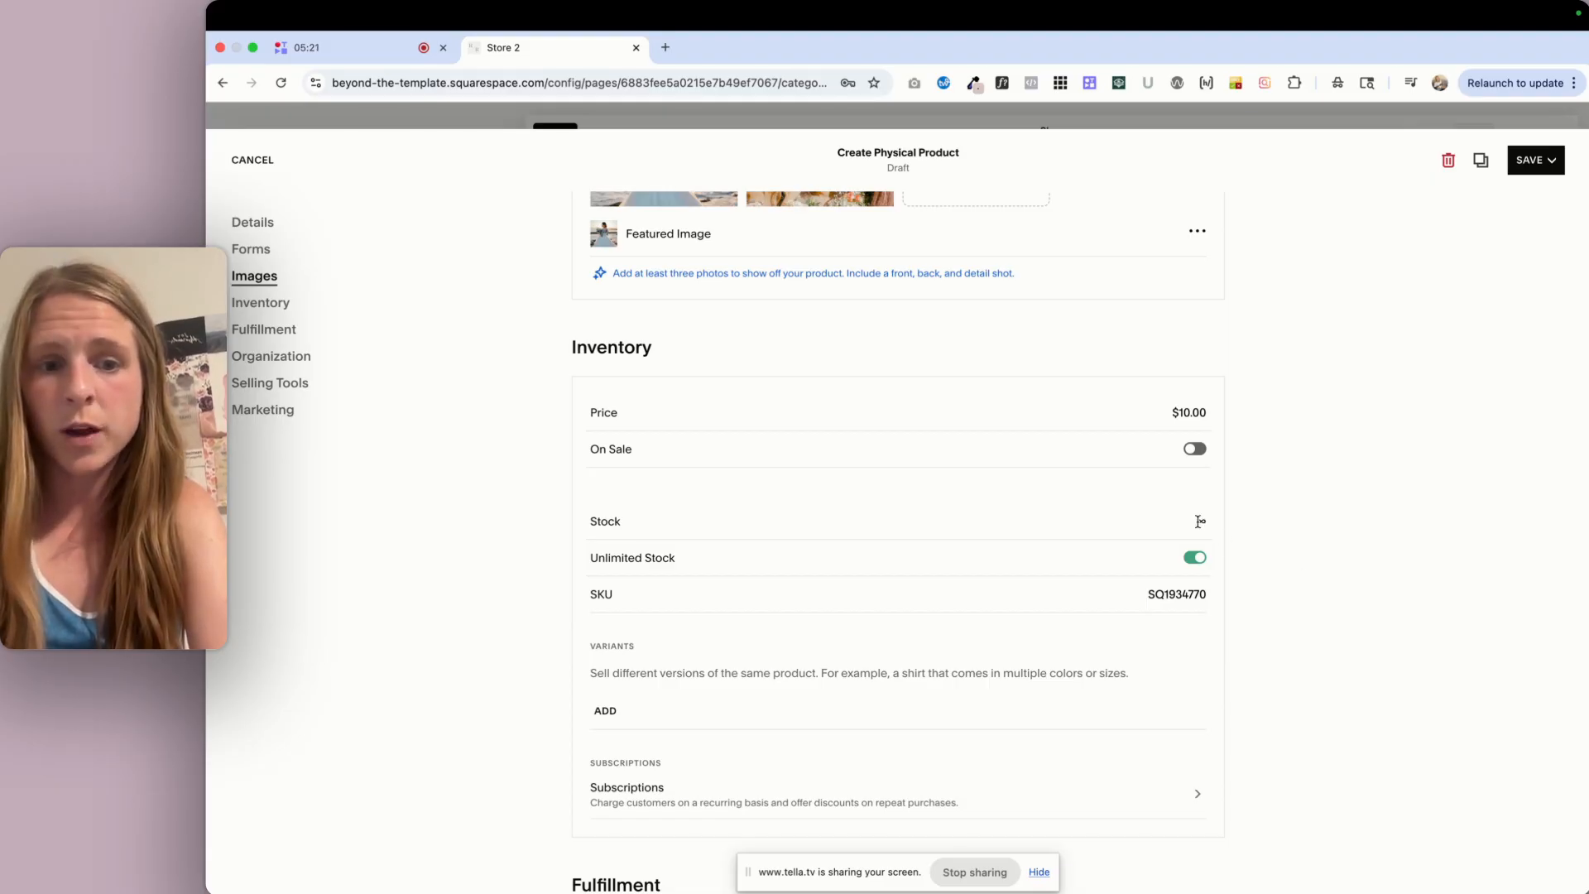
Try a limited stock quantity for the product and restore unlimited stock
click(1198, 559)
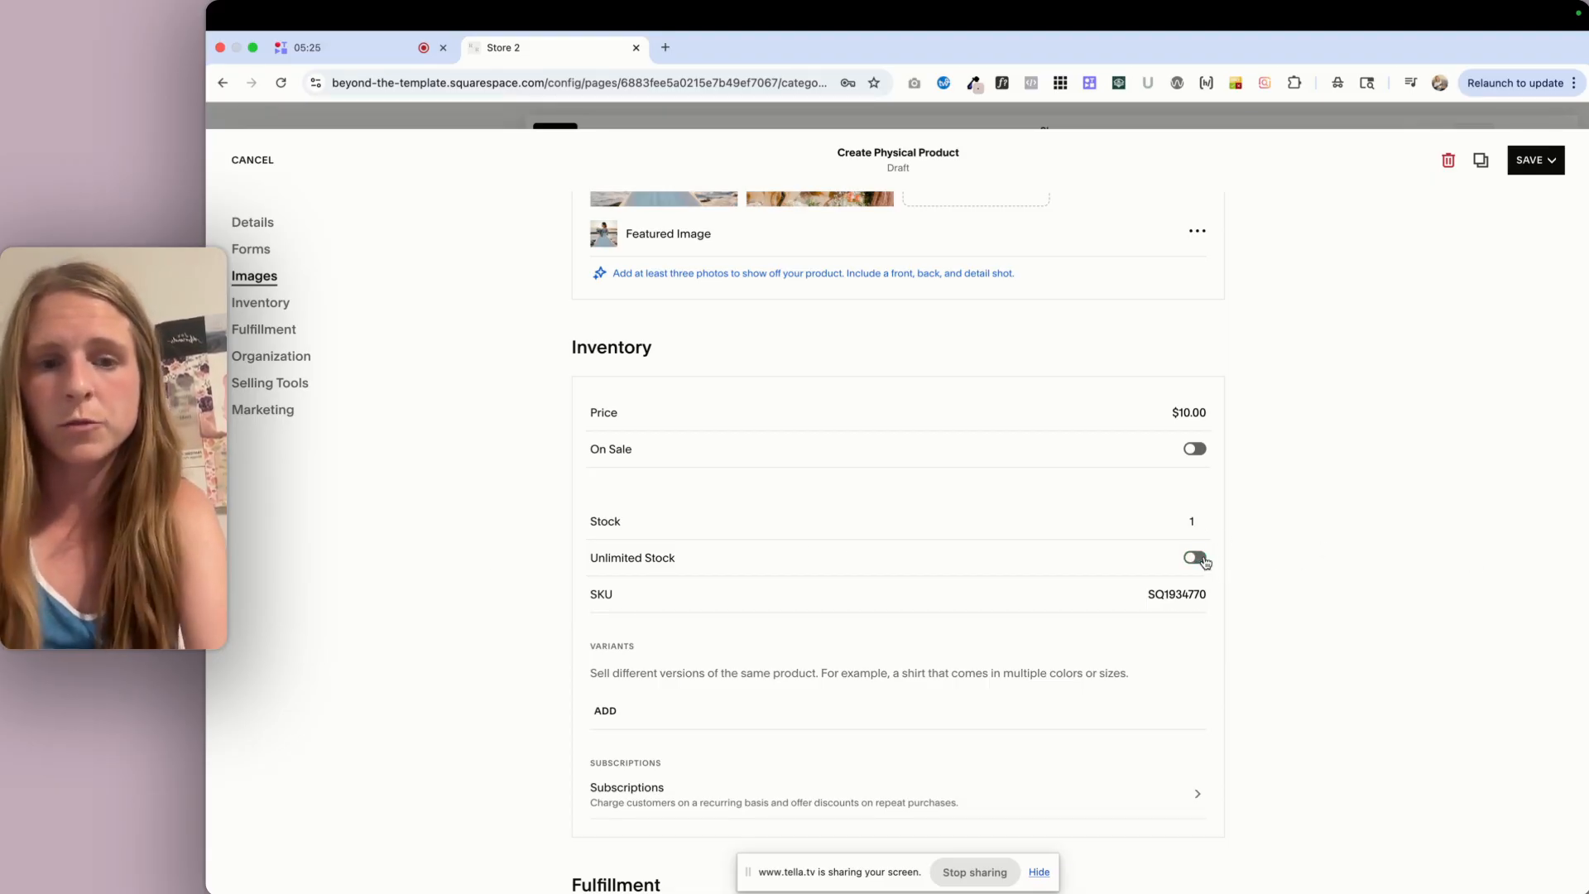
click(1201, 519)
click(1202, 519)
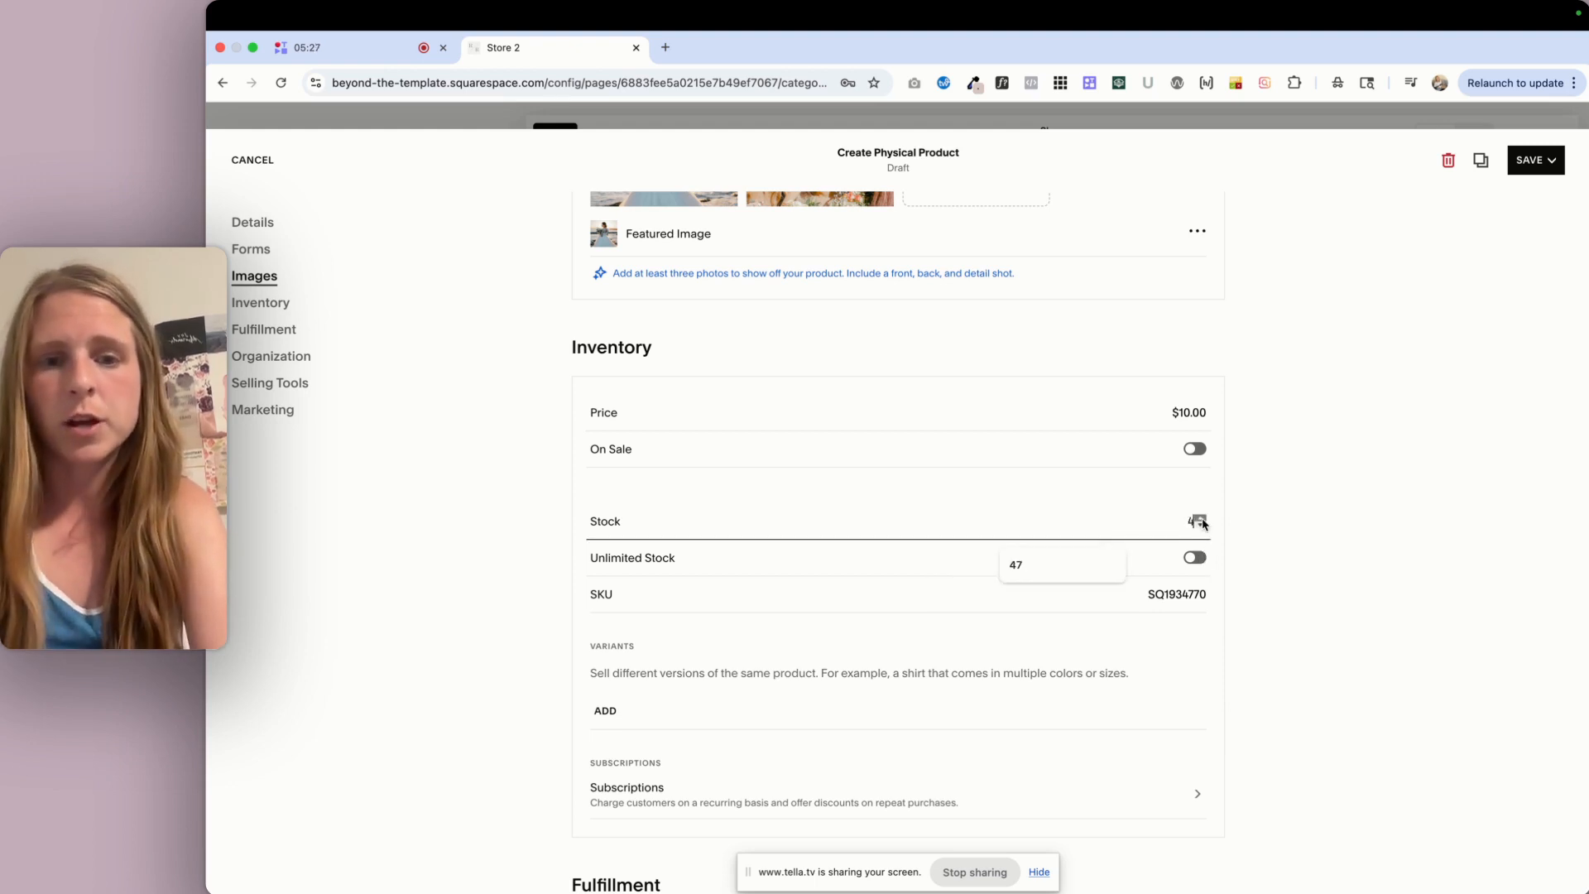
click(1277, 596)
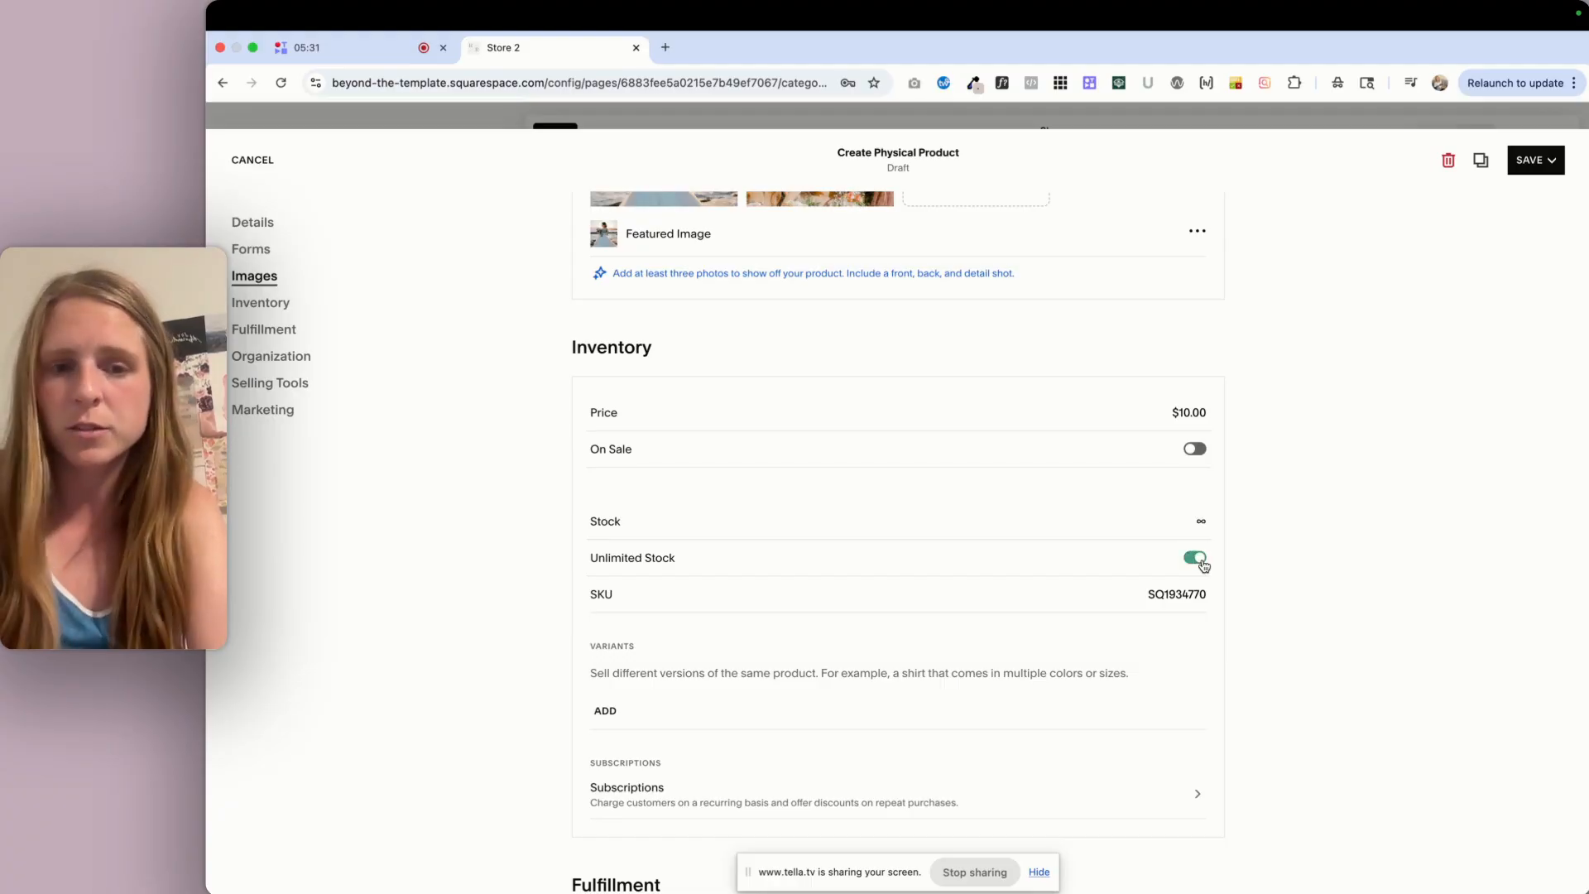
Start adding product variants with Size as the option type
scroll(1254, 727, down, 3)
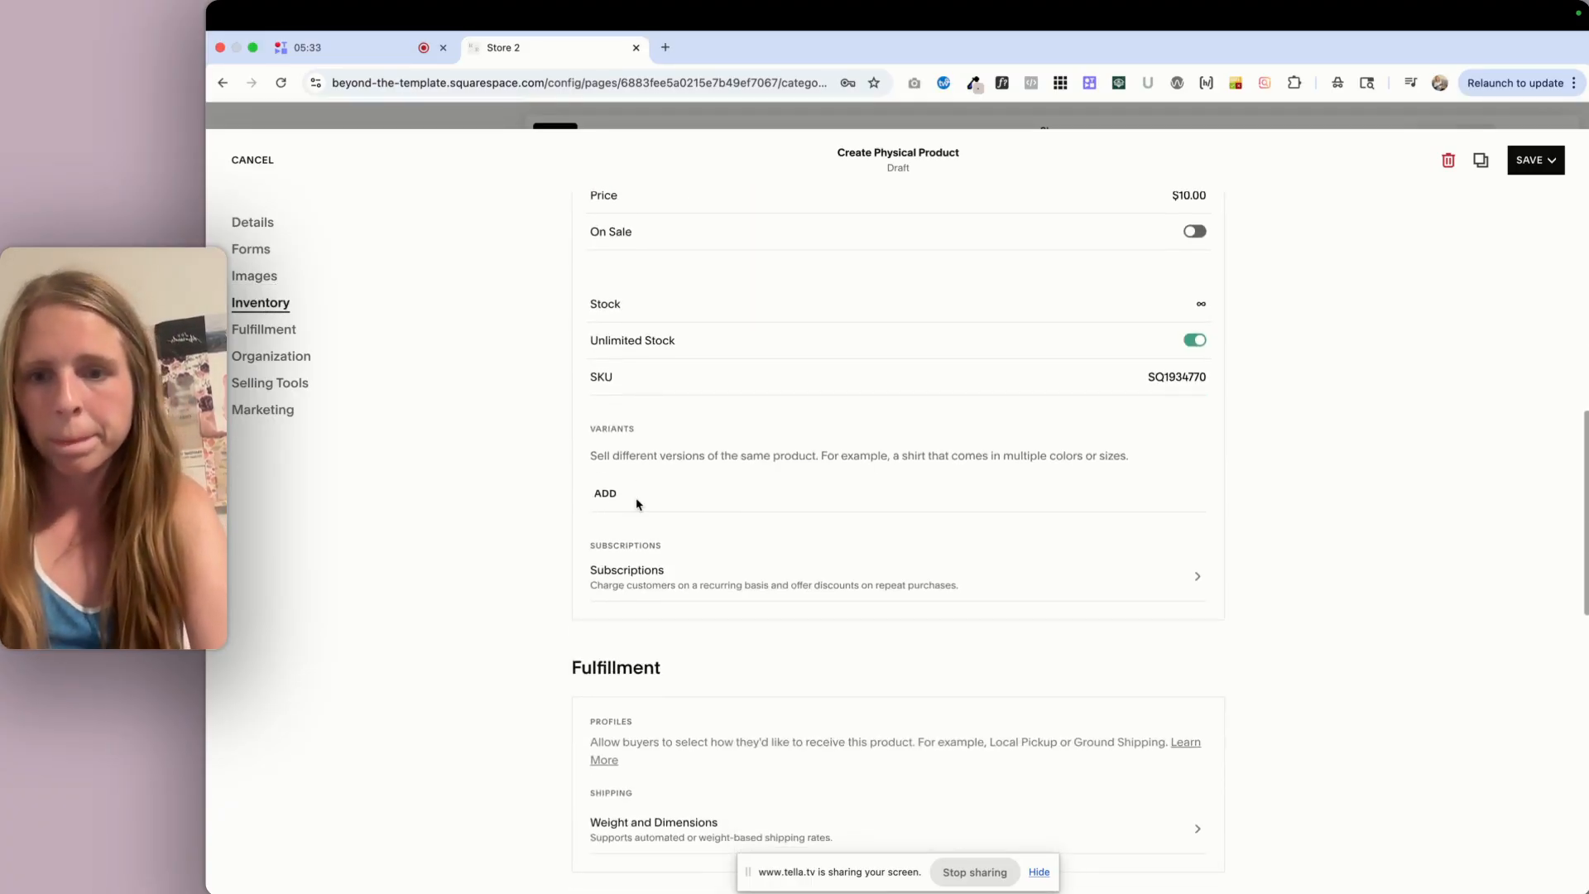
click(605, 463)
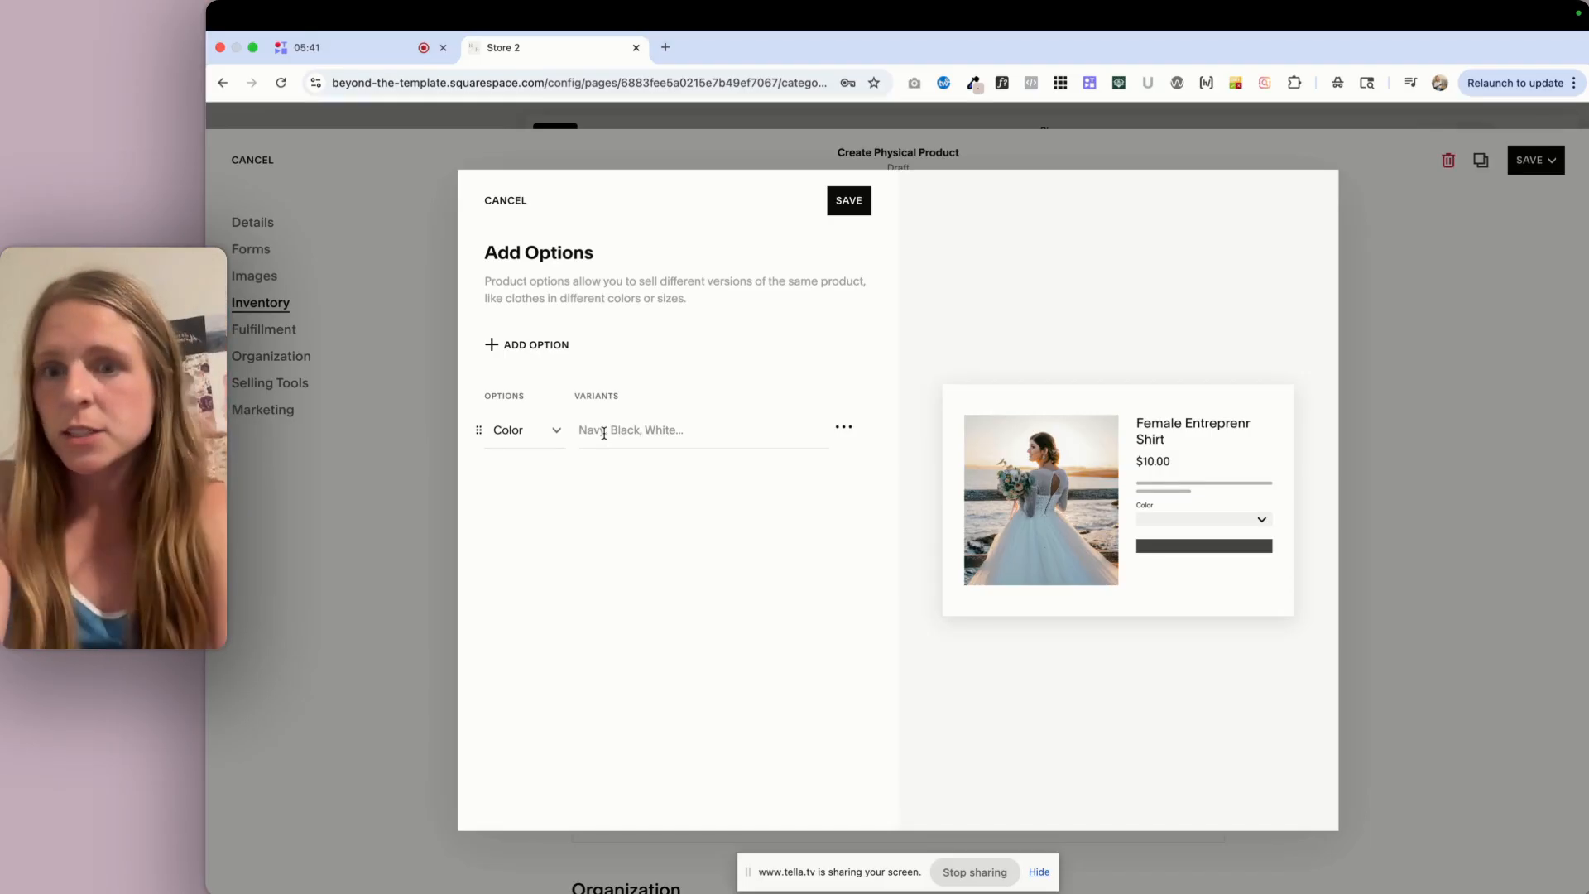
click(549, 430)
click(535, 508)
click(532, 429)
click(518, 499)
Enter small, medium, large, XL and XXL as the Size variants and save the options
click(625, 427)
text(small)
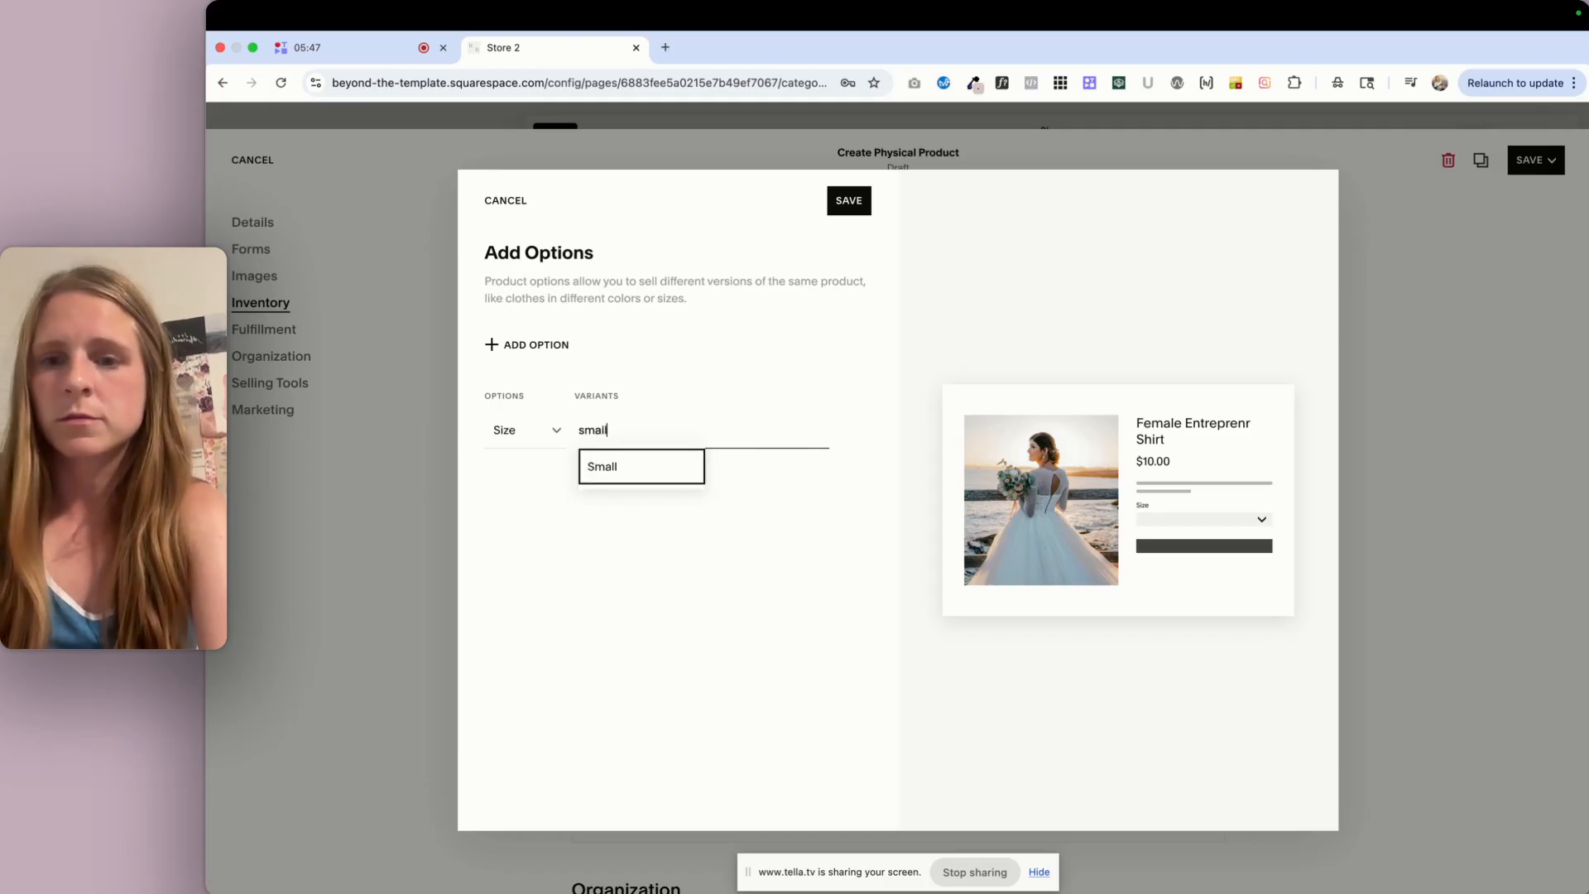
key(Return)
text(medium)
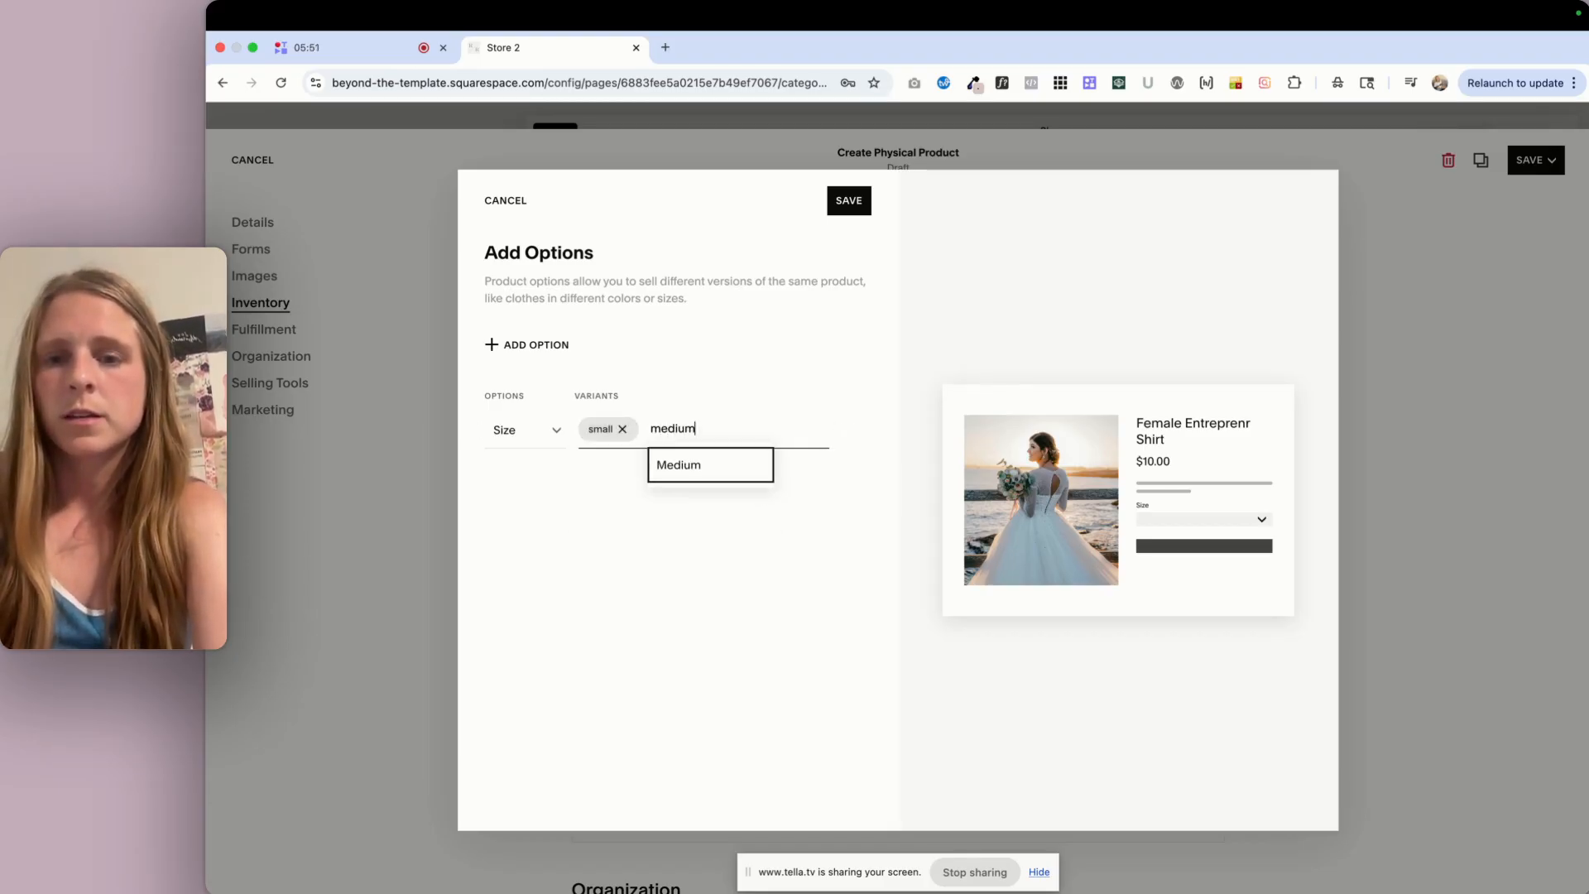
key(Return)
text(large)
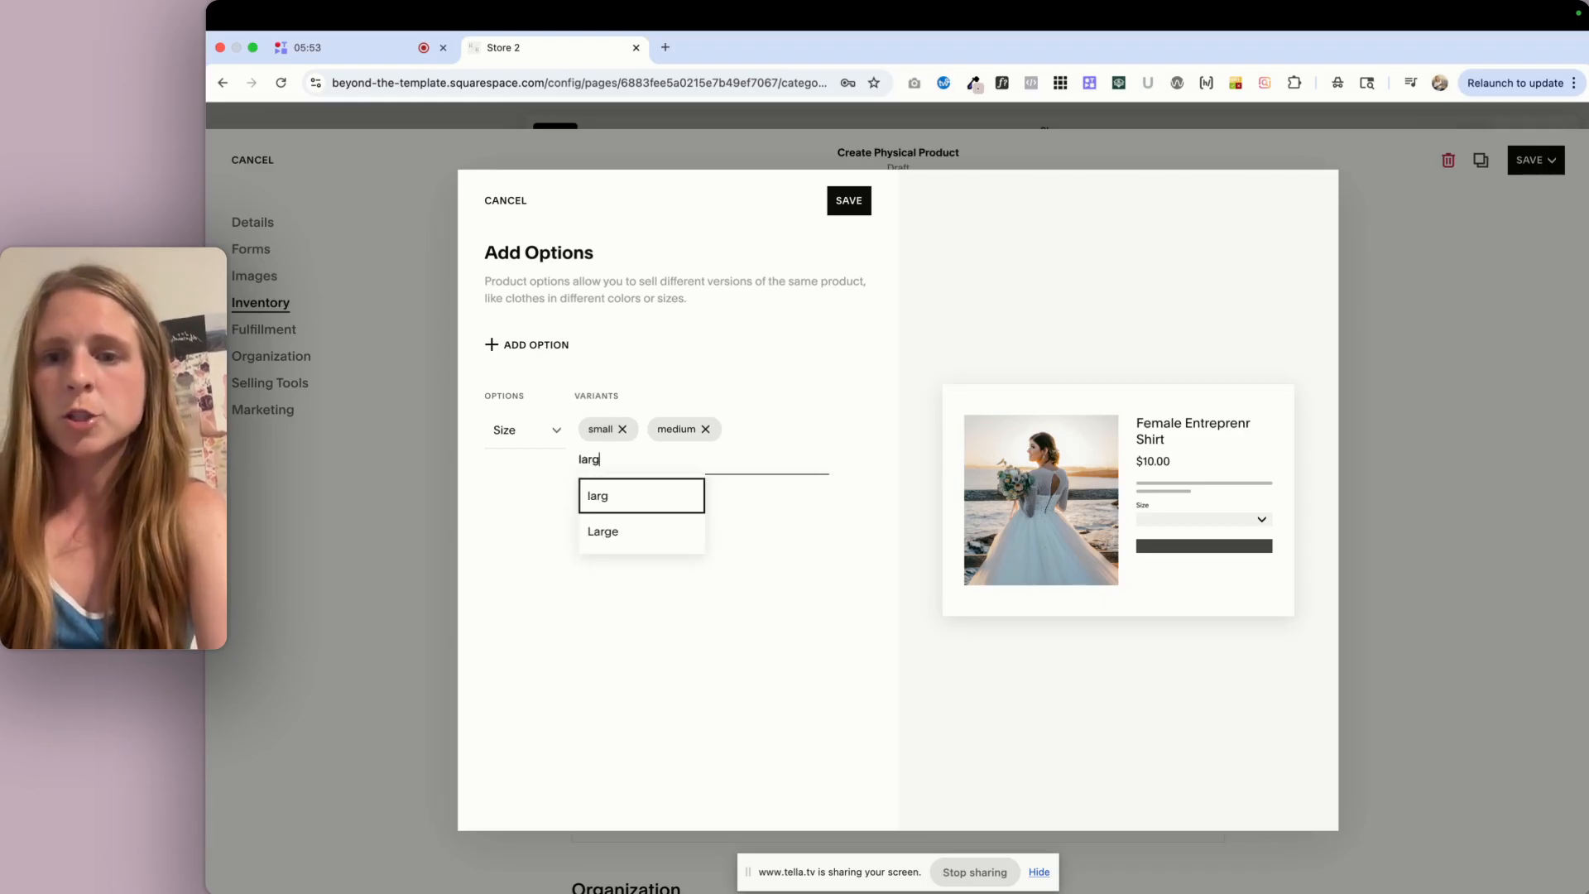
key(Return)
text(XL)
key(Return)
text(XXL)
key(Return)
click(848, 200)
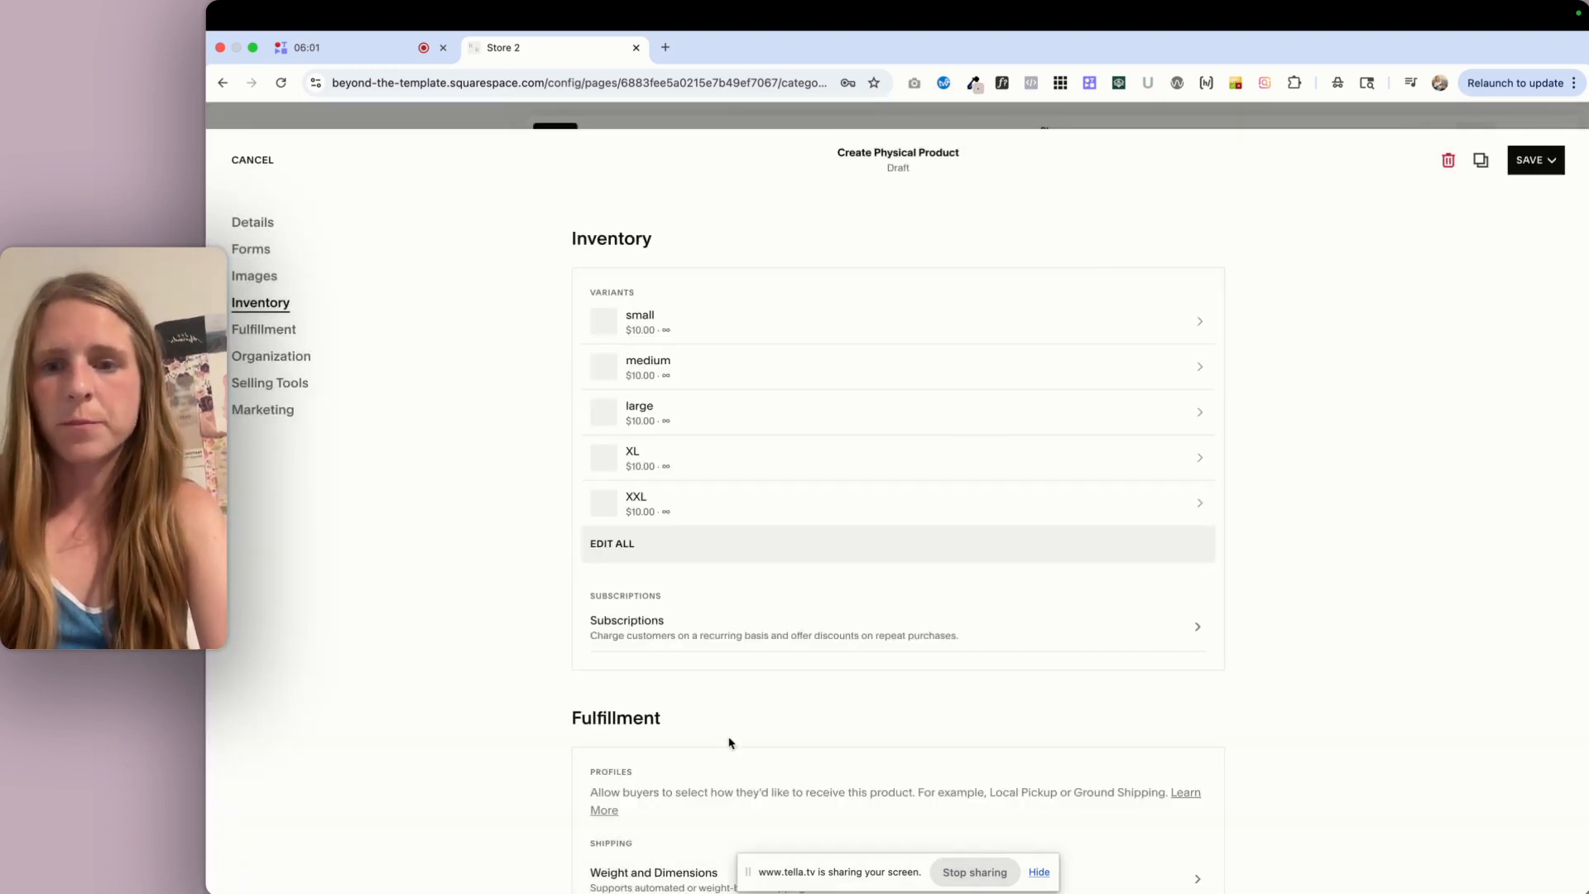
Examine the shipping weight and dimensions settings for the size variants and cancel without changes
scroll(728, 737, down, 5)
scroll(729, 737, down, 4)
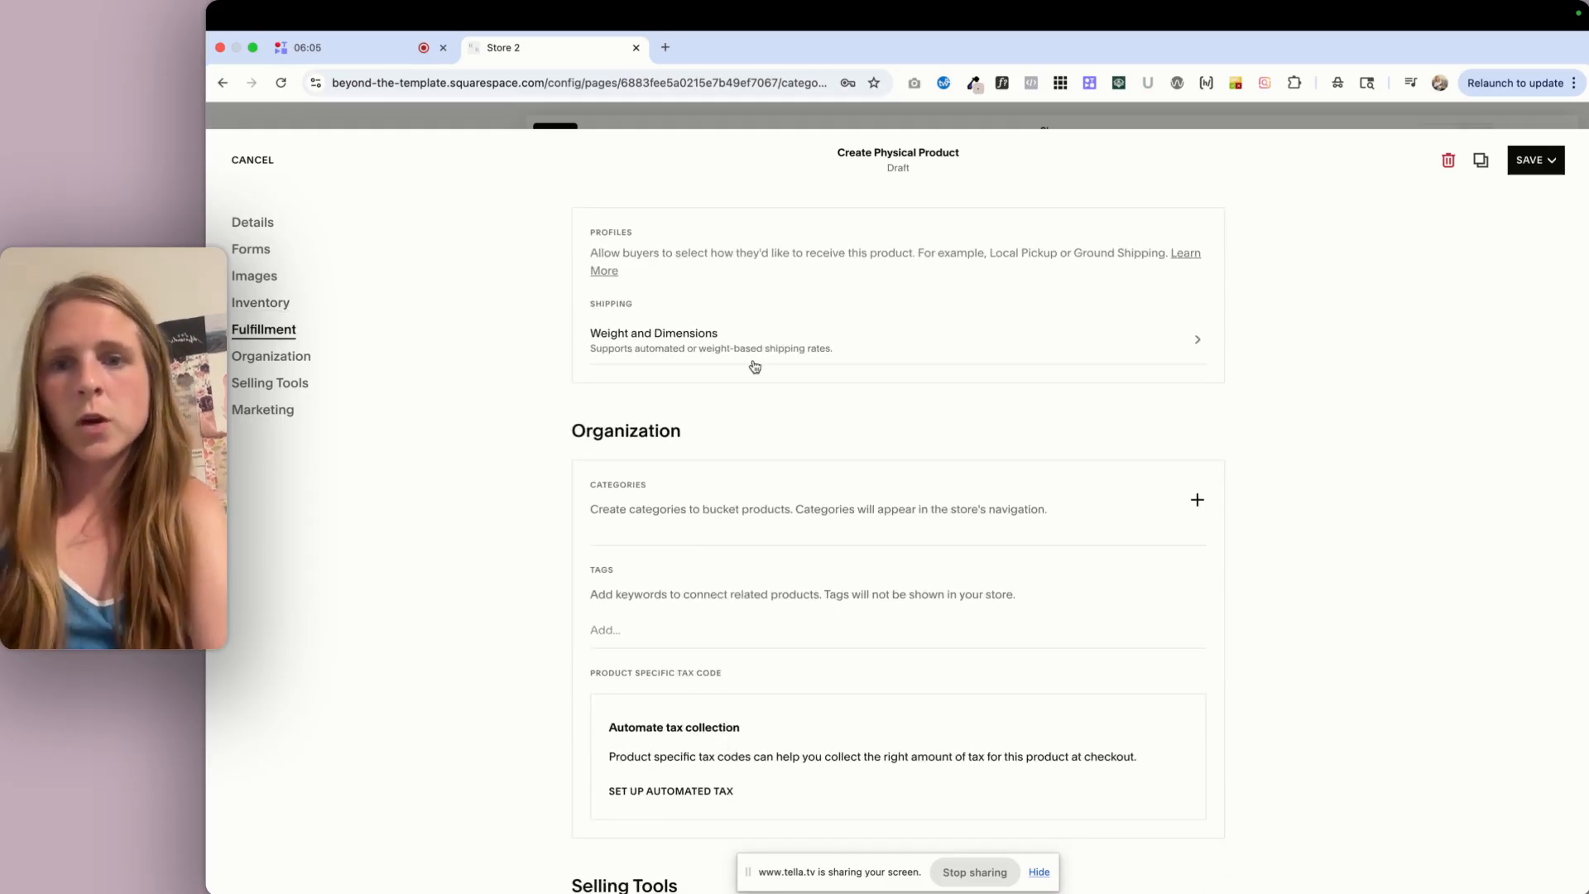
scroll(755, 366, up, 2)
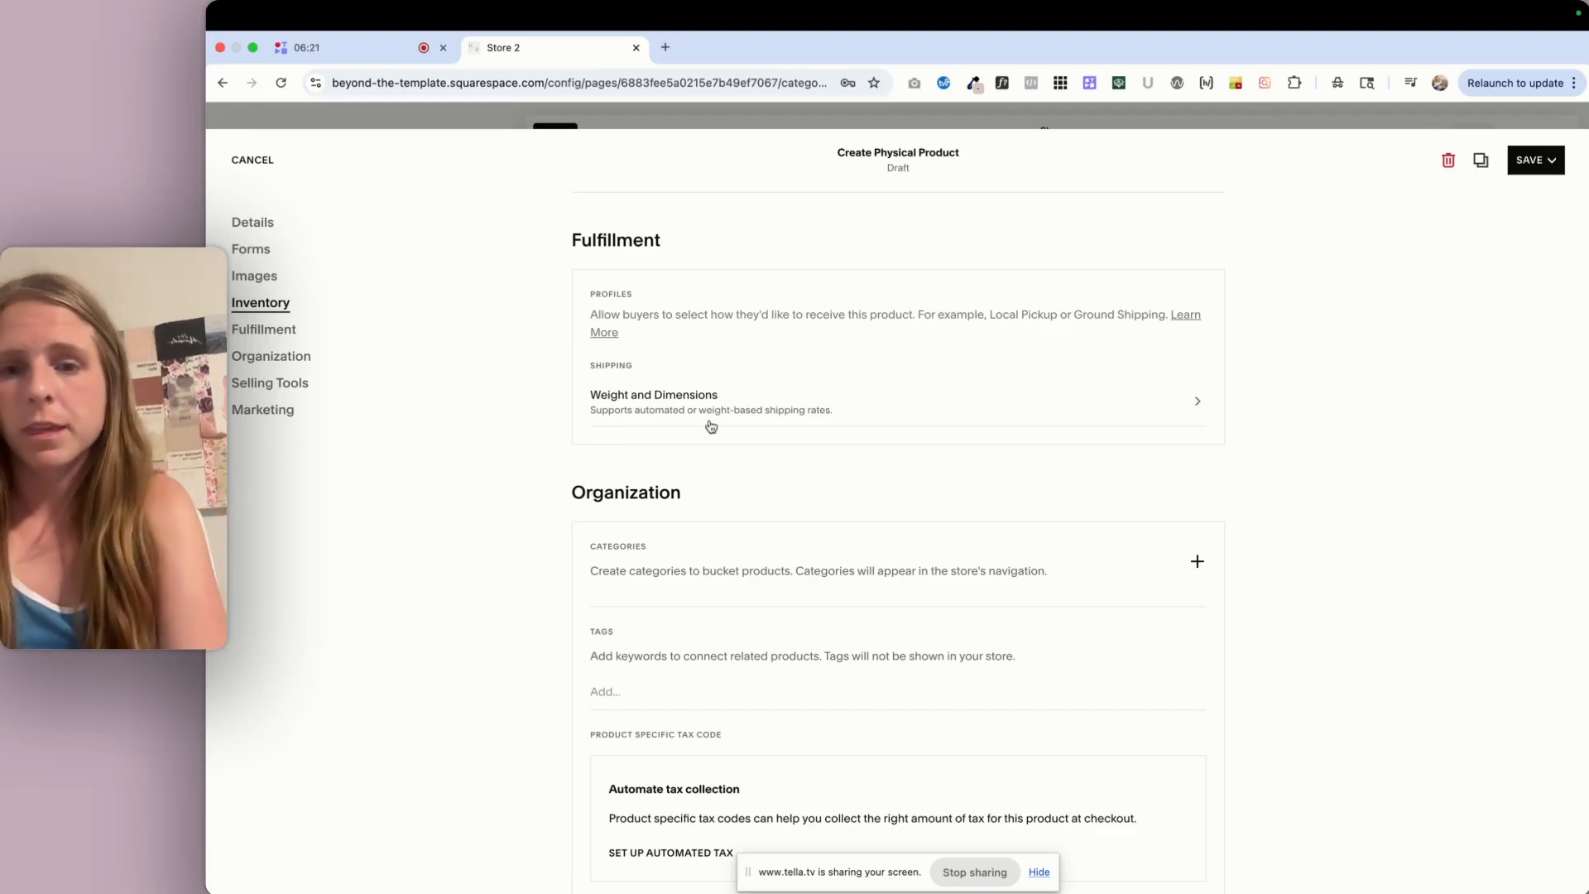
click(857, 410)
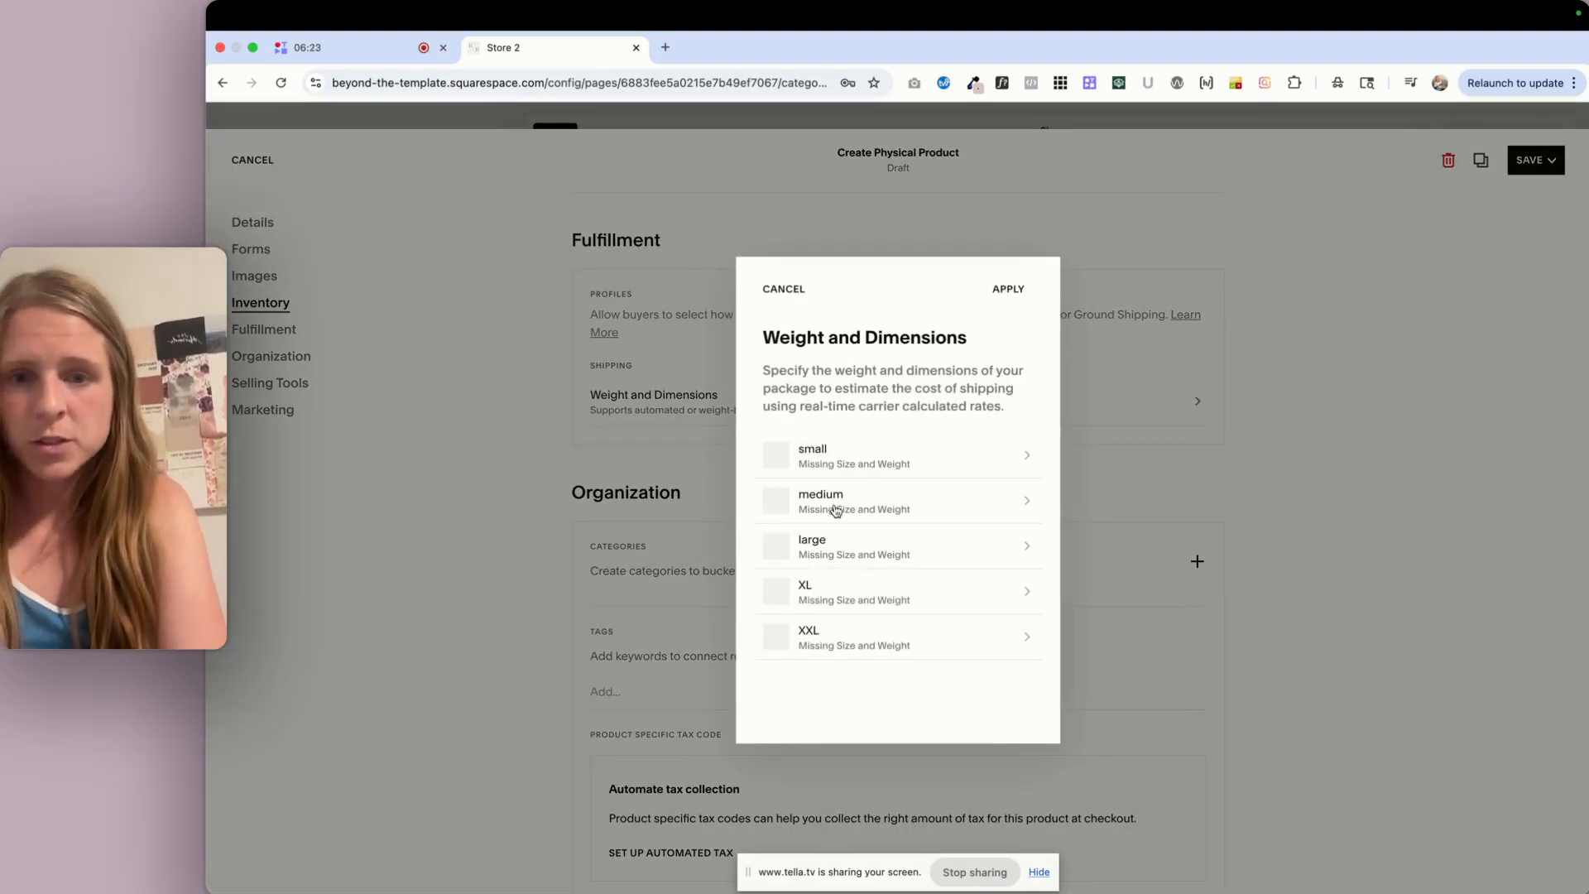
click(785, 295)
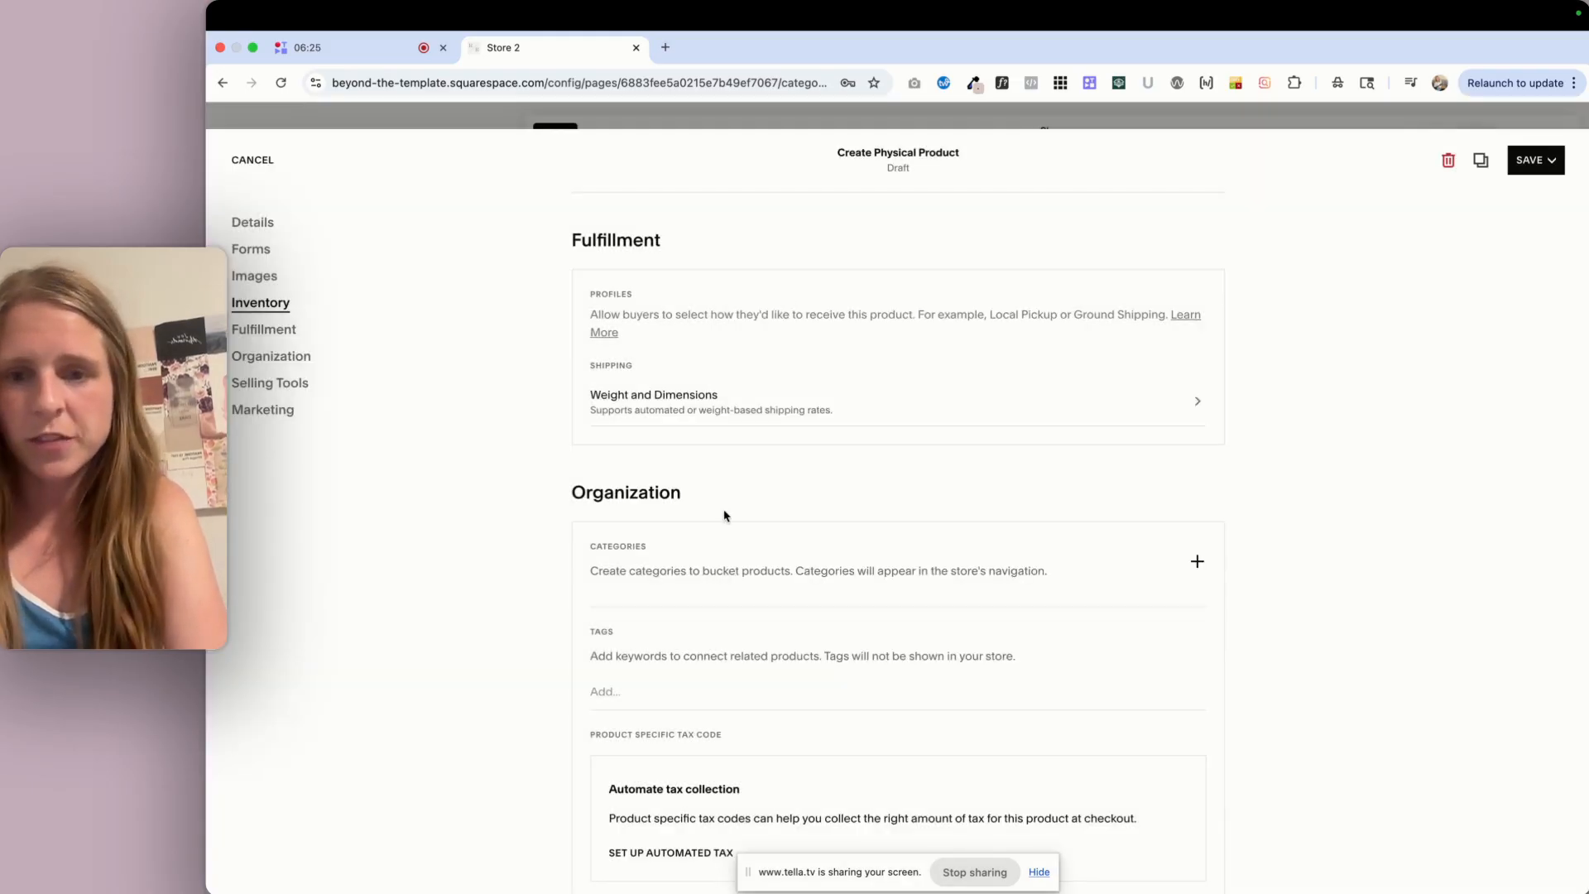
Create a product category named "Shirts" without assigning it to the product
scroll(724, 514, down, 4)
scroll(724, 514, down, 2)
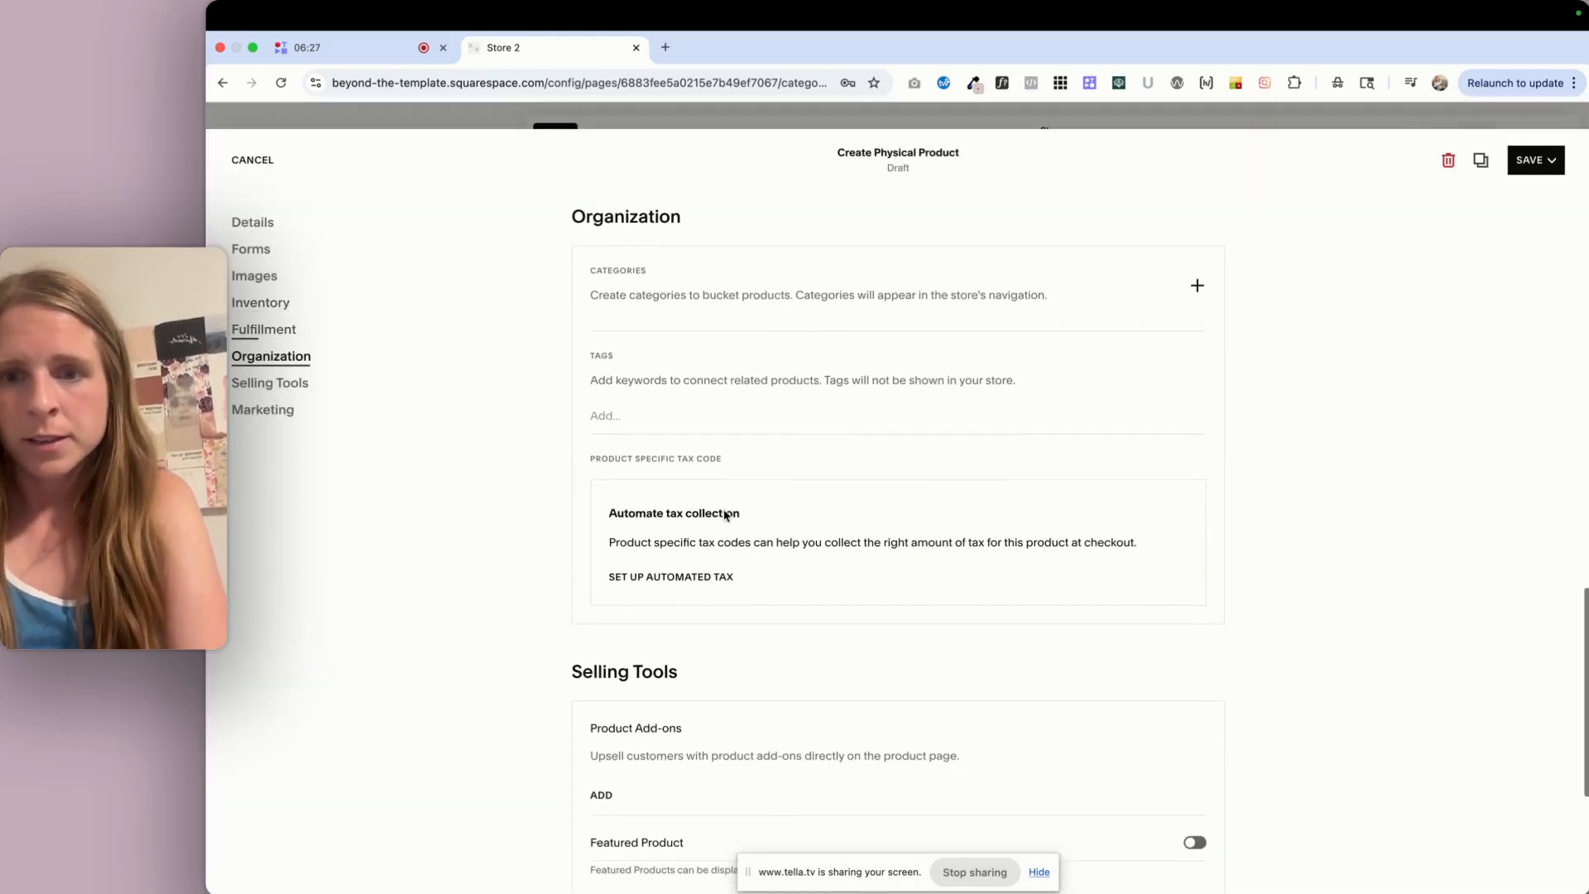
click(1197, 285)
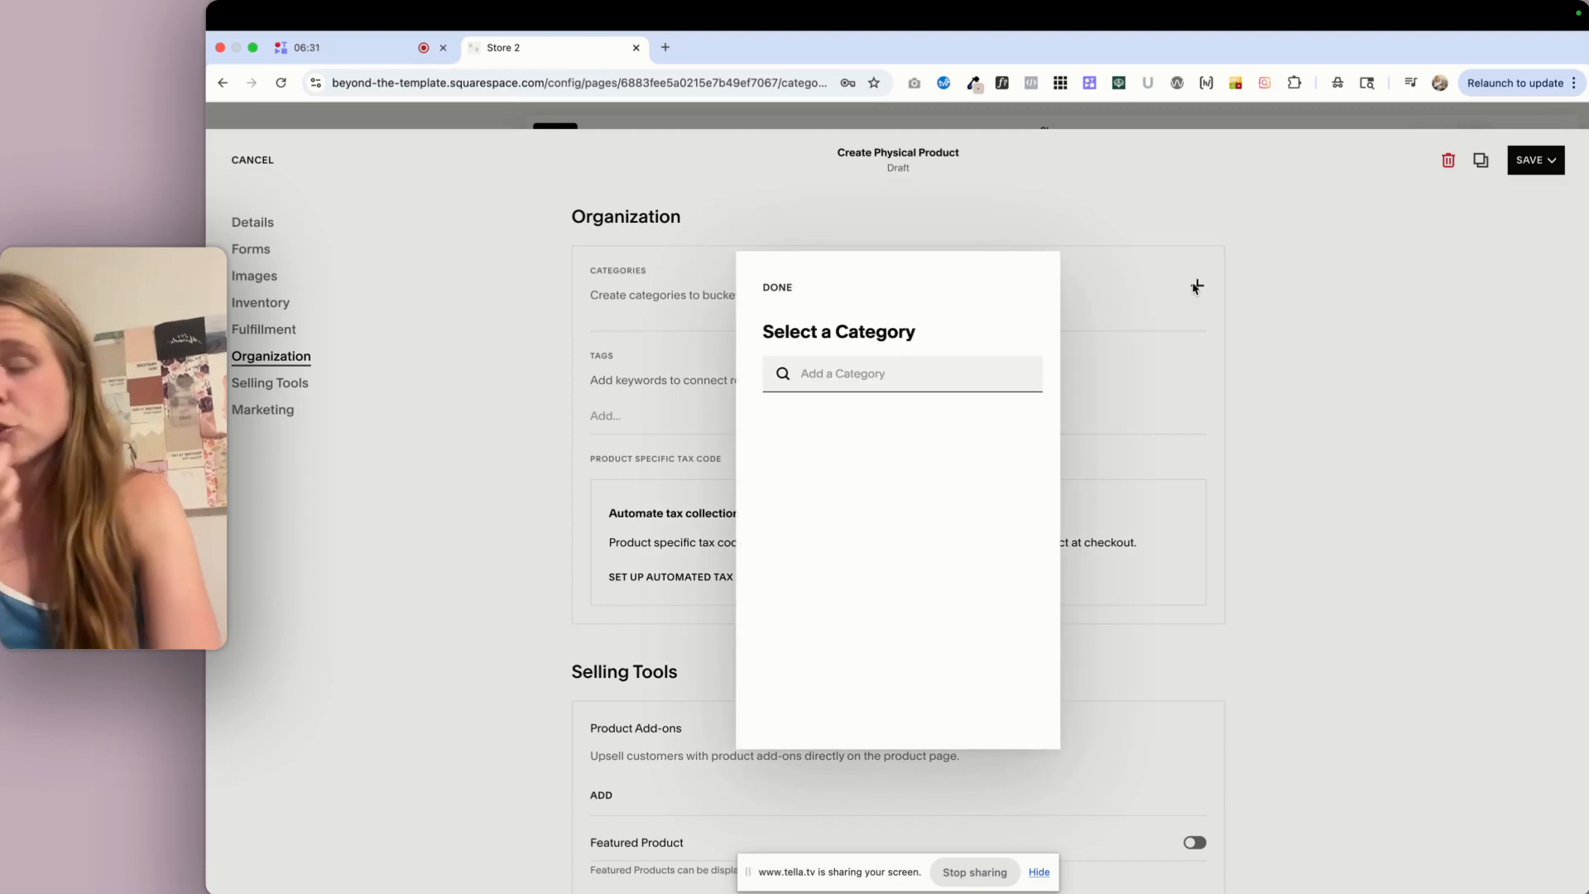
text(Shir)
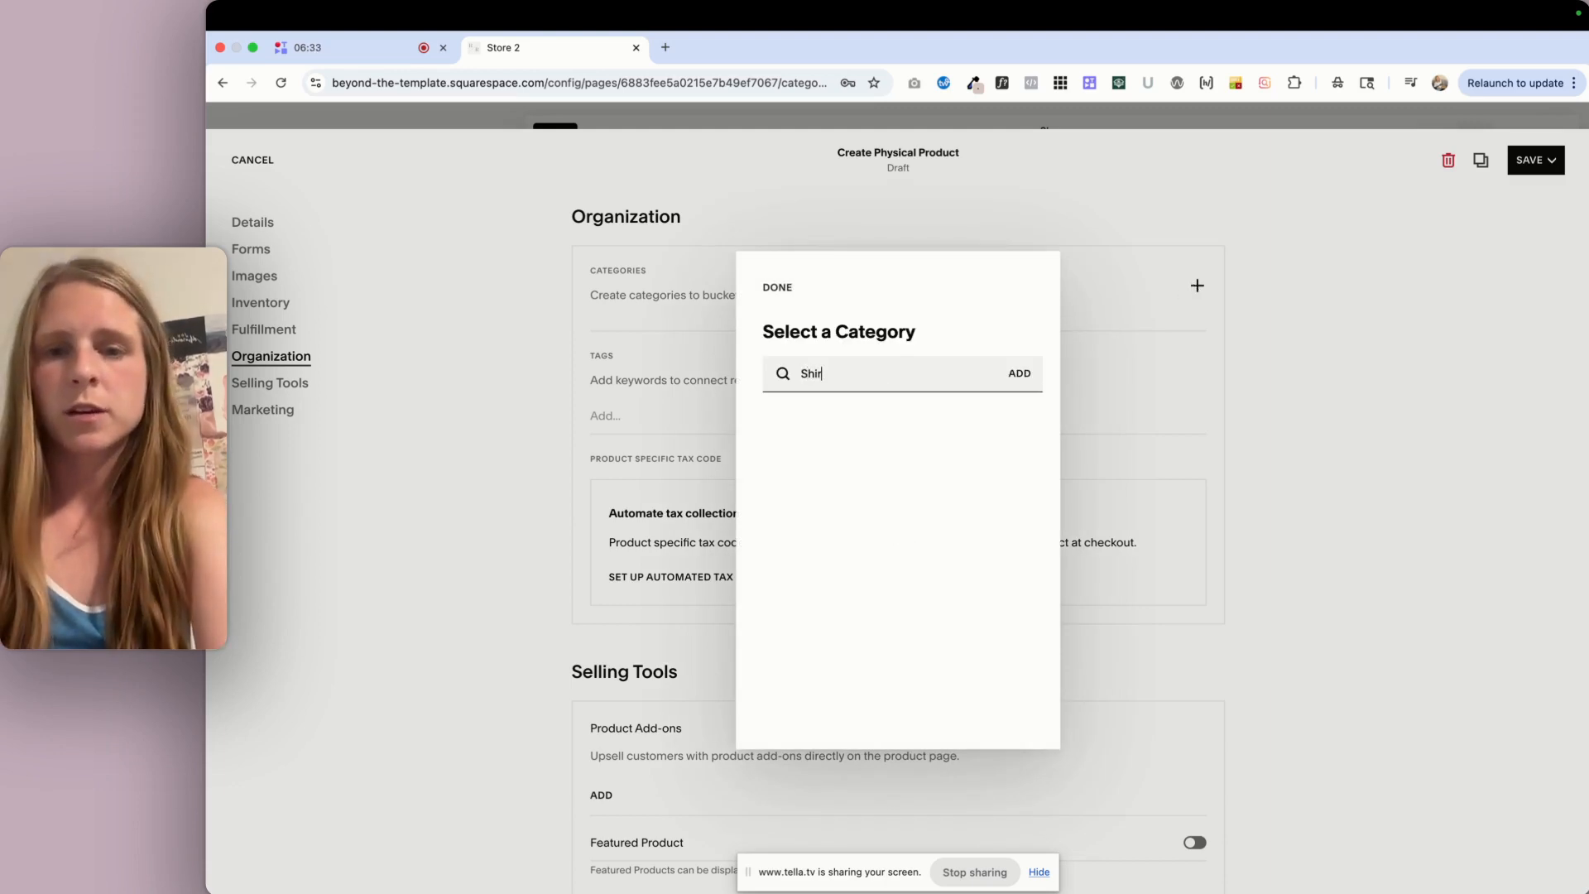
text(ts)
click(1016, 377)
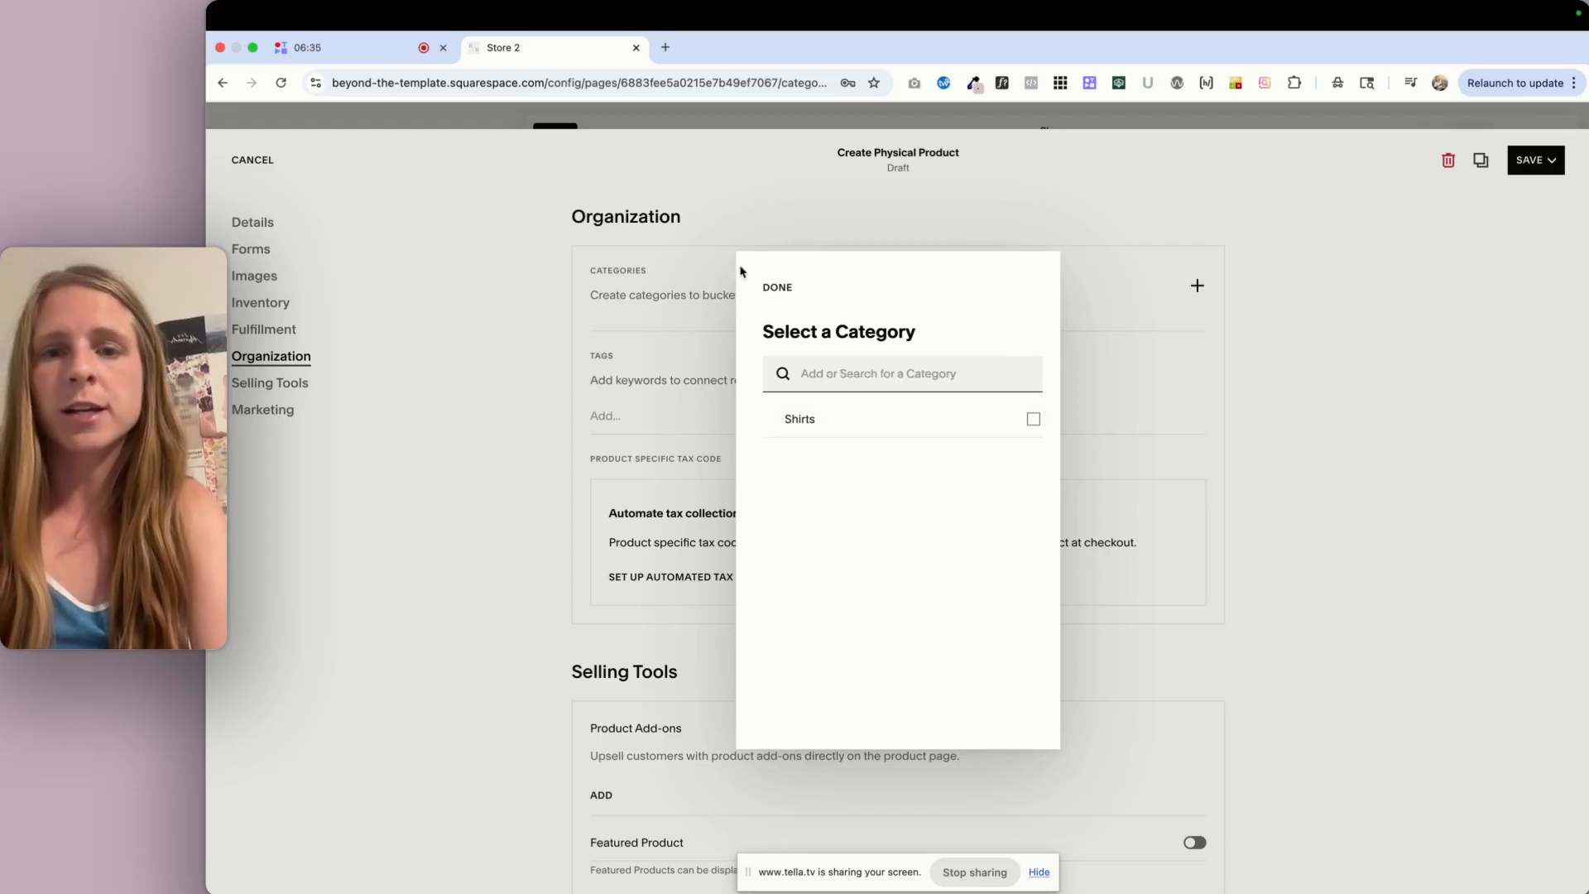
click(777, 287)
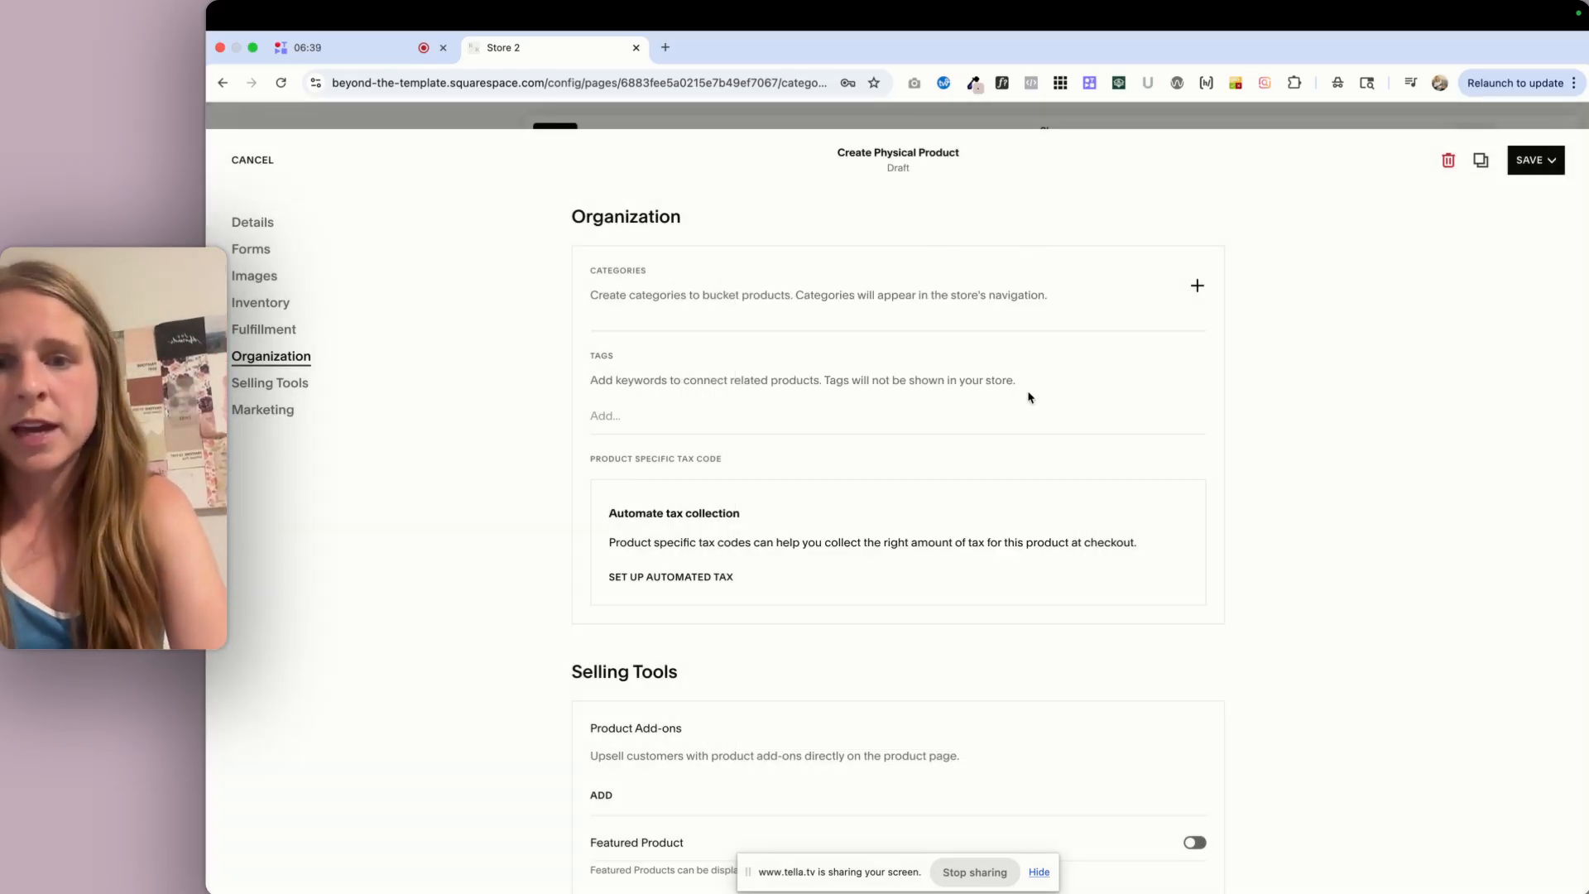
Check the automated tax setup without leaving the editor, and review the Selling Tools and Marketing options
scroll(1029, 397, down, 2)
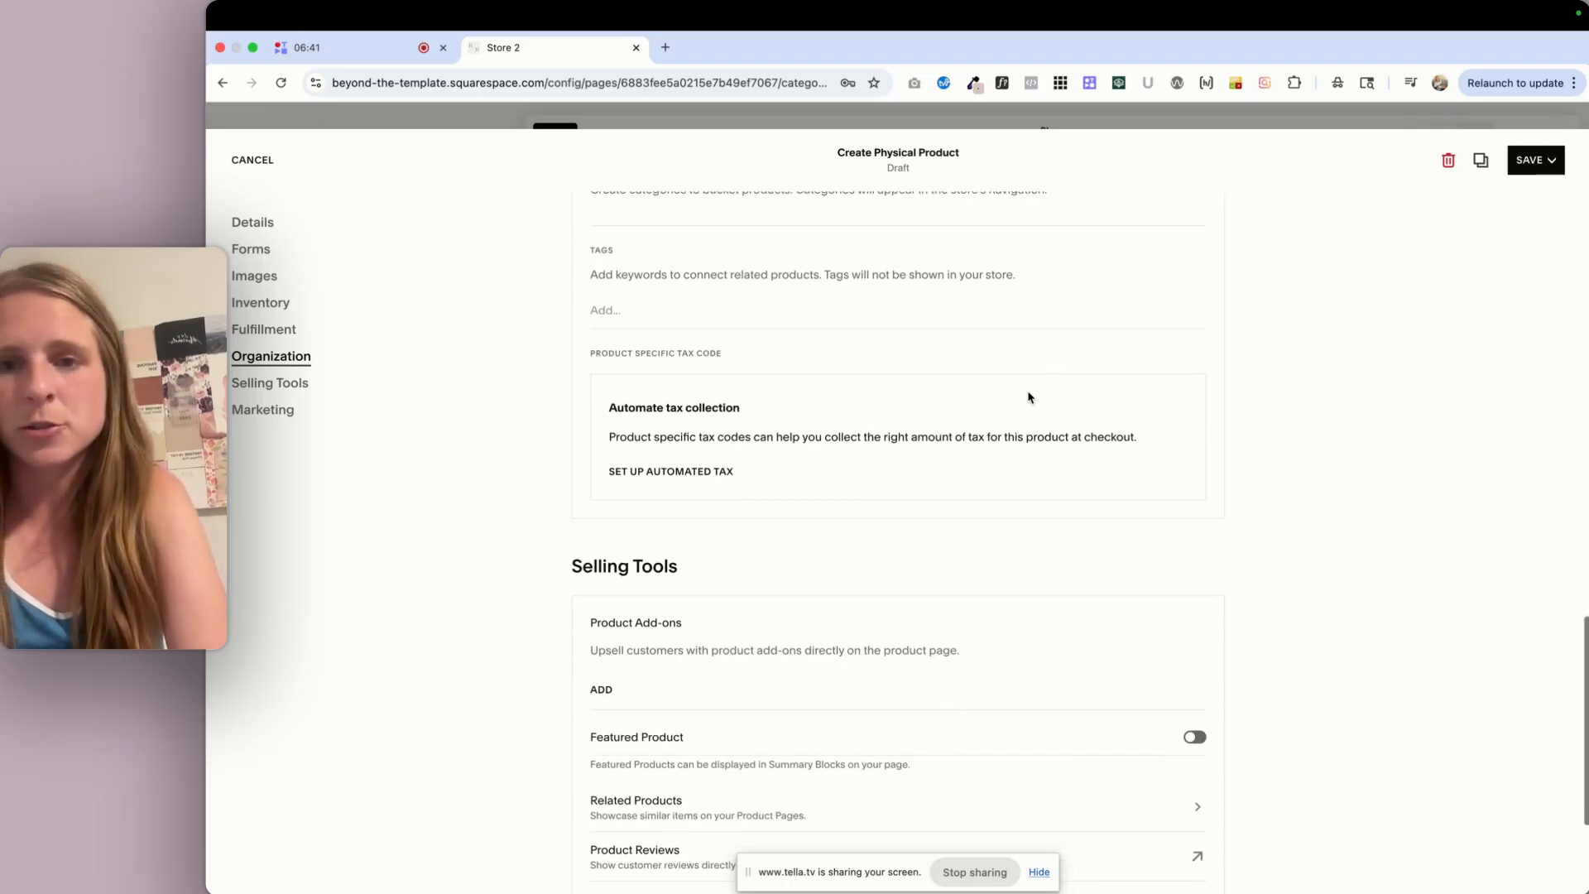
scroll(1028, 397, down, 2)
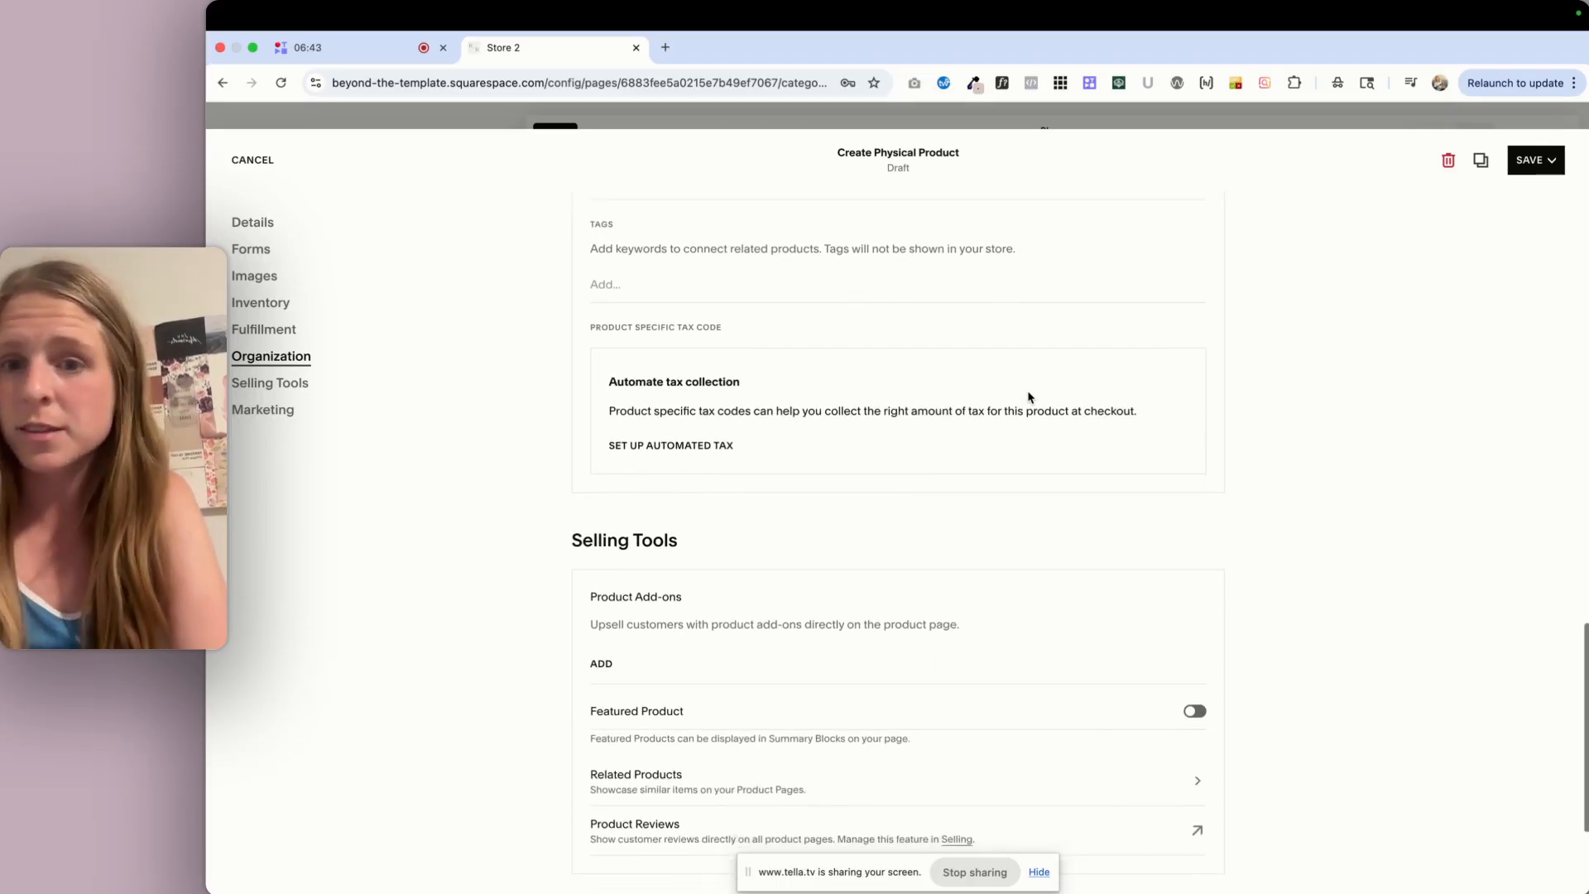
scroll(994, 232, down, 3)
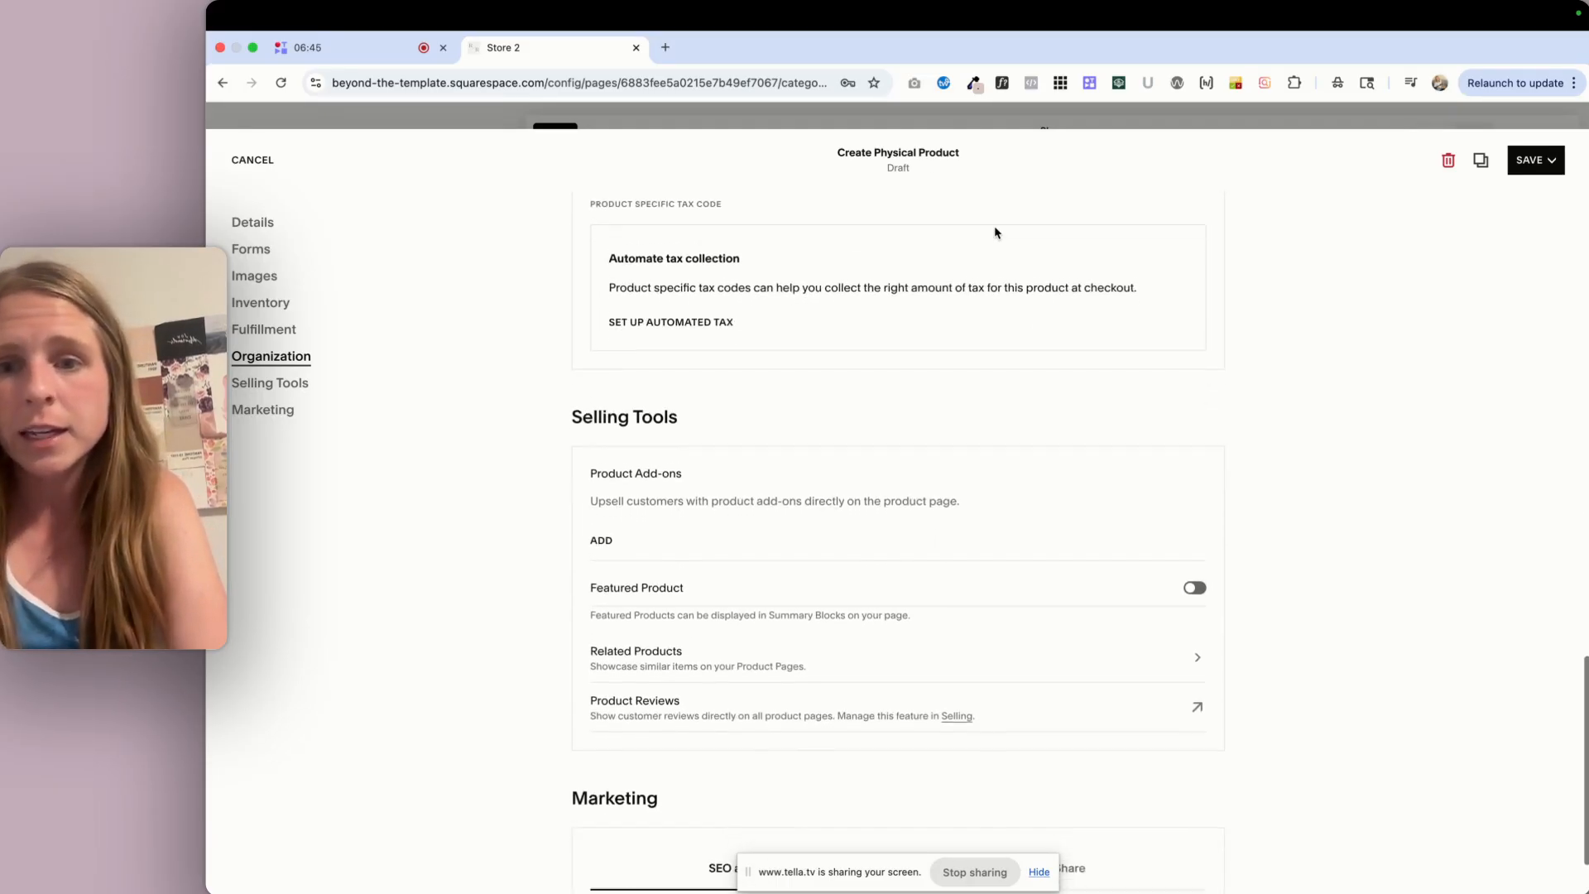
click(708, 317)
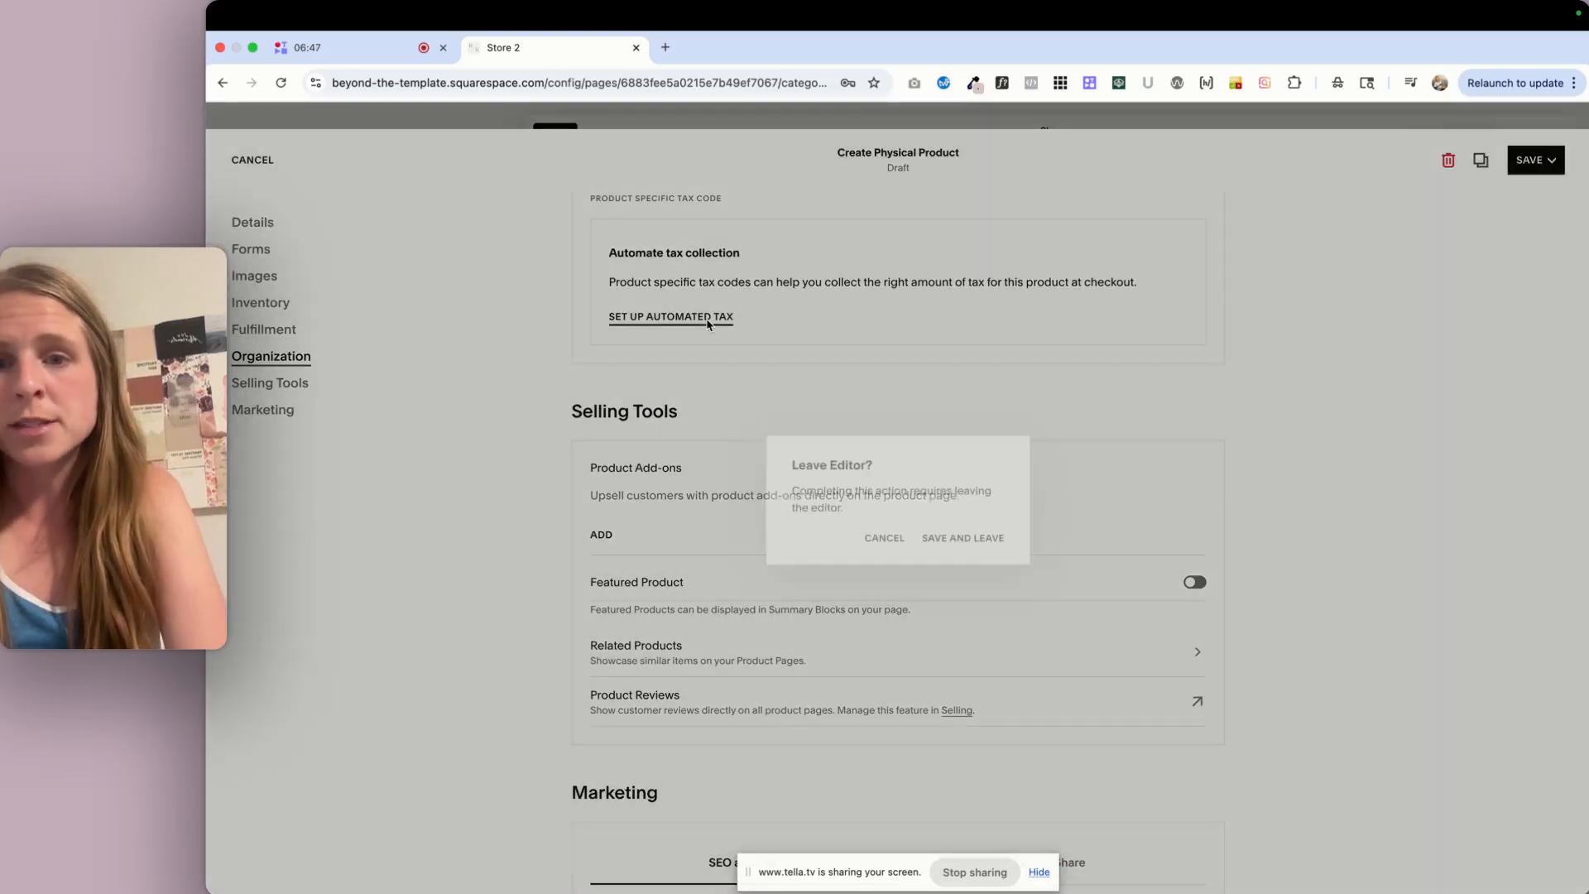
click(885, 543)
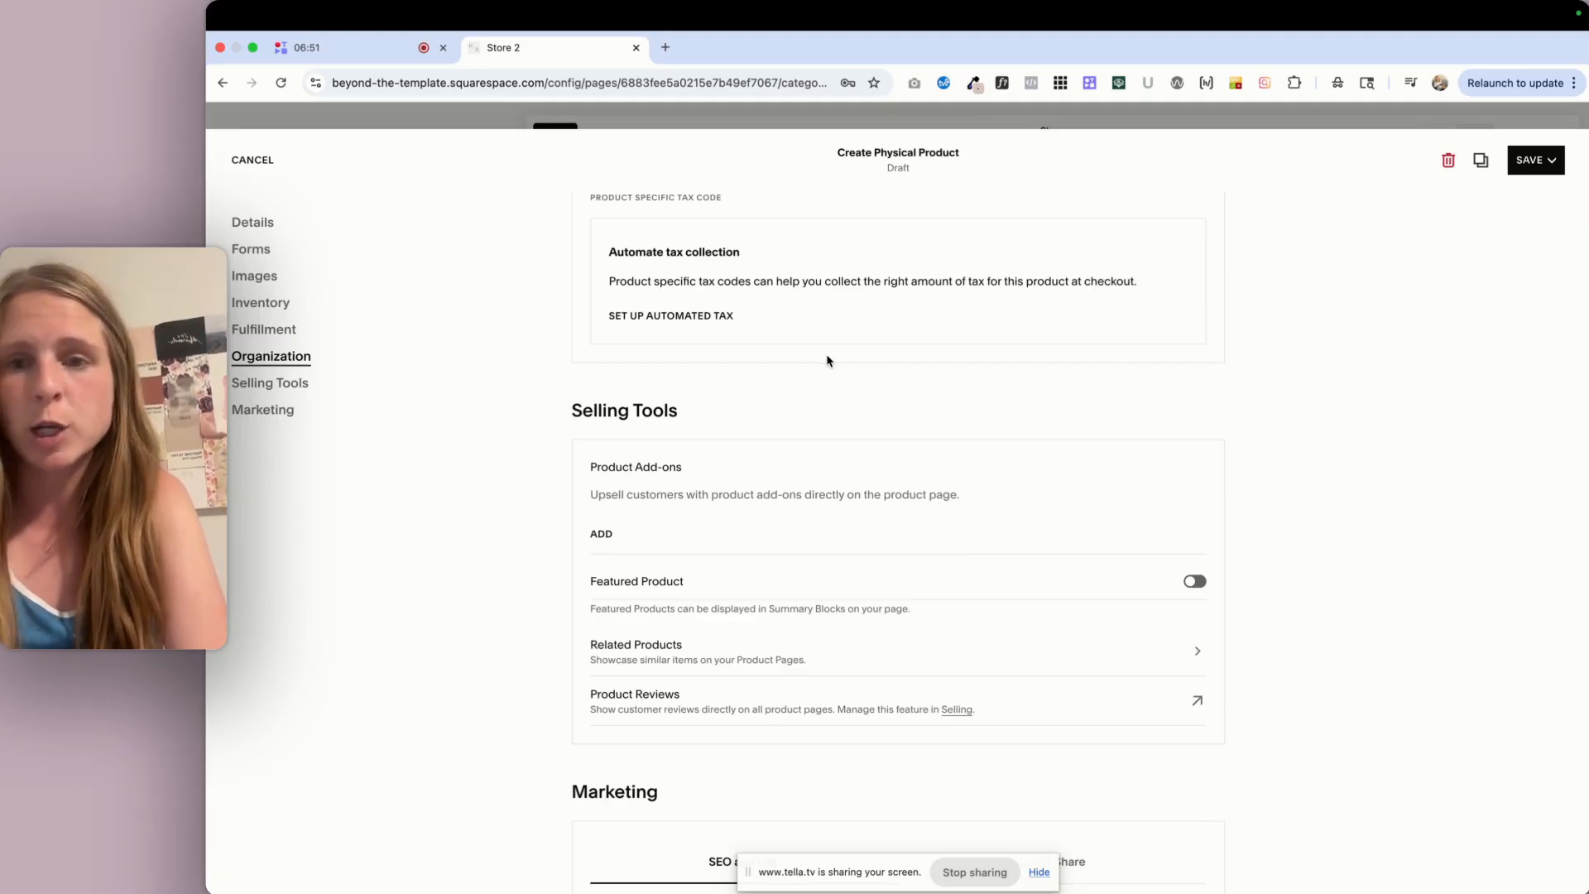
scroll(827, 359, down, 3)
scroll(827, 360, up, 3)
scroll(852, 408, down, 3)
scroll(785, 405, down, 2)
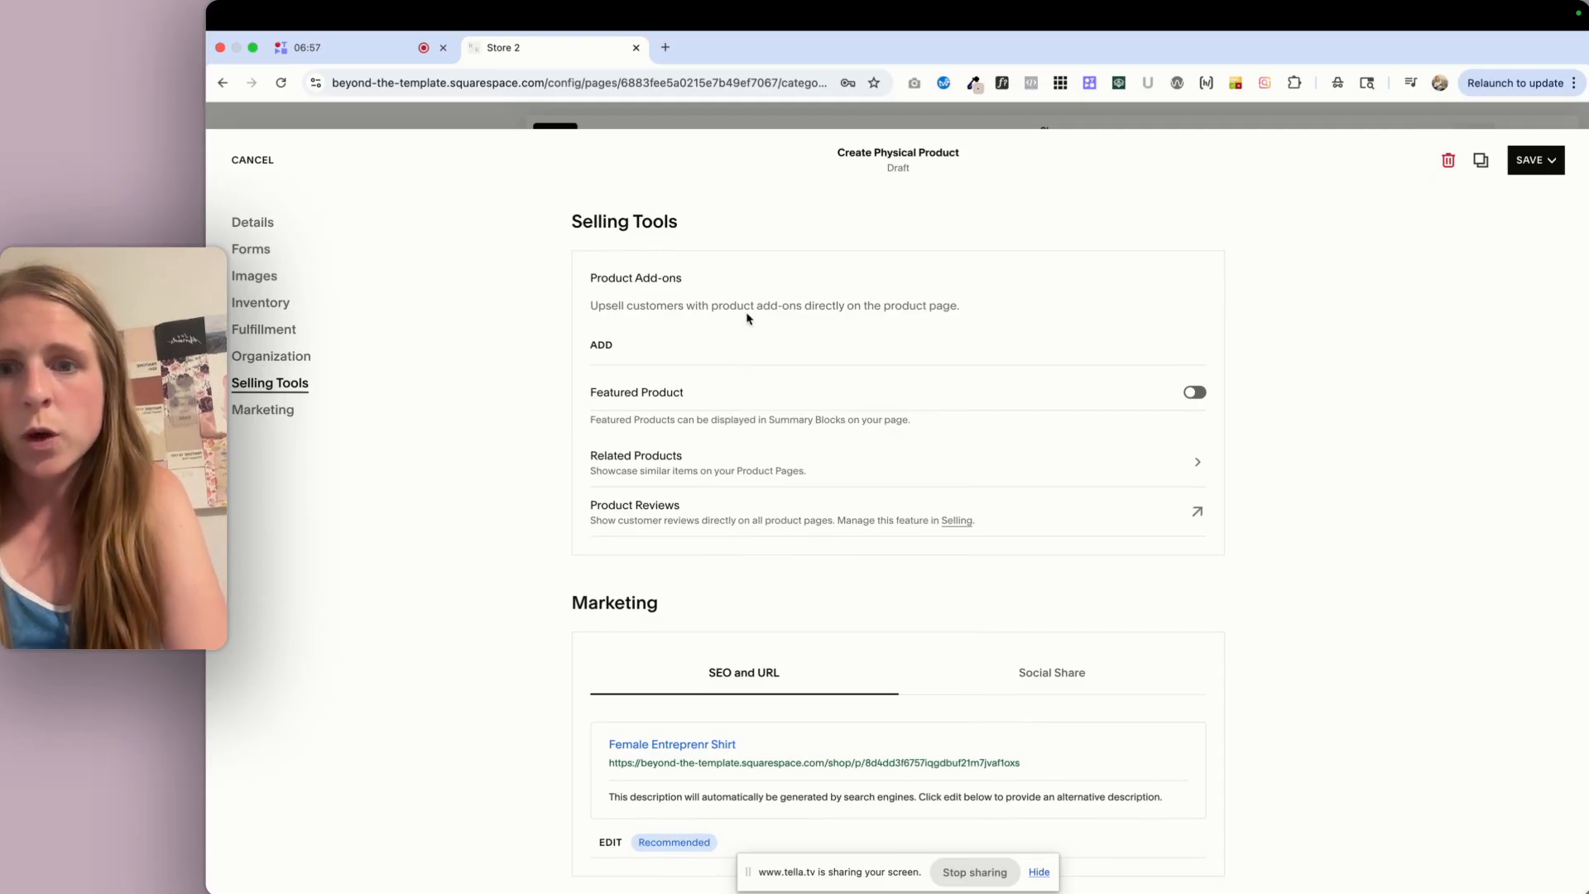
Try out the Featured Product setting and view the Related Products options without applying either
click(1195, 392)
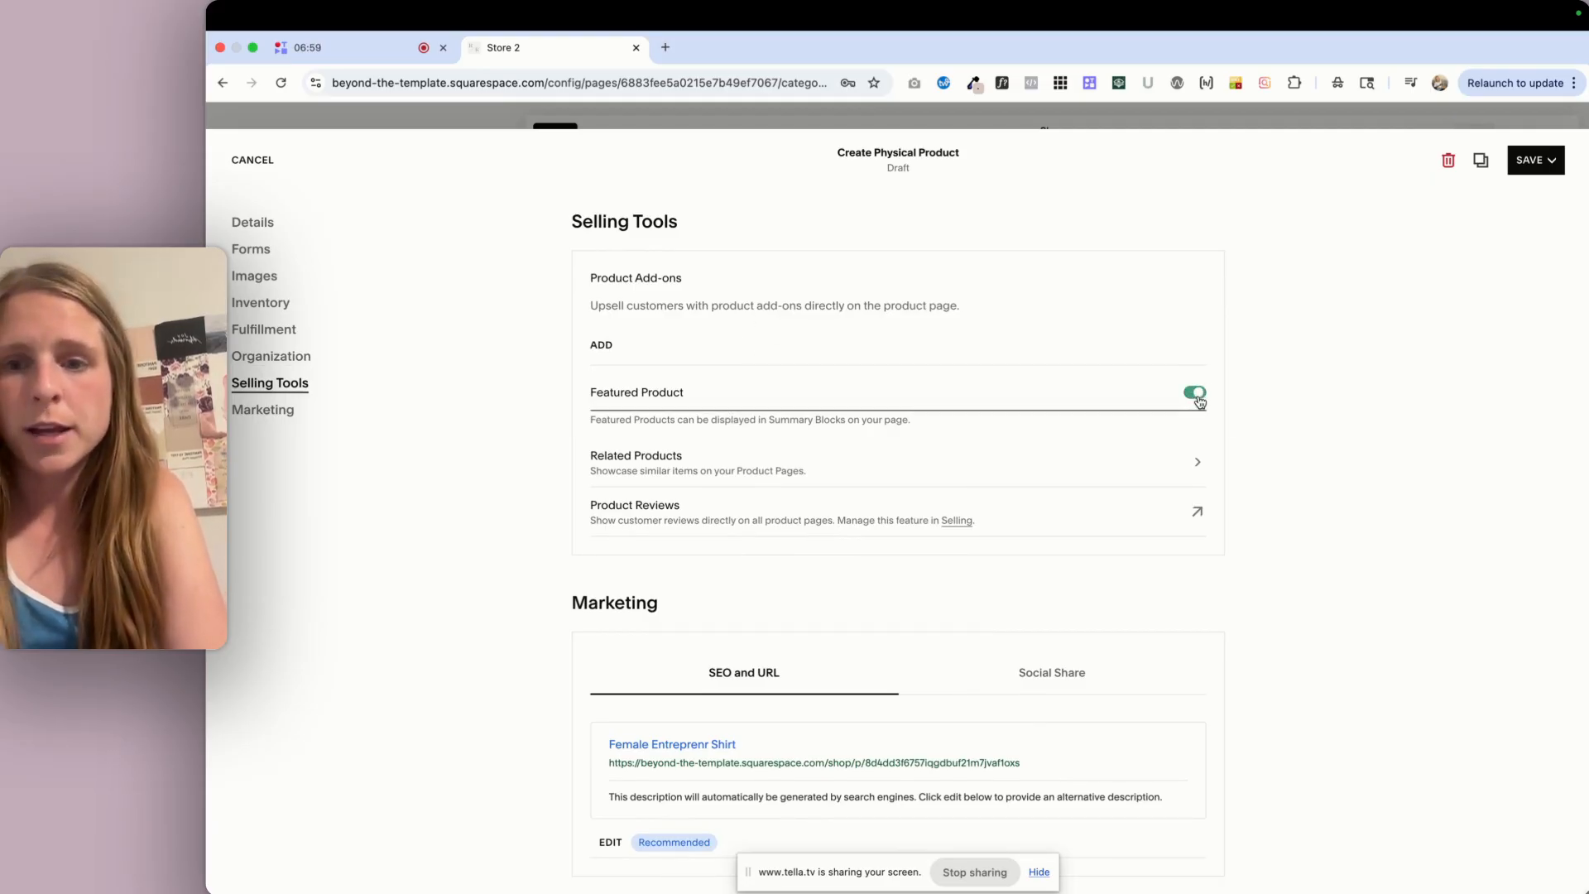
scroll(1128, 532, down, 1)
click(1120, 448)
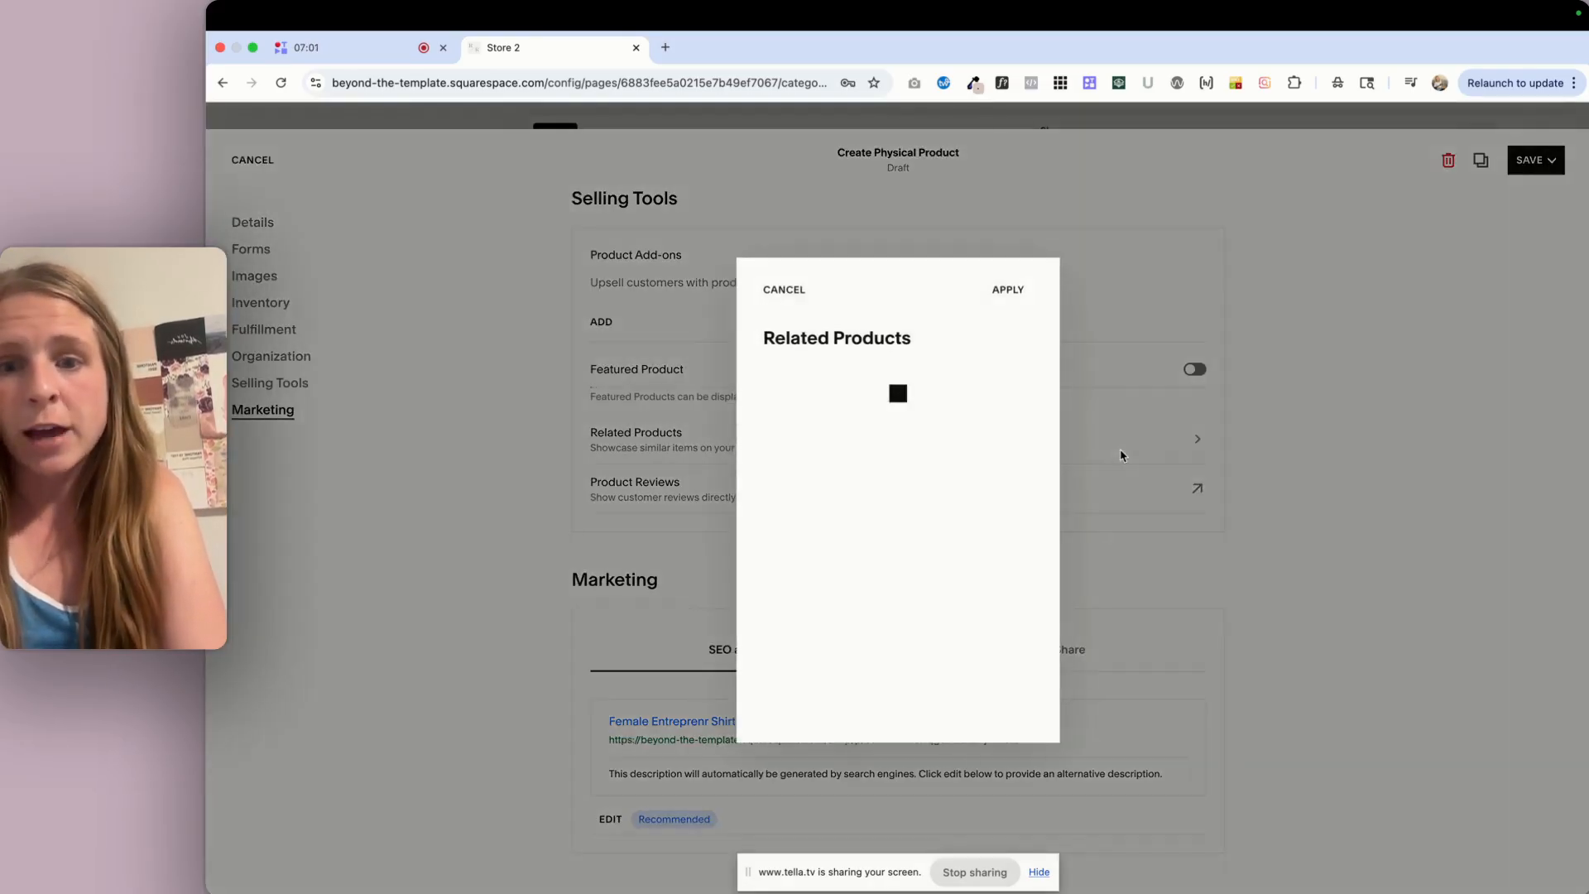
click(779, 290)
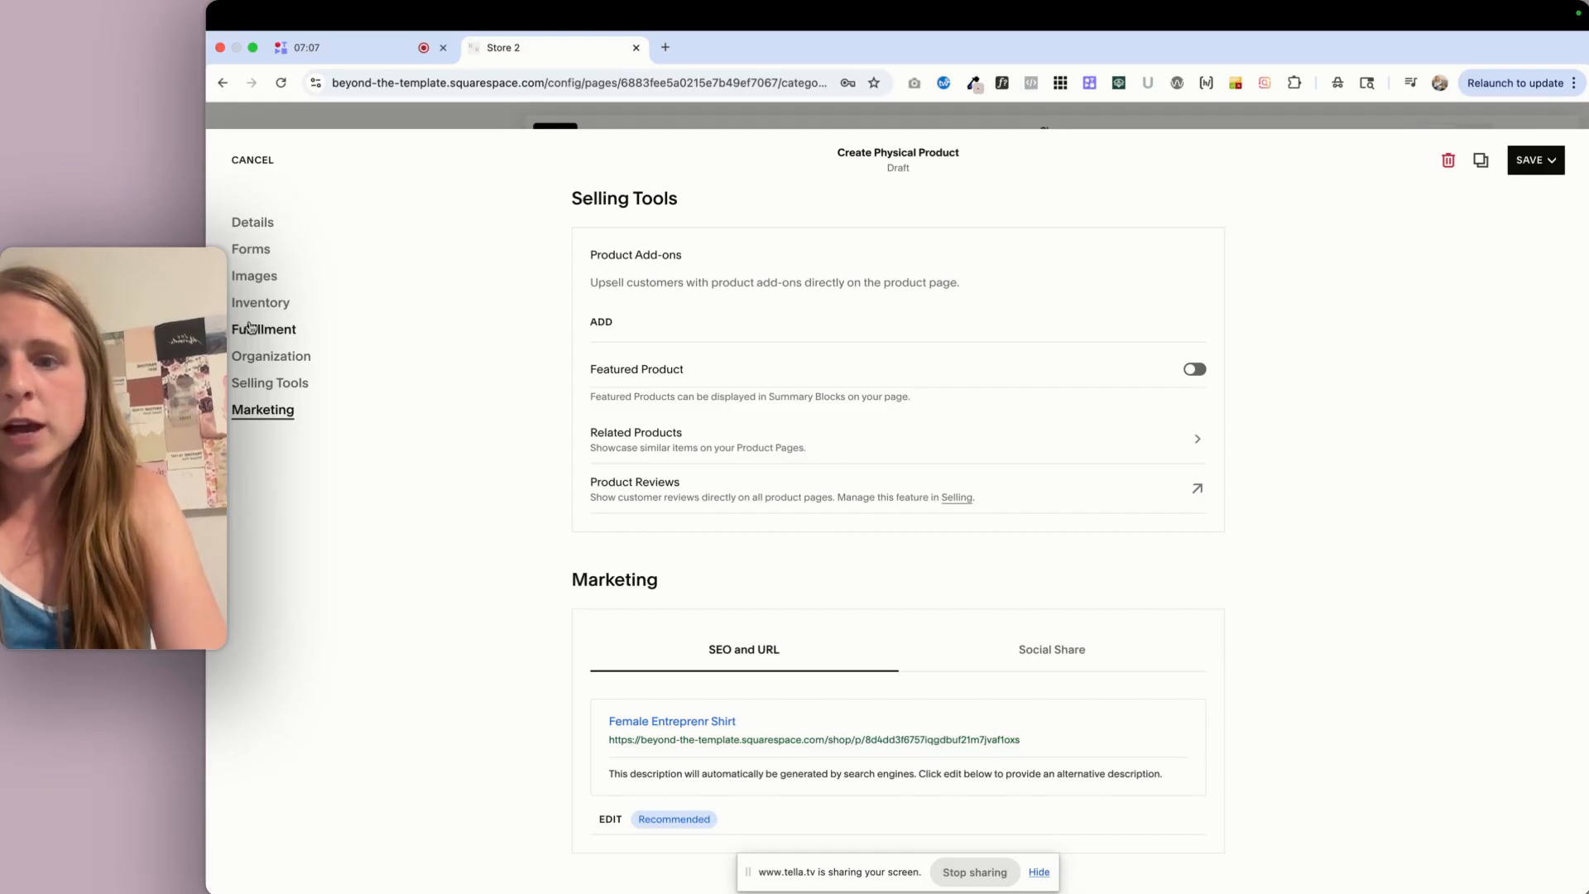
Review the product's Details, Forms and Marketing sections including the social share preview, and publish the shirt product
click(273, 303)
click(254, 227)
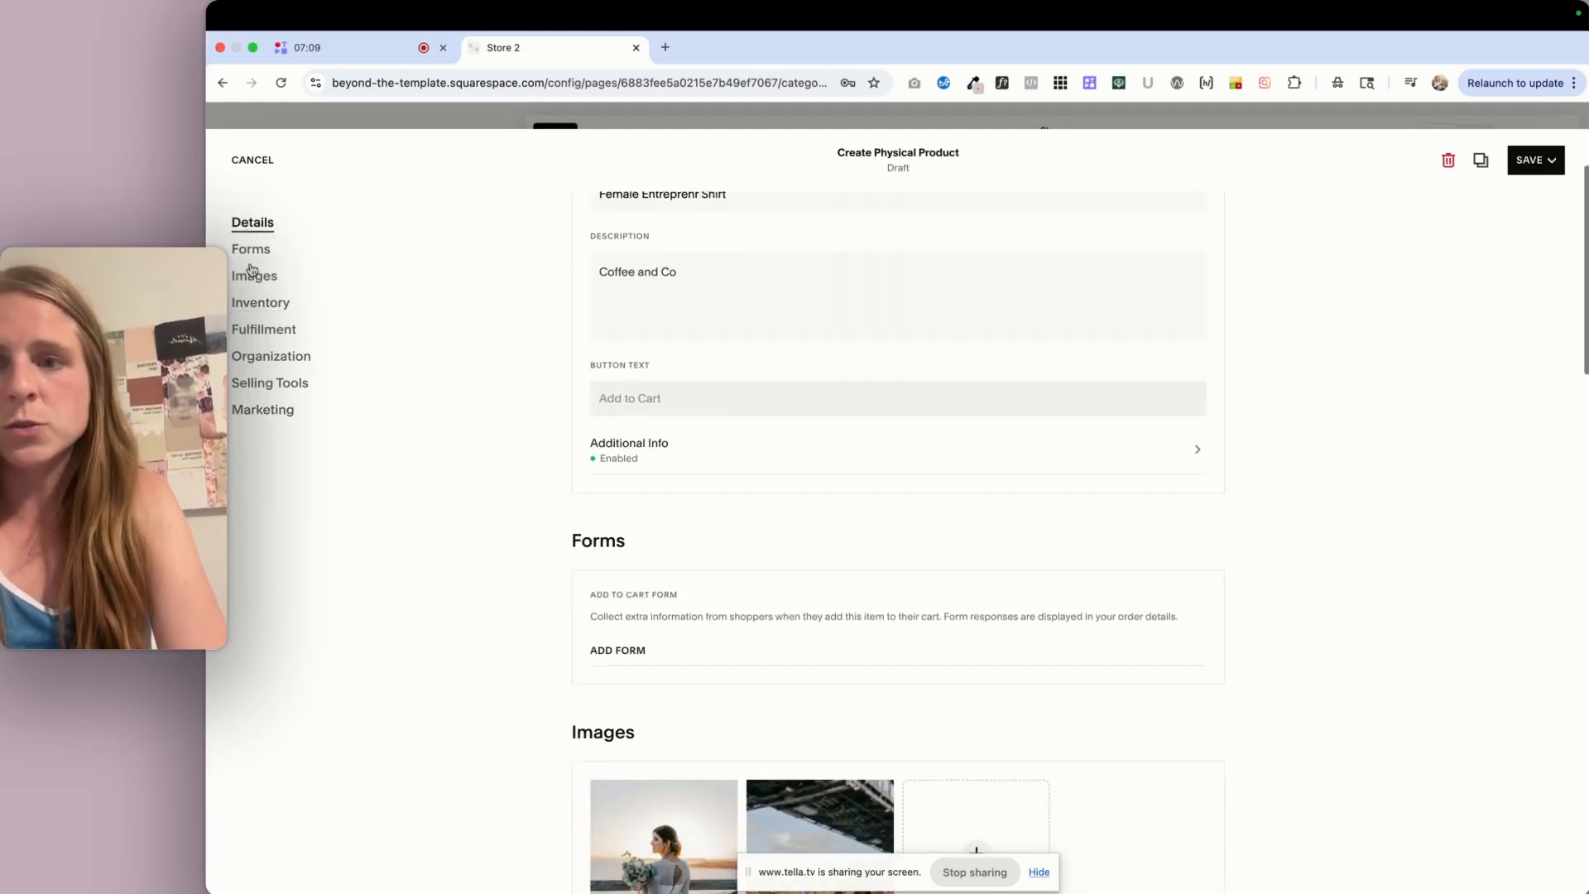
click(252, 250)
click(263, 410)
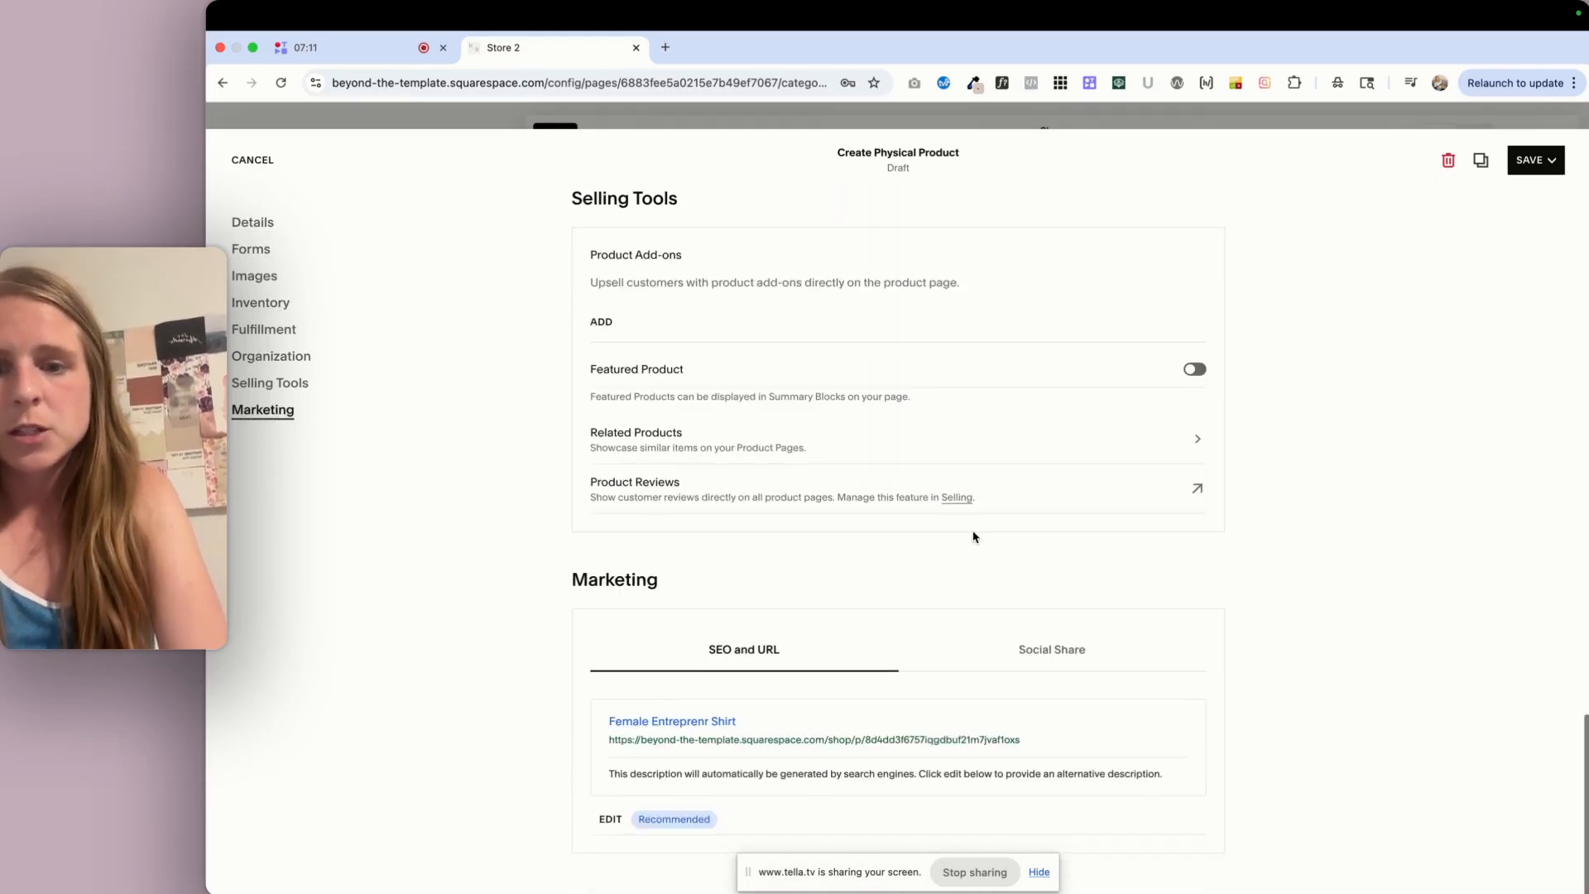
click(1068, 650)
click(1551, 161)
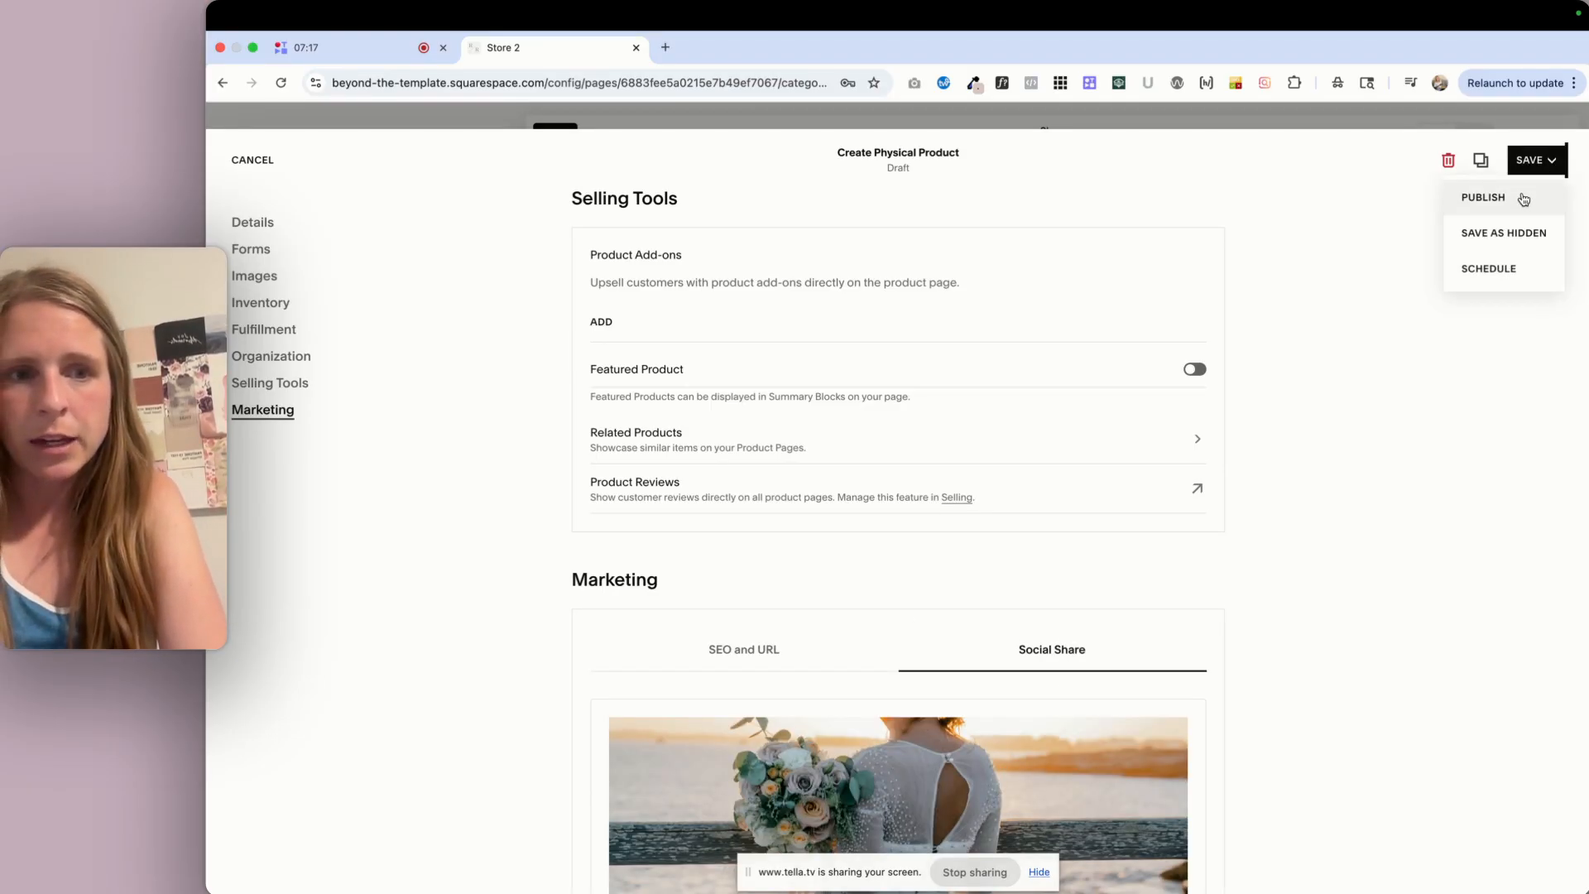
click(1523, 199)
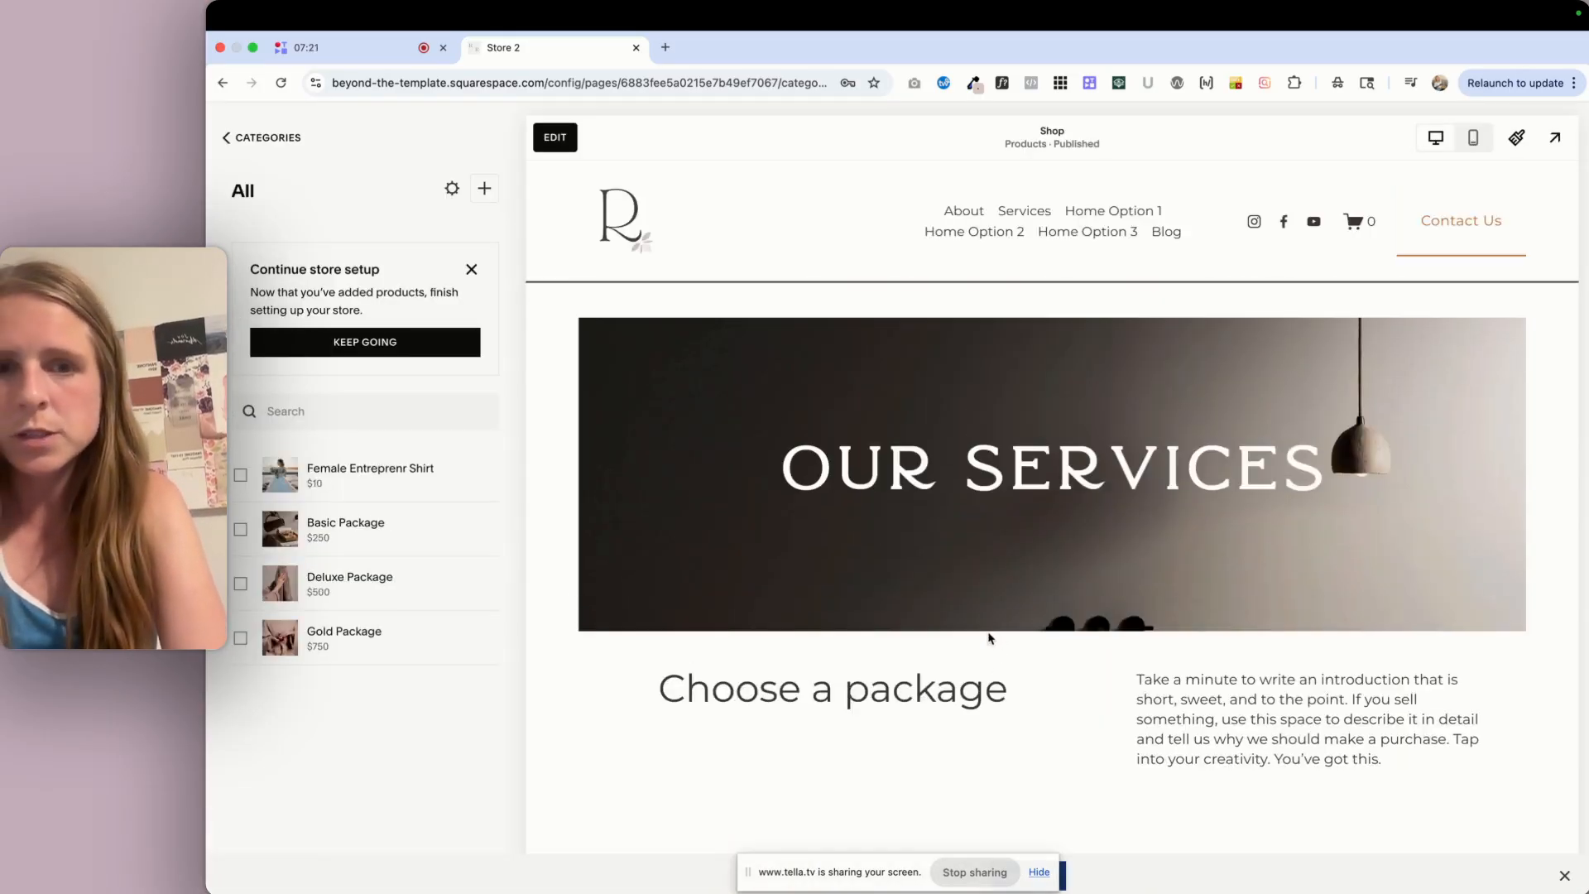
Find the shirt on the Shop page, pick the medium size and try adding it to the cart
scroll(841, 637, down, 10)
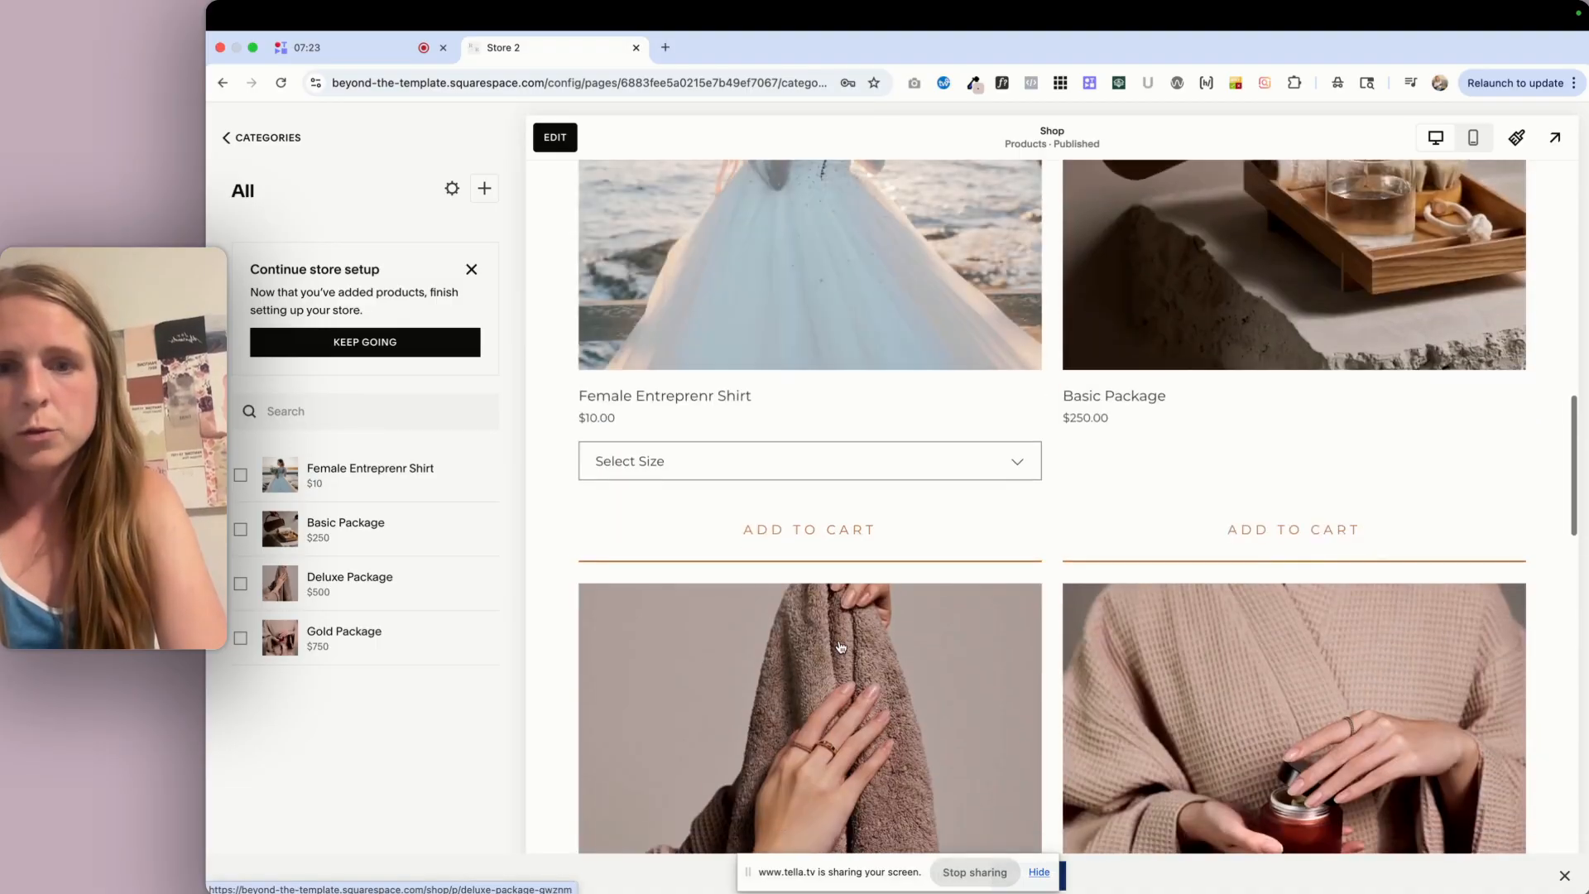
click(897, 461)
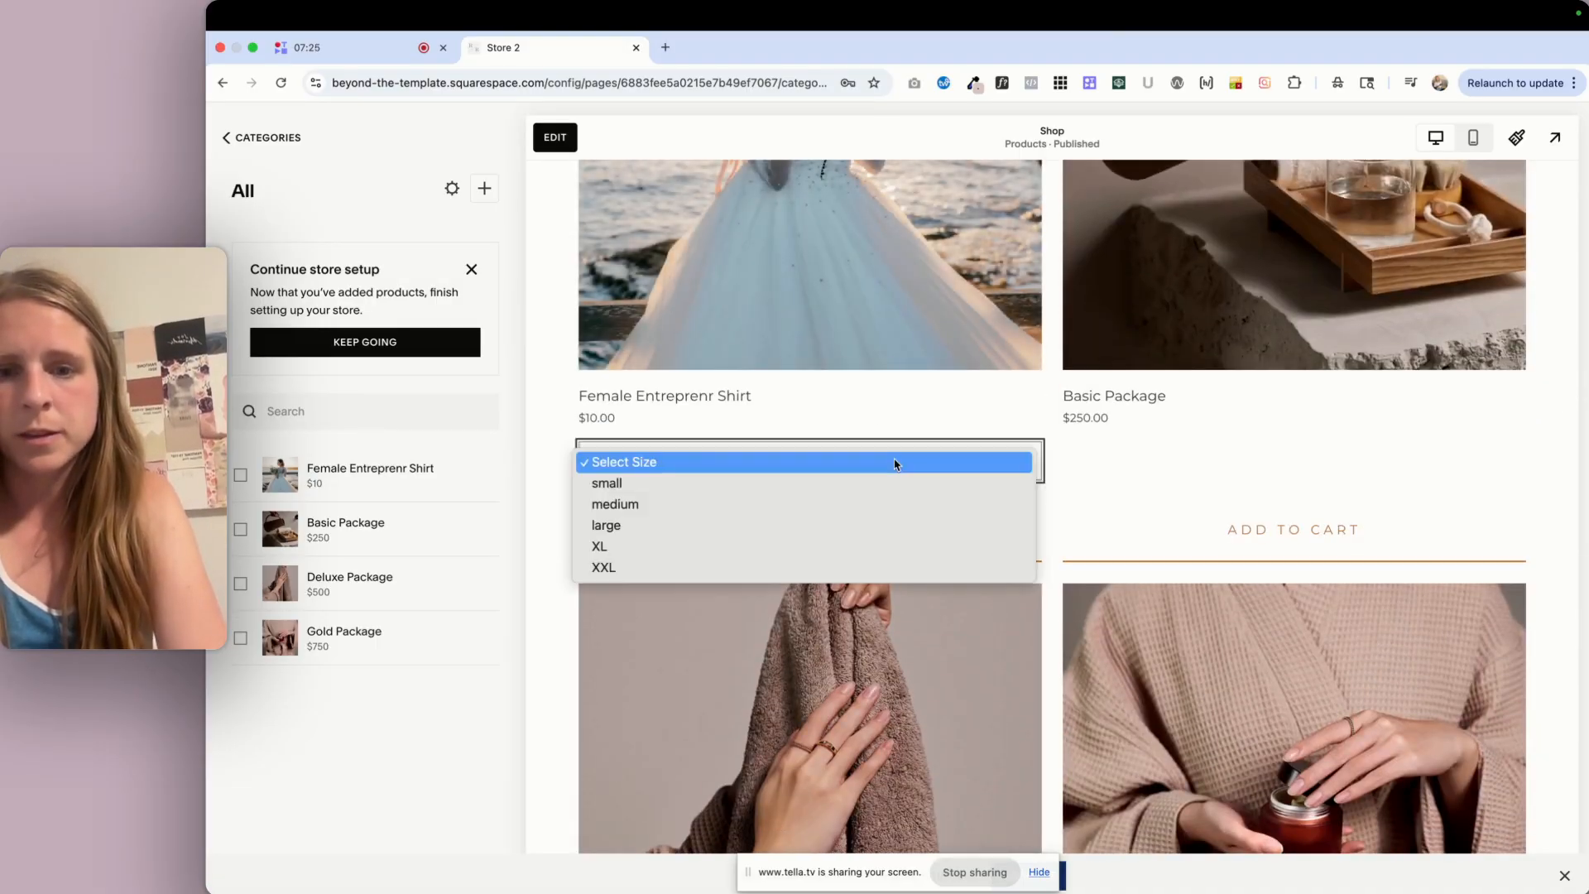
click(848, 507)
click(800, 531)
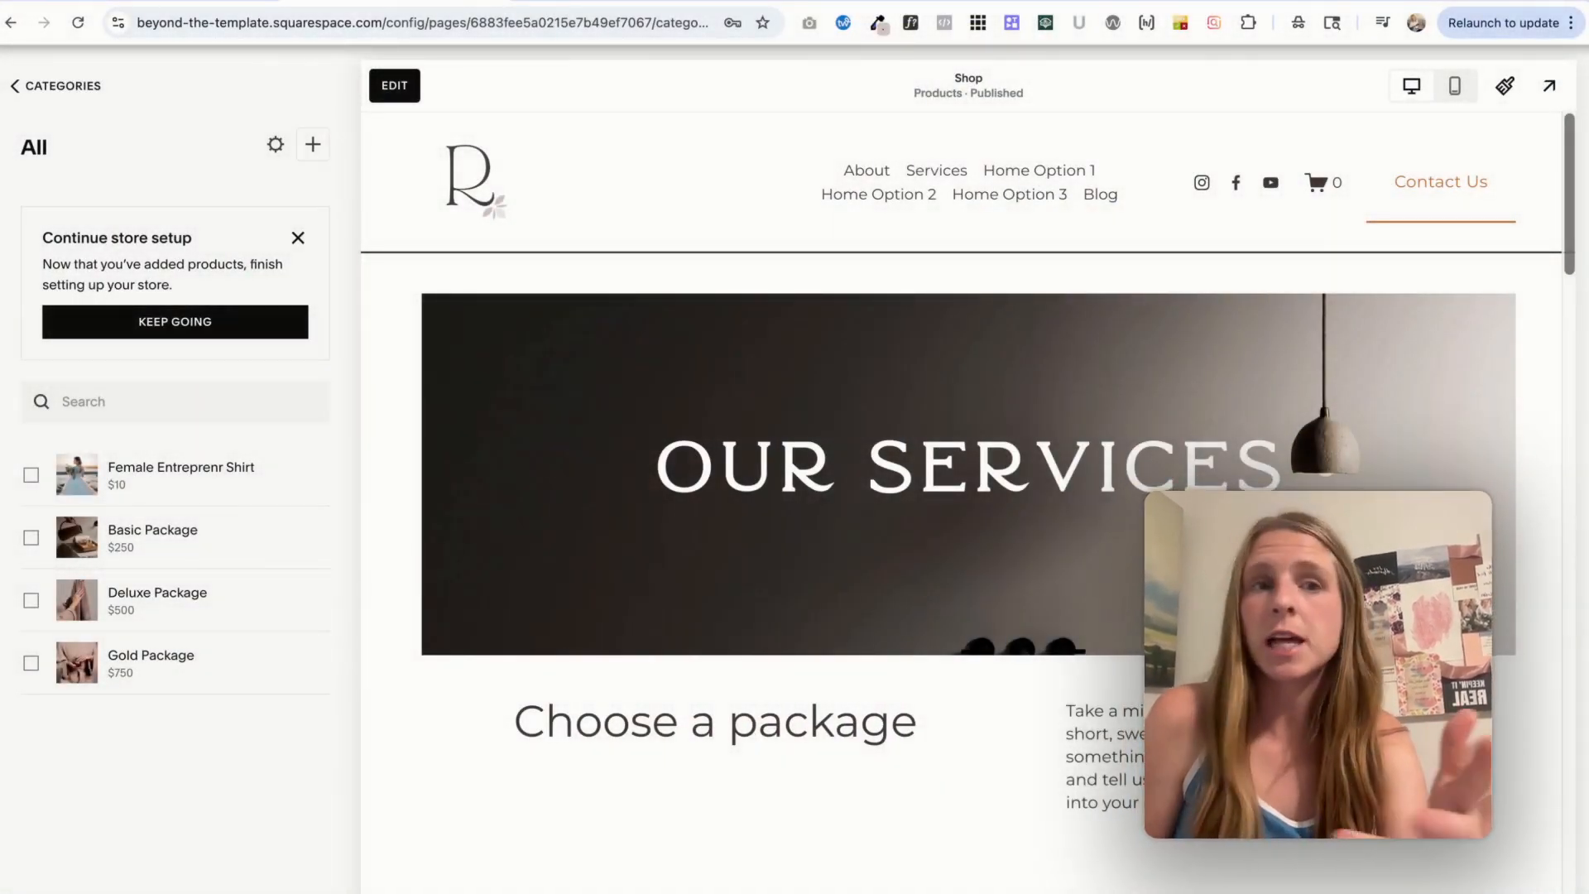
Leave the shop page and review the Products & Services product list by type: physical, services, downloads and gift cards
click(29, 86)
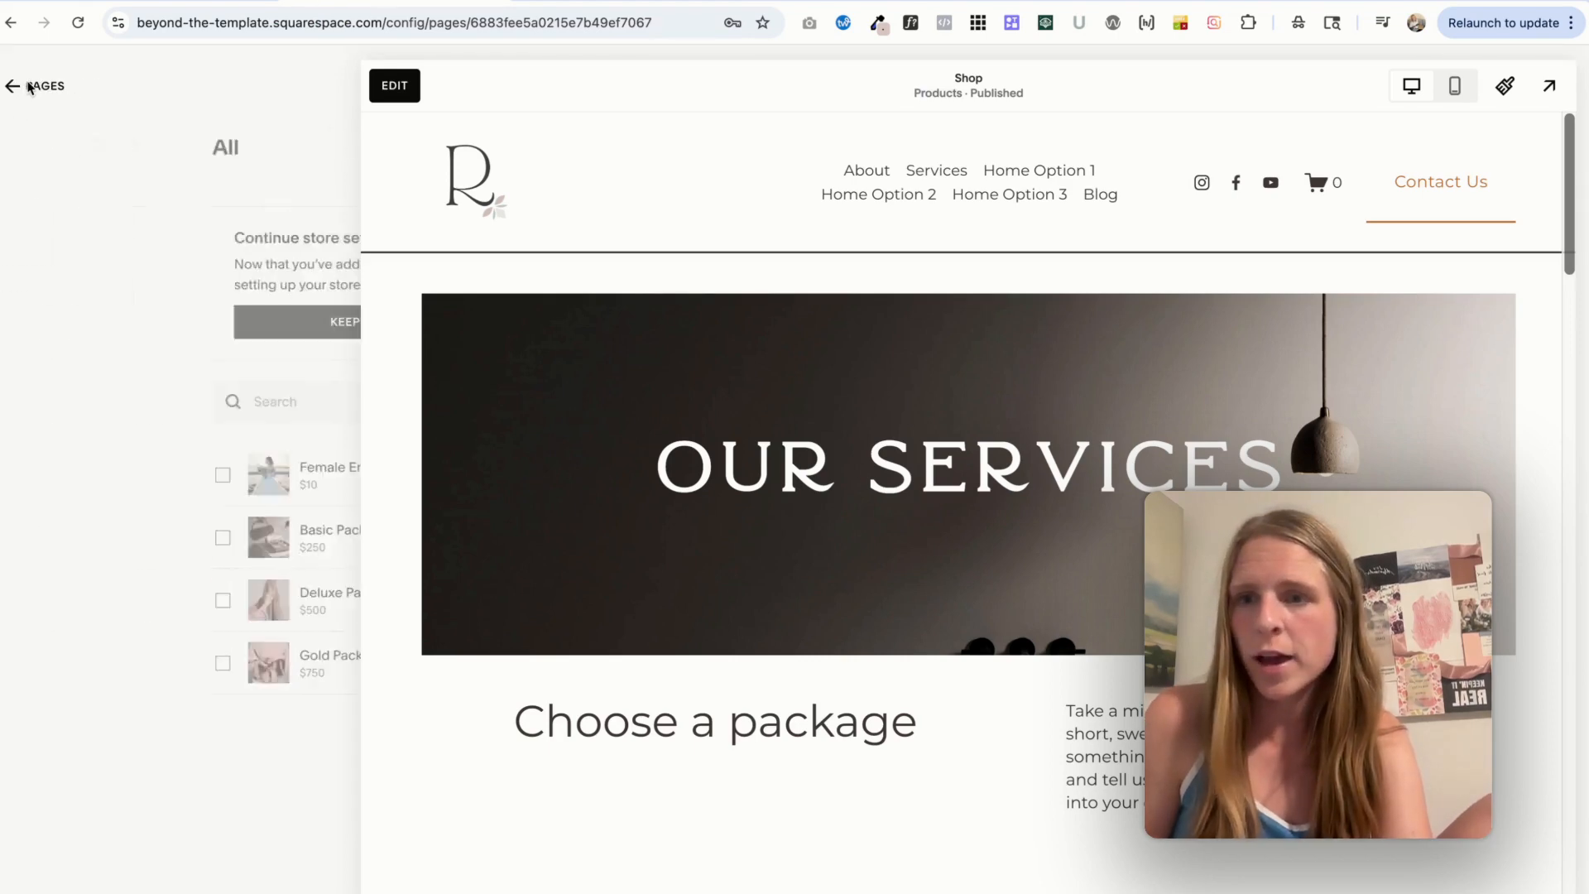
click(19, 88)
click(17, 88)
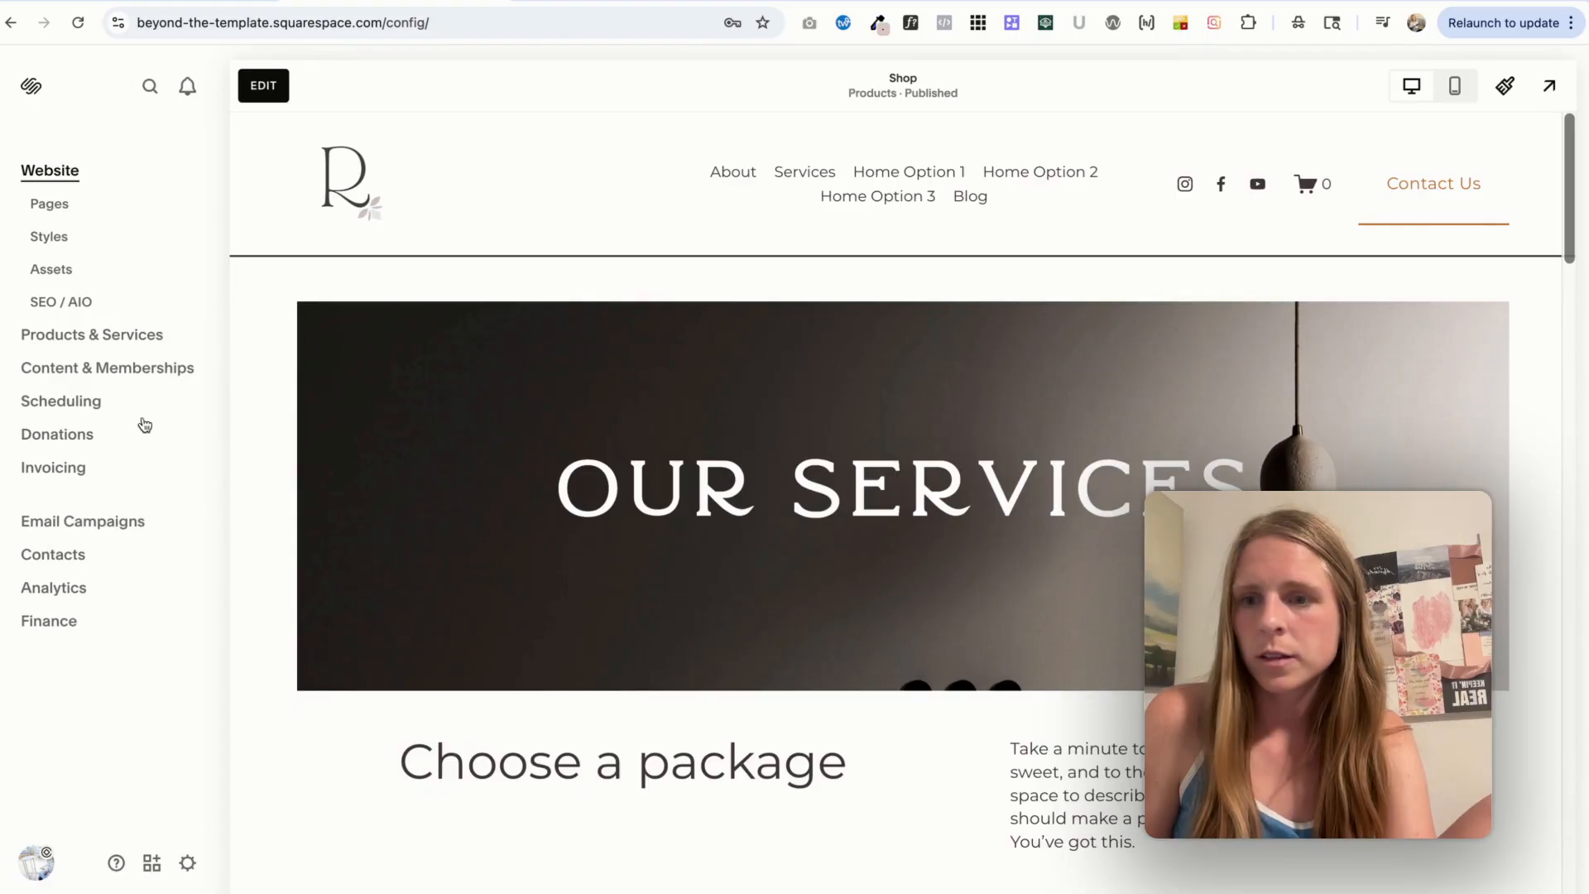
click(118, 336)
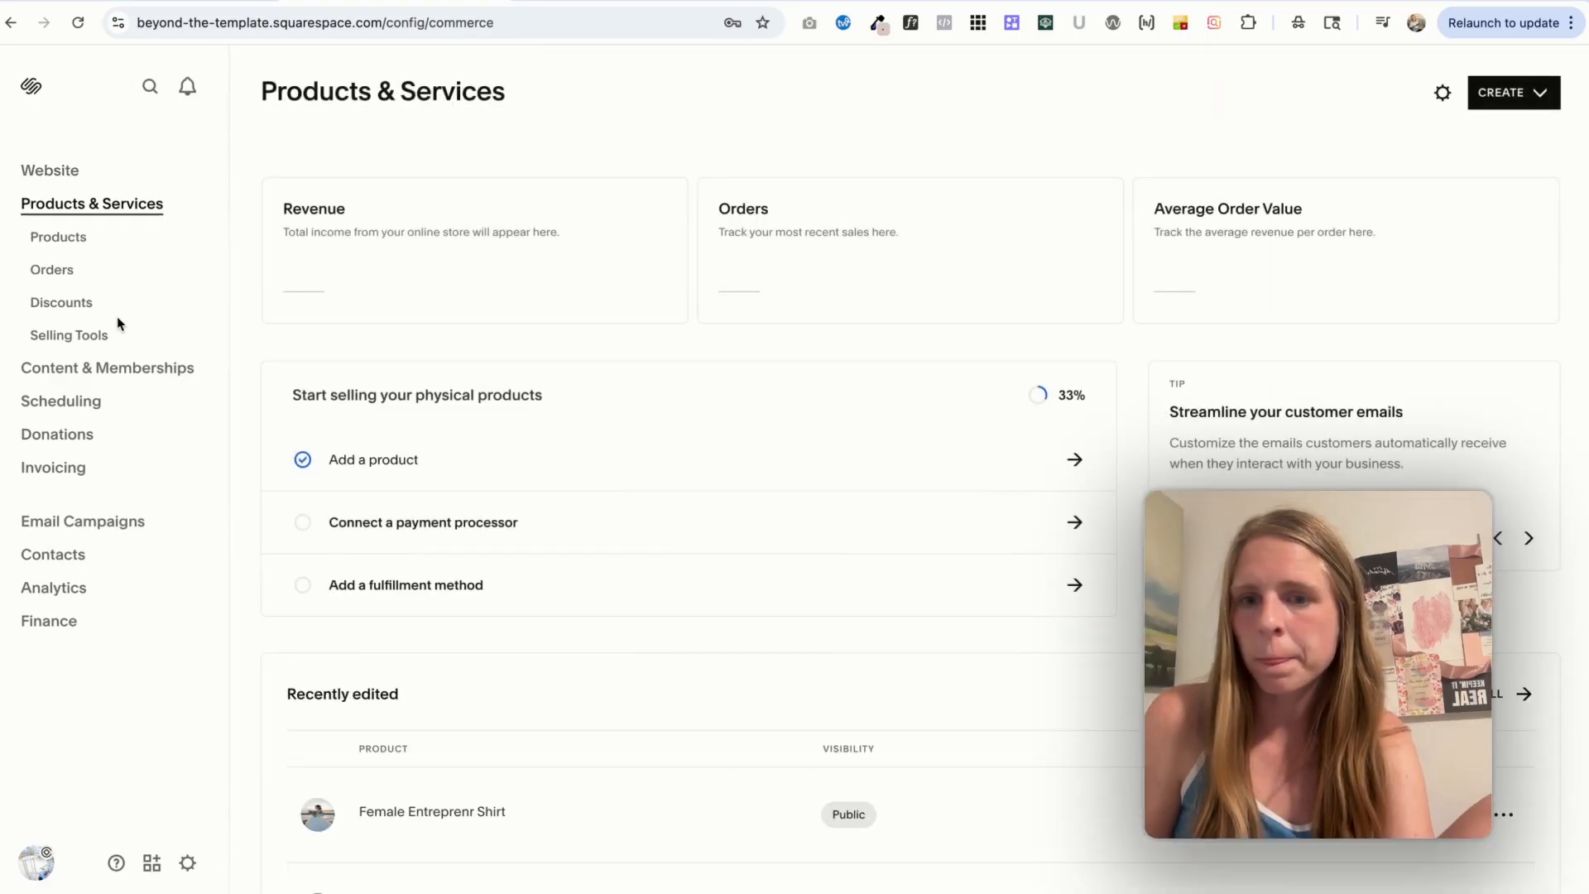
click(77, 242)
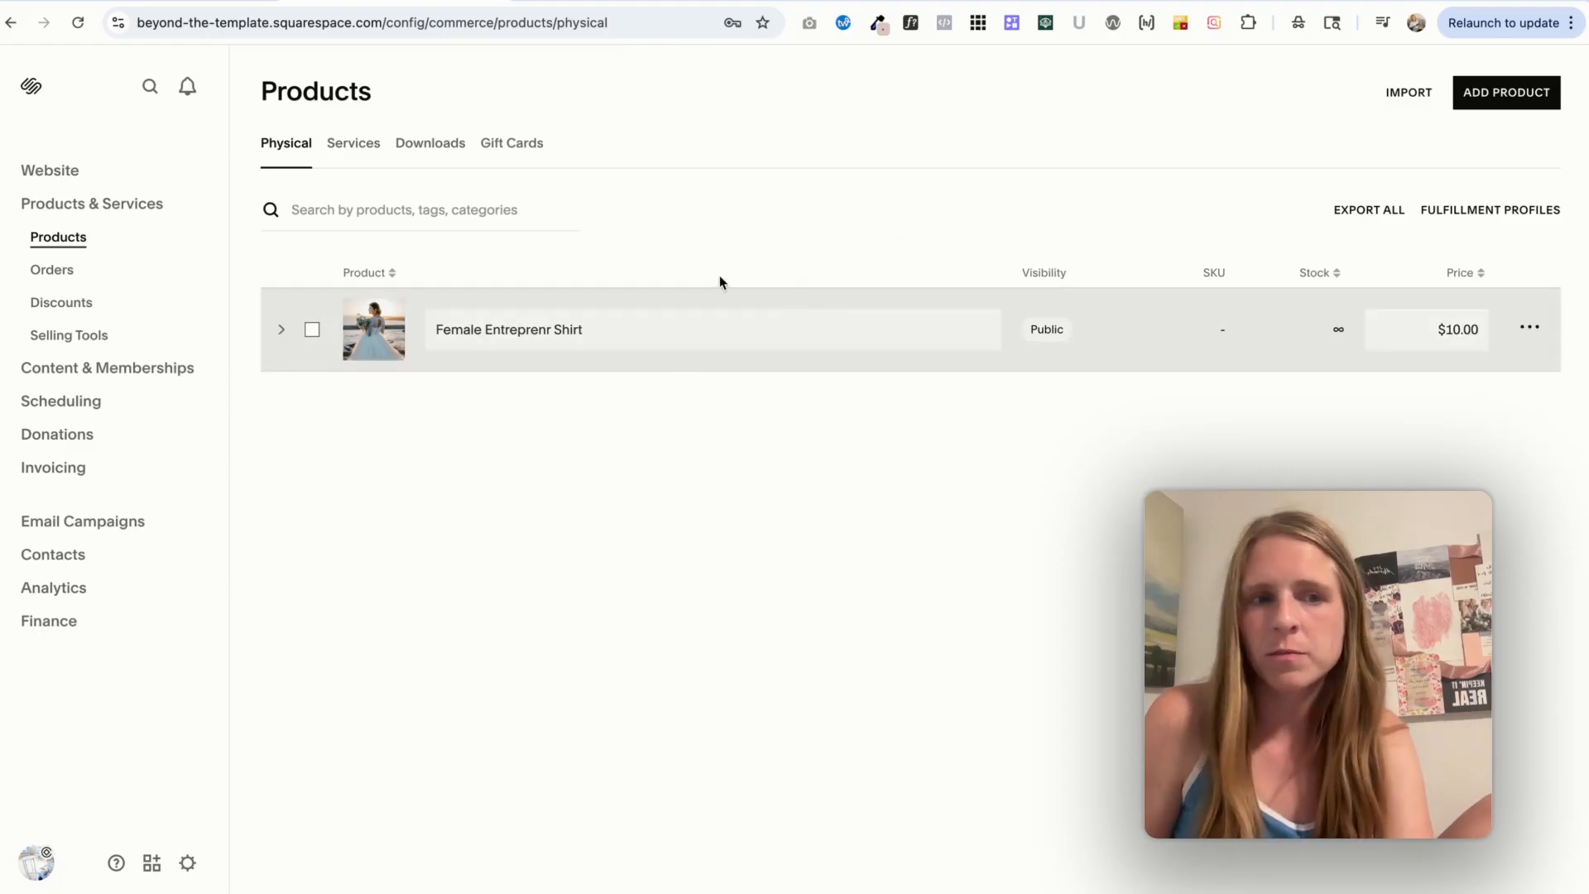
click(342, 145)
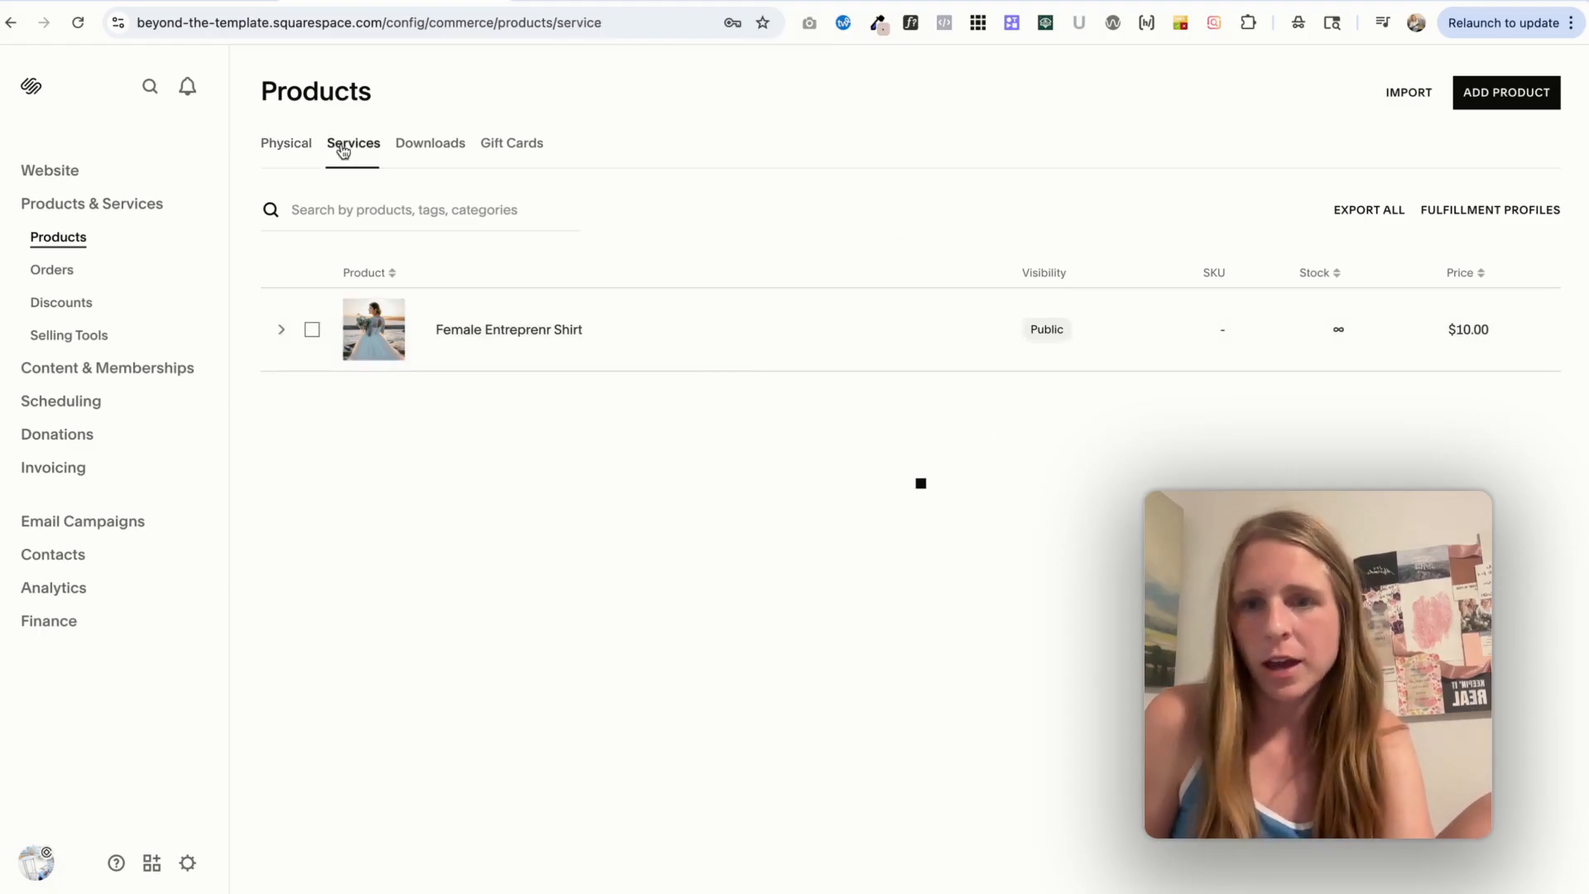
click(445, 145)
click(509, 146)
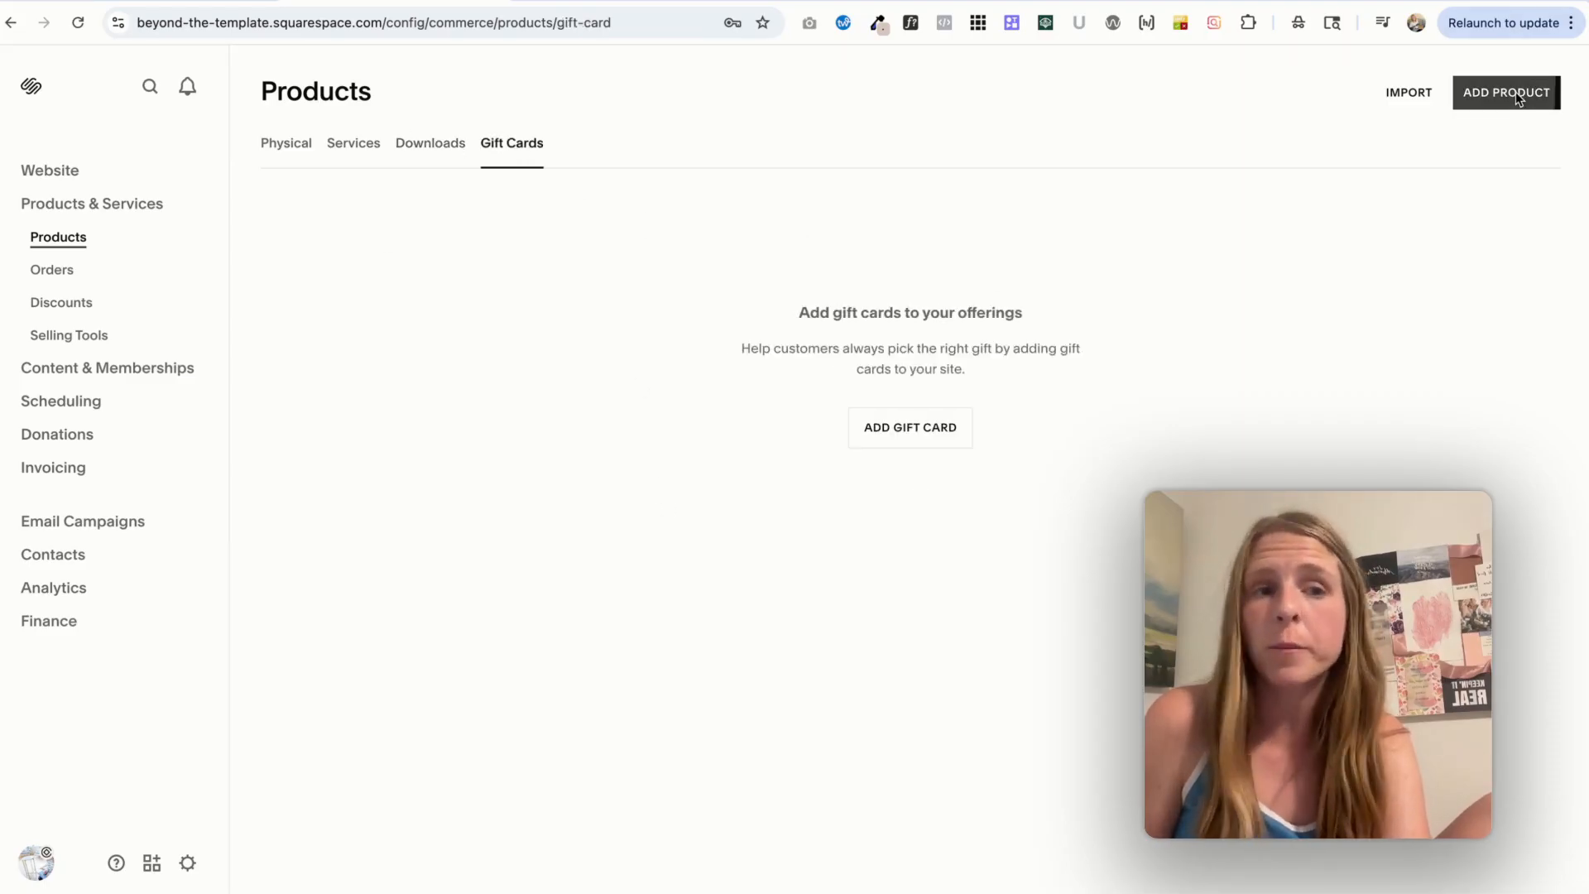
Check the Orders page, and start a new discount to examine its percent-off trigger, offer and limitation settings
click(62, 269)
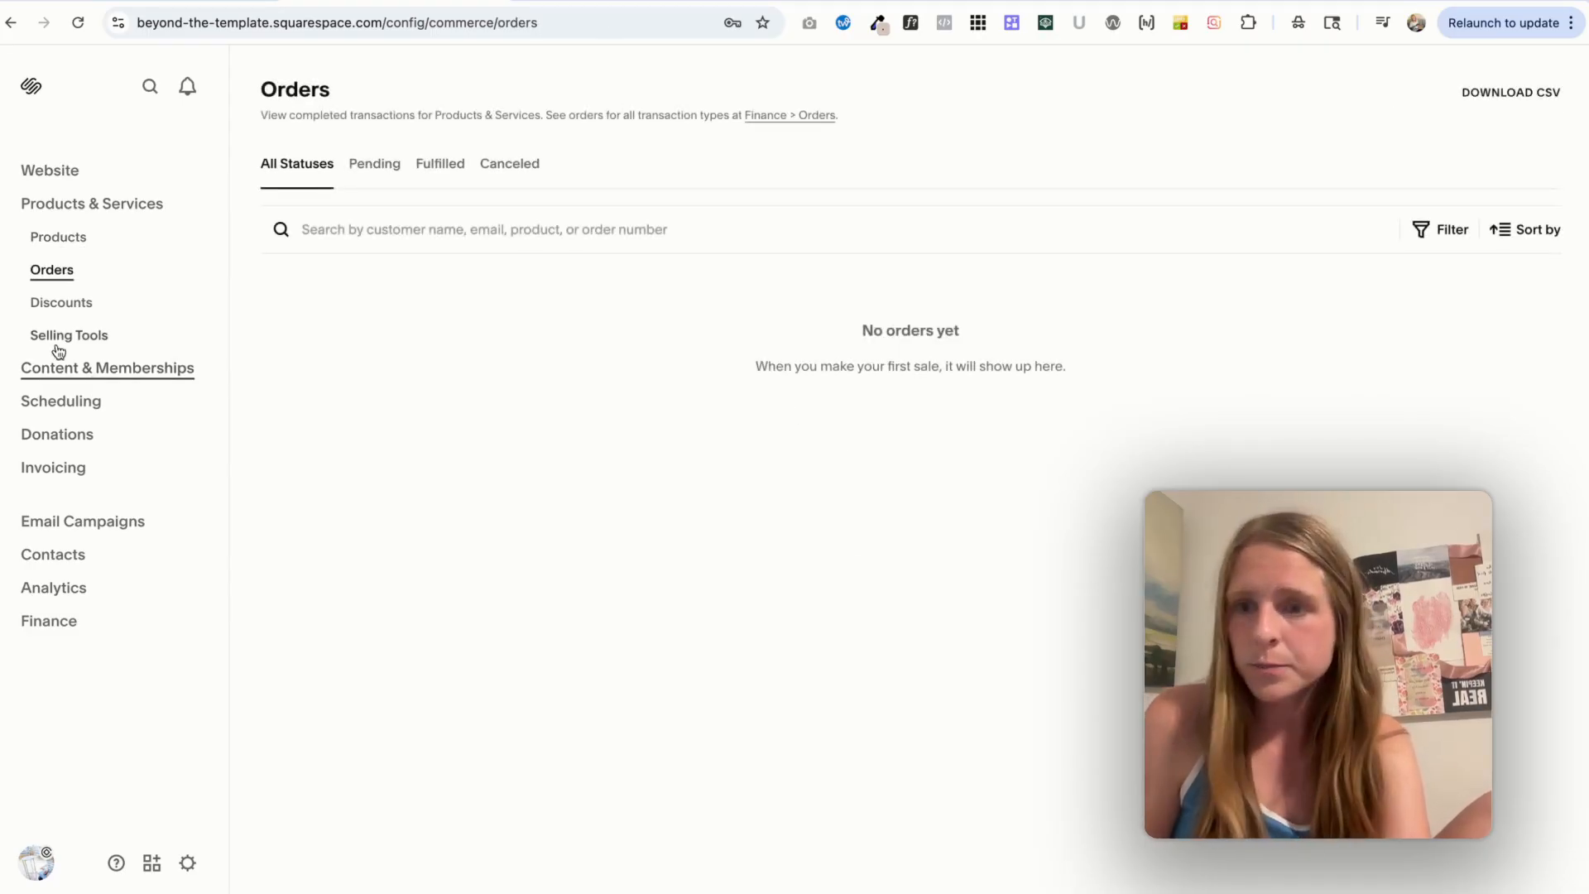
click(63, 304)
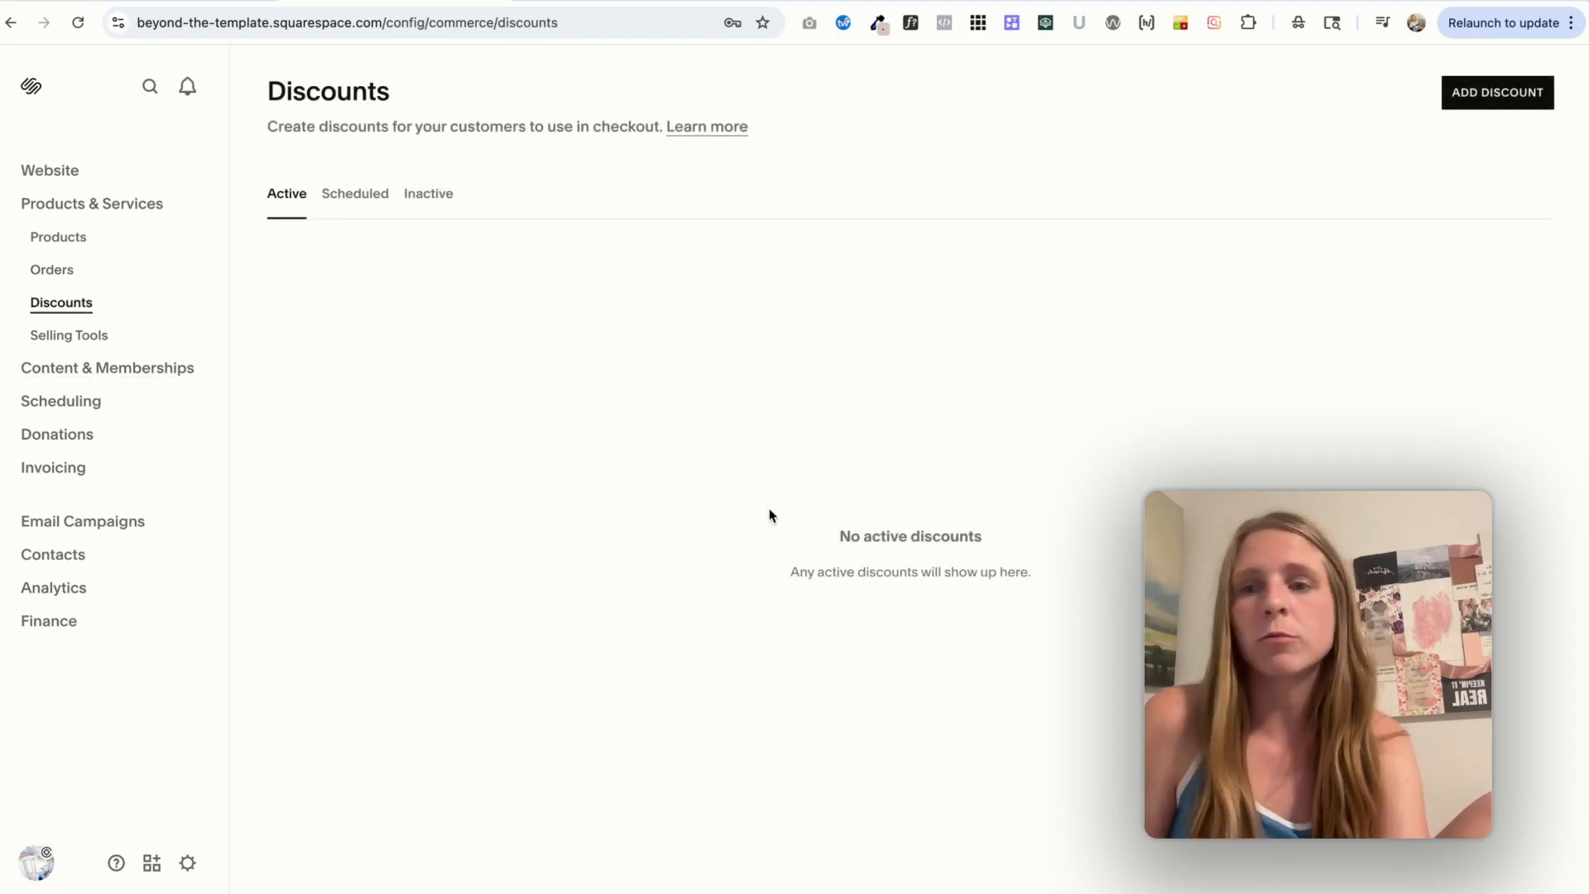
click(1450, 96)
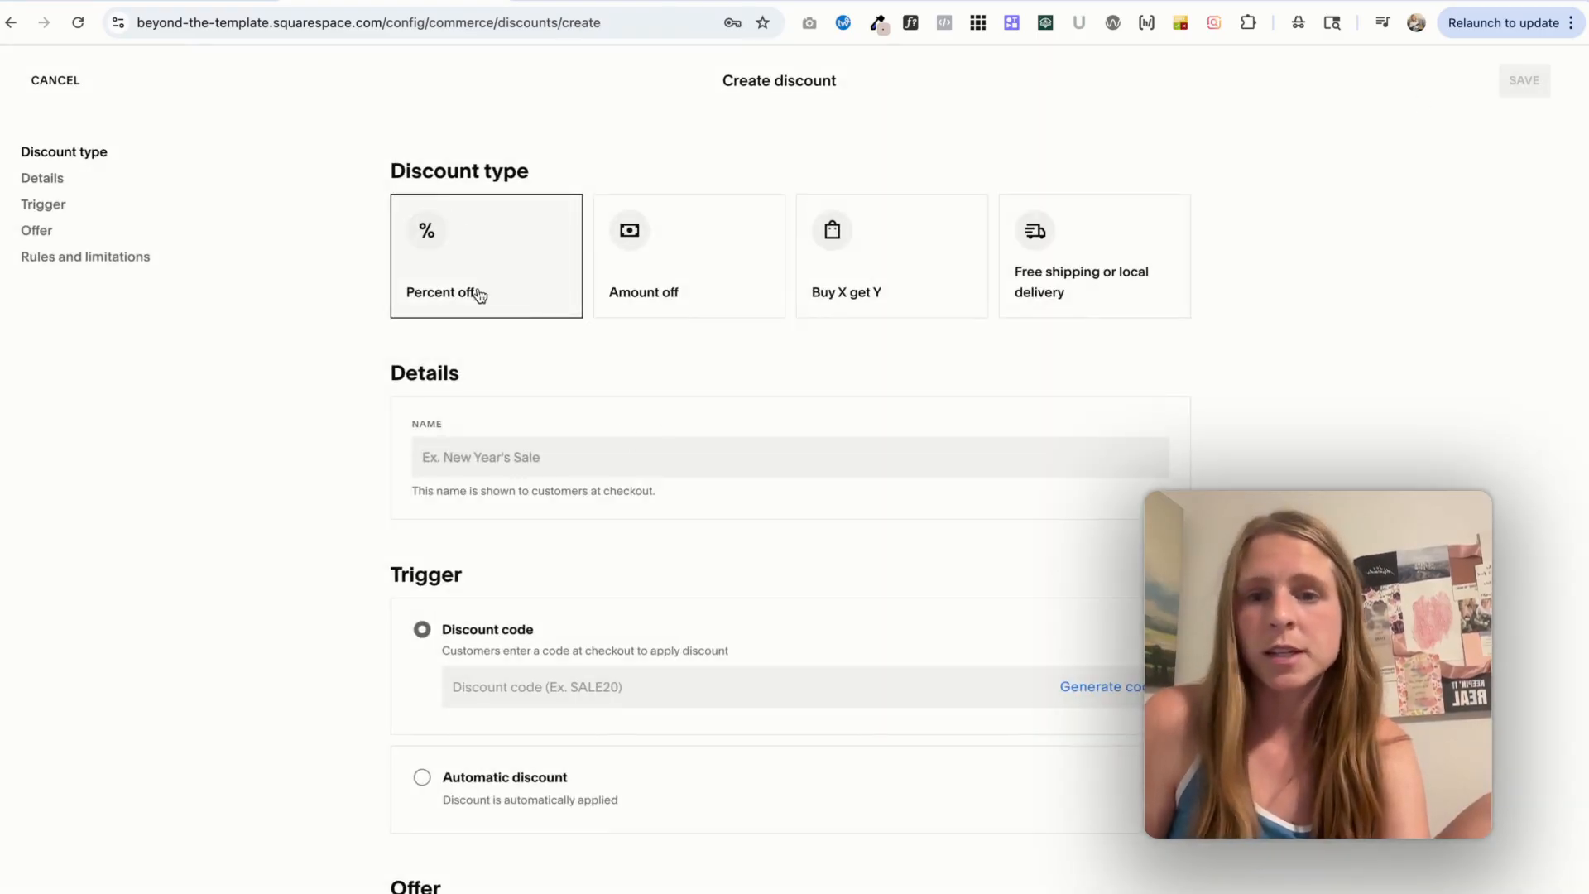
scroll(592, 460, down, 5)
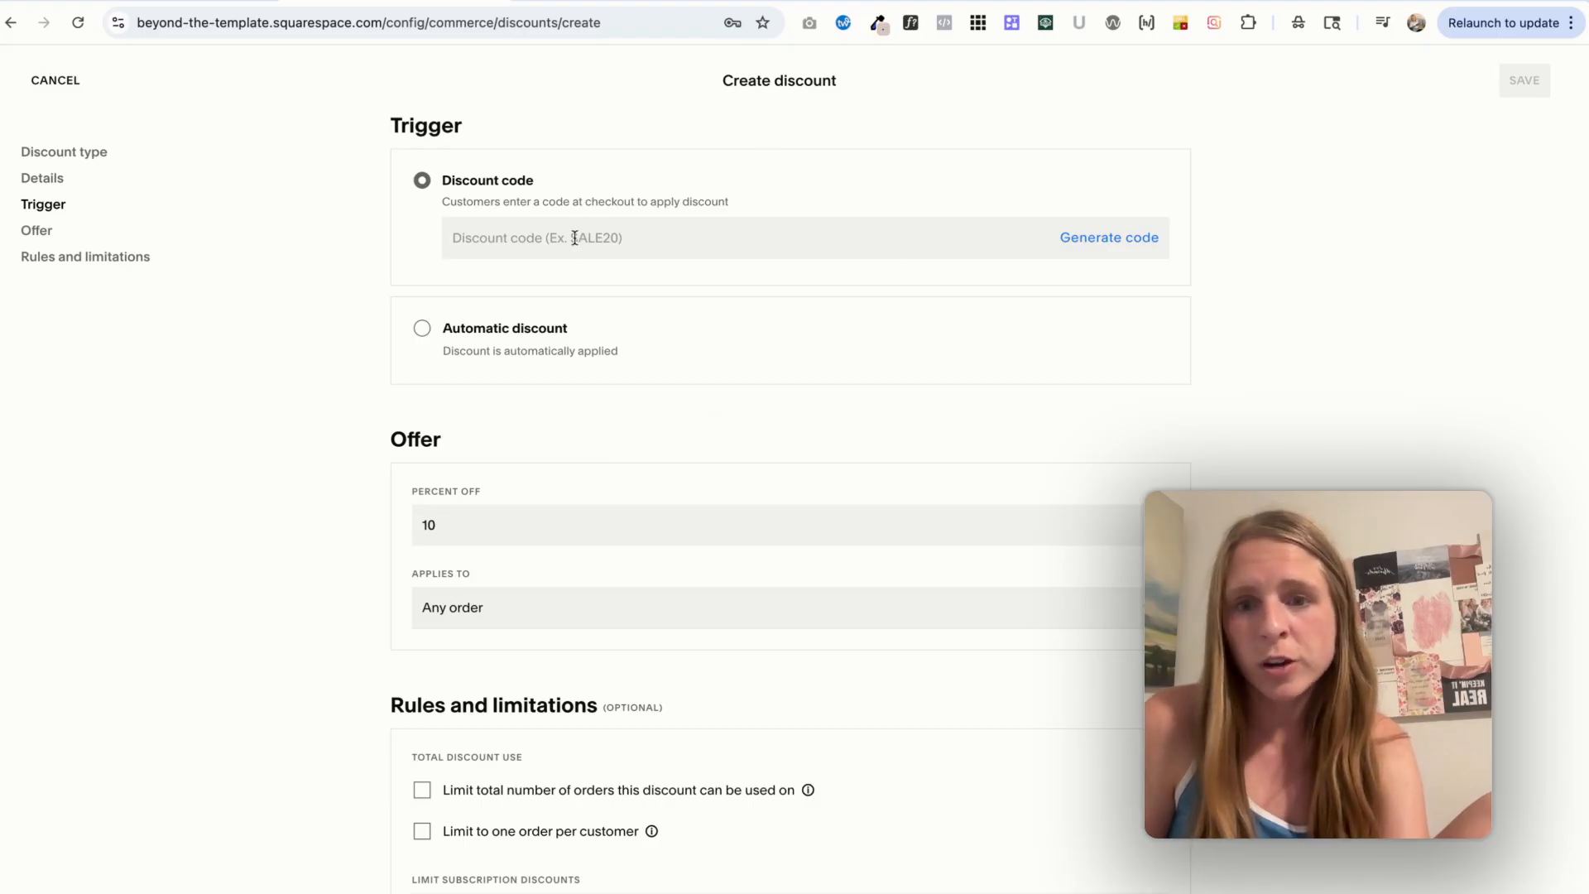
scroll(584, 468, down, 2)
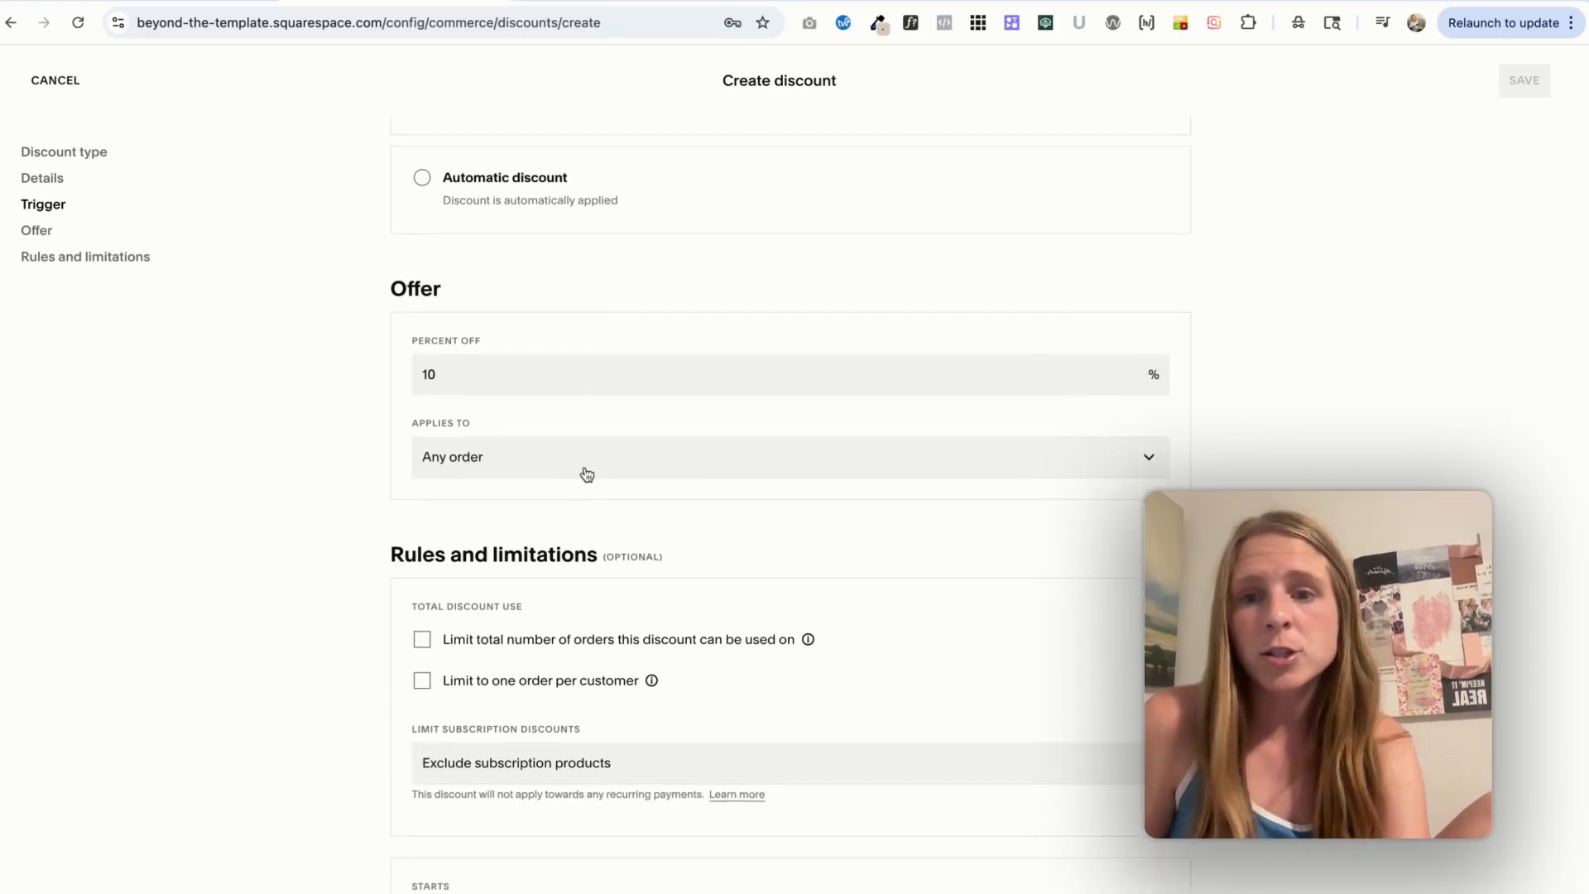
scroll(584, 467, down, 2)
scroll(585, 464, up, 10)
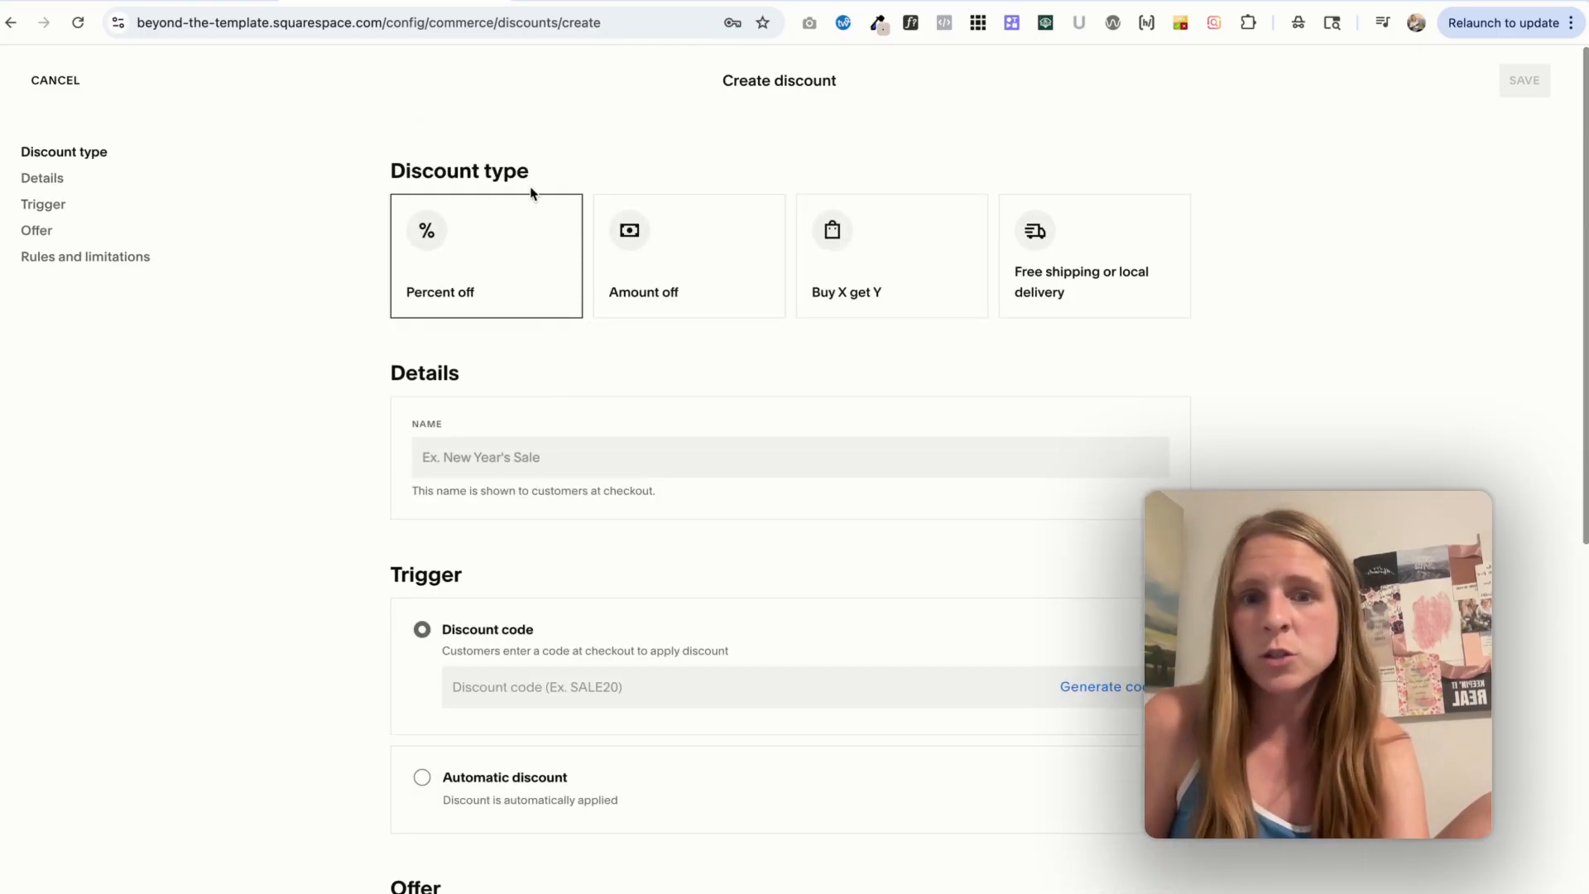
Try the Amount off discount type, view its trigger and offer settings, and discard the new discount
click(641, 254)
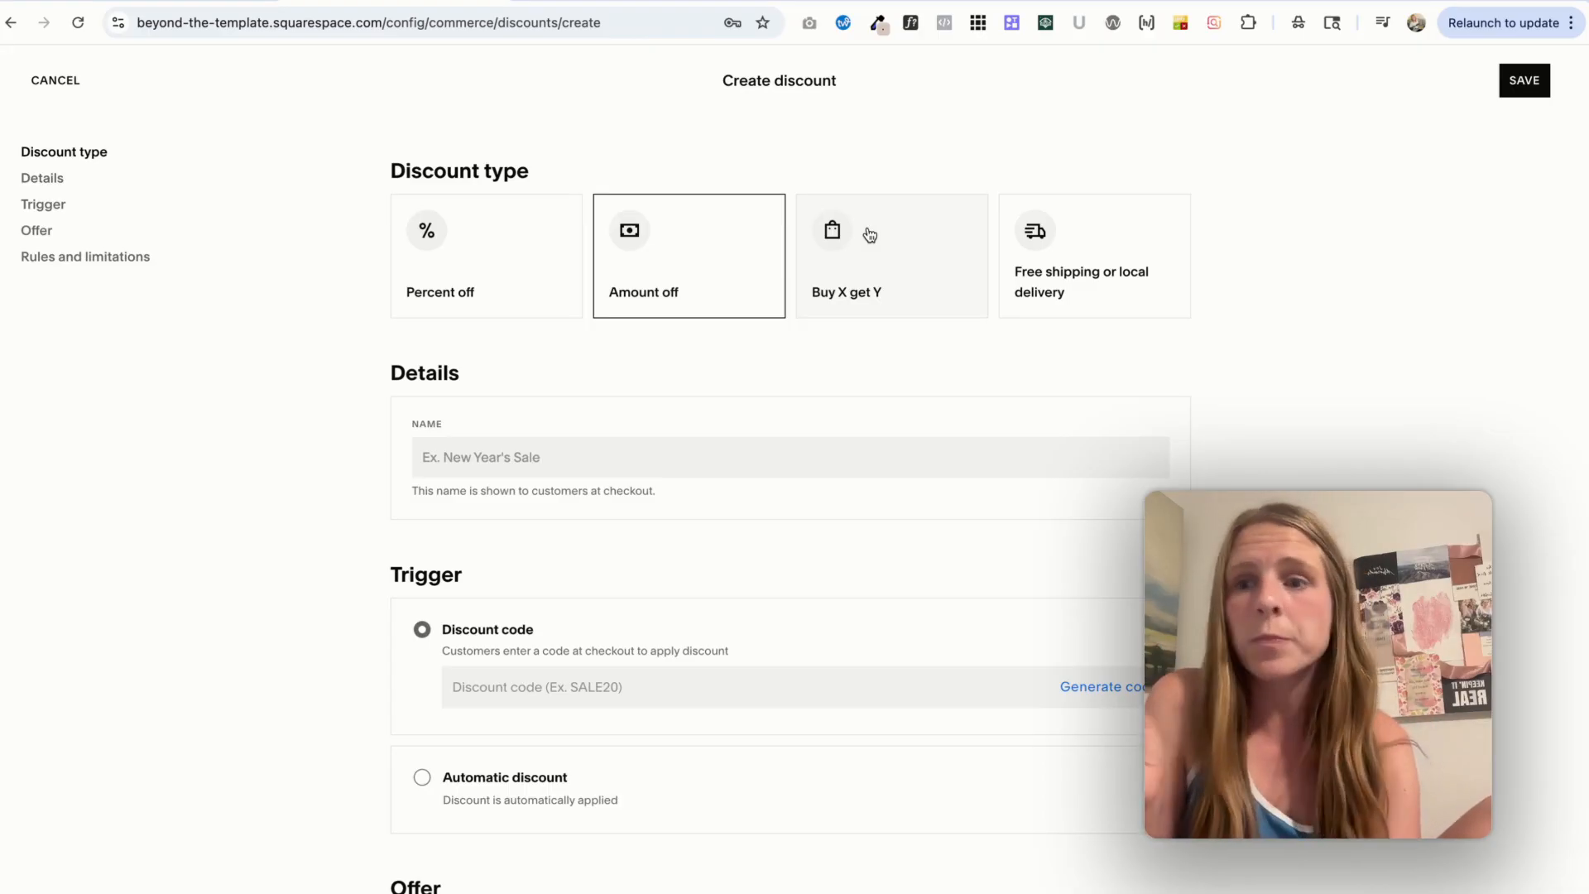
click(48, 207)
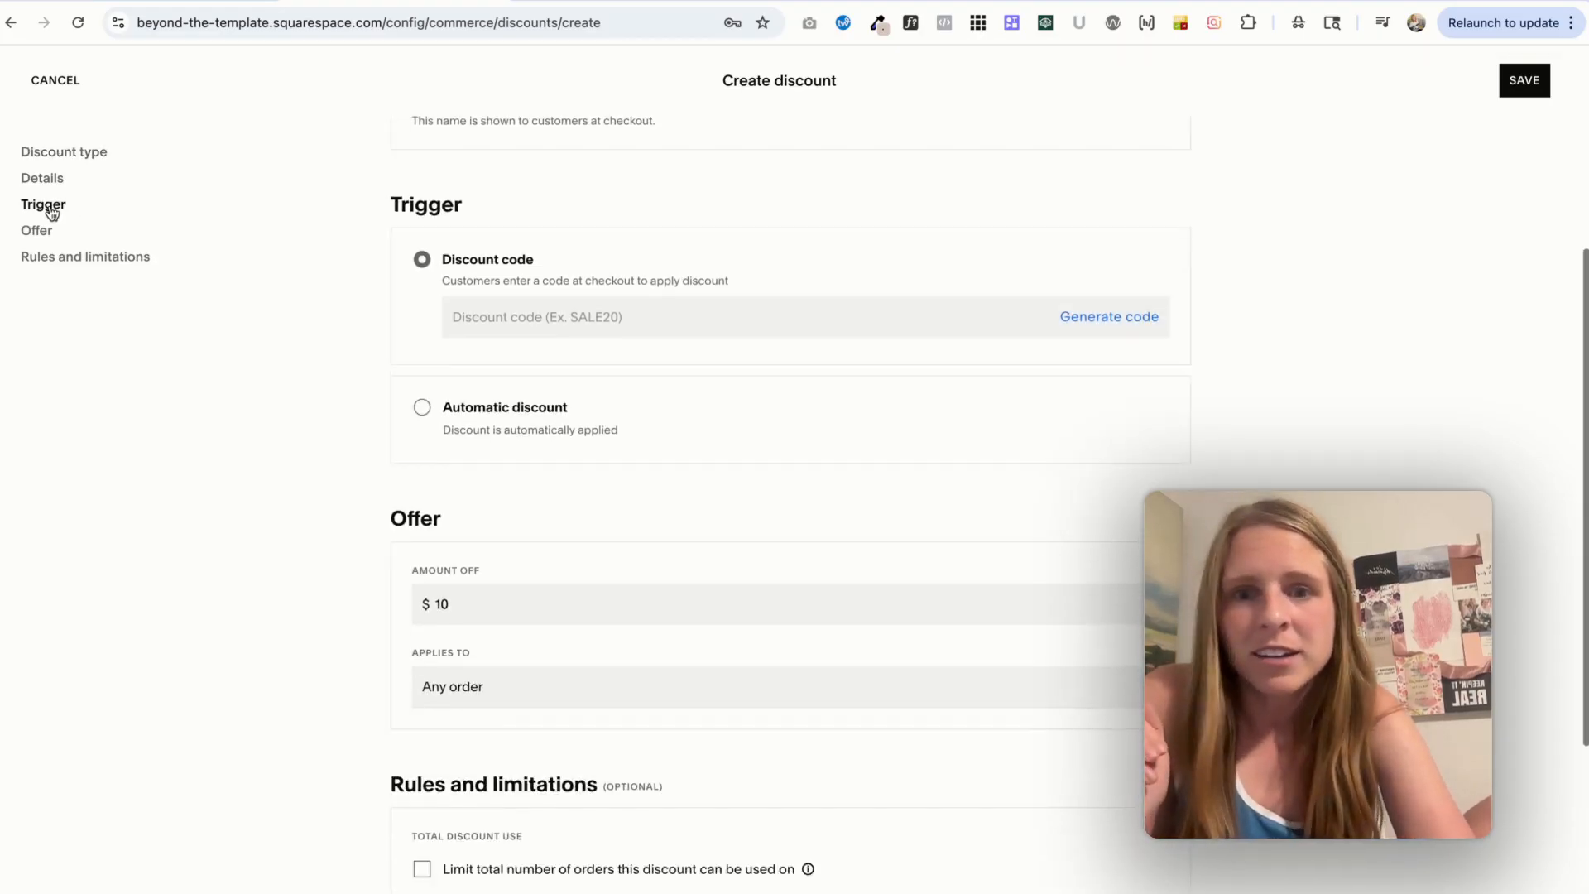
click(43, 76)
click(927, 544)
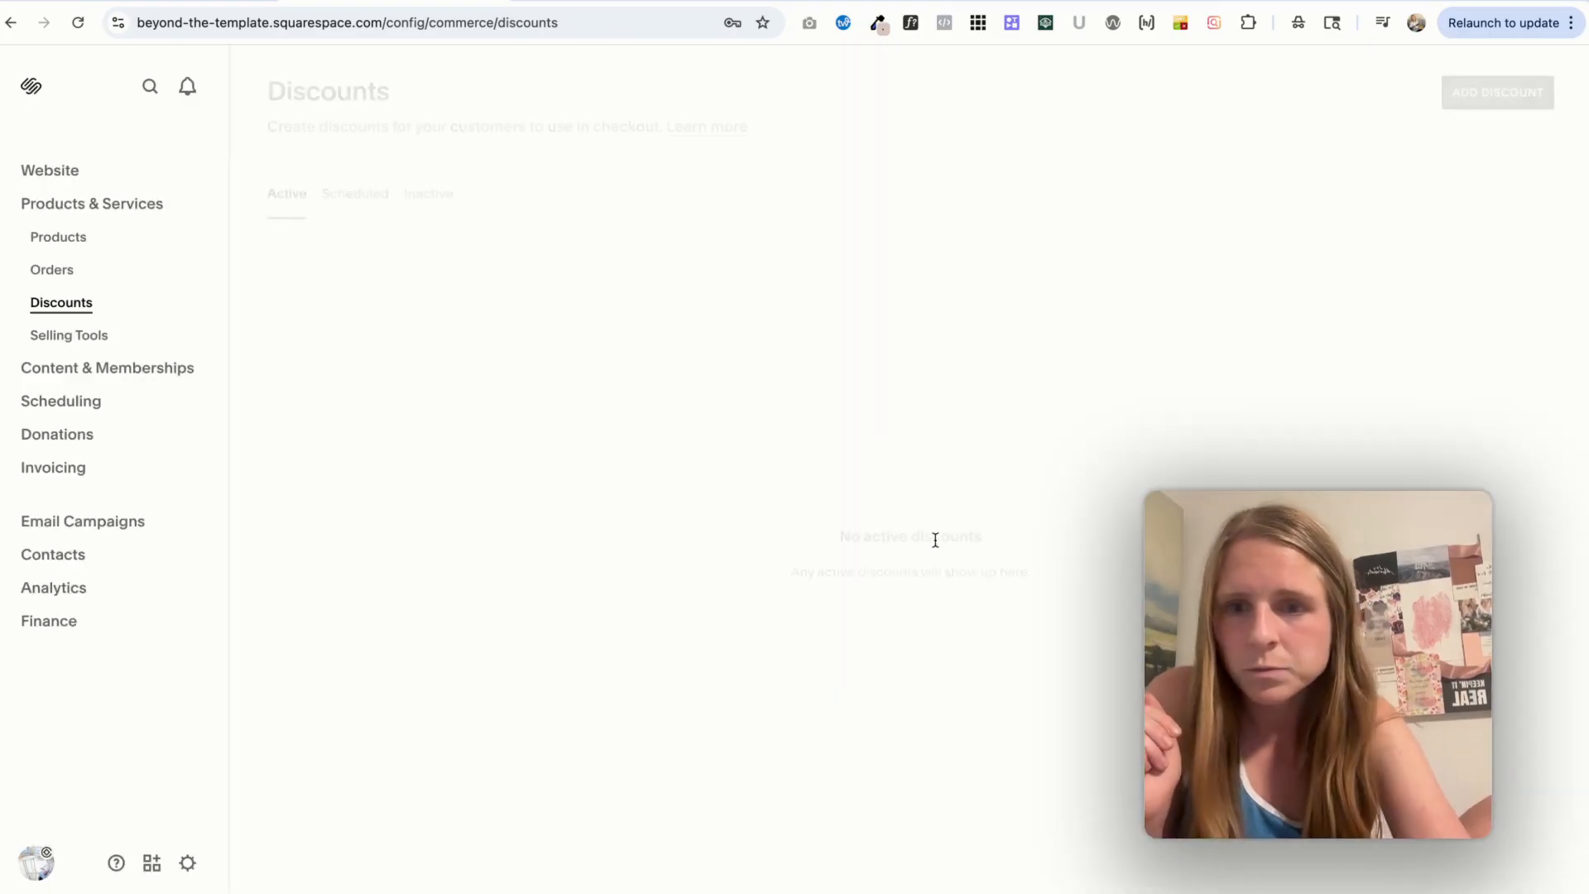
Examine the Selling Tools for more ways to sell, managing the storefront and tracking sales
click(90, 338)
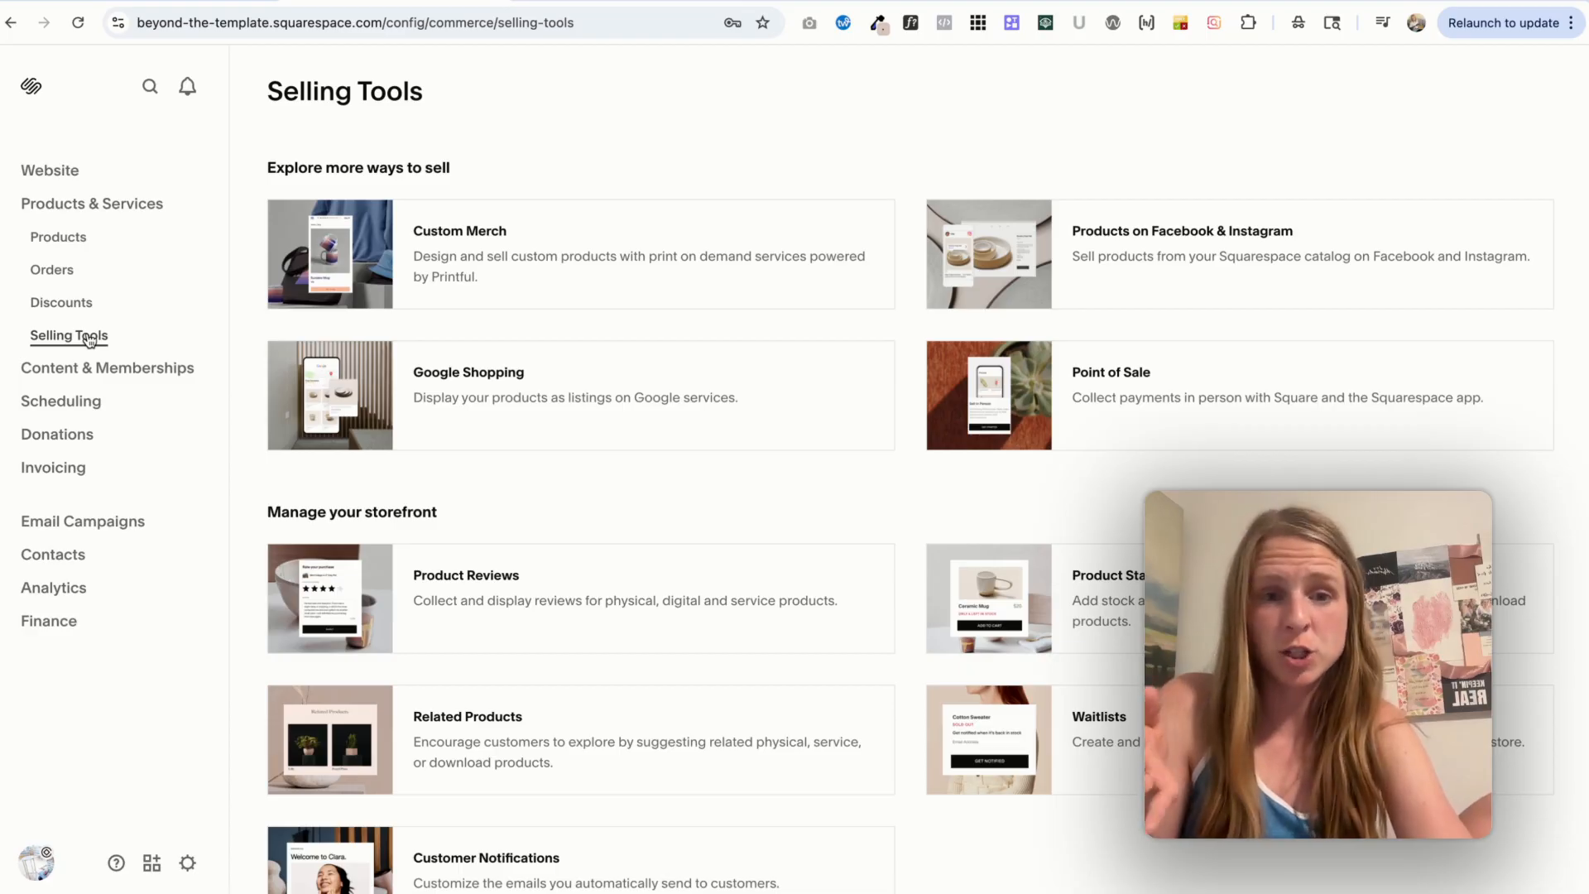
scroll(761, 182, down, 1)
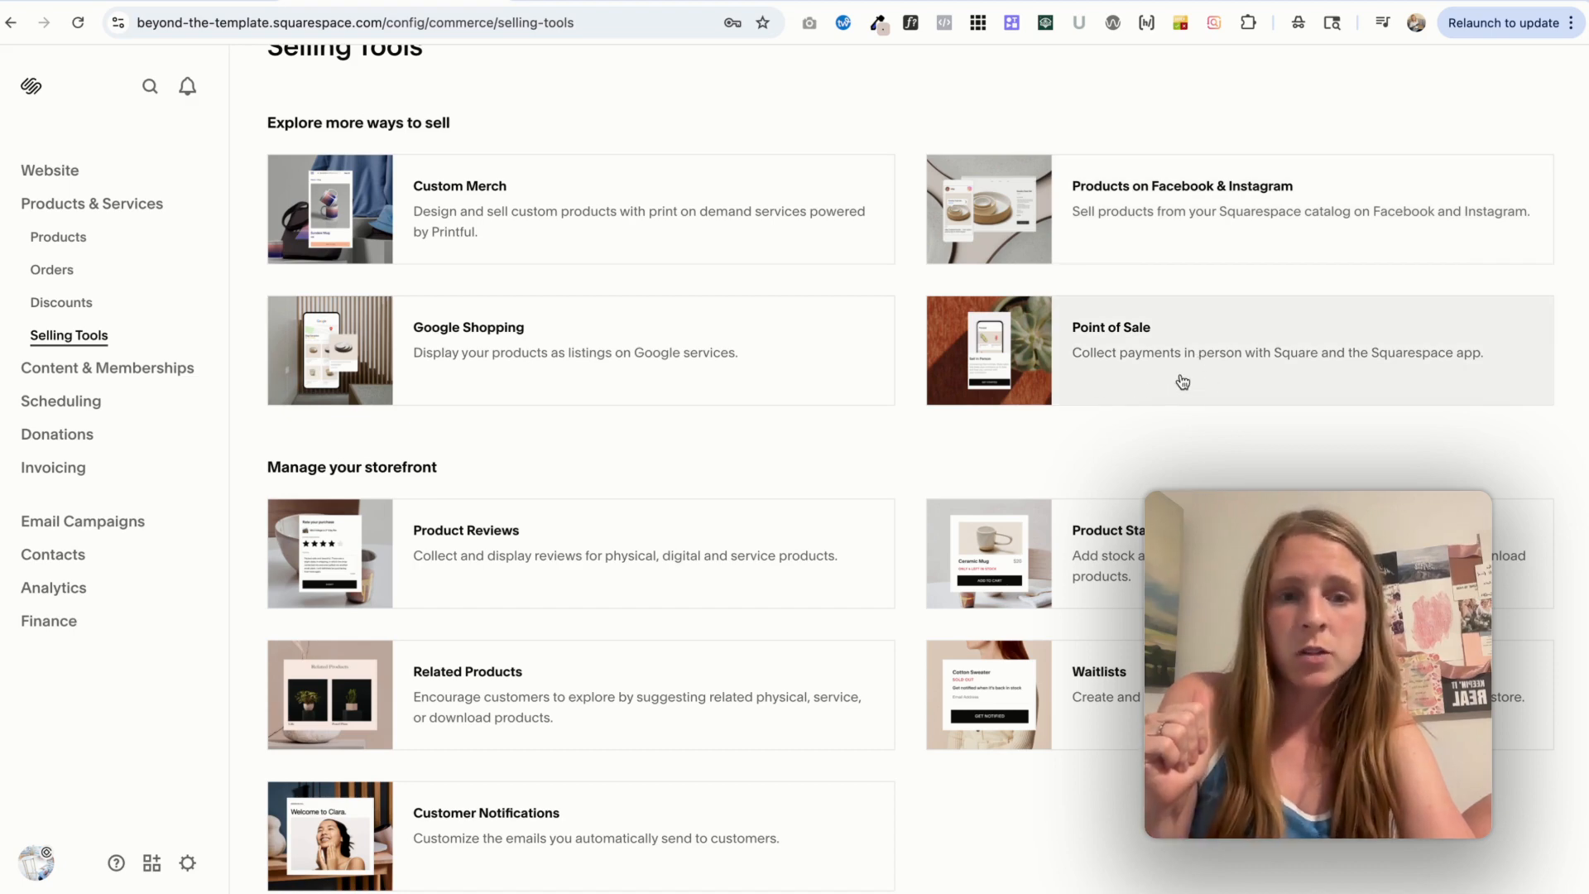
scroll(1181, 380, down, 5)
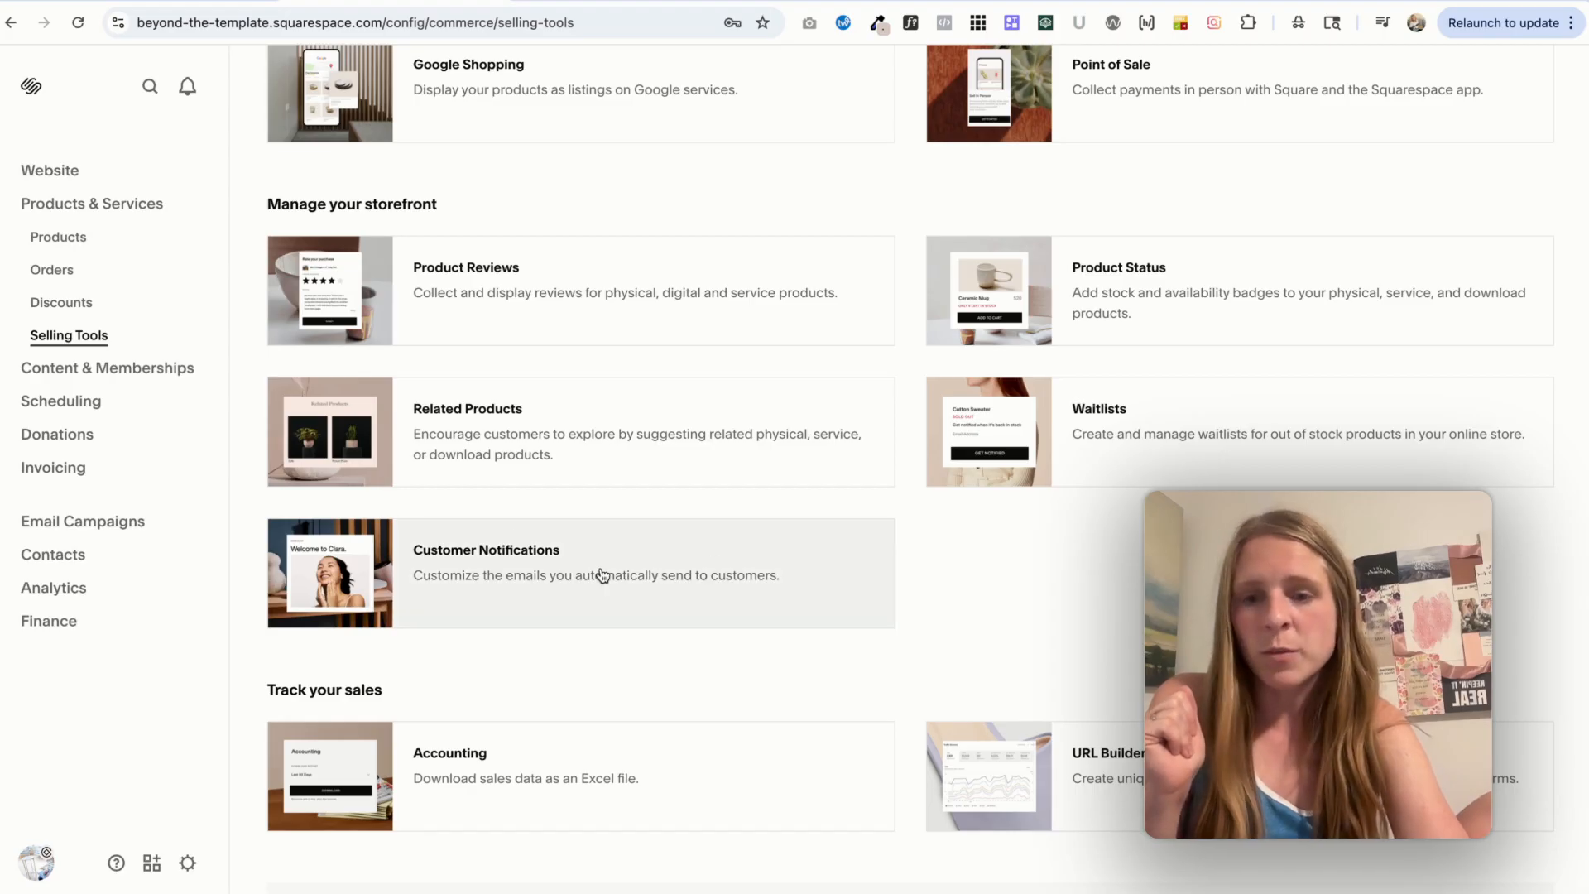
scroll(476, 572, down, 1)
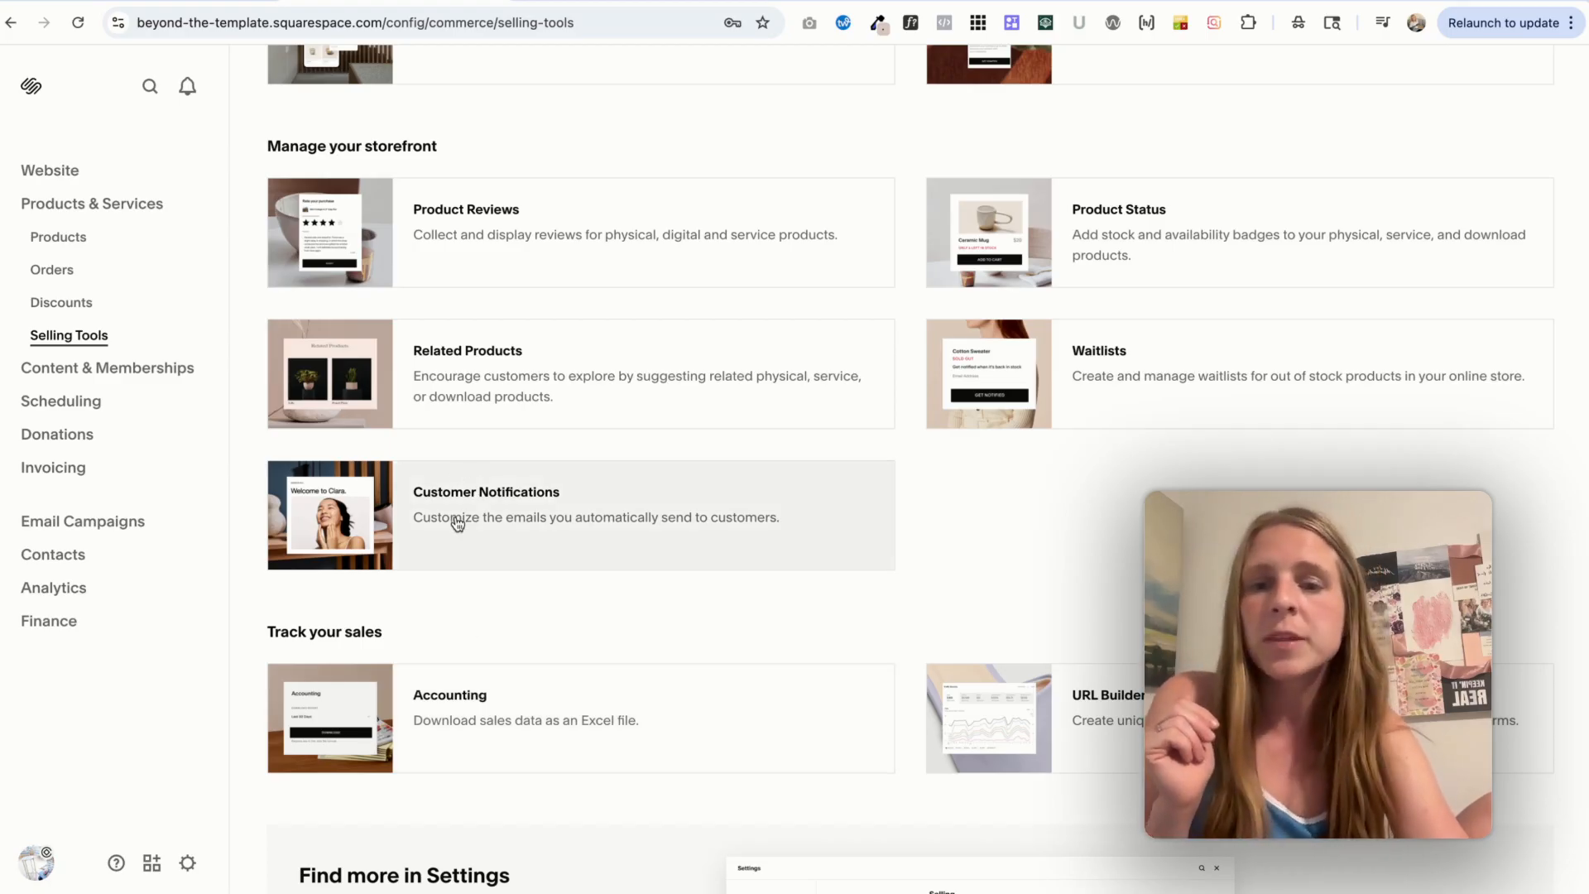
Look through the Global Email Styles settings under Customer Notifications and return without changes
click(455, 512)
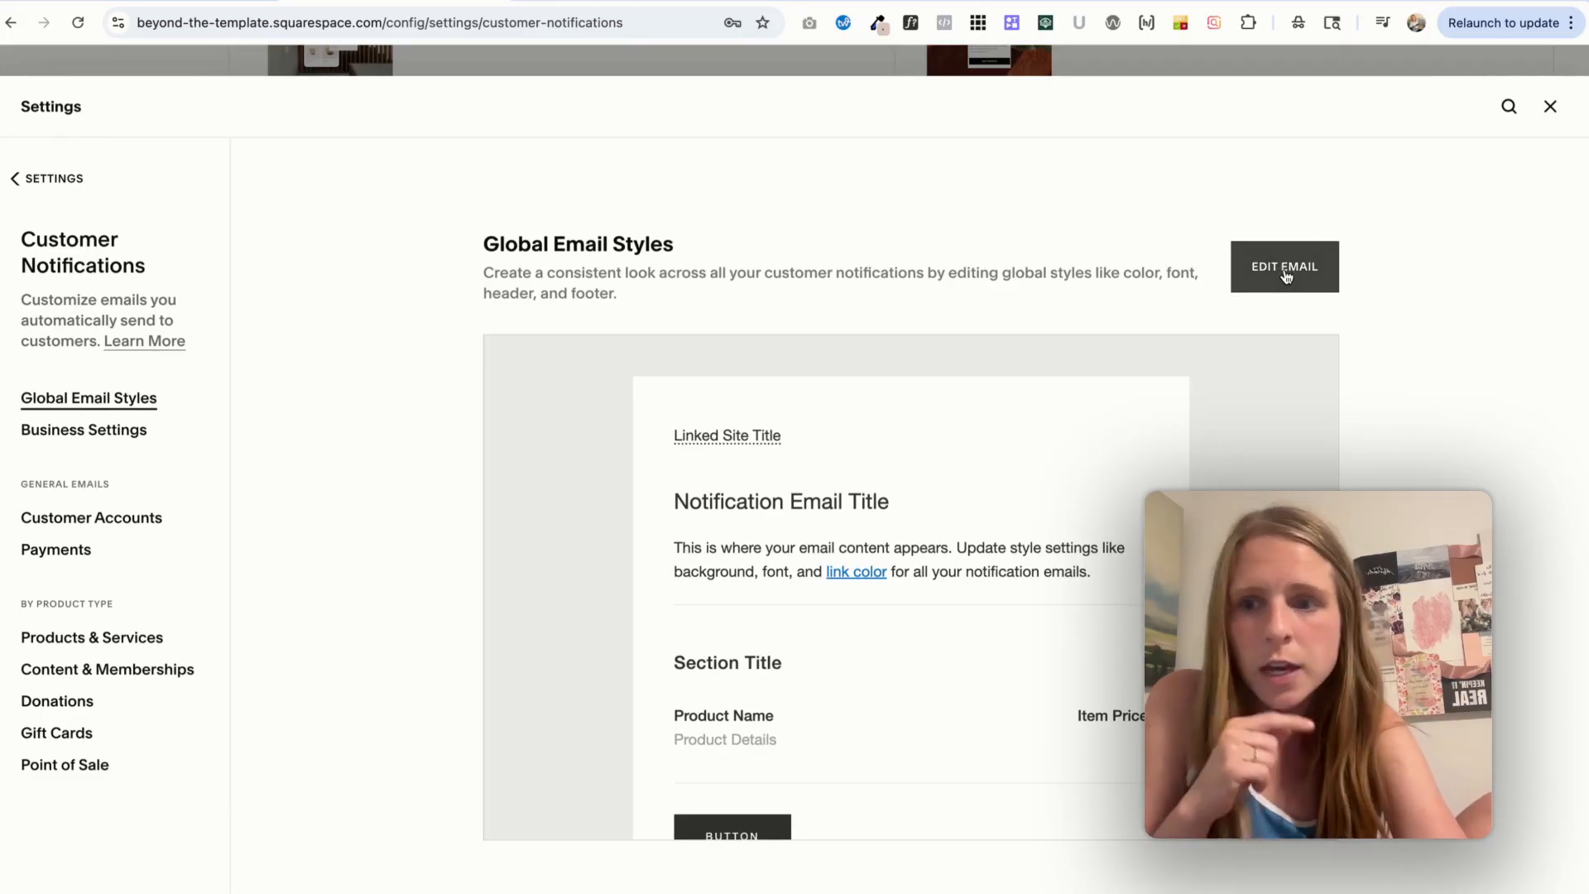
click(1284, 278)
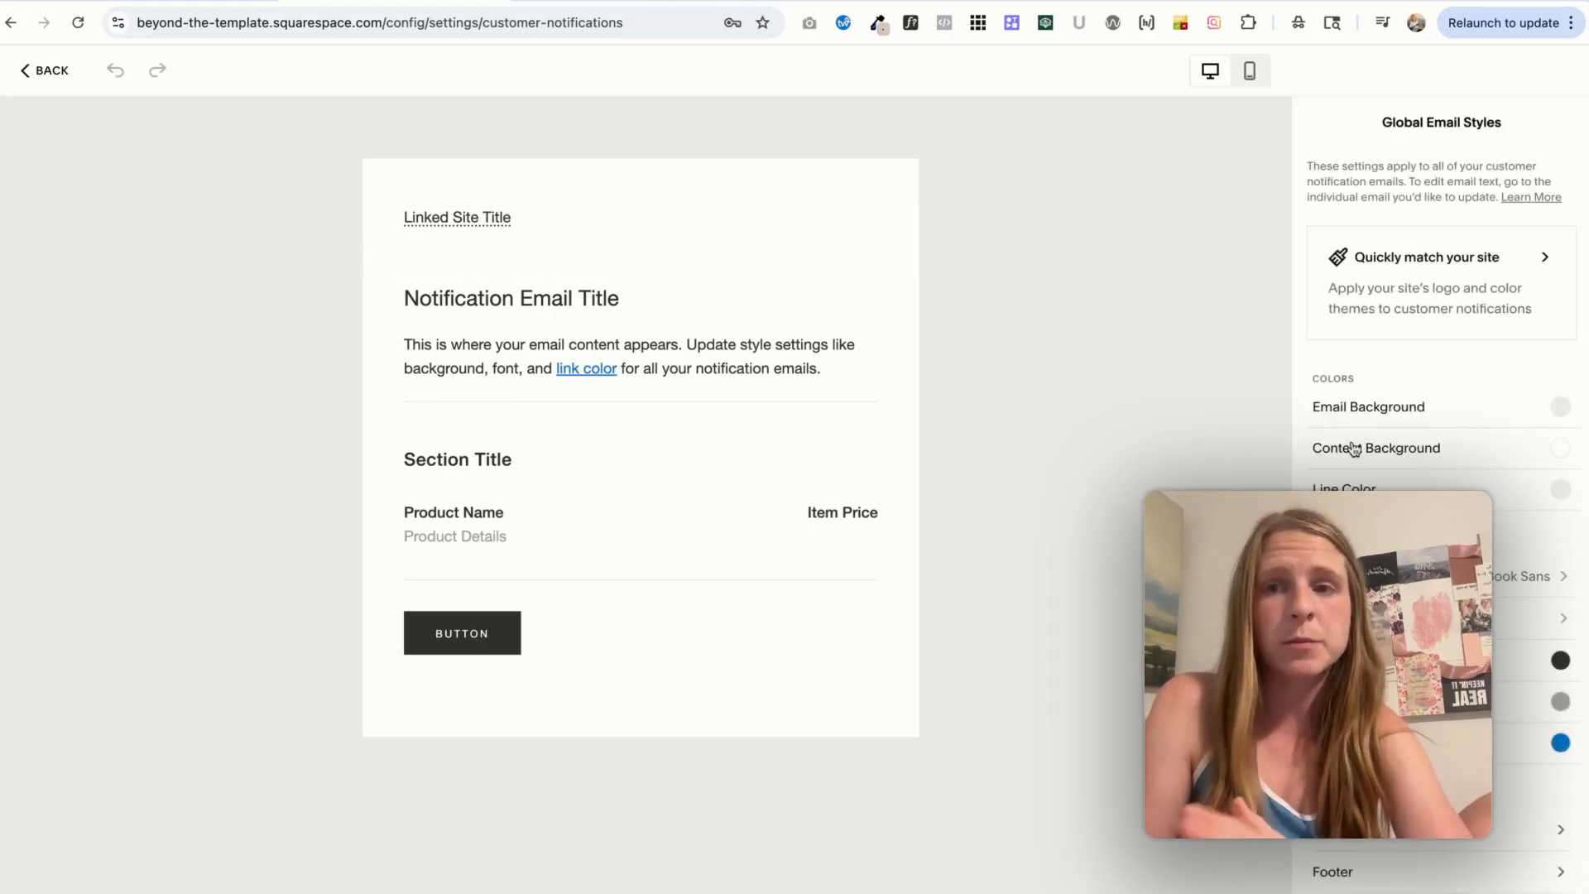
click(24, 70)
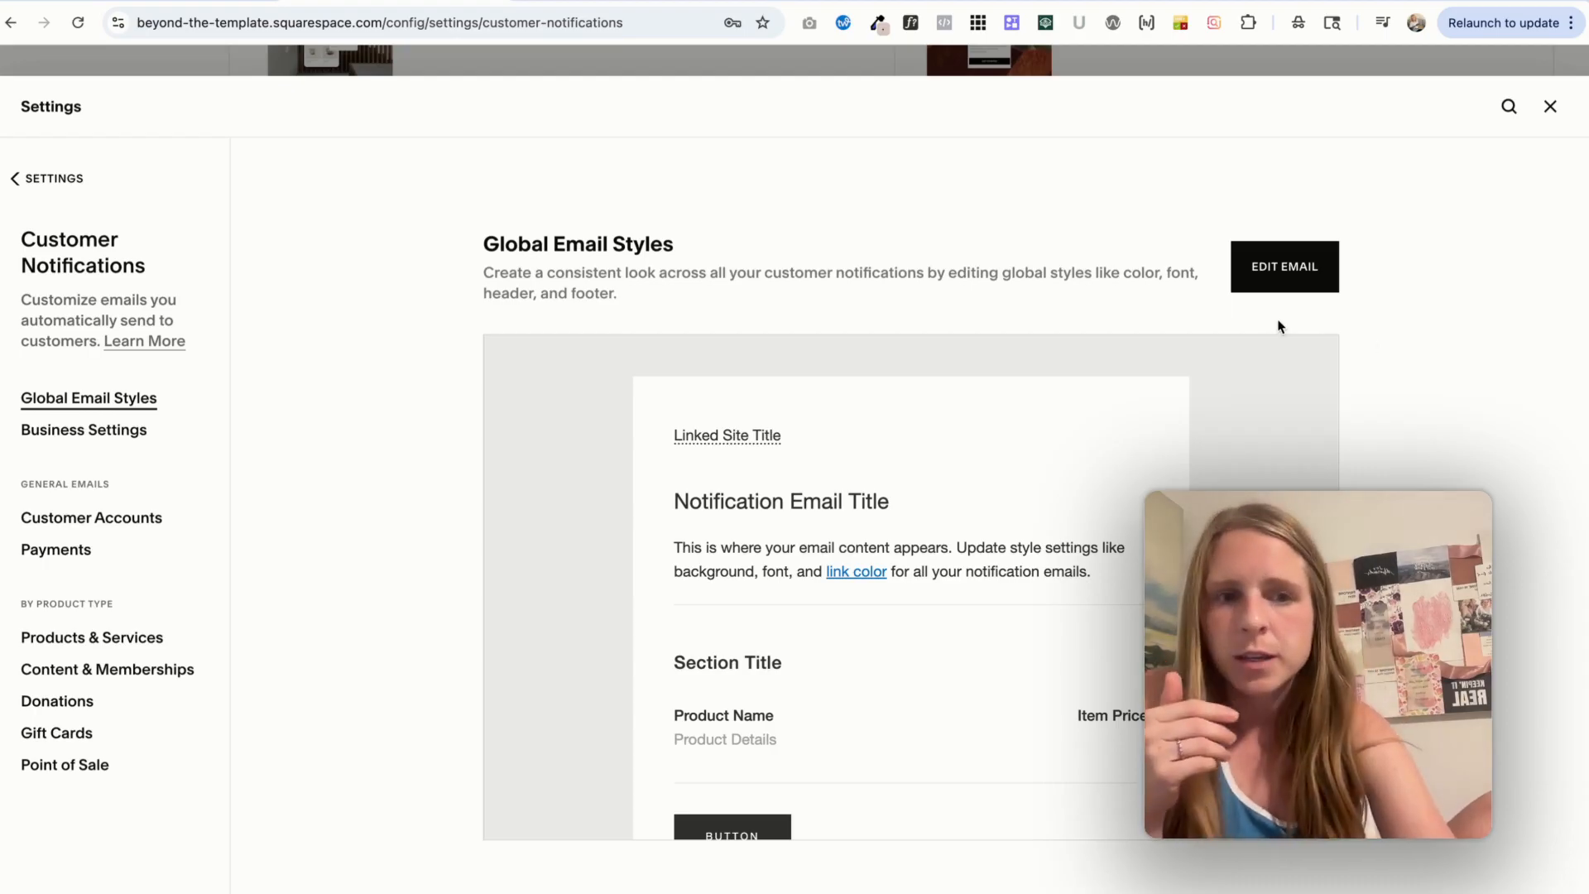
Reopen the Global Email Styles for editing and set the Email Background color to white
click(1287, 261)
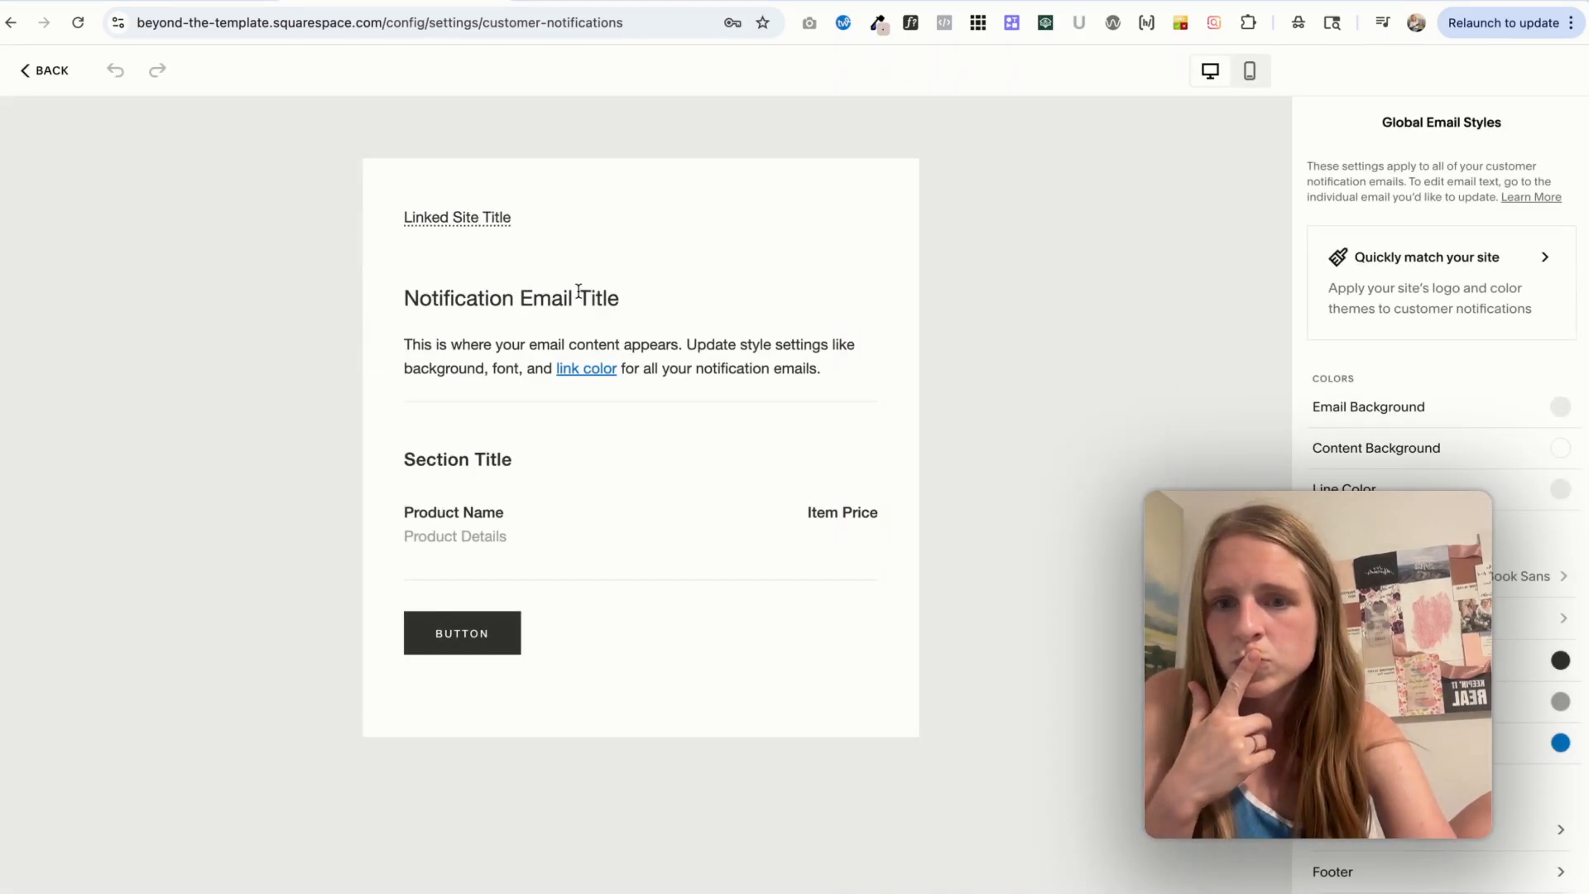
click(1561, 407)
click(1495, 546)
click(1429, 376)
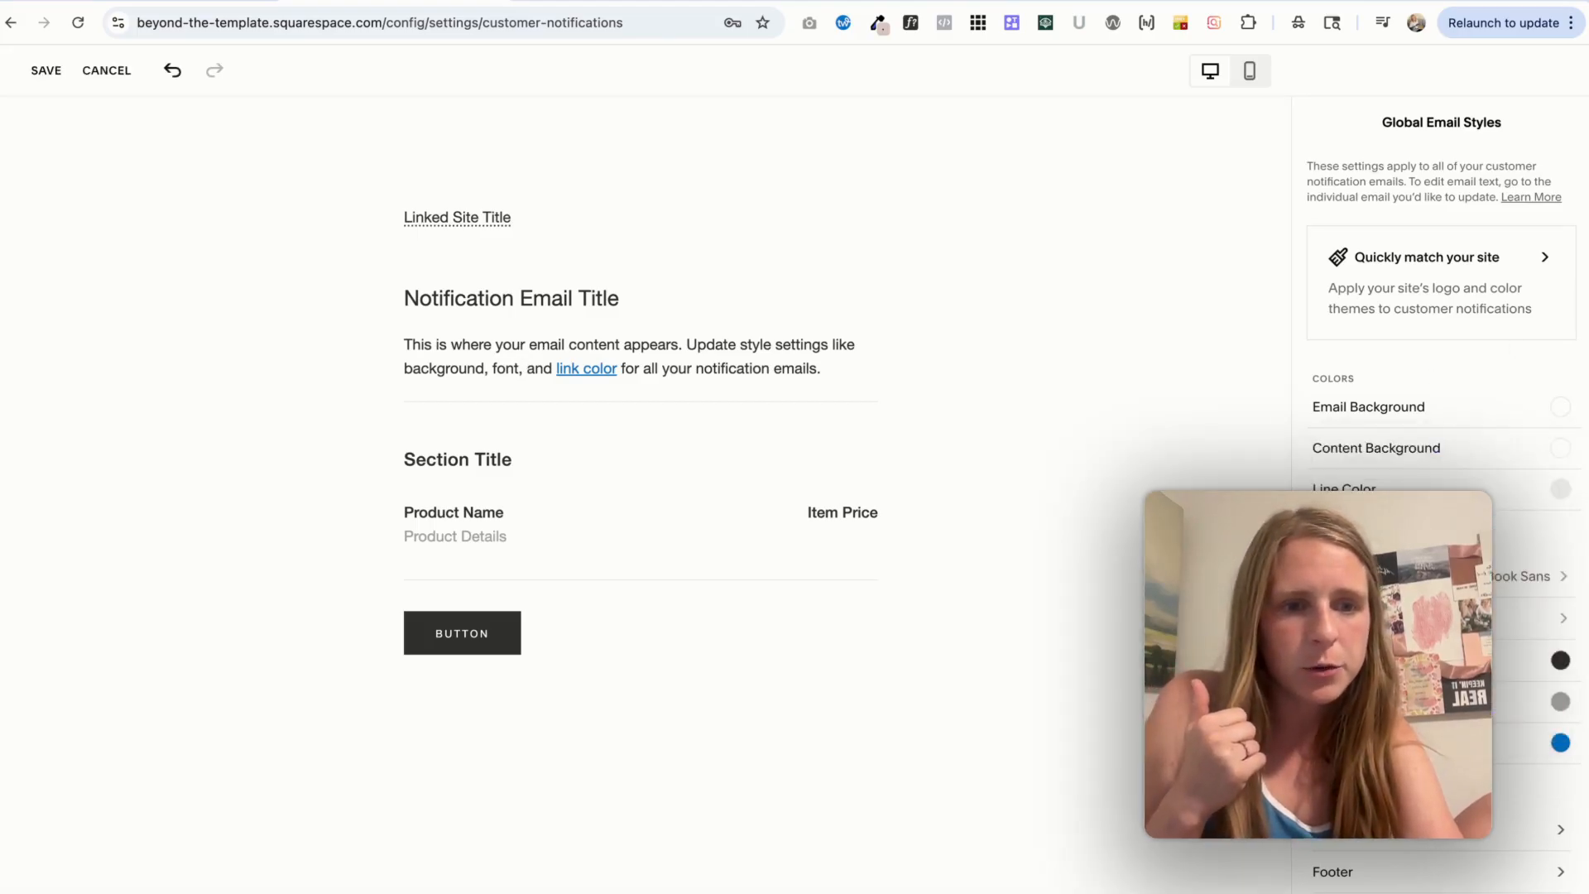
scroll(1440, 414, down, 2)
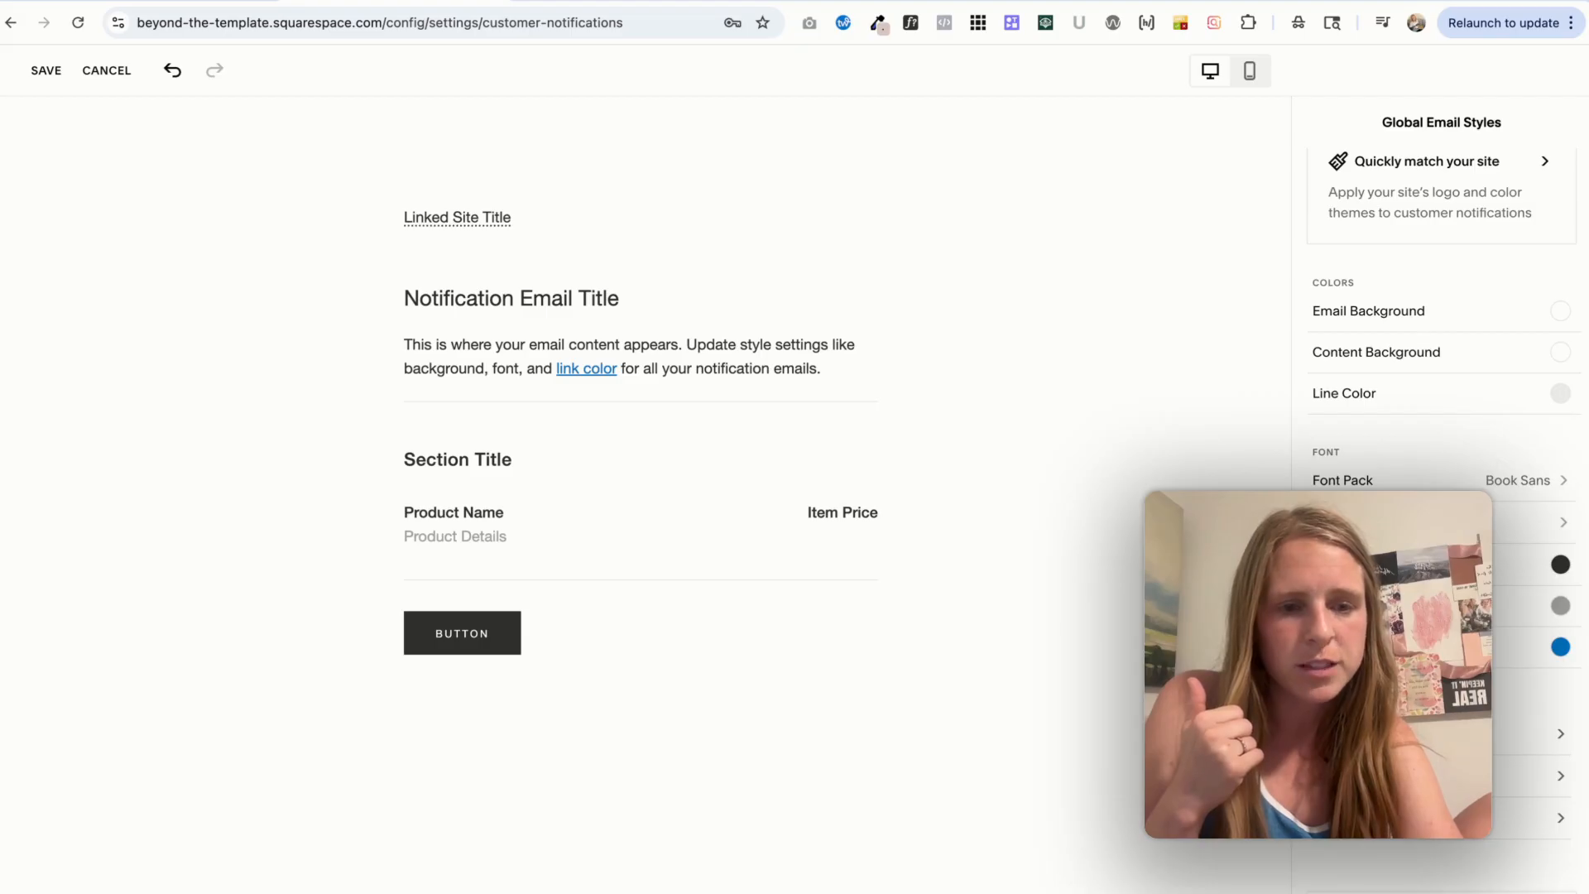
Try the site's Theme 3 colors on the notification emails and discard all unsaved email style changes
click(1407, 818)
click(1332, 119)
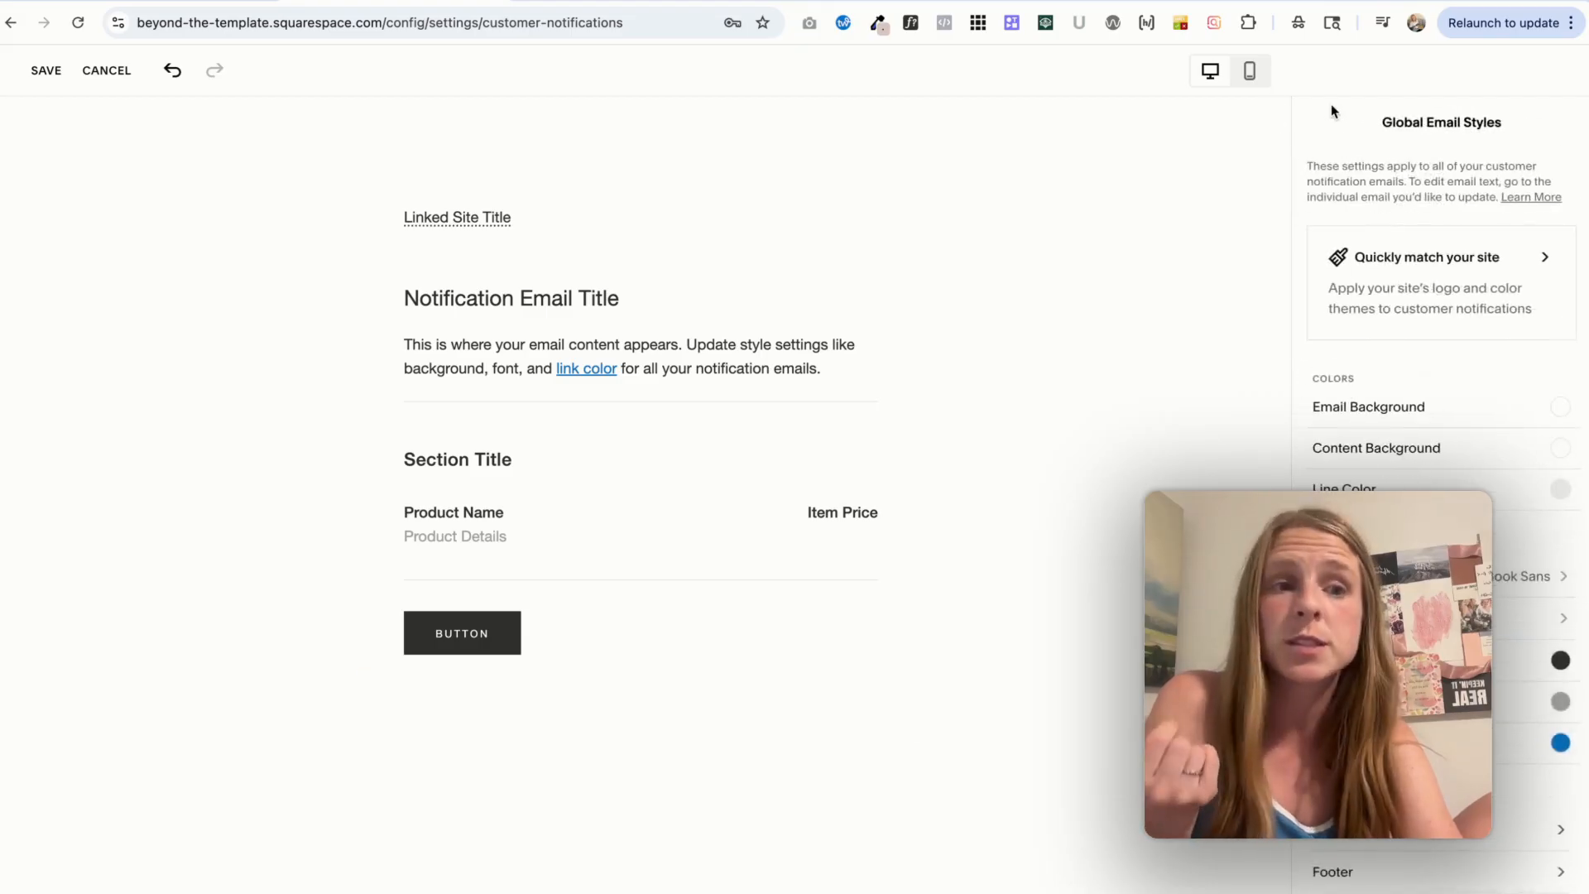
click(1409, 256)
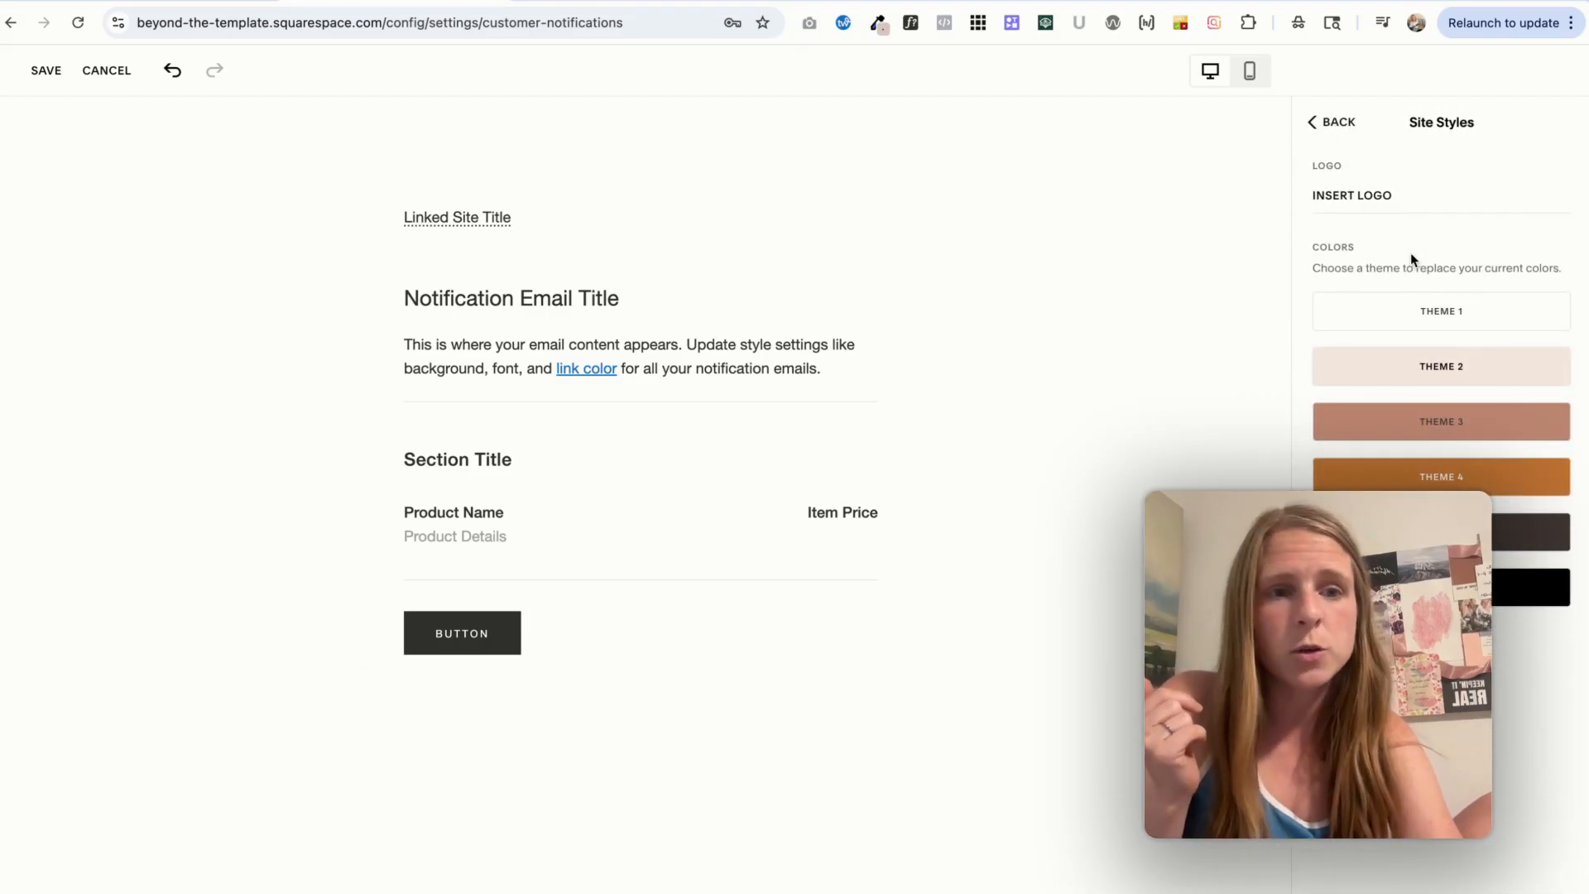
click(1413, 422)
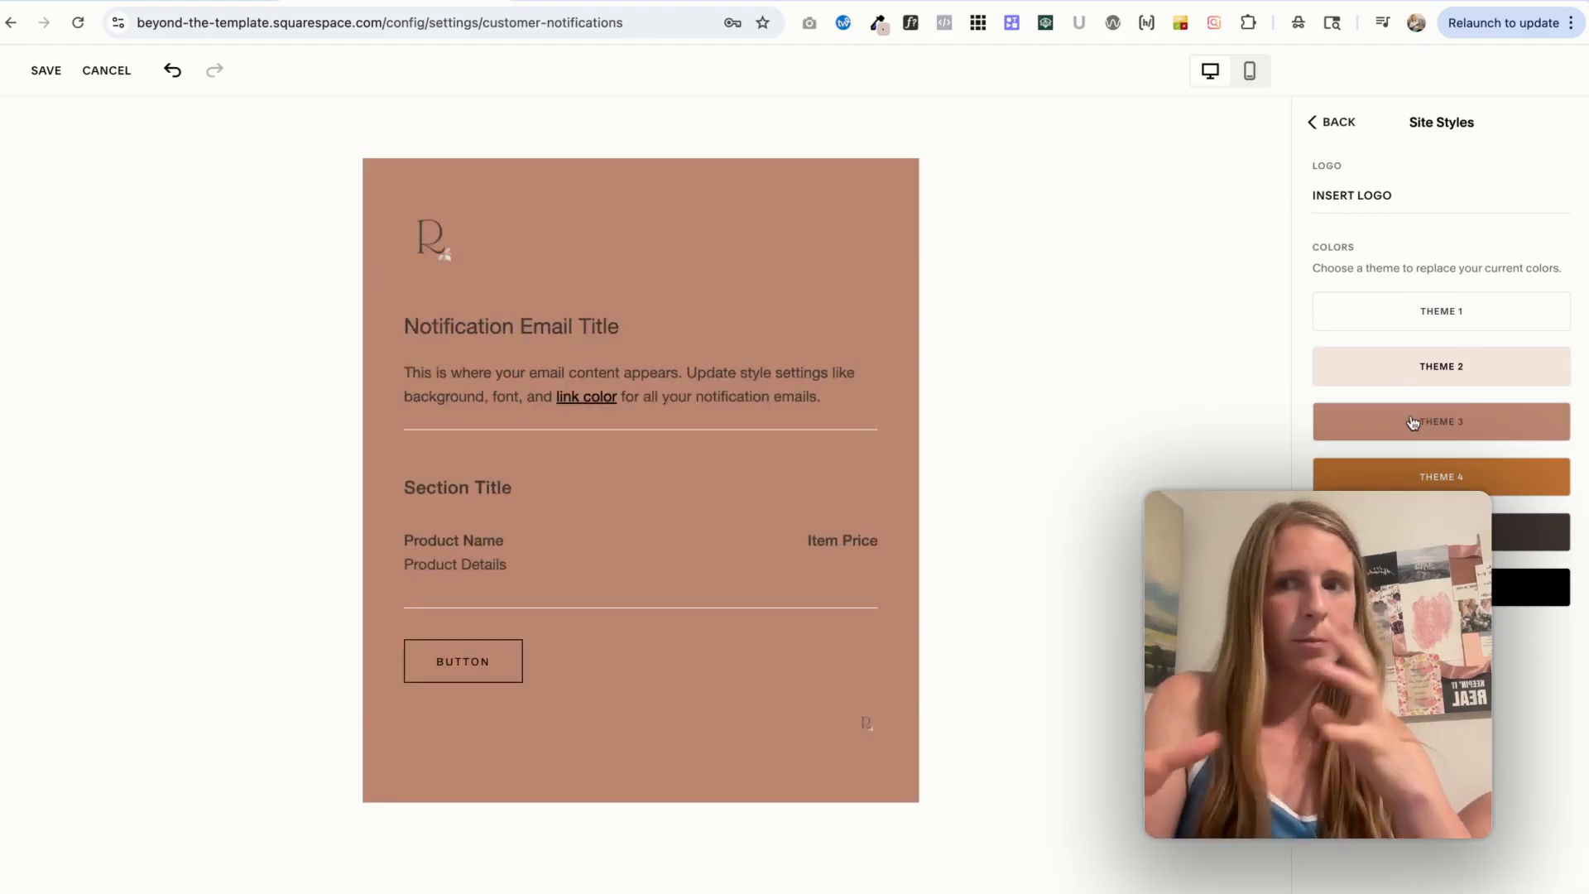
click(91, 67)
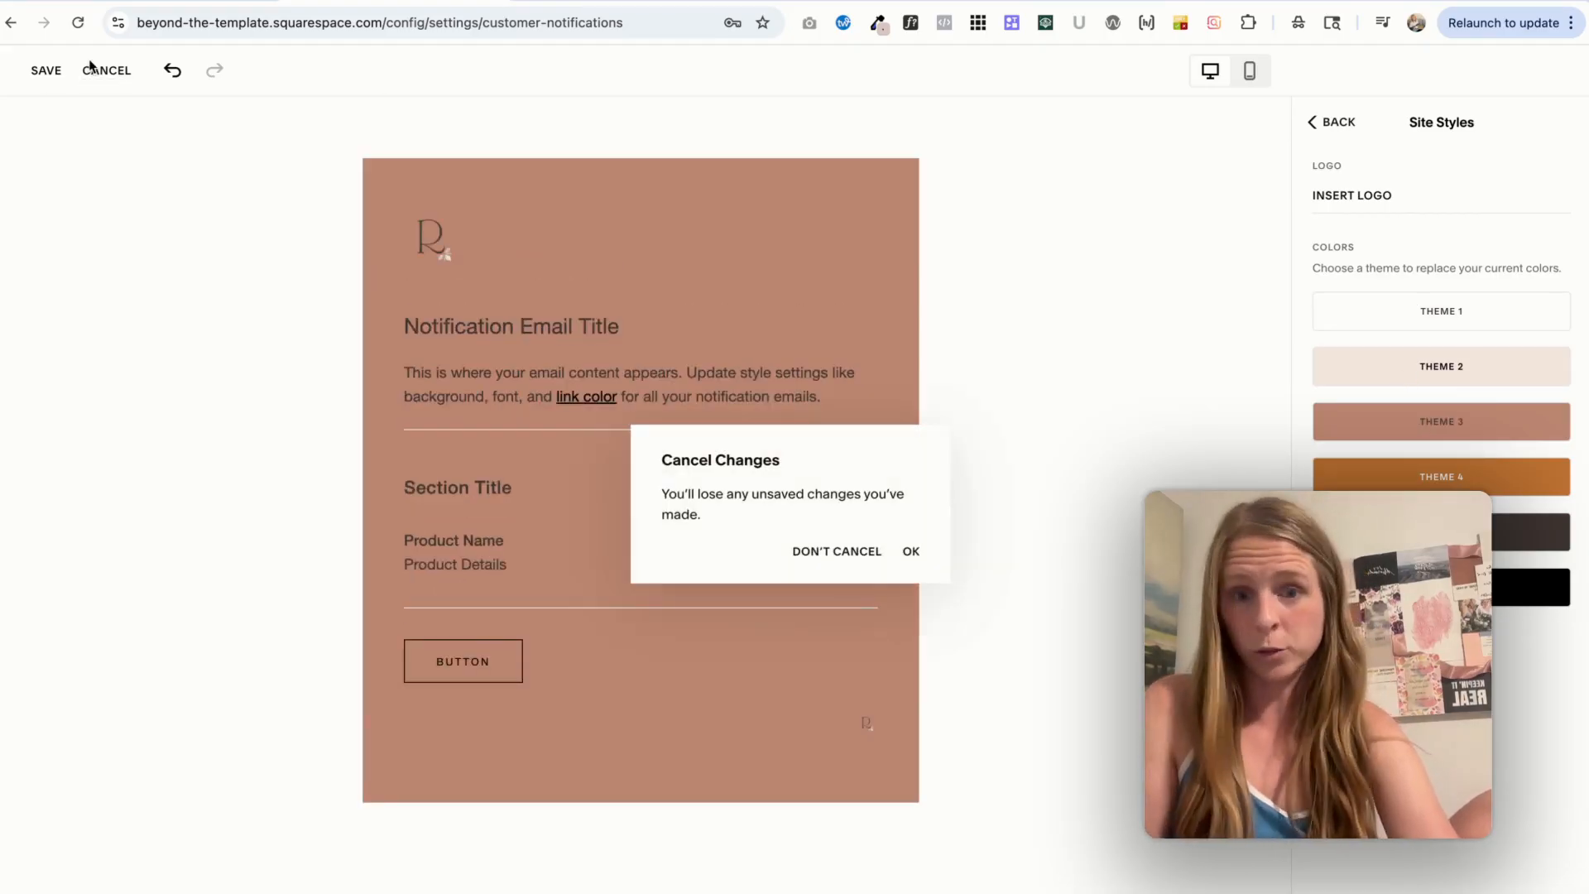
click(911, 552)
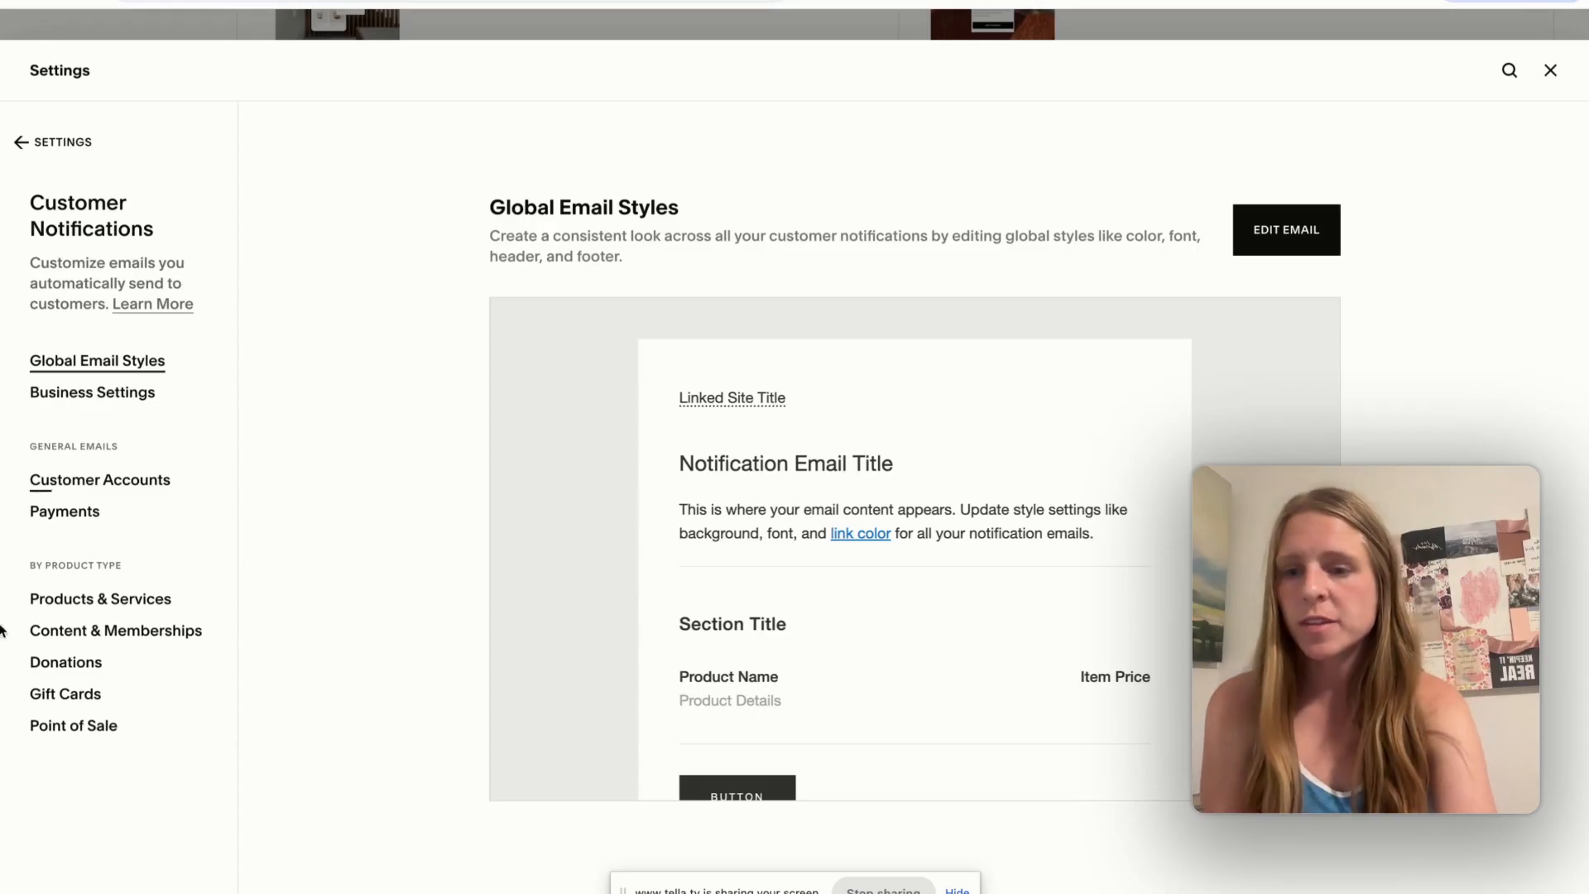
Look through the customer notification emails for Products & Services, Content & Memberships and Gift Cards
click(135, 609)
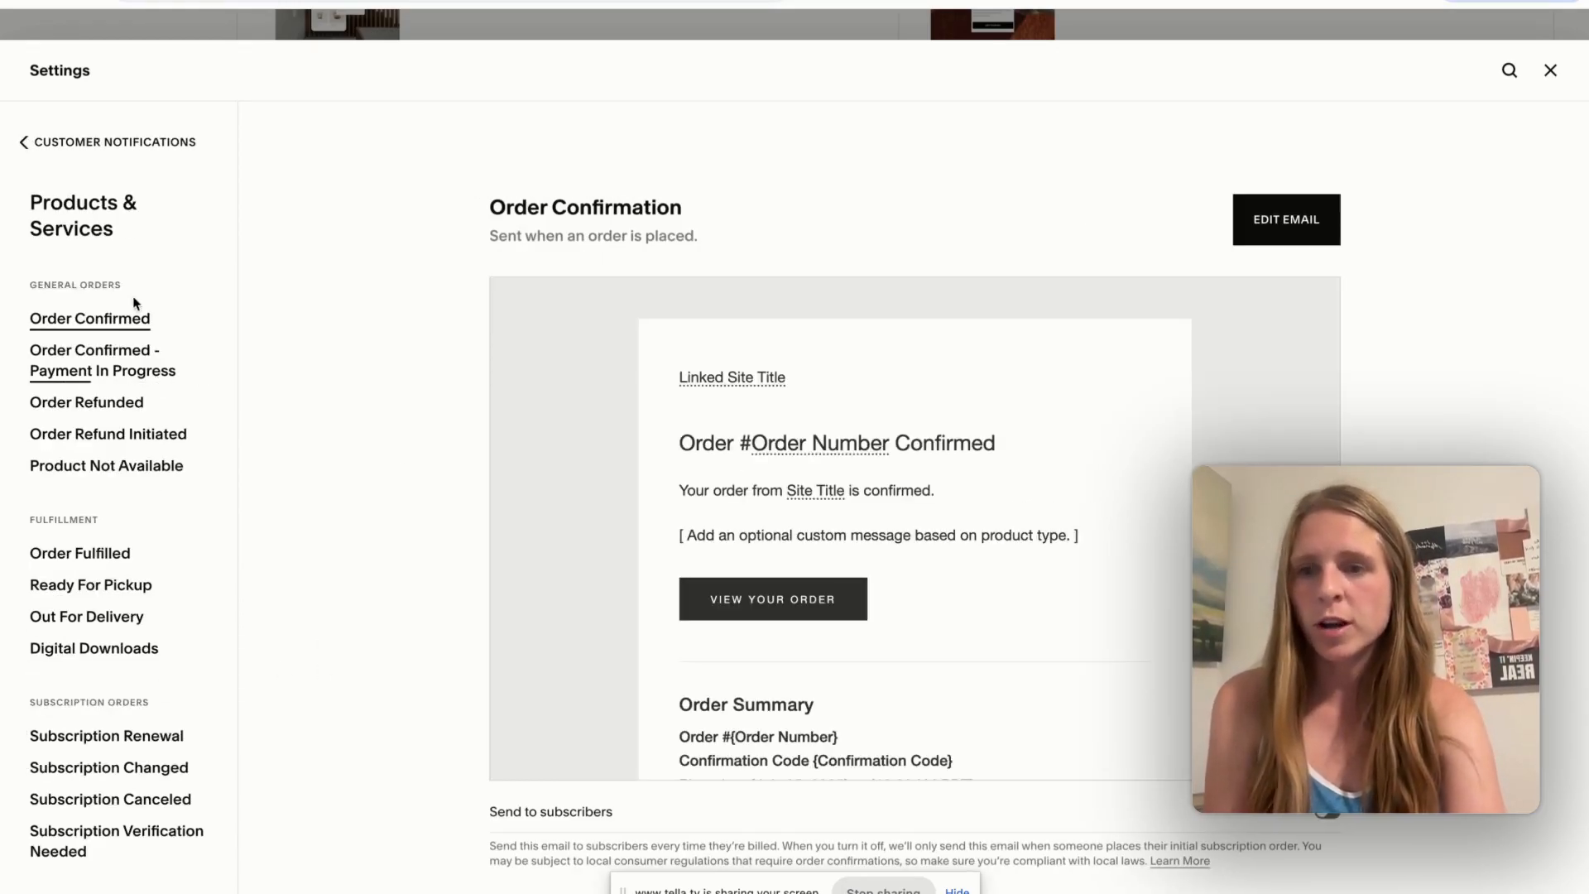
click(33, 143)
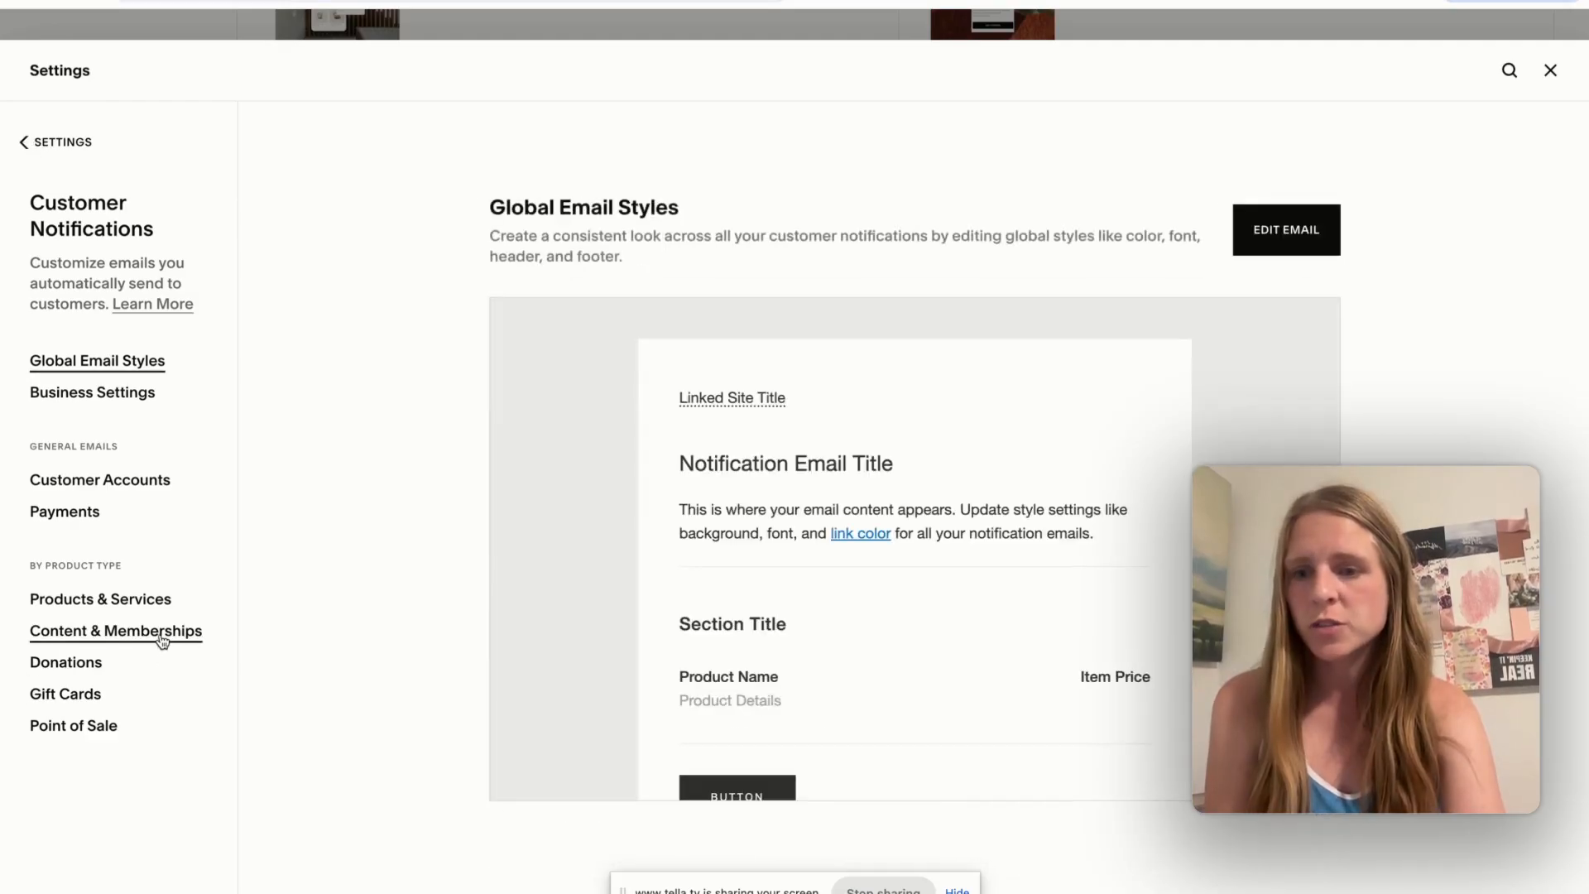
click(162, 637)
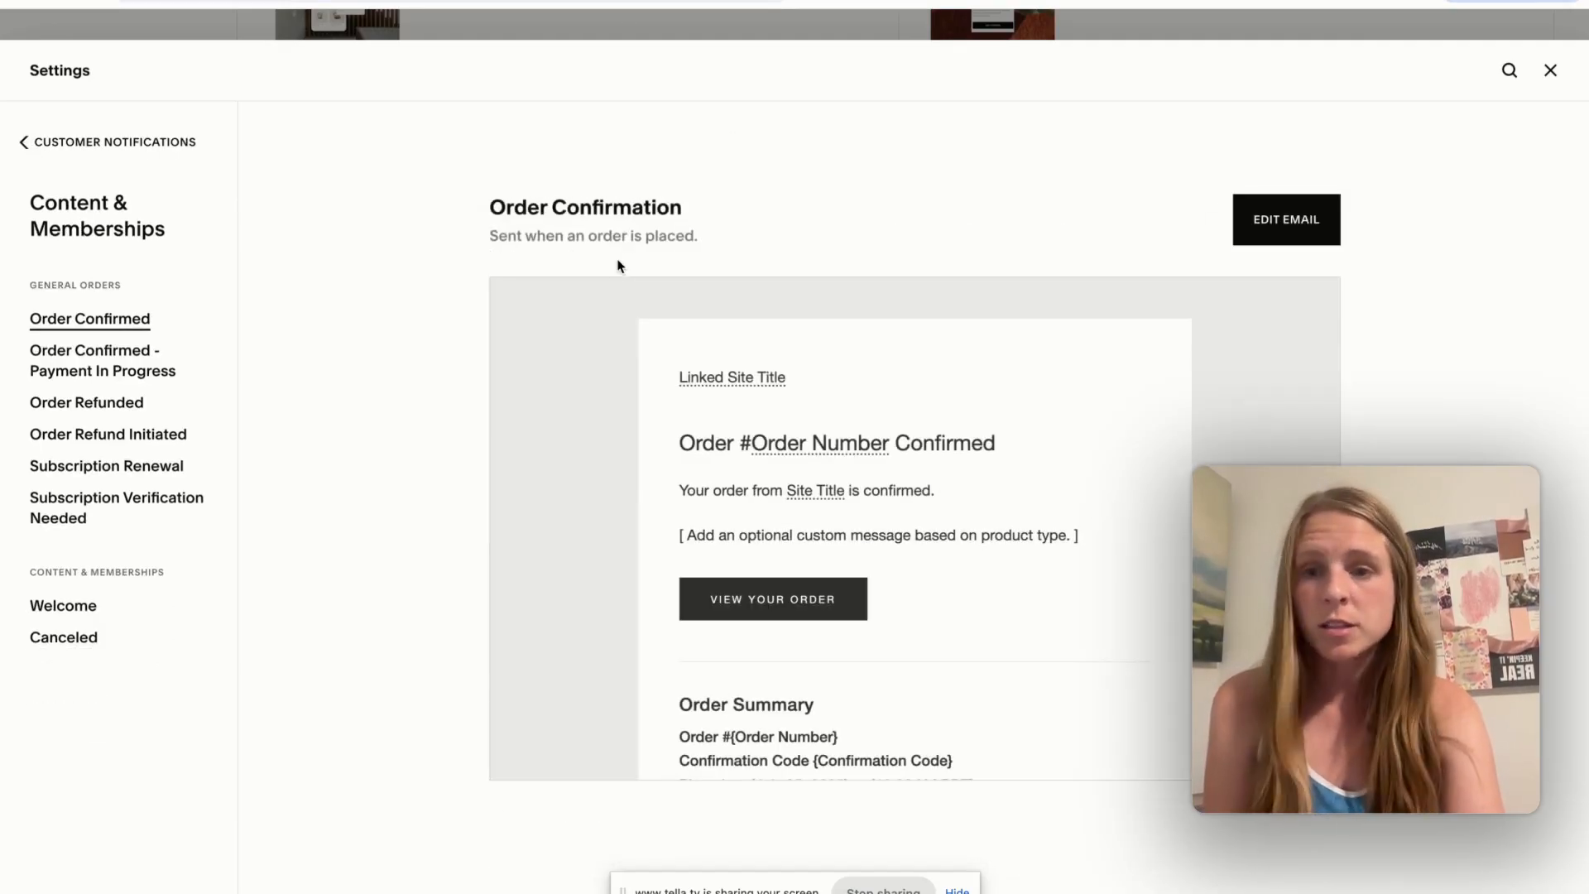
click(23, 143)
click(81, 699)
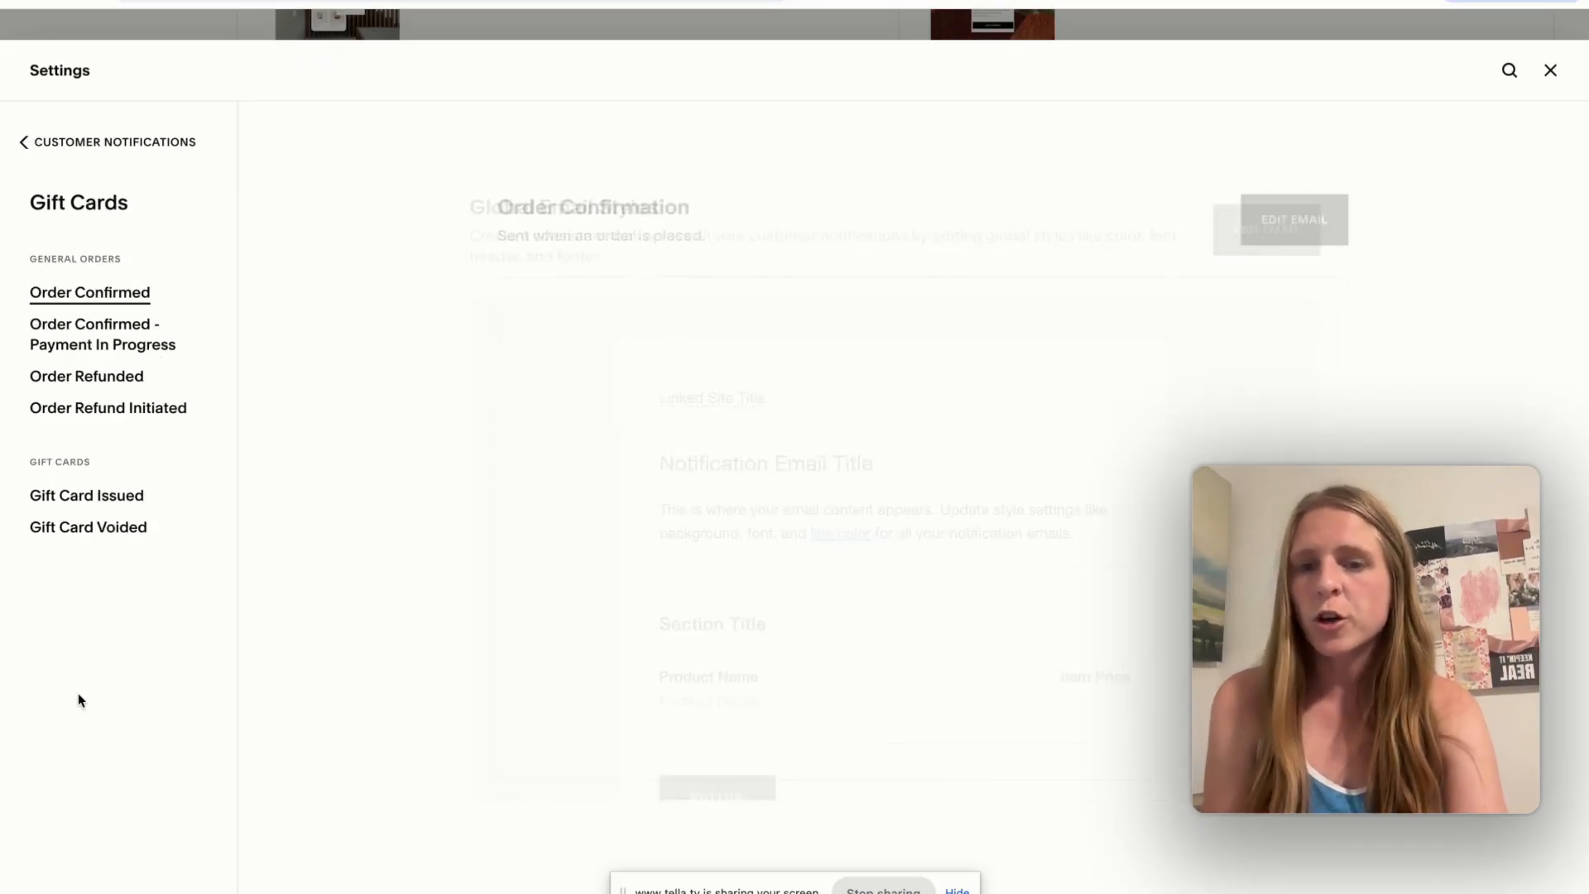
click(80, 147)
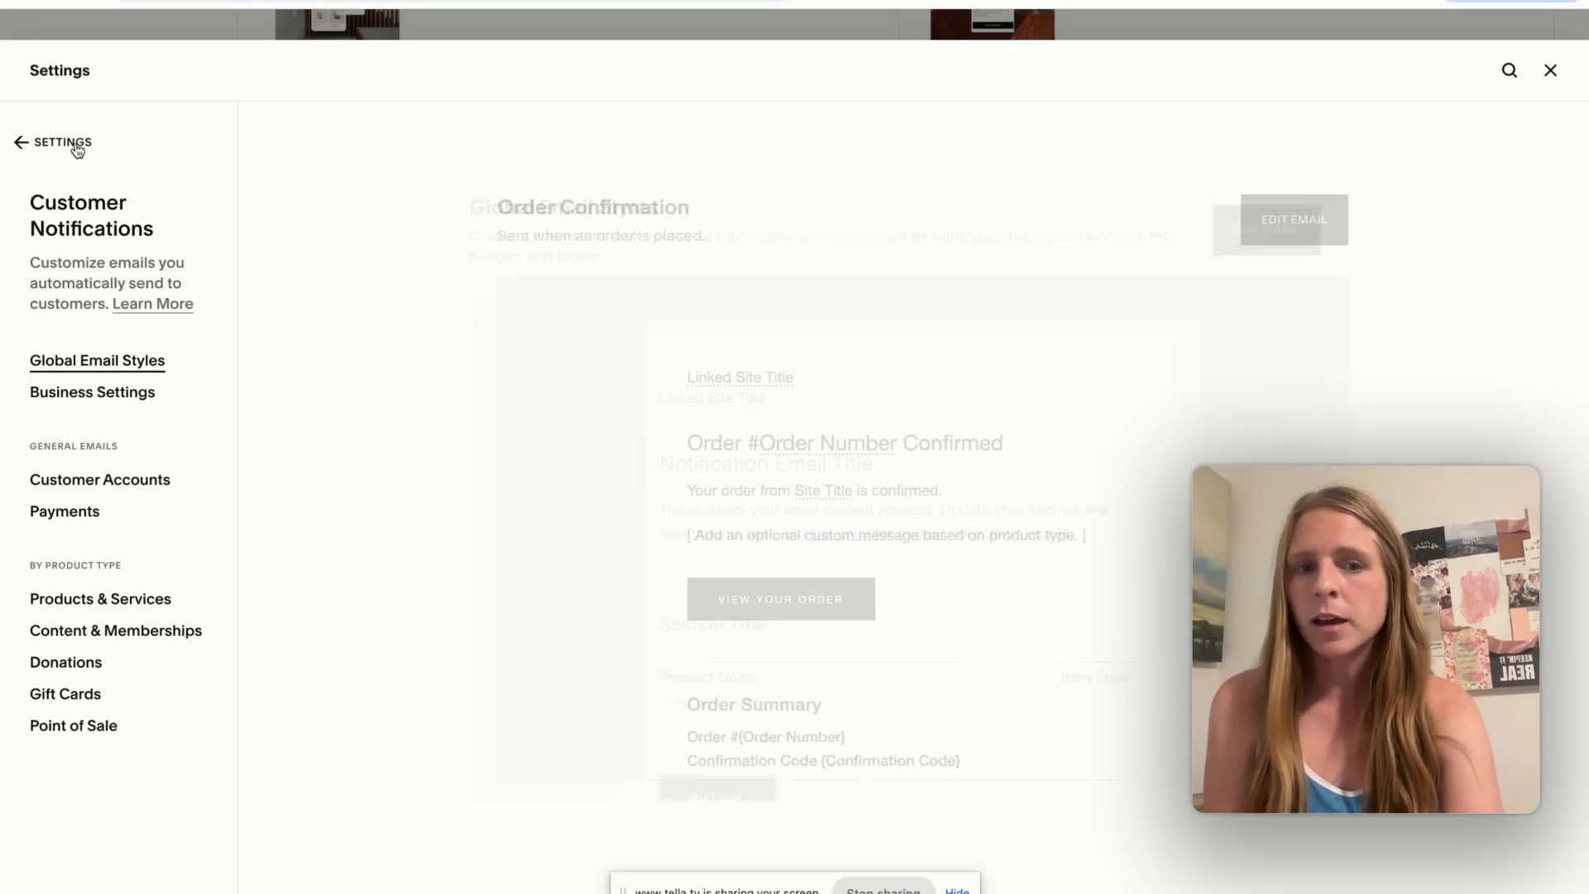
Review the Order Confirmed and Order Fulfilled emails under Products & Services and return to Customer Notifications
click(96, 602)
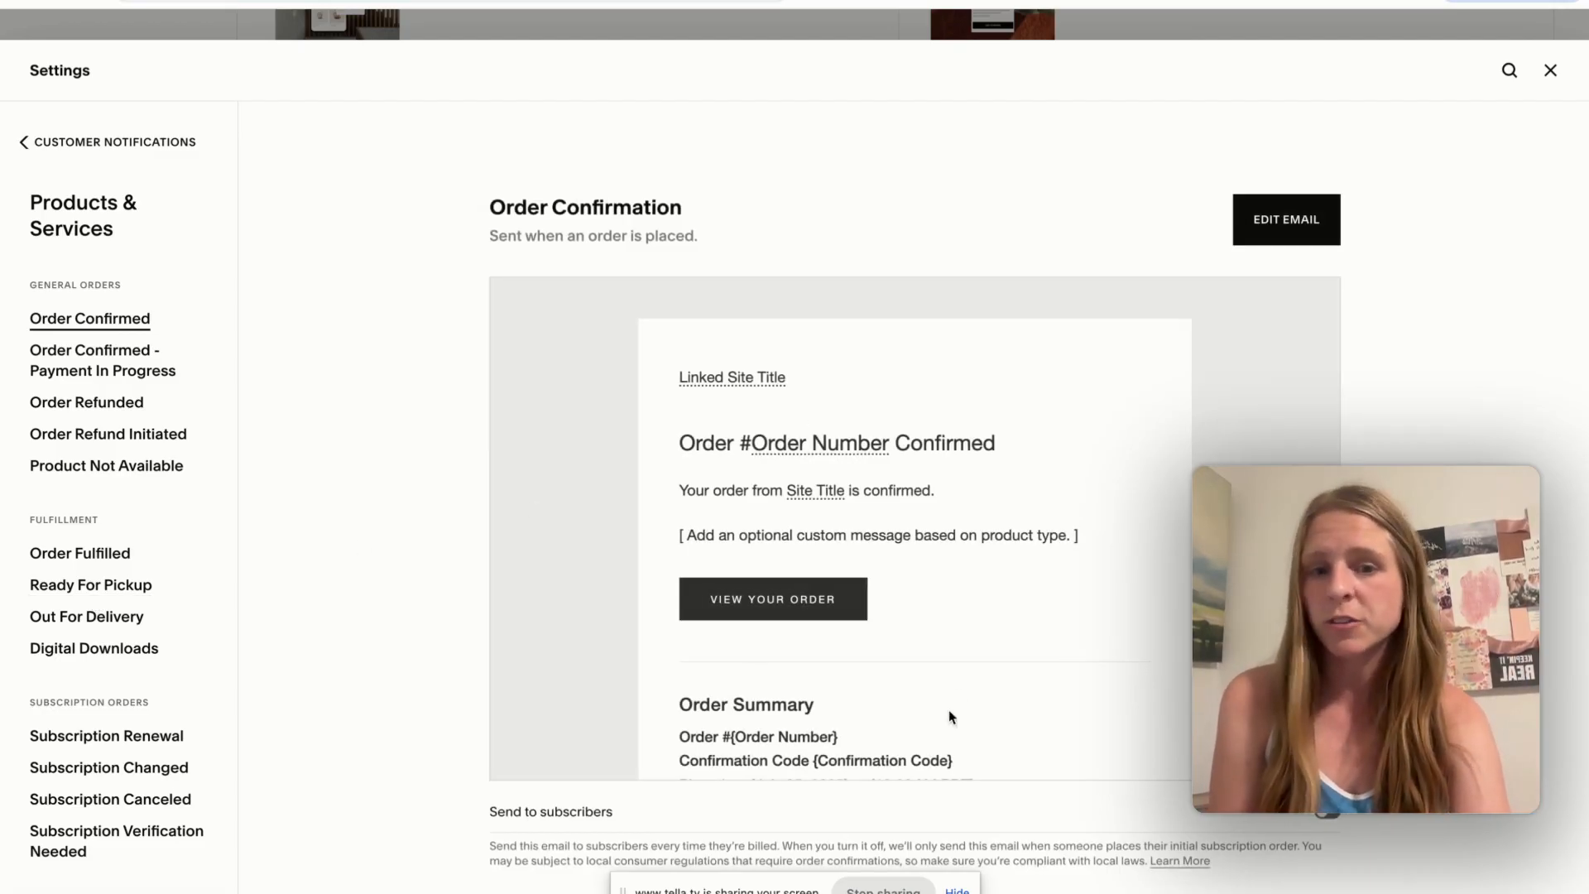
scroll(783, 637, down, 3)
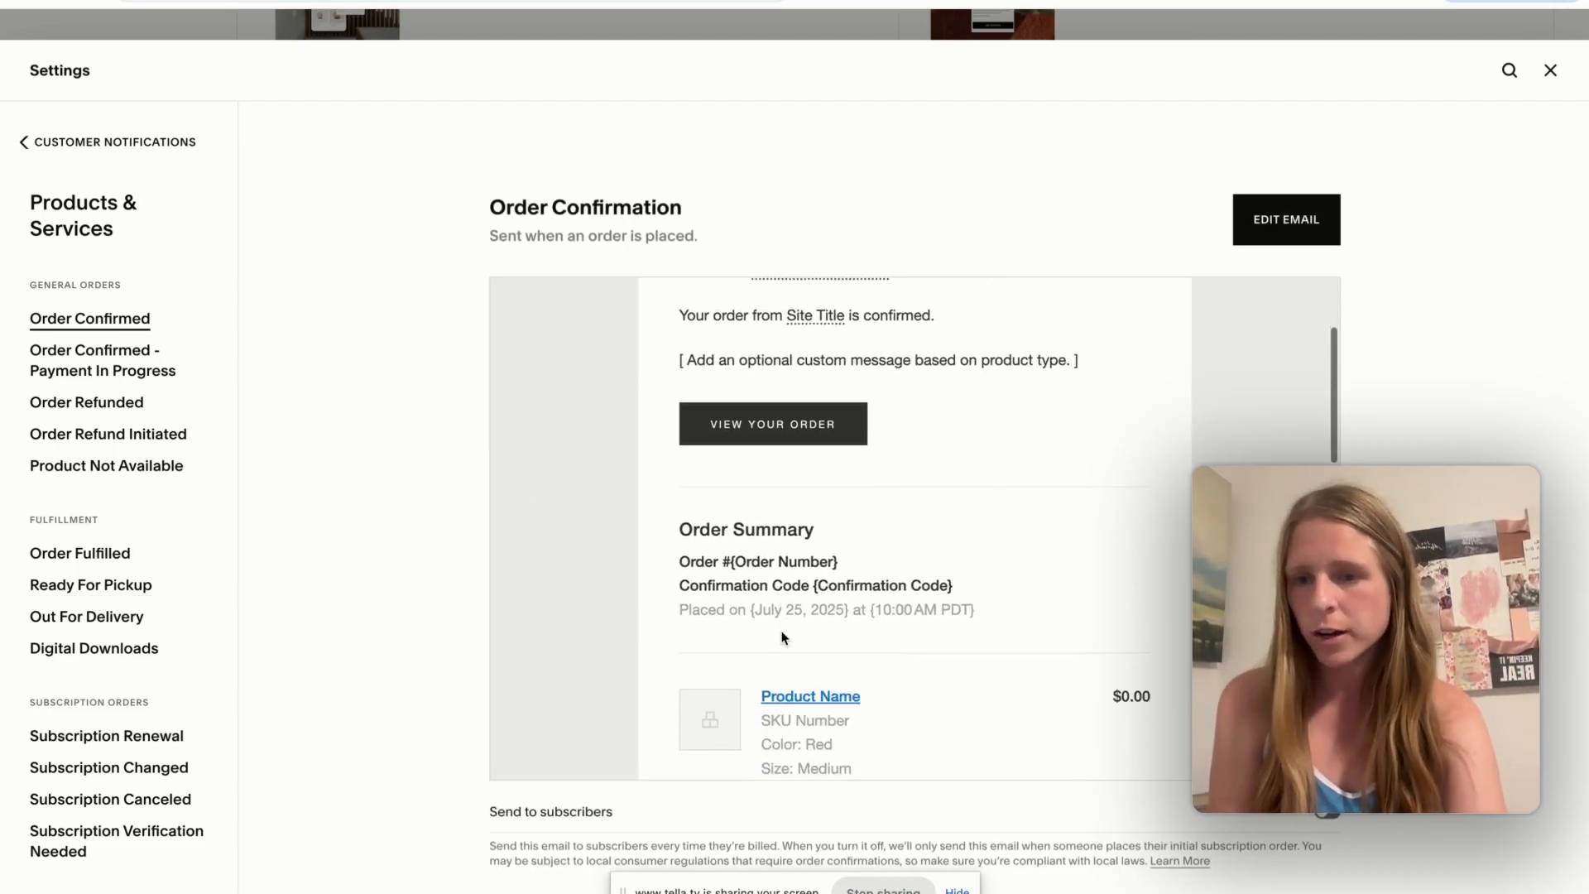
click(99, 553)
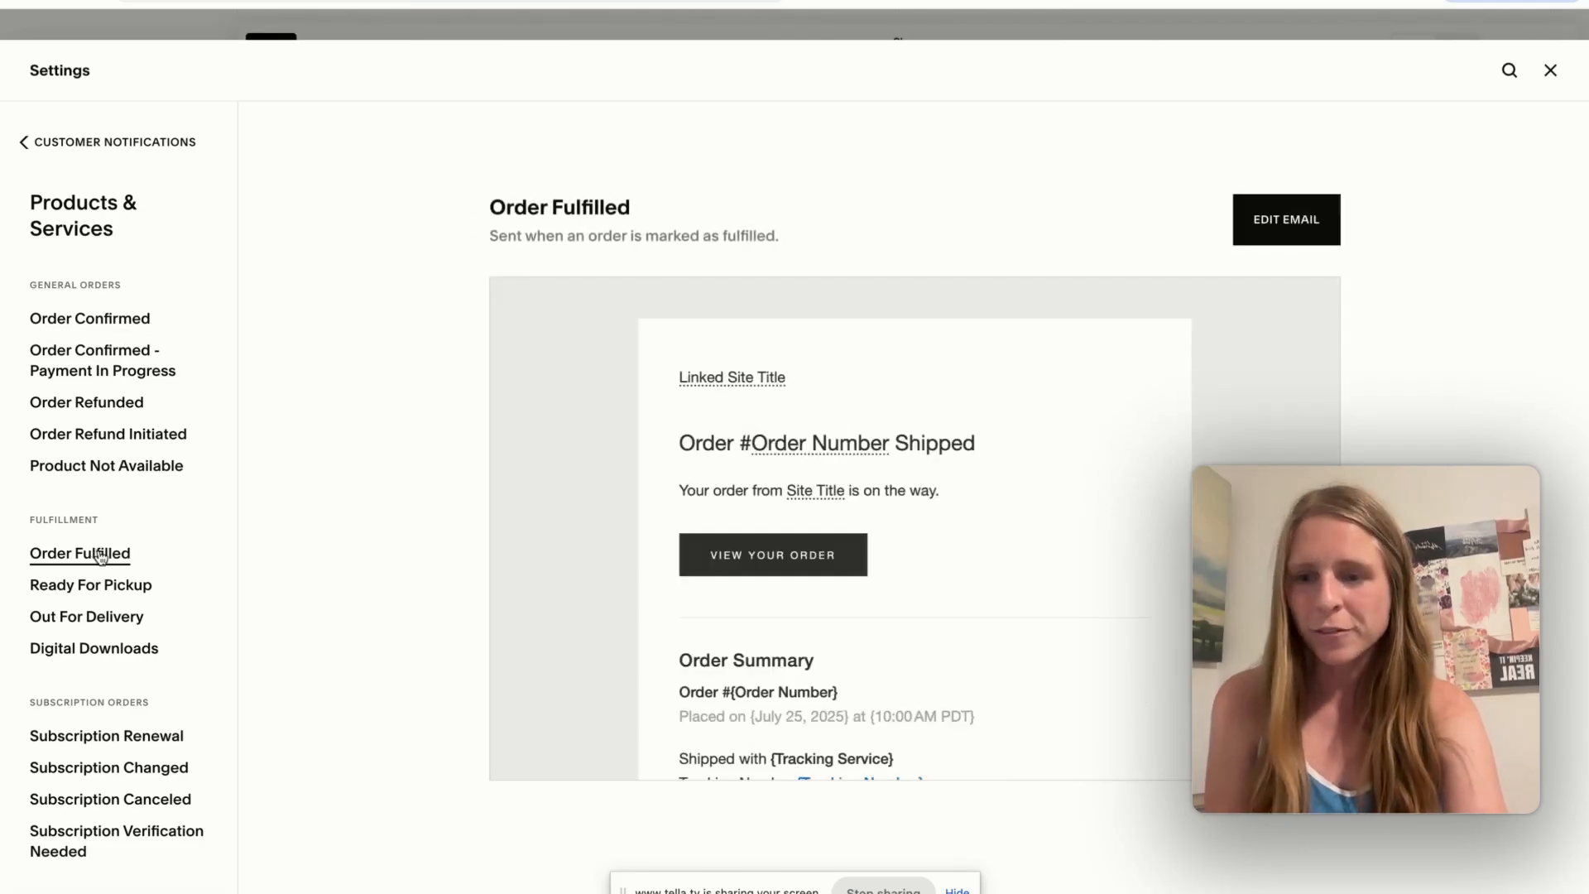
scroll(153, 815, down, 1)
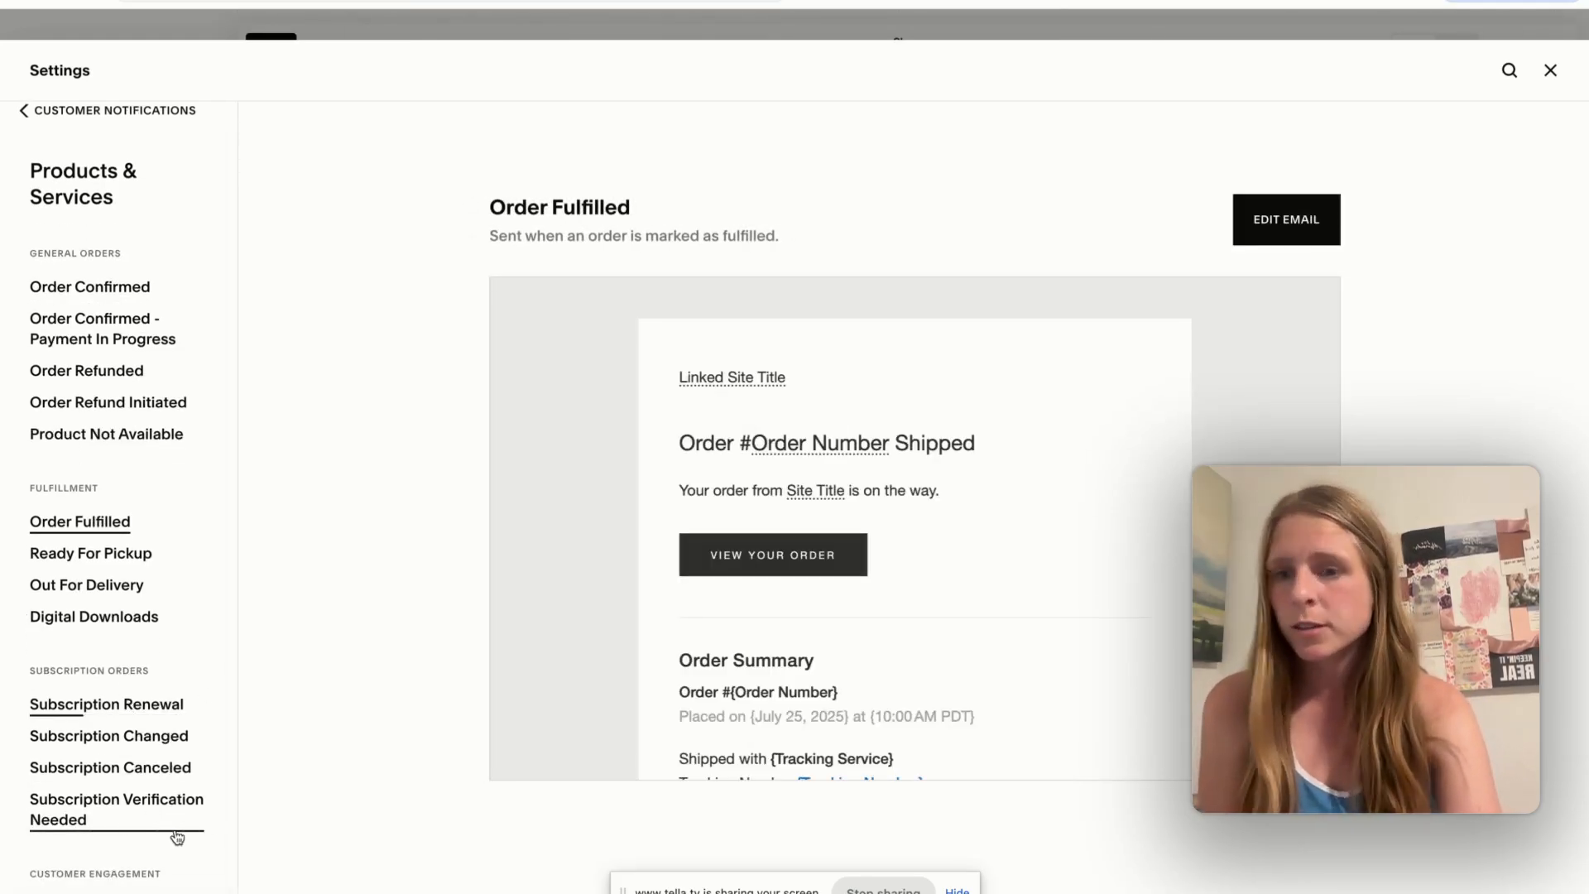
scroll(141, 801, up, 1)
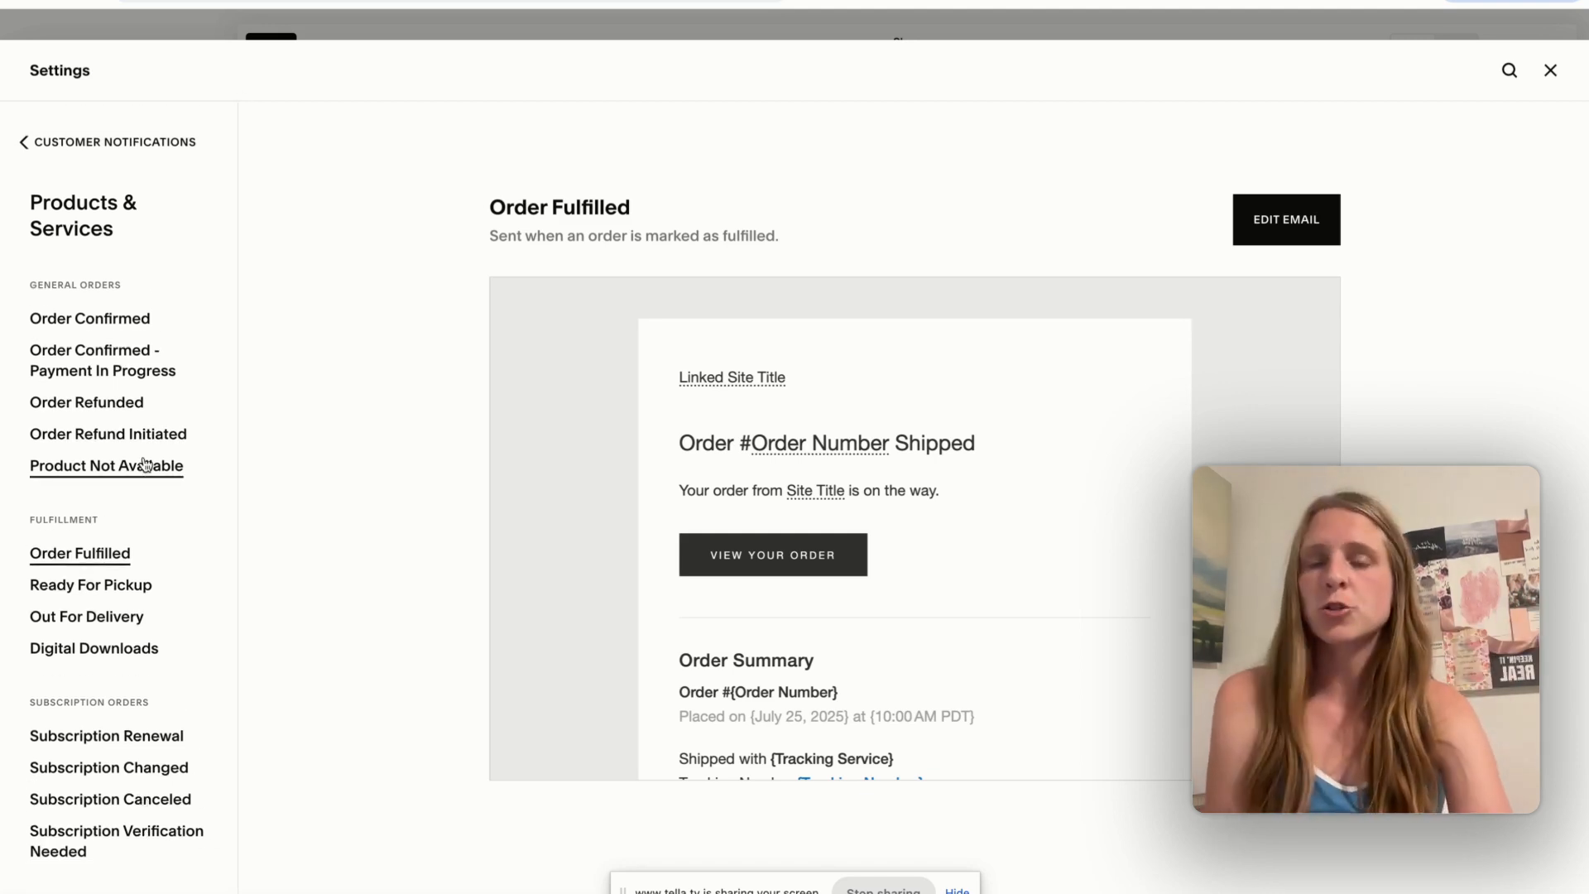
click(91, 154)
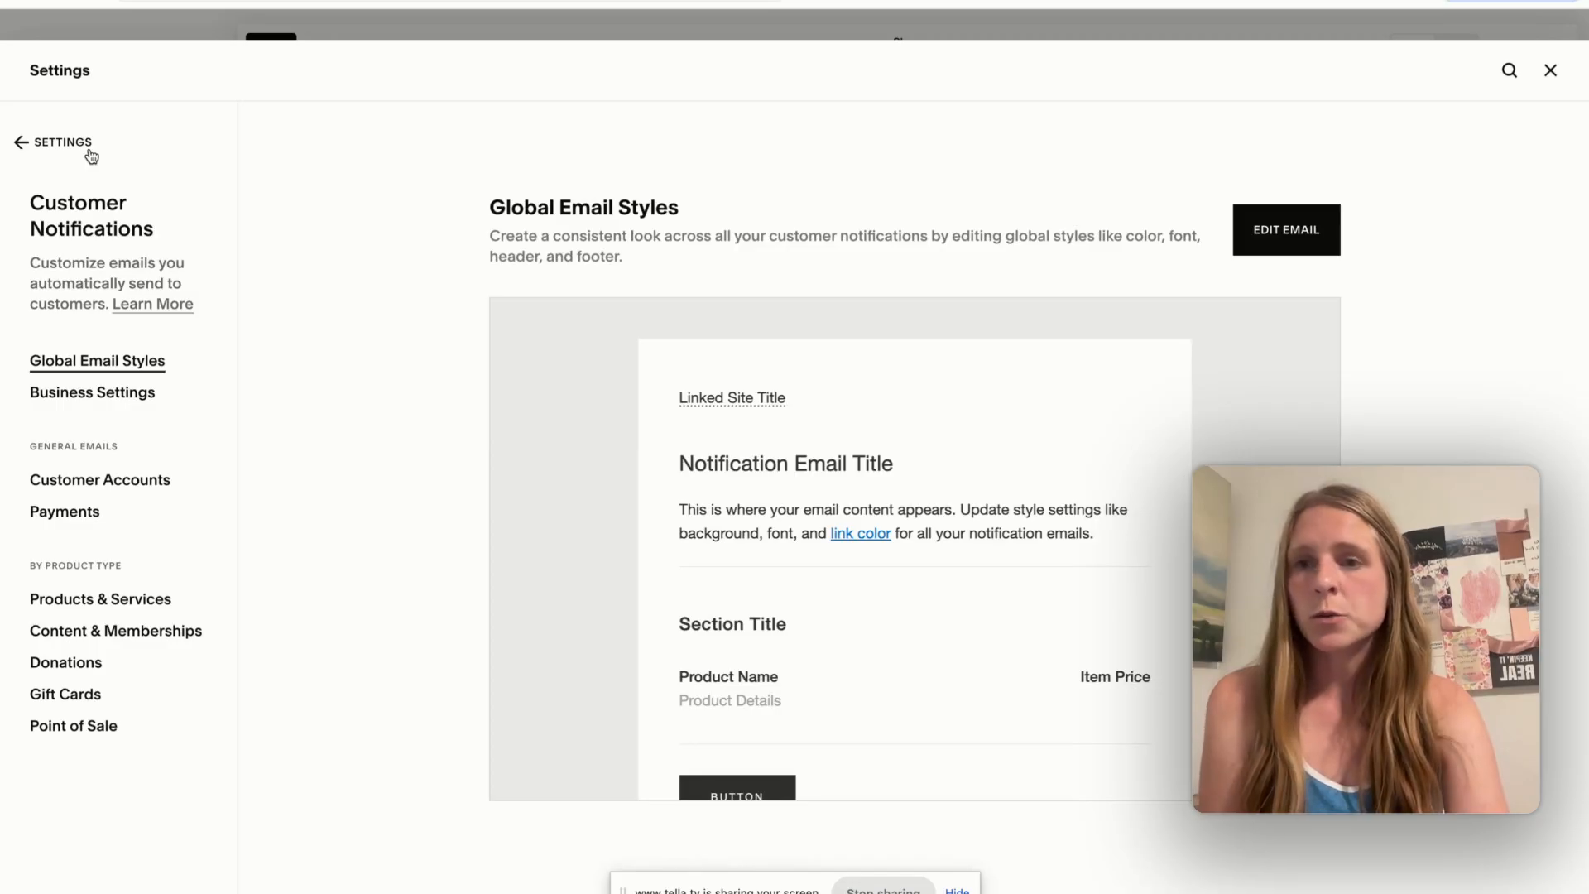
Examine the Payments page in the Selling settings for Squarespace Payments, PayPal, Square, Stripe and currency options
click(85, 149)
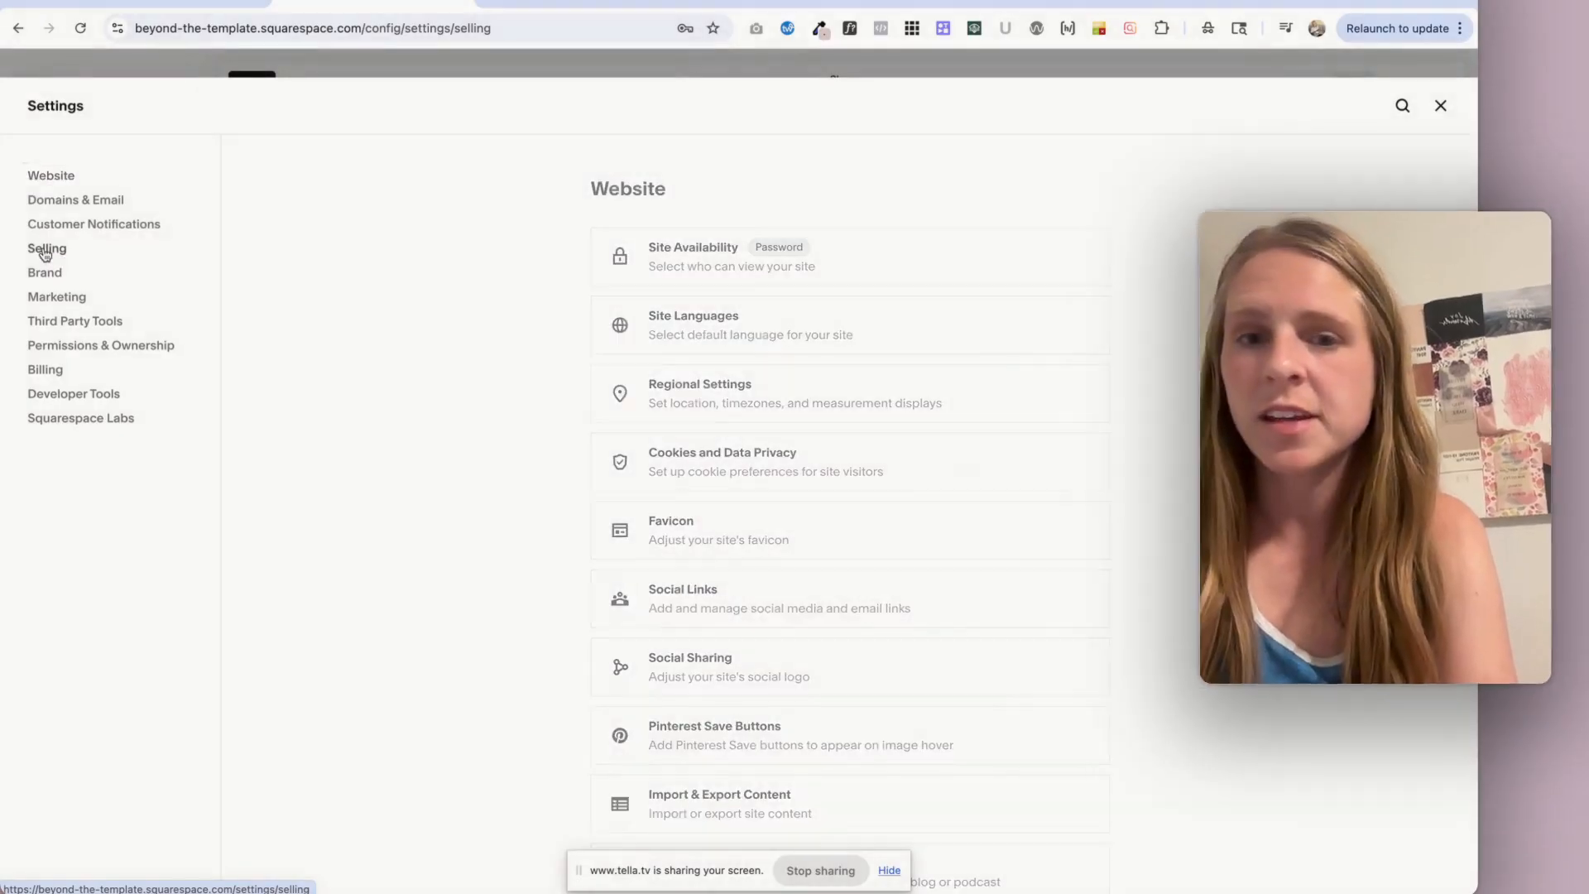
click(42, 252)
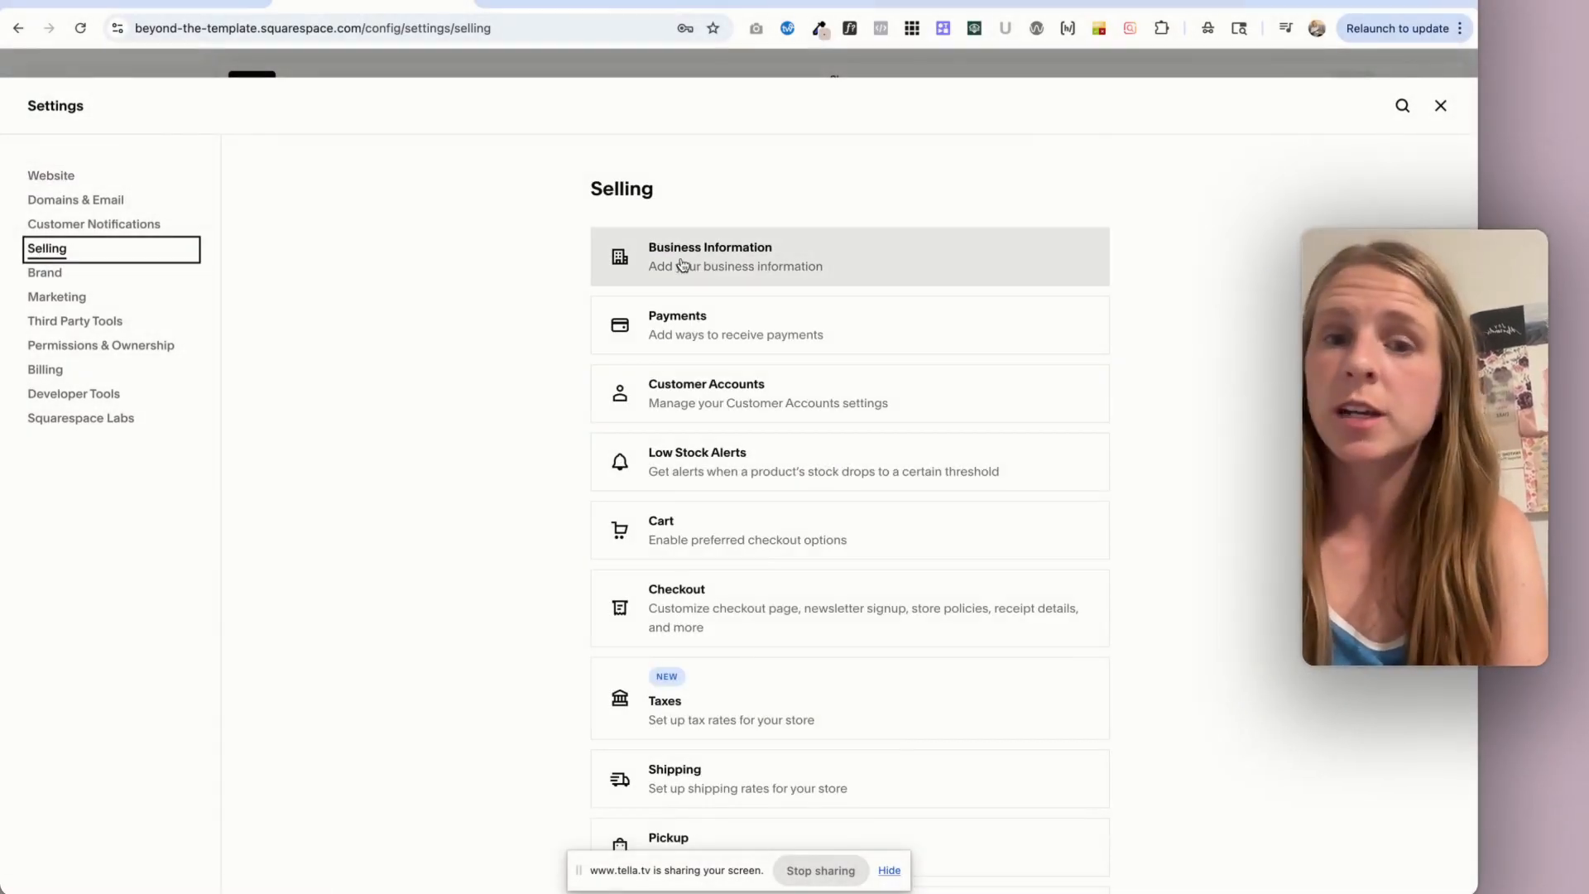
click(742, 325)
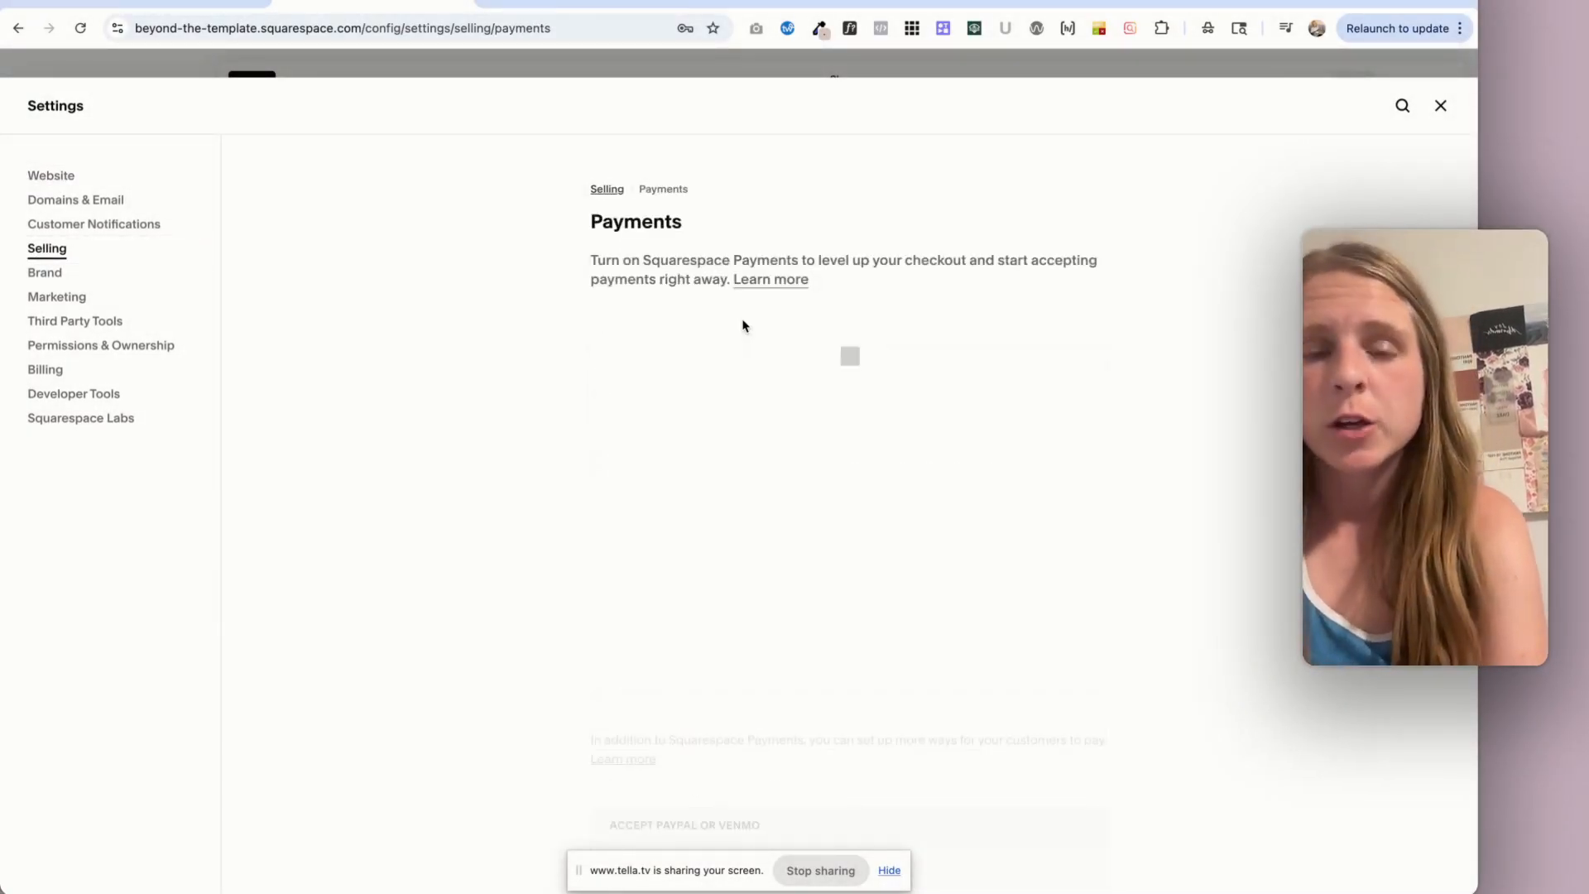
scroll(753, 319, down, 9)
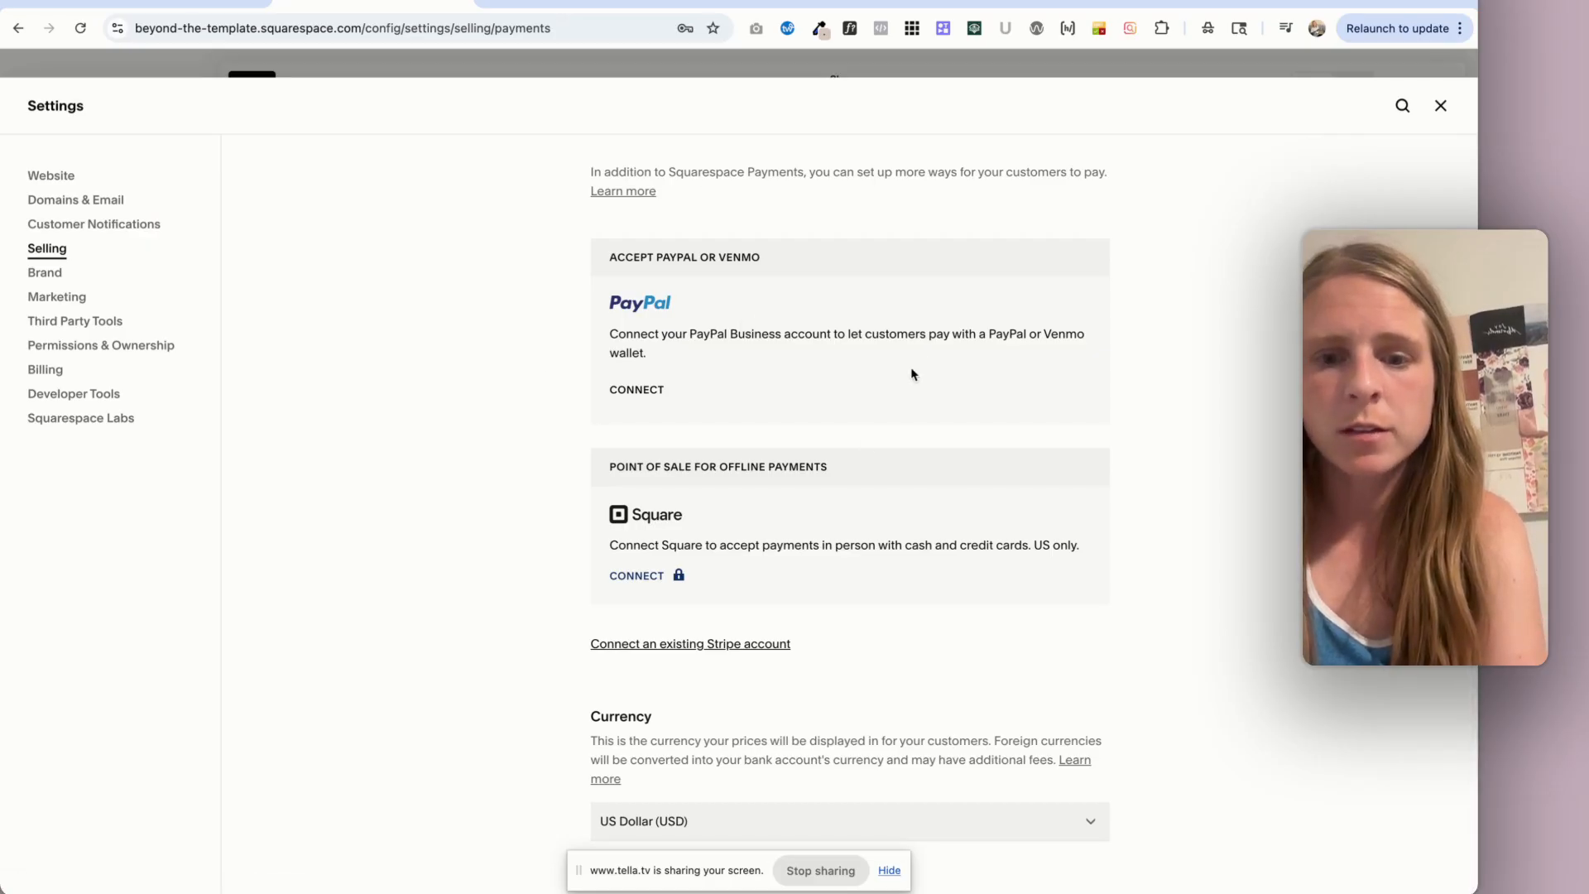
scroll(797, 649, up, 3)
scroll(796, 649, down, 2)
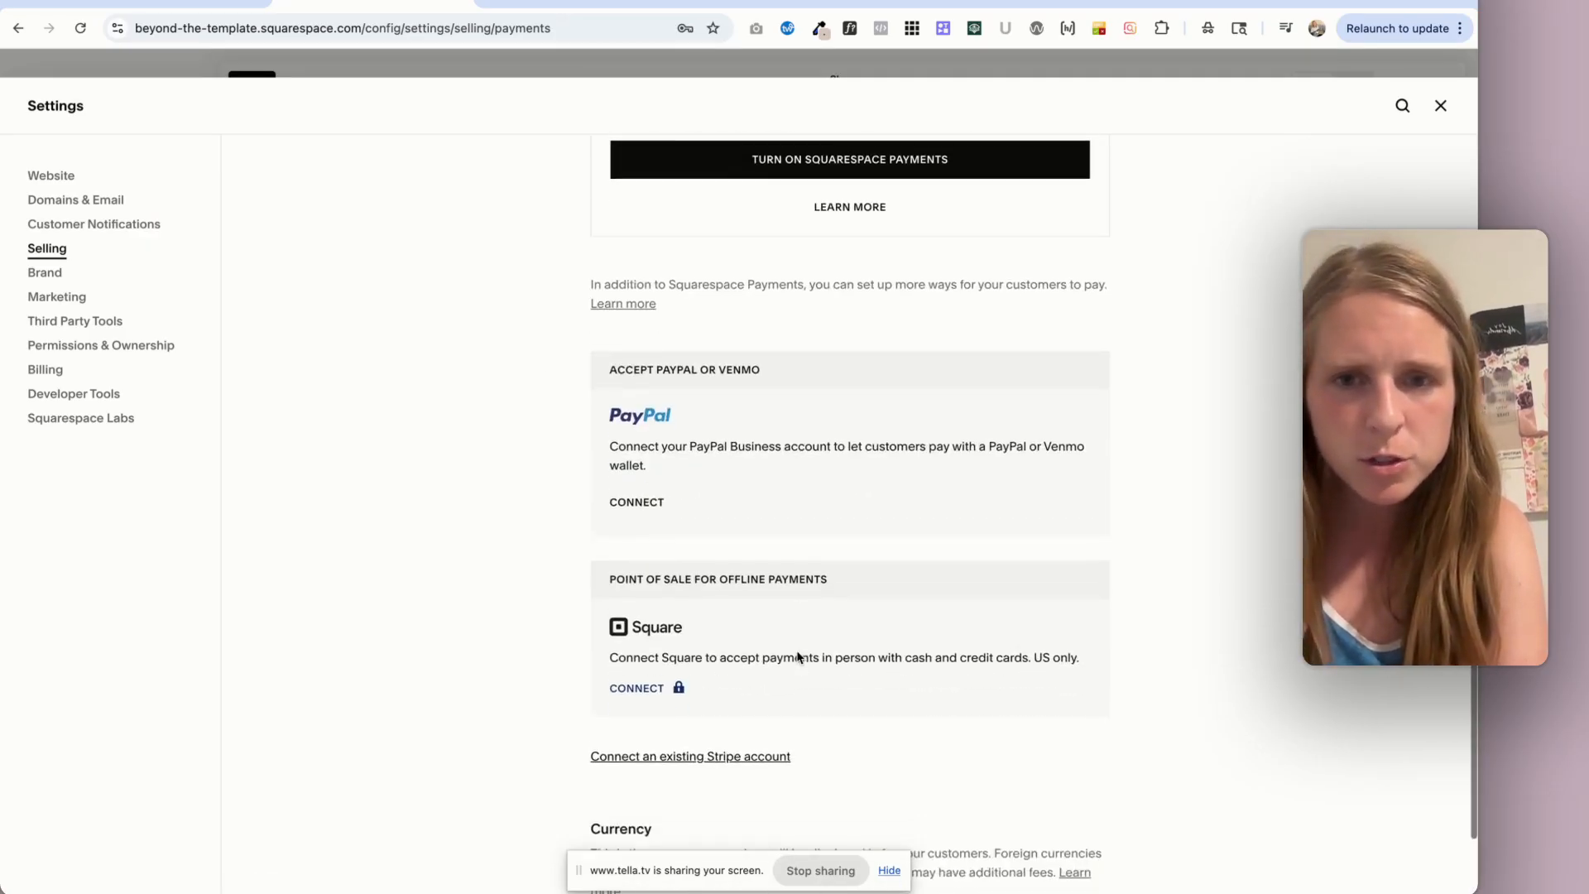
scroll(796, 649, up, 7)
scroll(796, 649, down, 7)
scroll(798, 655, up, 7)
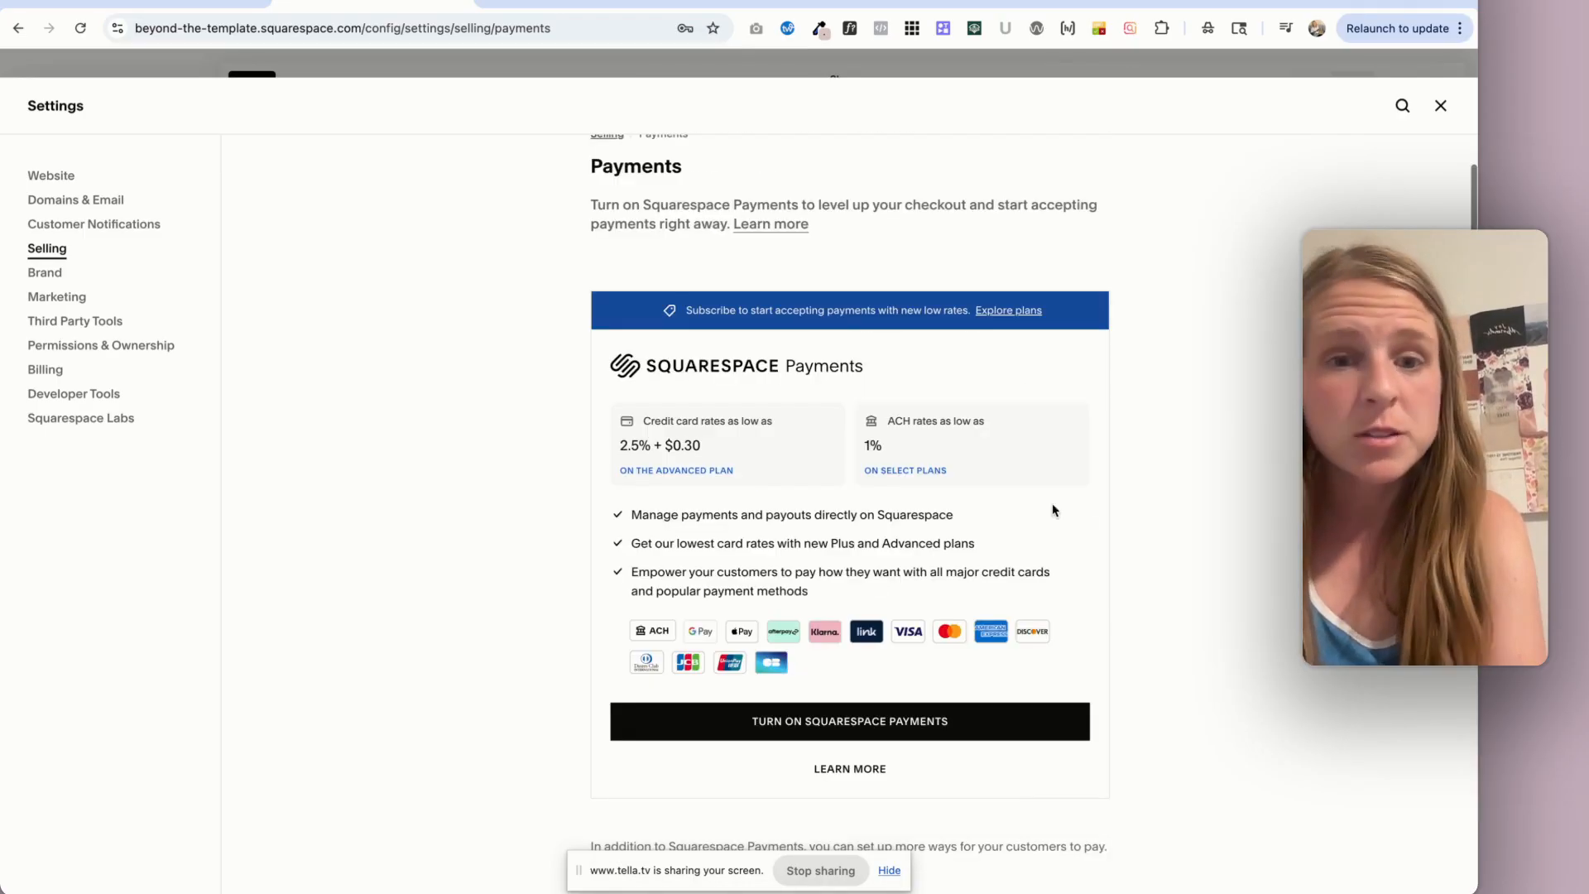
scroll(901, 823, down, 8)
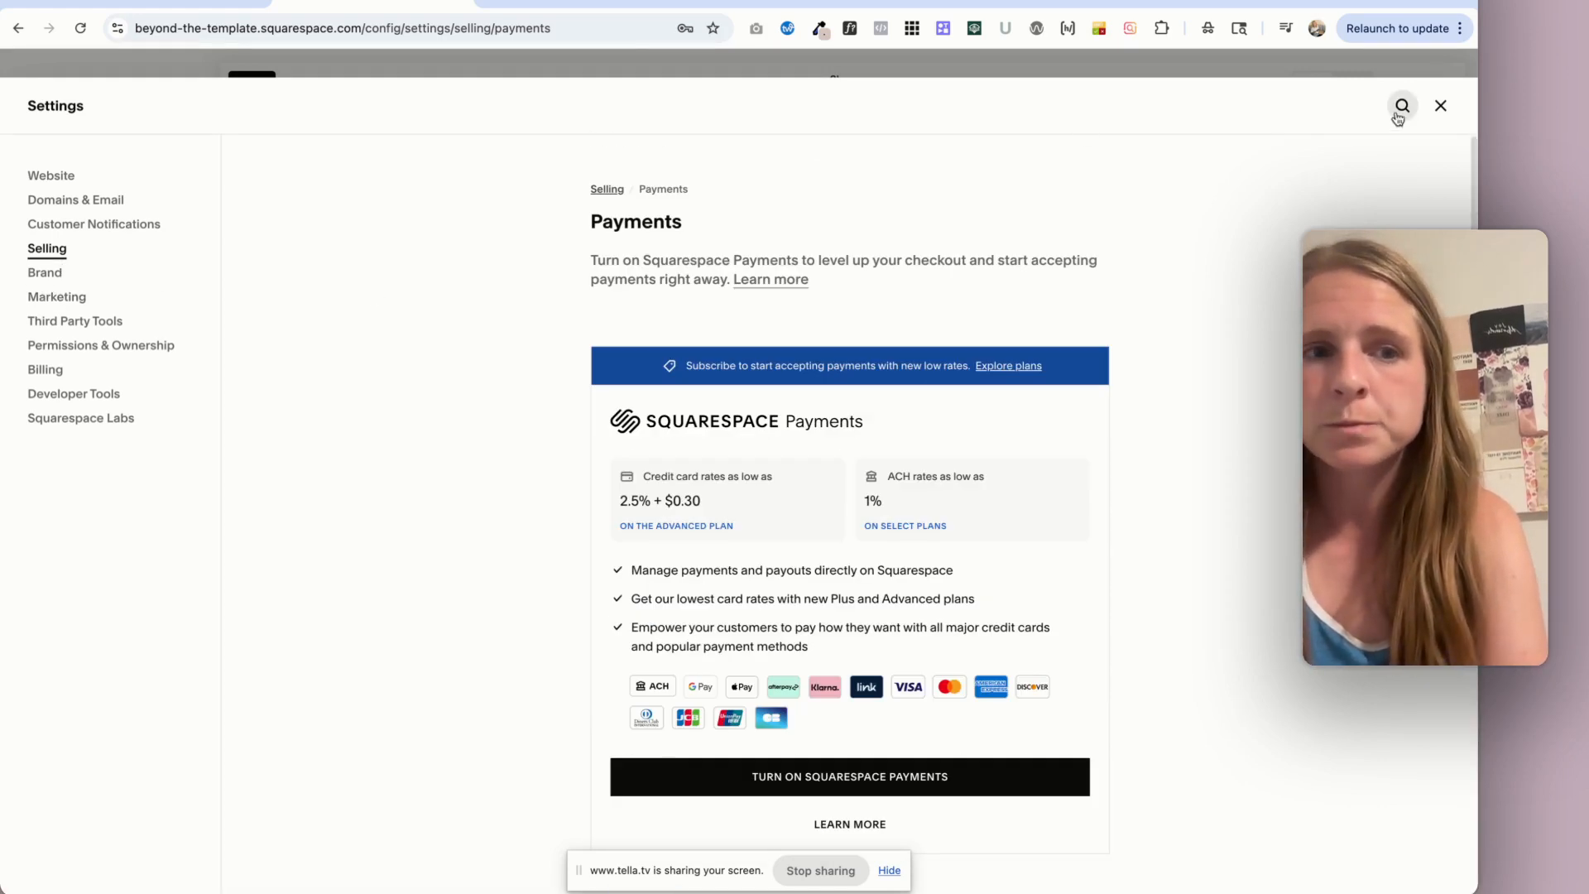
View the Customer Accounts option in the Selling settings and return to the Selling overview
click(58, 250)
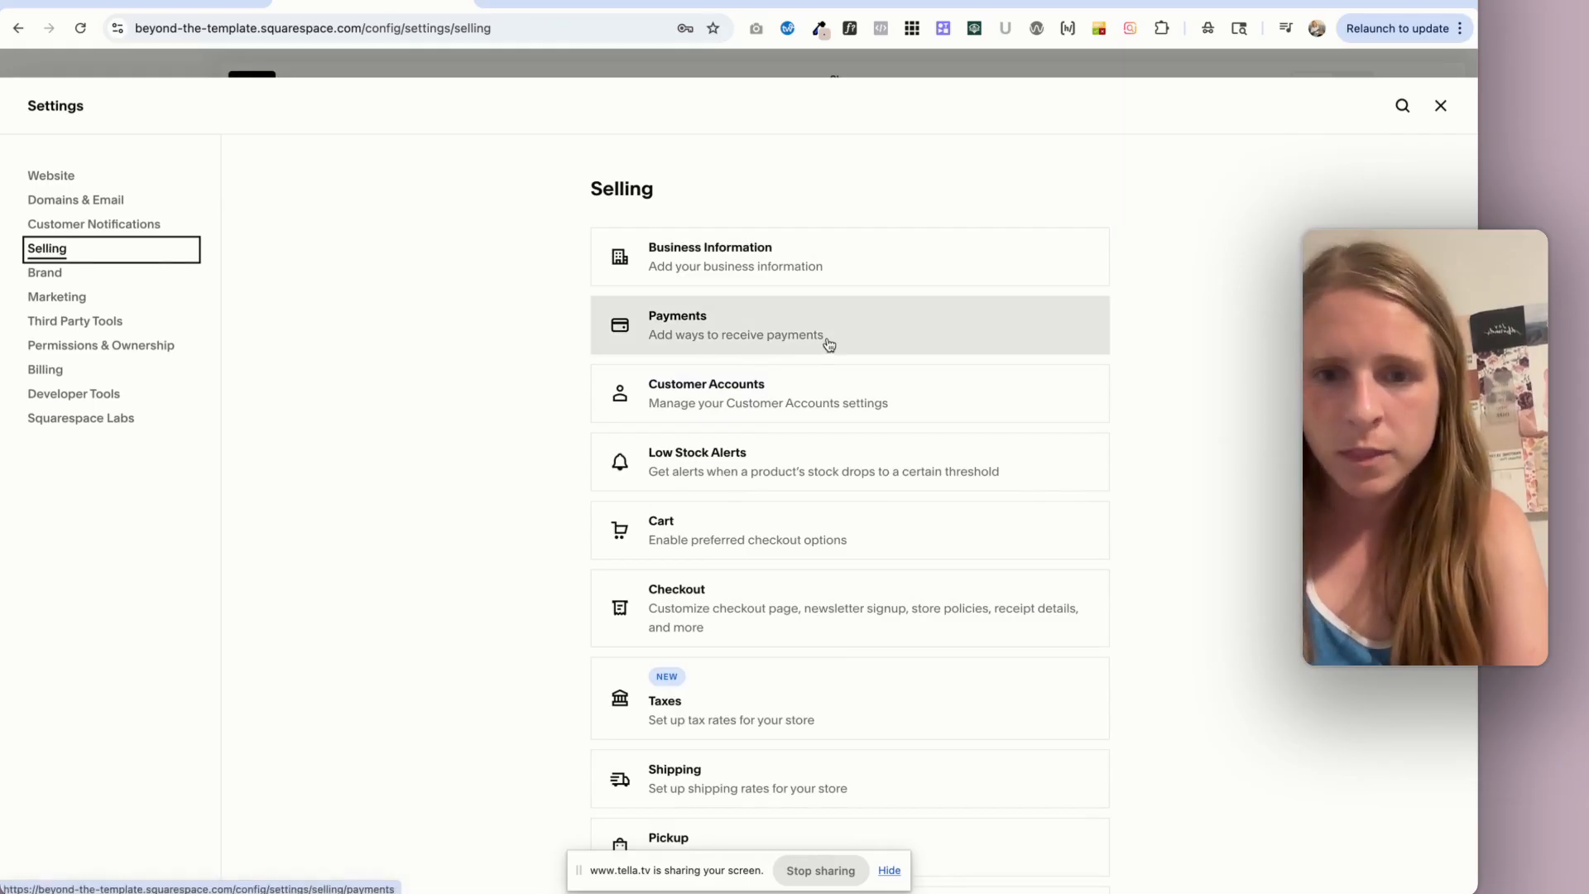
click(797, 416)
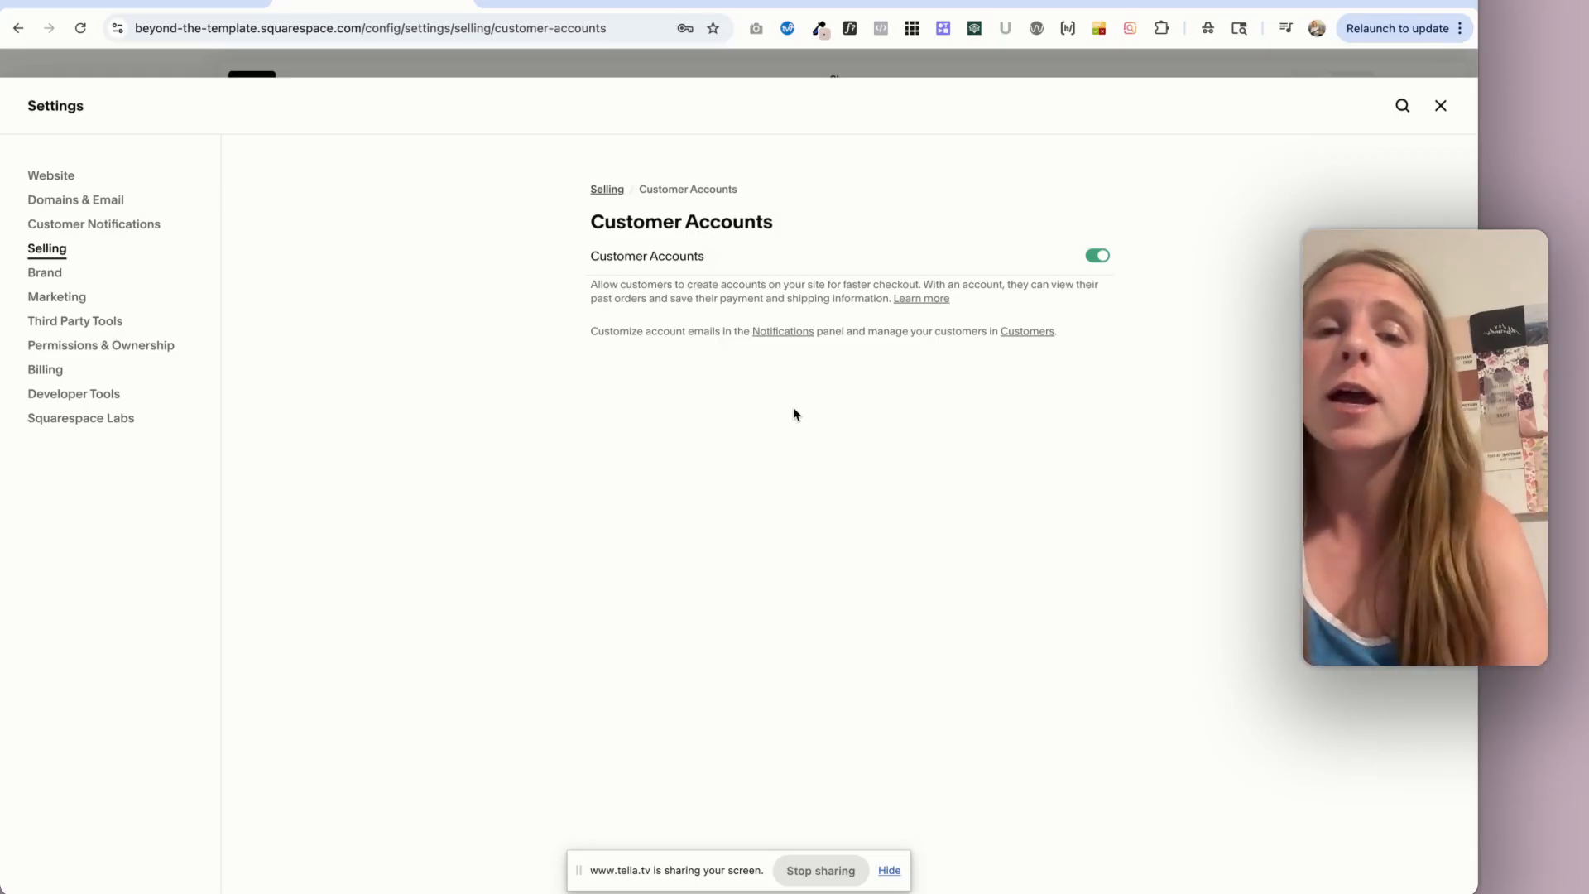
click(607, 191)
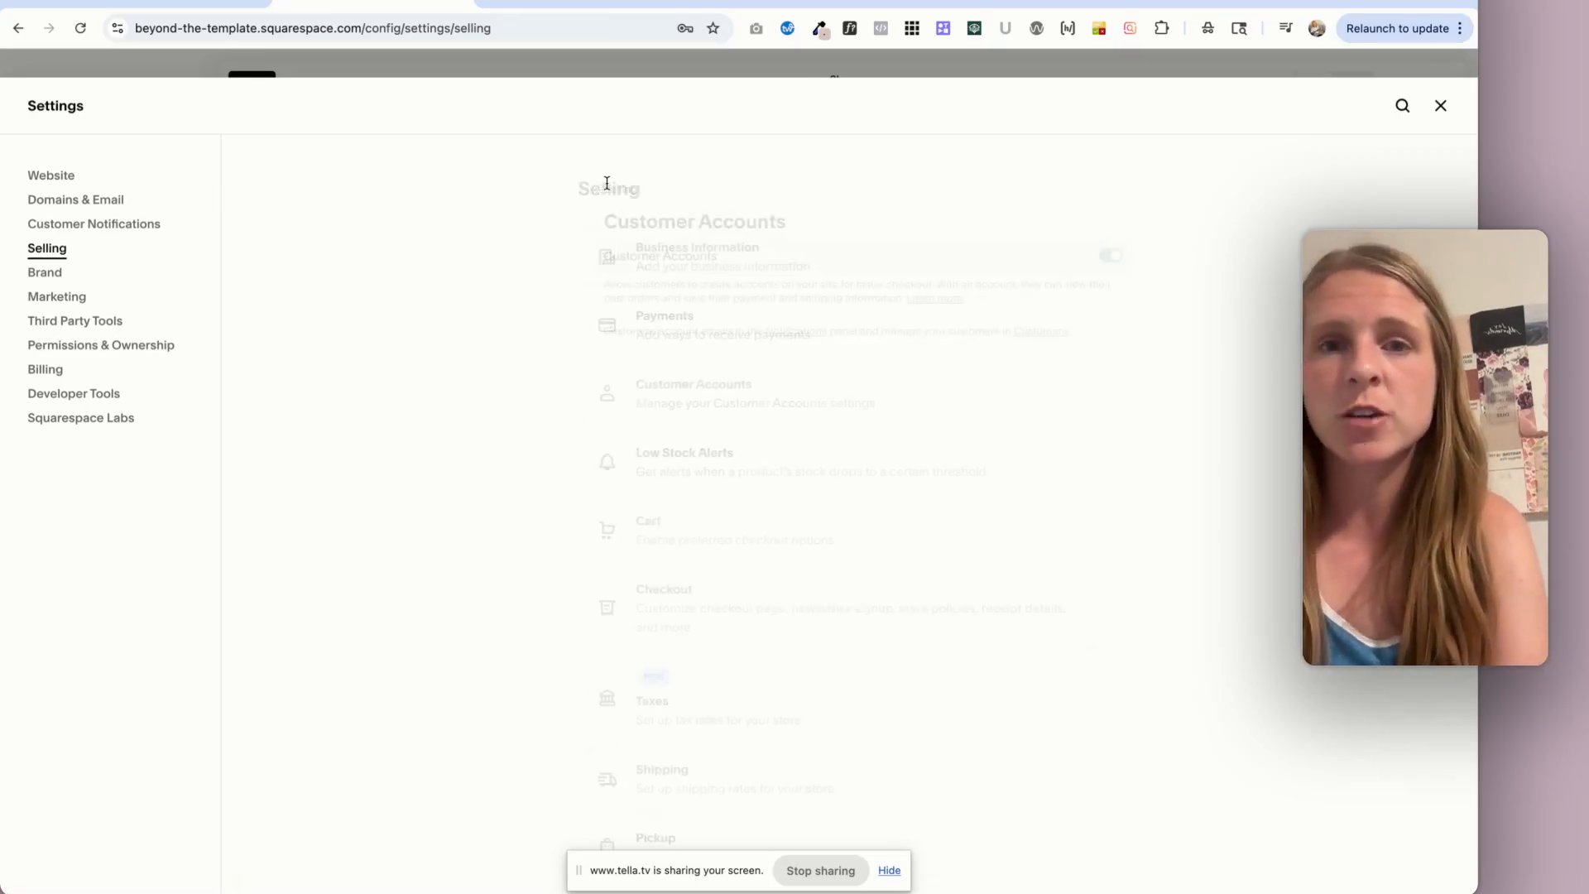
Open the Cart settings and try the Enable express checkout option
scroll(819, 514, down, 2)
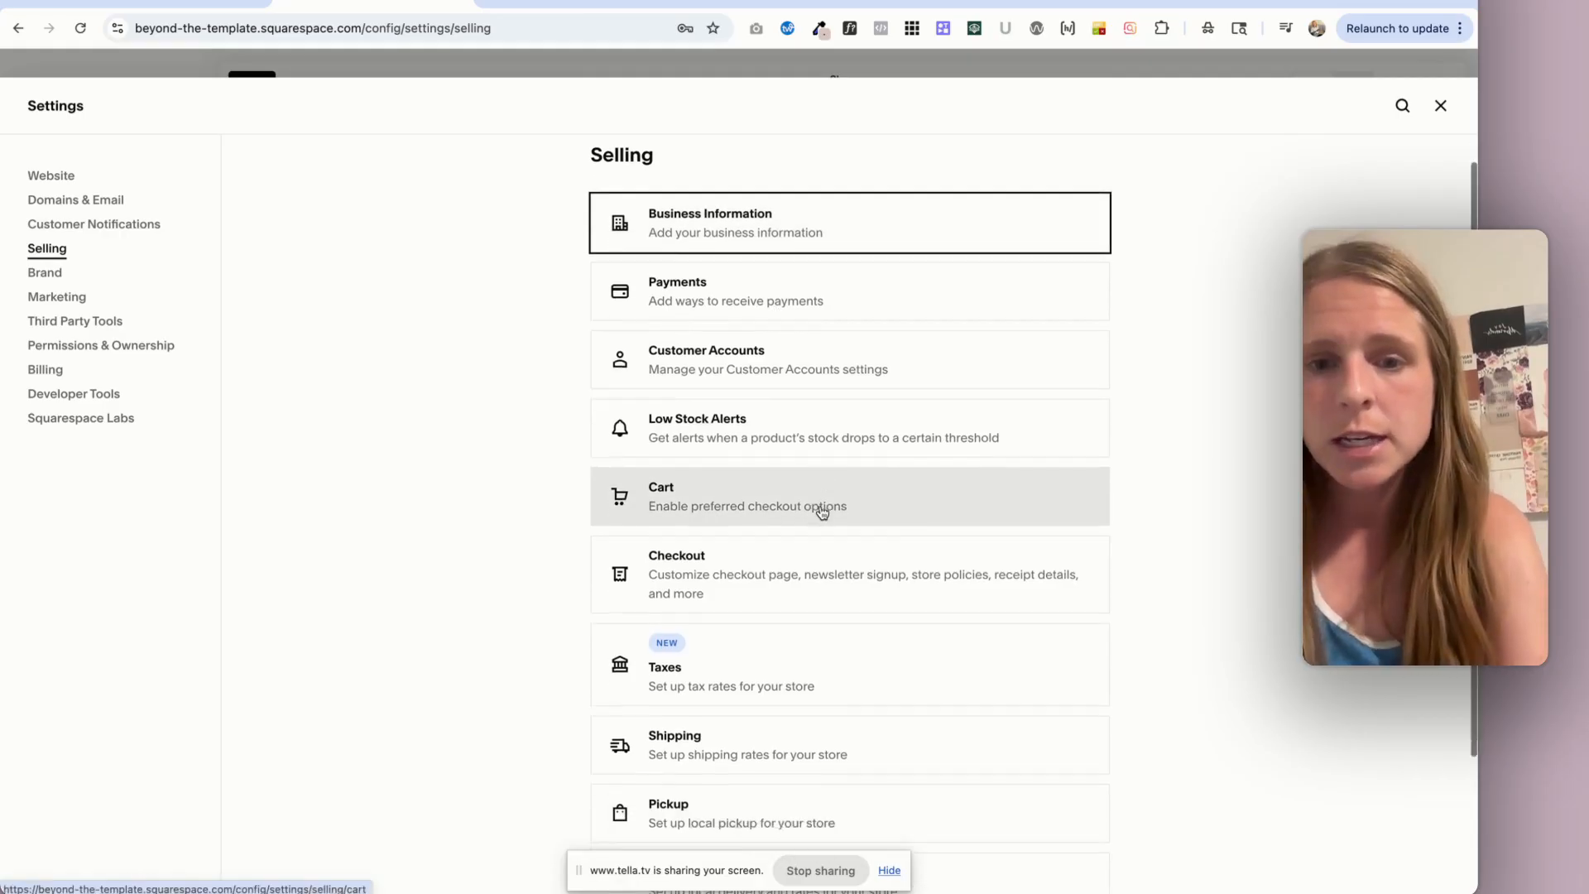
click(744, 421)
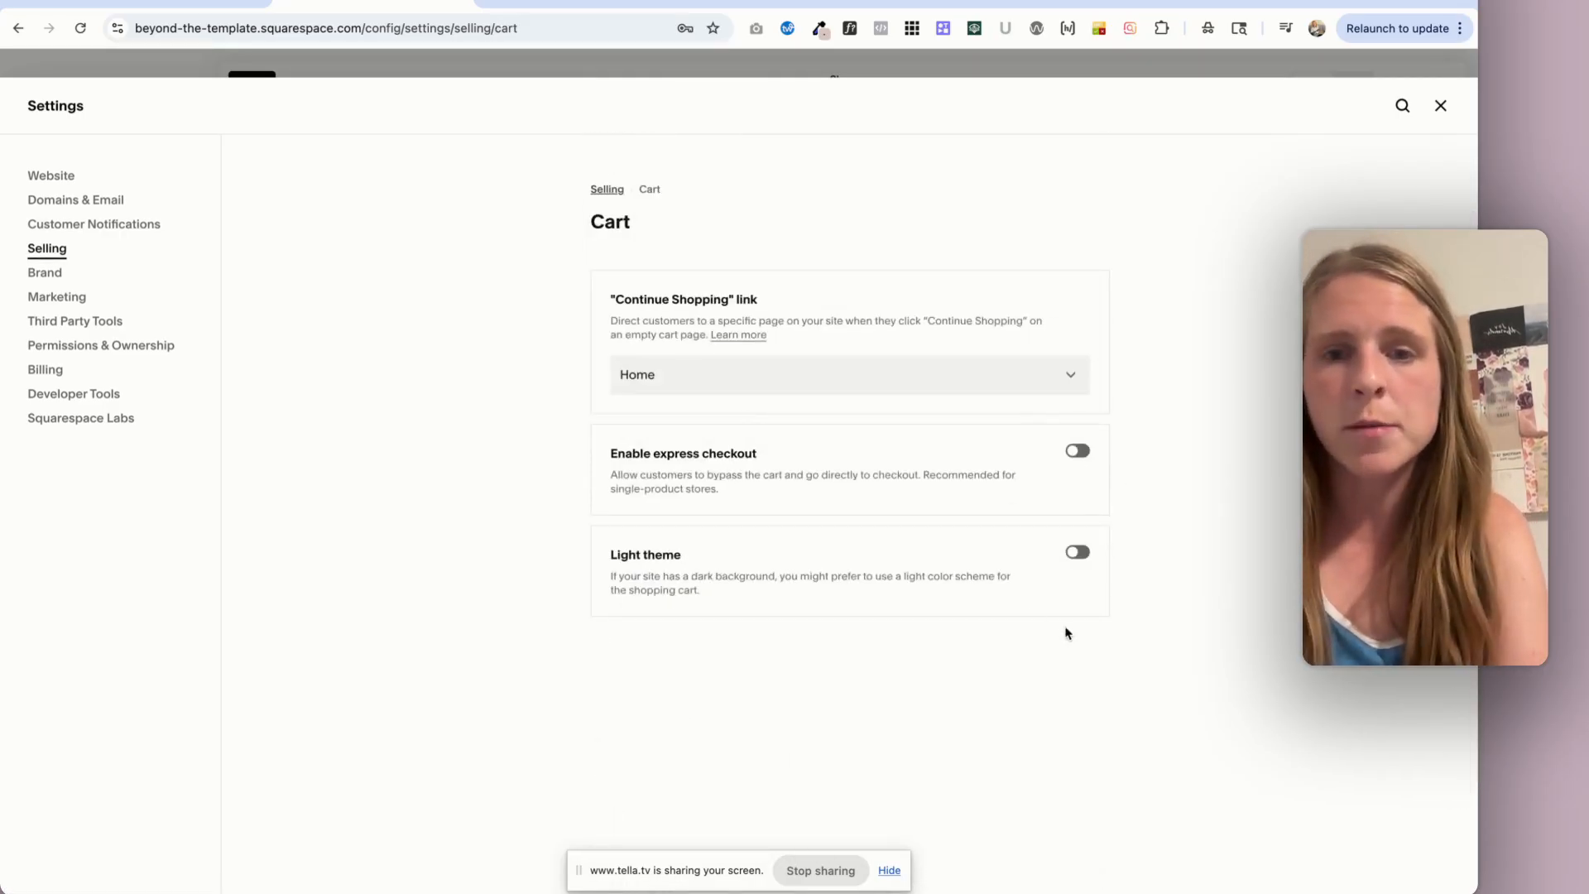
click(1083, 451)
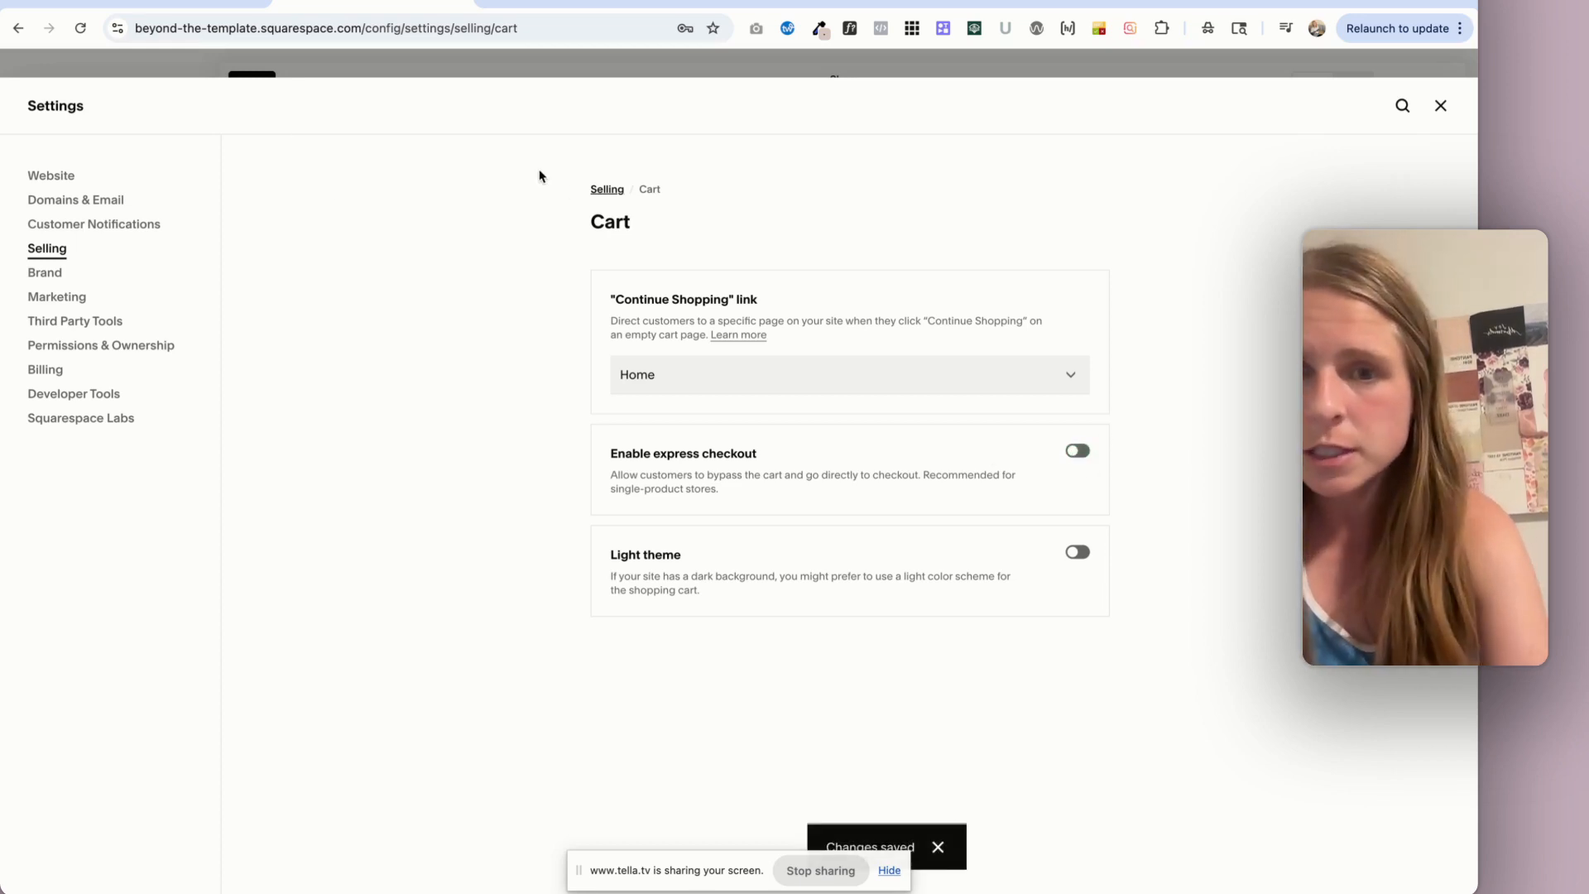
Examine the Checkout settings, including abandoned carts, minimum order amount, email signup, additional fields and store policies
click(607, 189)
scroll(778, 451, down, 2)
click(763, 465)
scroll(766, 469, down, 3)
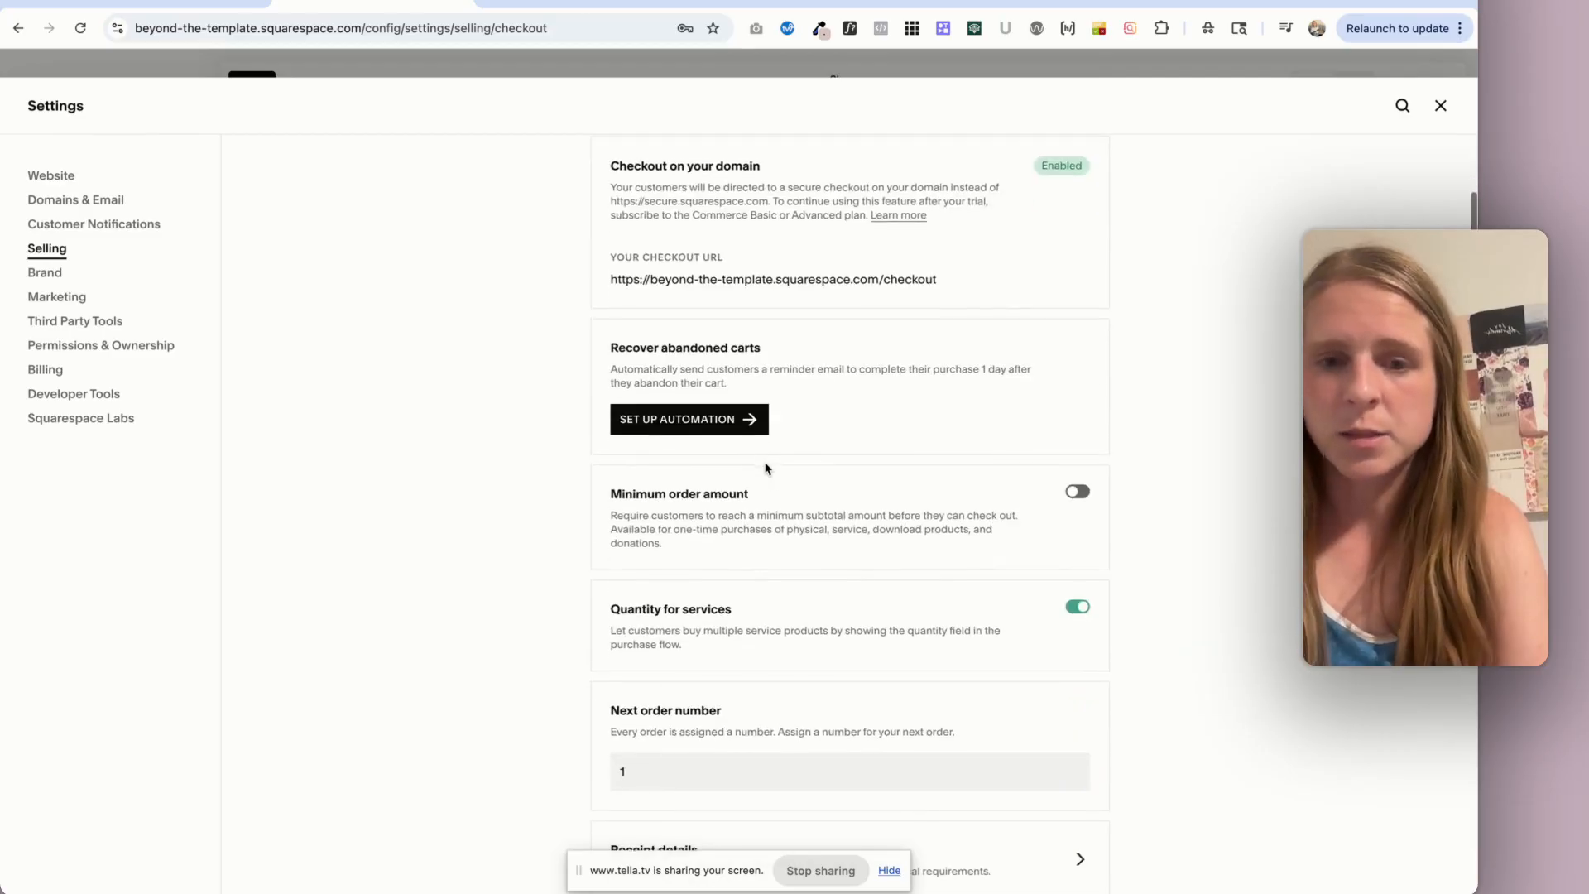
scroll(849, 520, up, 2)
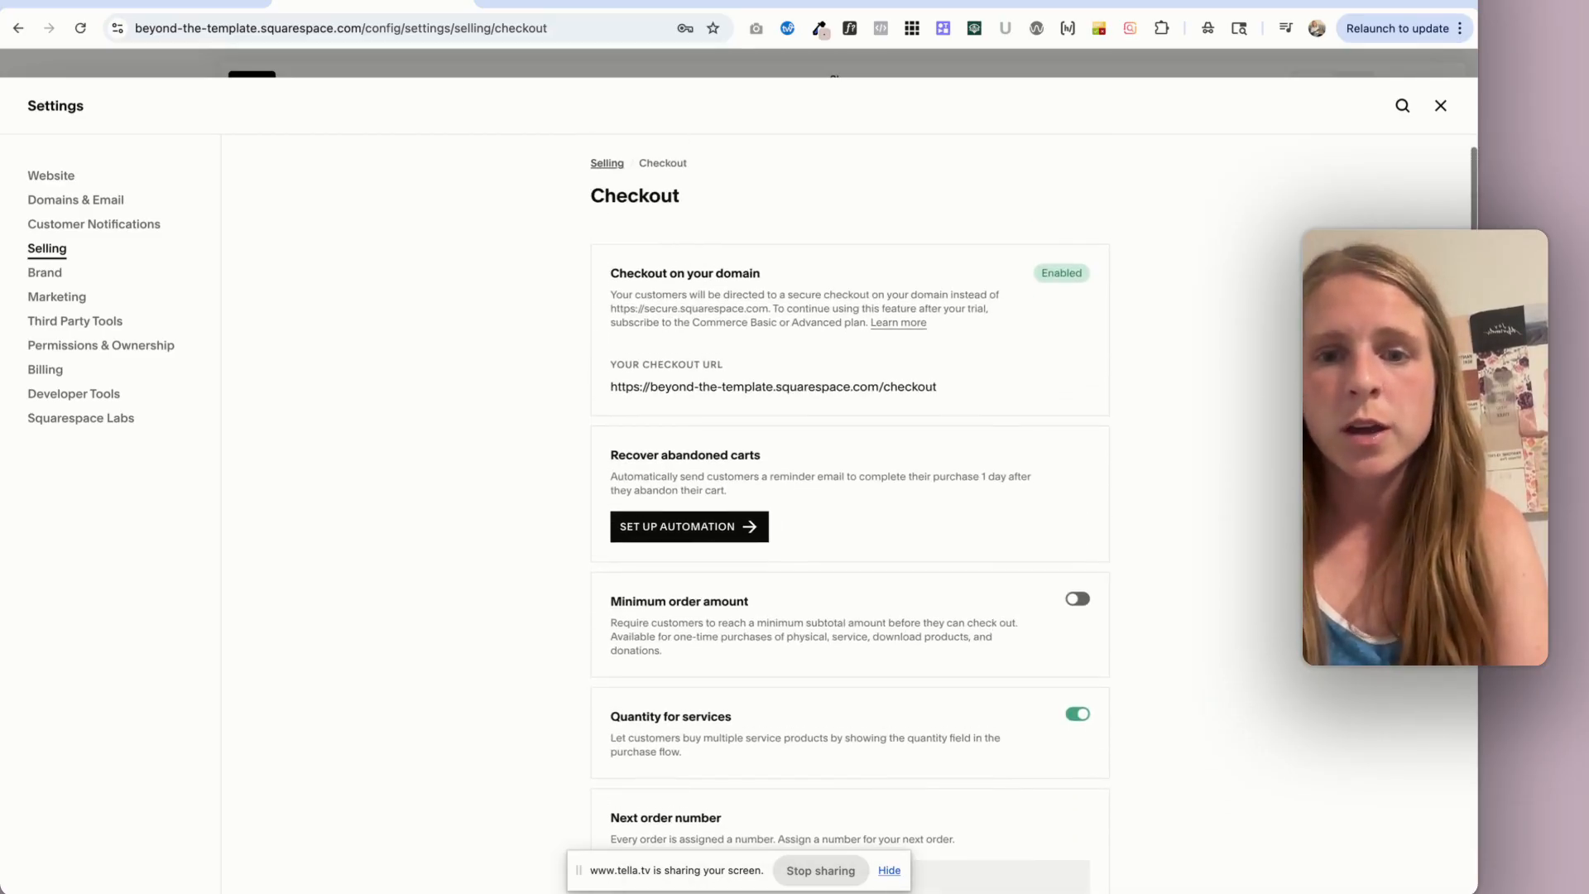
scroll(1233, 337, down, 2)
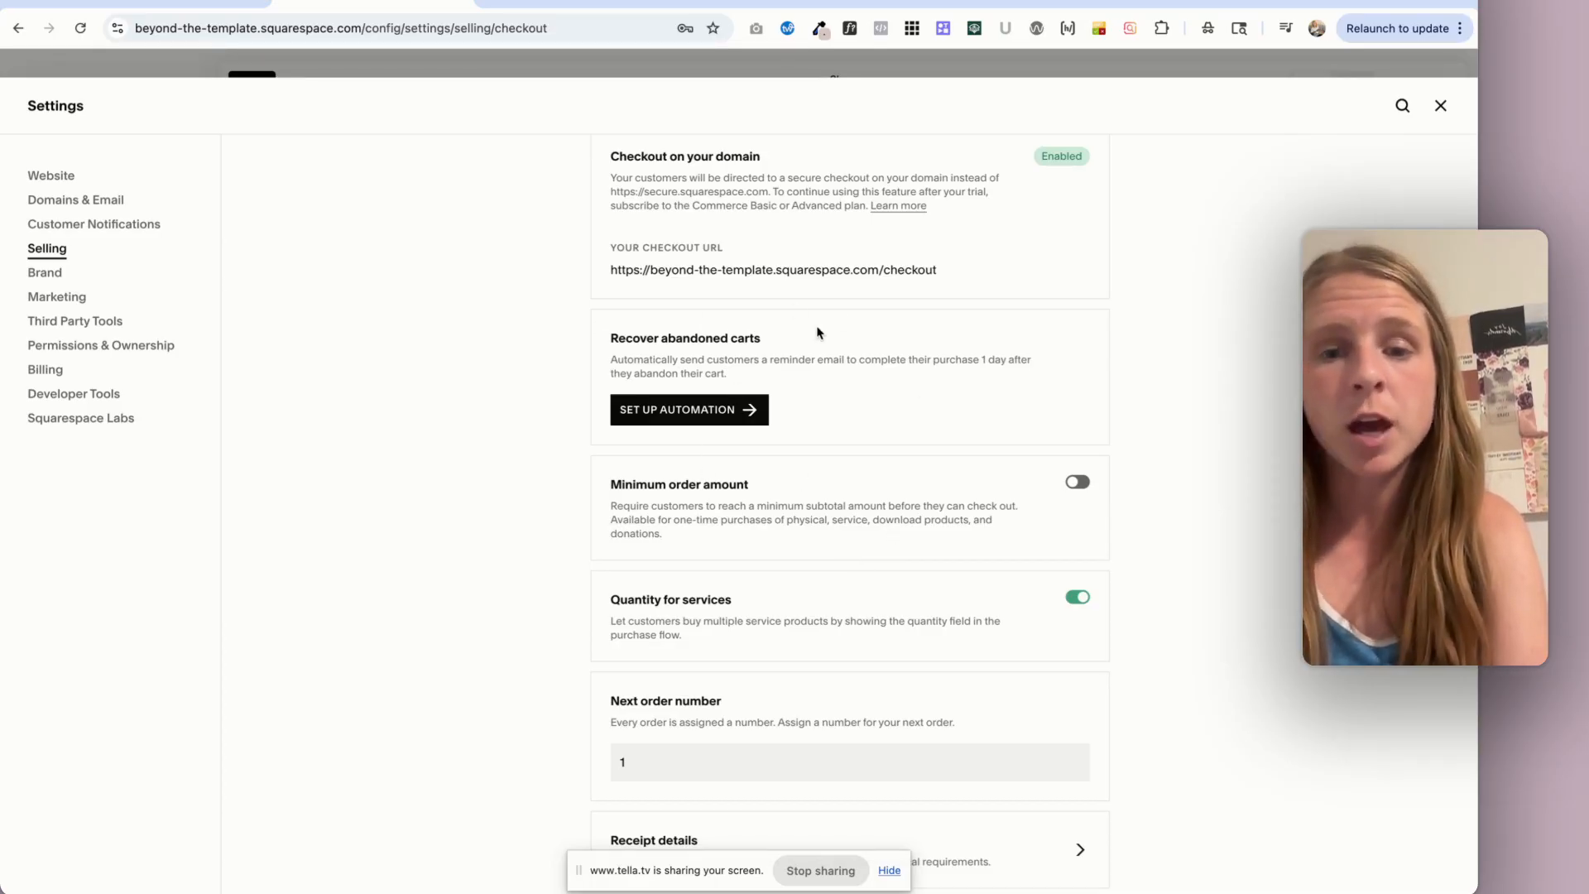
scroll(814, 340, down, 5)
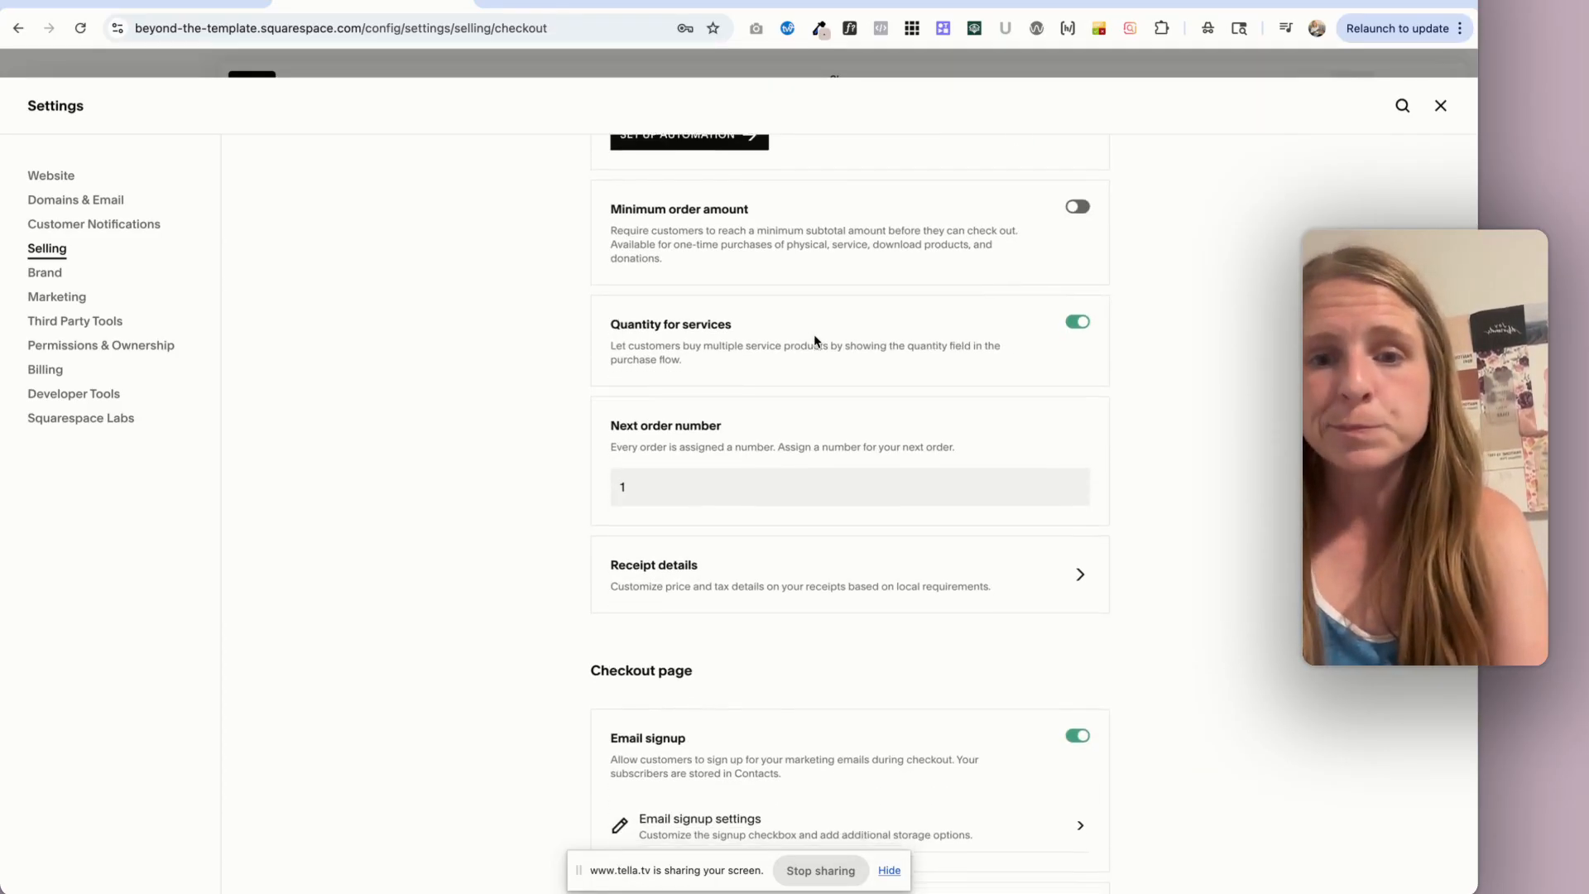
scroll(815, 336, down, 5)
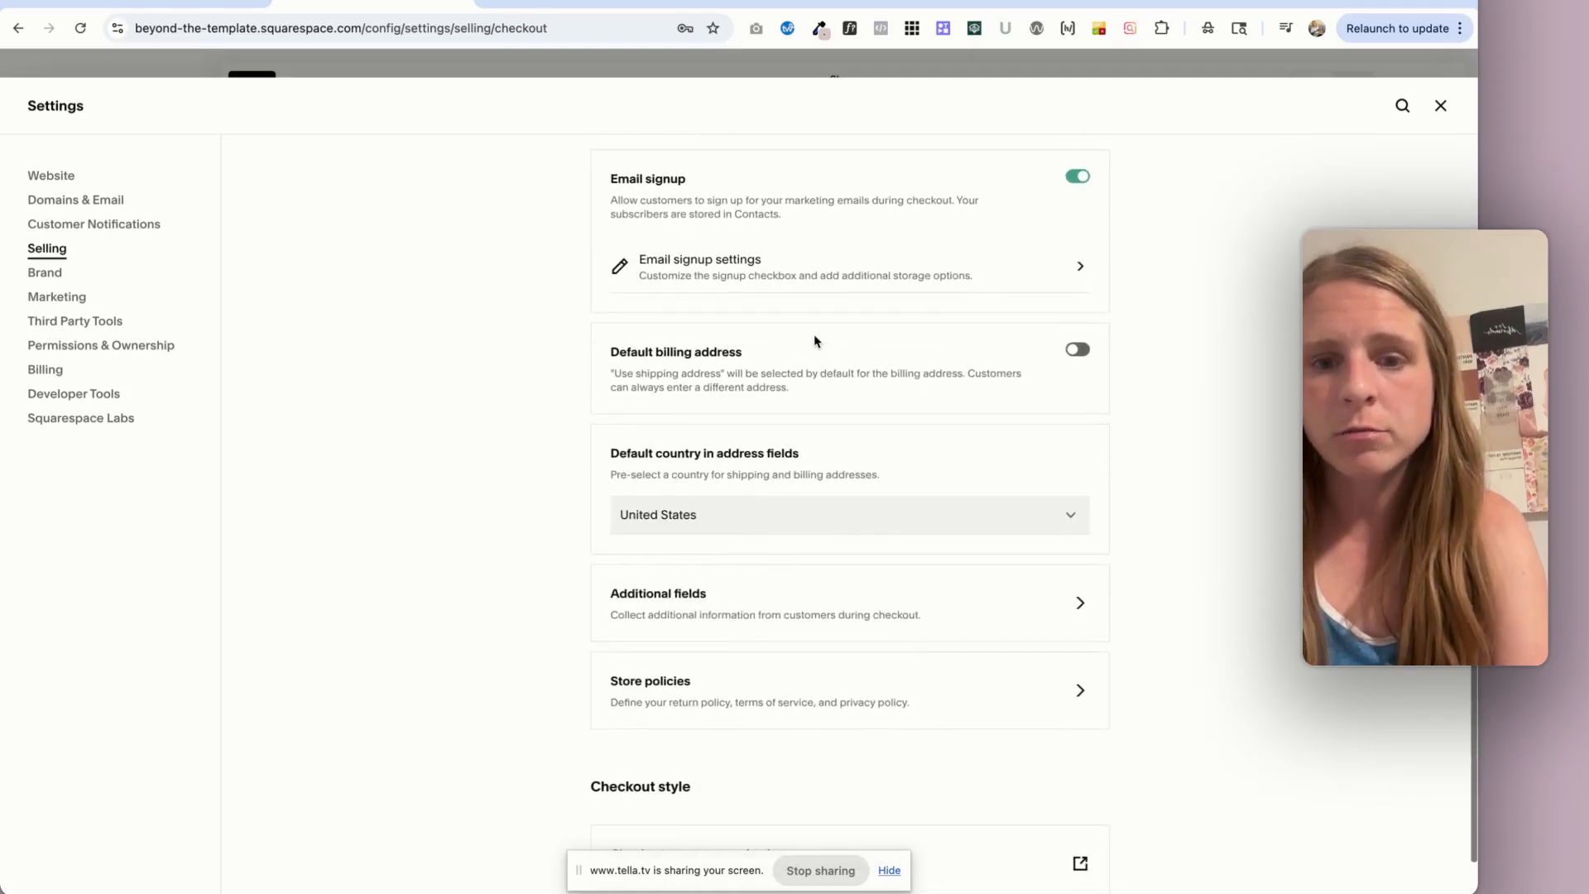
scroll(813, 335, up, 10)
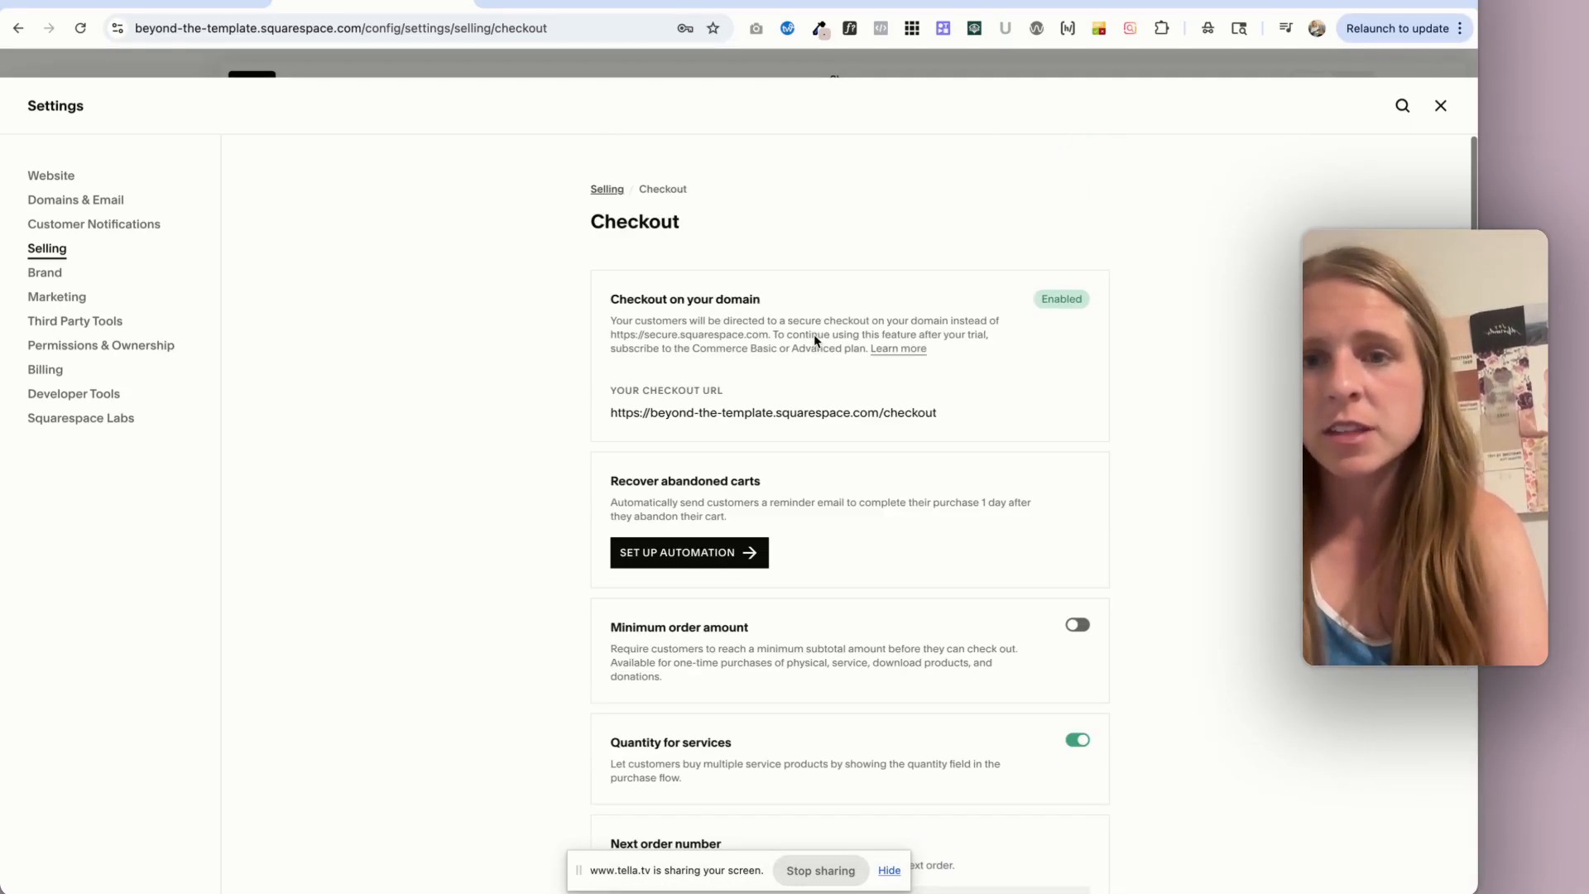
Open the Shipping settings from the Selling overview and view the Add Shipping Option choice
click(608, 189)
scroll(766, 595, down, 2)
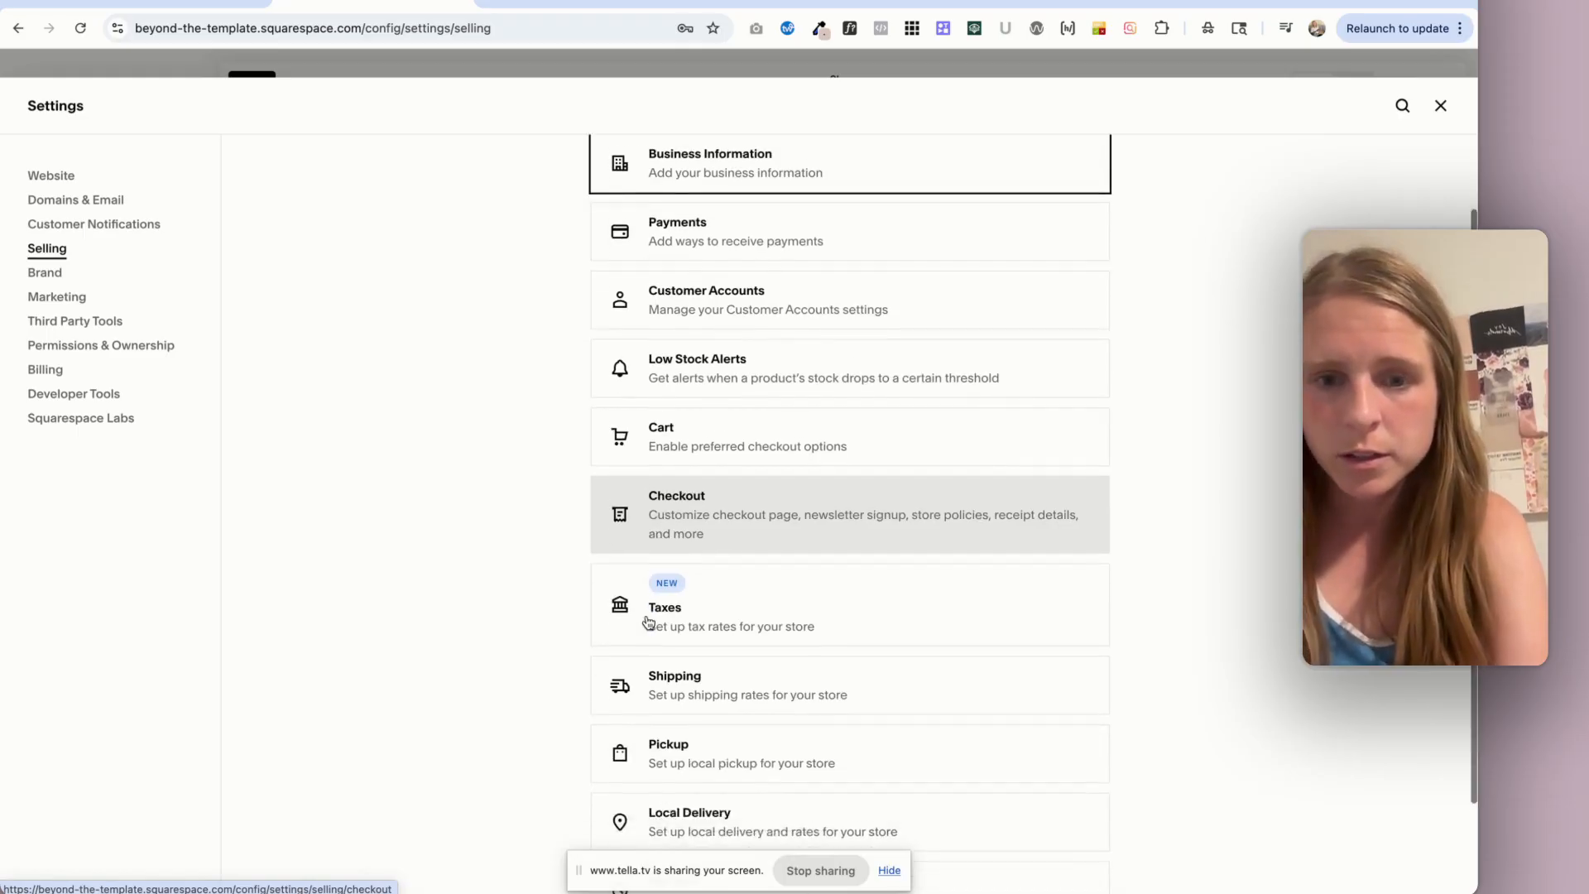
scroll(765, 608, down, 2)
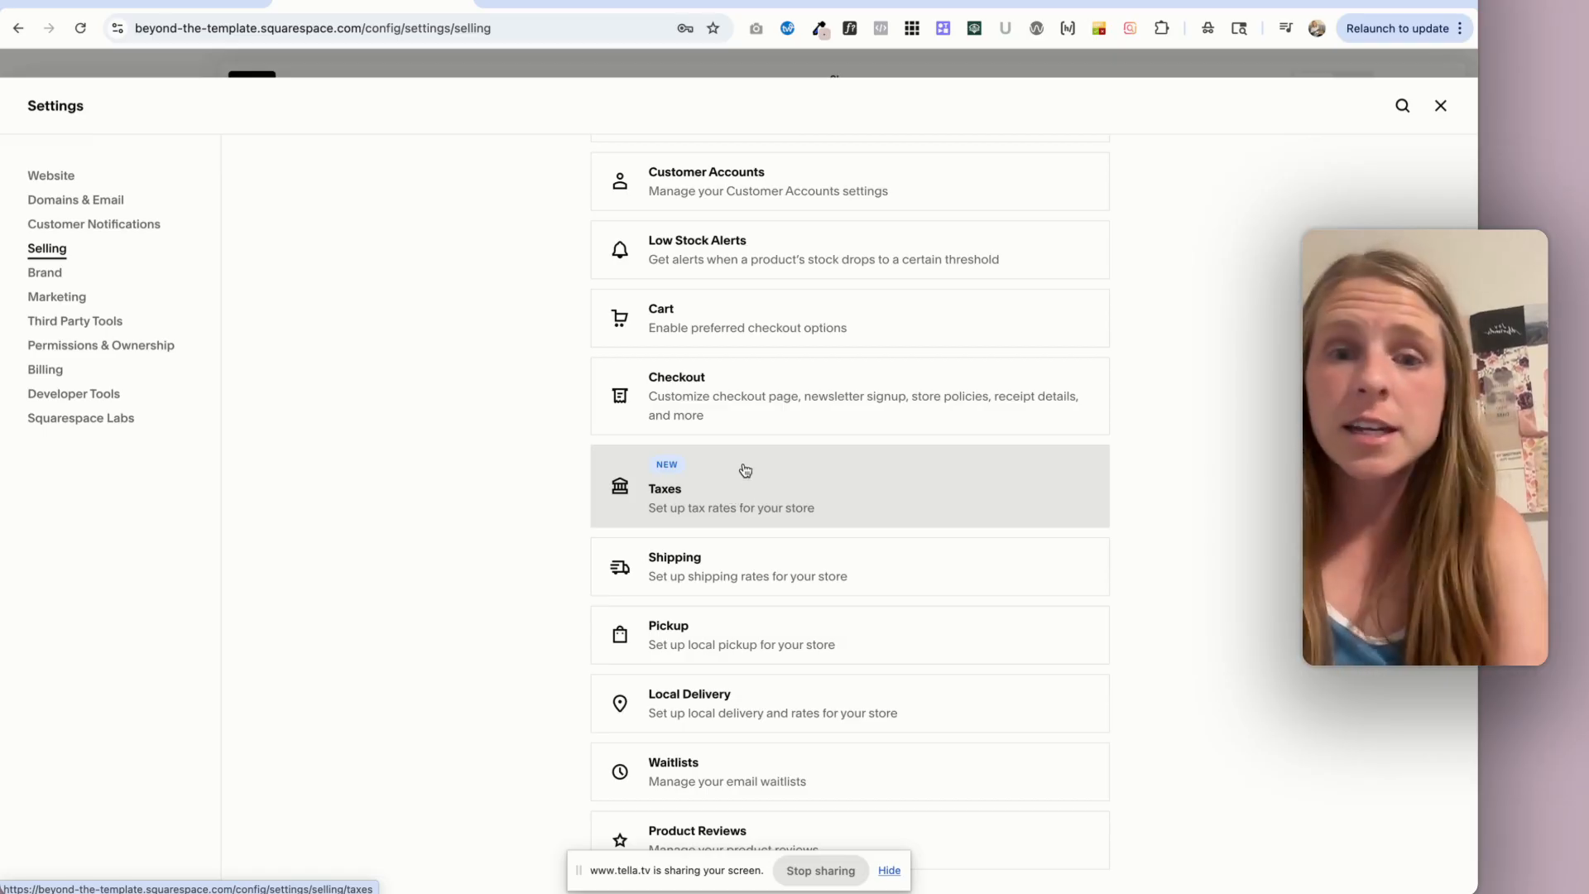
click(726, 569)
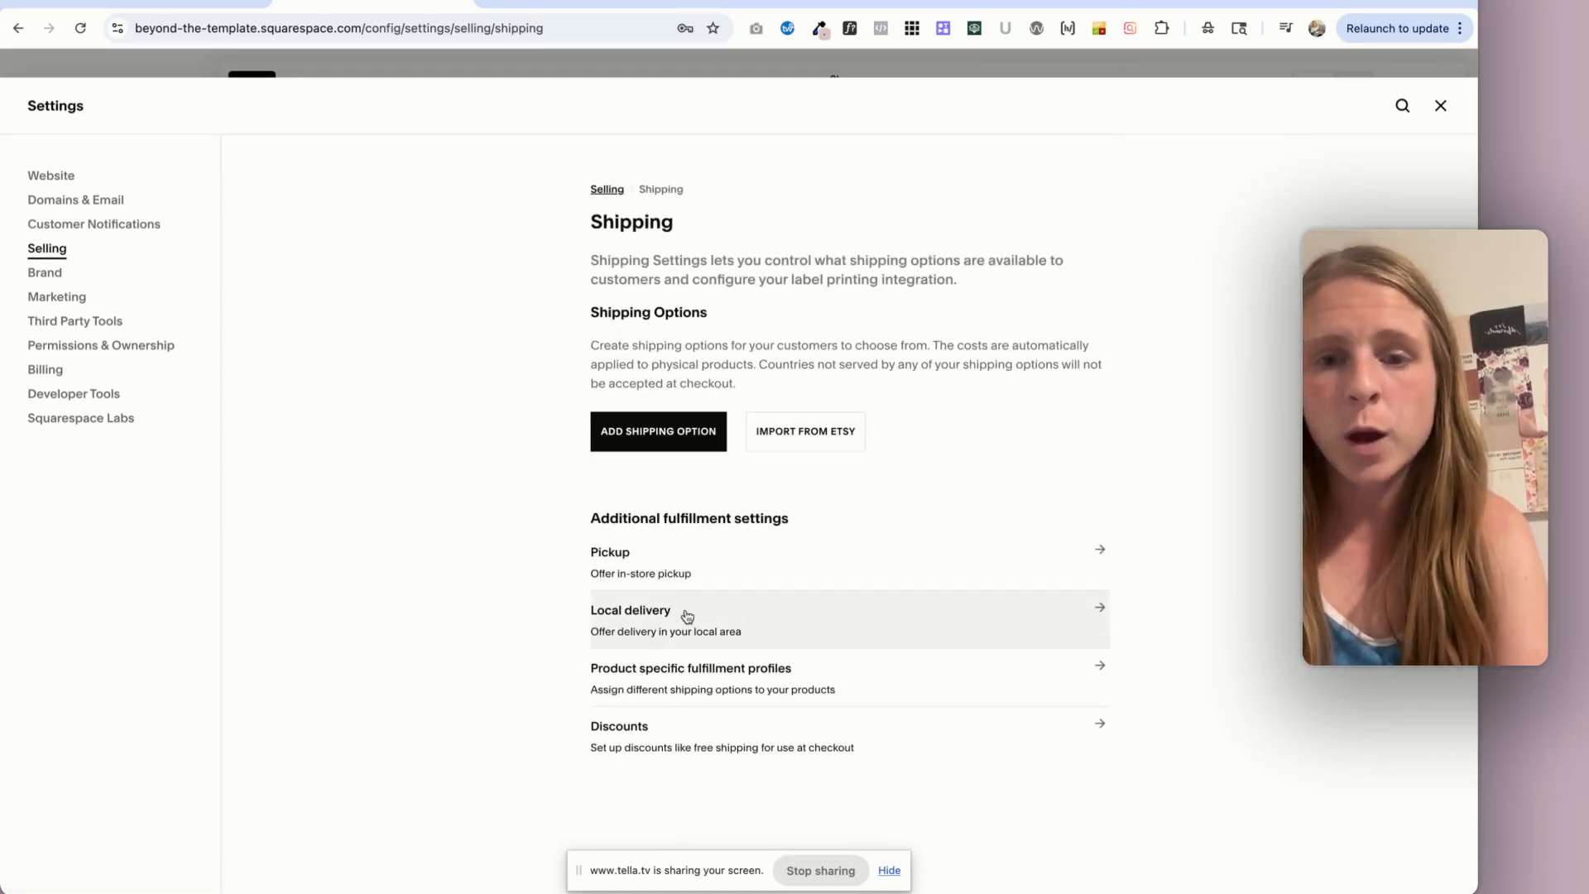
click(672, 450)
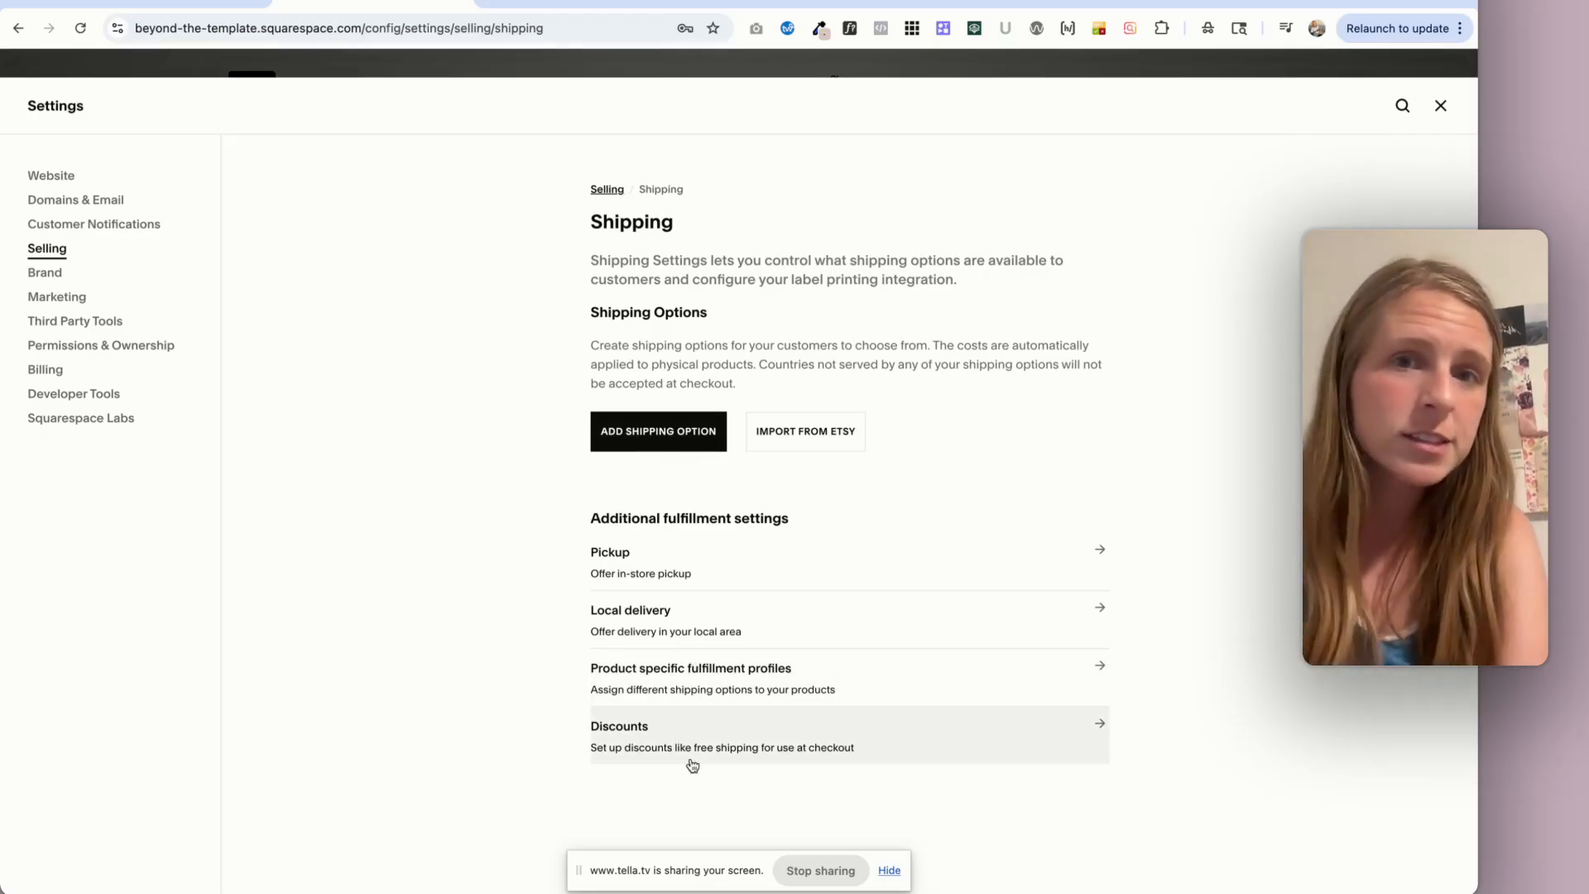
View the Pickup fulfillment settings and look over the remaining options in the Selling overview
click(674, 556)
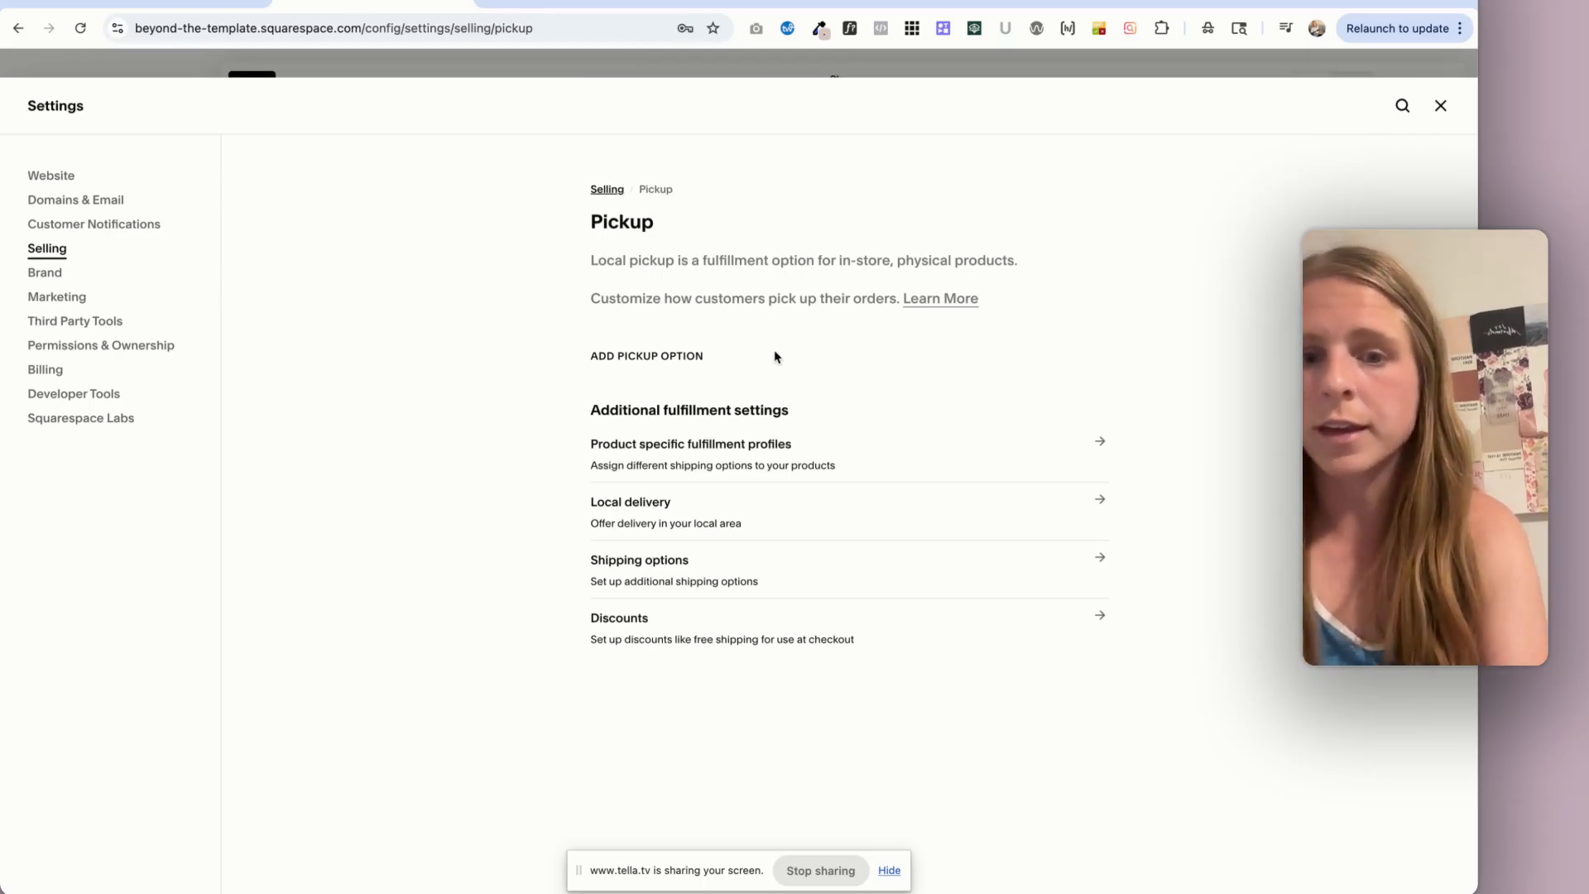
click(606, 189)
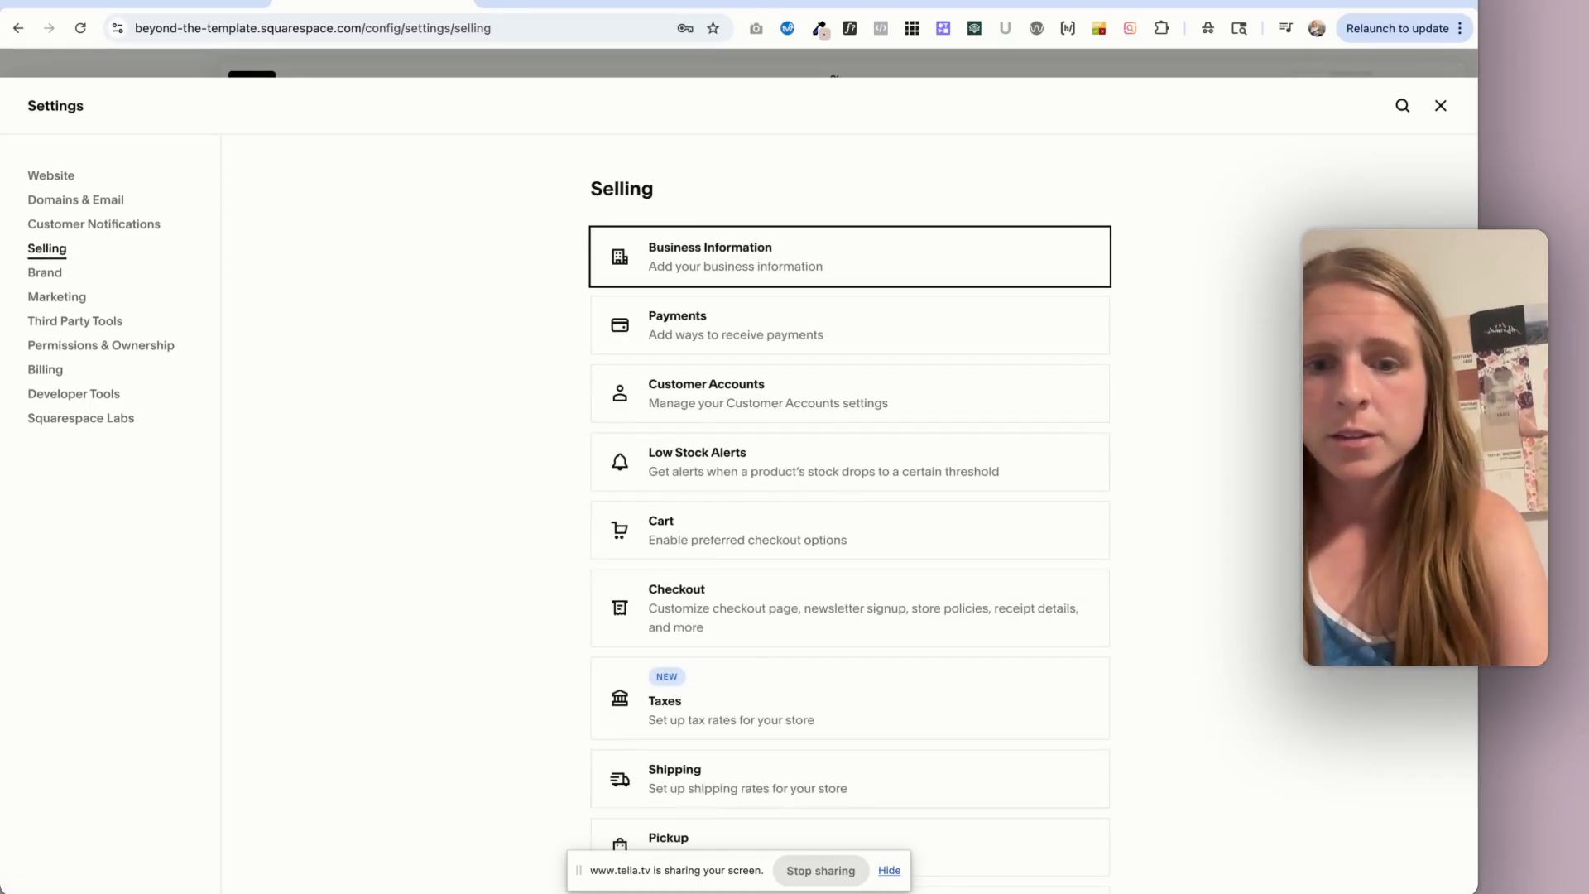
scroll(734, 585, down, 3)
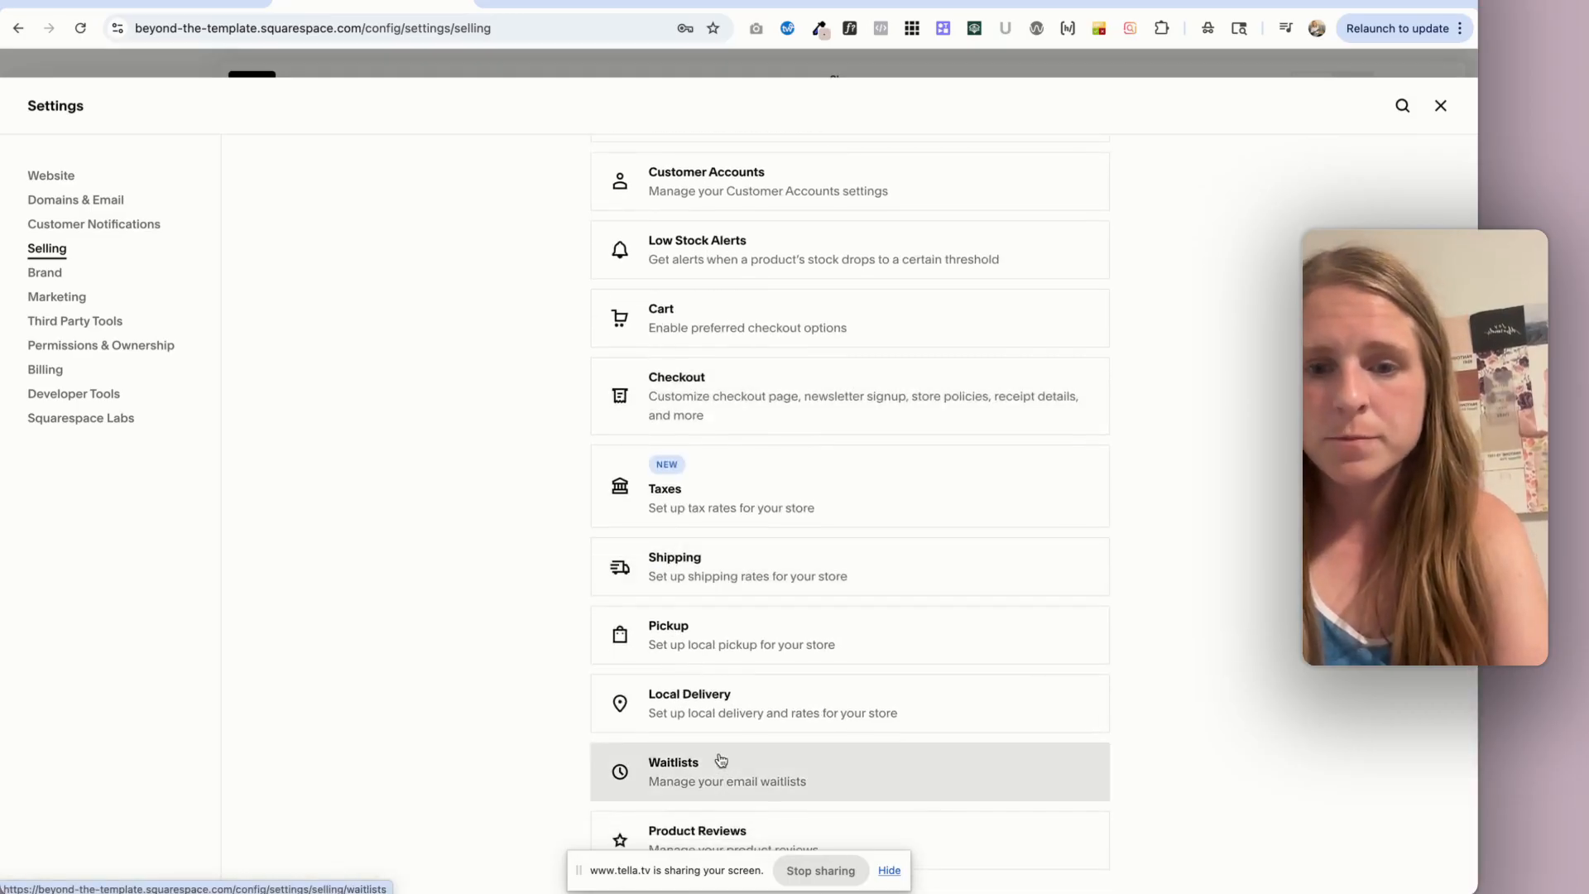
scroll(826, 149, up, 3)
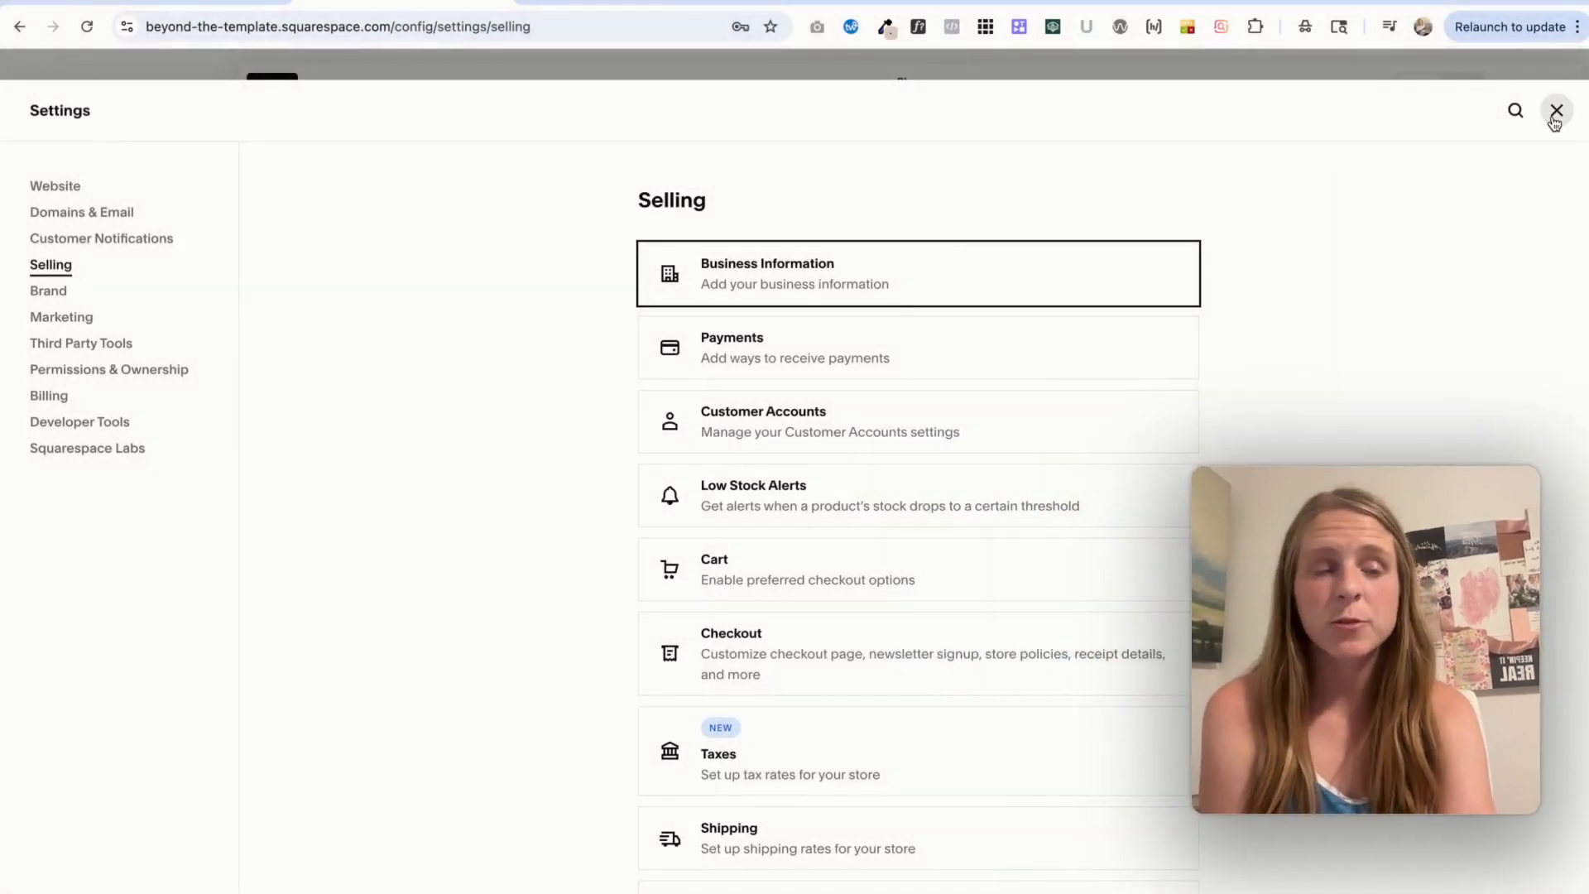
Close the site settings and open the Shop page from the website pages for editing
click(1555, 110)
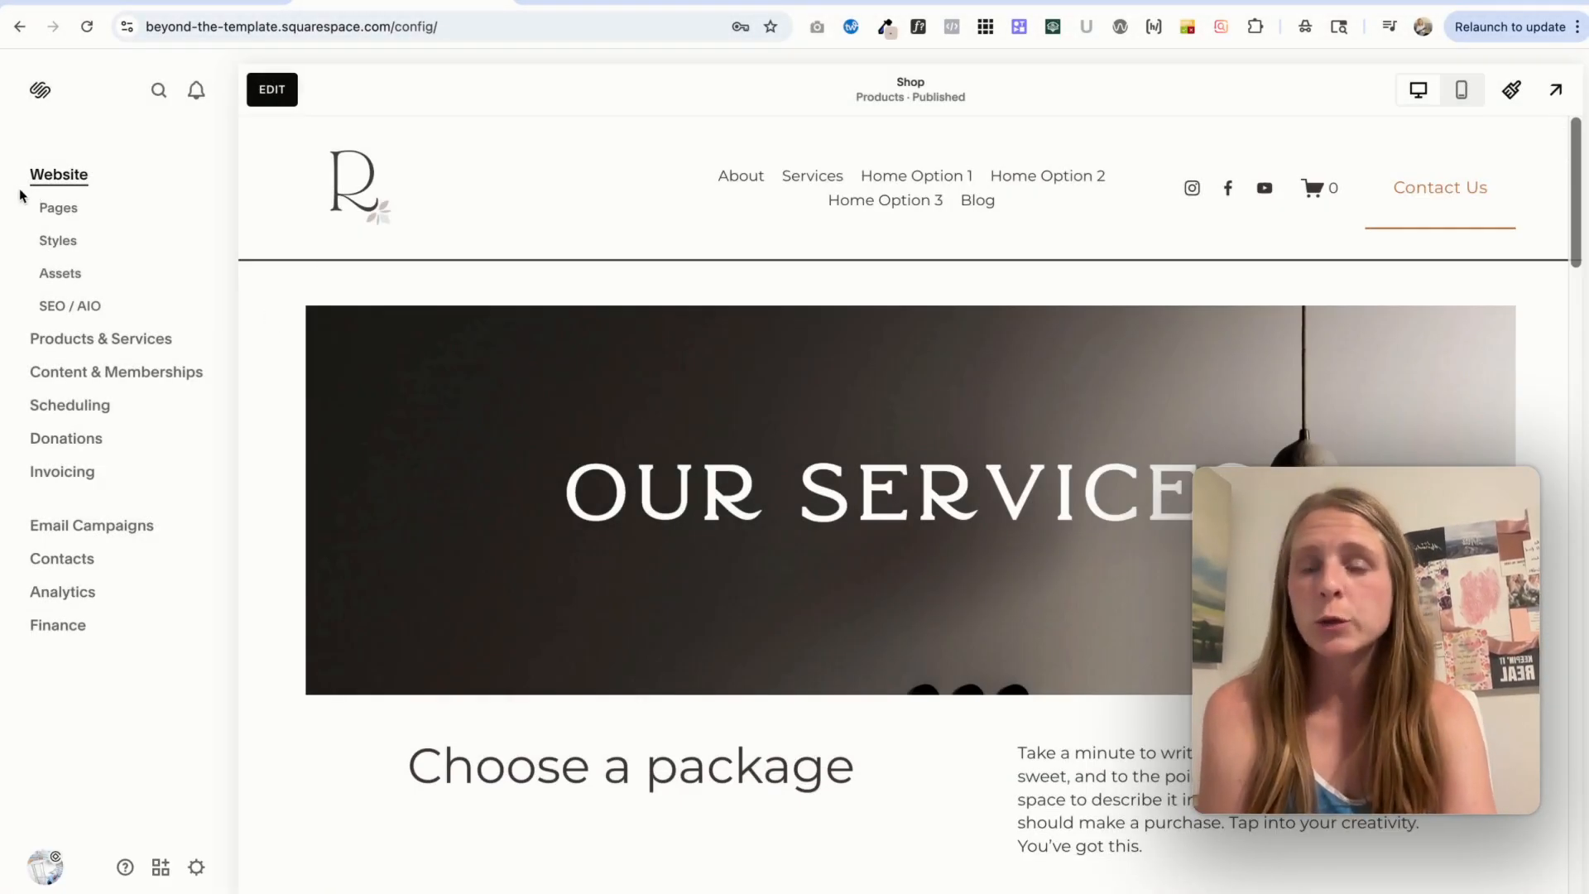
click(54, 208)
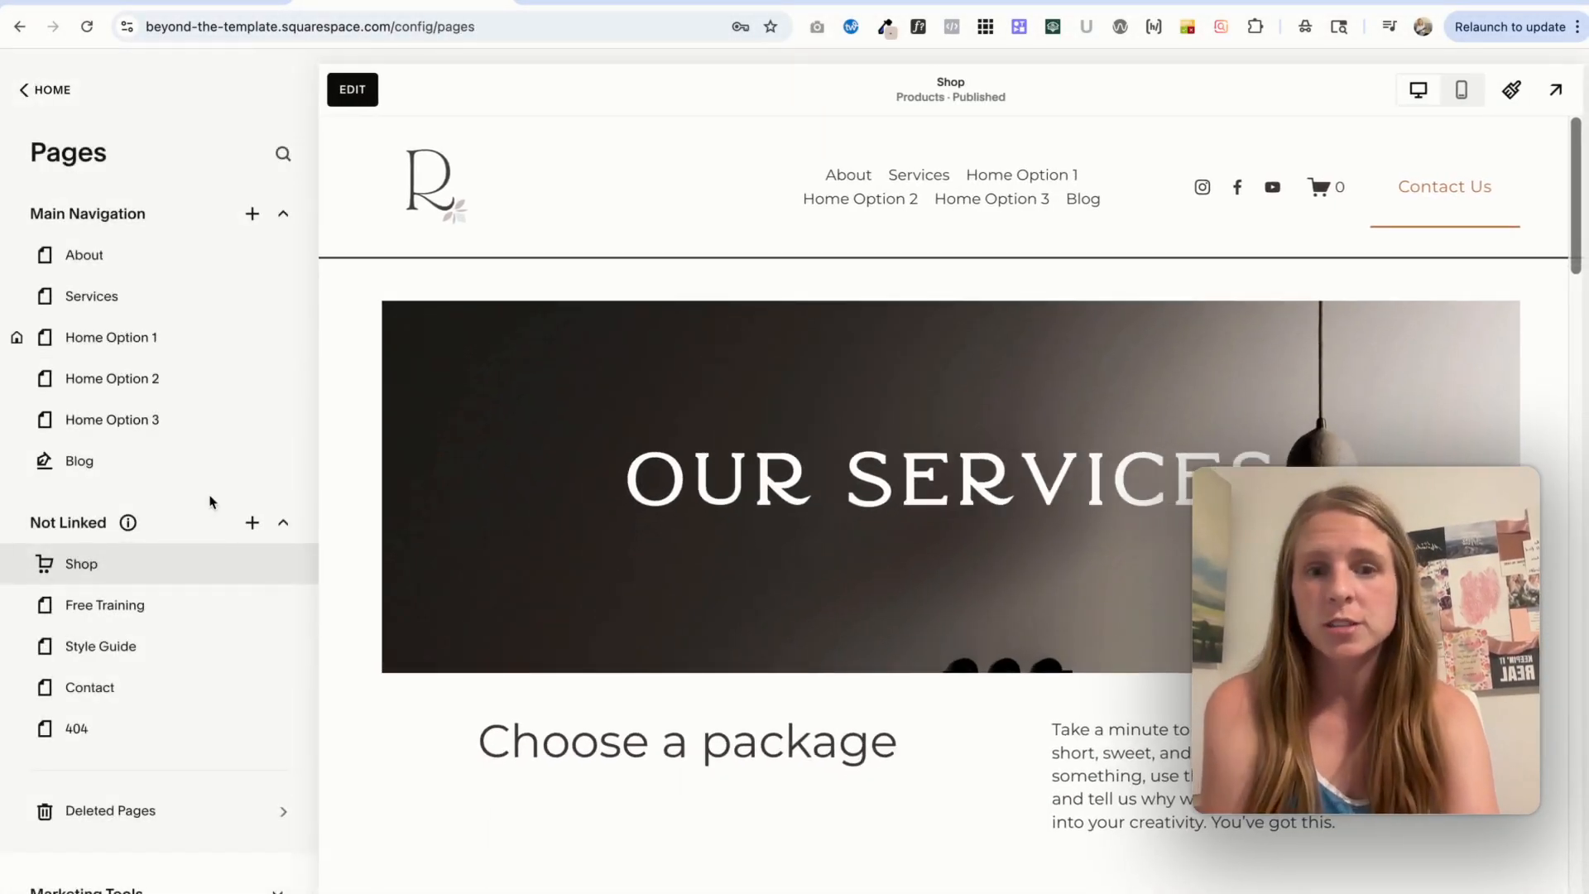
scroll(709, 662, down, 10)
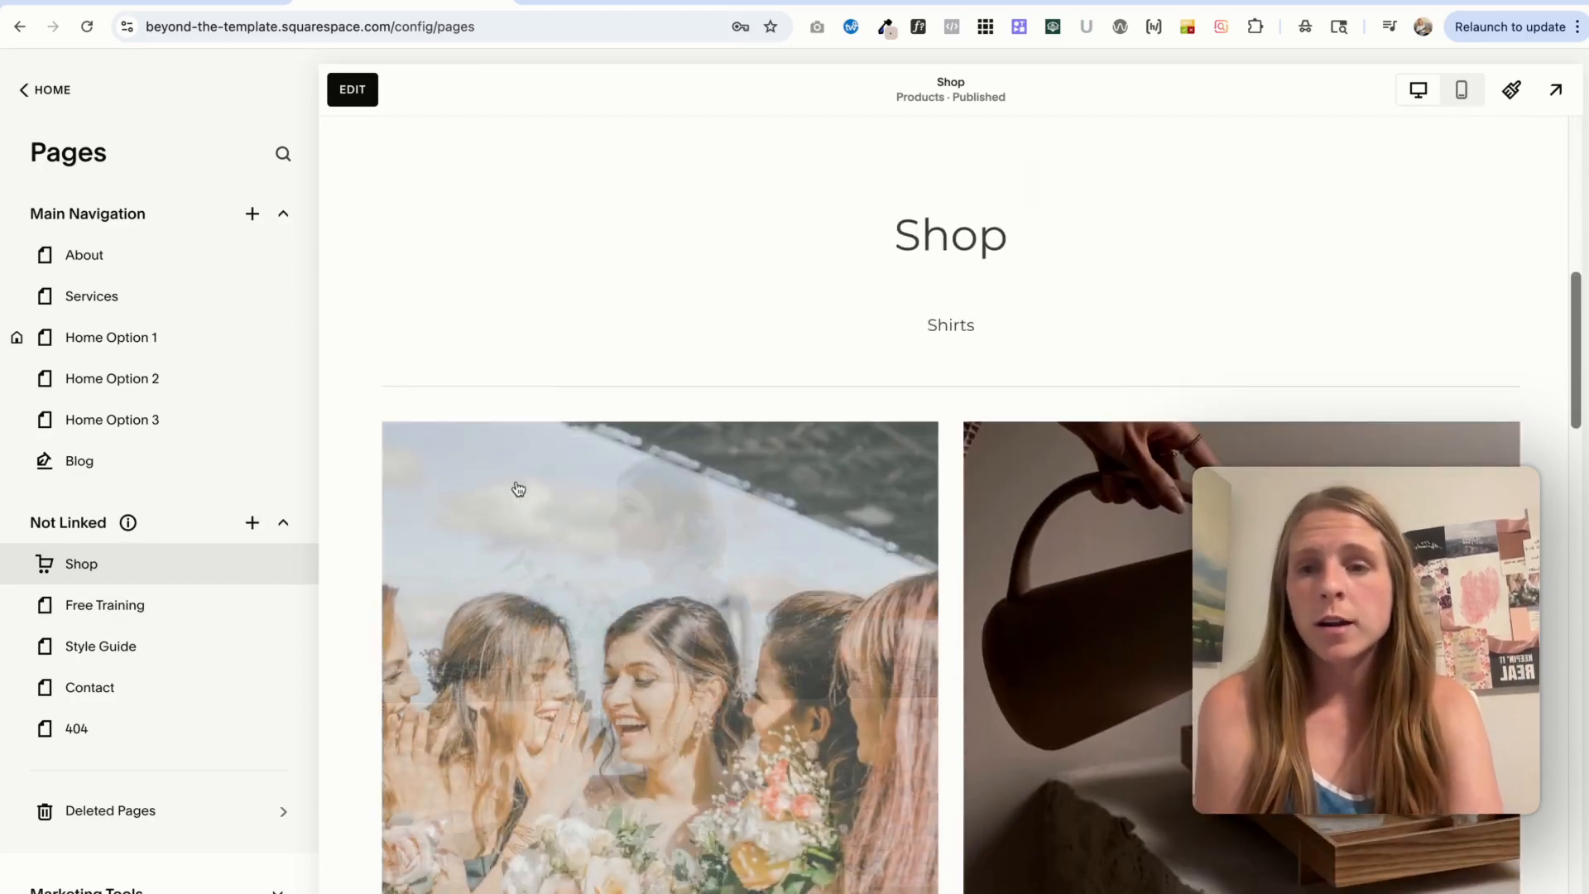
click(353, 89)
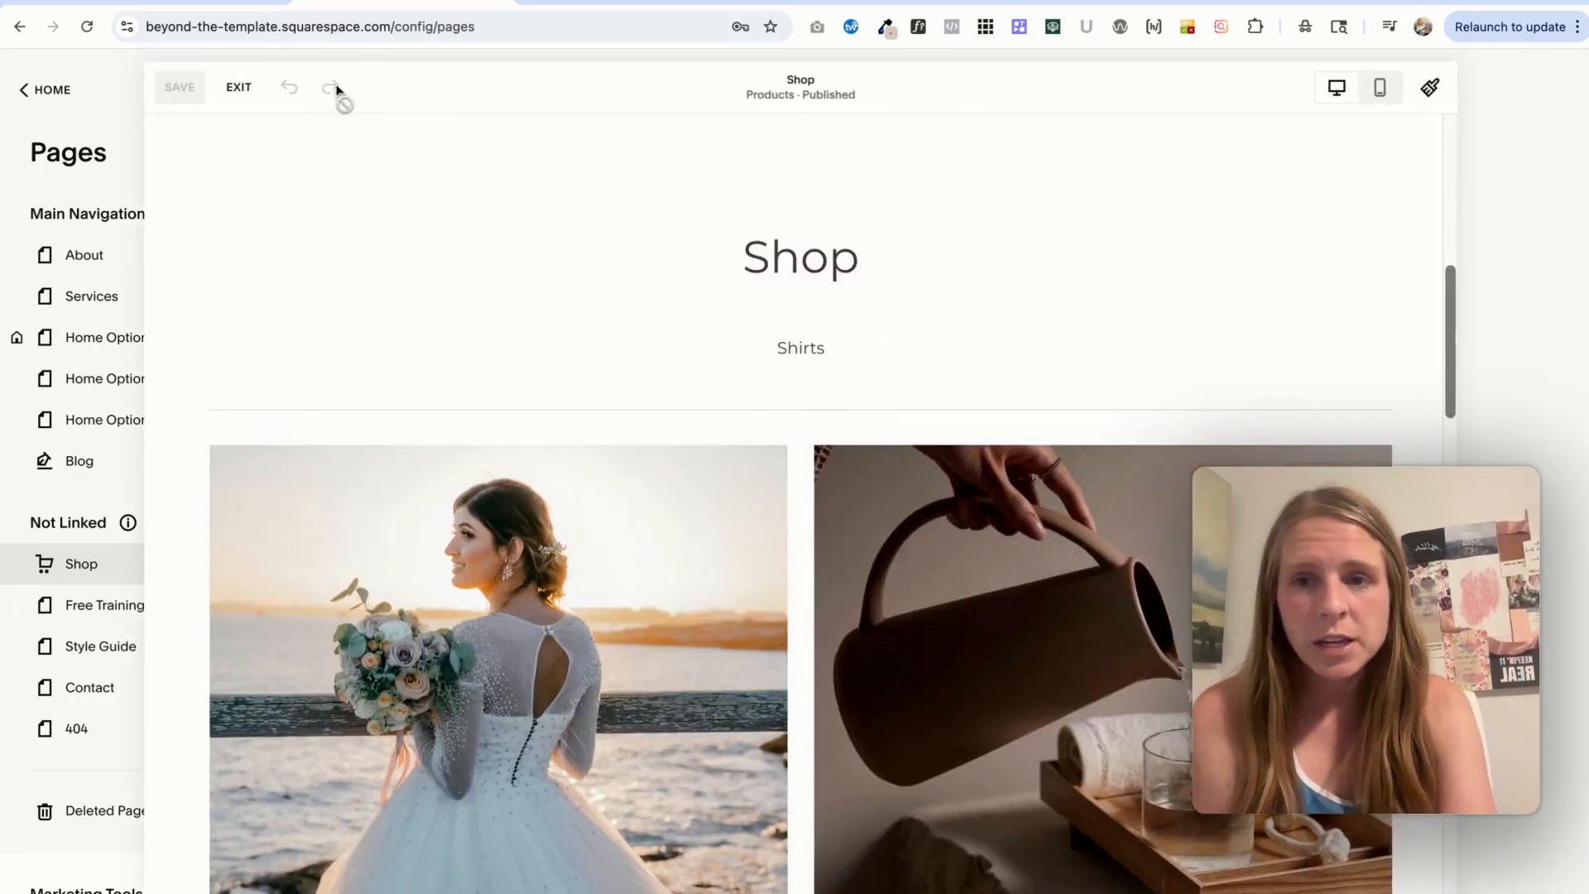
Insert the saved "Let's Work Together" section between the "Choose a package" intro and the Shop products section
scroll(665, 525, up, 10)
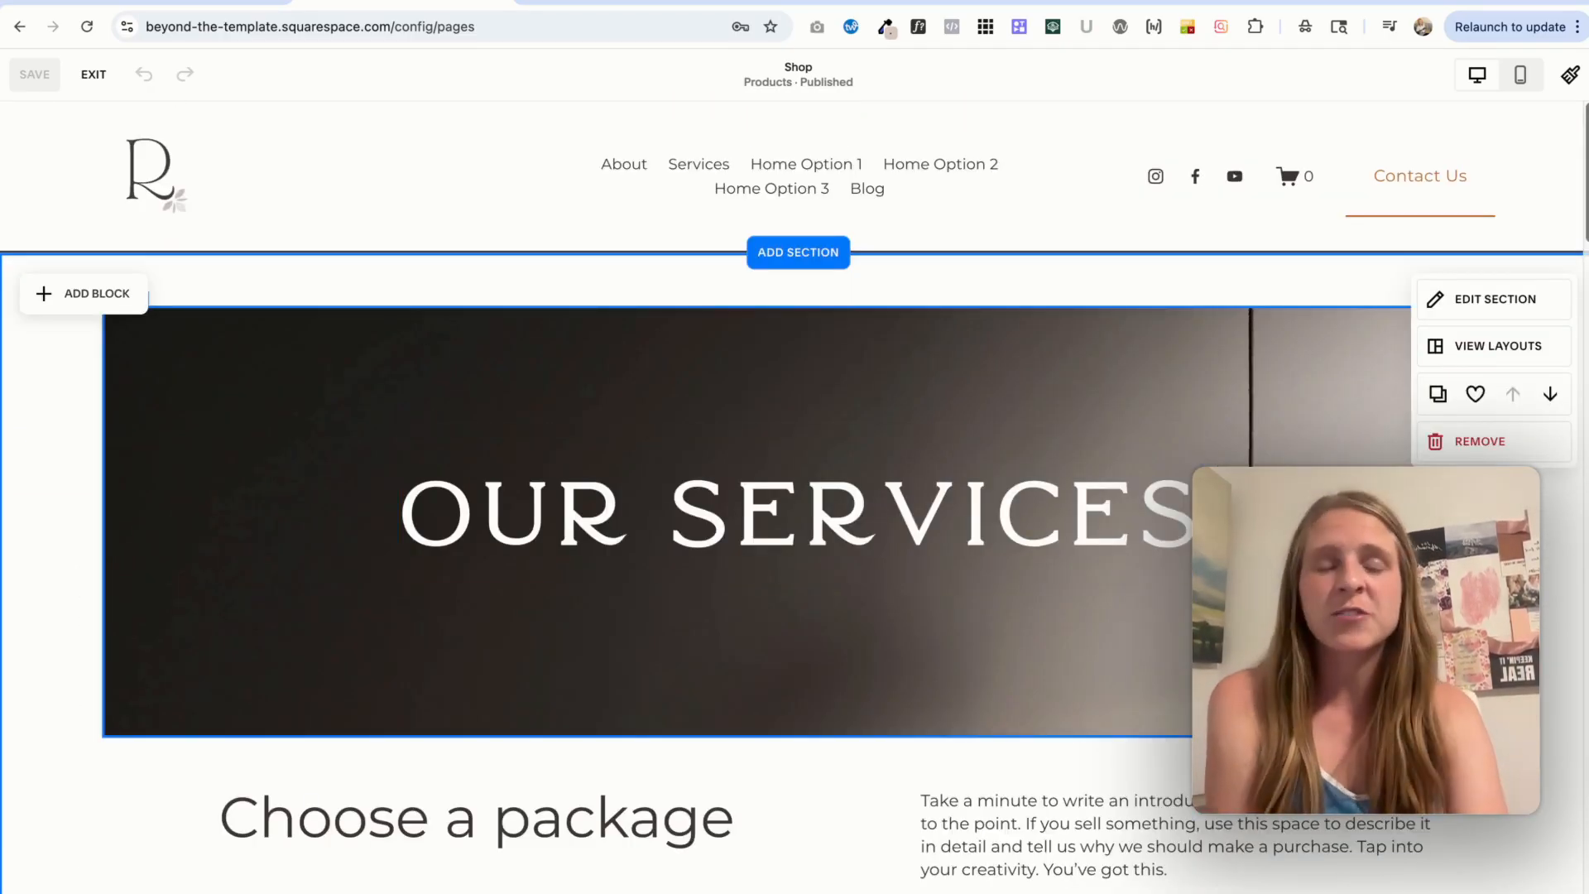
scroll(947, 717, down, 4)
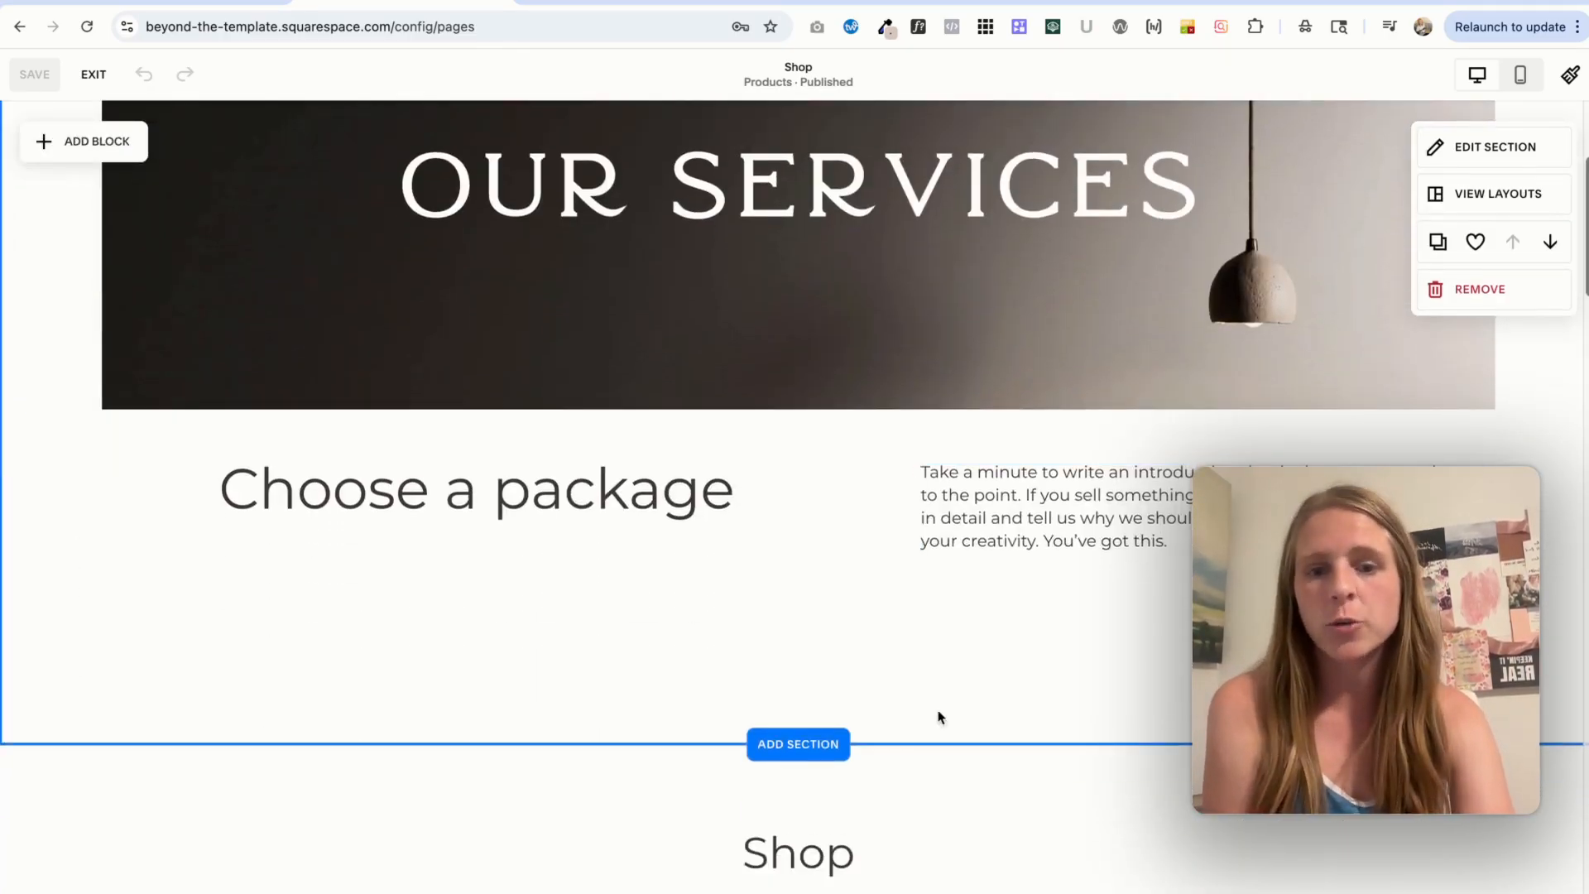
click(816, 752)
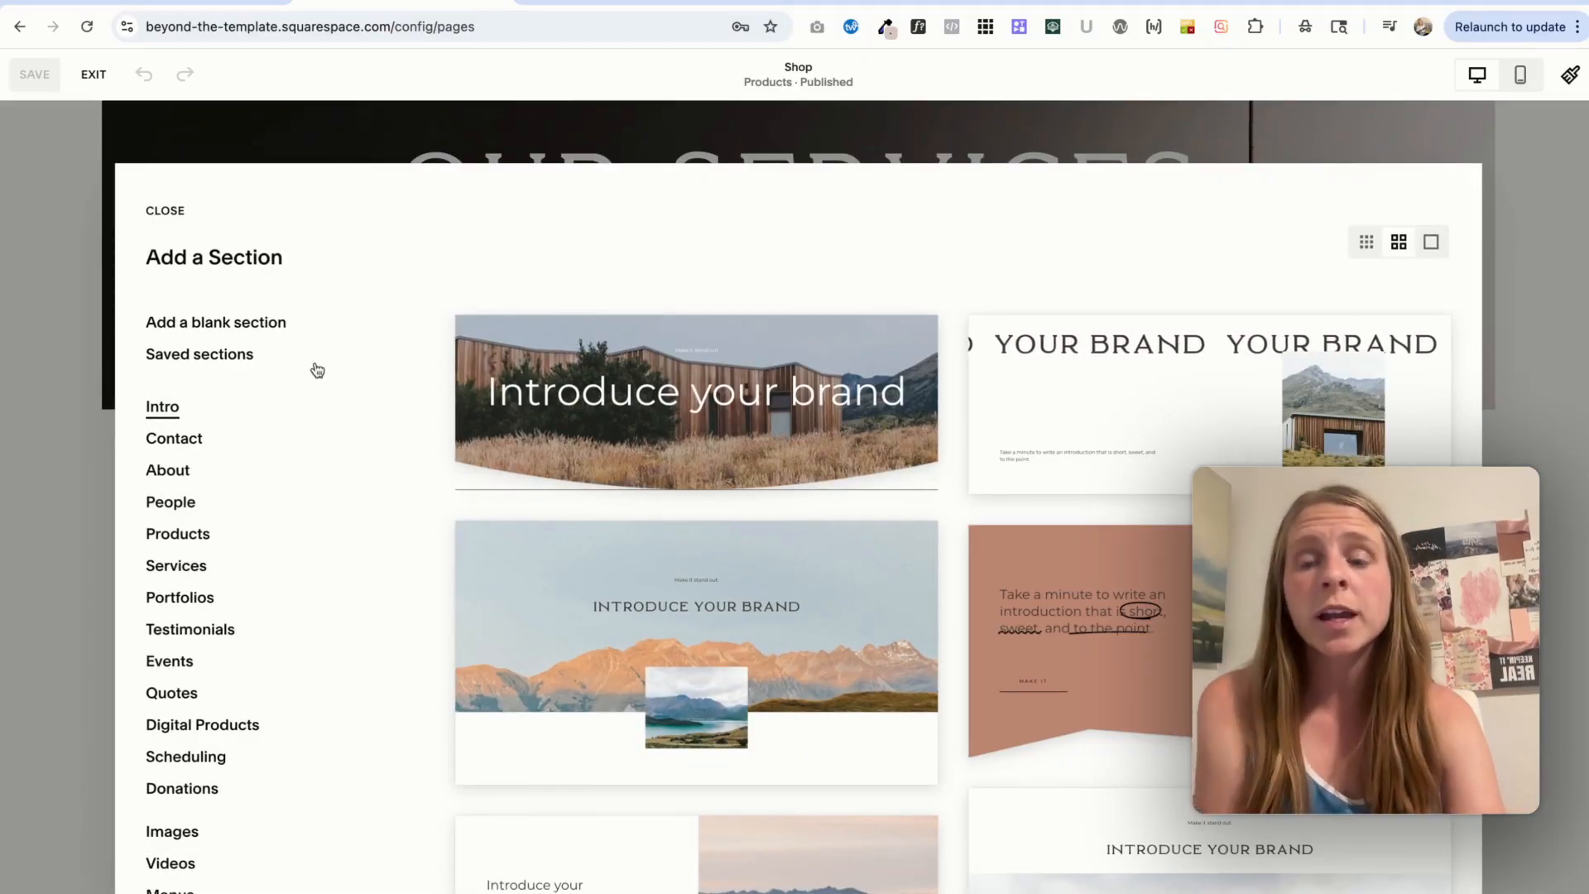
click(239, 356)
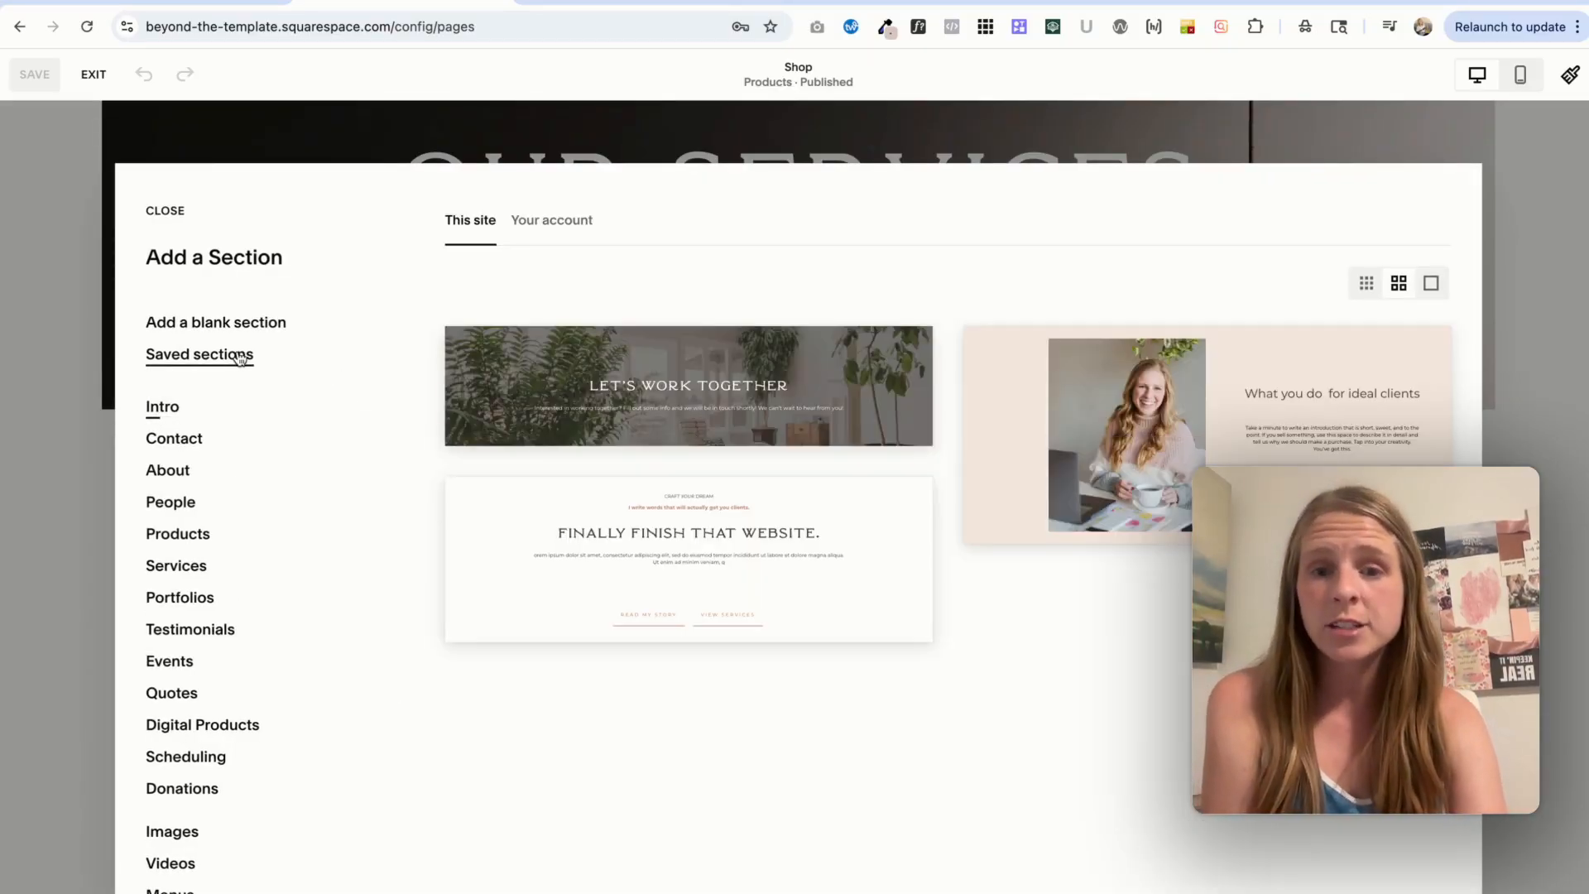
click(799, 366)
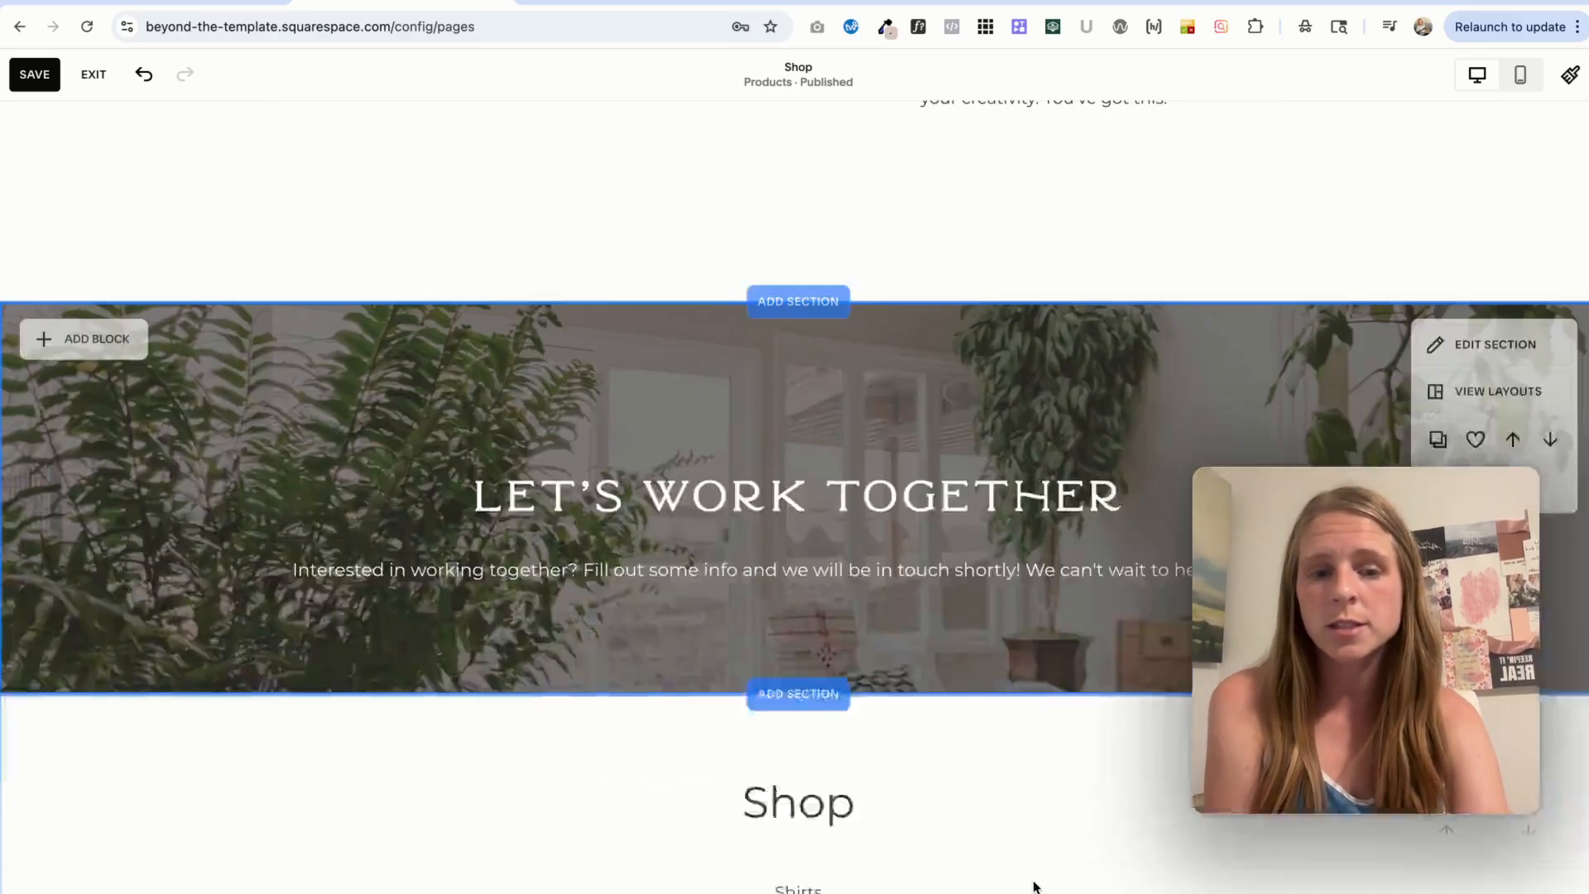
Move the "Our Services" heading to the lower left corner of the banner image
scroll(982, 500, up, 4)
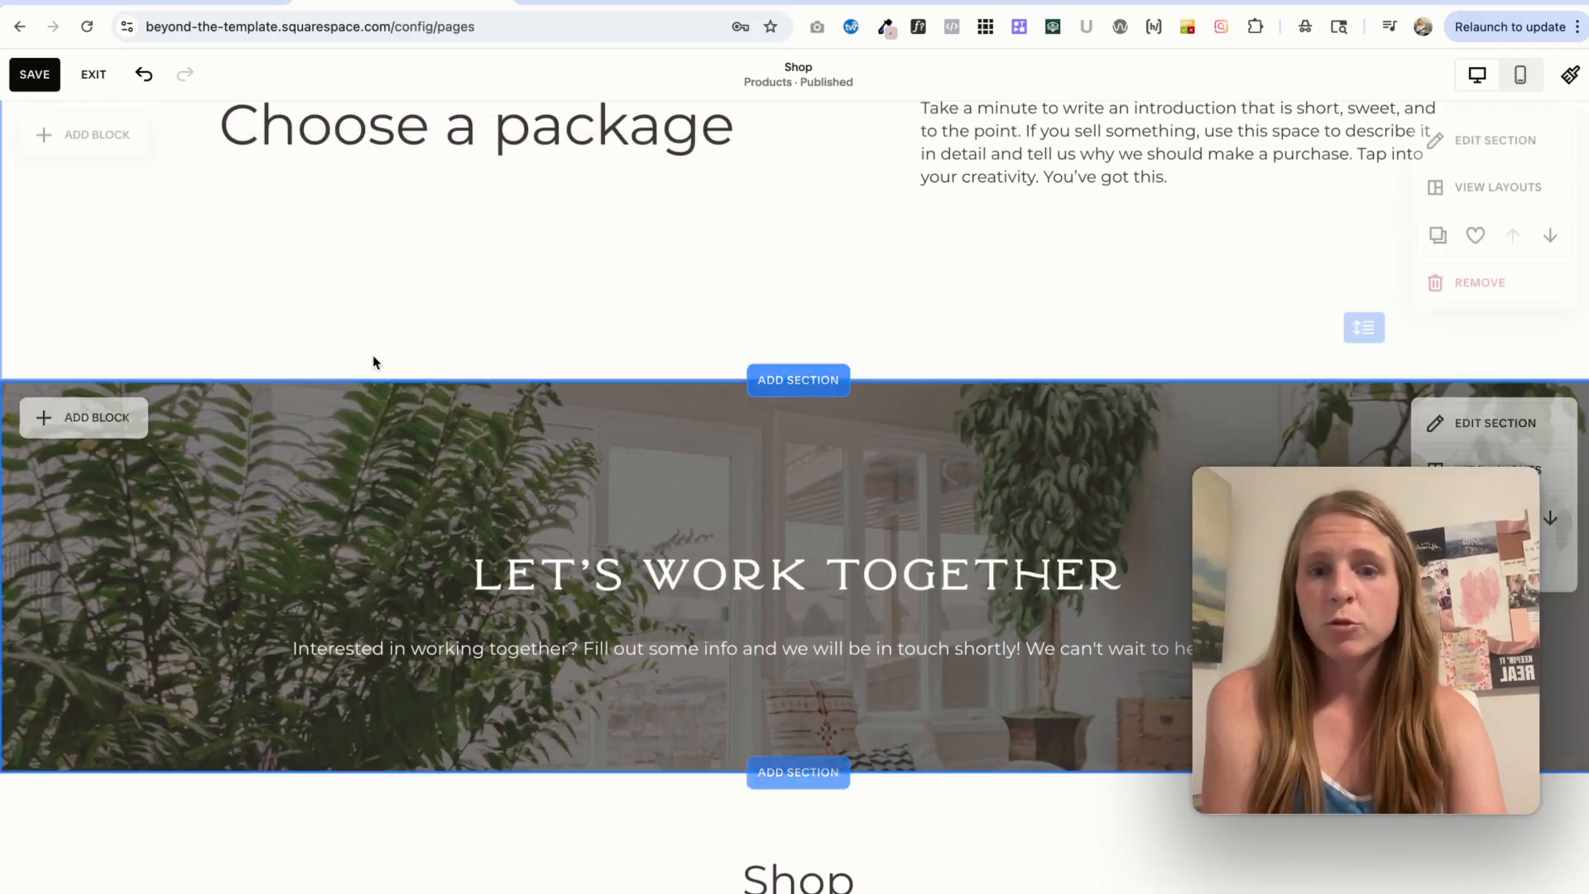
scroll(961, 294, up, 8)
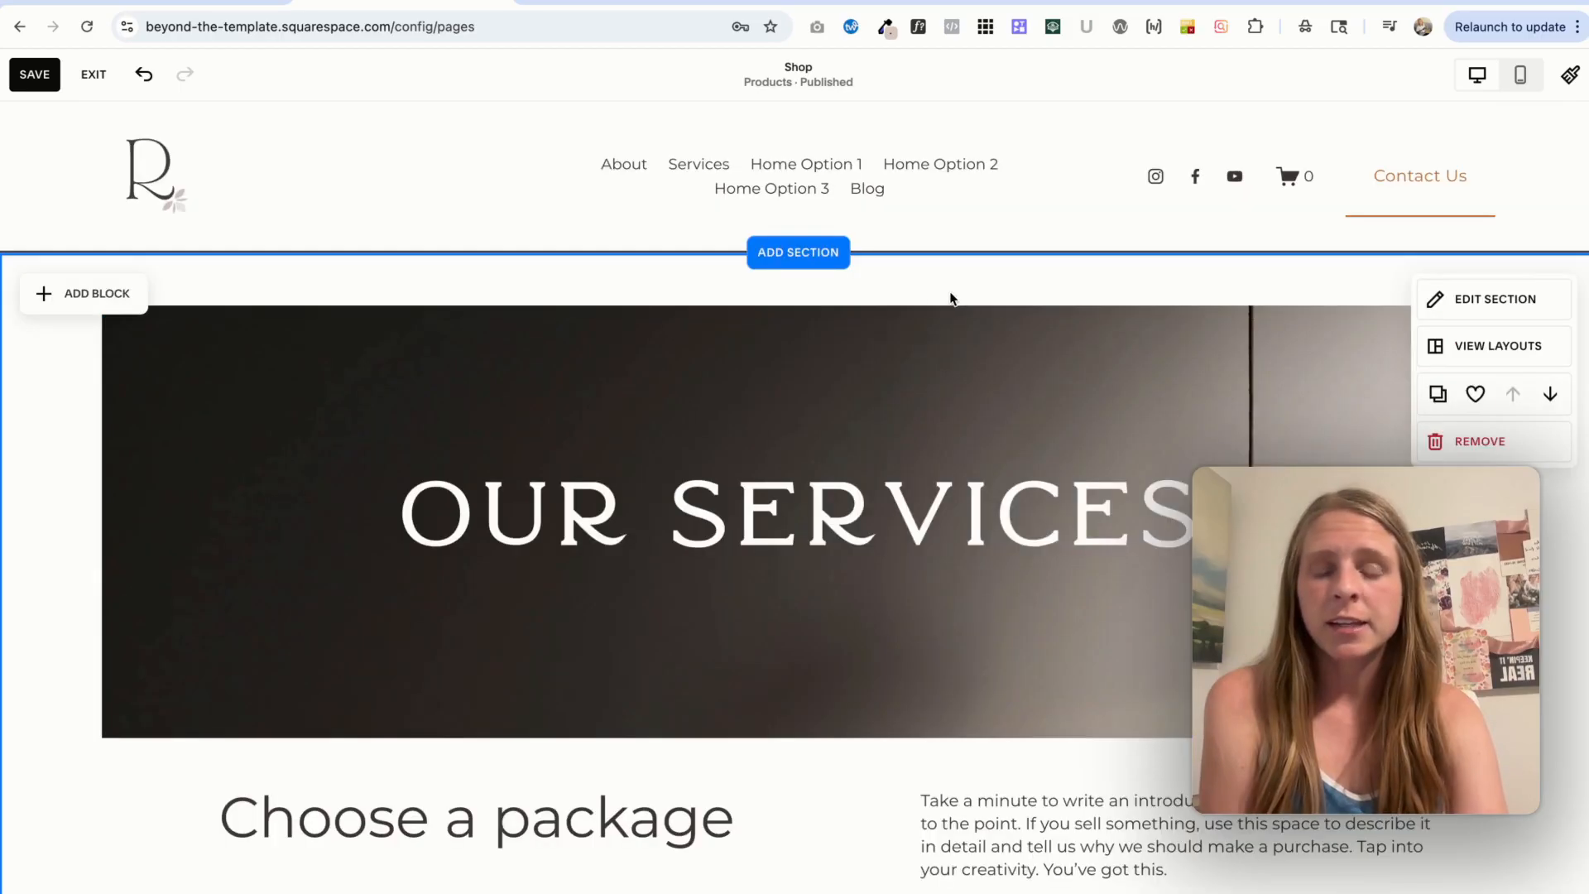
scroll(671, 491, down, 2)
drag(737, 317, 413, 477)
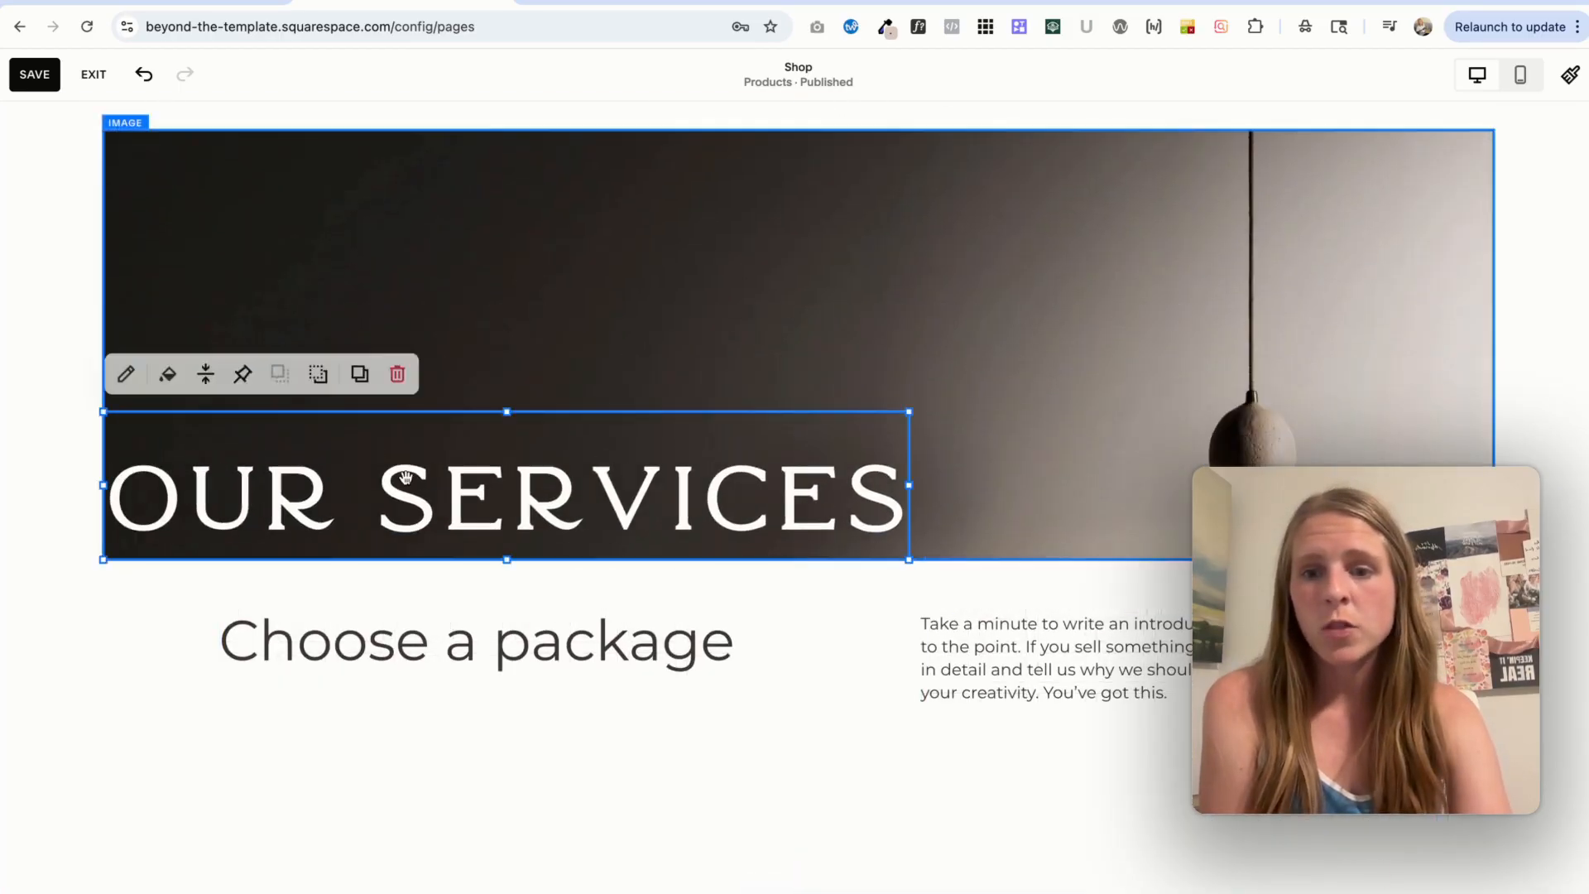
click(414, 478)
click(490, 416)
click(389, 382)
Try a pale beige color theme on the Shop products section and restore the Lightest 1 theme
scroll(390, 382, down, 10)
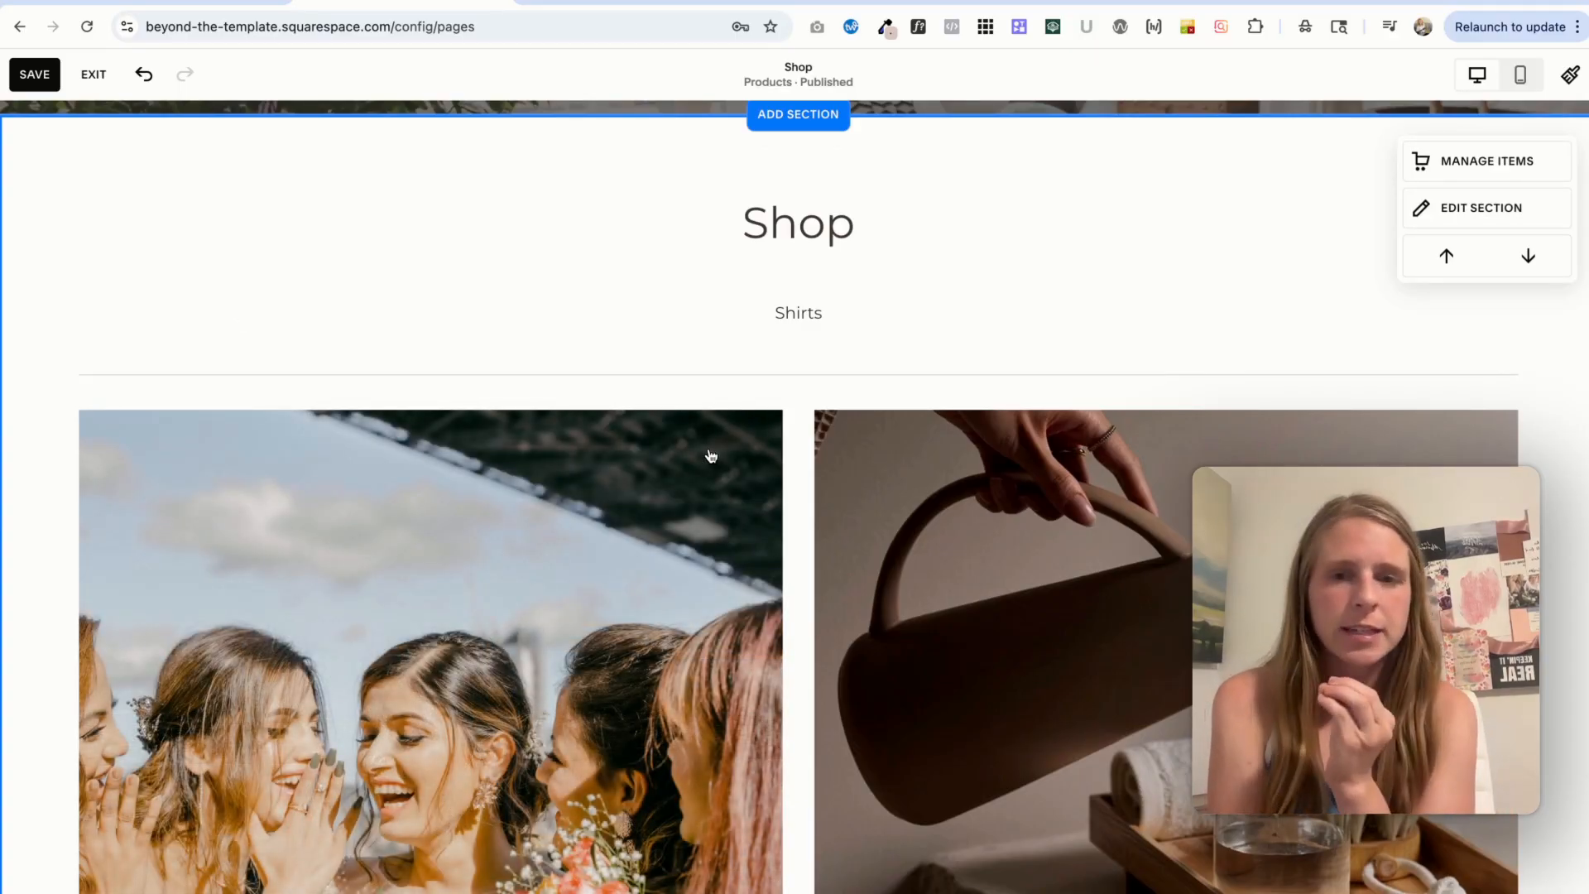
scroll(710, 455, down, 3)
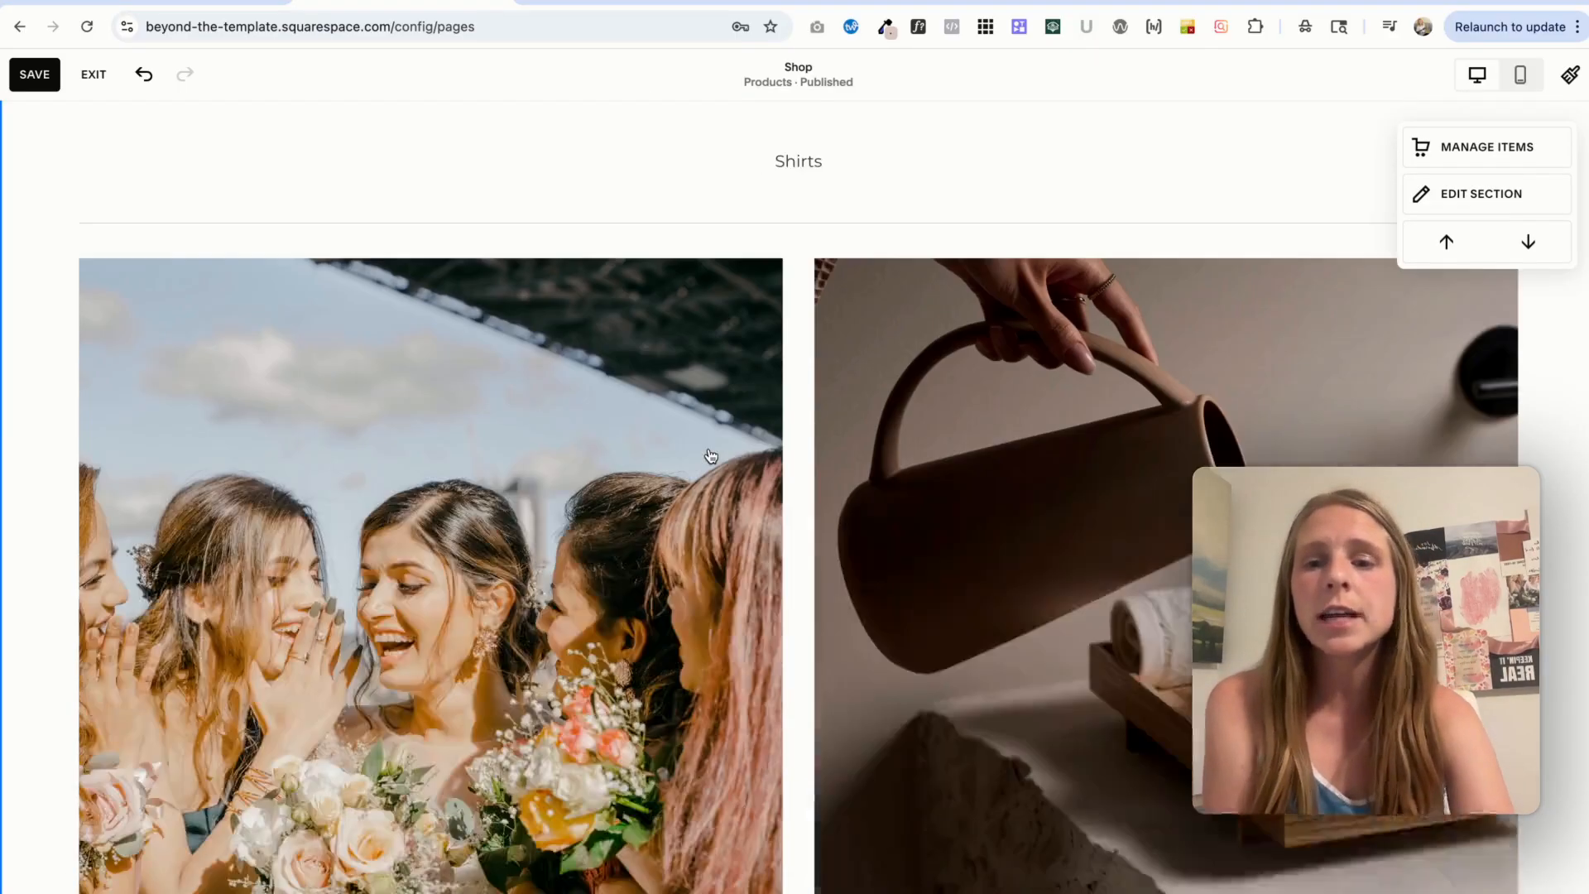
scroll(1100, 315, up, 3)
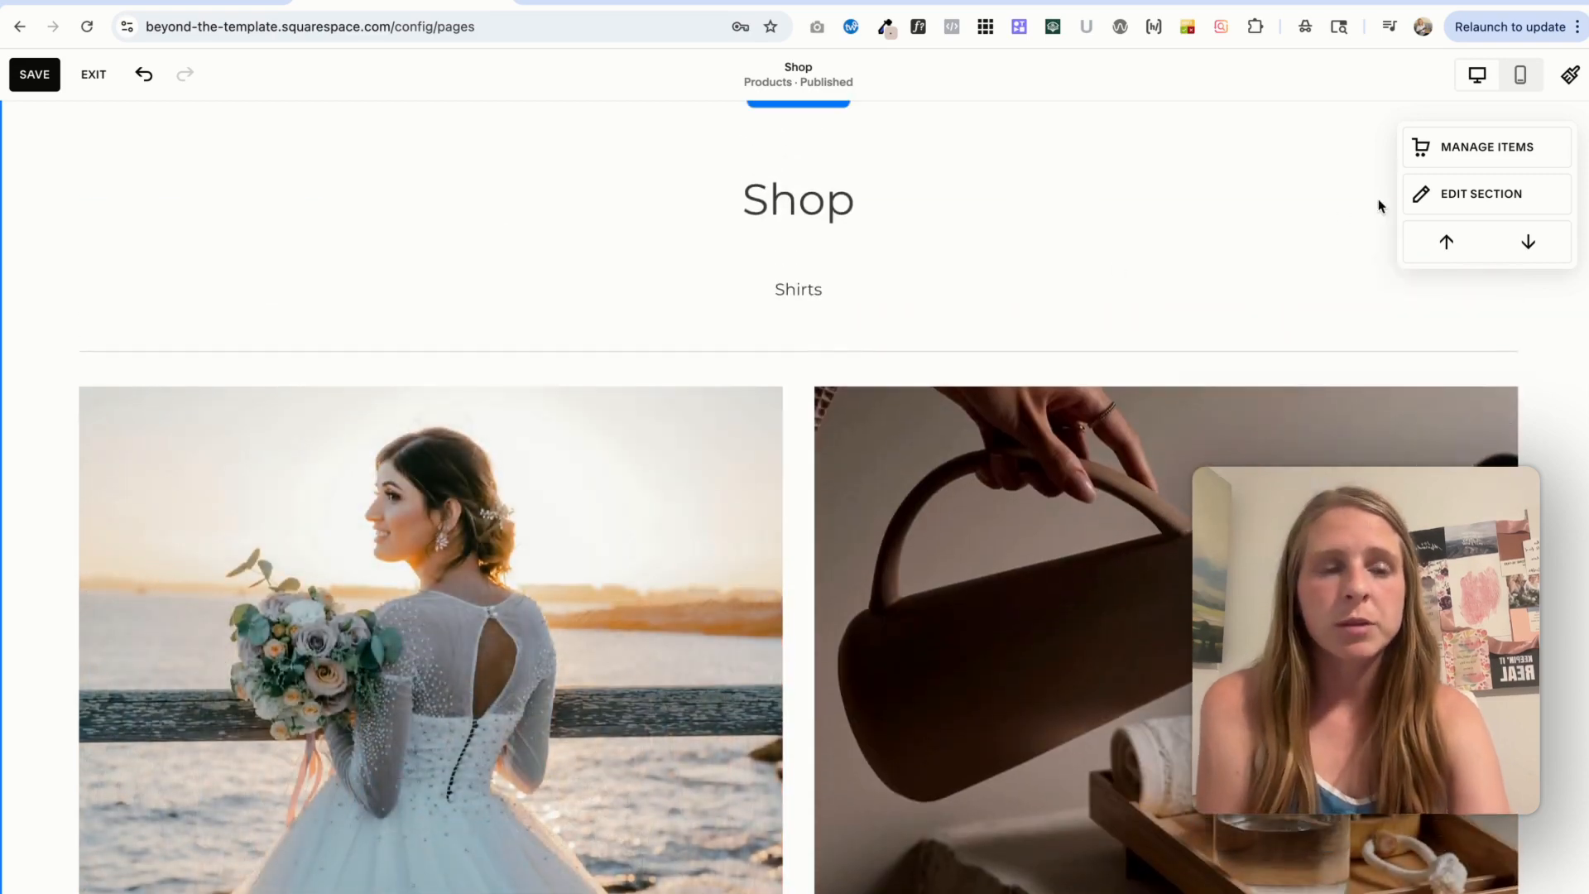
click(1494, 197)
click(1377, 211)
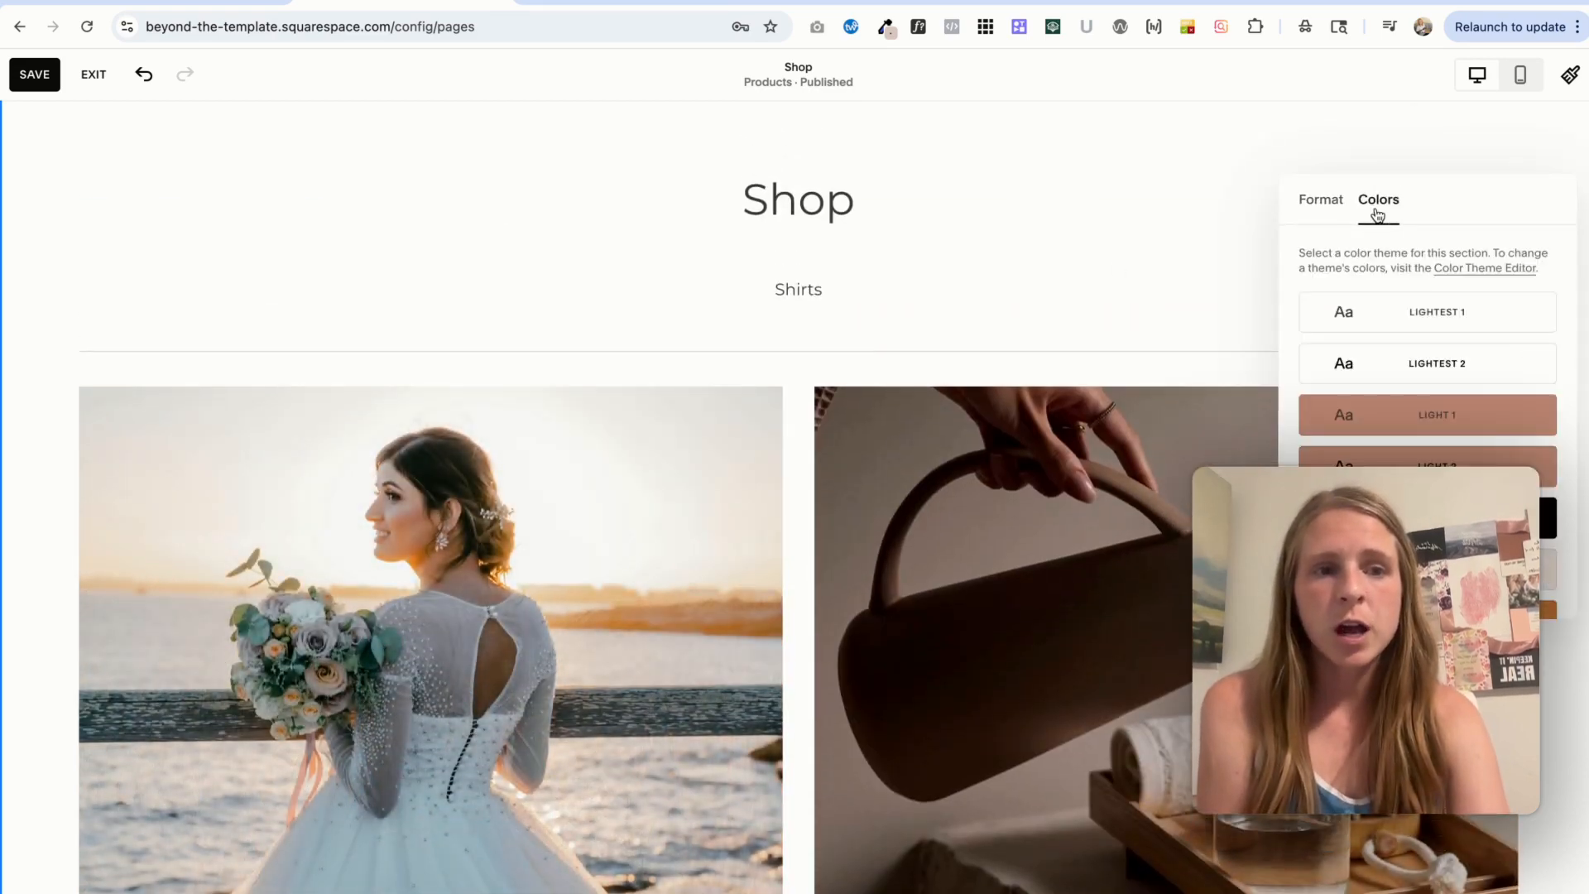
scroll(1435, 455, down, 3)
click(1439, 434)
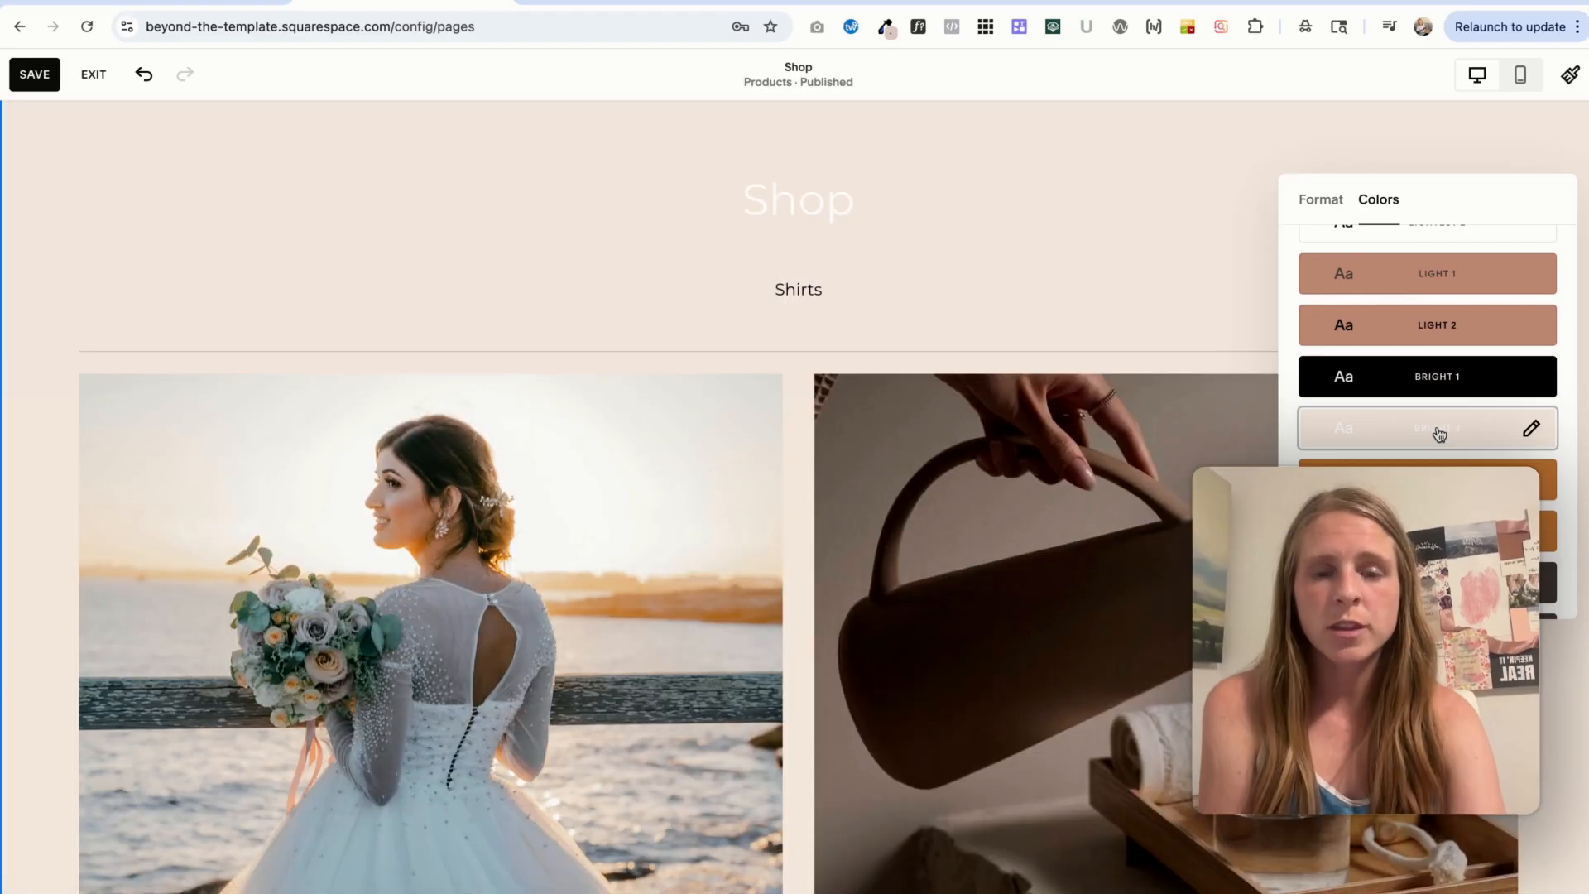
scroll(1439, 281, up, 2)
click(1437, 308)
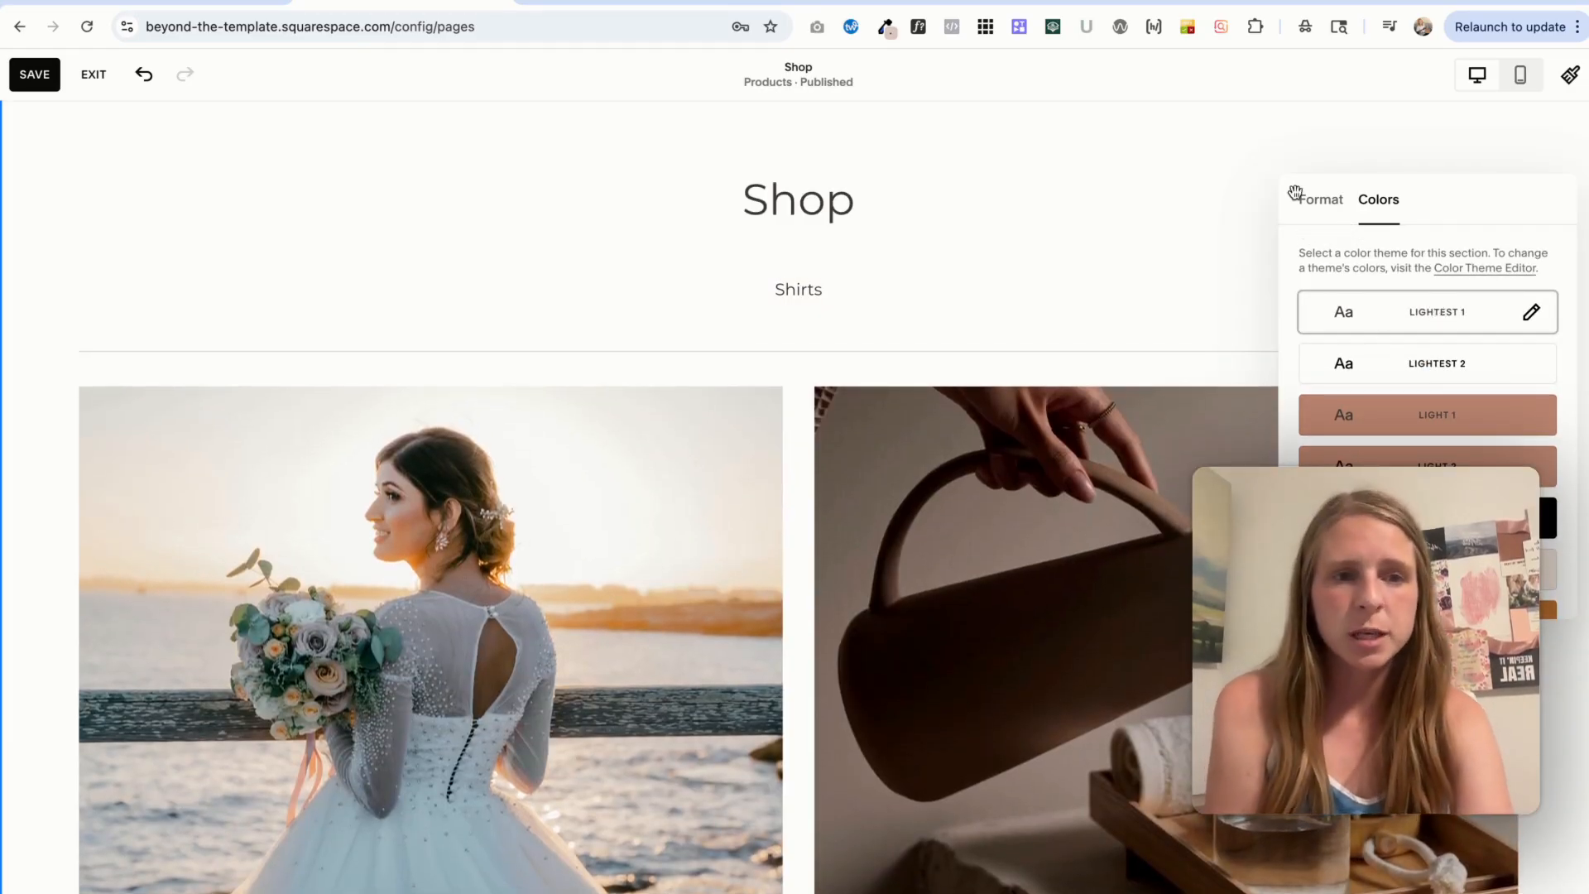
Format the product grid at Full width with 1.5vw column spacing and 4 columns
click(1321, 205)
click(1489, 317)
click(1379, 319)
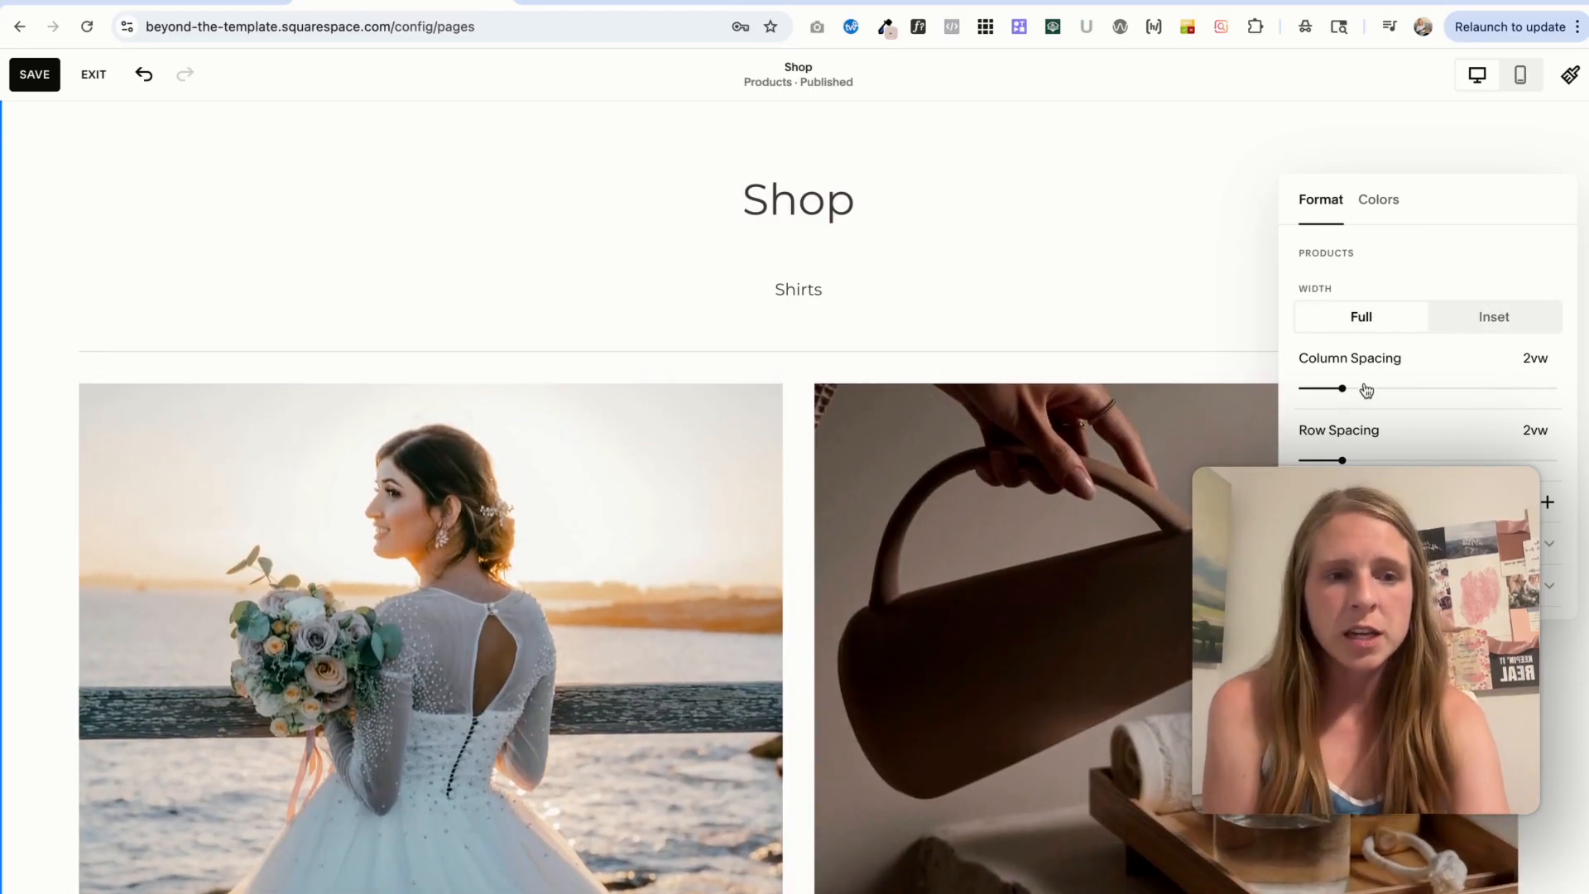
drag(1342, 388, 1389, 384)
scroll(1358, 429, down, 3)
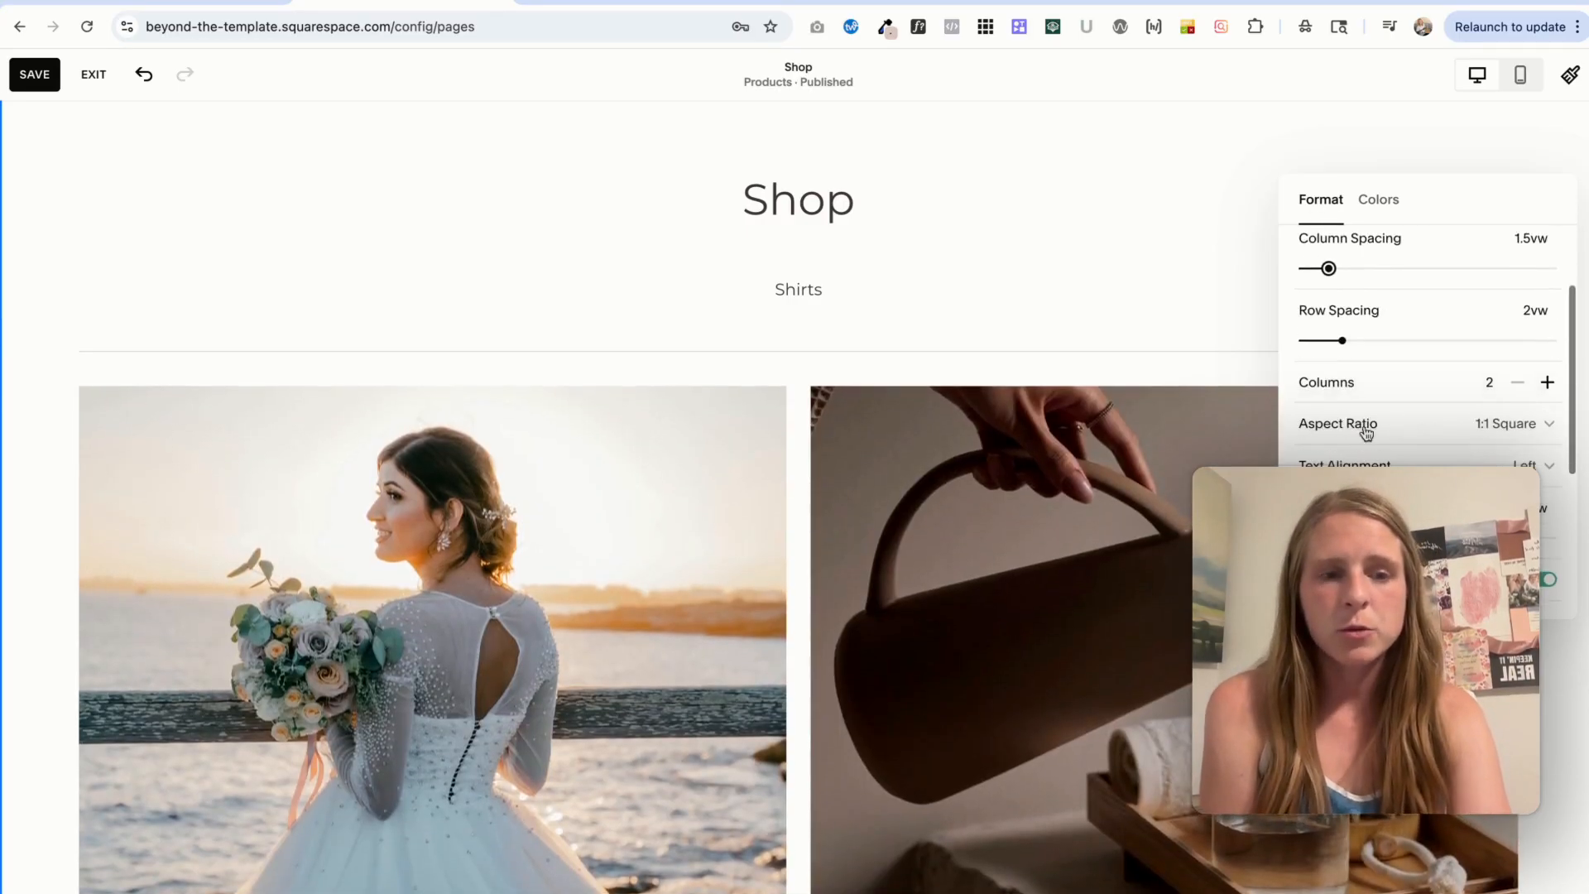
click(1545, 382)
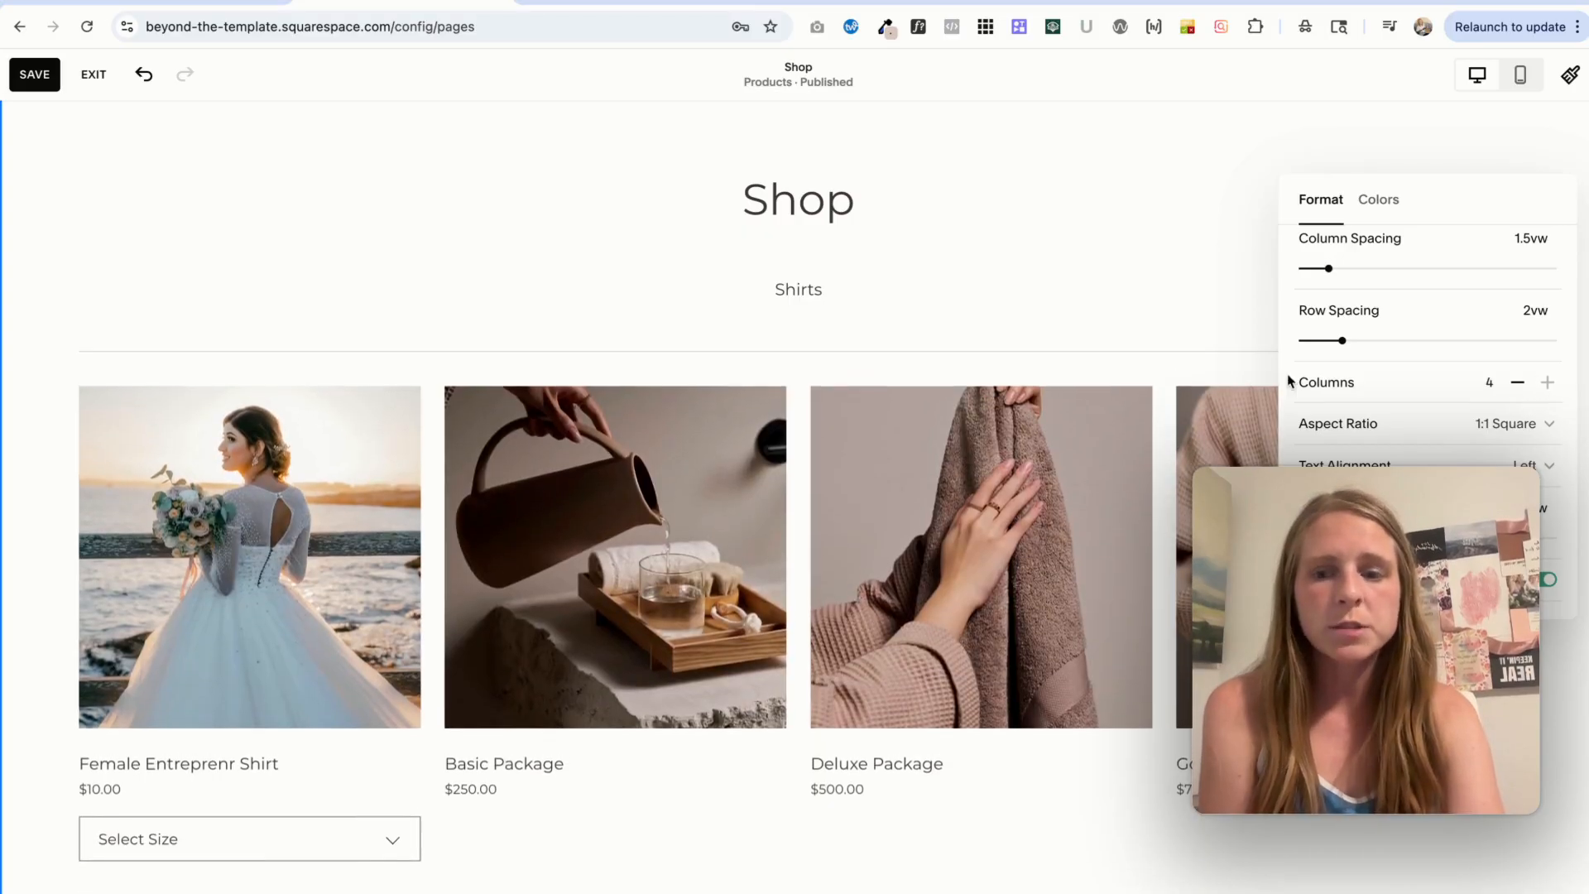
View the product Text Alignment choices and turn off the Add to Cart Button option
scroll(794, 497, down, 1)
click(1524, 469)
scroll(1423, 372, down, 3)
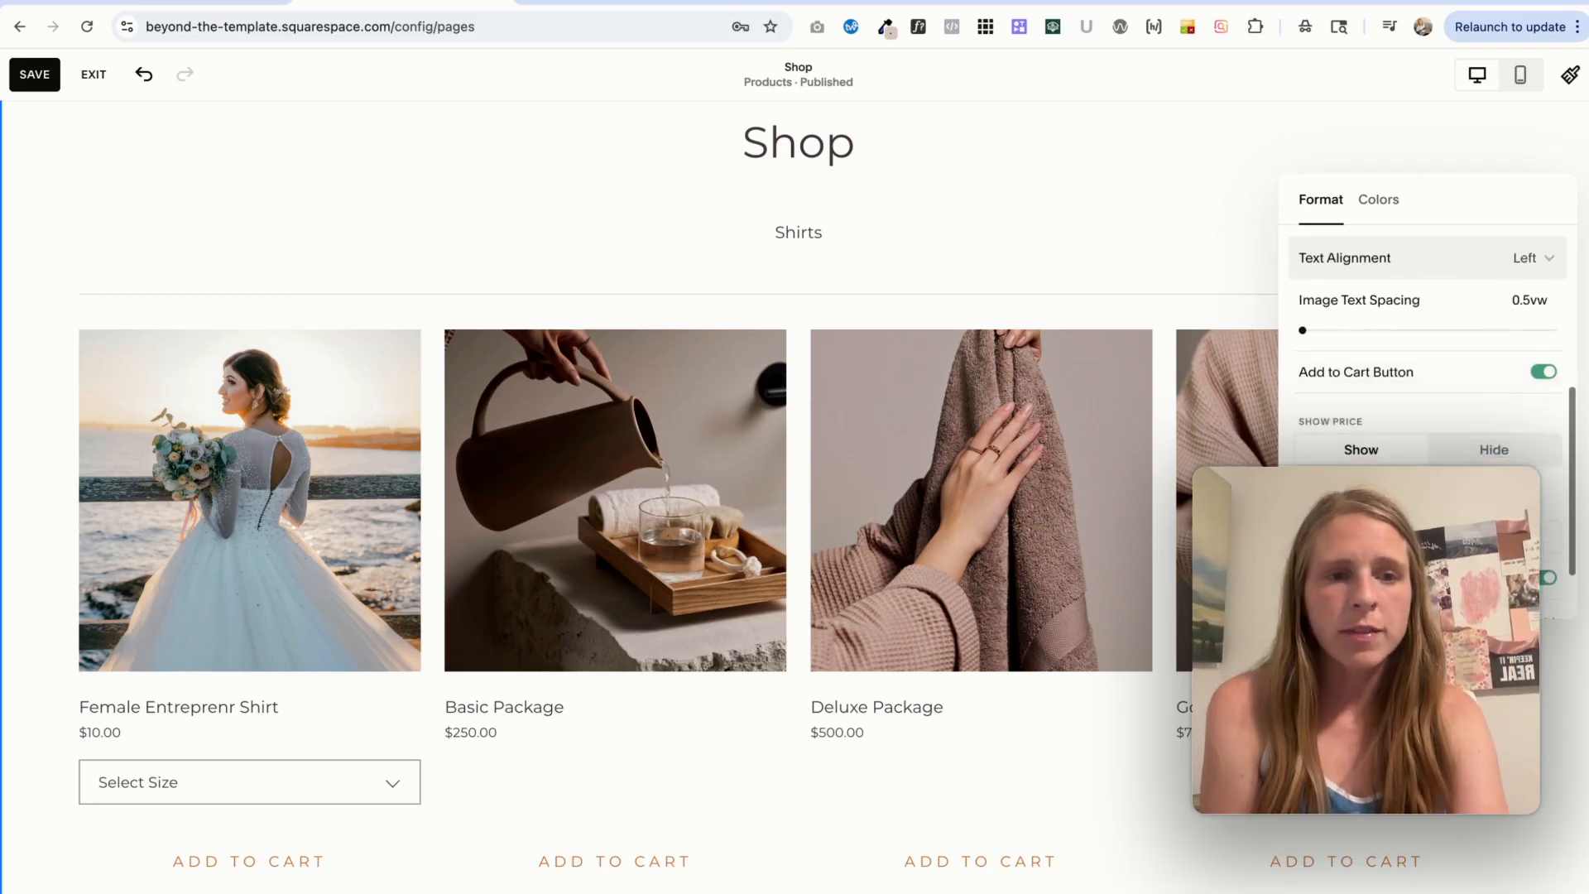
click(1538, 324)
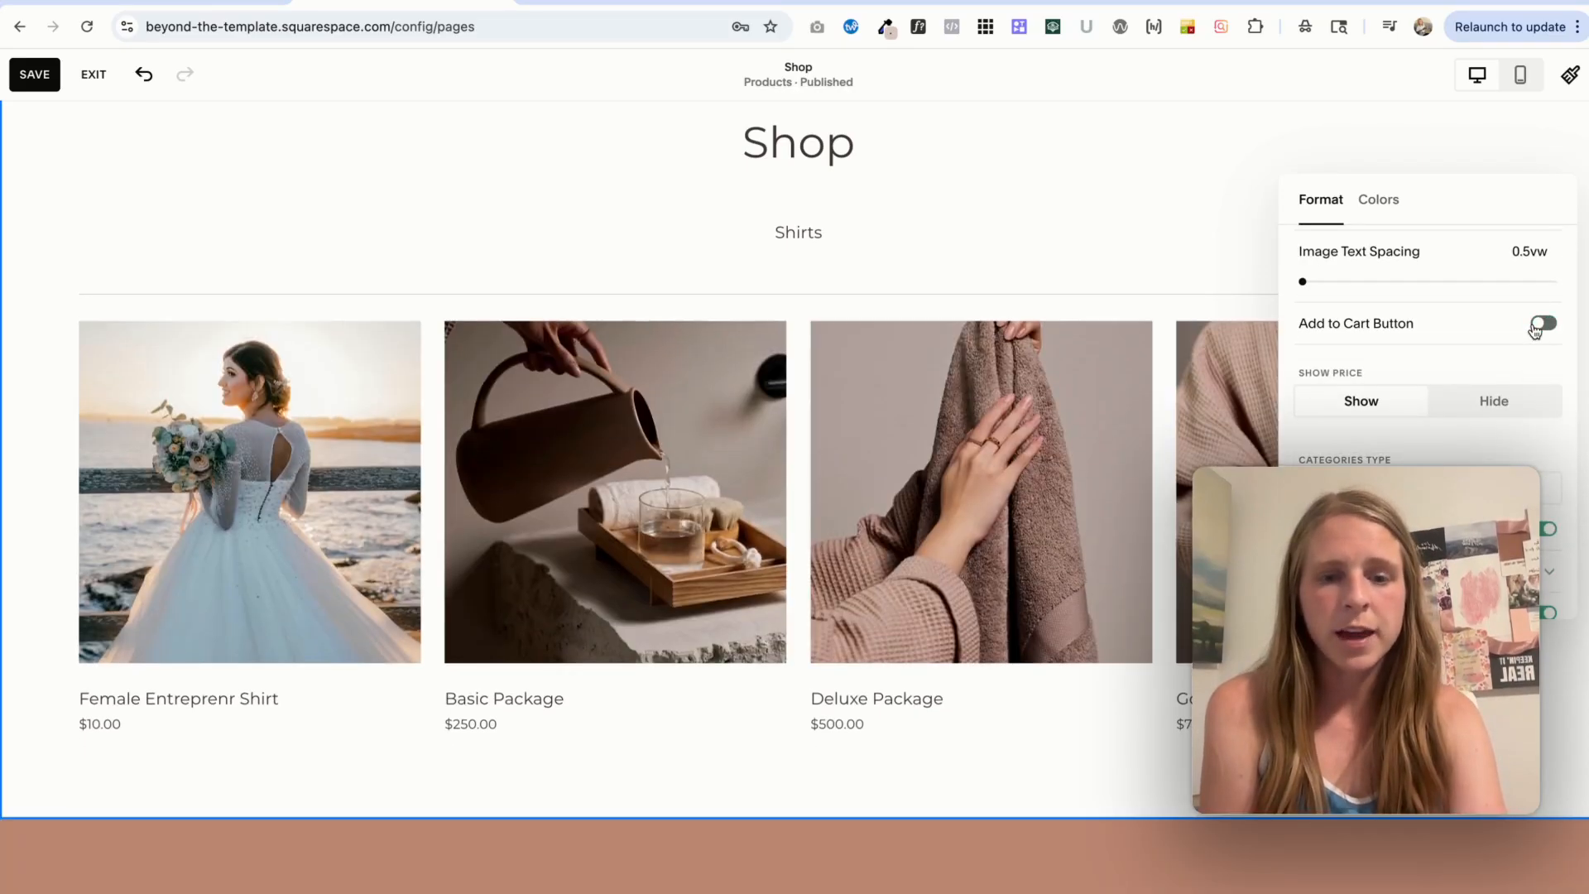
Set the Categories Type of the Shop products section to Sidebar
scroll(1481, 397, down, 1)
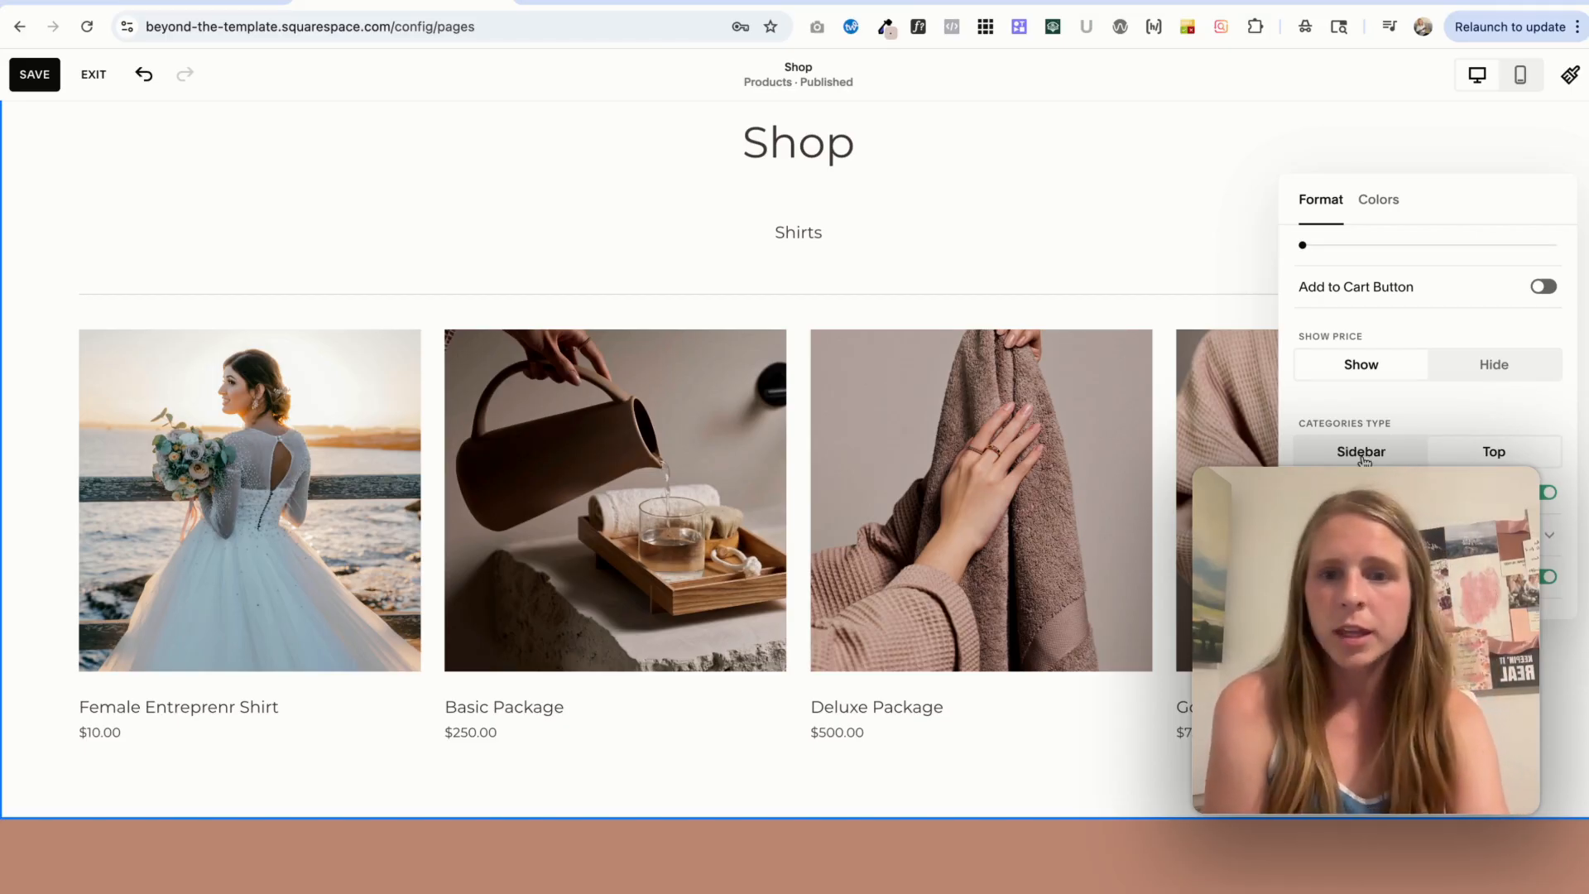
scroll(1112, 511, down, 1)
scroll(791, 190, up, 1)
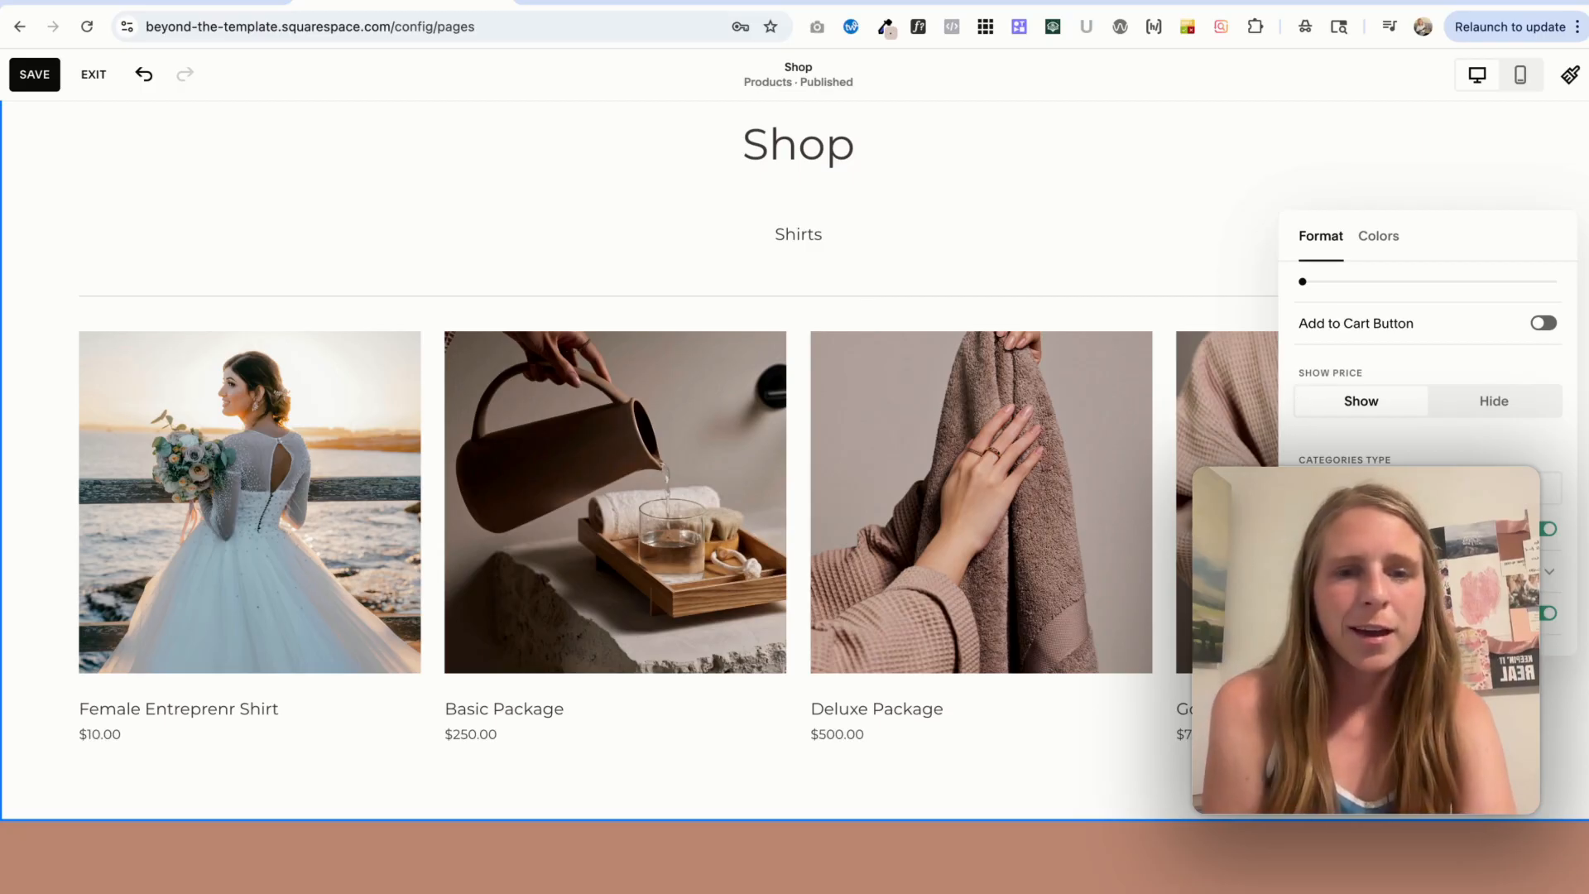
click(1361, 488)
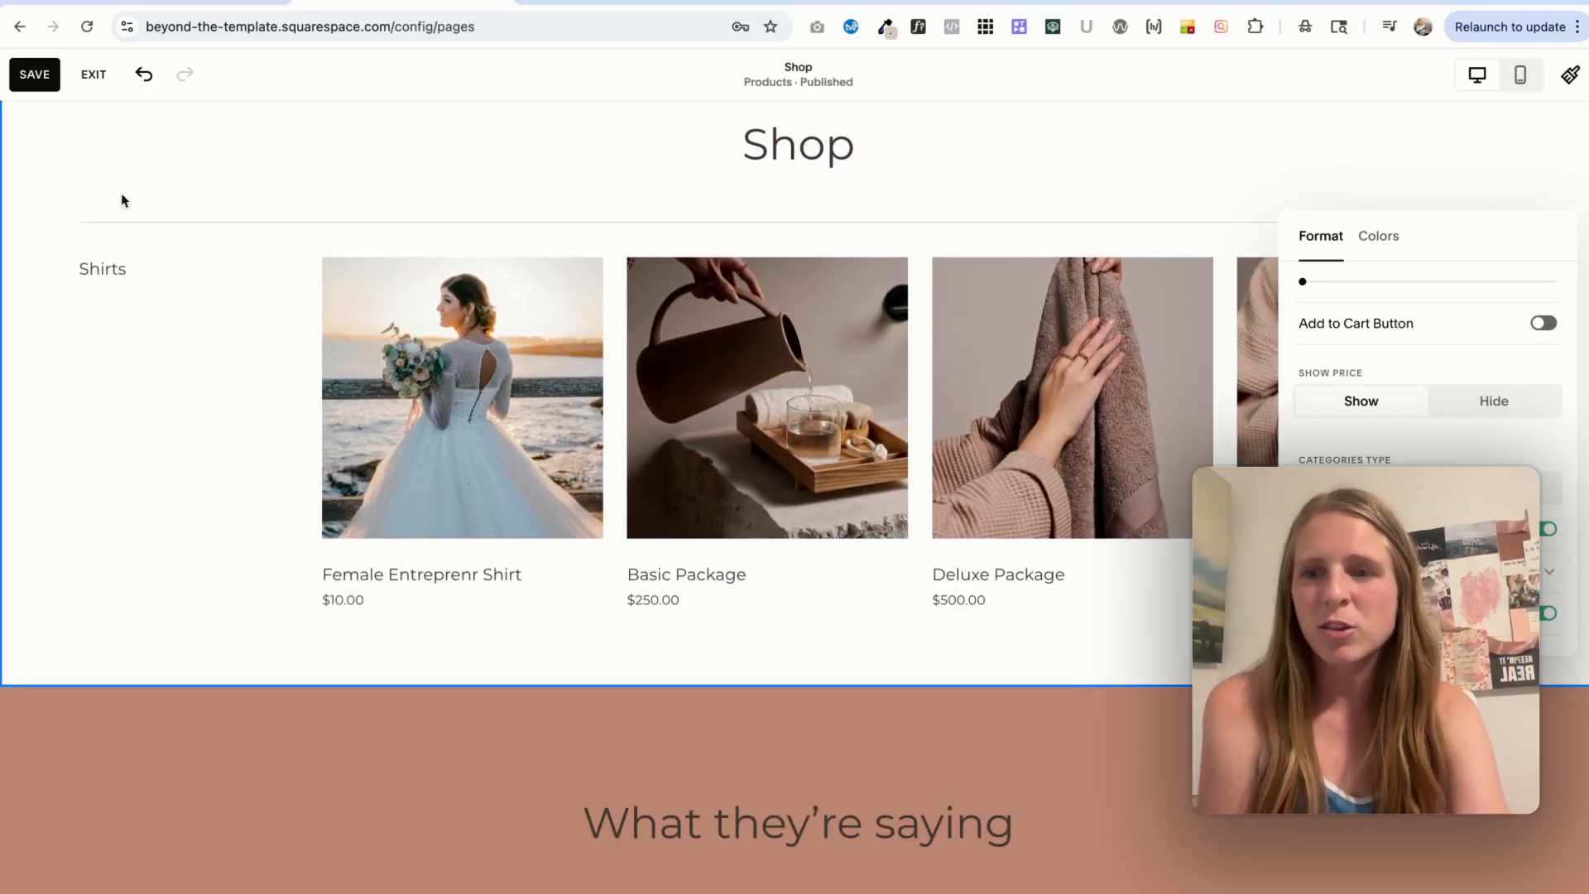
scroll(1450, 402, up, 10)
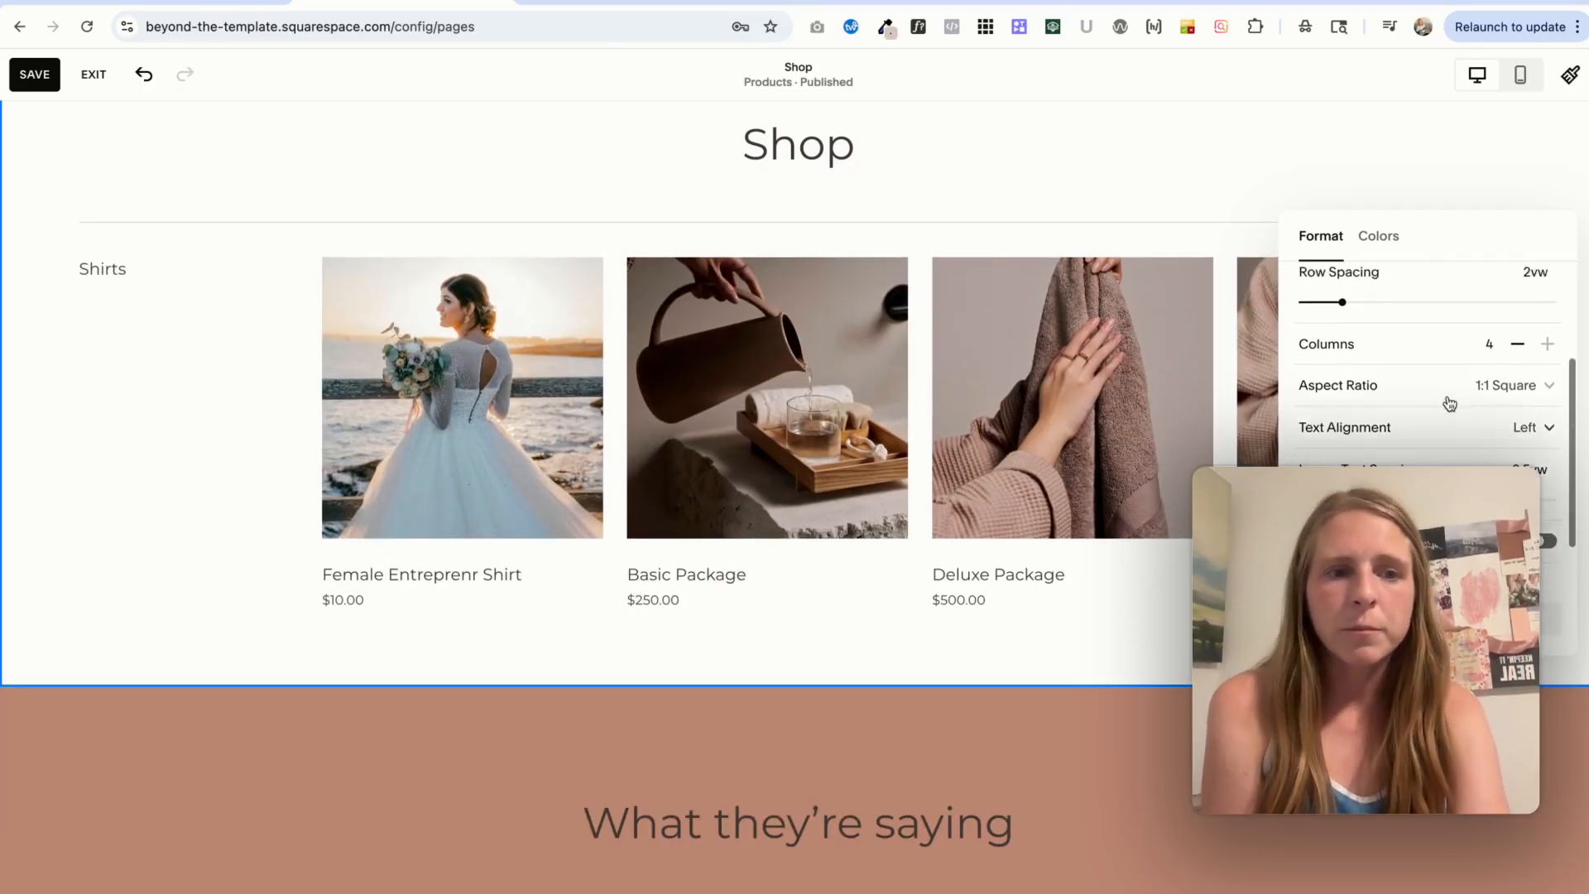
Close the format settings of the Shop products section and save the page changes
scroll(1449, 401, down, 5)
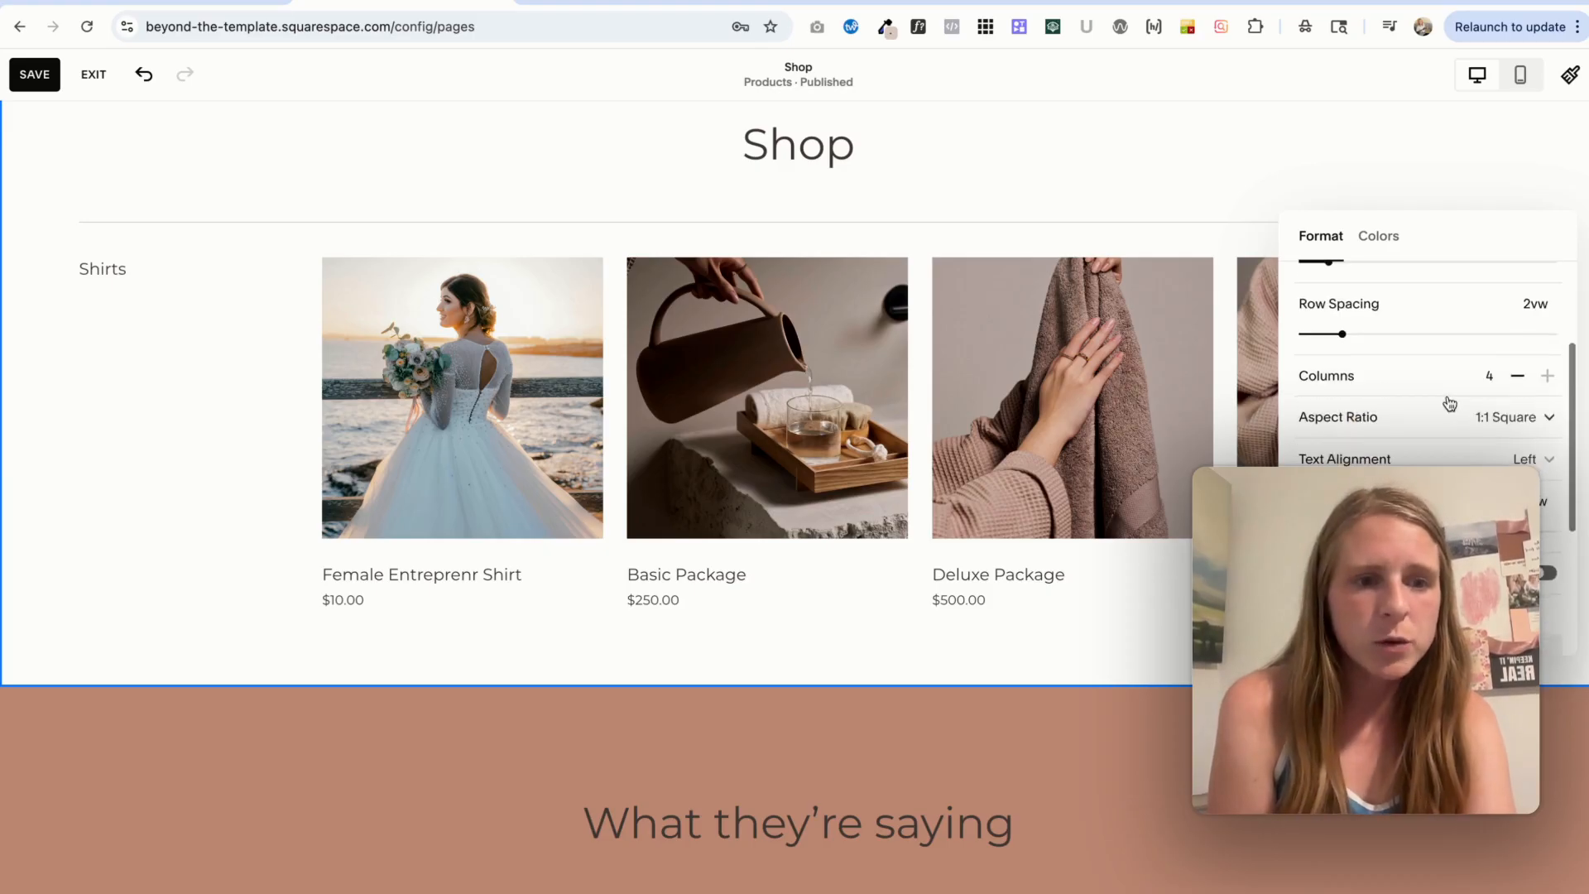
scroll(1450, 402, up, 5)
click(1053, 202)
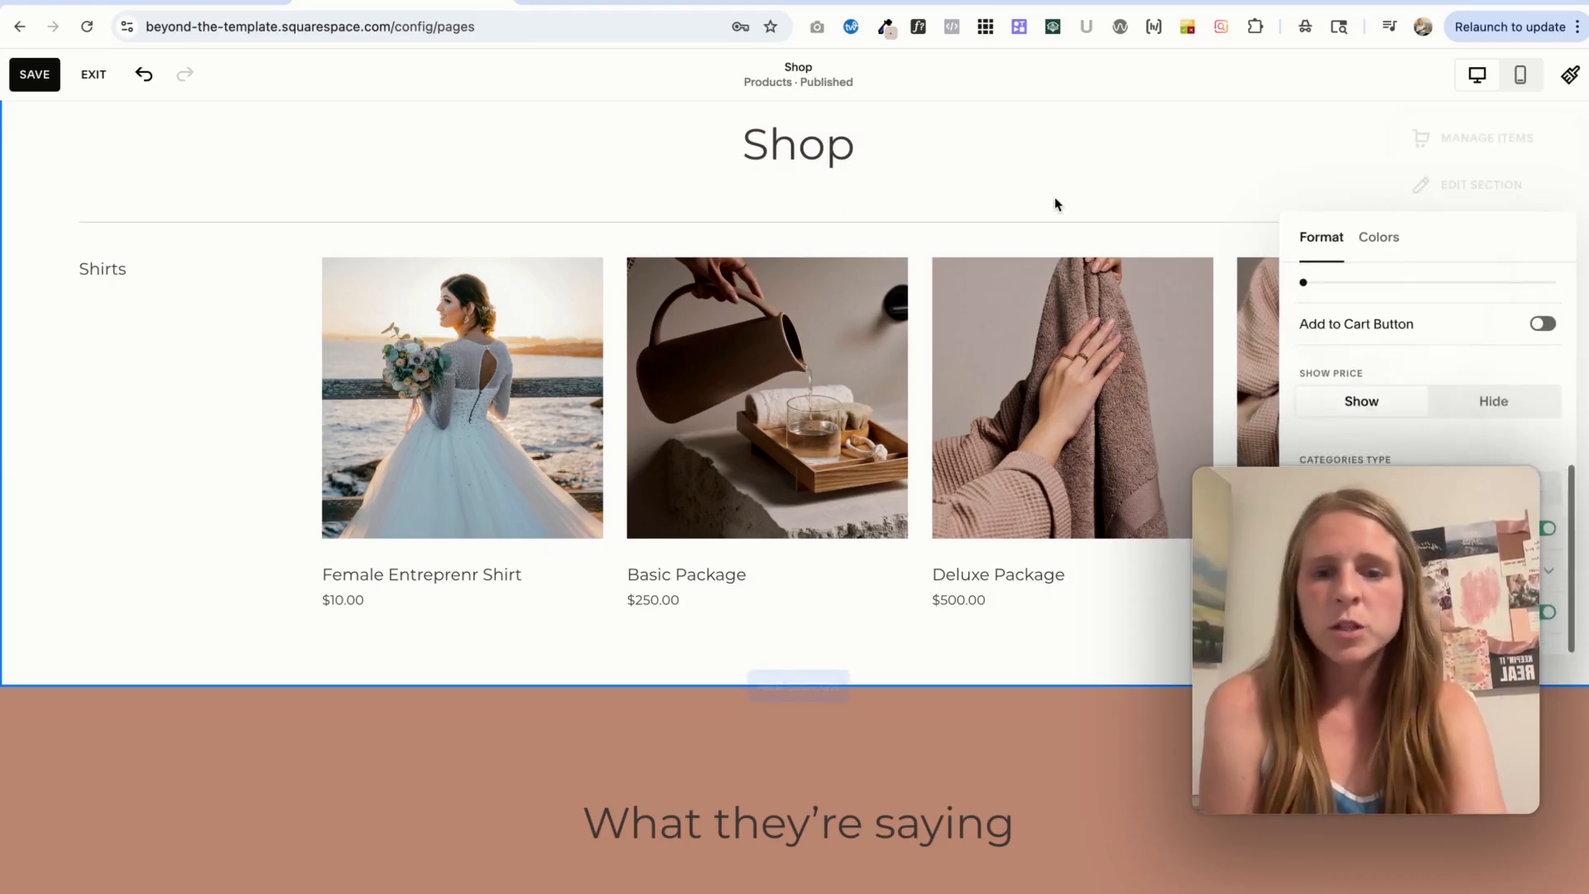
scroll(1054, 203, down, 7)
scroll(1054, 197, up, 10)
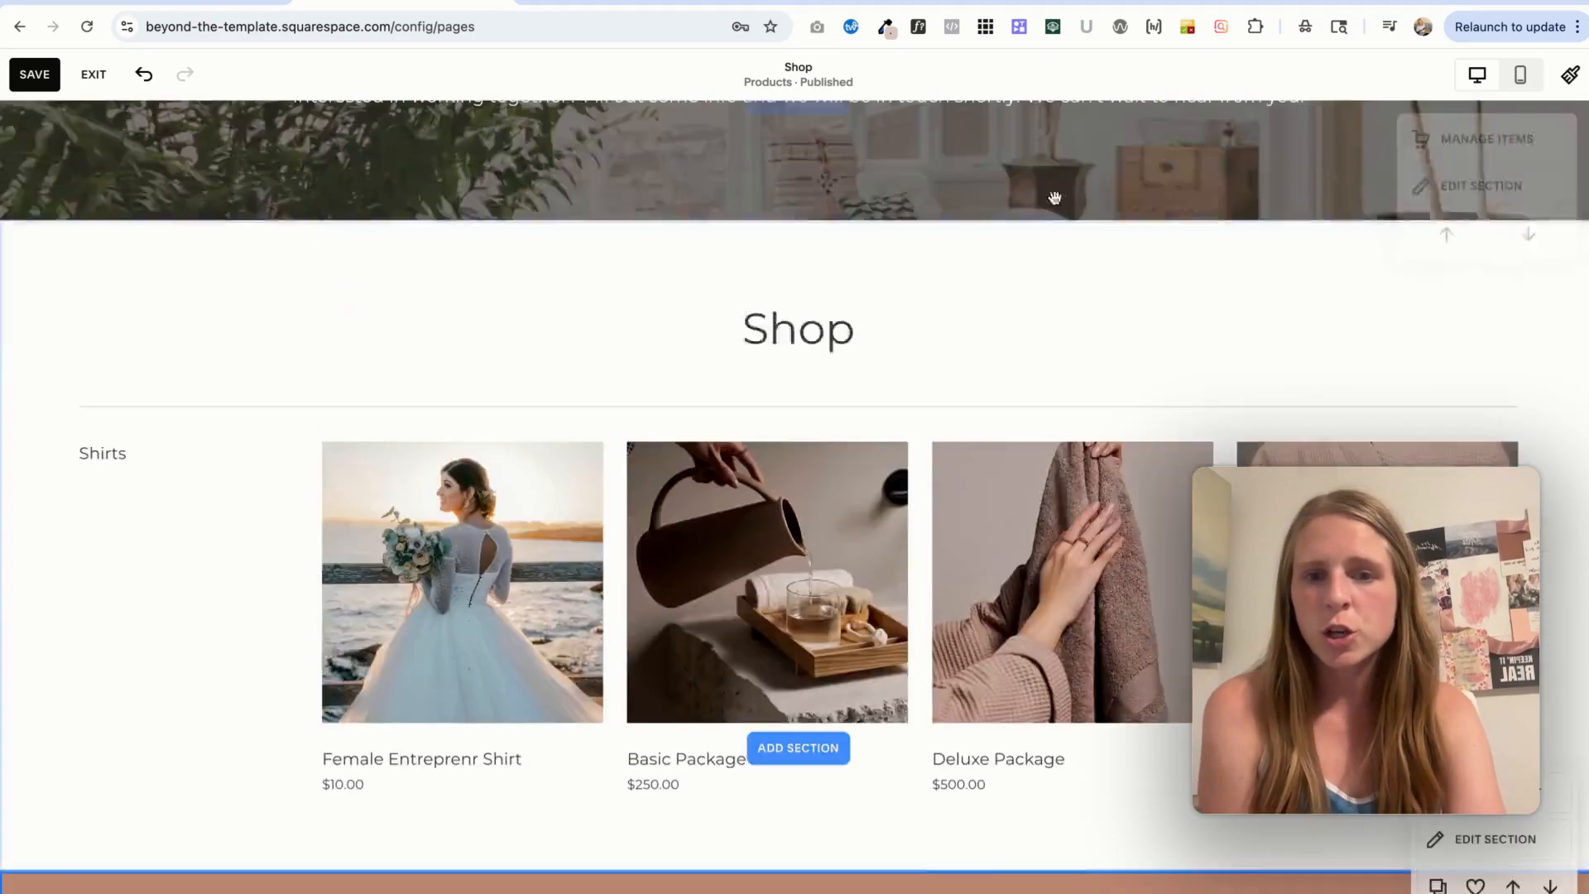
click(34, 75)
Review the Shop page's sections around the product grid, testimonials and services list
scroll(624, 571, down, 8)
scroll(626, 575, down, 10)
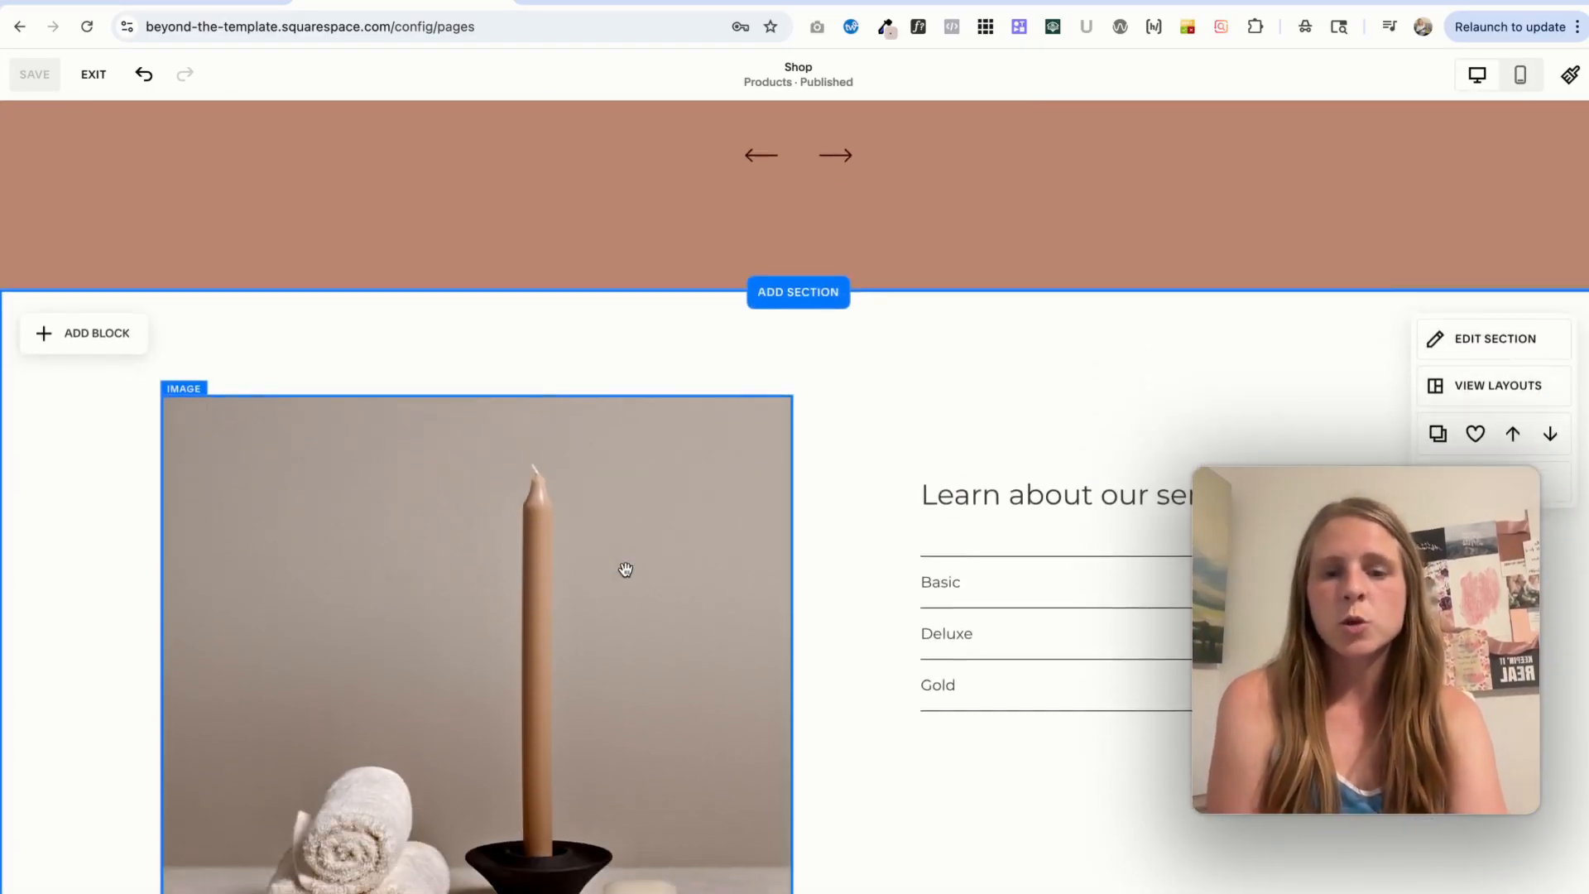
scroll(627, 574, up, 6)
scroll(626, 575, up, 1)
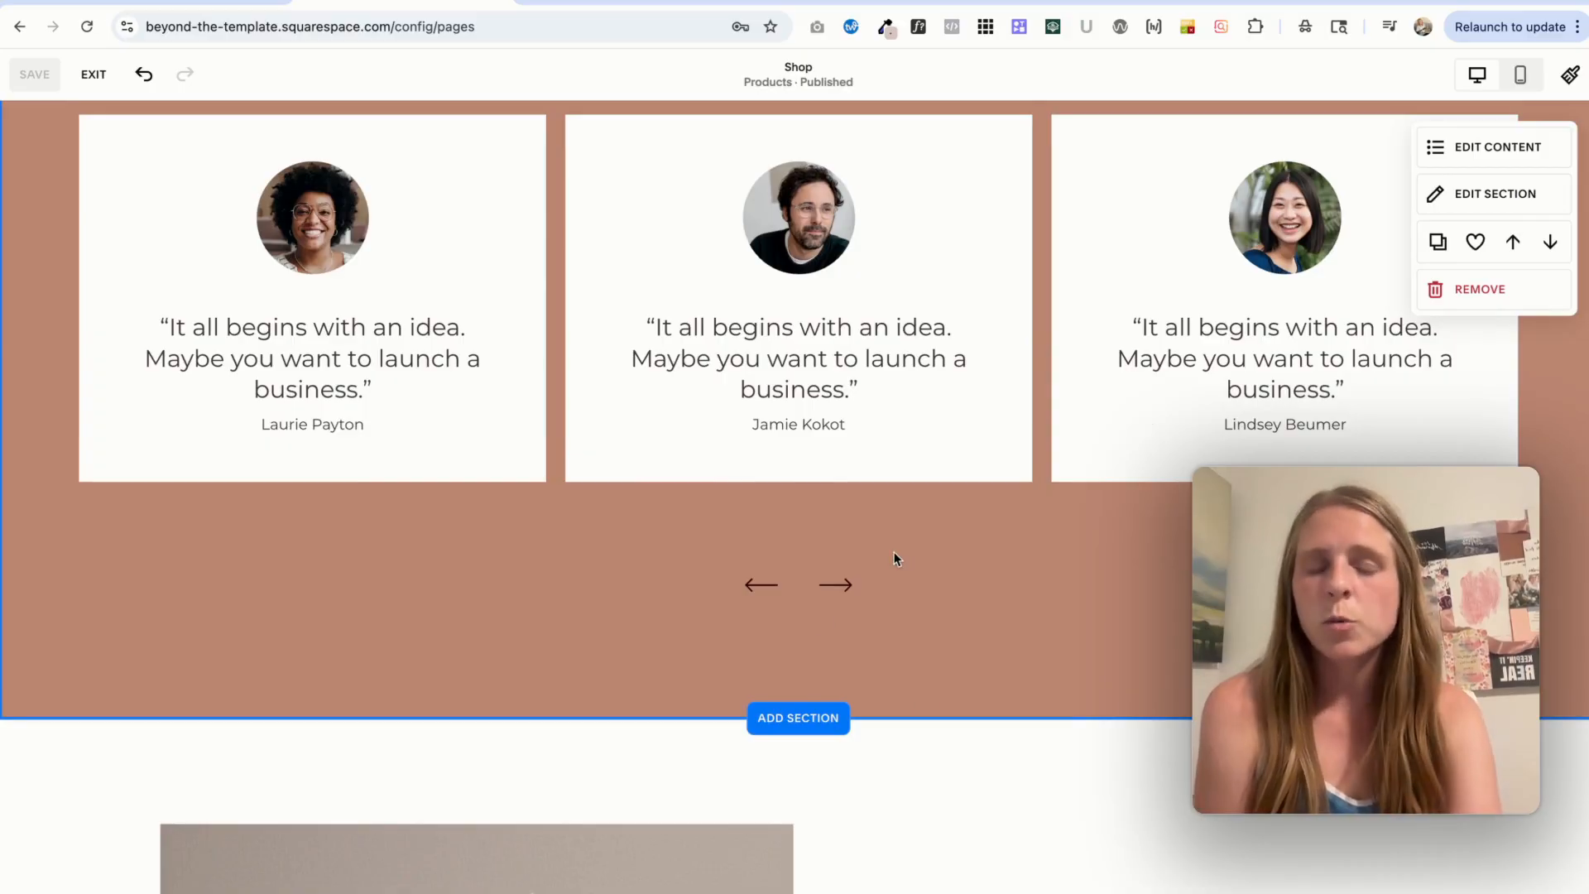
scroll(894, 559, up, 10)
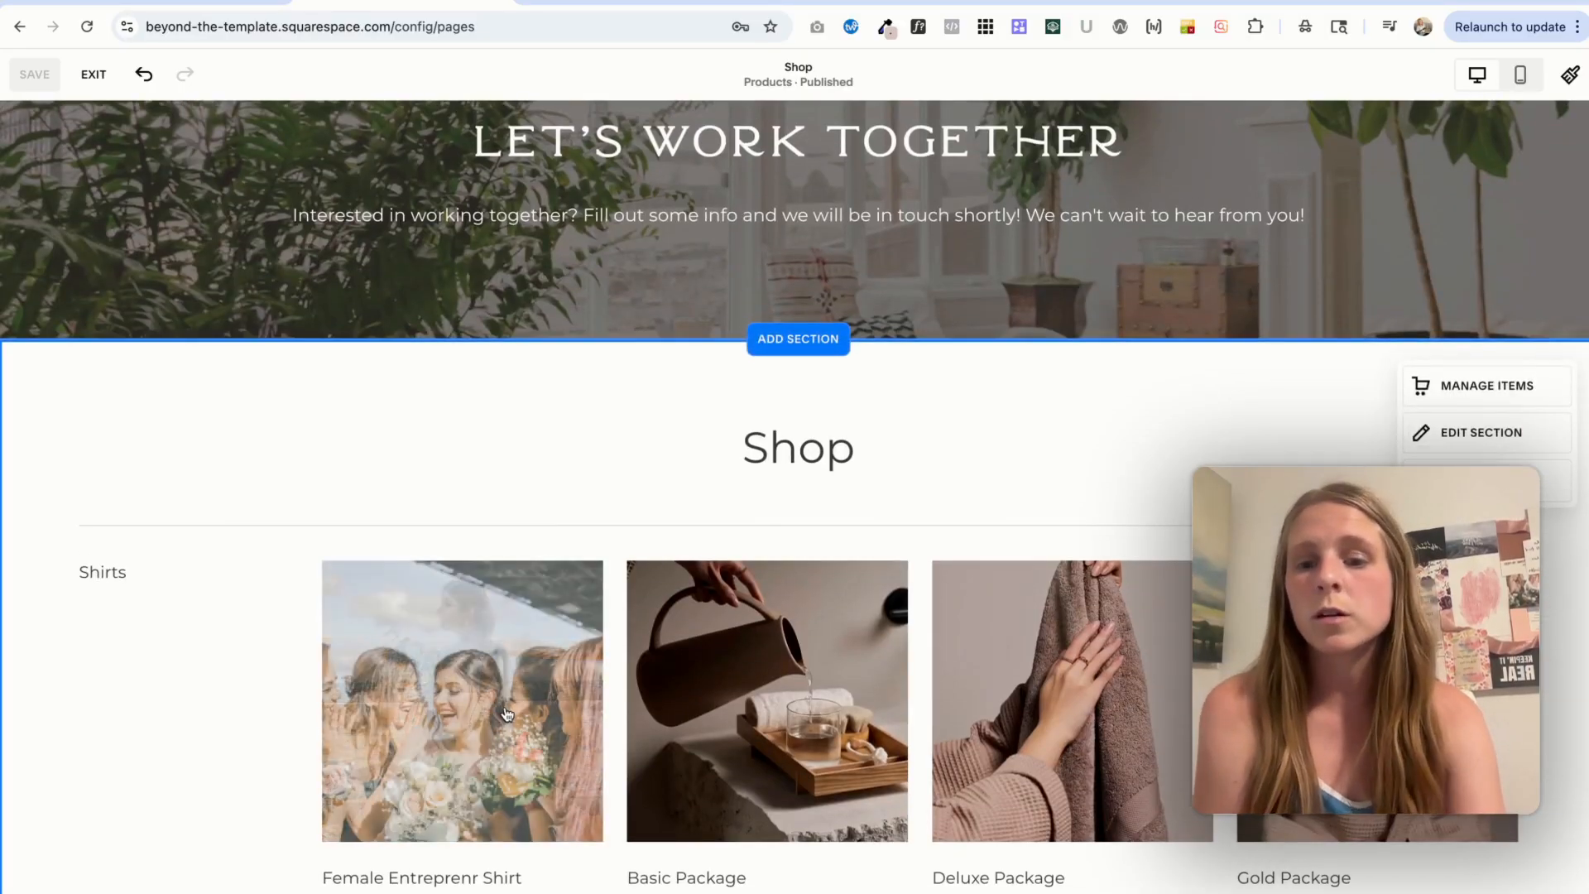
scroll(874, 669, down, 10)
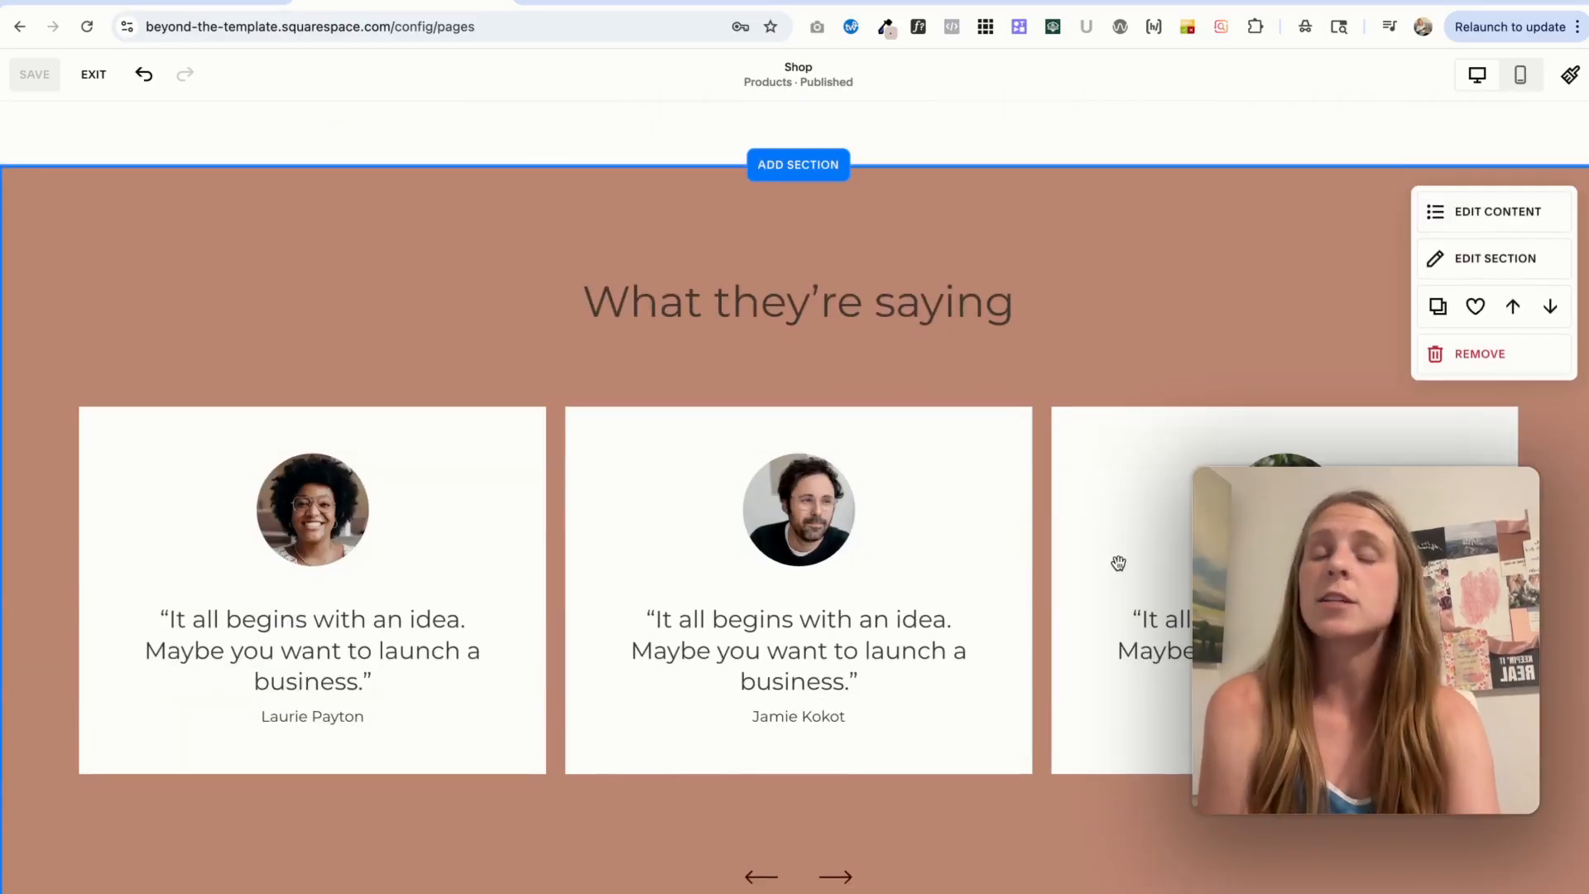
Exit page editing and reopen the Shop page from the Not Linked pages
click(94, 73)
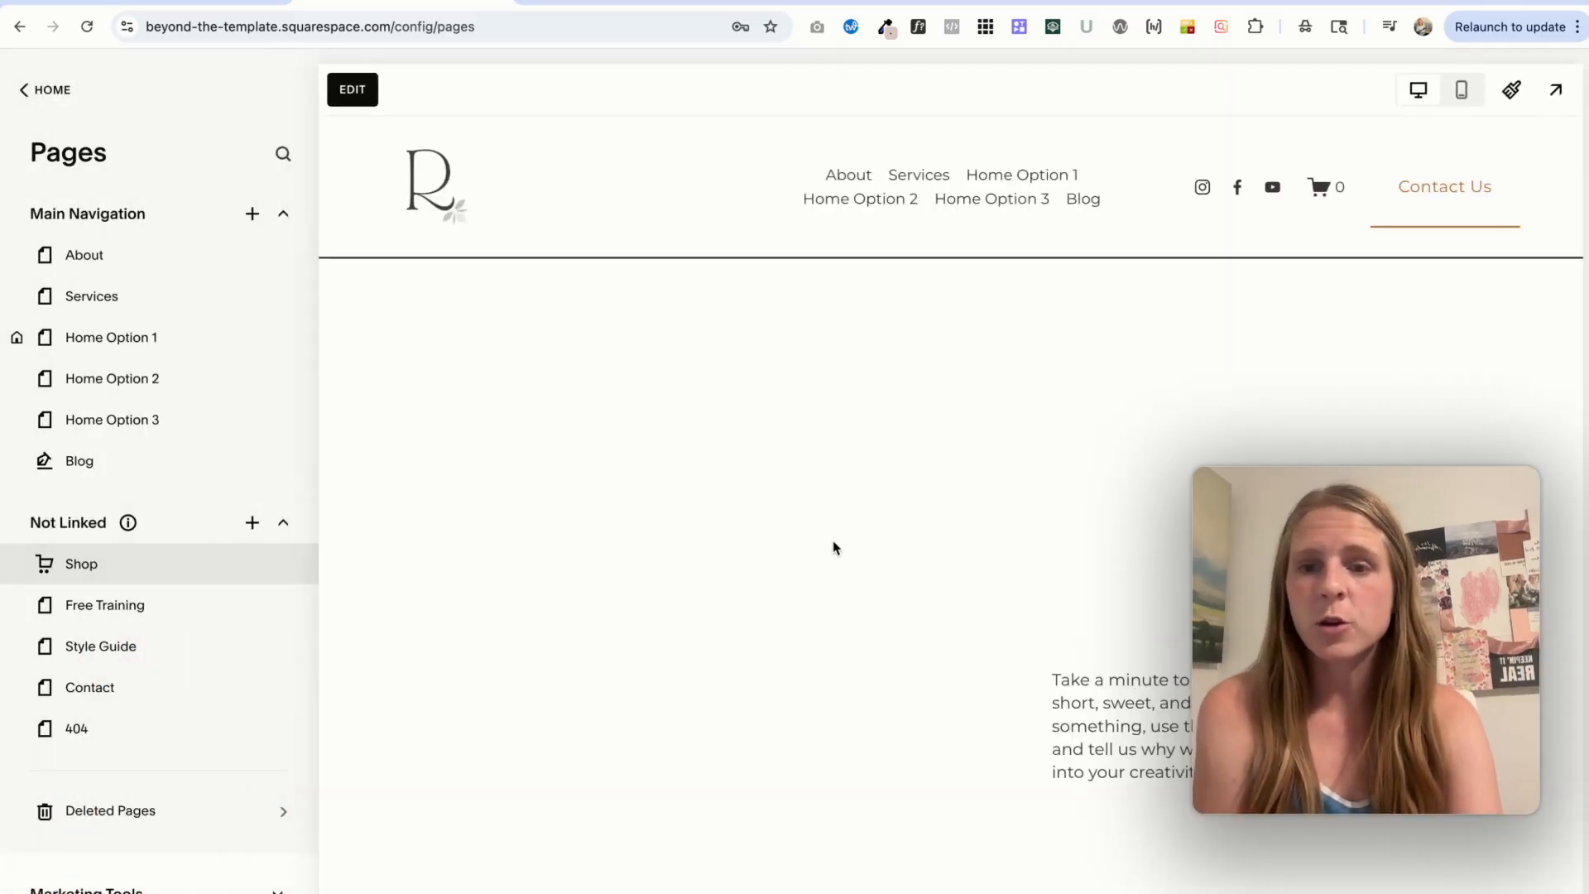
click(133, 570)
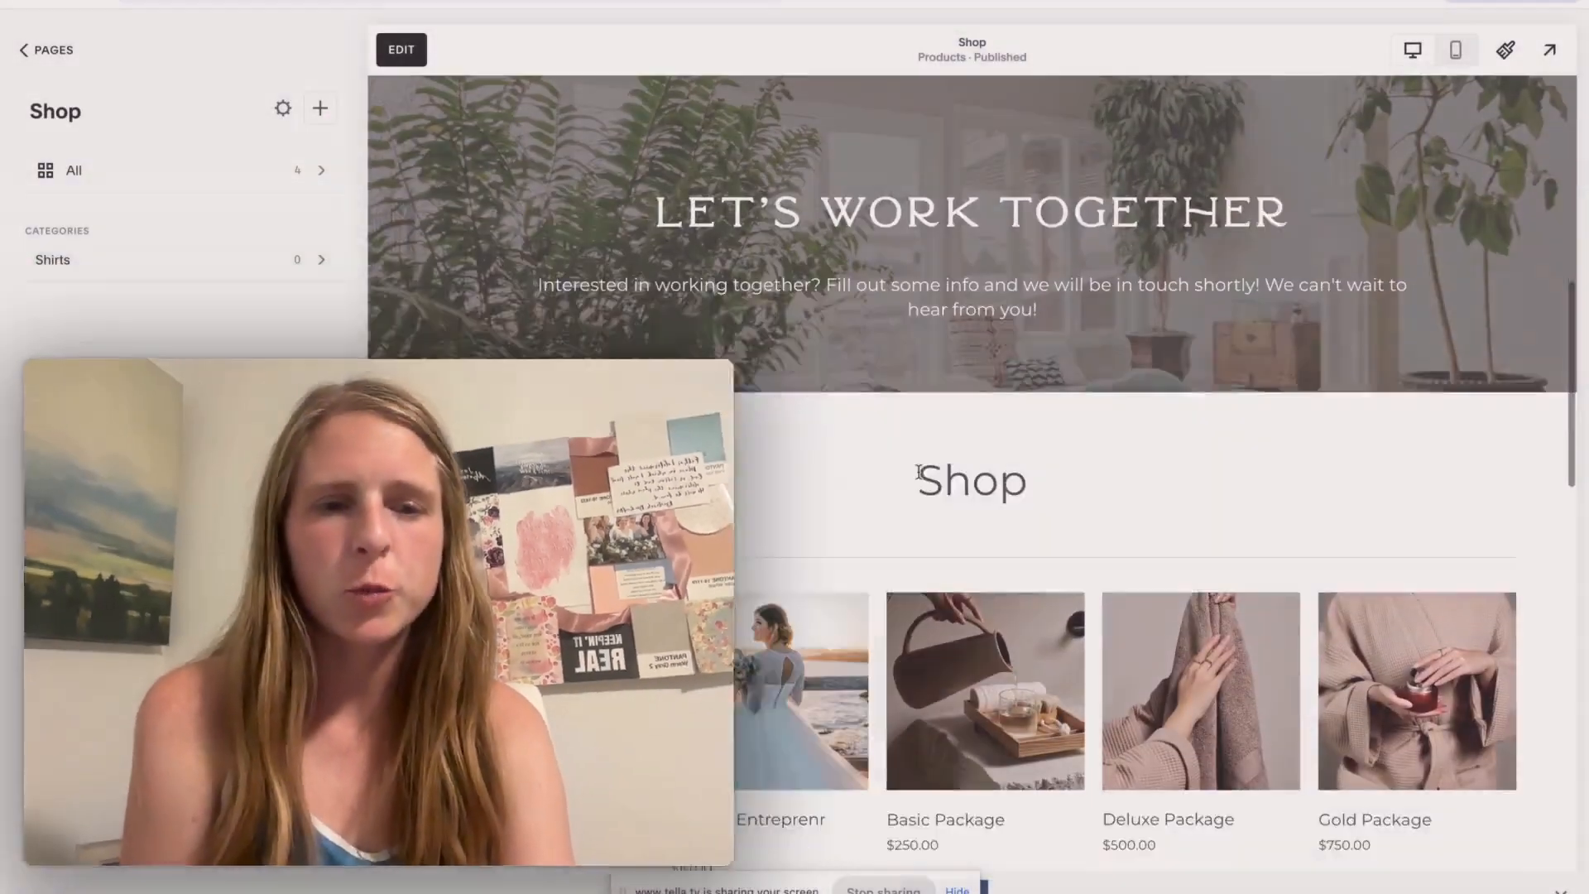
scroll(920, 479, down, 4)
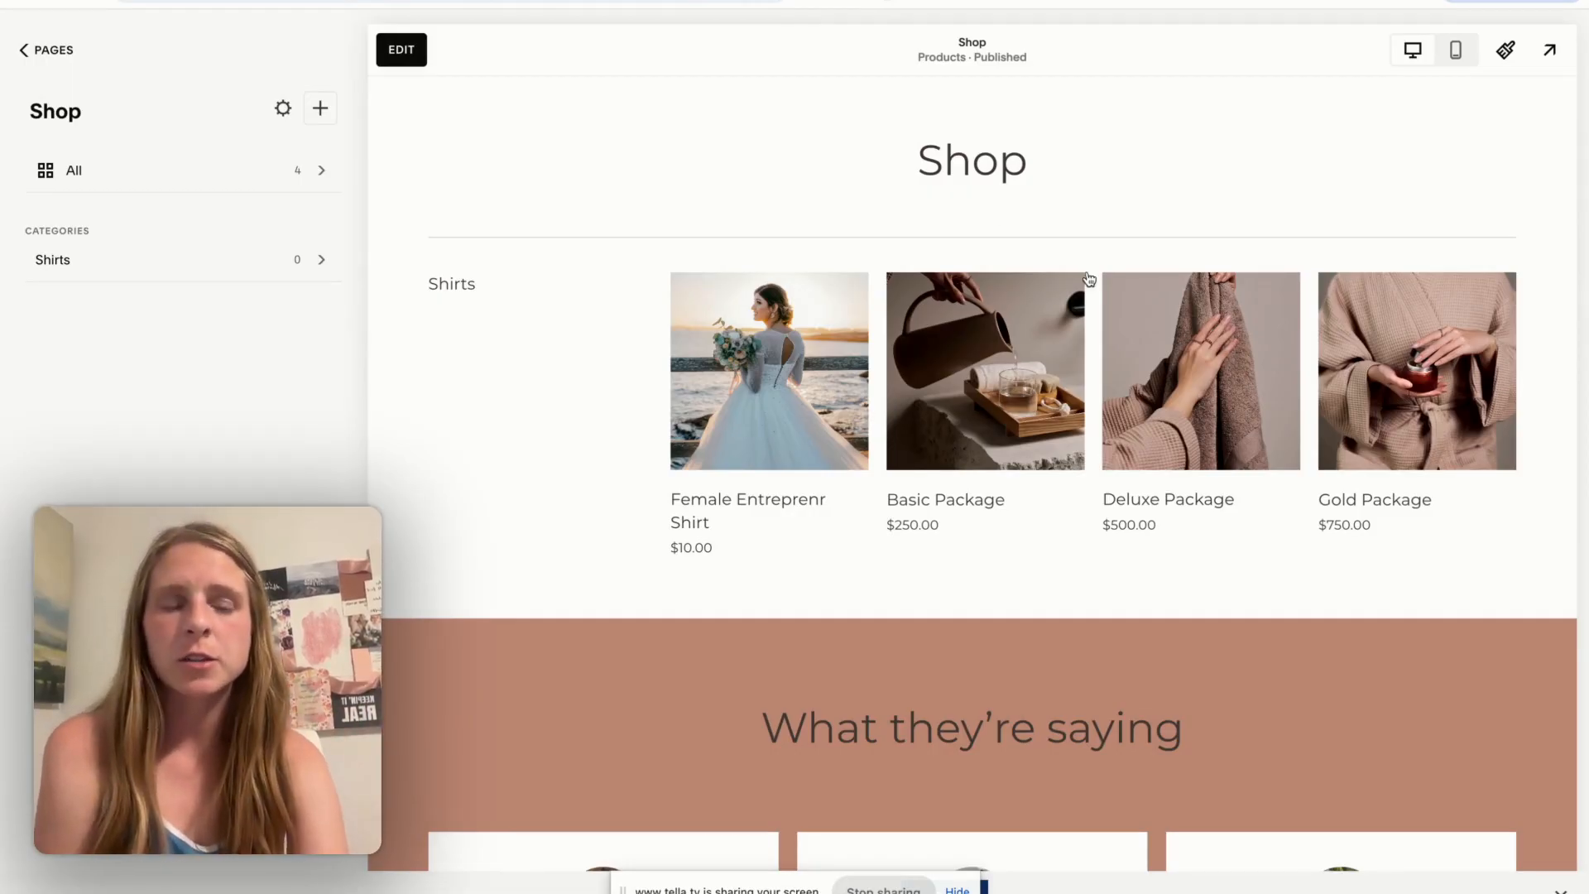
Open the Lightest 1 section color theme in the site's color styles
click(1506, 52)
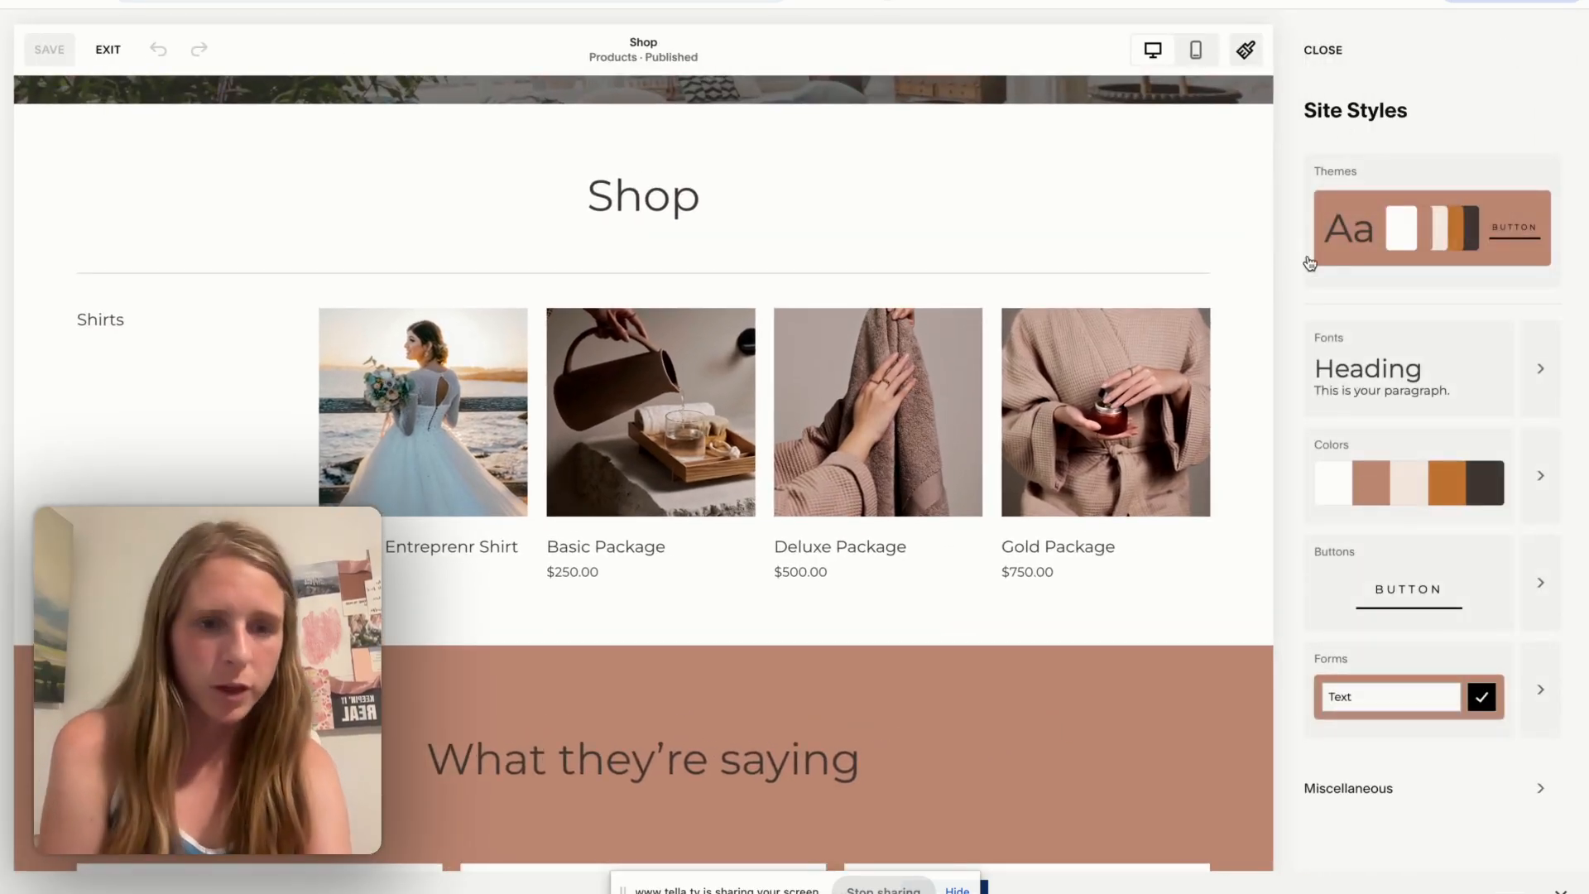
click(1555, 488)
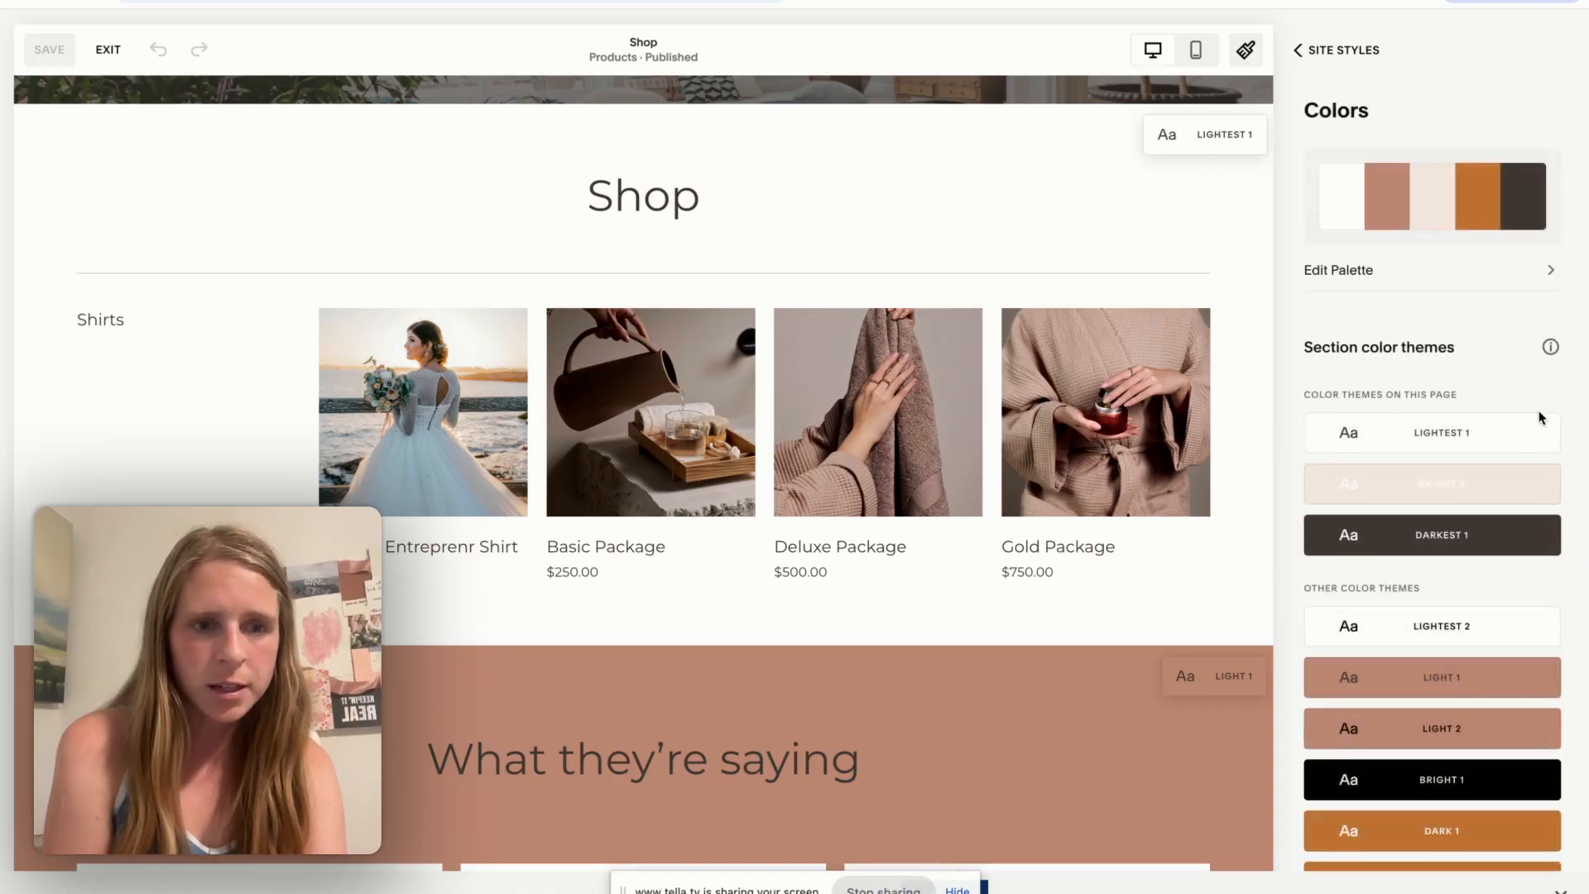
click(1537, 433)
Set the Title color under Products: Basic Grid to the terracotta palette color in the Lightest 1 theme
scroll(1541, 441, down, 10)
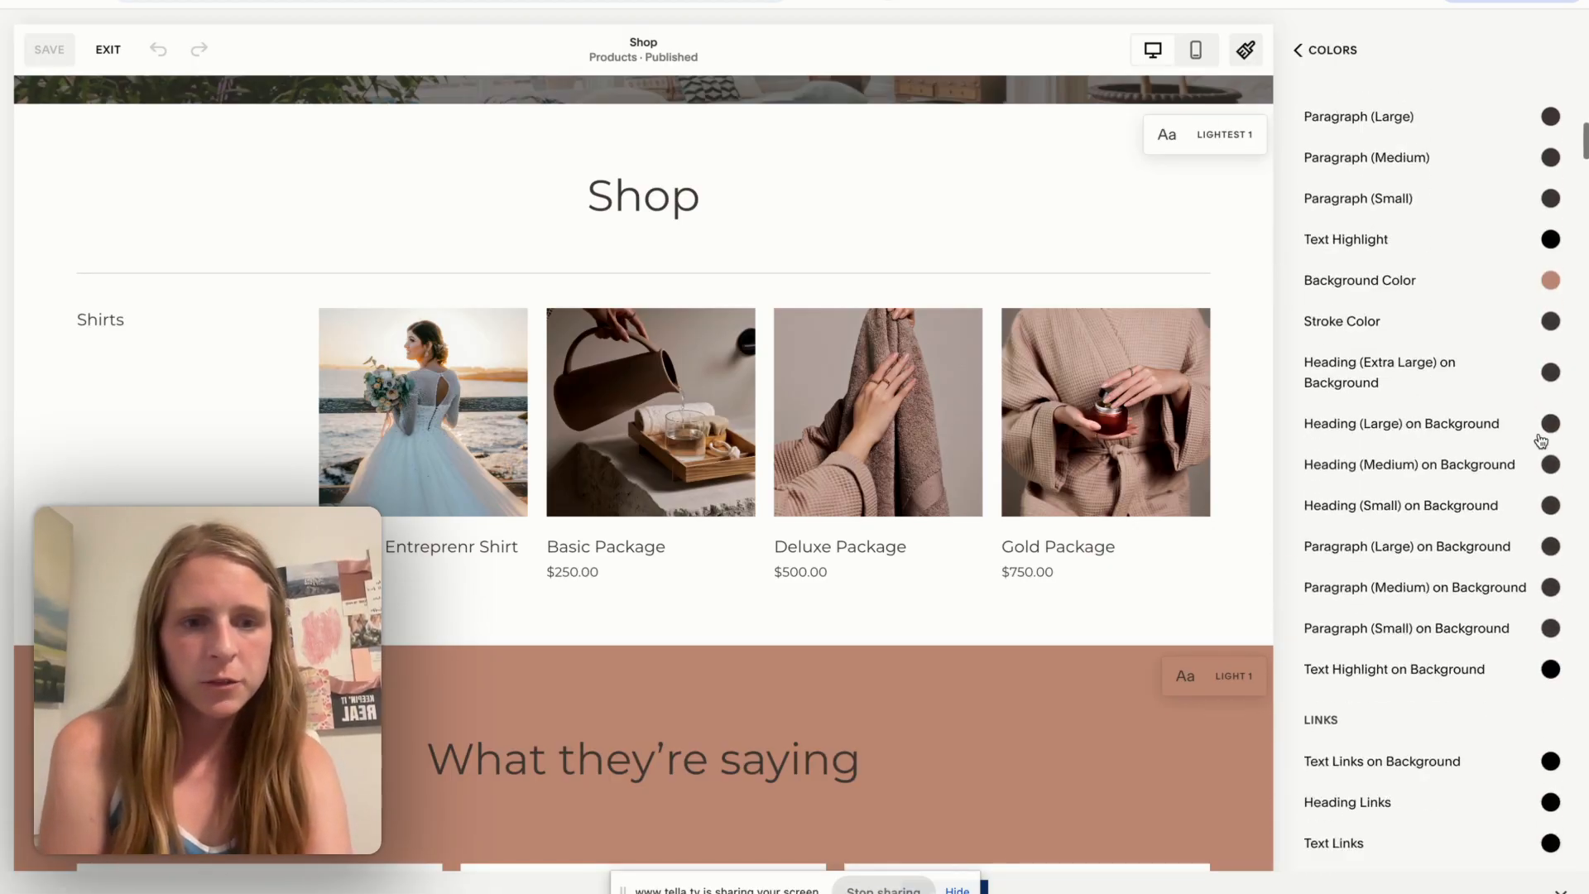
scroll(1541, 441, down, 15)
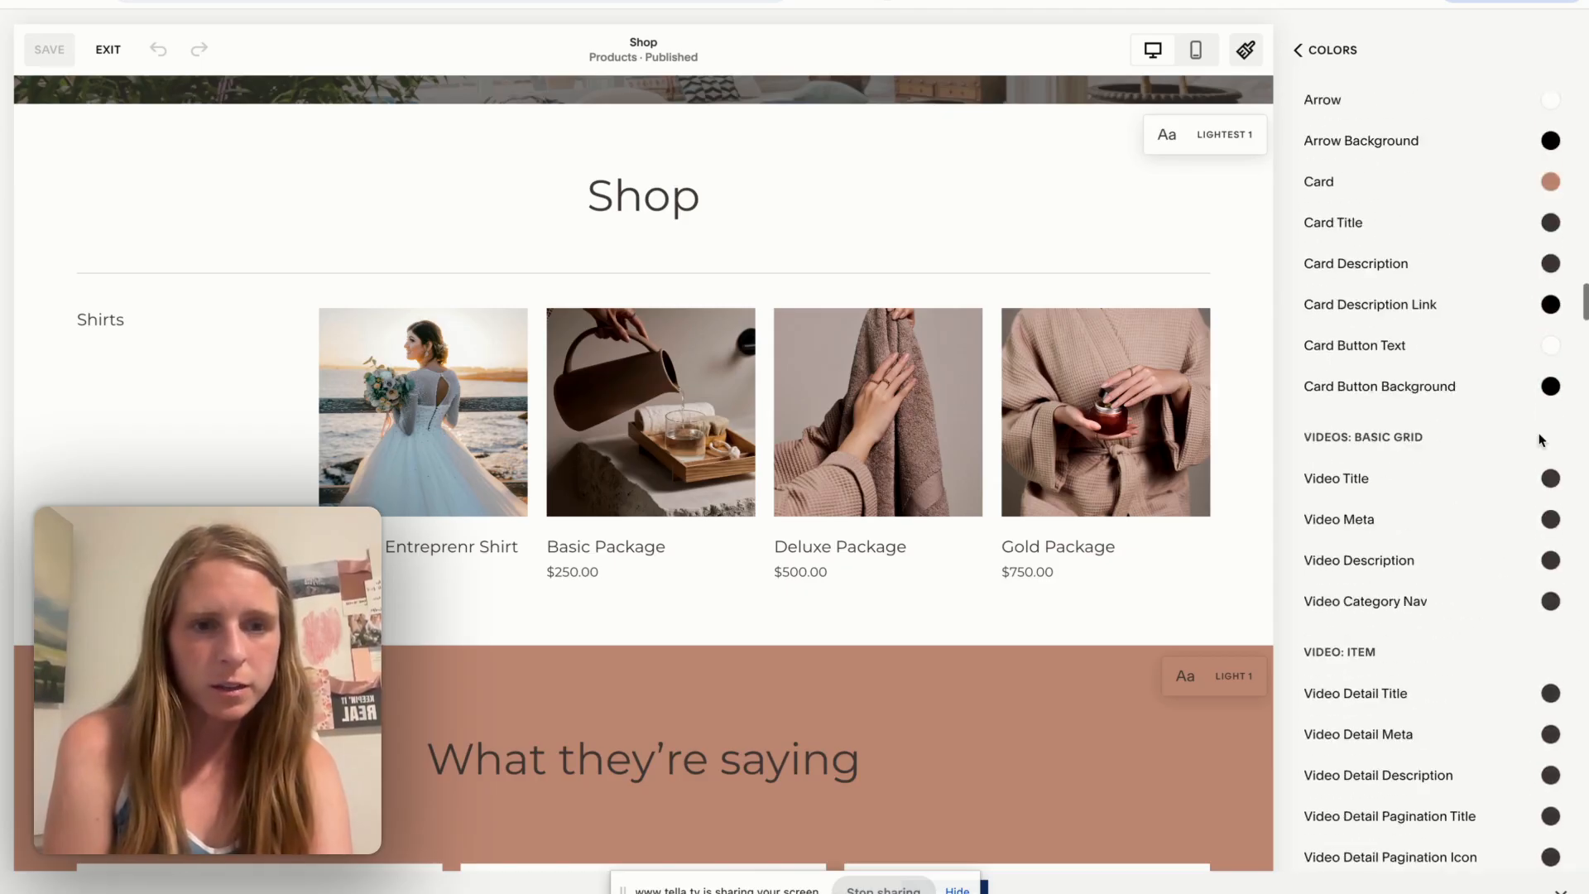
scroll(1541, 441, down, 5)
scroll(1541, 441, down, 8)
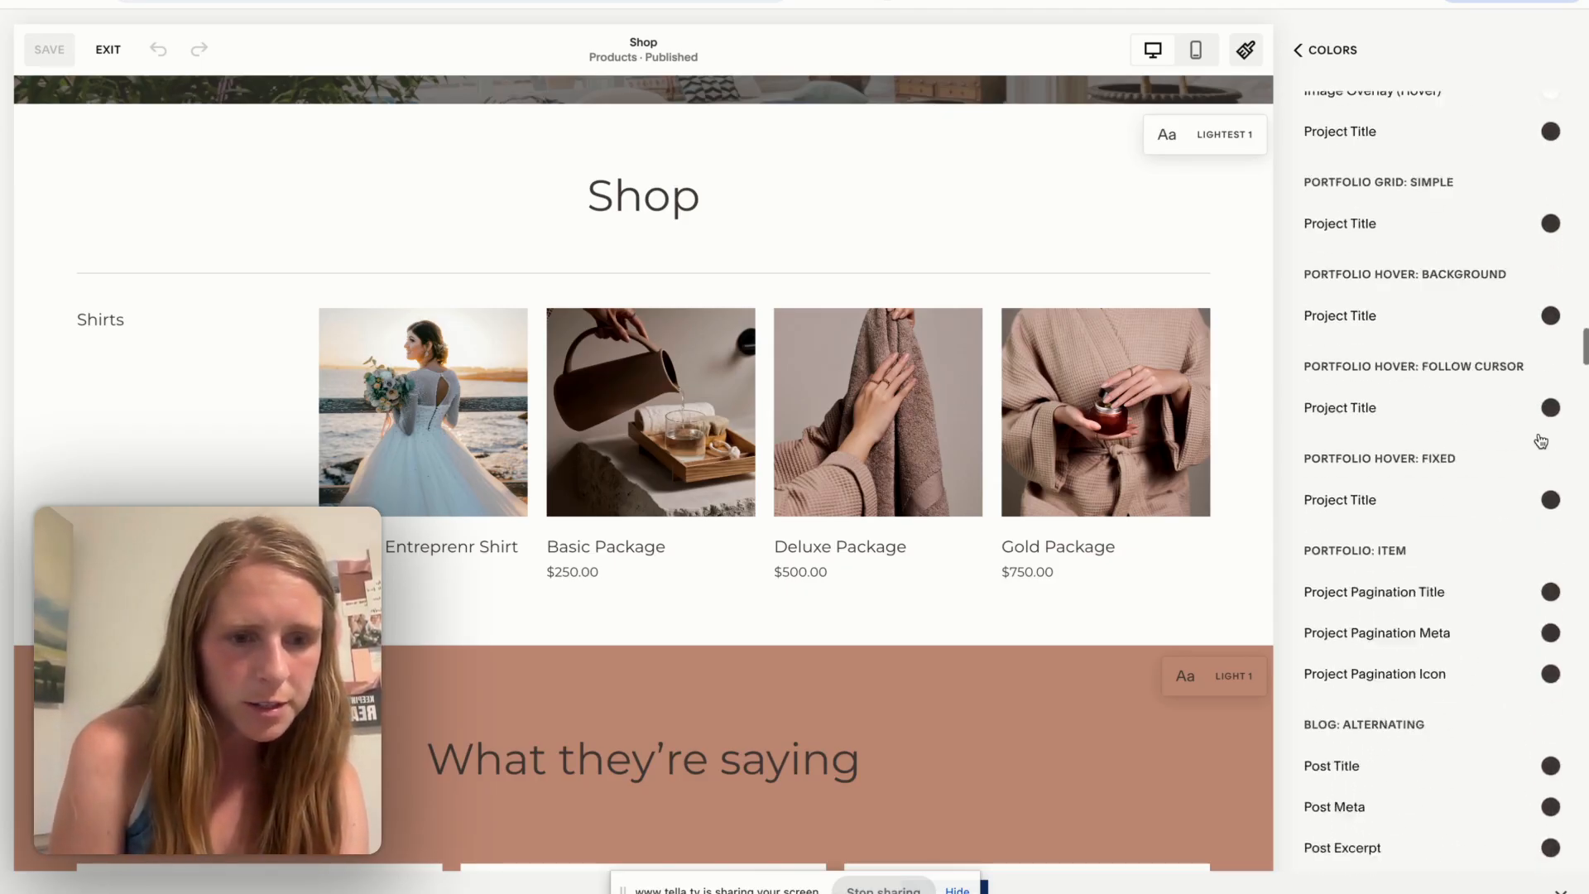
scroll(1541, 441, down, 7)
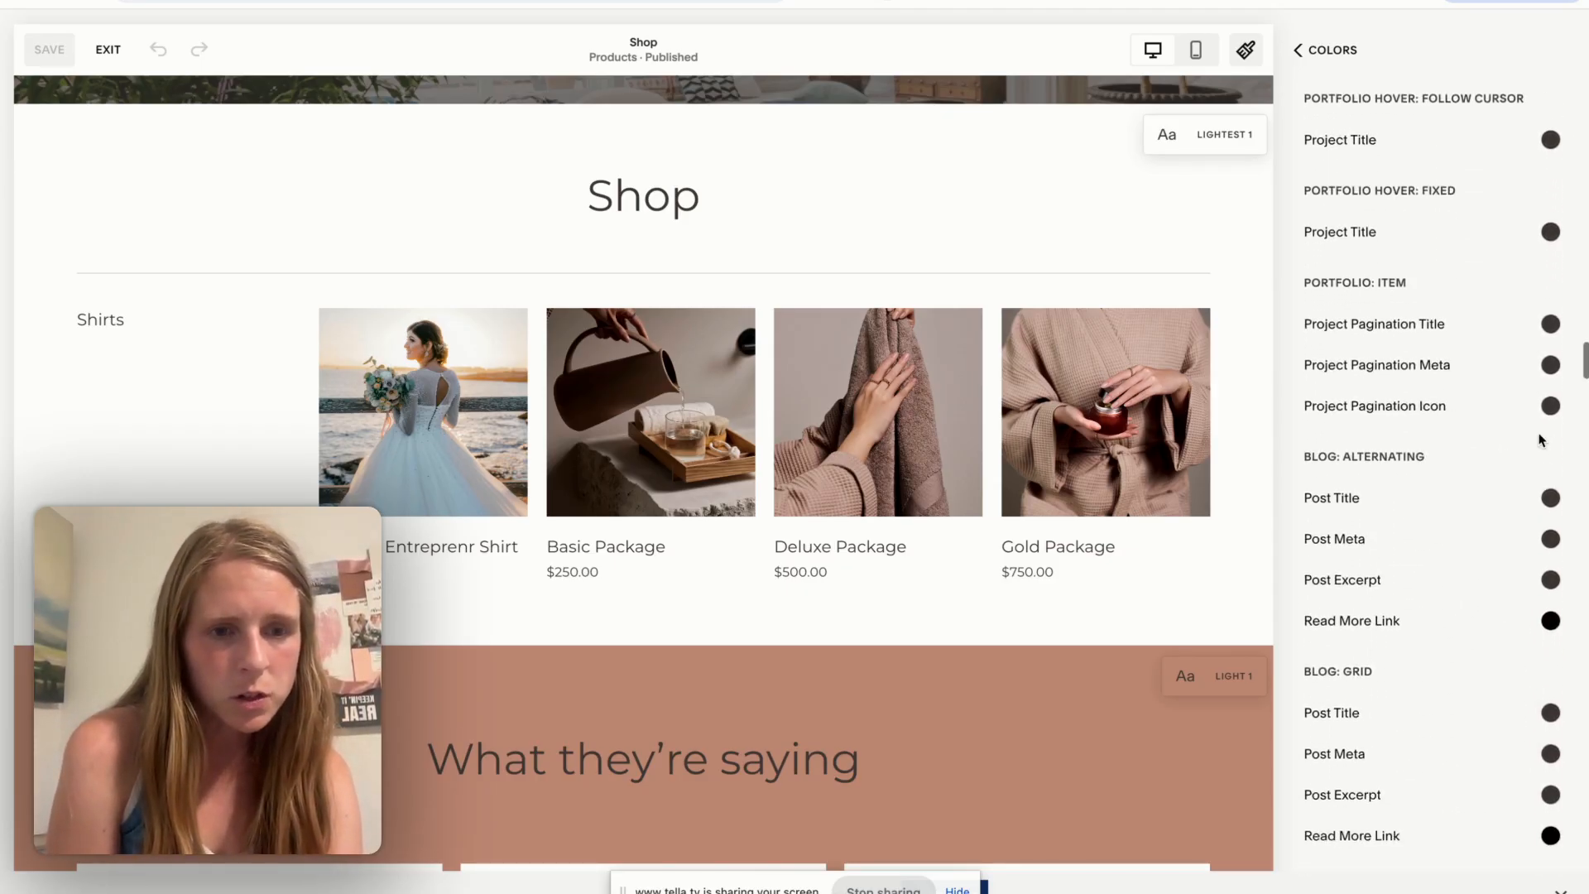
scroll(1541, 441, down, 5)
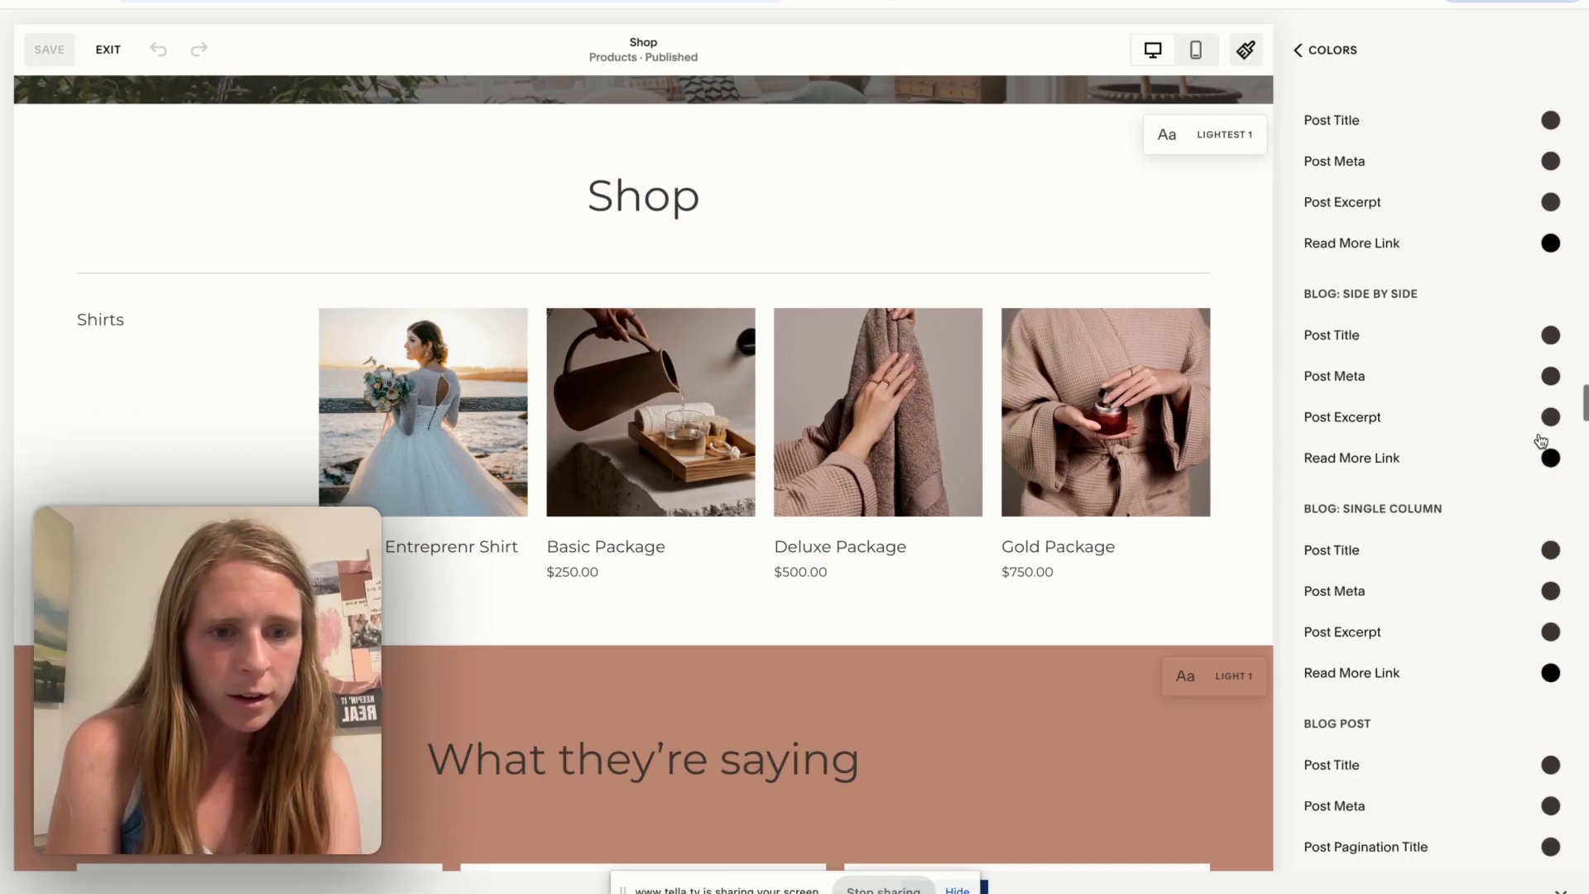
scroll(1541, 442, down, 5)
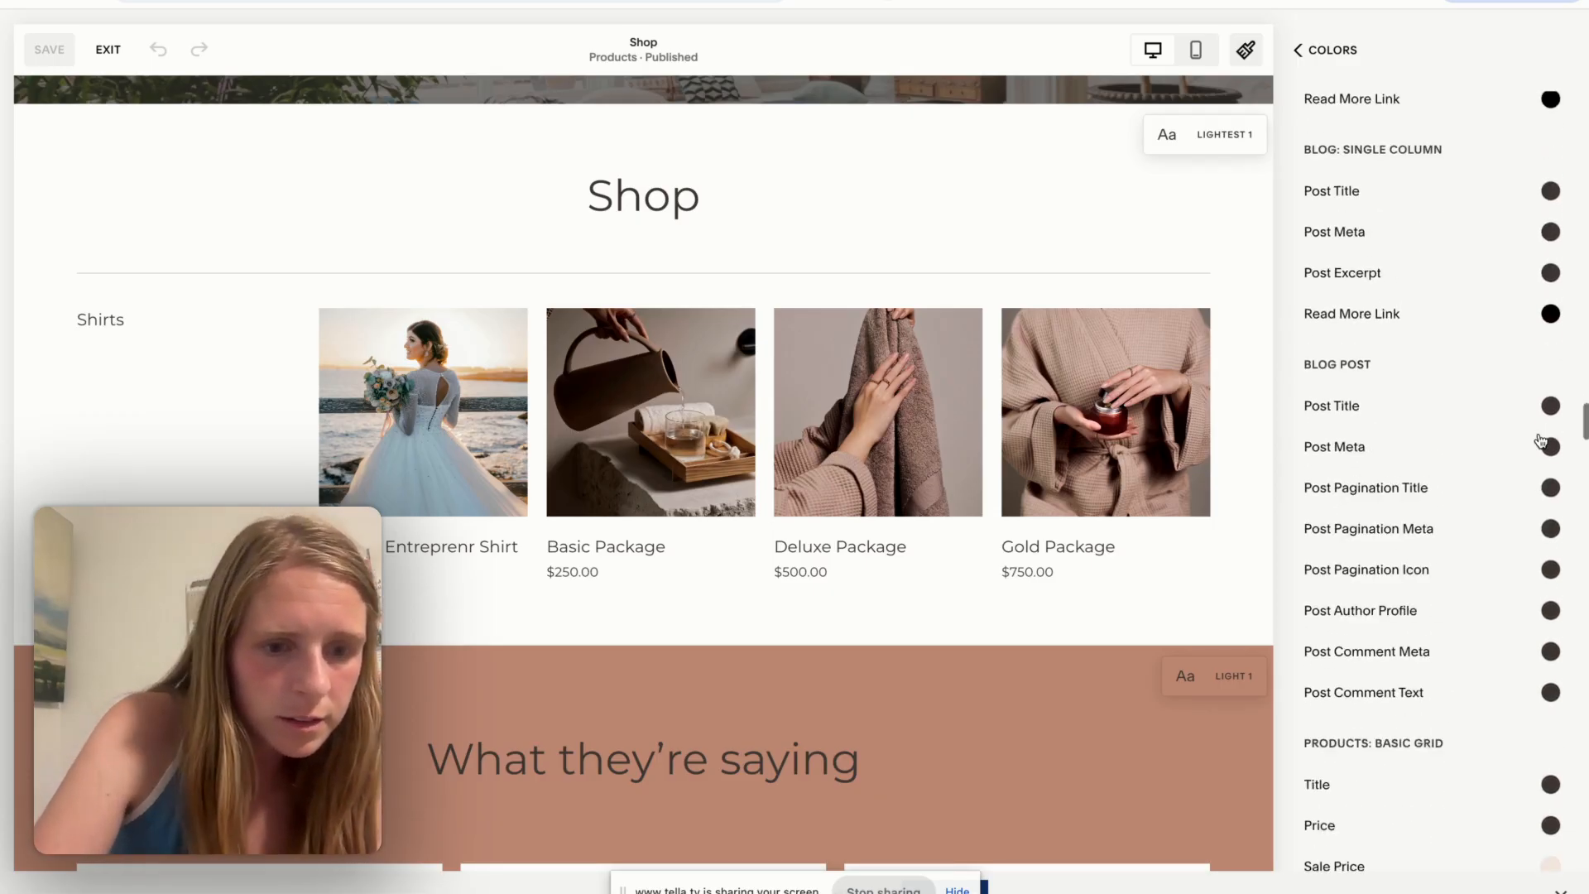
scroll(1541, 441, down, 3)
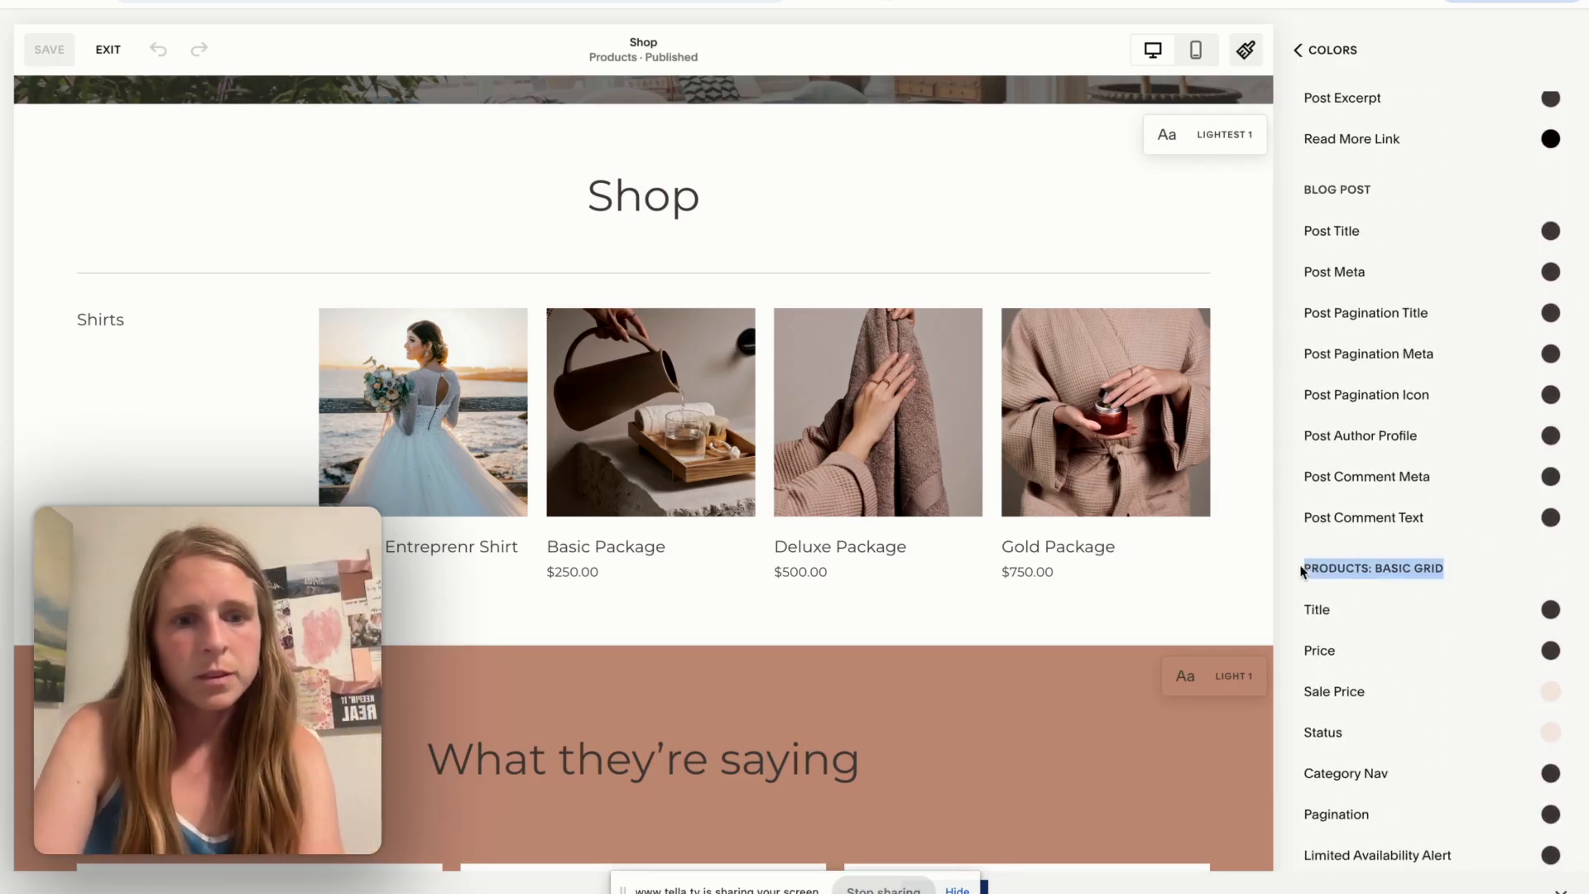
scroll(1349, 568, down, 2)
click(1550, 484)
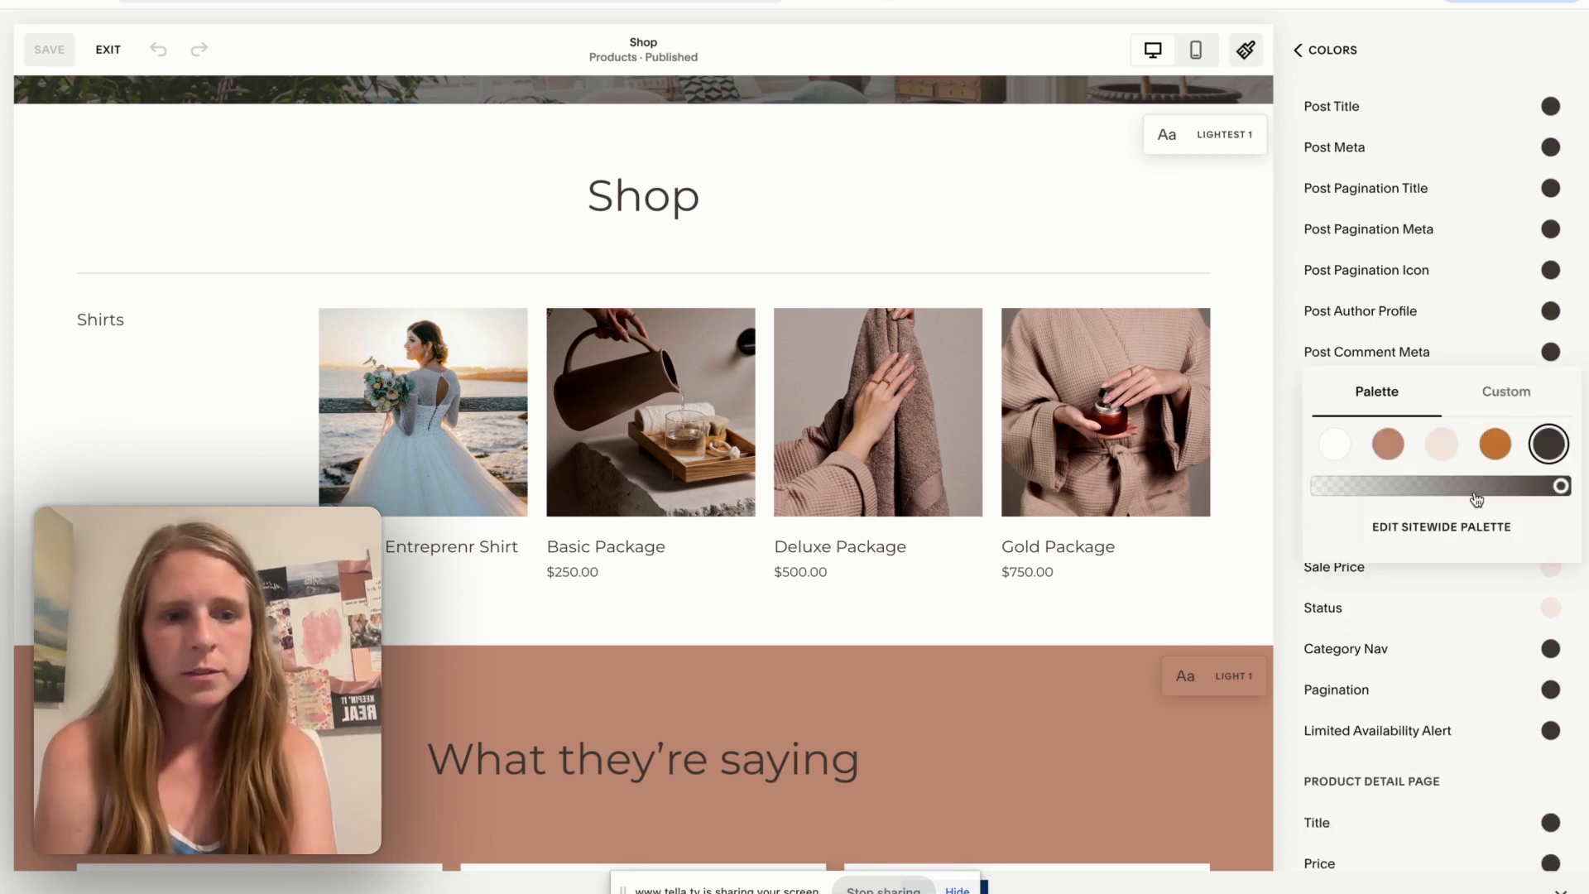
click(1379, 450)
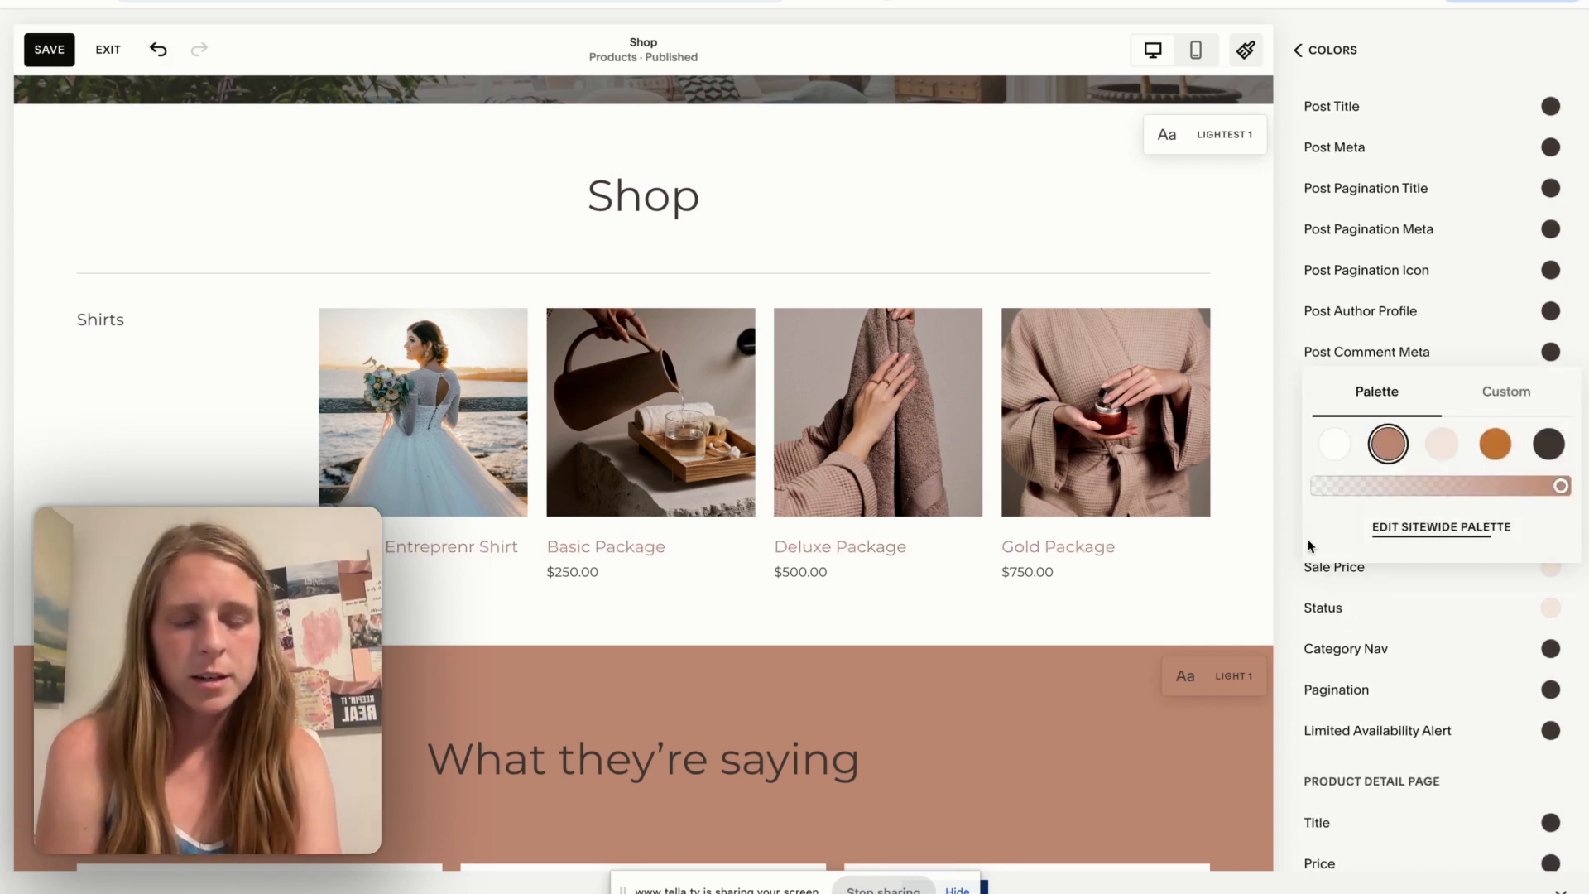
click(1291, 558)
Try the orange palette color on the product grid's Price and restore the dark brown color
click(1552, 527)
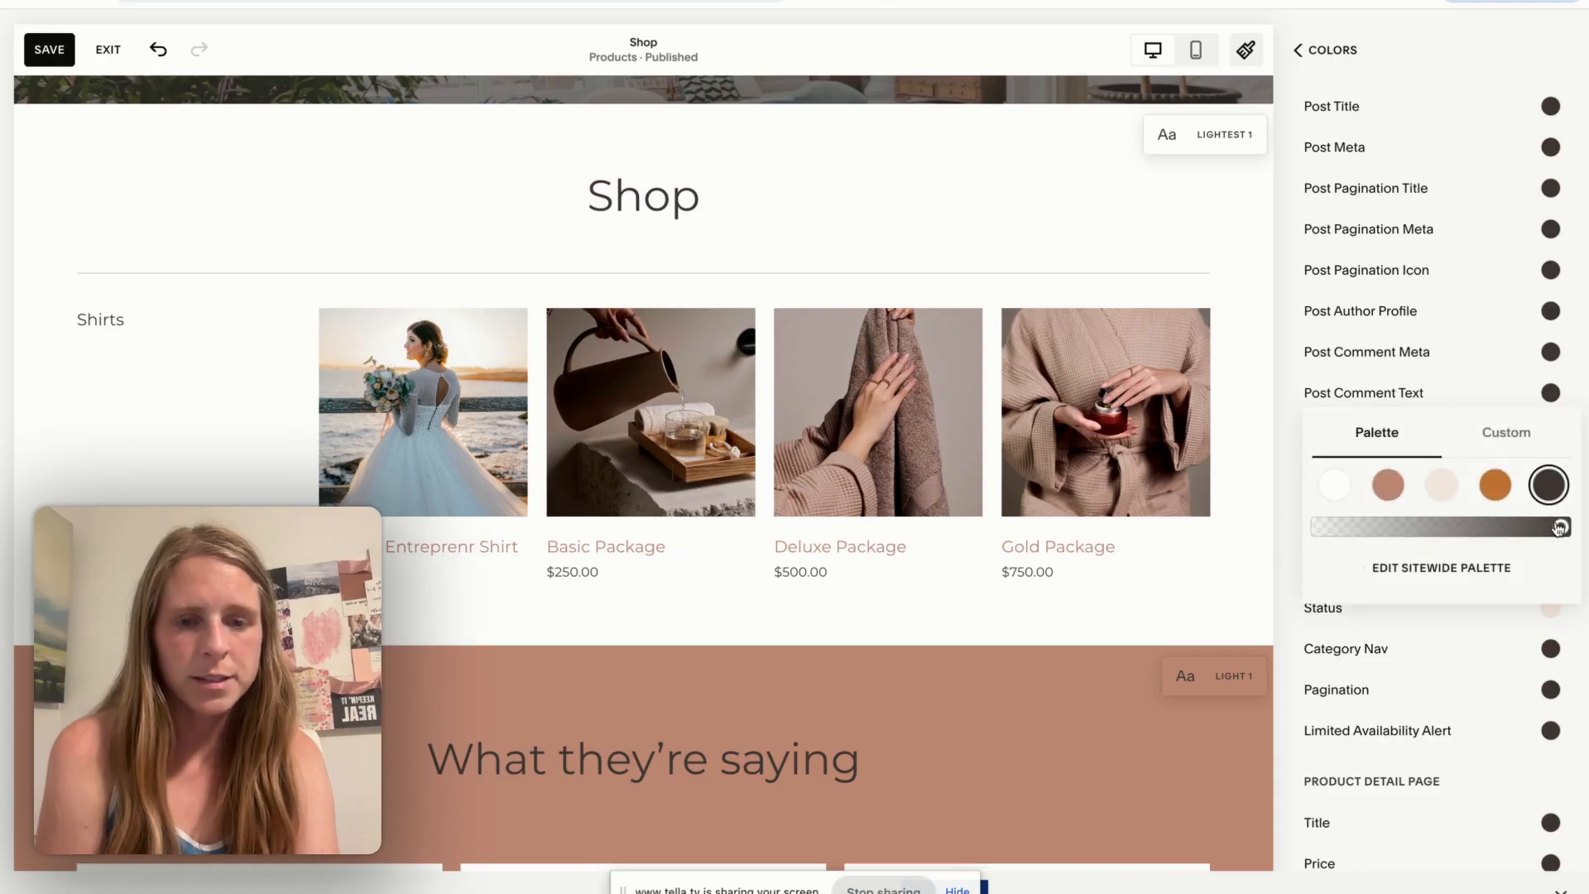
click(1494, 488)
click(1541, 485)
click(1288, 554)
Examine the theme's color options for the product detail page and its subscriptions
scroll(1404, 644, down, 2)
scroll(1404, 644, down, 1)
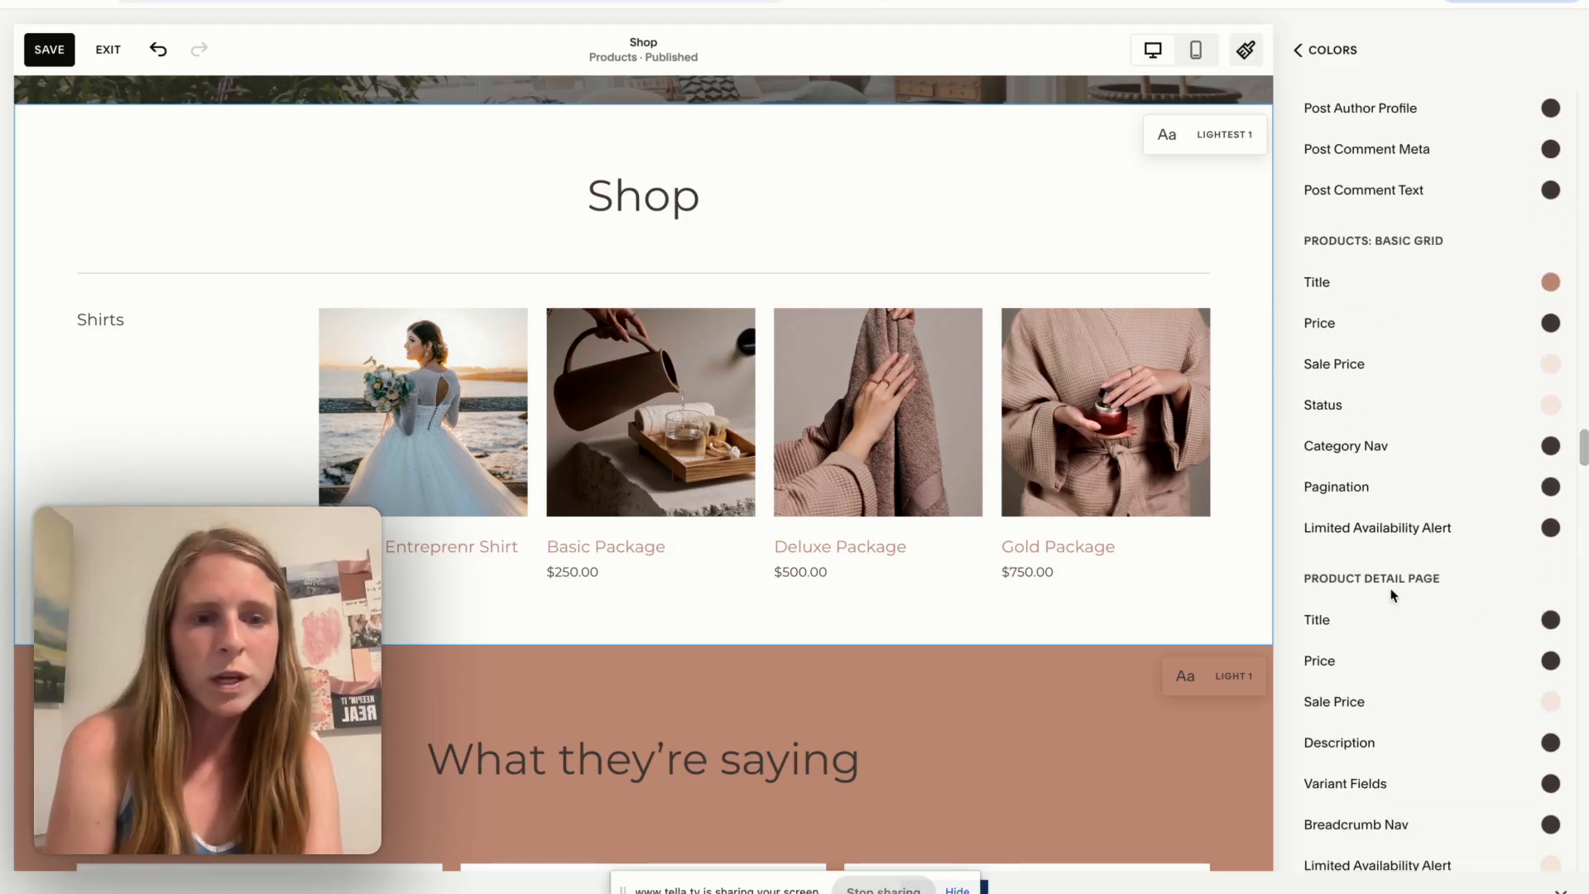
scroll(1427, 716, down, 3)
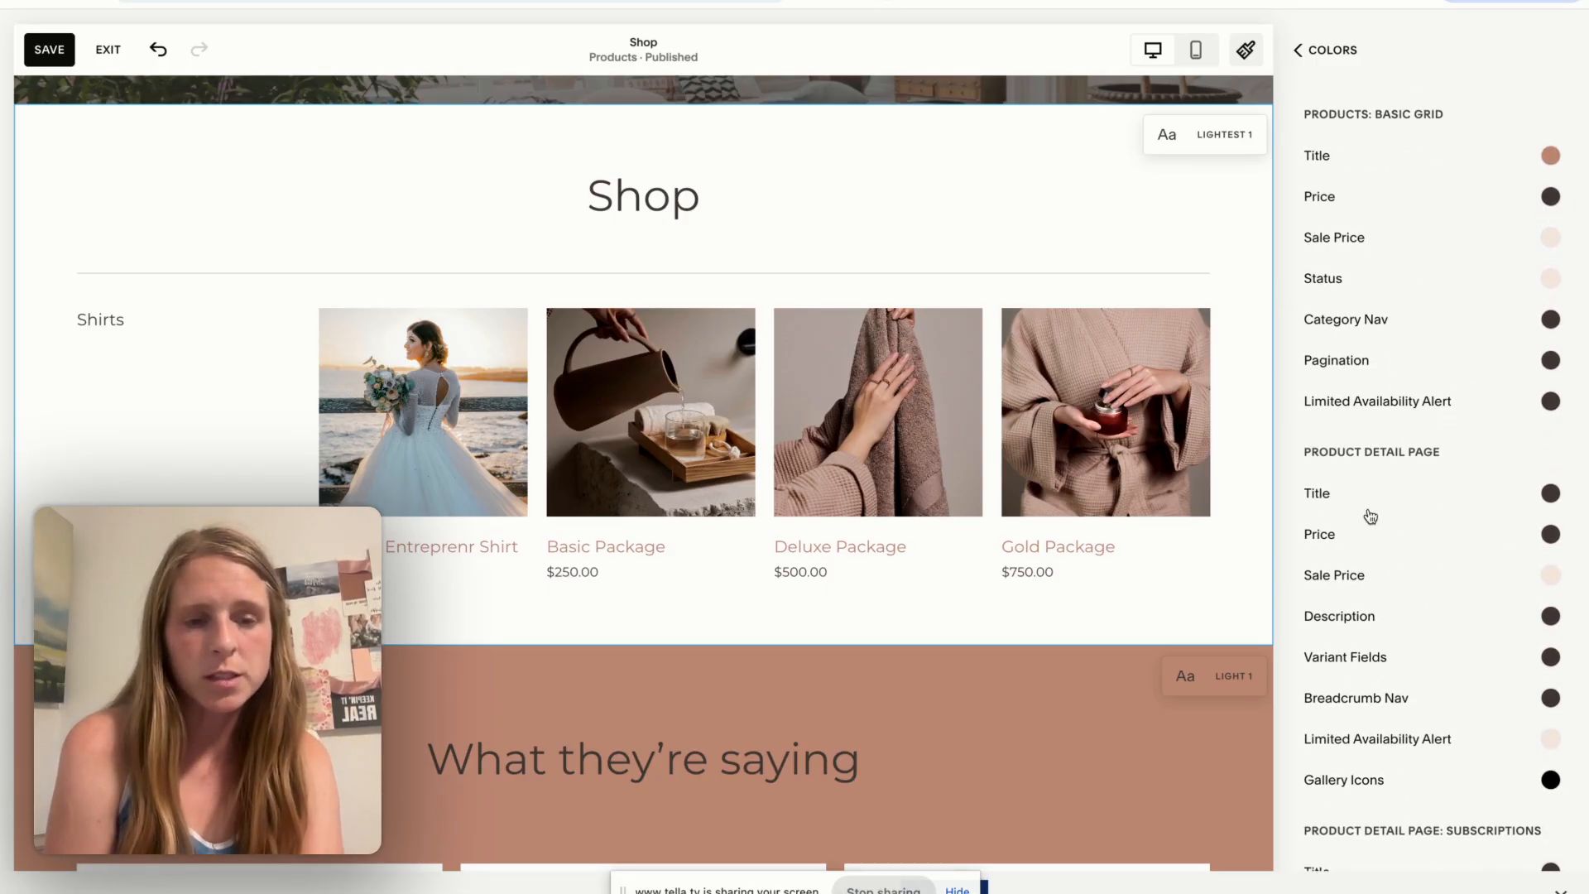
scroll(1365, 597, down, 3)
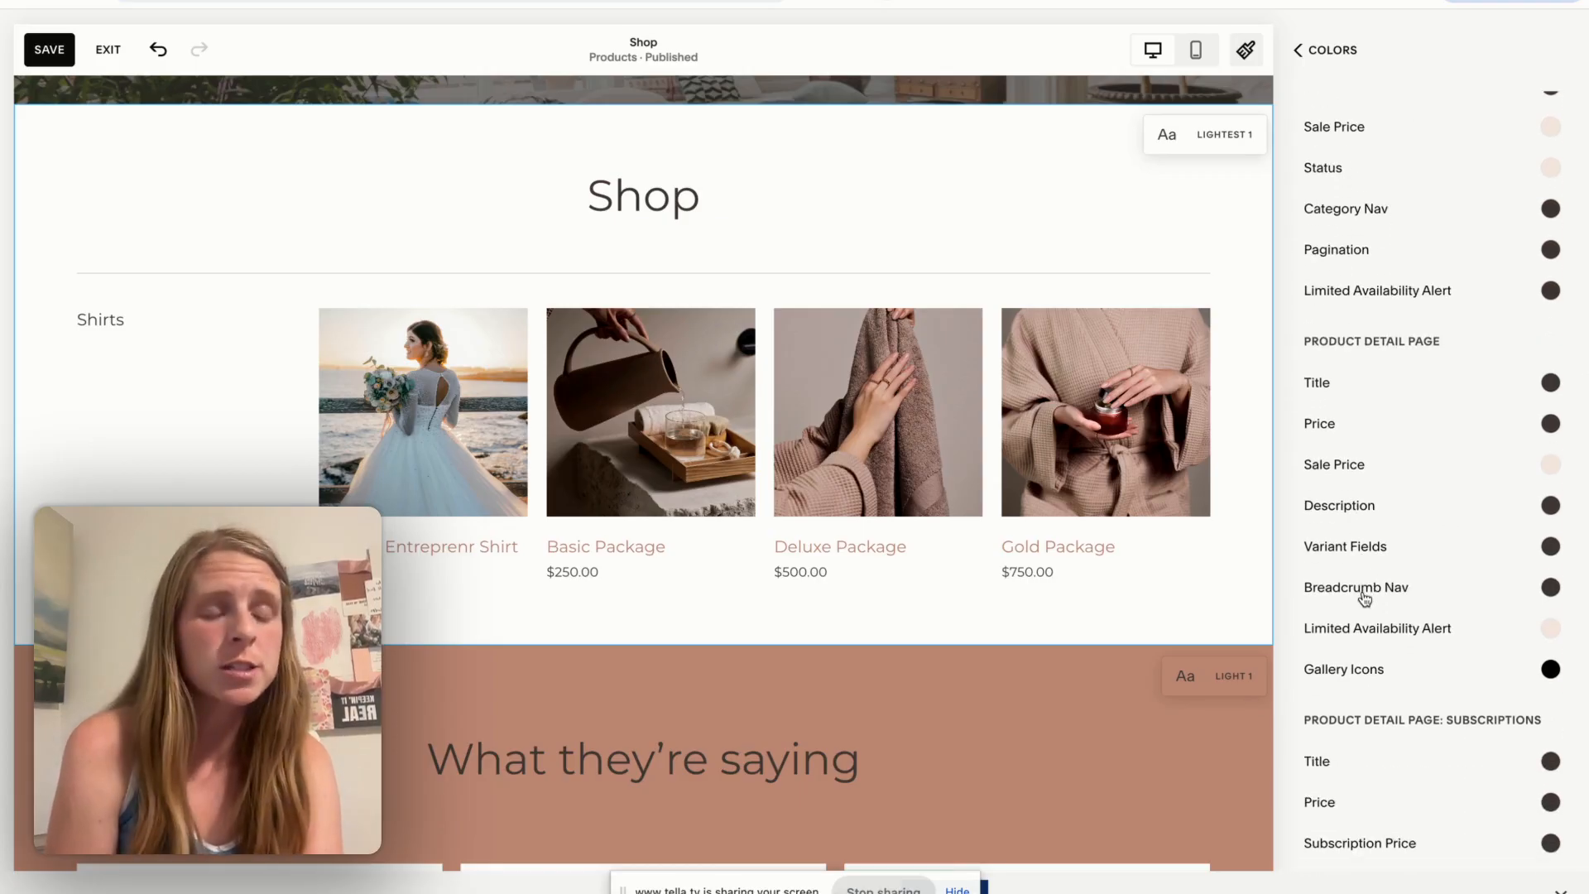
scroll(1365, 597, down, 2)
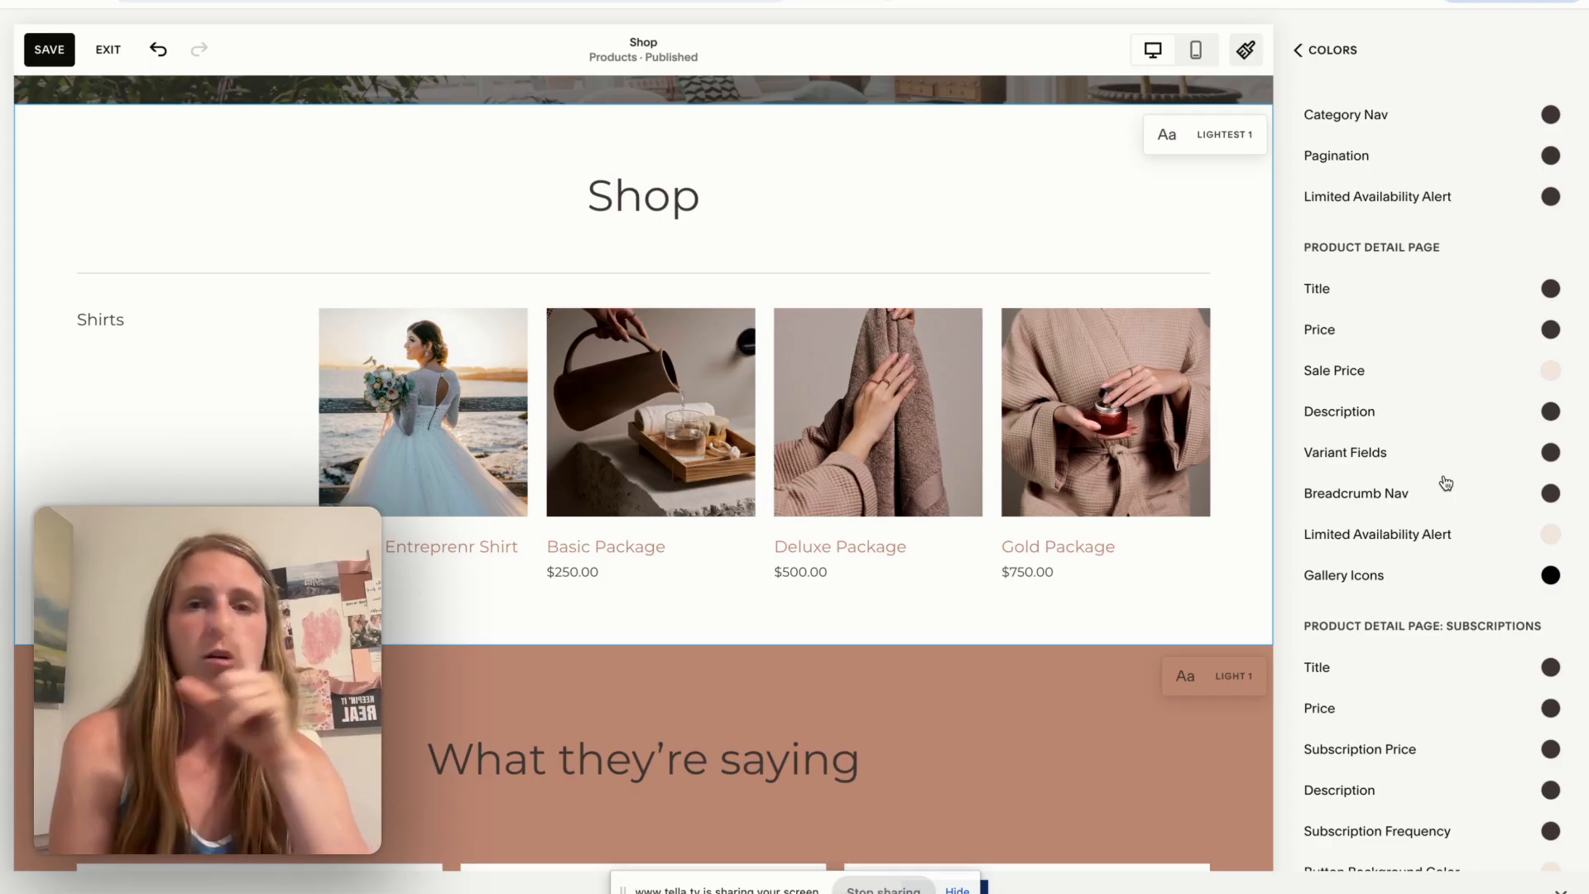
scroll(1445, 482, down, 5)
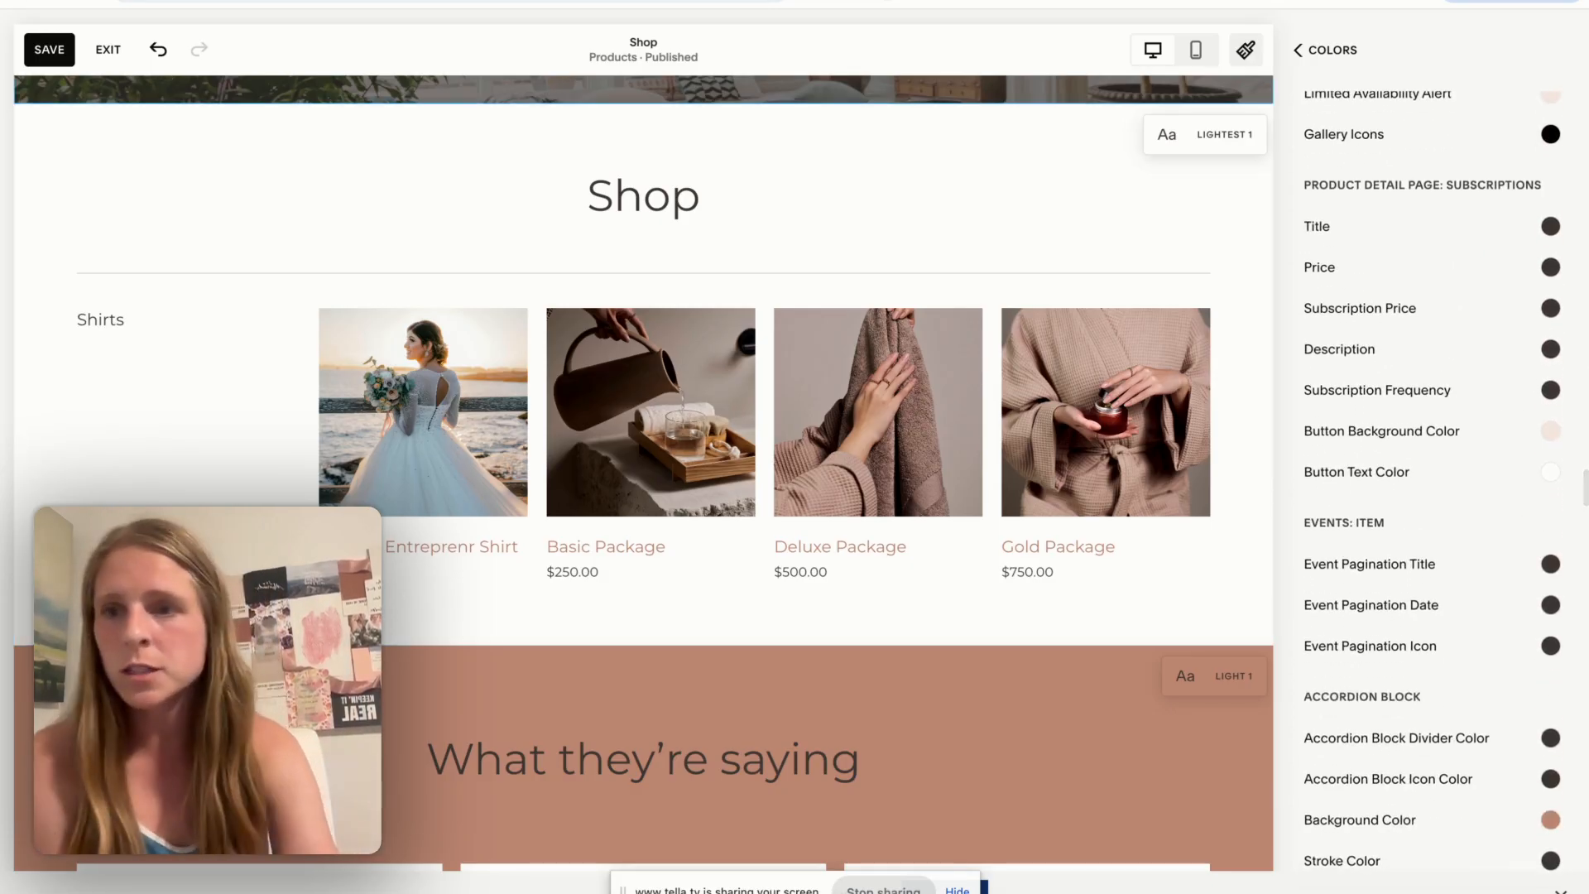
Save the product color change, close the site styles and exit page editing
click(51, 48)
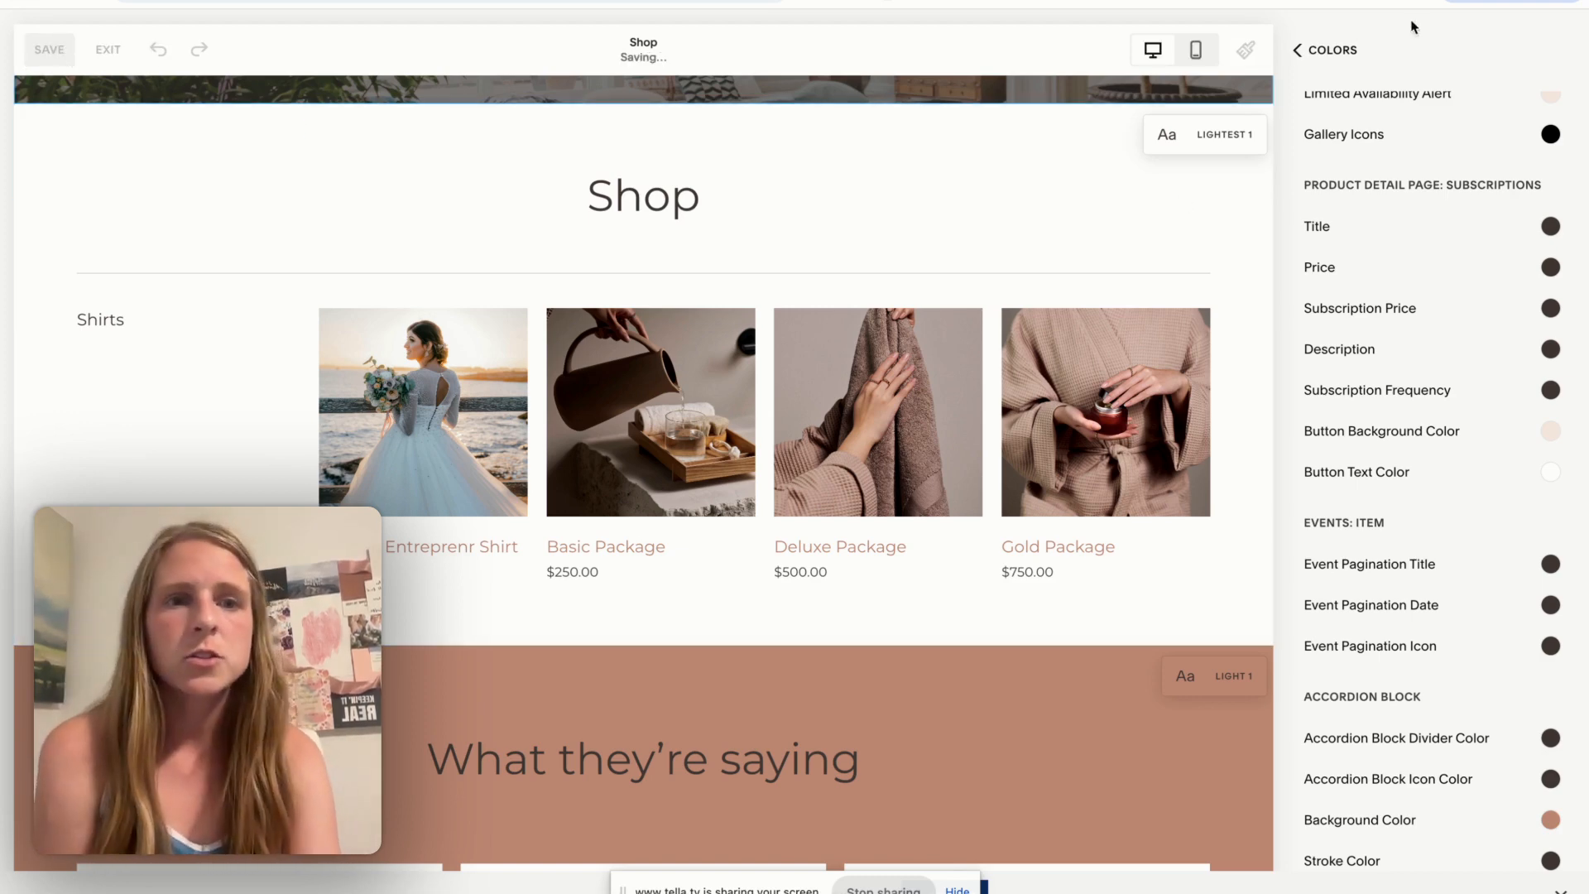
click(1334, 49)
click(1334, 50)
click(1334, 49)
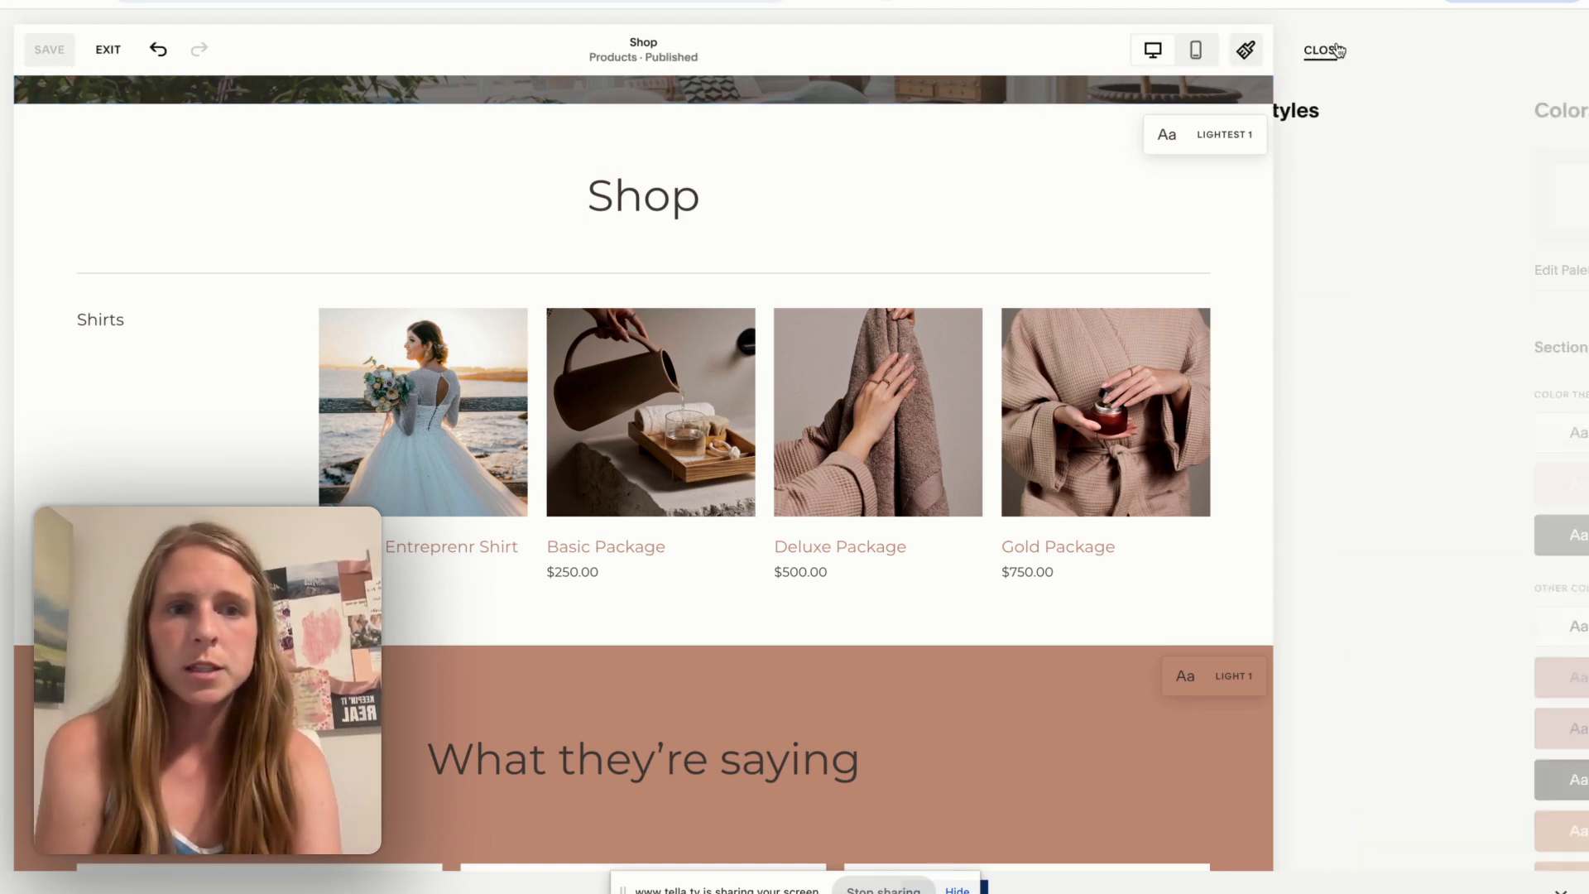
click(1324, 50)
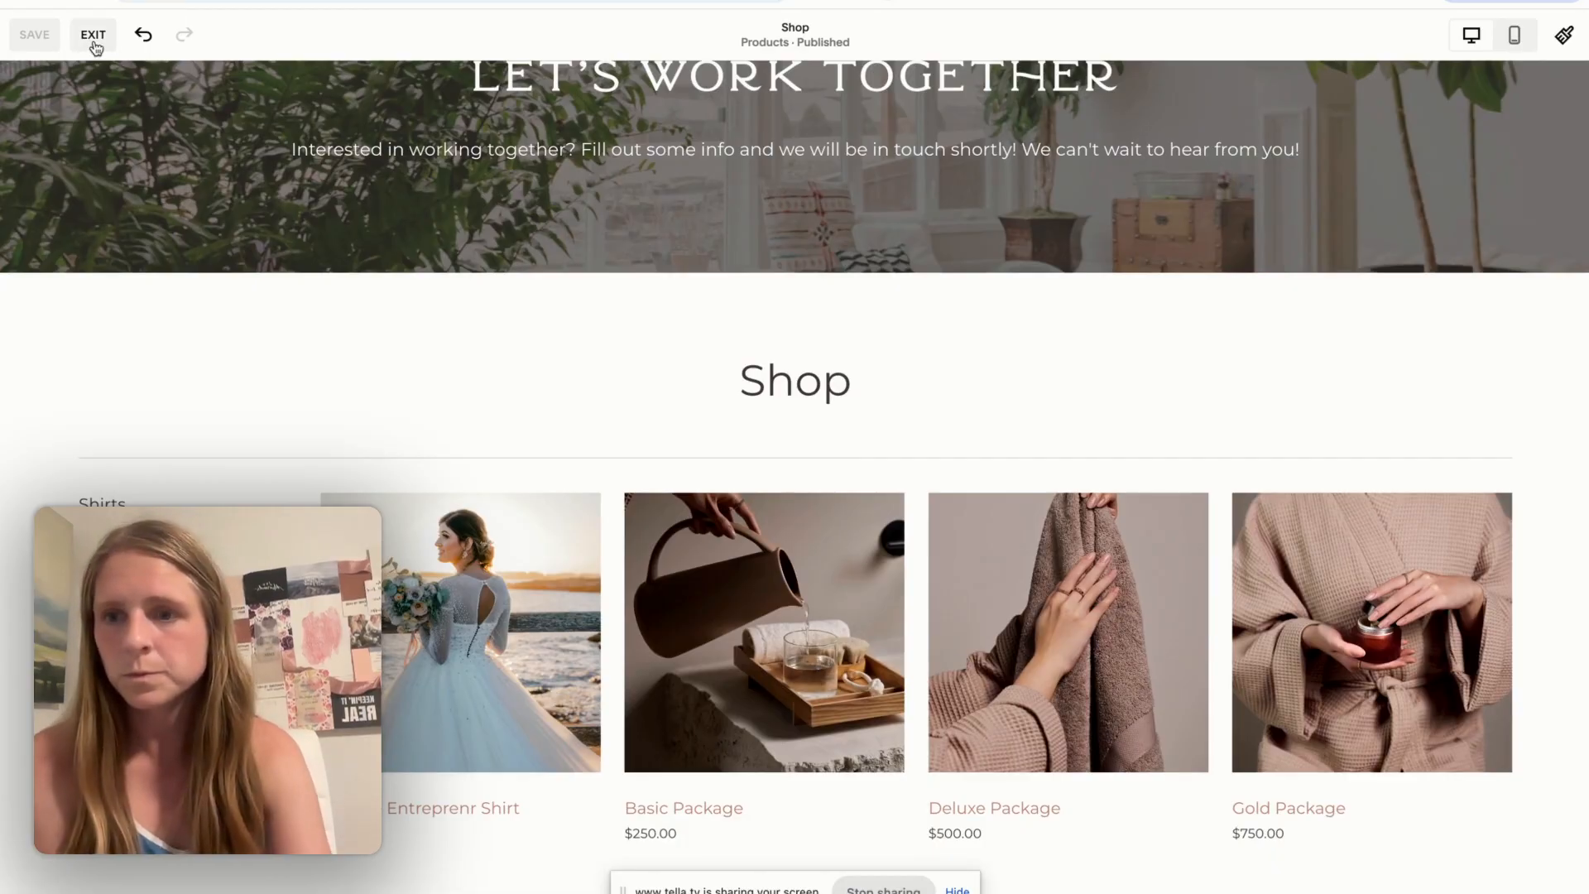
click(93, 41)
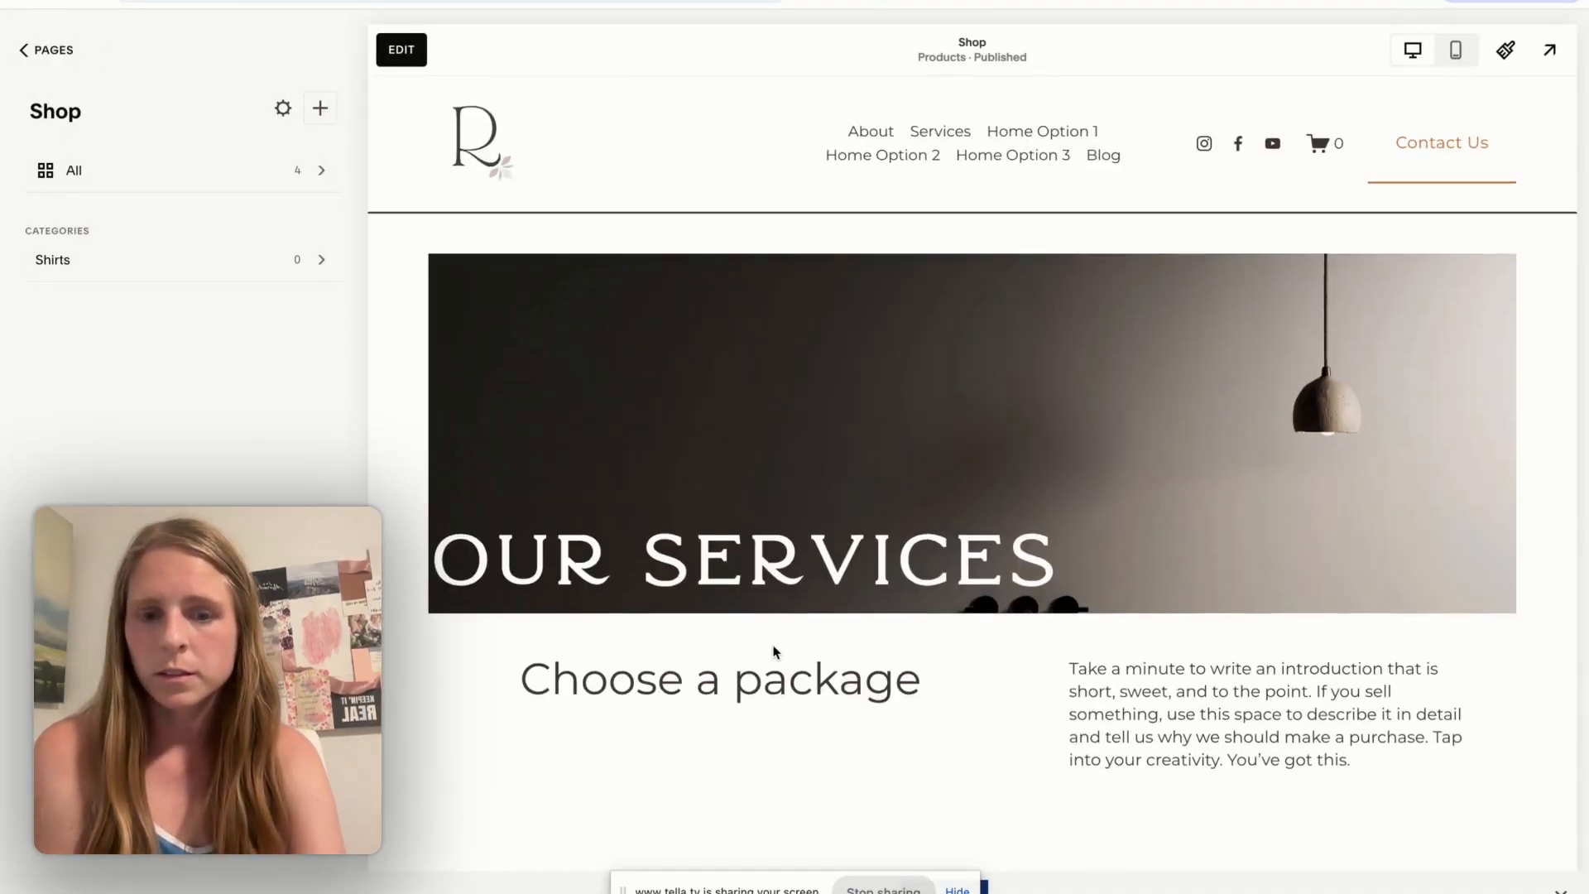
Review the product grid on the Shop page, check the Shirts category and return to the category list
scroll(775, 653, down, 15)
scroll(776, 652, up, 10)
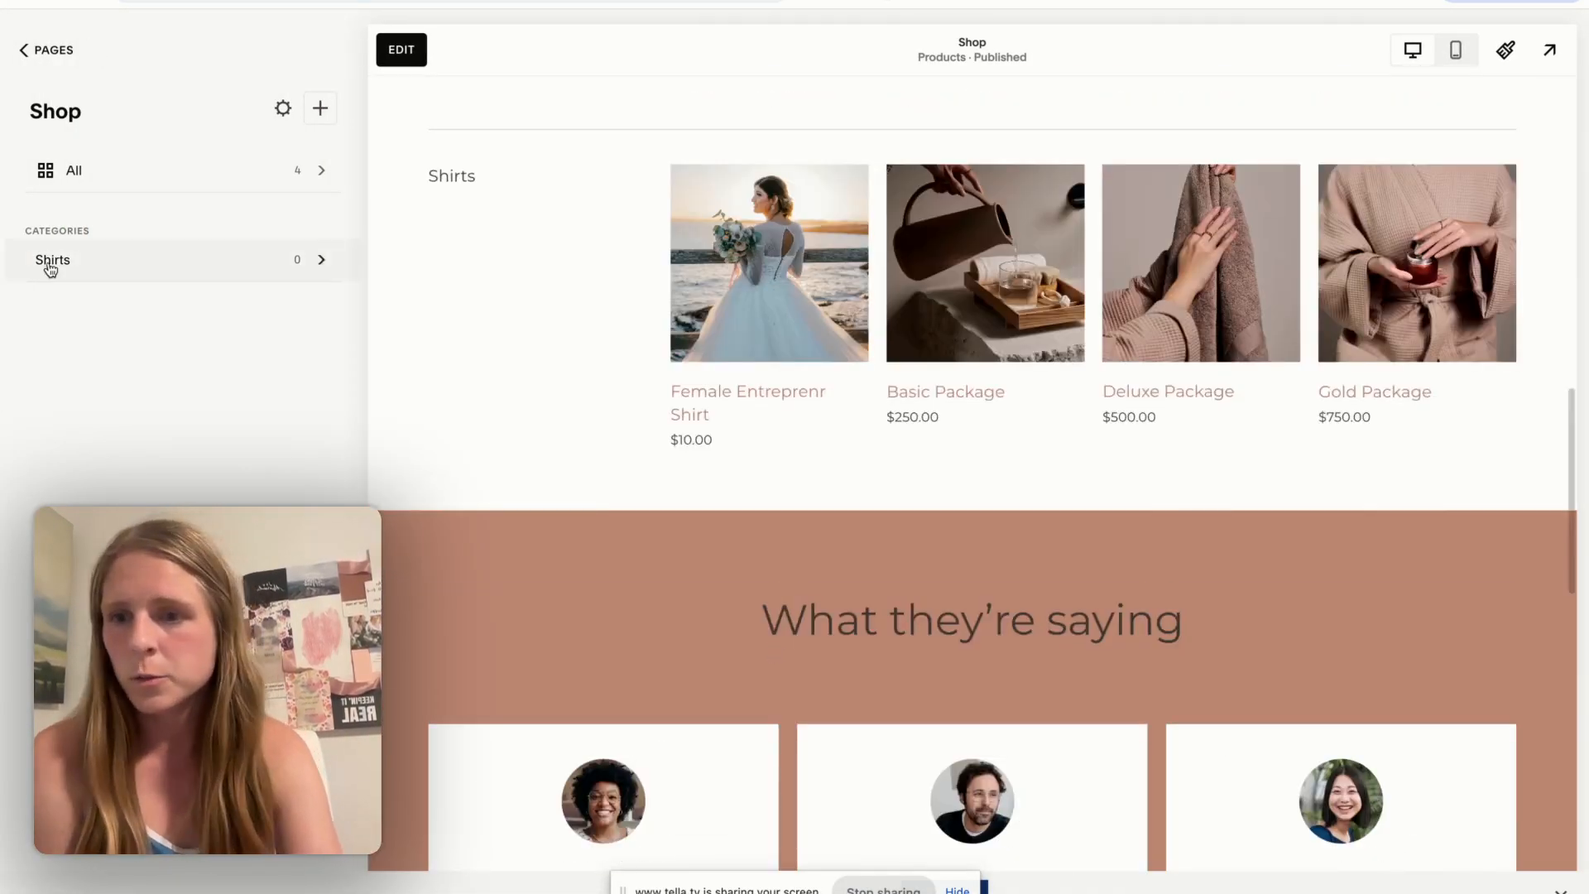
click(87, 278)
click(46, 52)
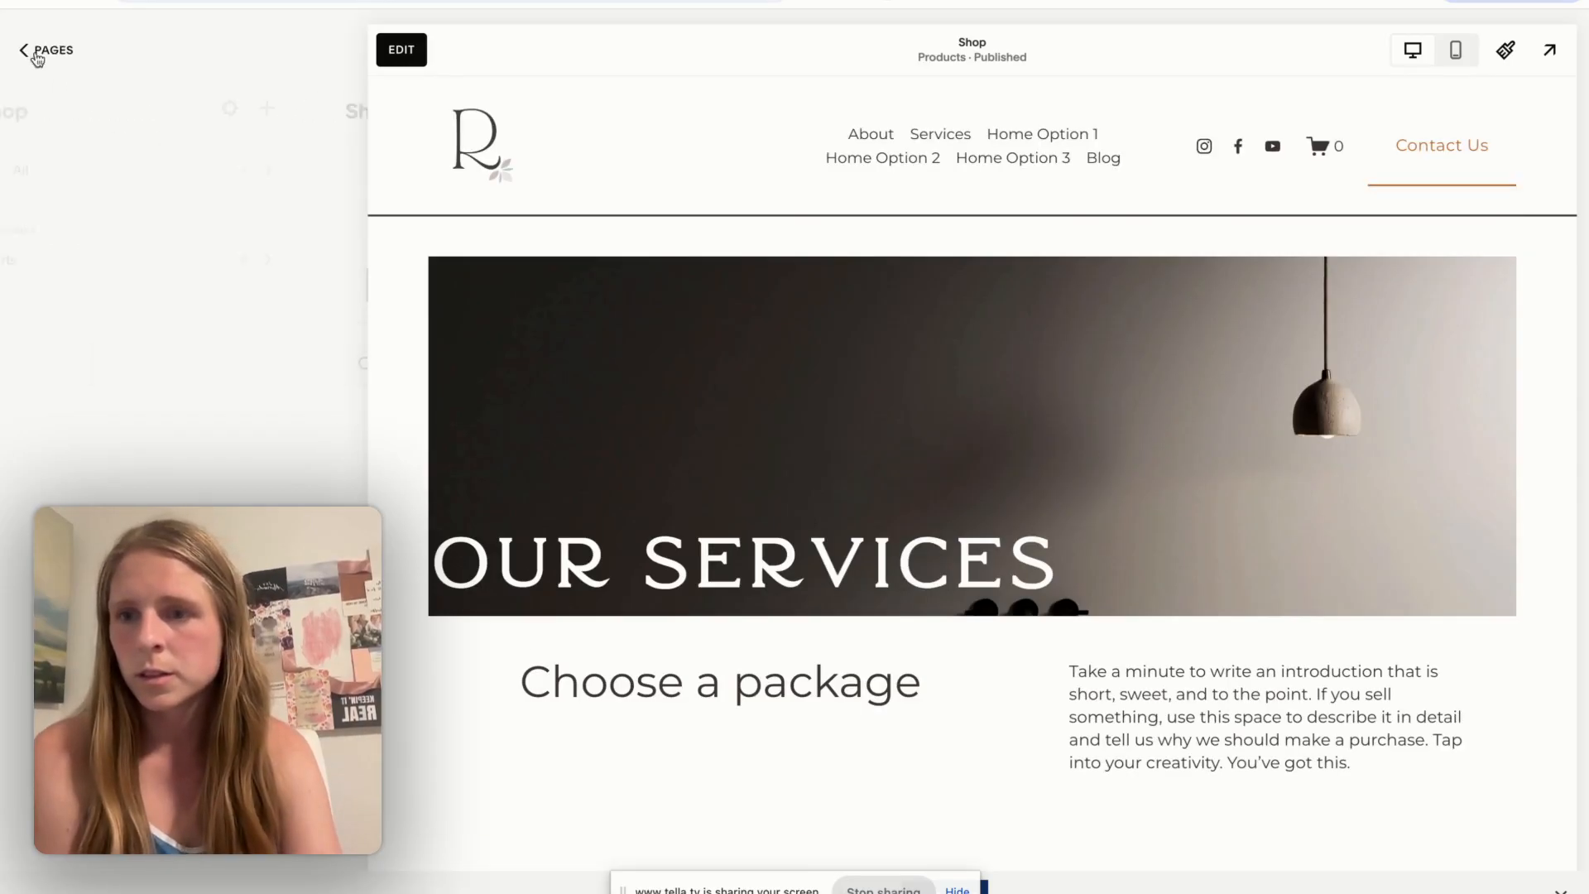
Open the Female Entreprenr Shirt's product page from the list of all products
click(129, 170)
scroll(497, 330, down, 2)
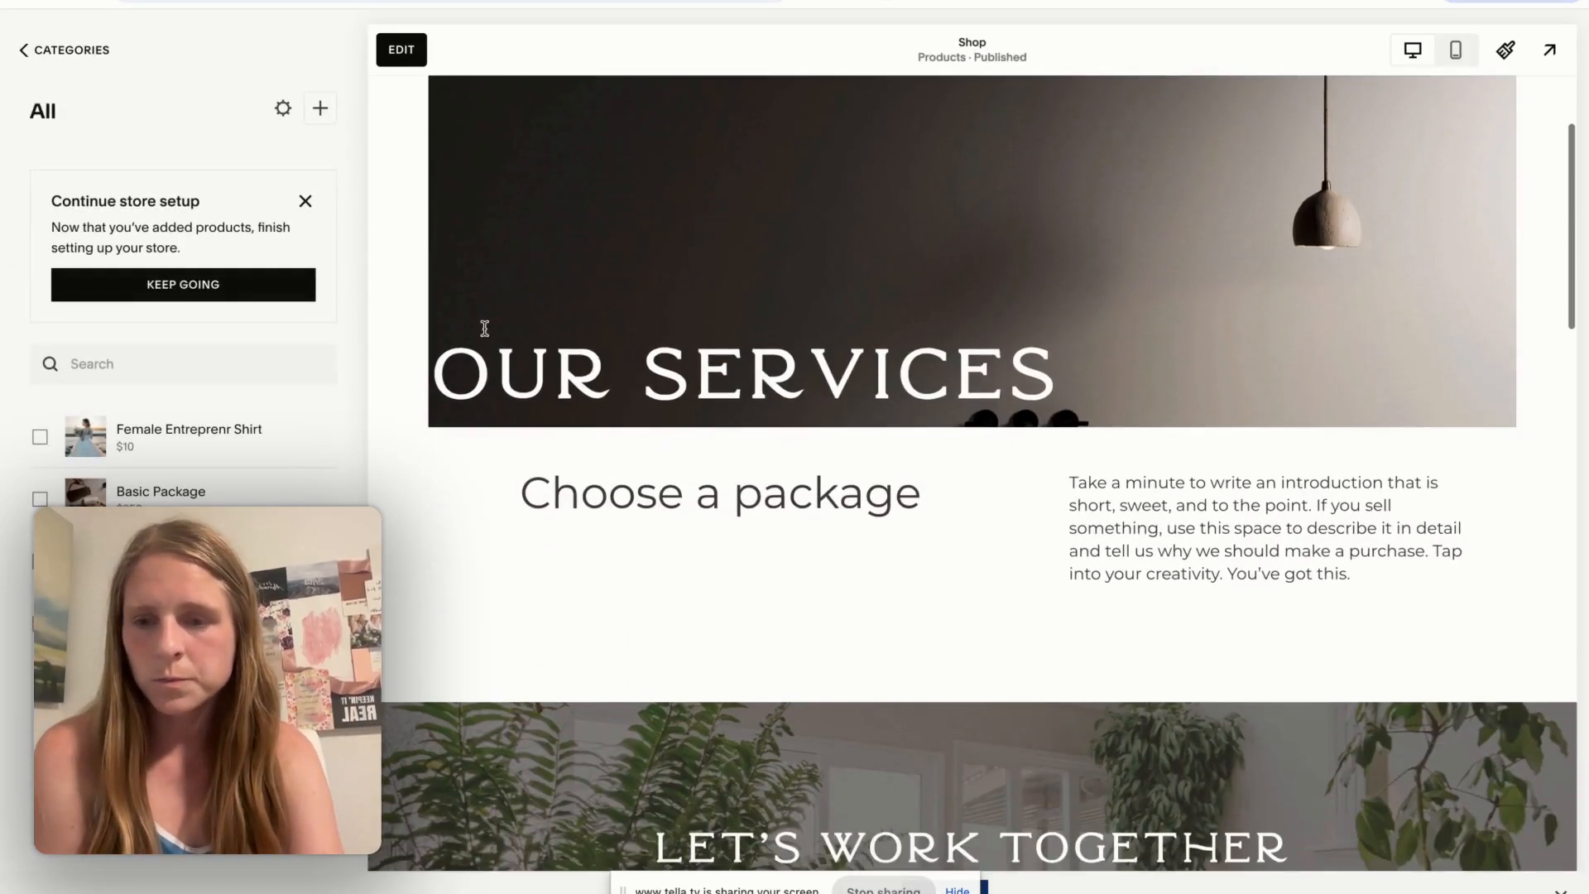
click(184, 444)
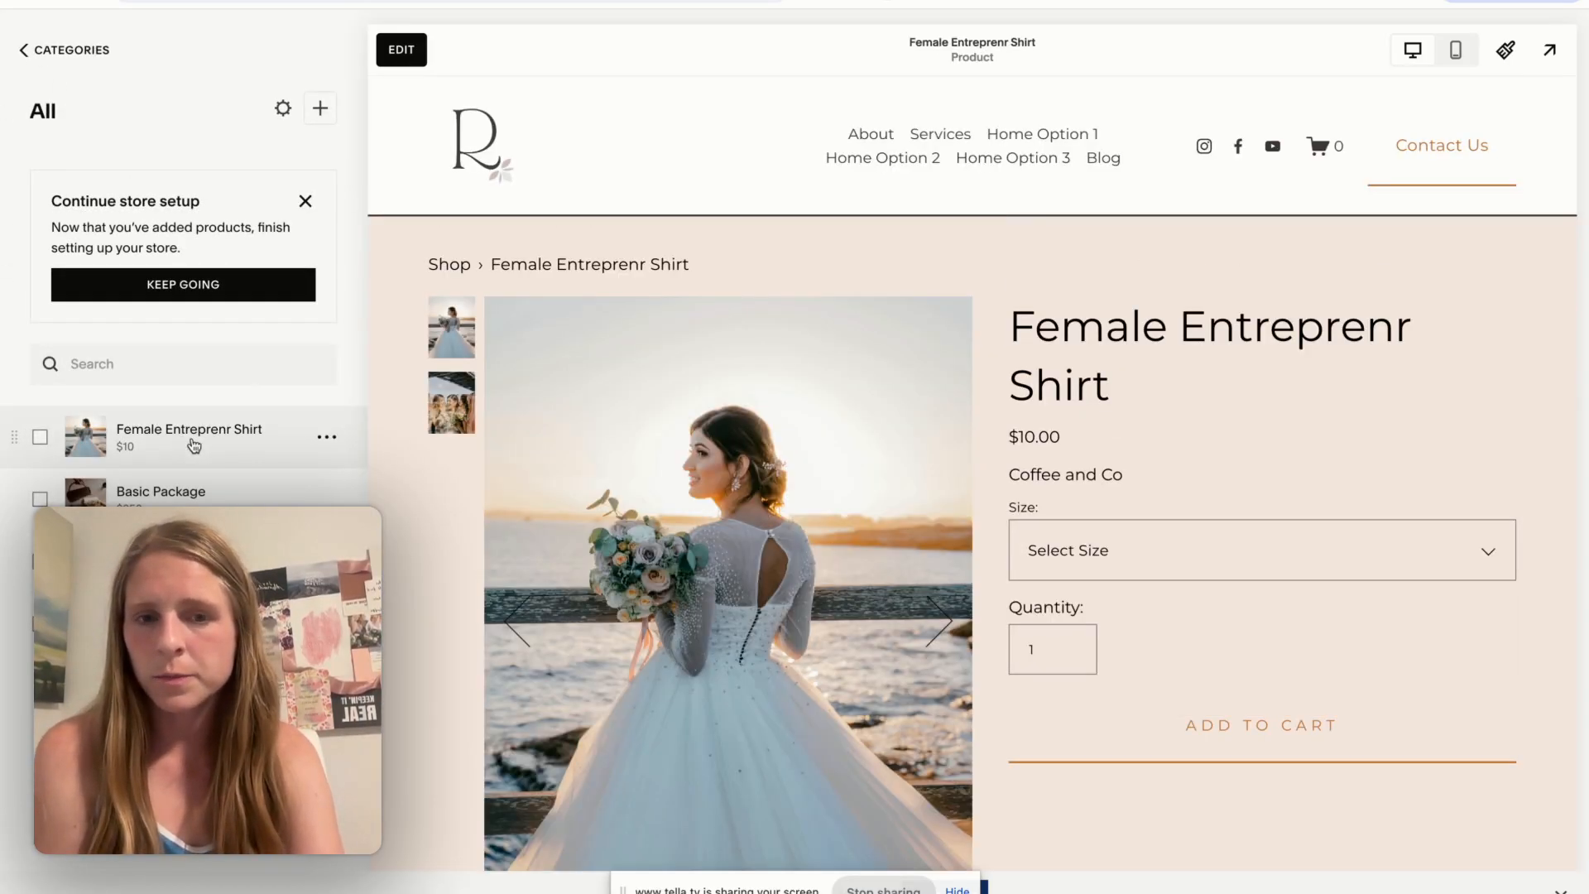
Edit the shirt's product page and apply the Wrap layout to its product detail section
click(403, 52)
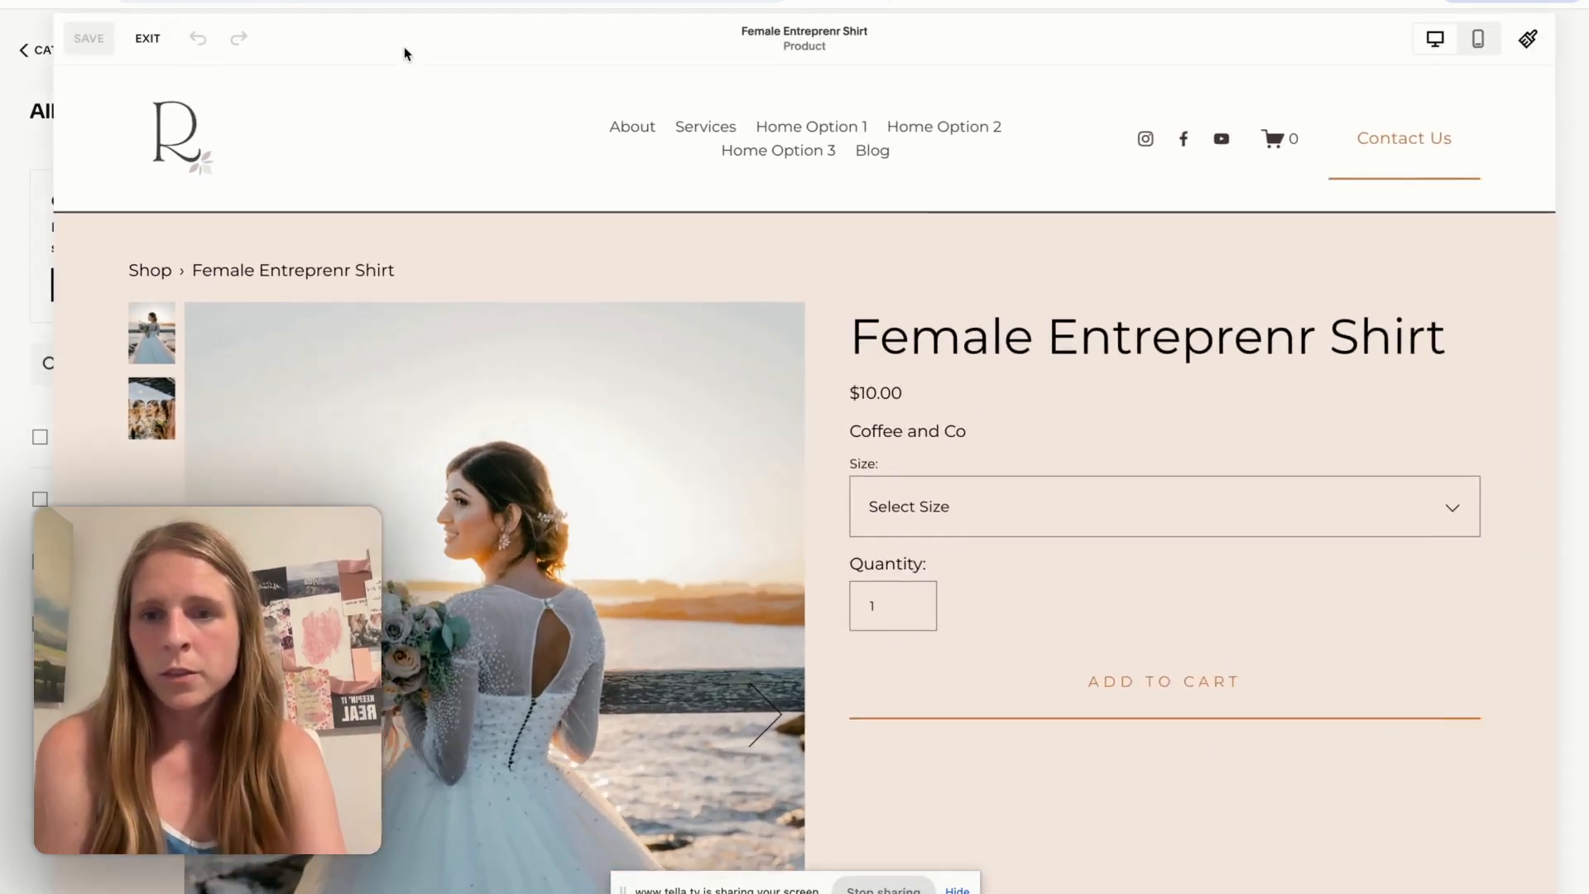
scroll(931, 348, down, 2)
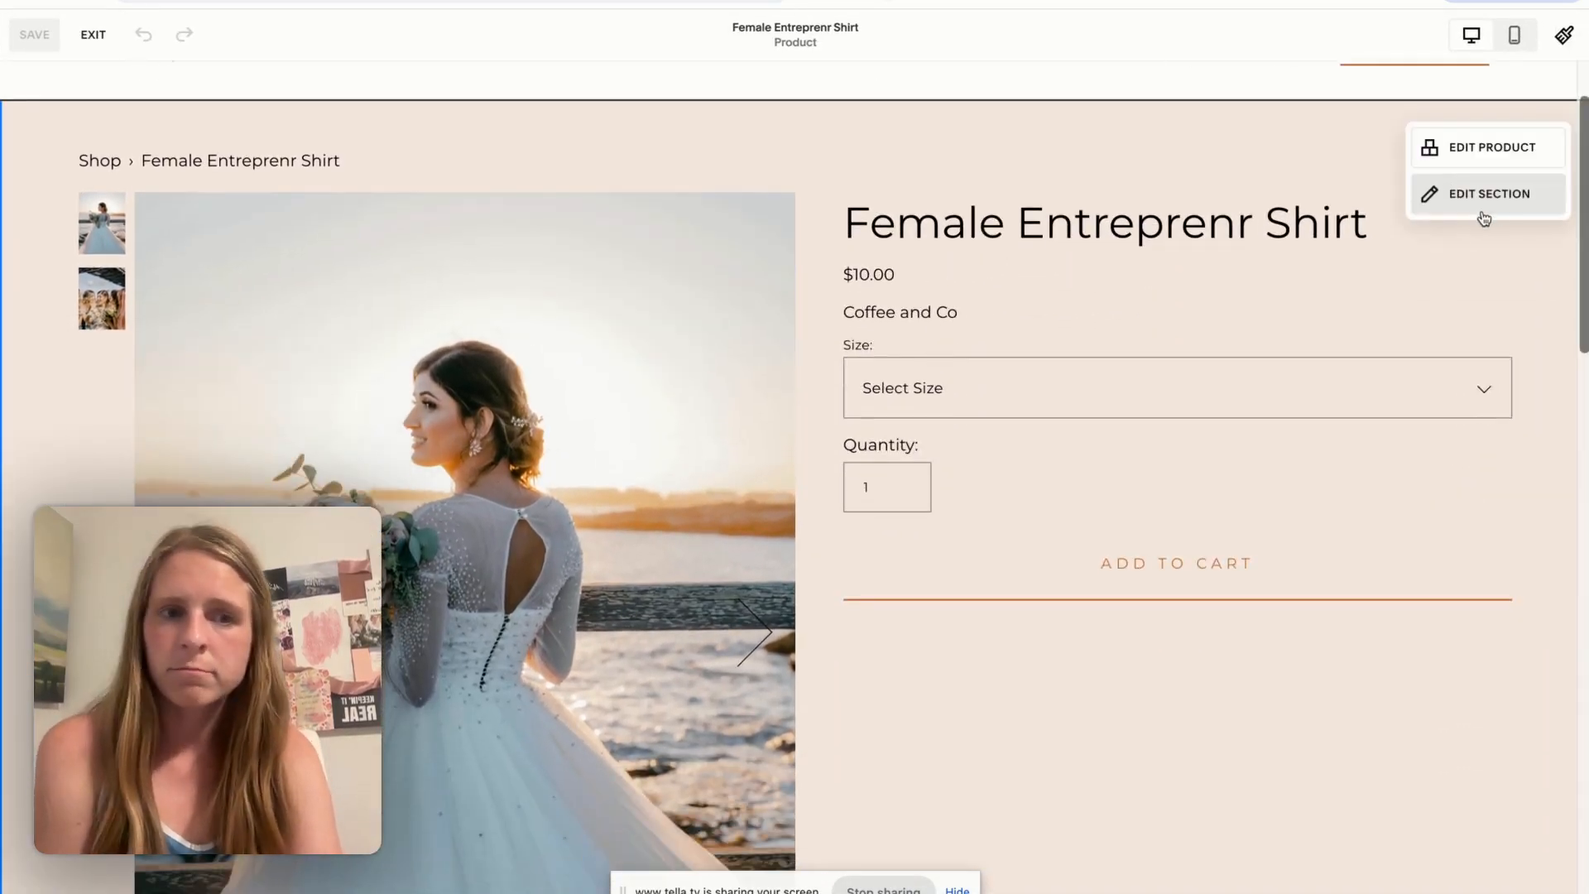
click(1483, 200)
click(1444, 322)
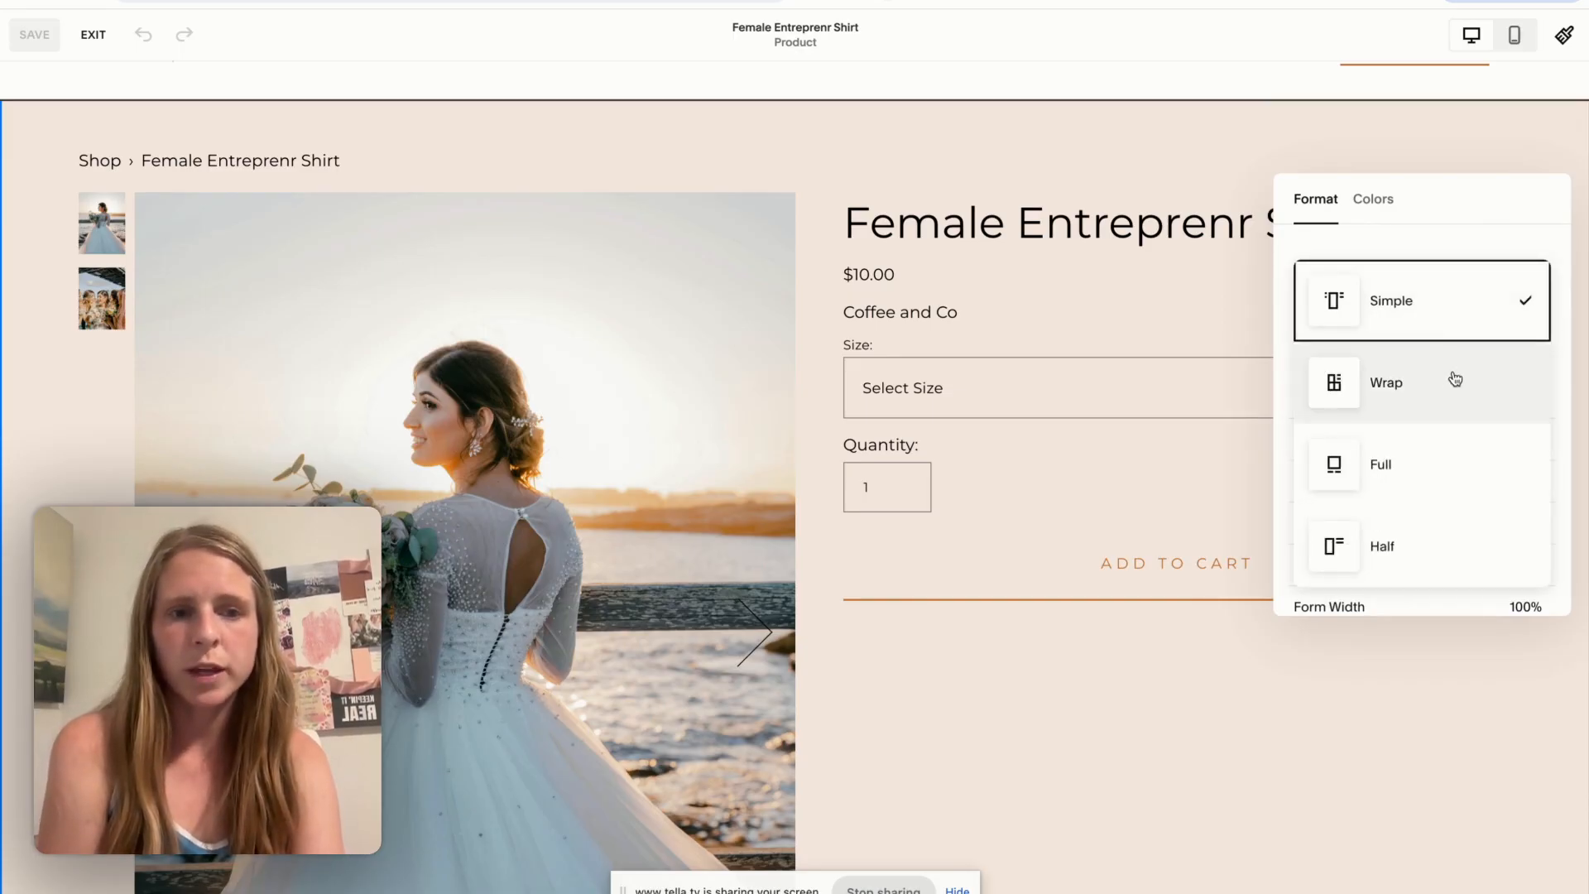
click(1444, 395)
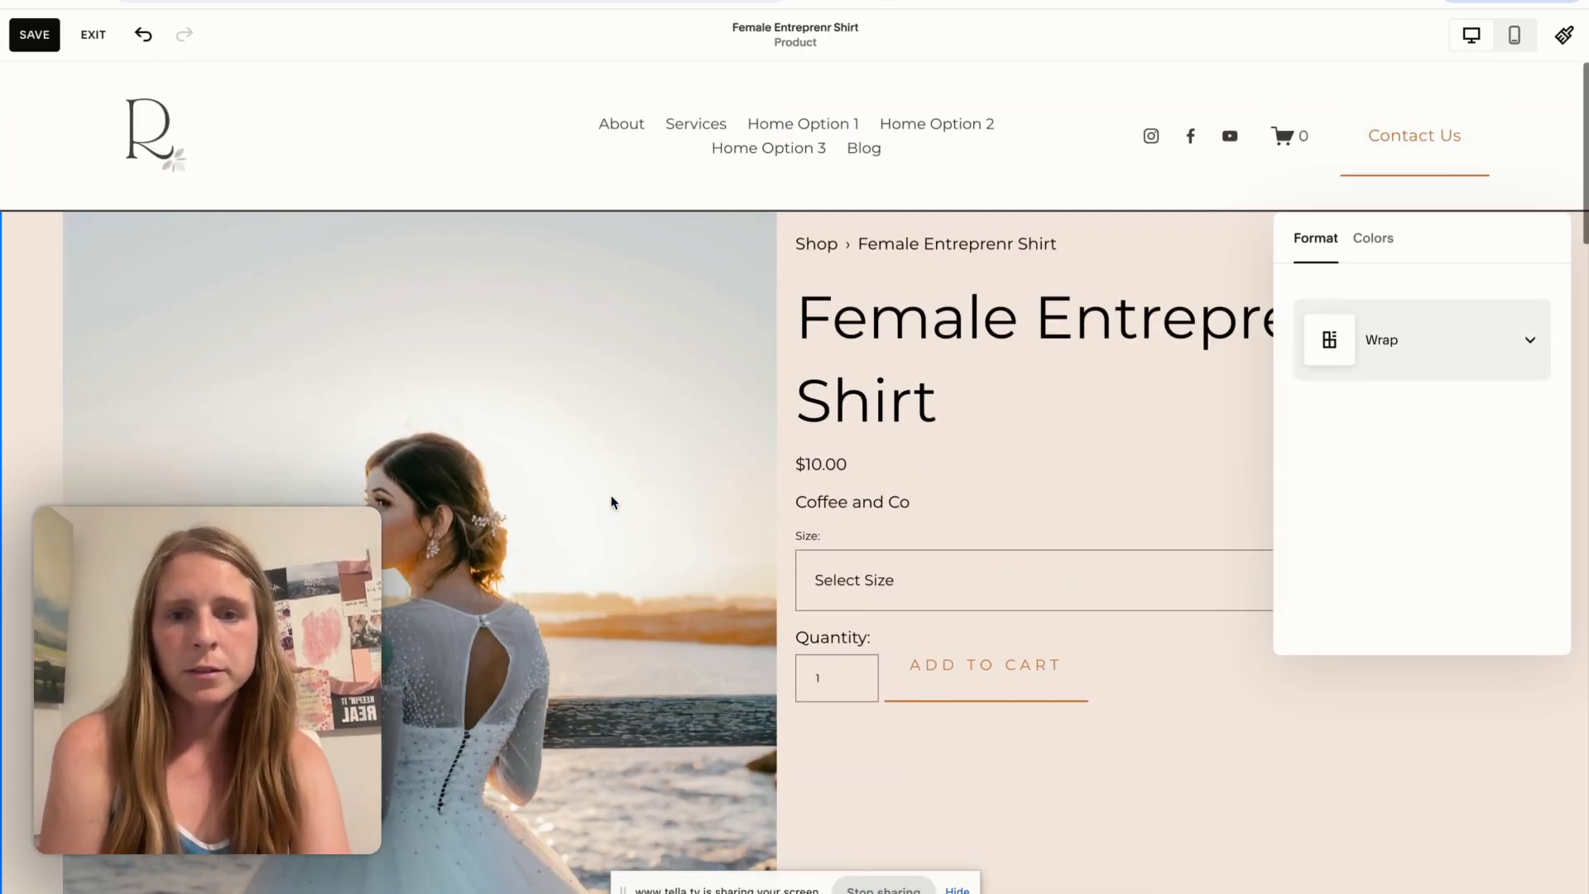
scroll(610, 497, down, 10)
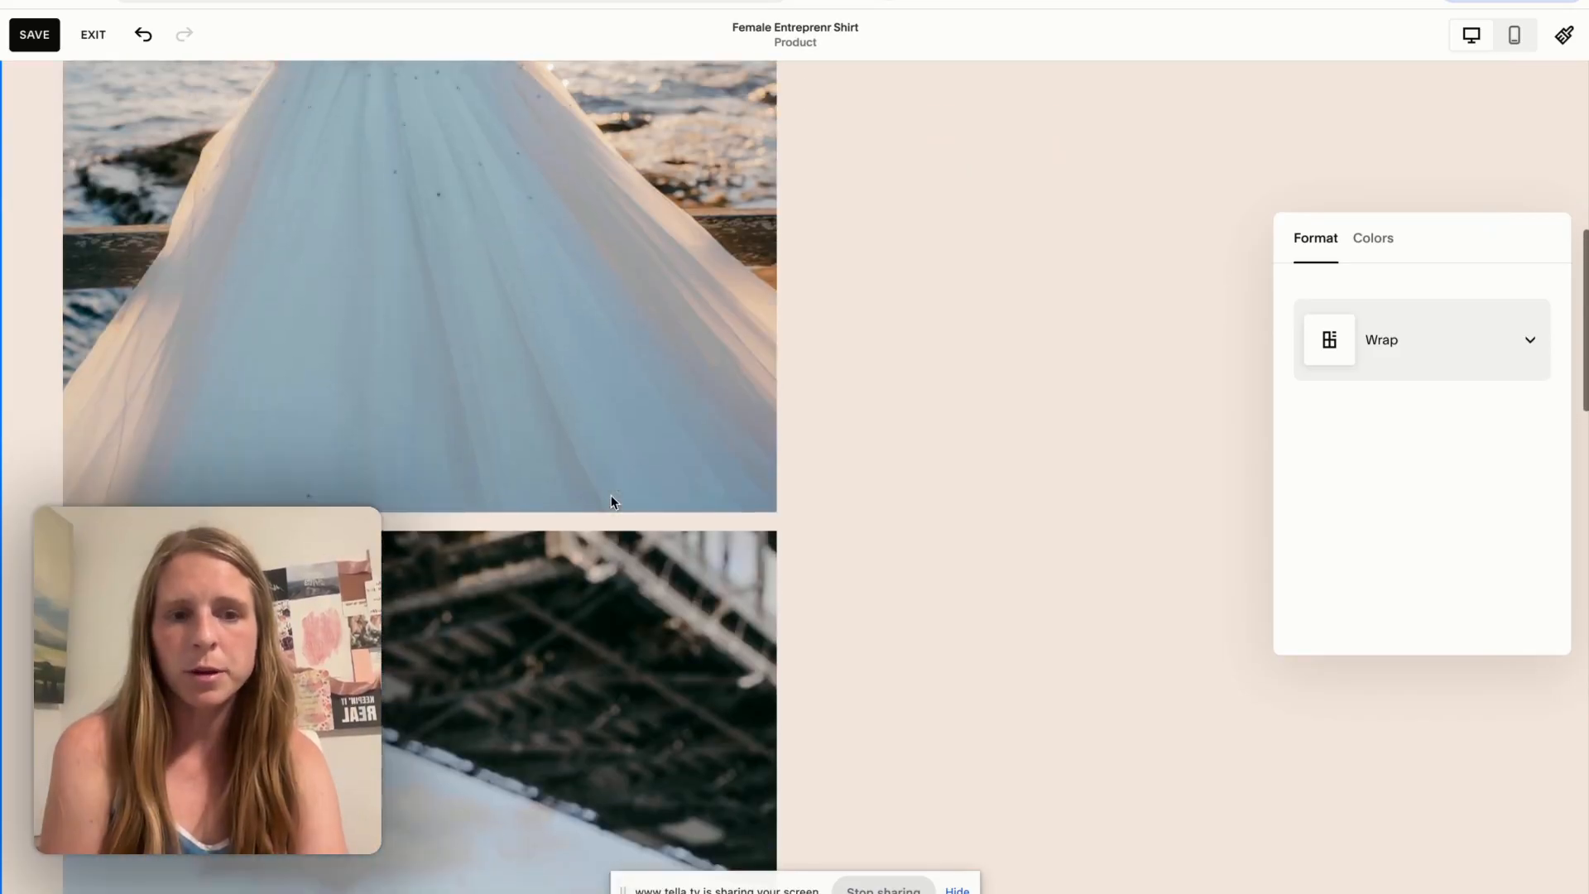
Try the Full layout and the Half layout for the product detail section
click(1490, 337)
click(1407, 419)
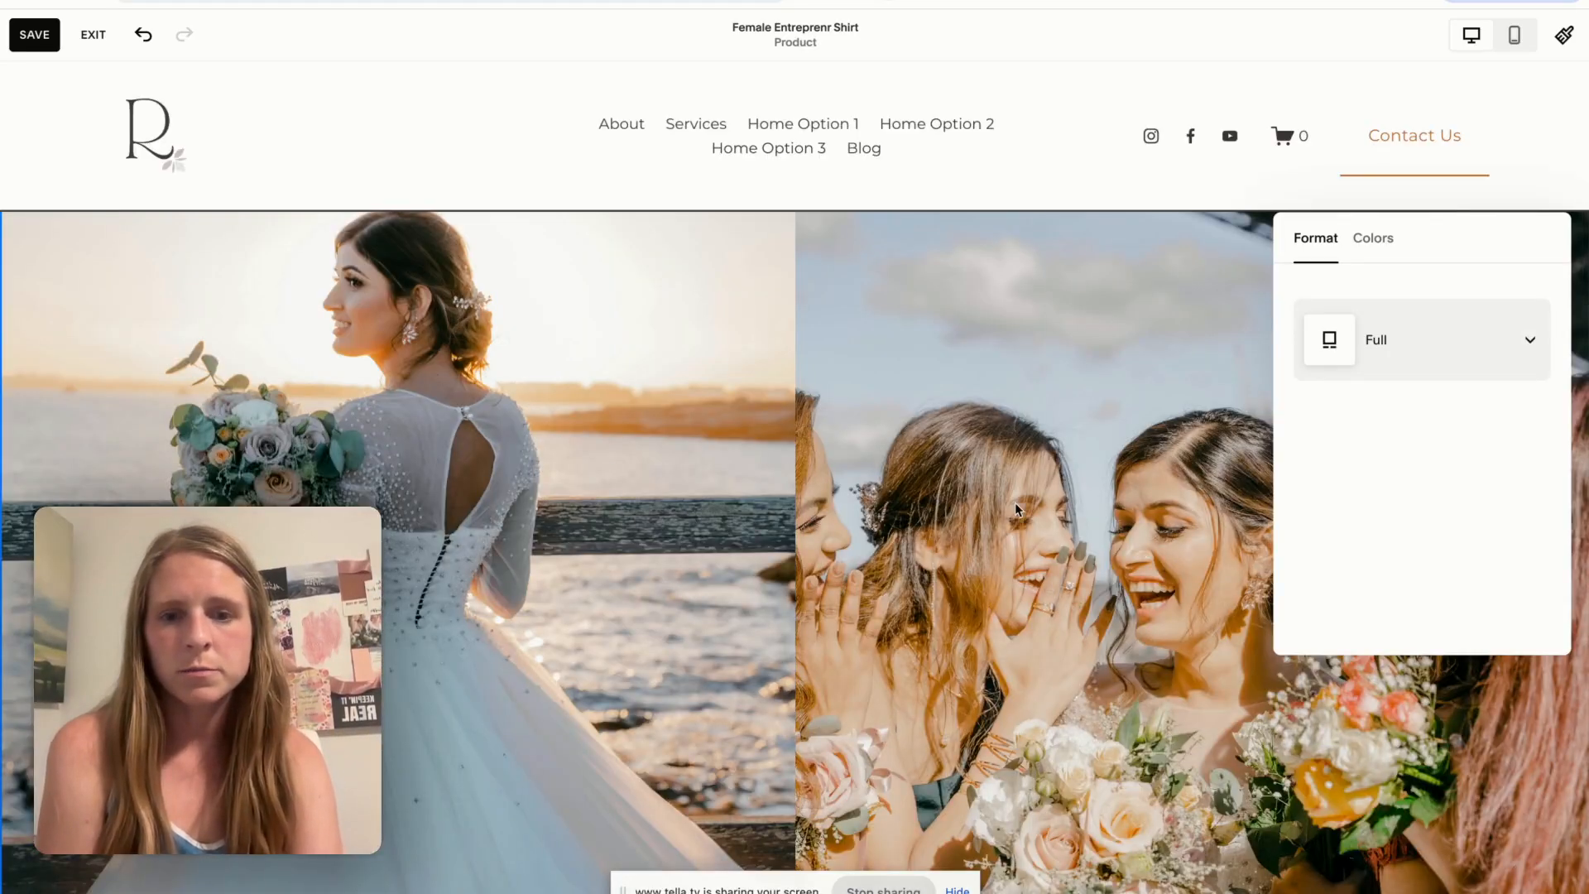
scroll(1015, 504, down, 5)
click(1431, 370)
click(1397, 431)
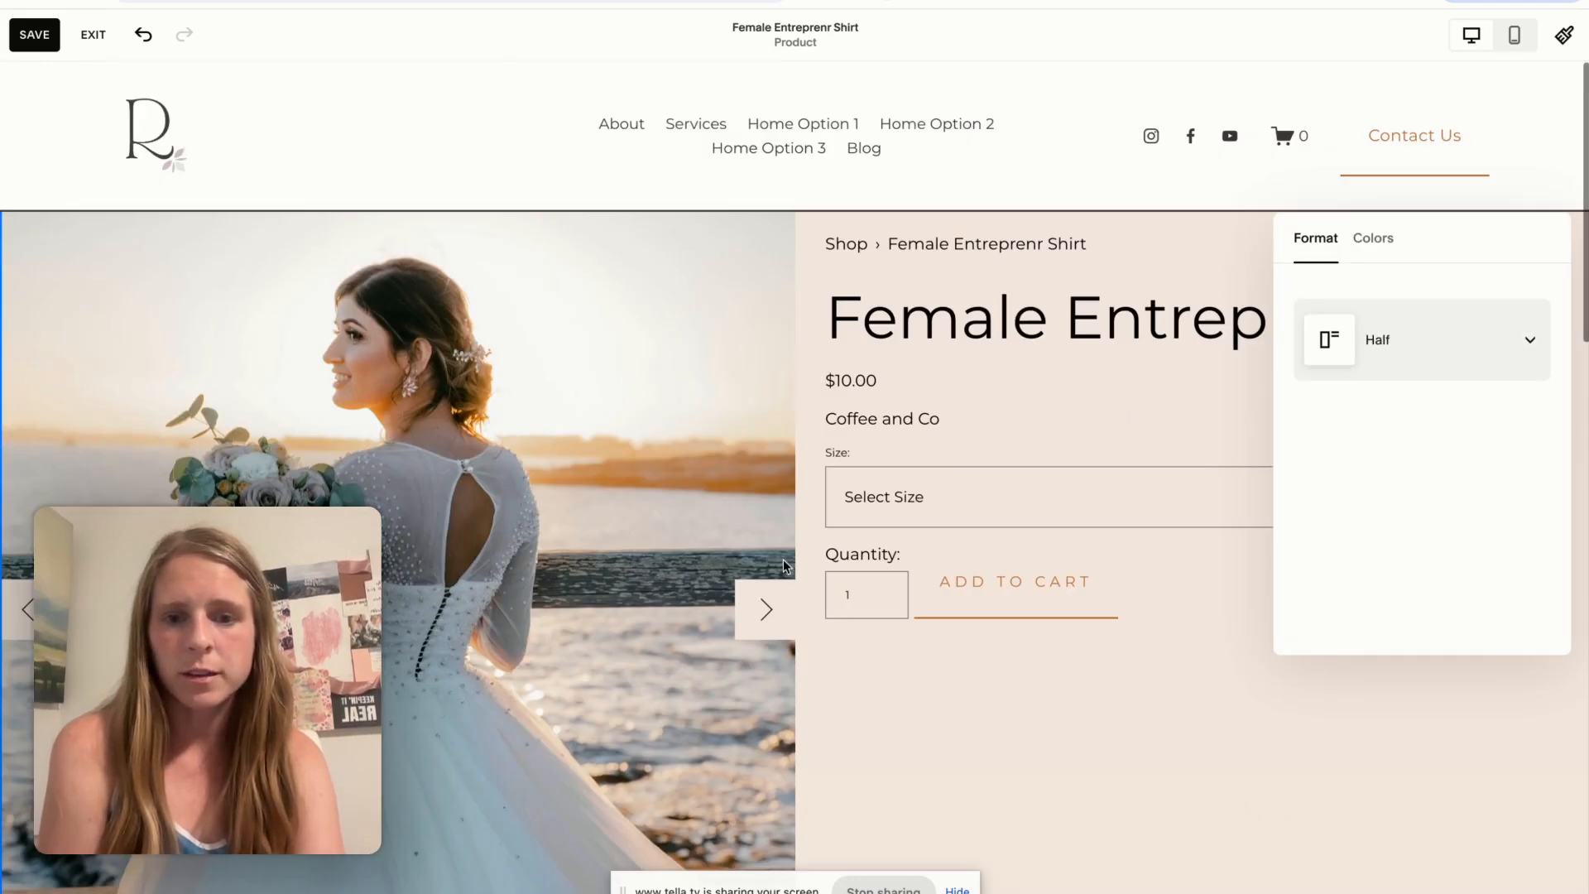
Page through the shirt's gallery images and reopen the section settings, keeping the Half layout
click(748, 608)
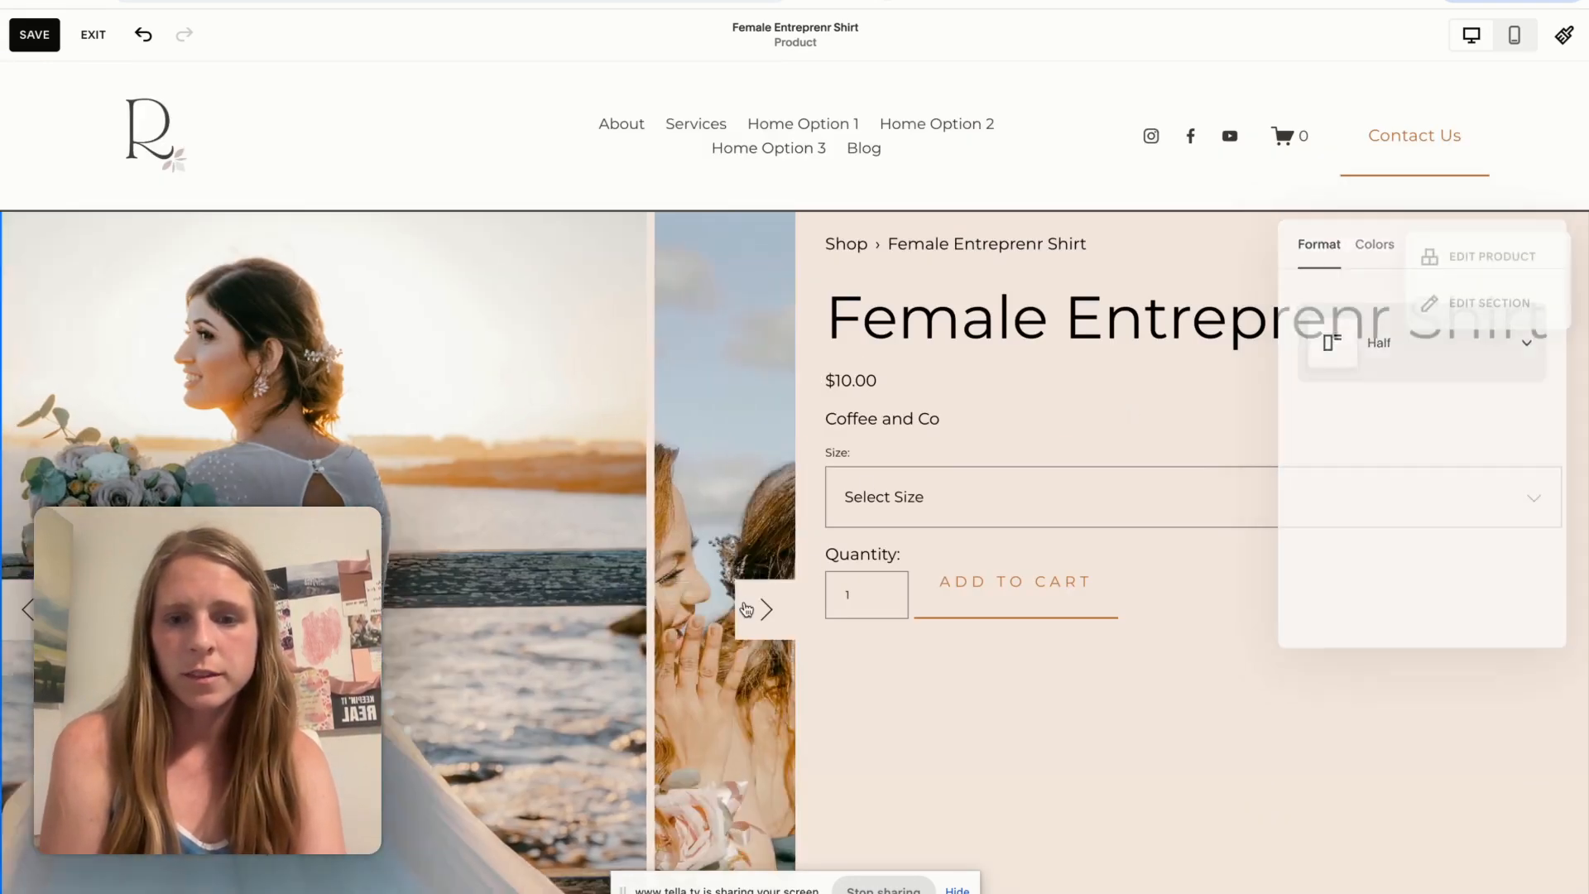
click(748, 608)
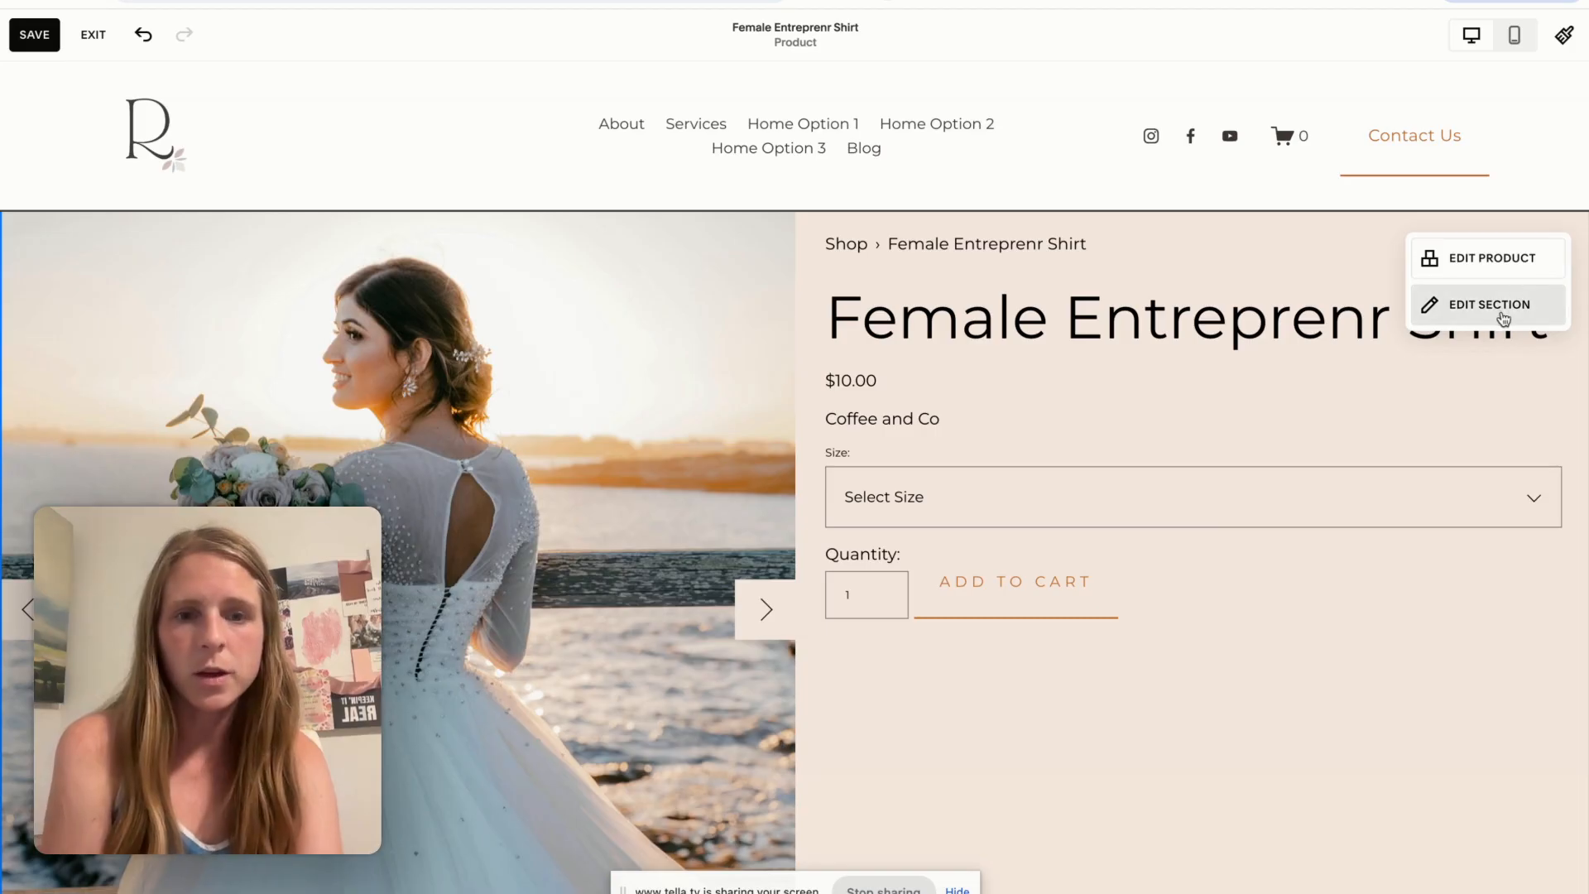
click(1502, 319)
click(1399, 424)
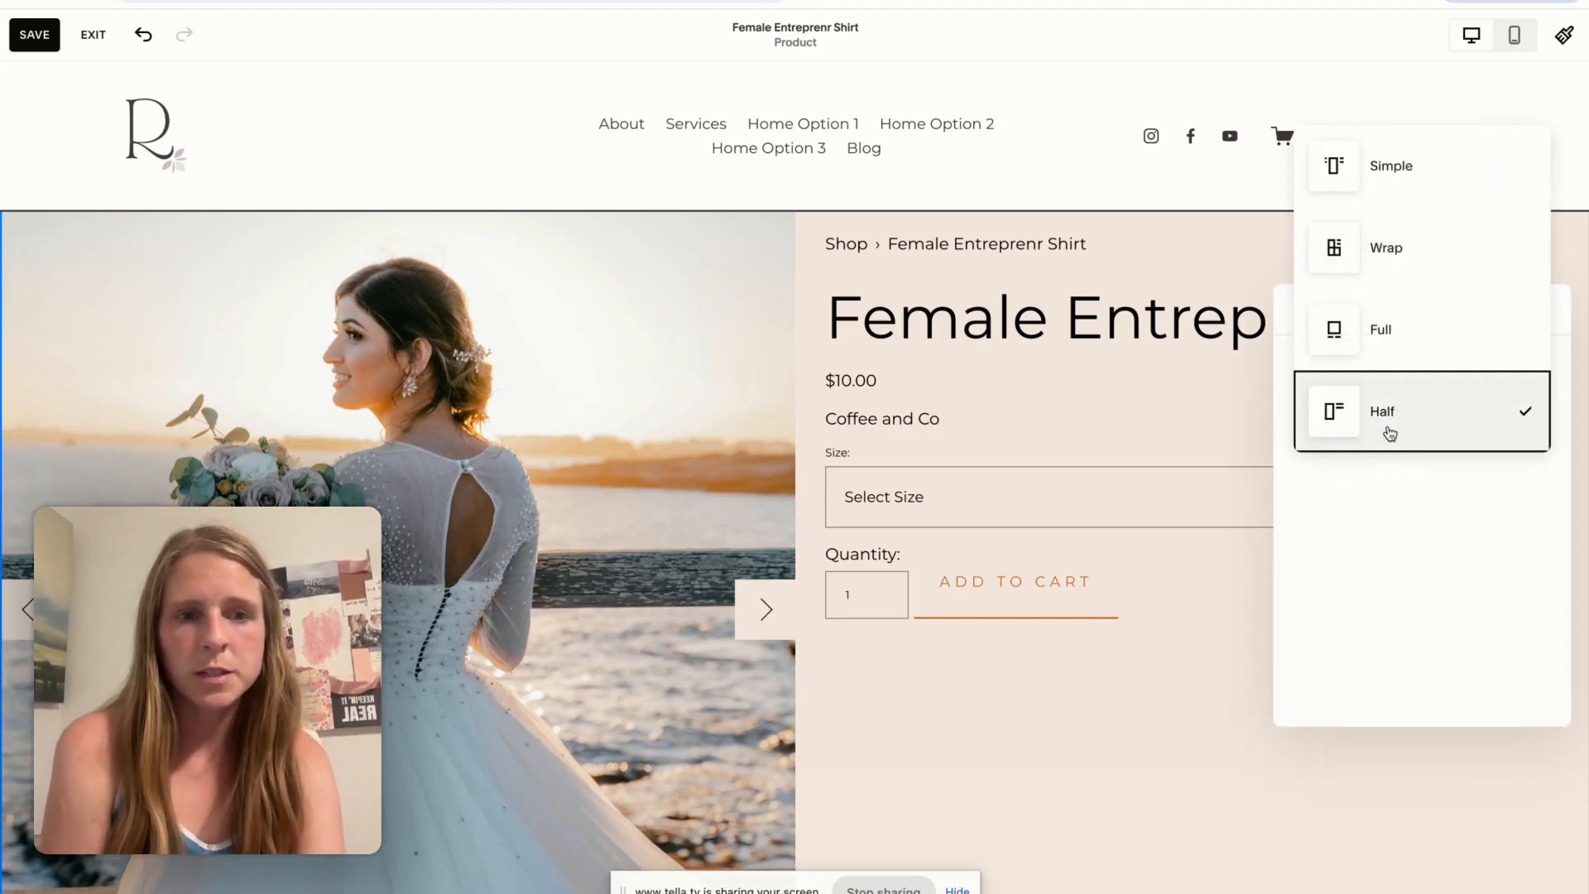
click(1384, 436)
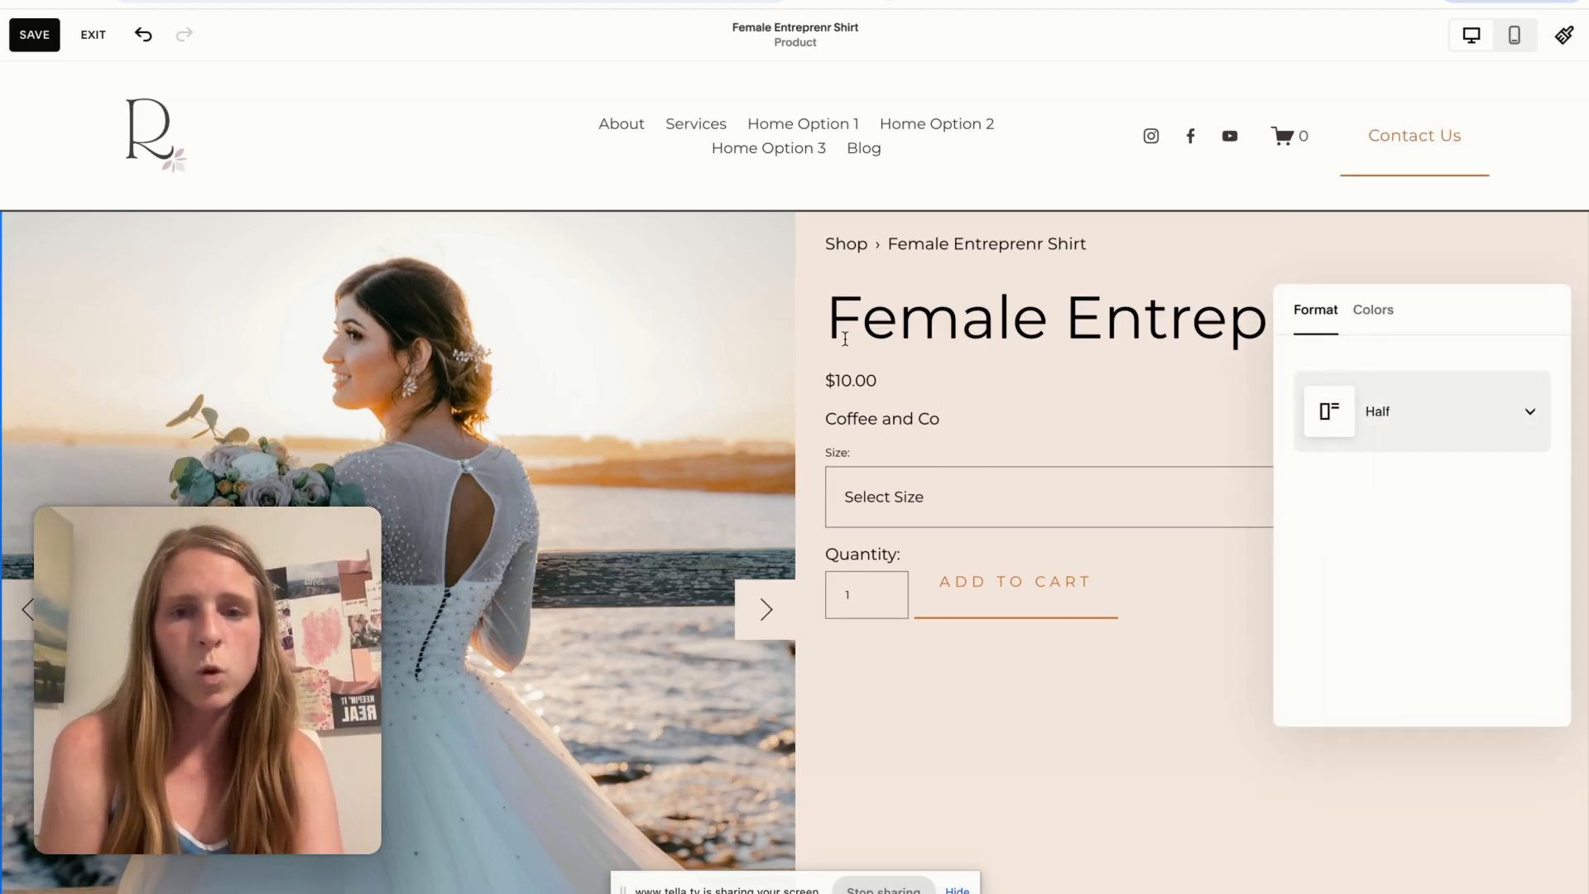
scroll(1094, 477, down, 3)
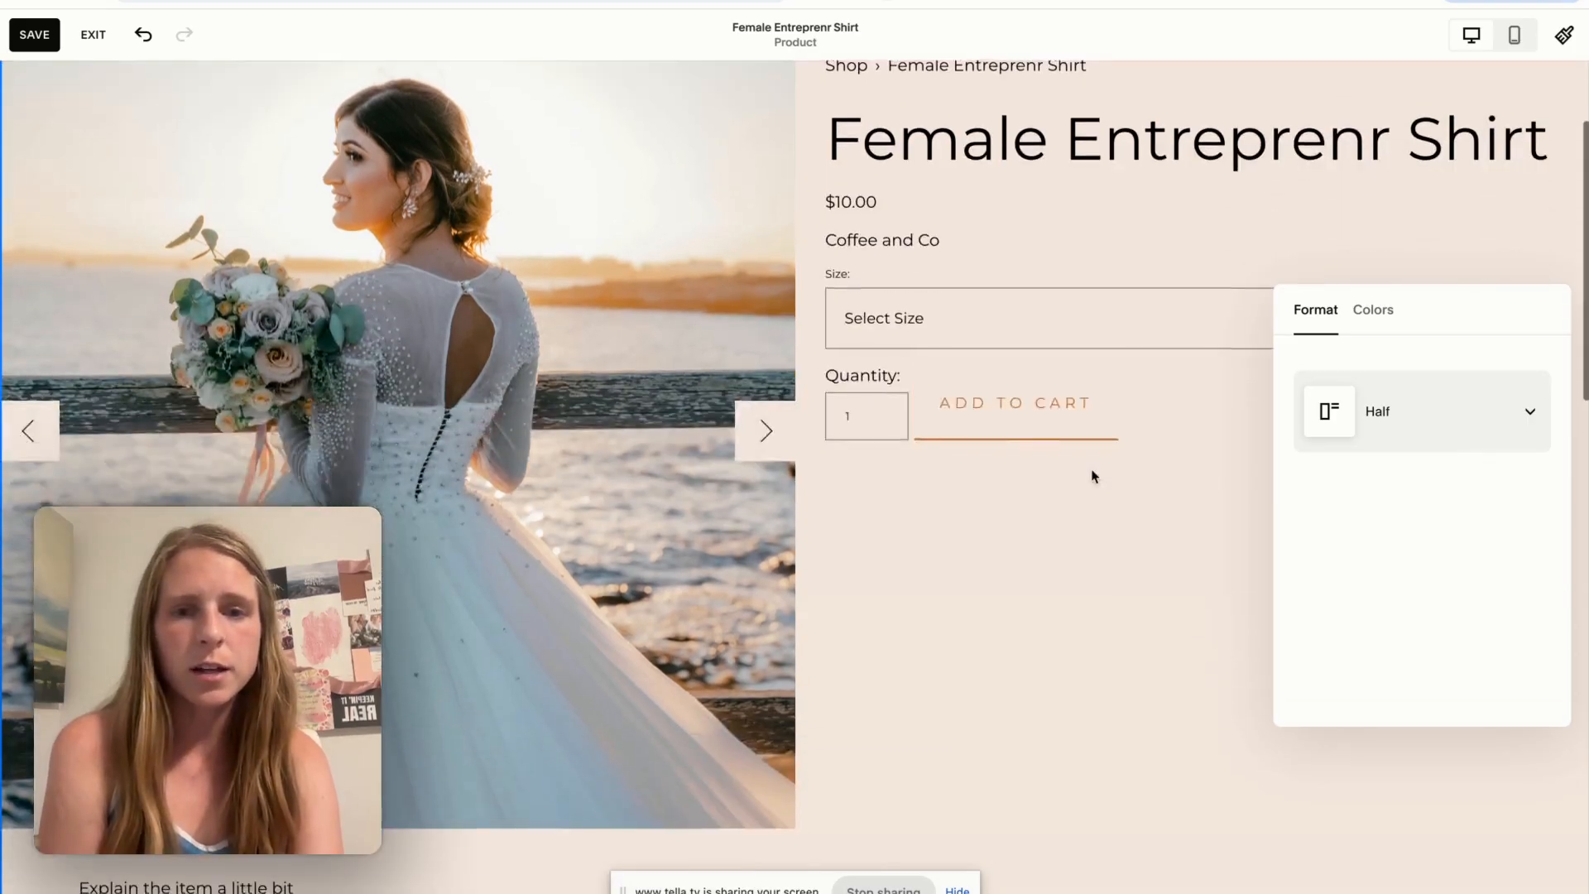
Switch the product detail section to the Simple layout and try the Stacked image design
click(1464, 435)
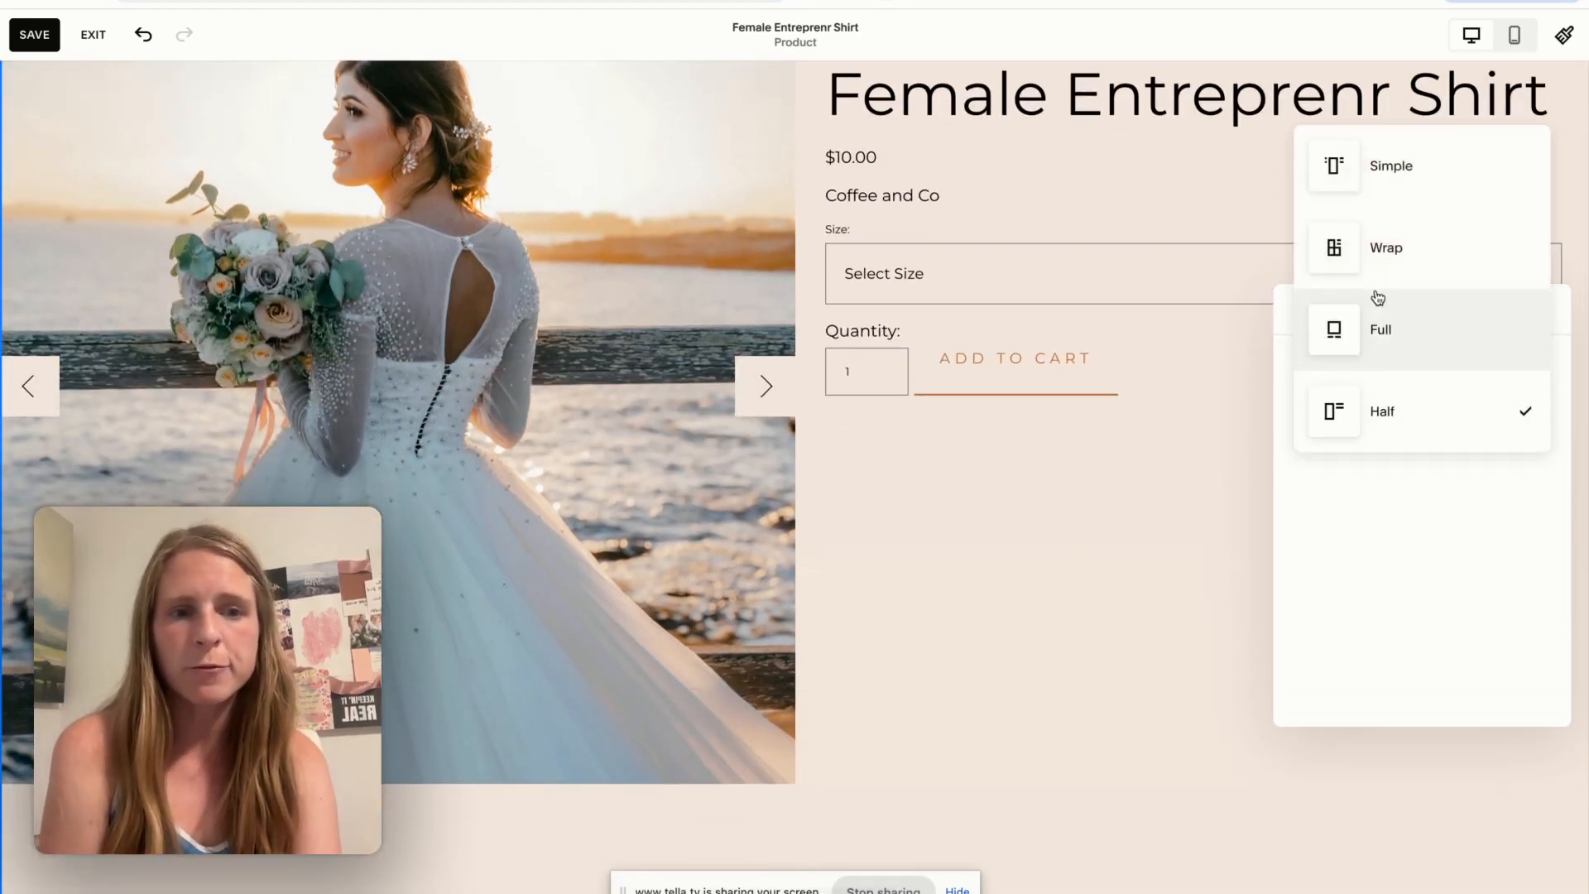
click(1423, 179)
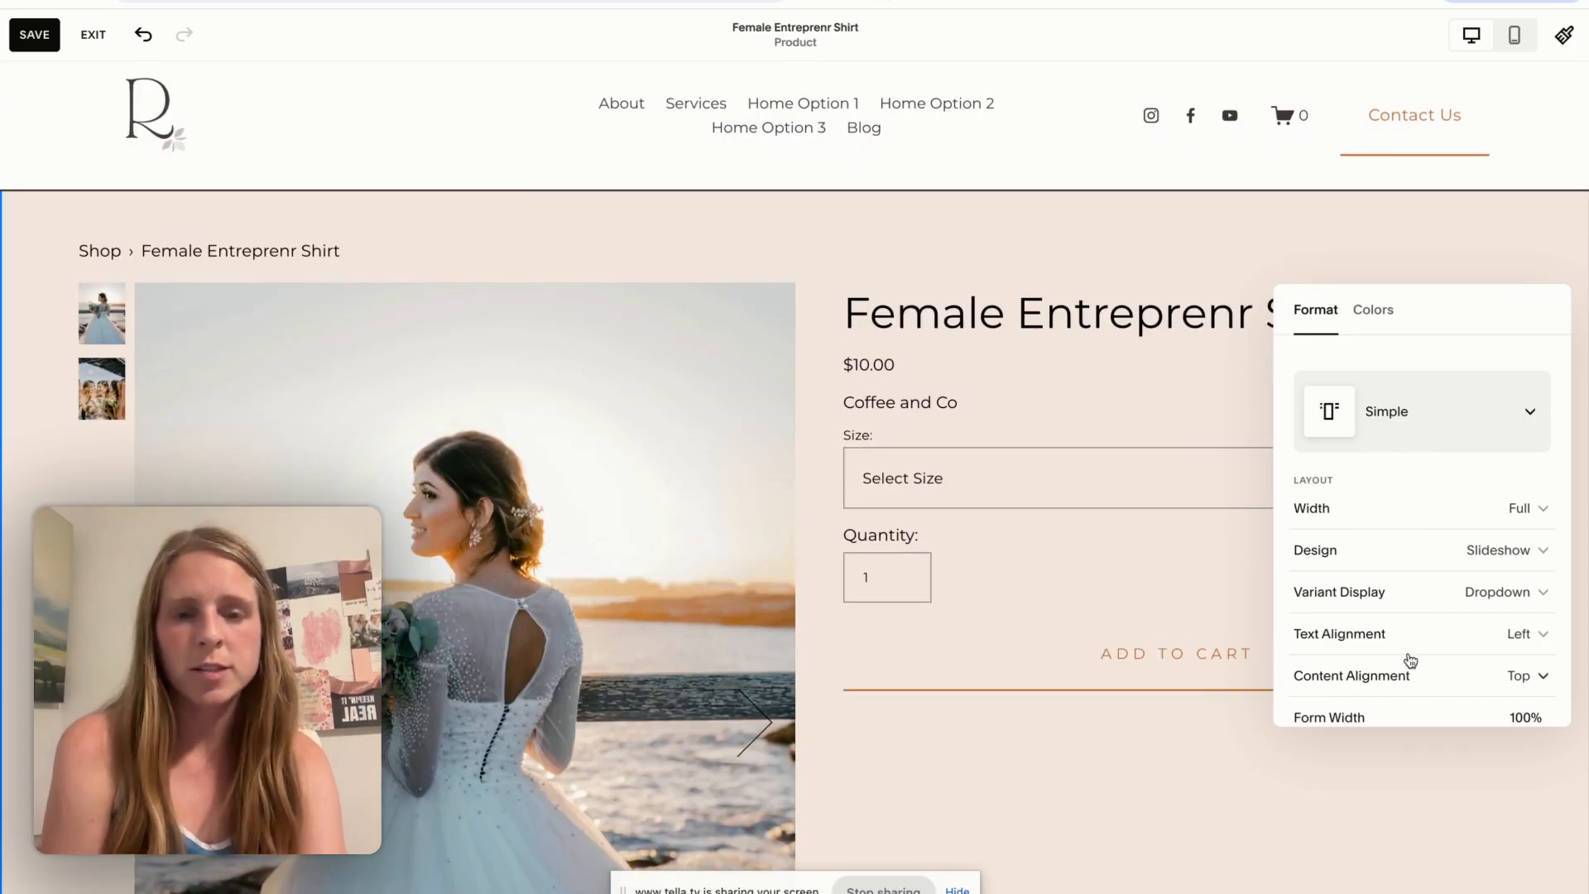
scroll(1410, 664, down, 2)
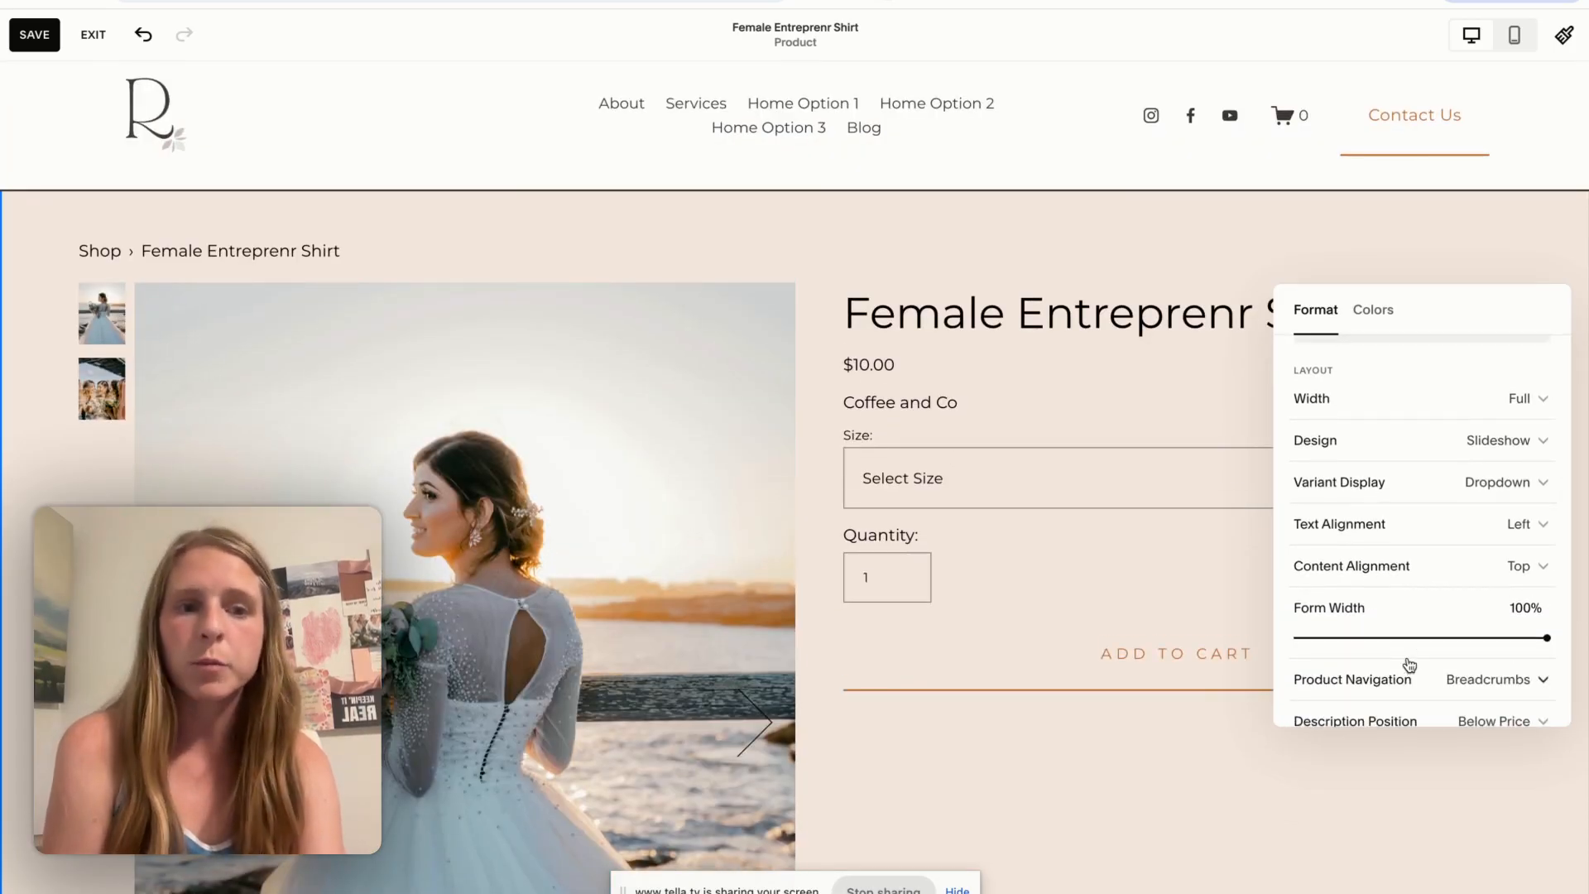
click(1486, 443)
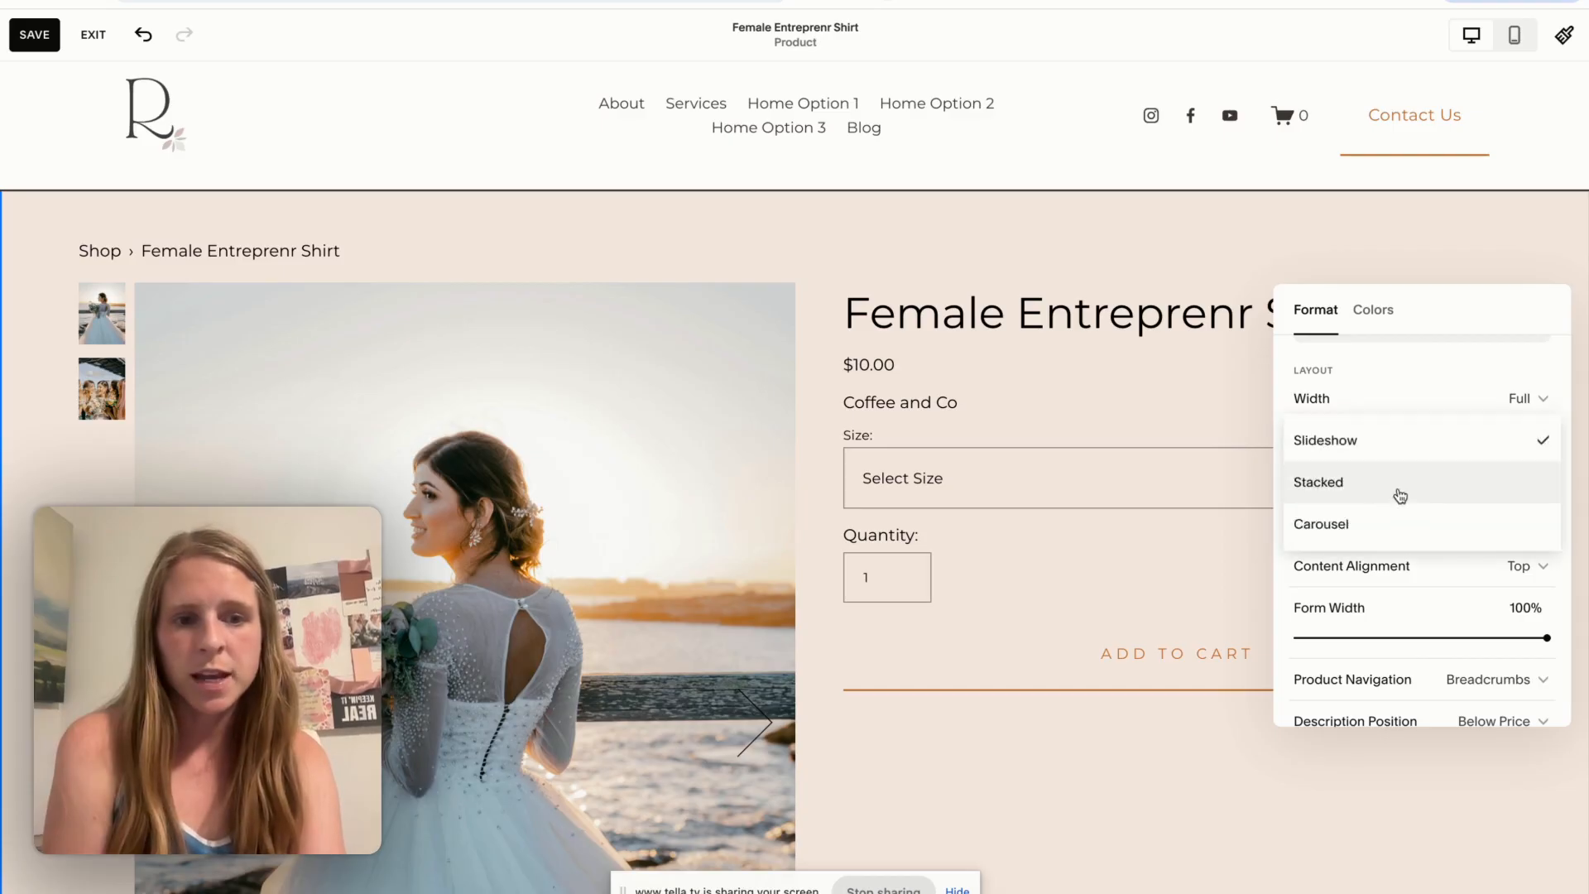
click(1408, 487)
scroll(990, 567, down, 3)
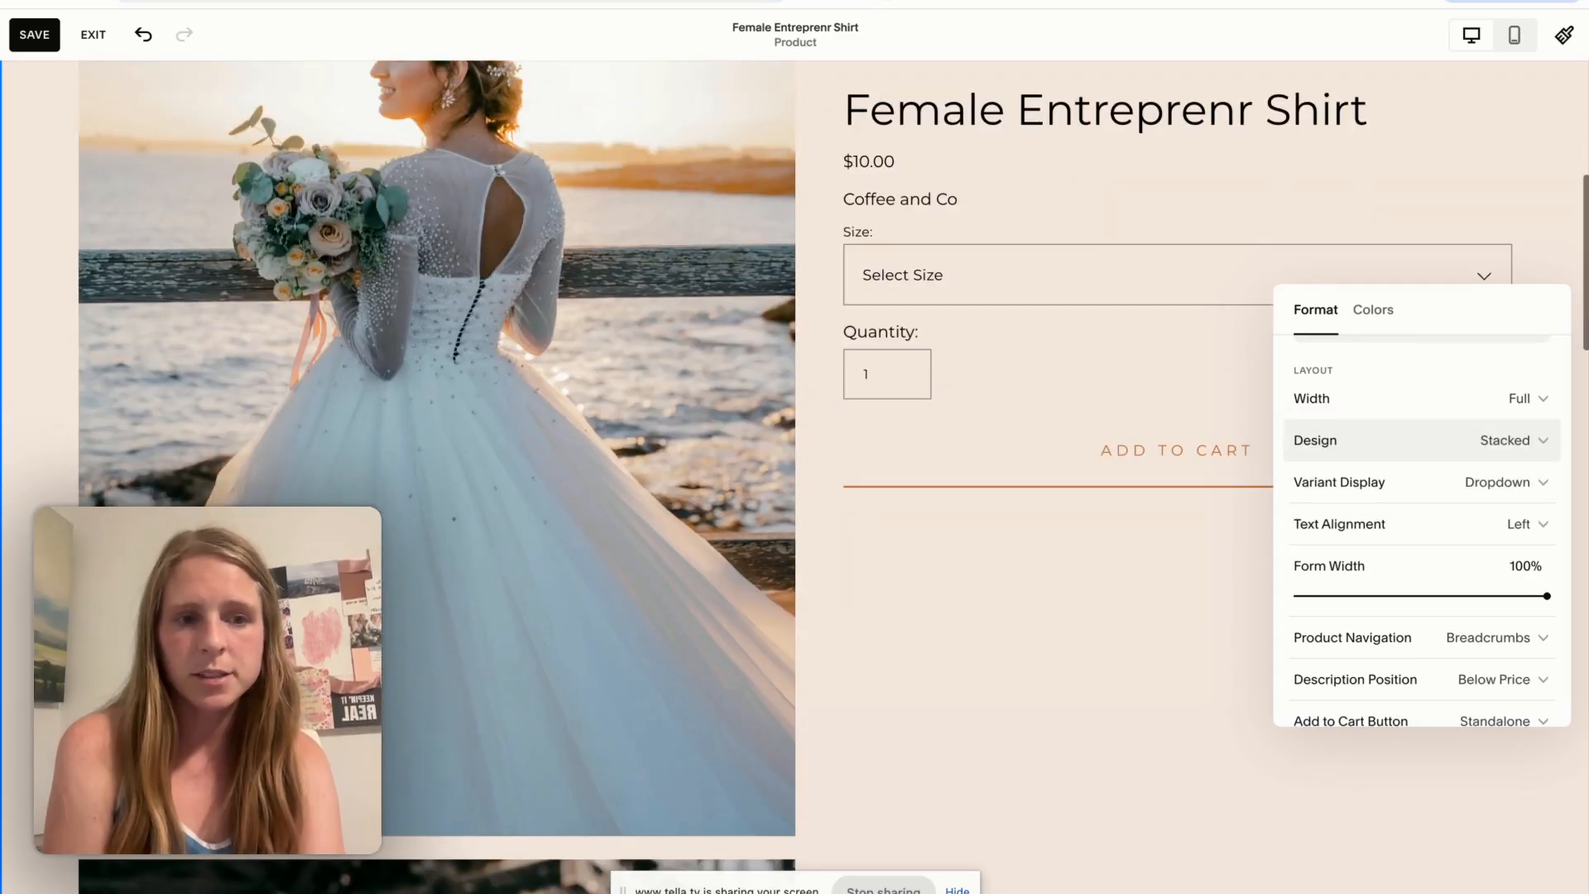
Set the gallery Design to Carousel and look at the Variant Display choices
click(1500, 444)
click(1411, 483)
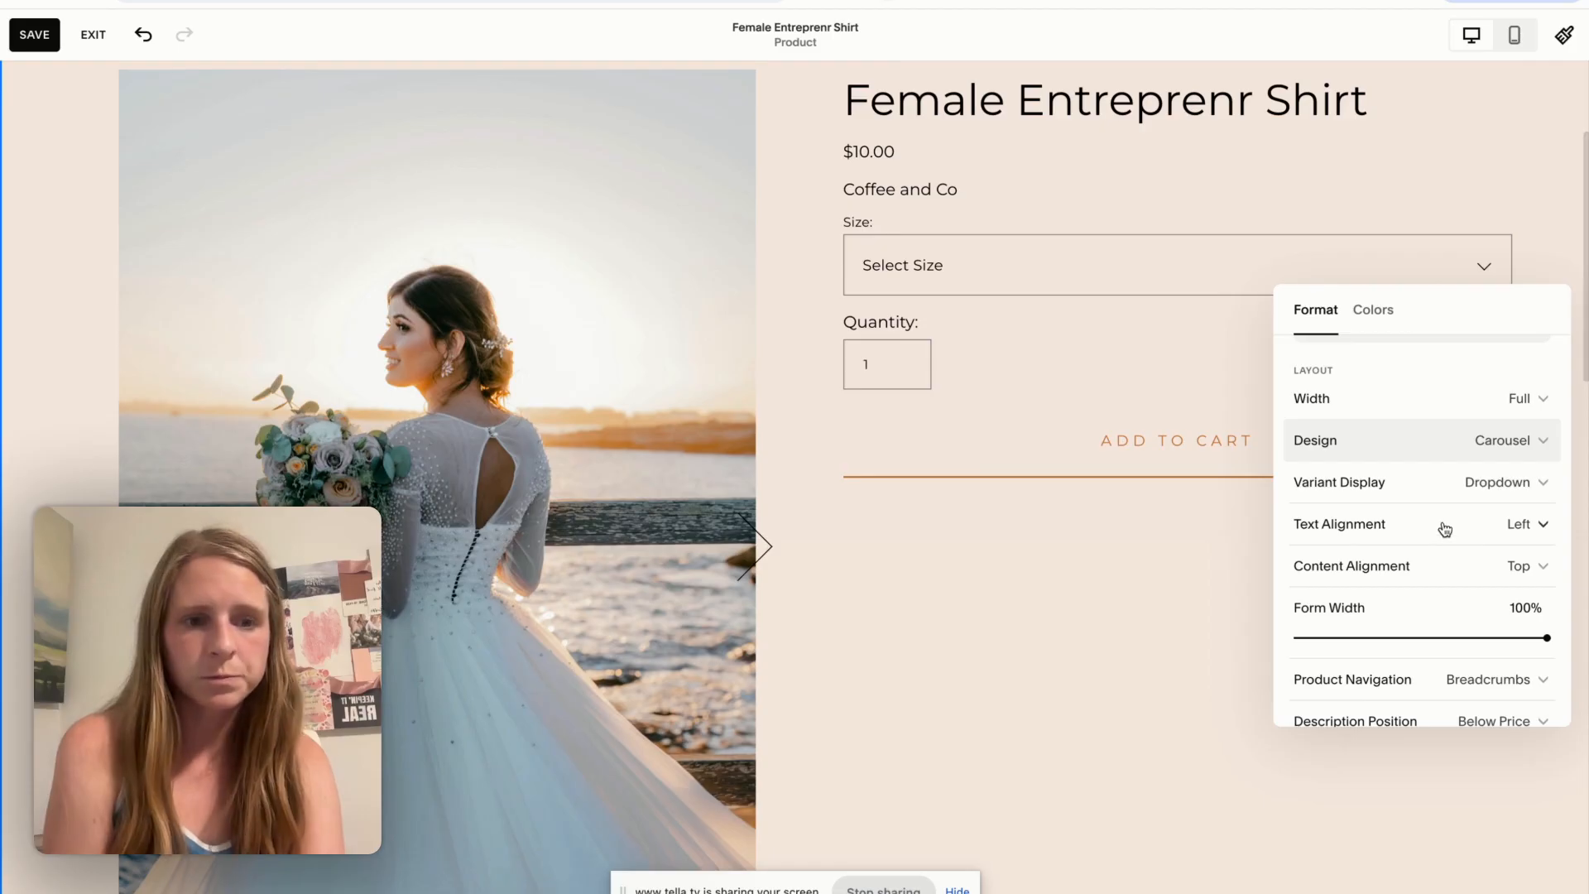
scroll(1444, 530, down, 2)
click(1513, 389)
click(1279, 459)
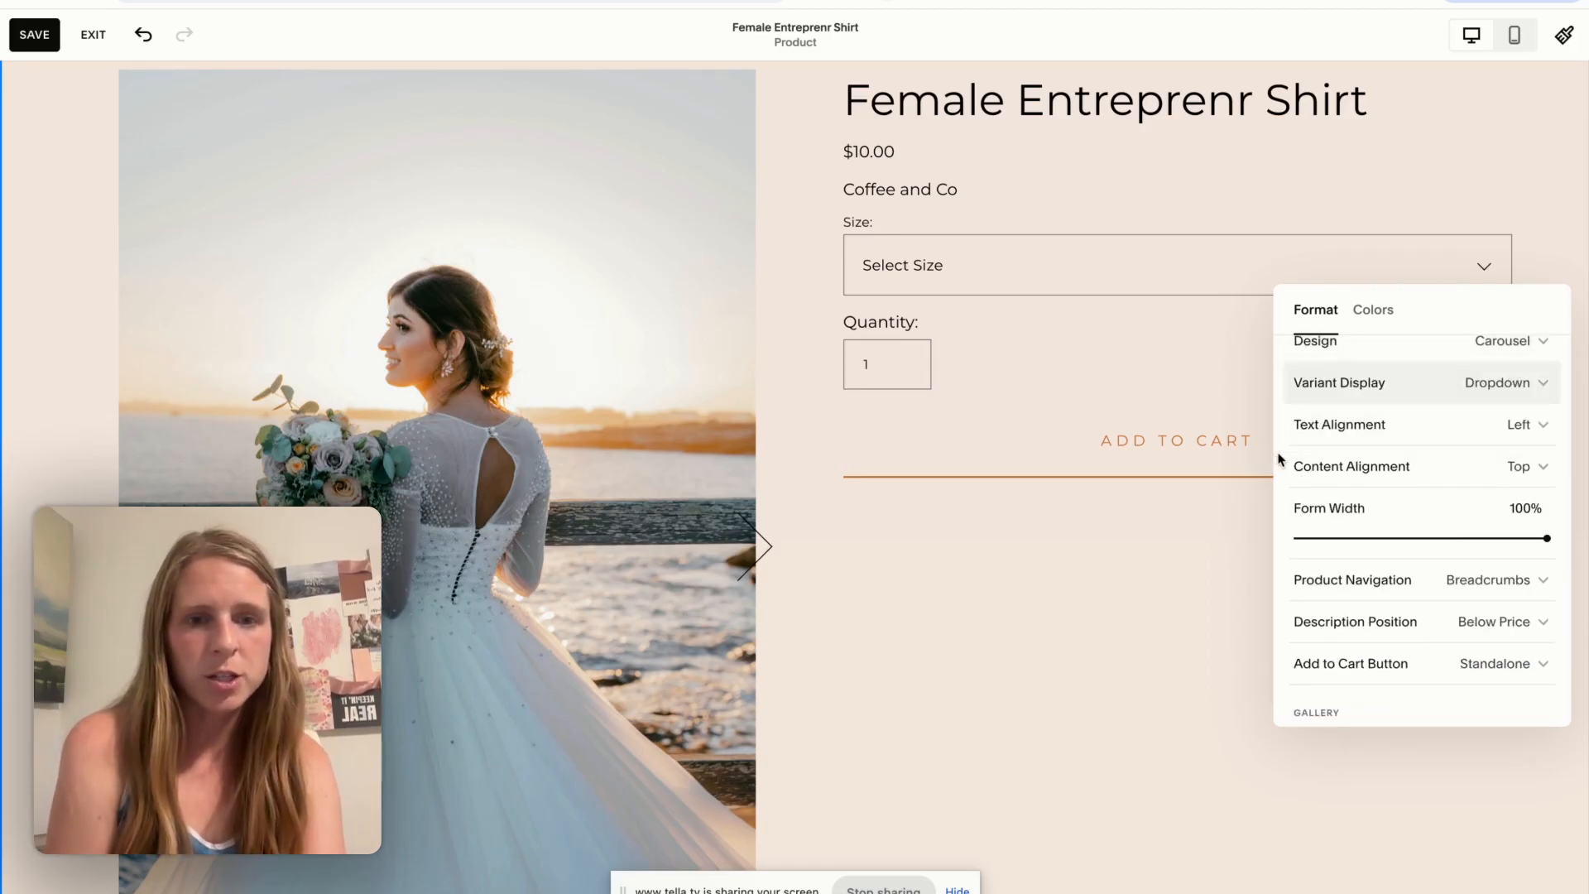
Try Product Navigation as None on the product page and return it to Breadcrumbs
scroll(1442, 498, down, 5)
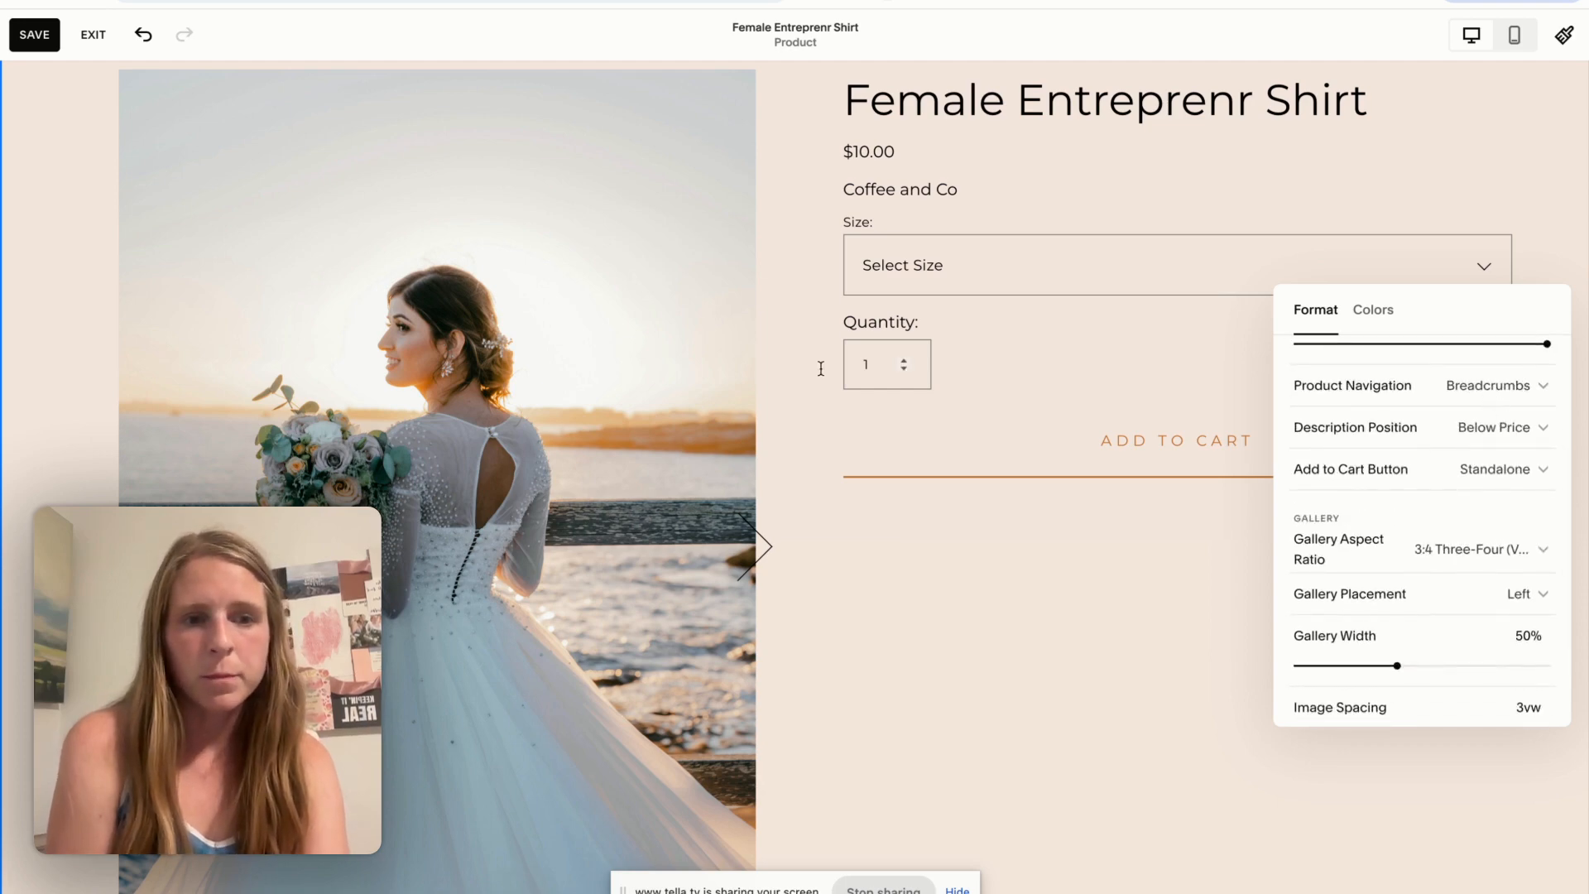
scroll(562, 341, up, 3)
click(1485, 395)
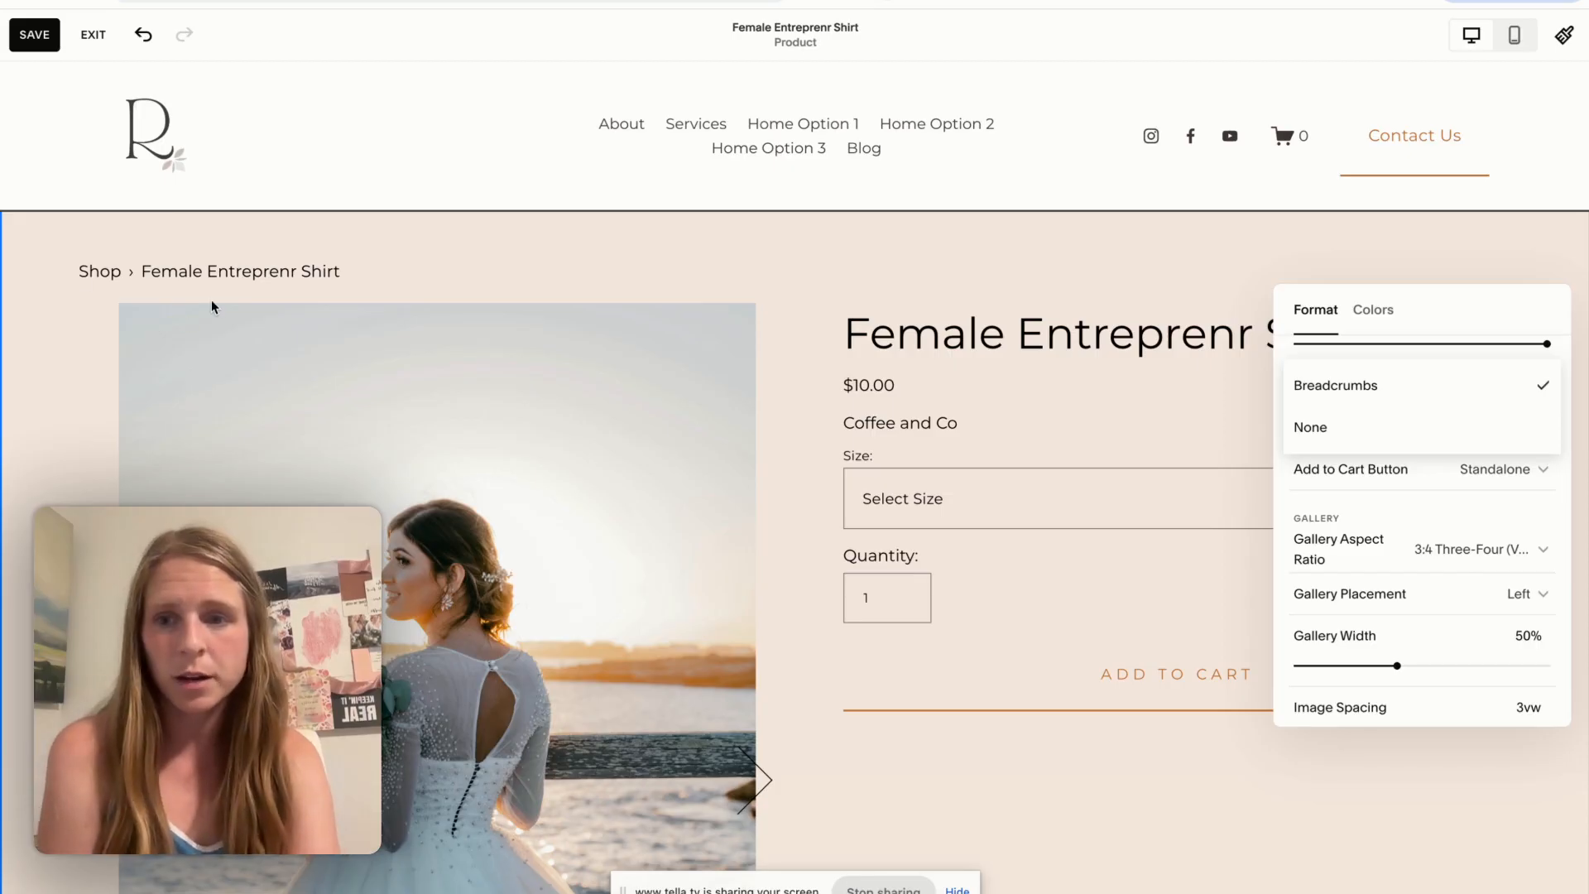
click(1324, 428)
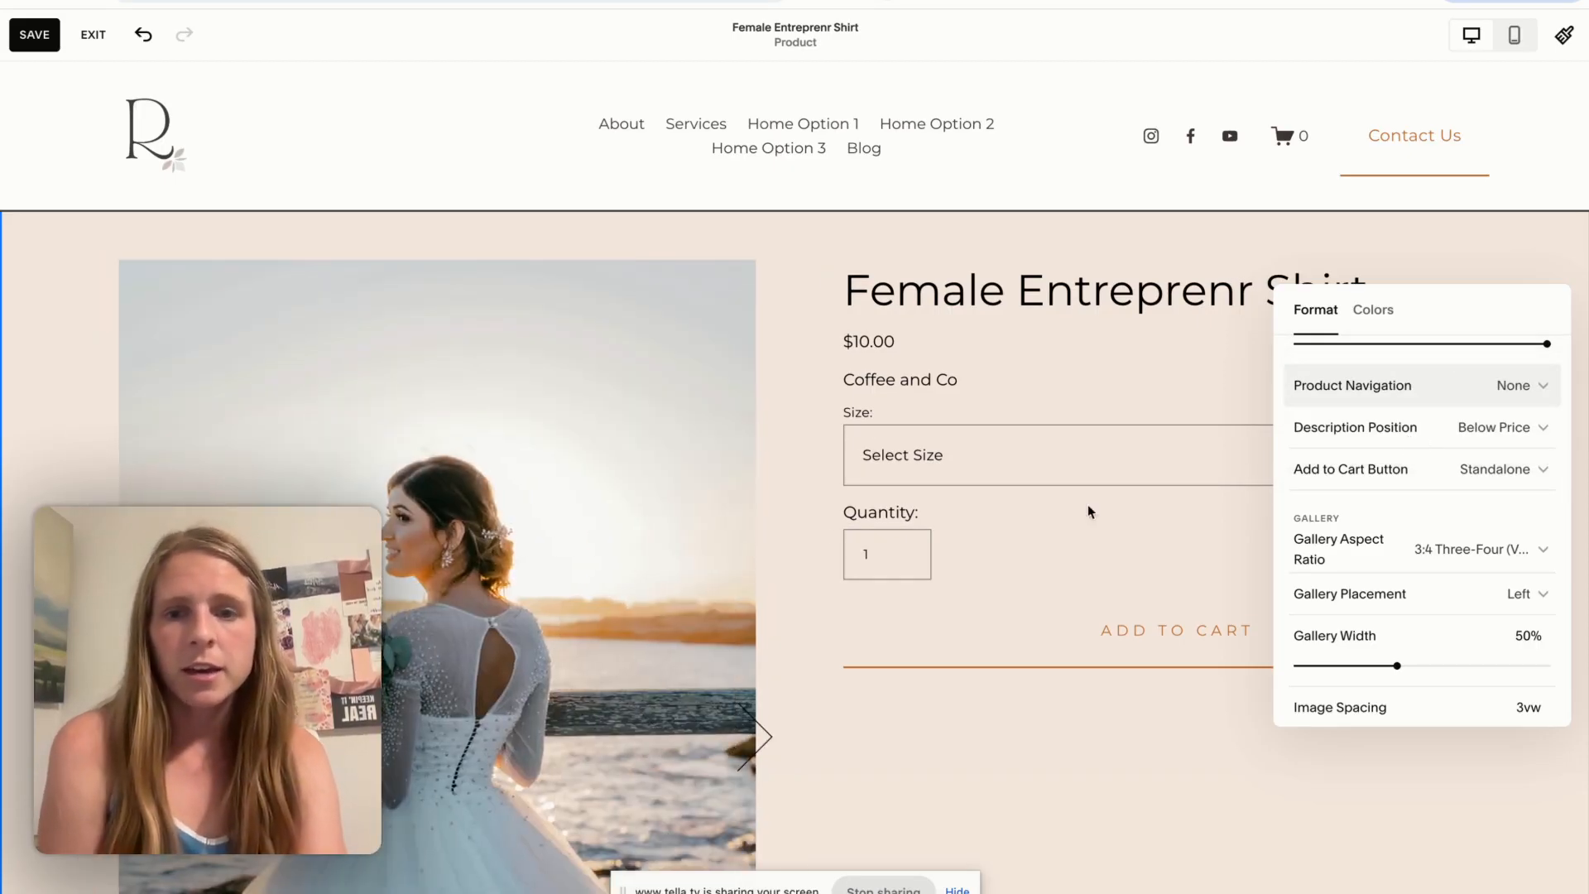
click(1500, 398)
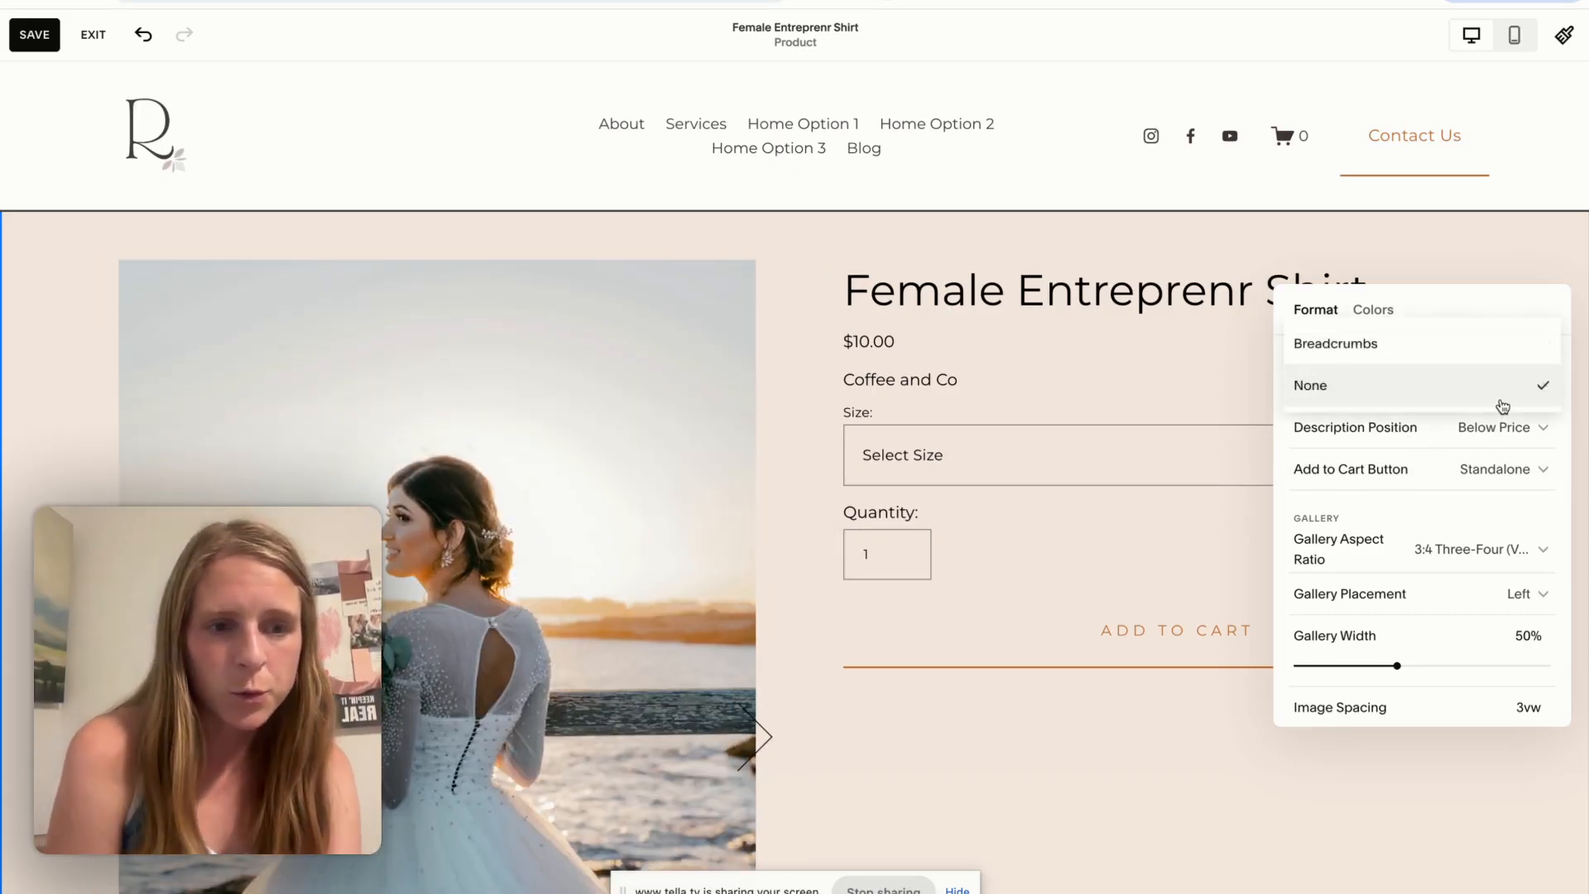
click(1431, 346)
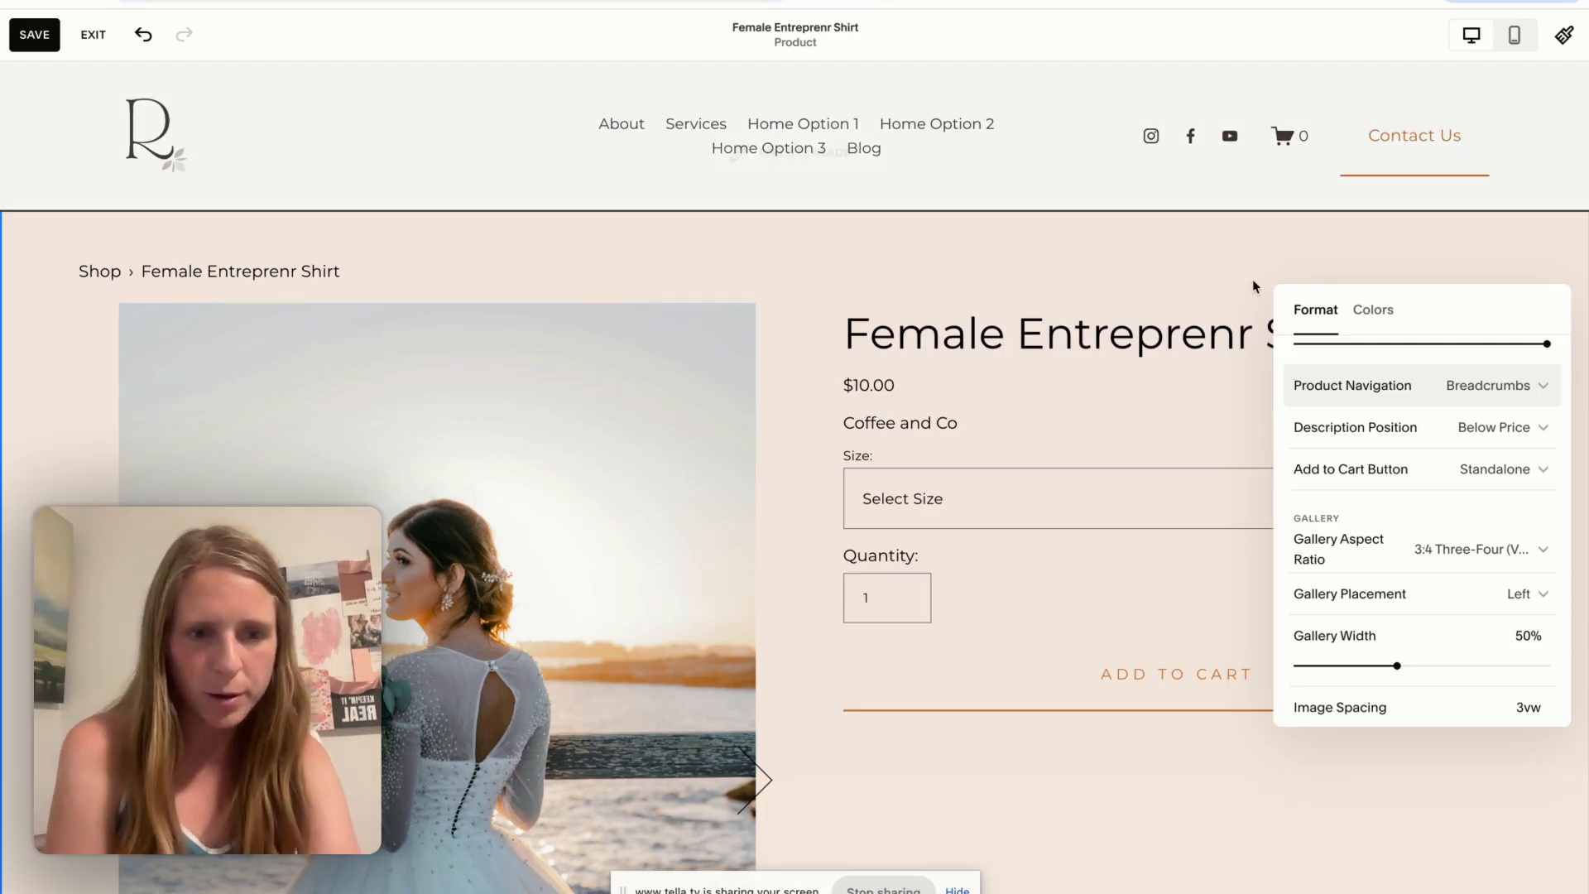
Set the Gallery Aspect Ratio to 4:3 Four-Three and review the other gallery settings
click(1515, 568)
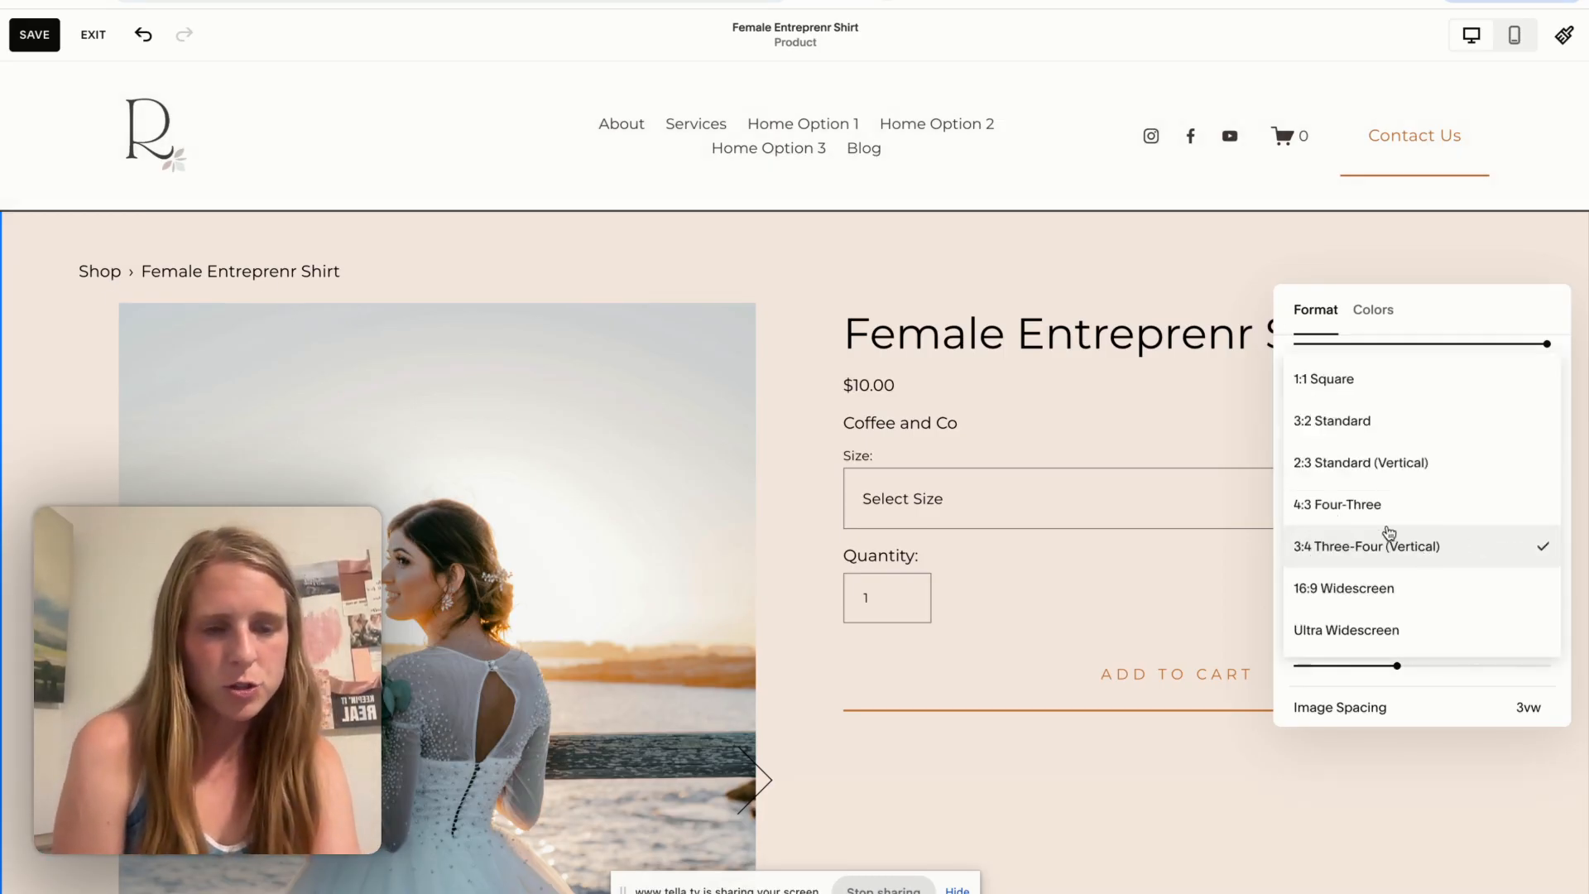
click(1364, 500)
scroll(1413, 597, down, 5)
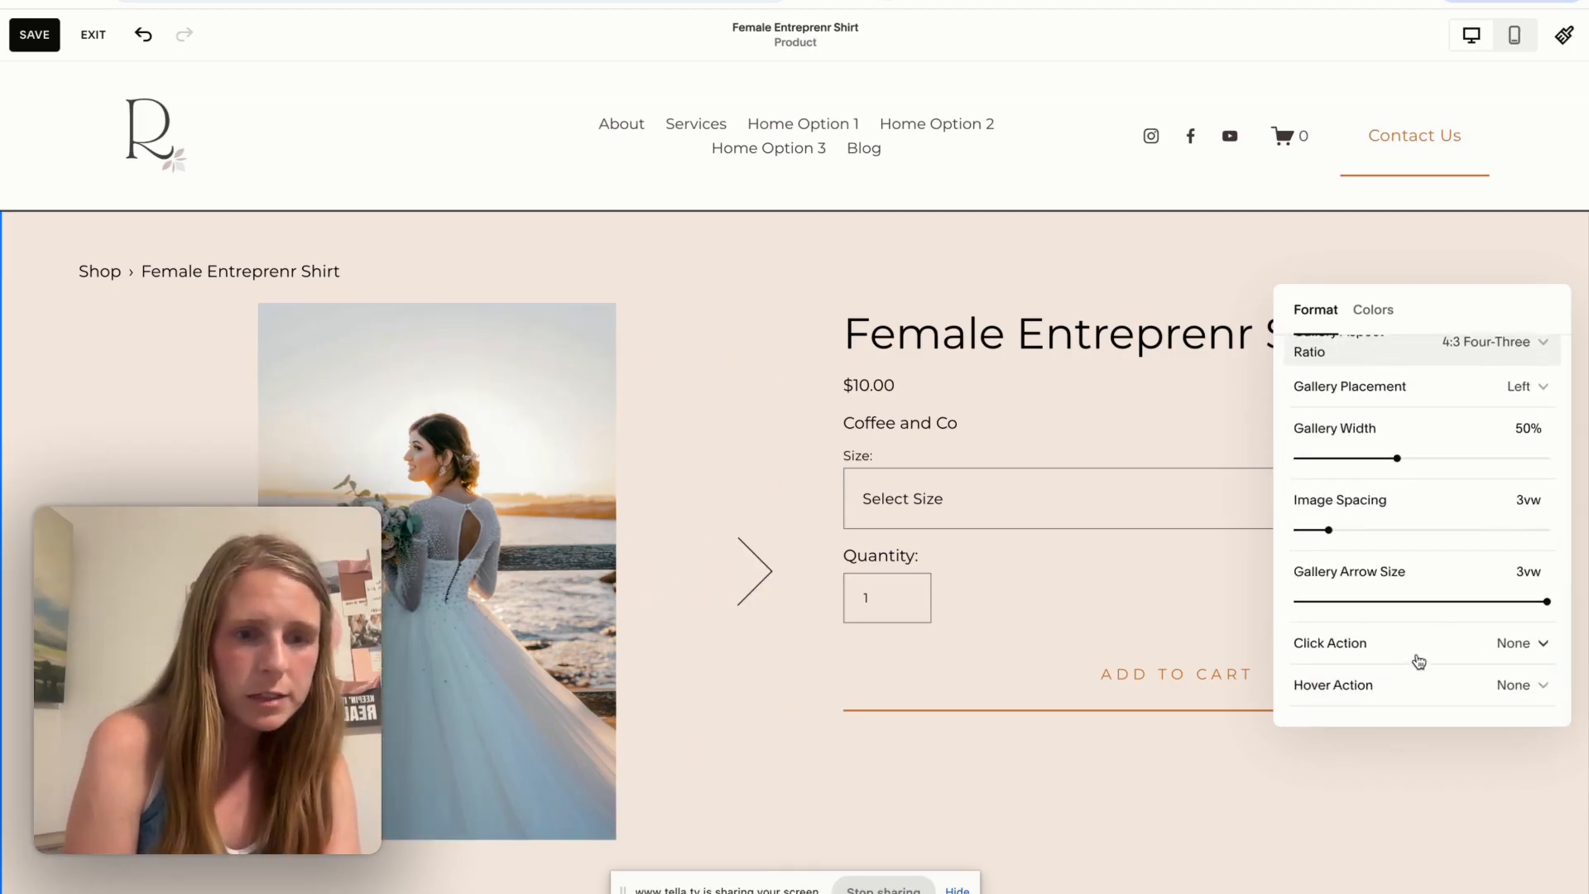
scroll(1411, 561, up, 2)
scroll(1406, 543, up, 6)
Try the Light 1 and Lightest 1 color themes on the product section and review the page
click(1426, 425)
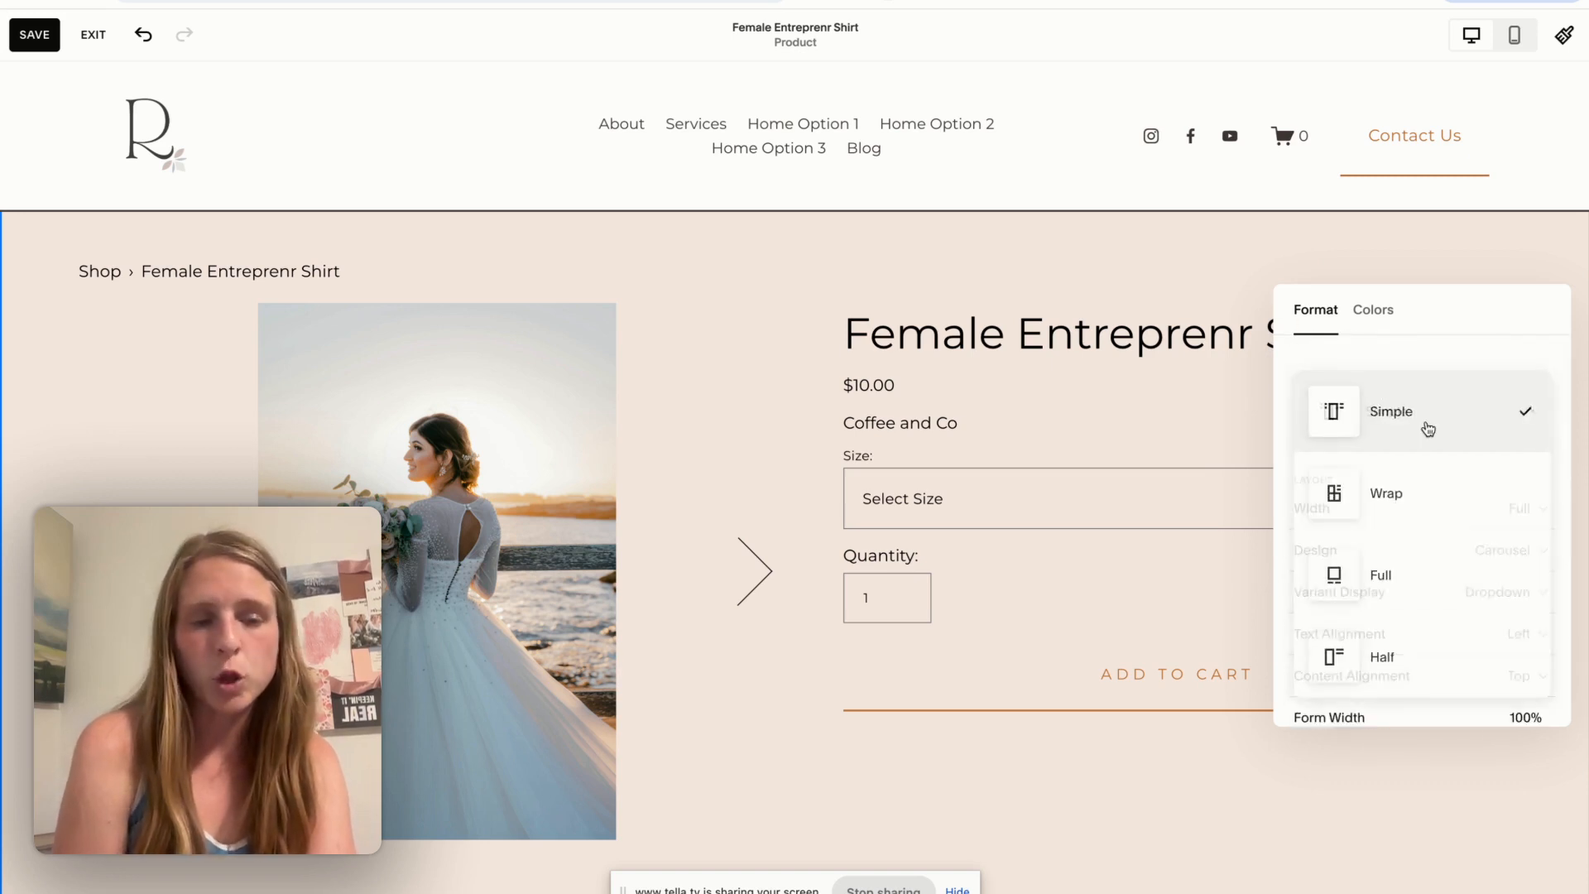
click(1380, 309)
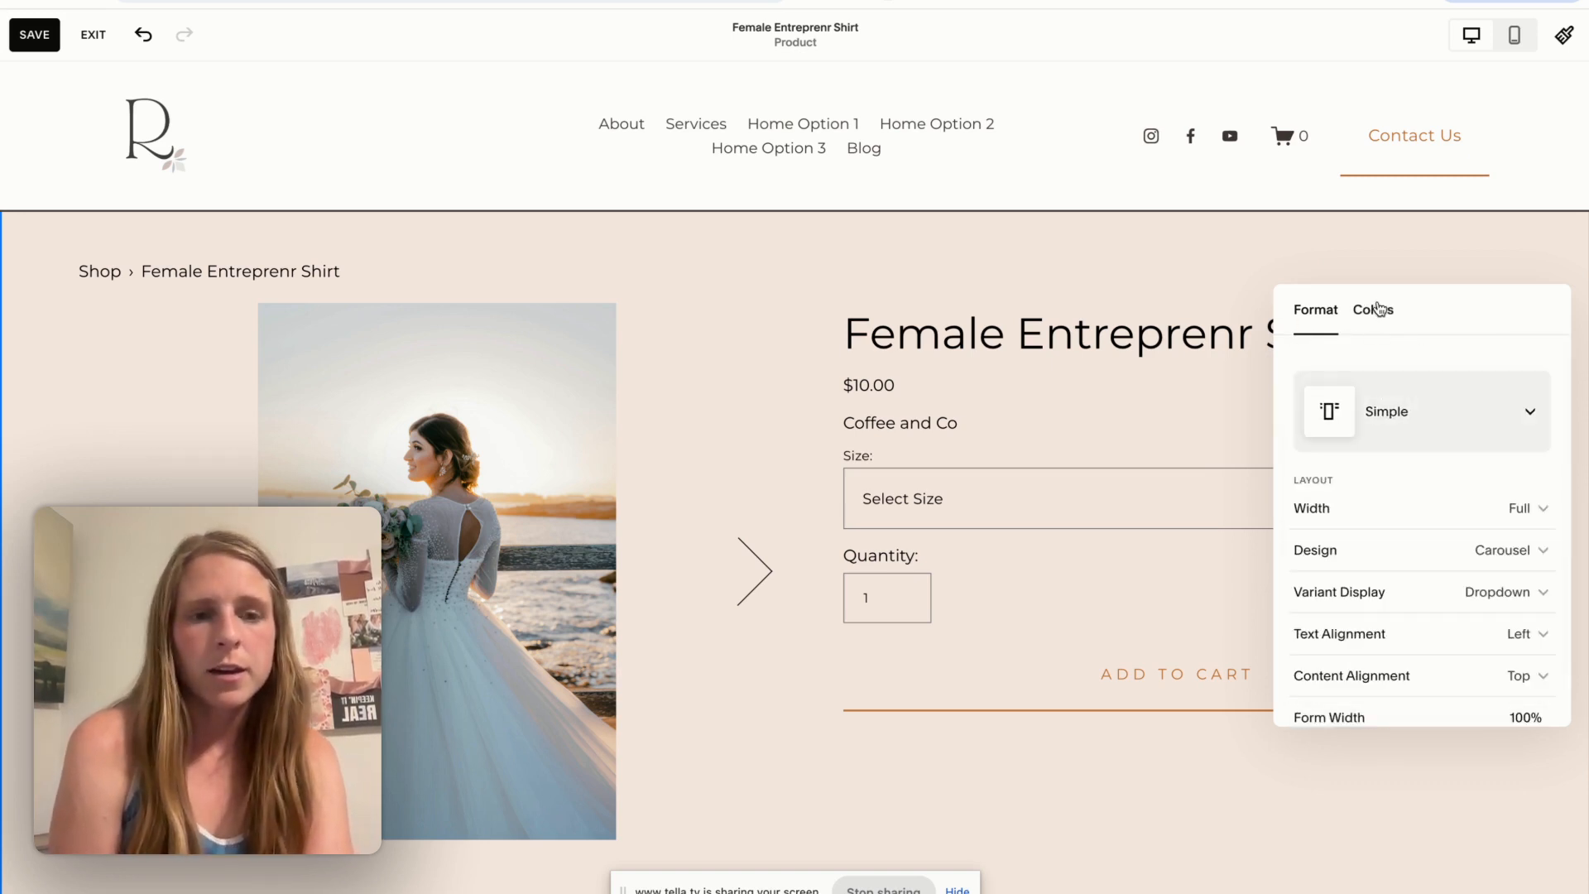
click(1372, 313)
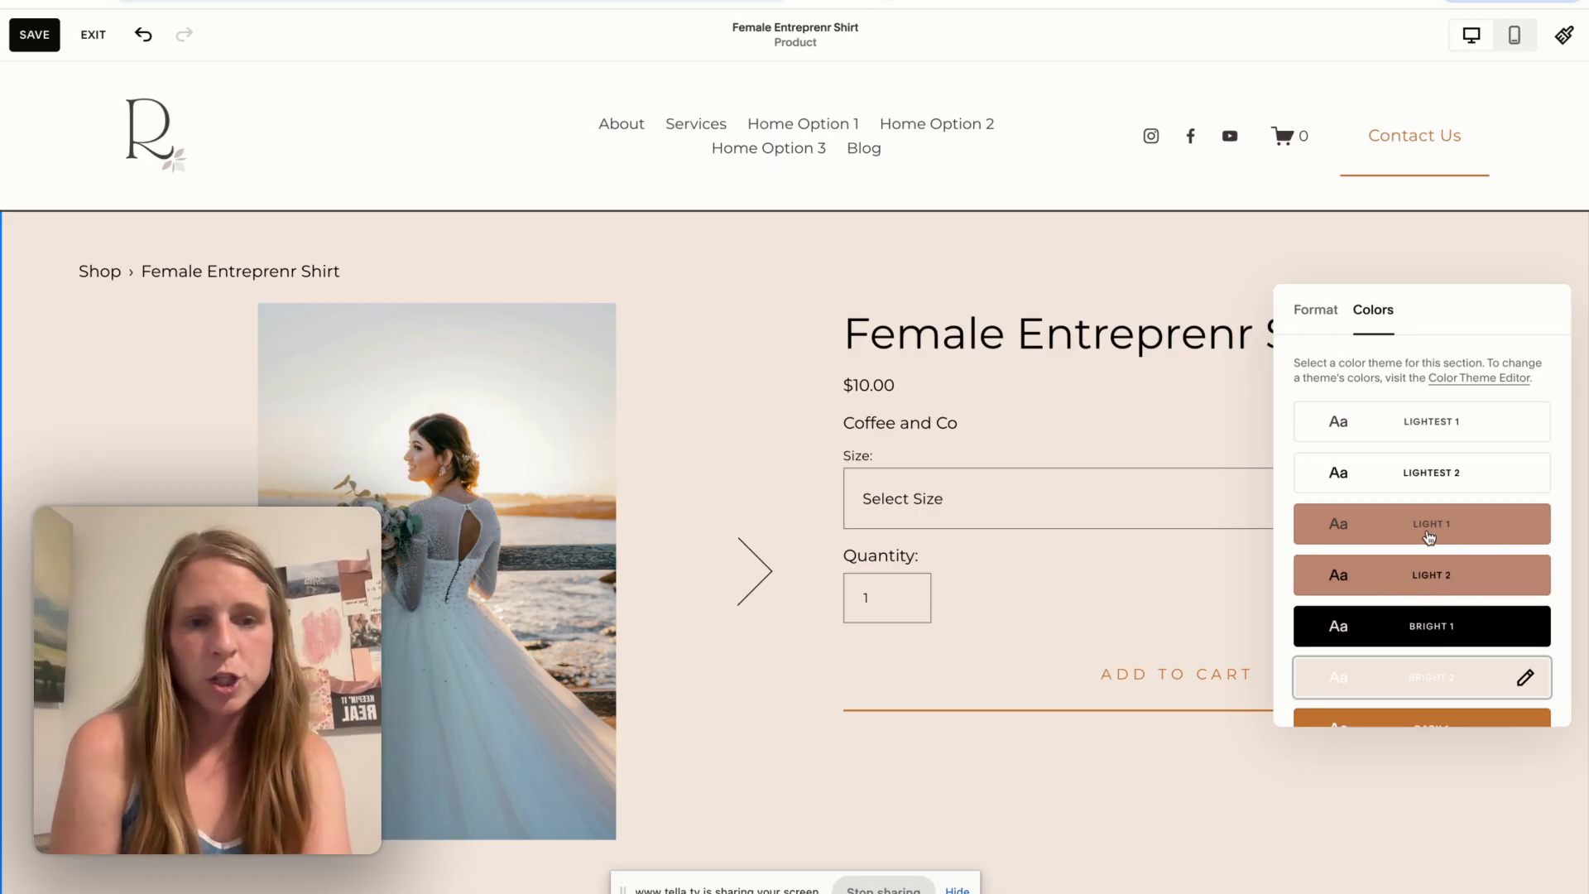
click(1429, 538)
click(1417, 435)
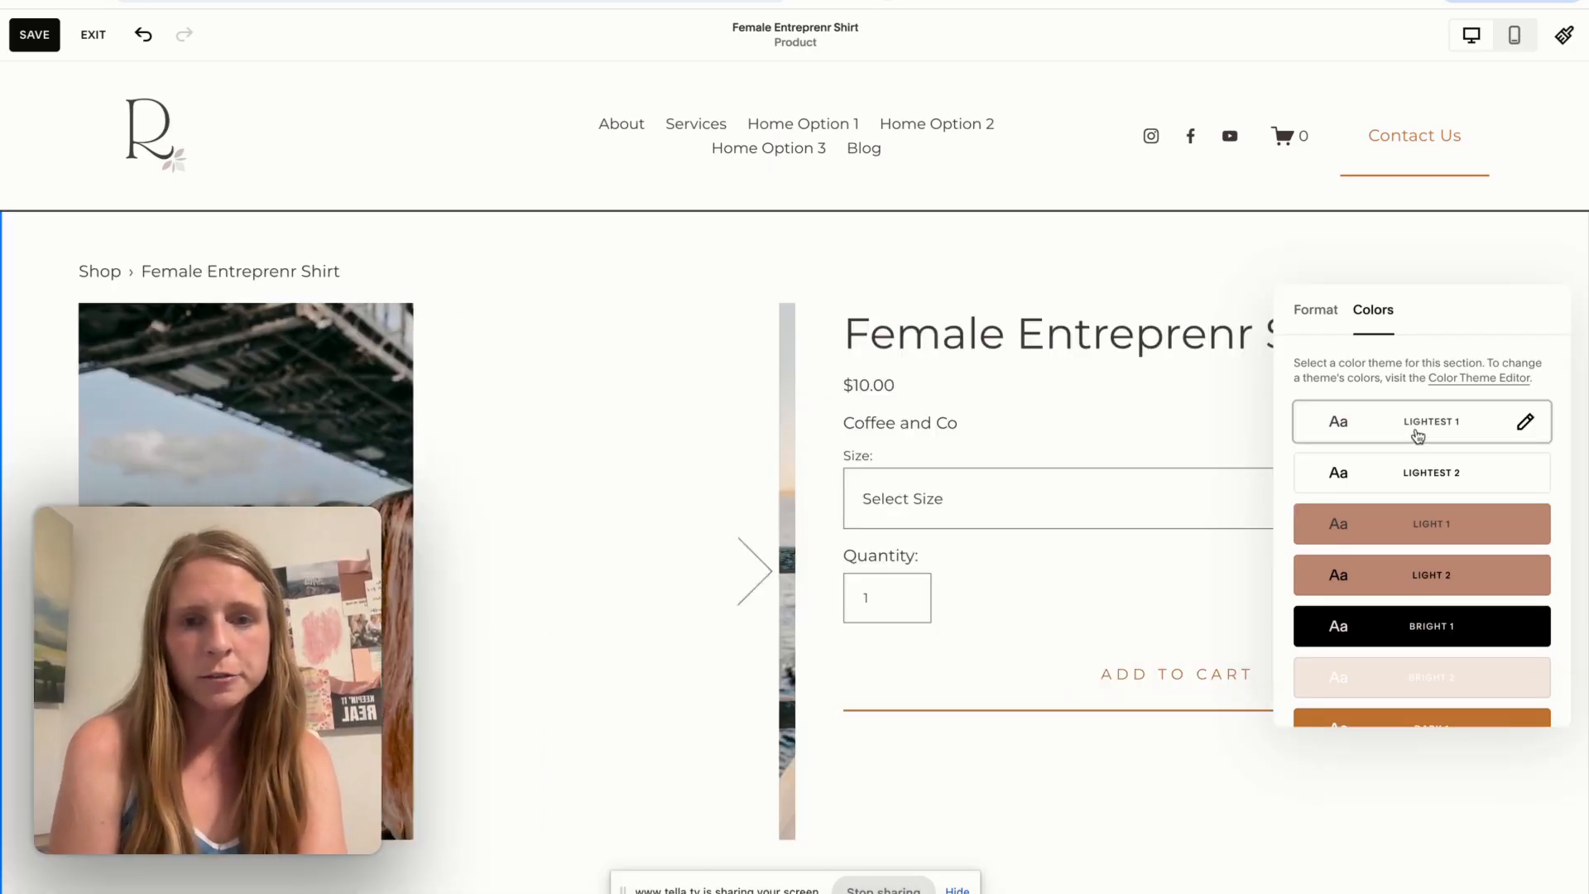
click(977, 809)
scroll(977, 808, down, 6)
scroll(976, 809, up, 2)
scroll(977, 812, up, 1)
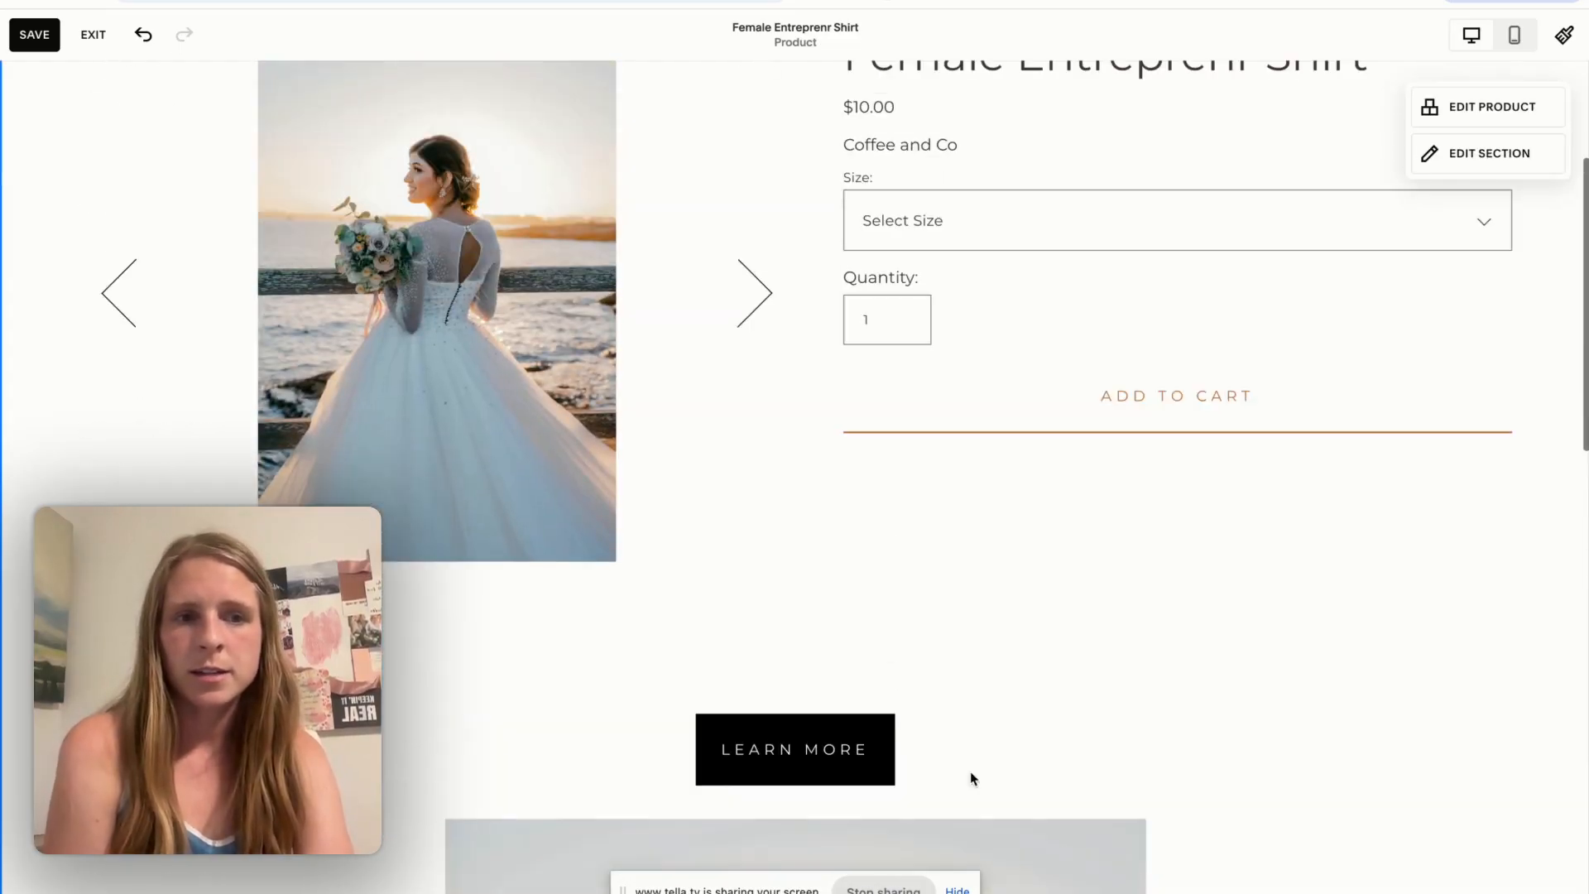
Apply the Light 1 color theme to the product section, save the page and exit editing
click(1488, 154)
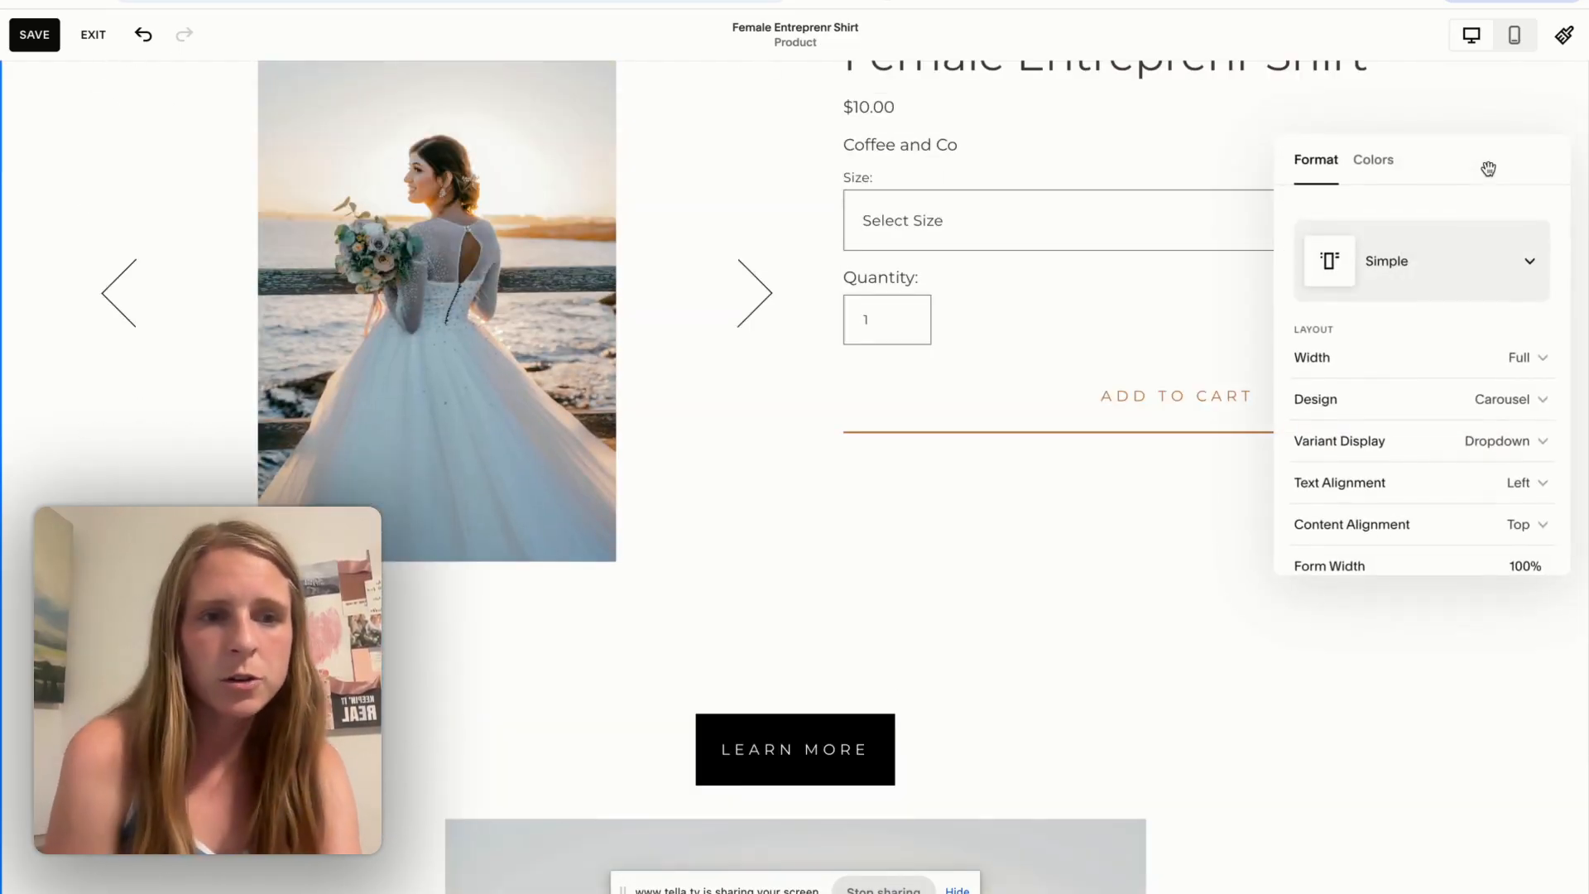
click(1393, 162)
click(1457, 379)
scroll(888, 535, up, 3)
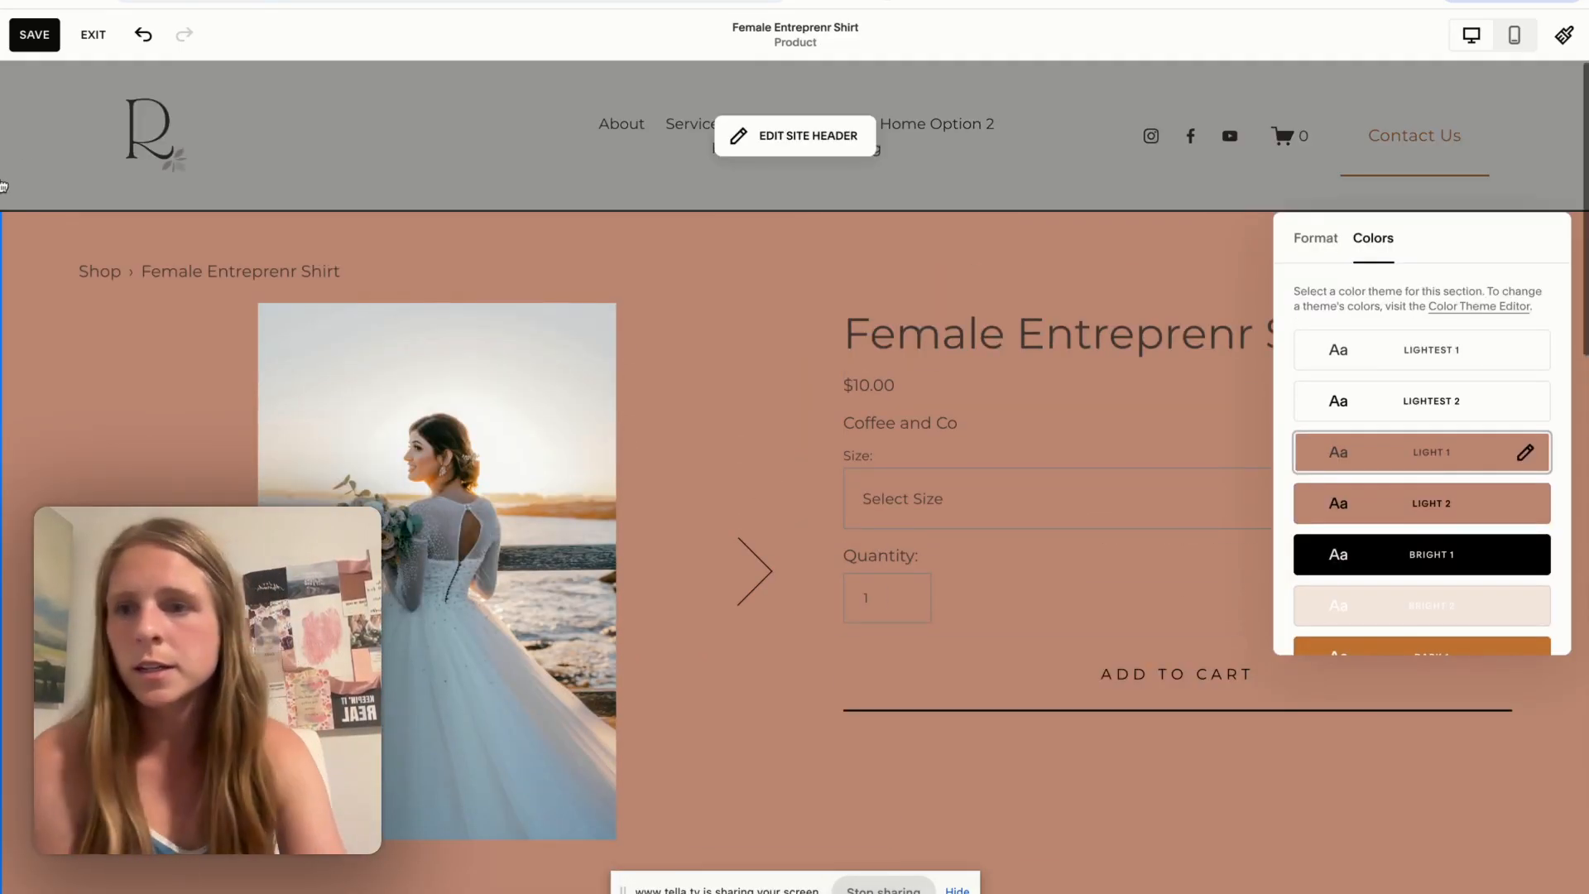
click(32, 35)
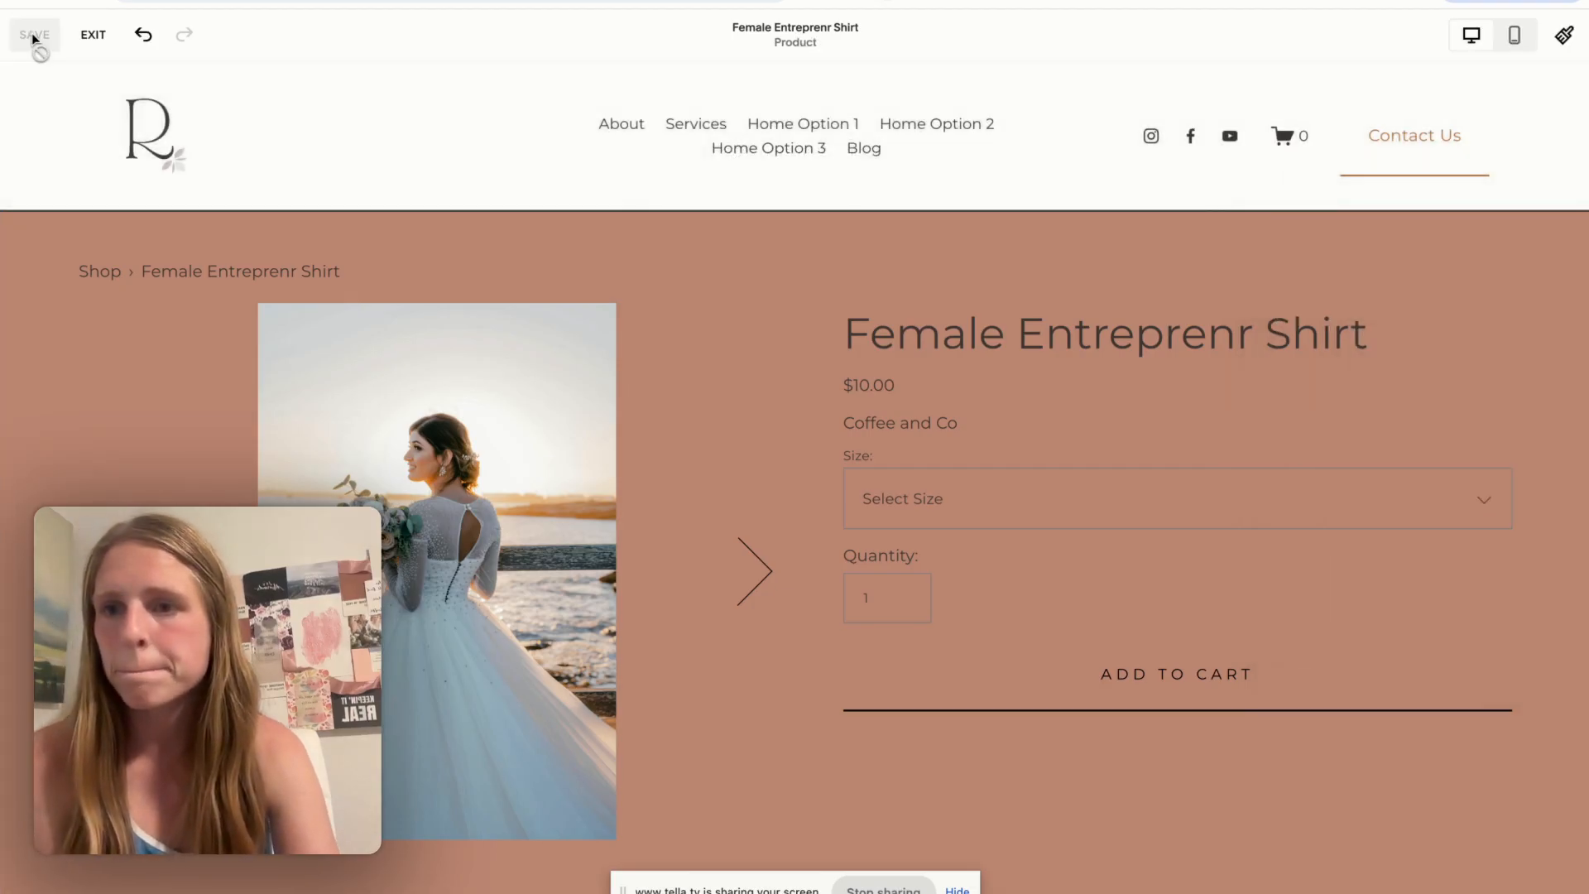
click(91, 37)
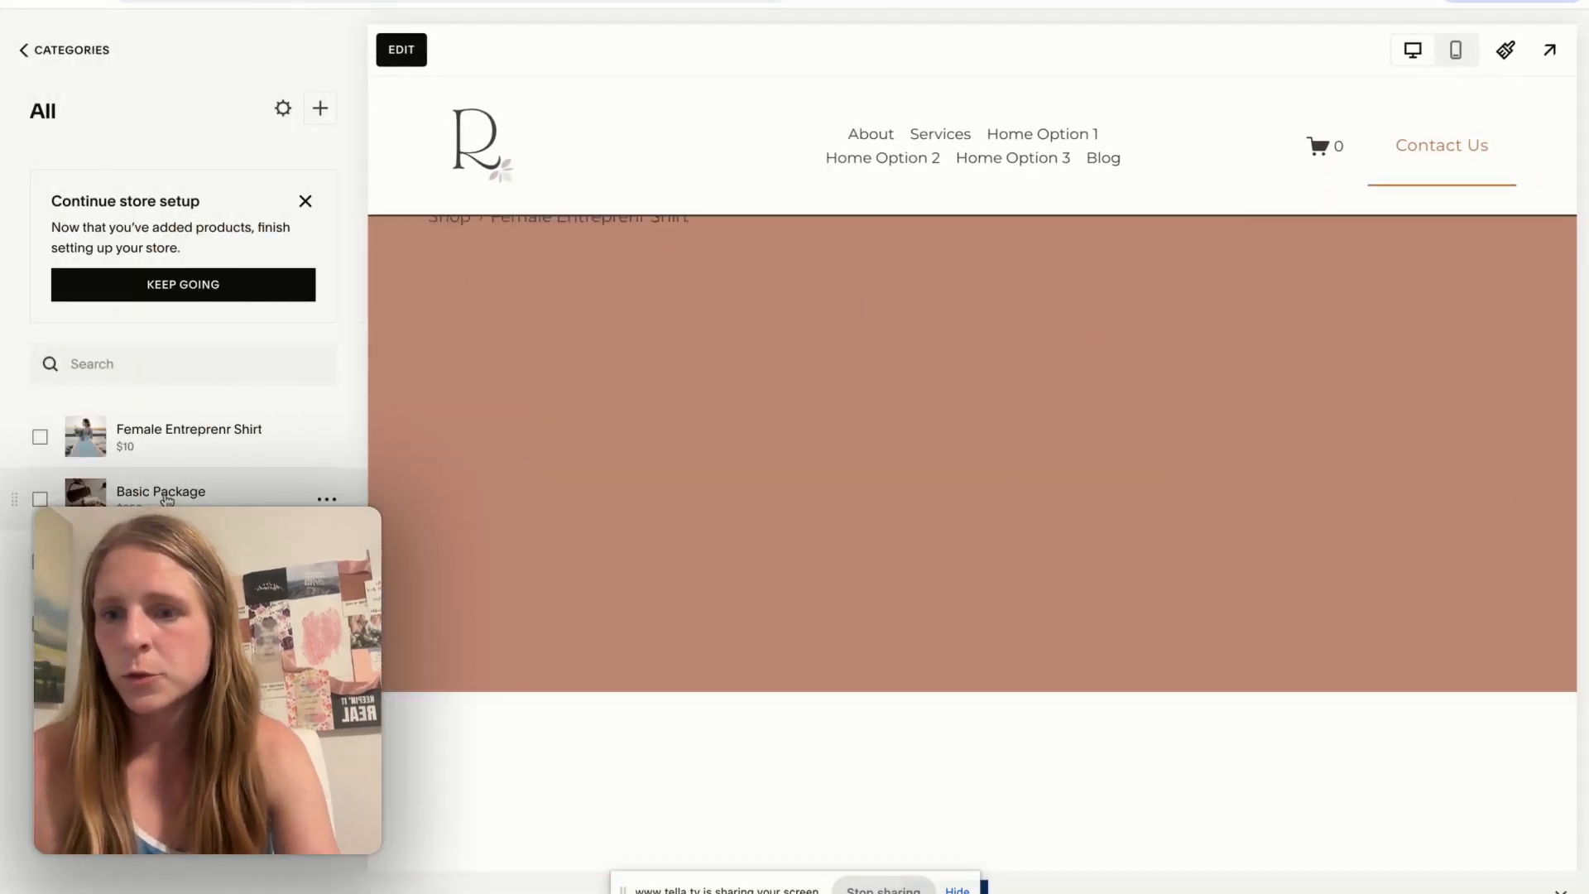
Apply the Lightest 2 color theme to the Deluxe Package product section, save and exit editing, and reopen the shirt product
click(161, 492)
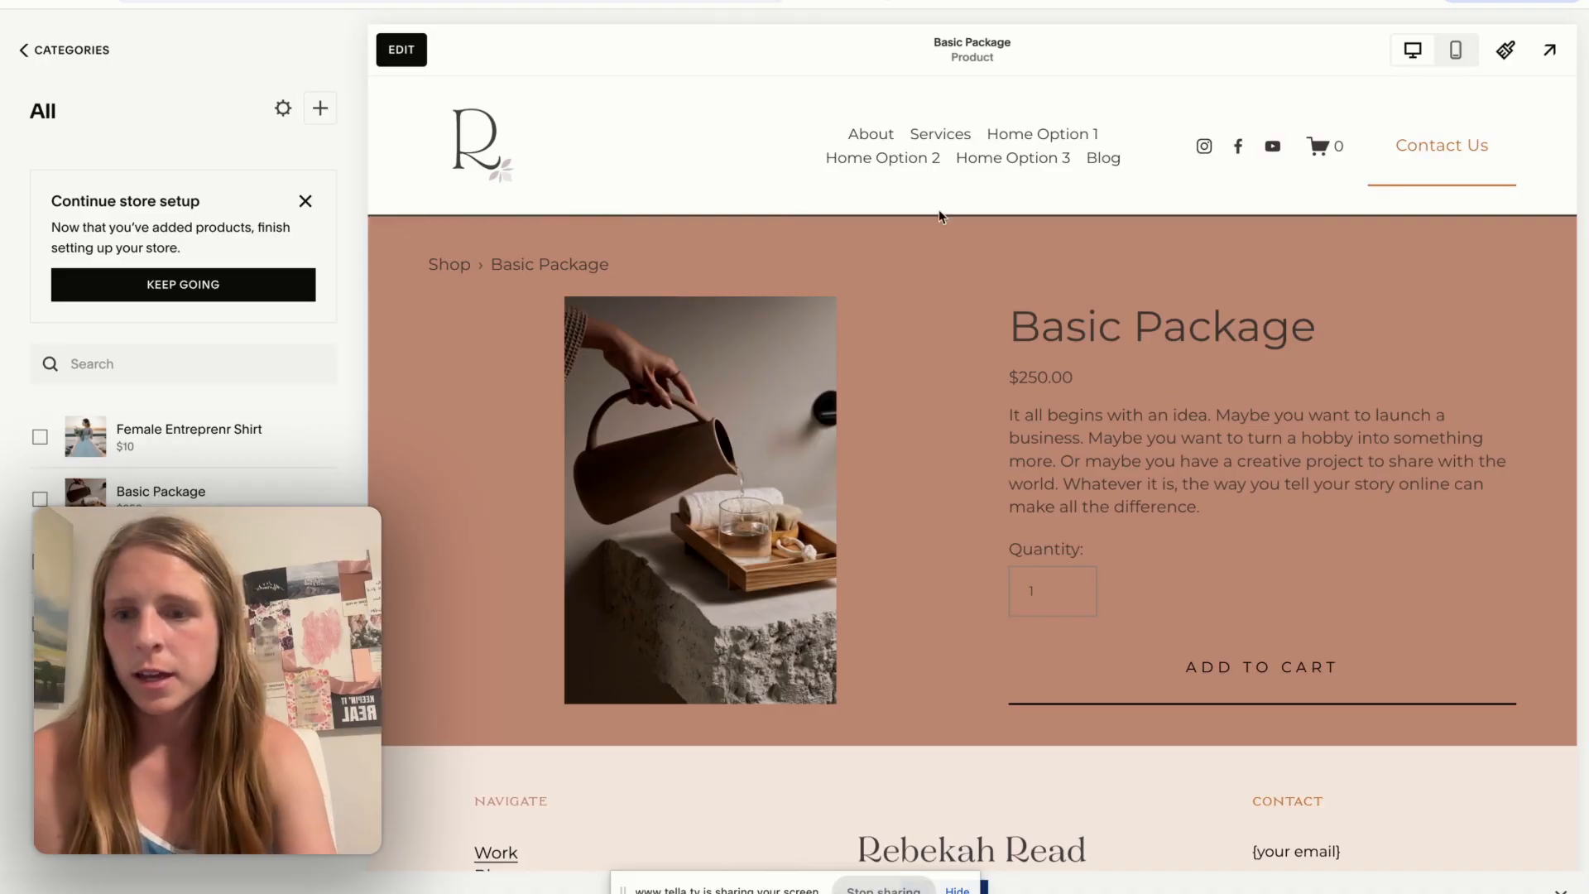
click(166, 562)
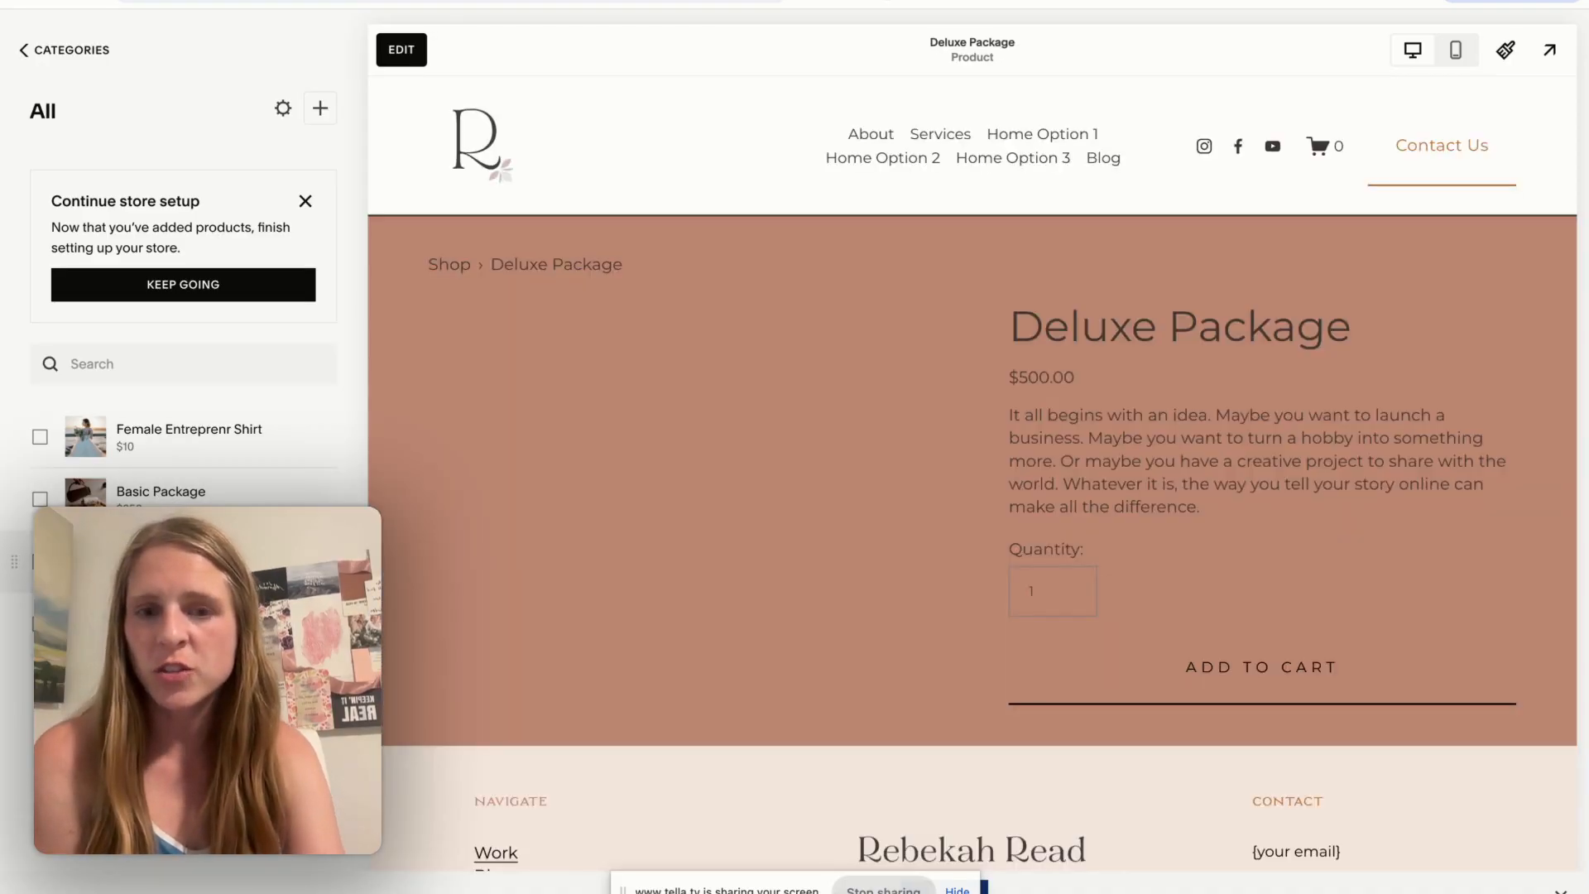
click(401, 50)
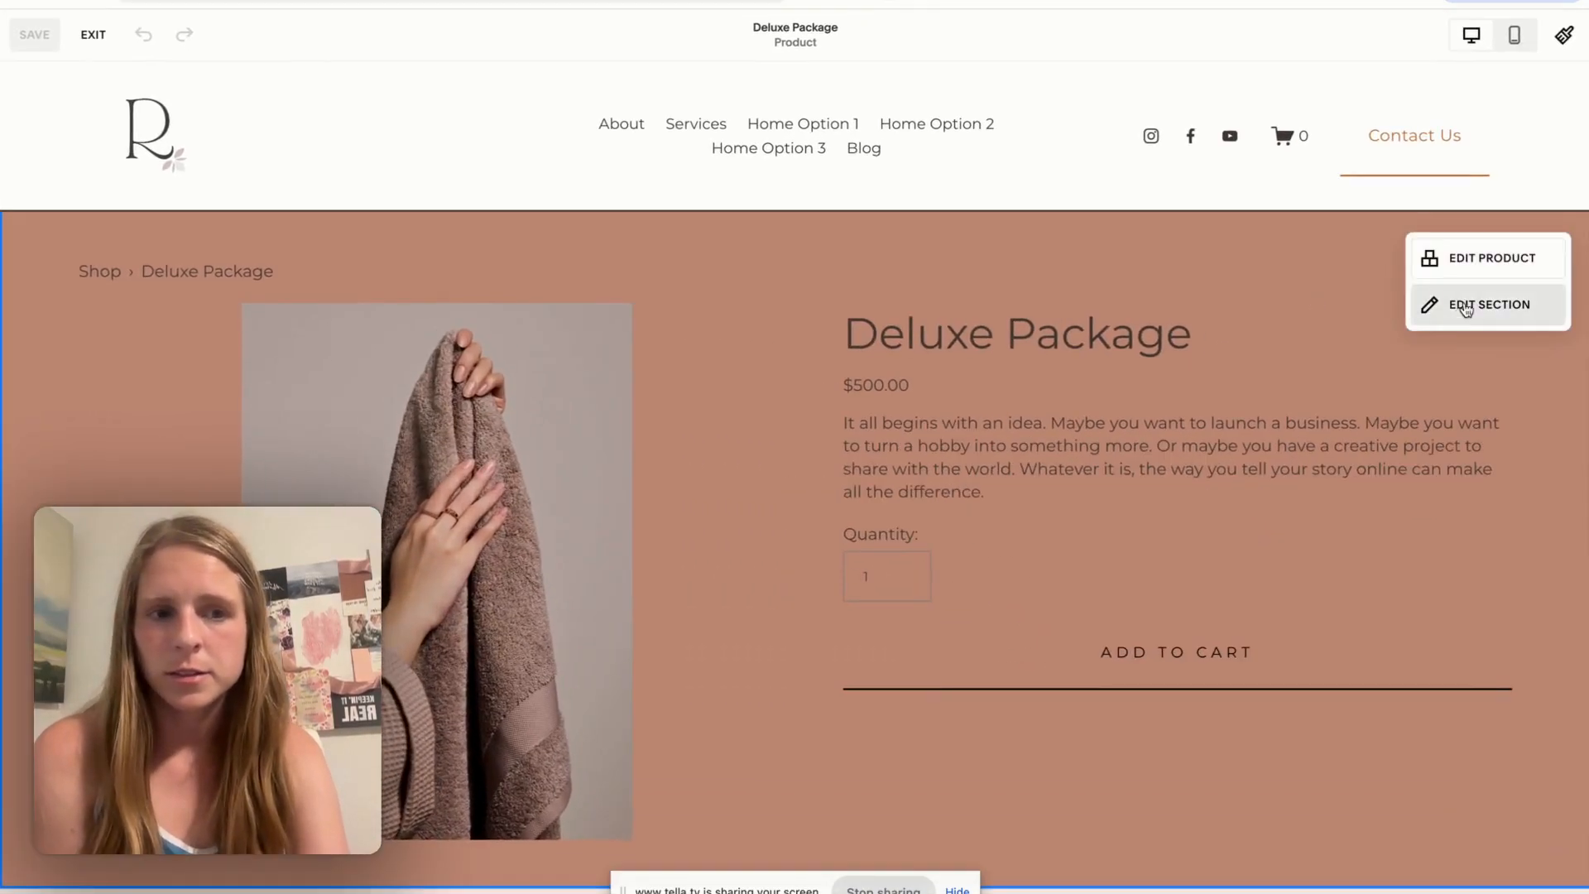
click(1458, 317)
click(1390, 315)
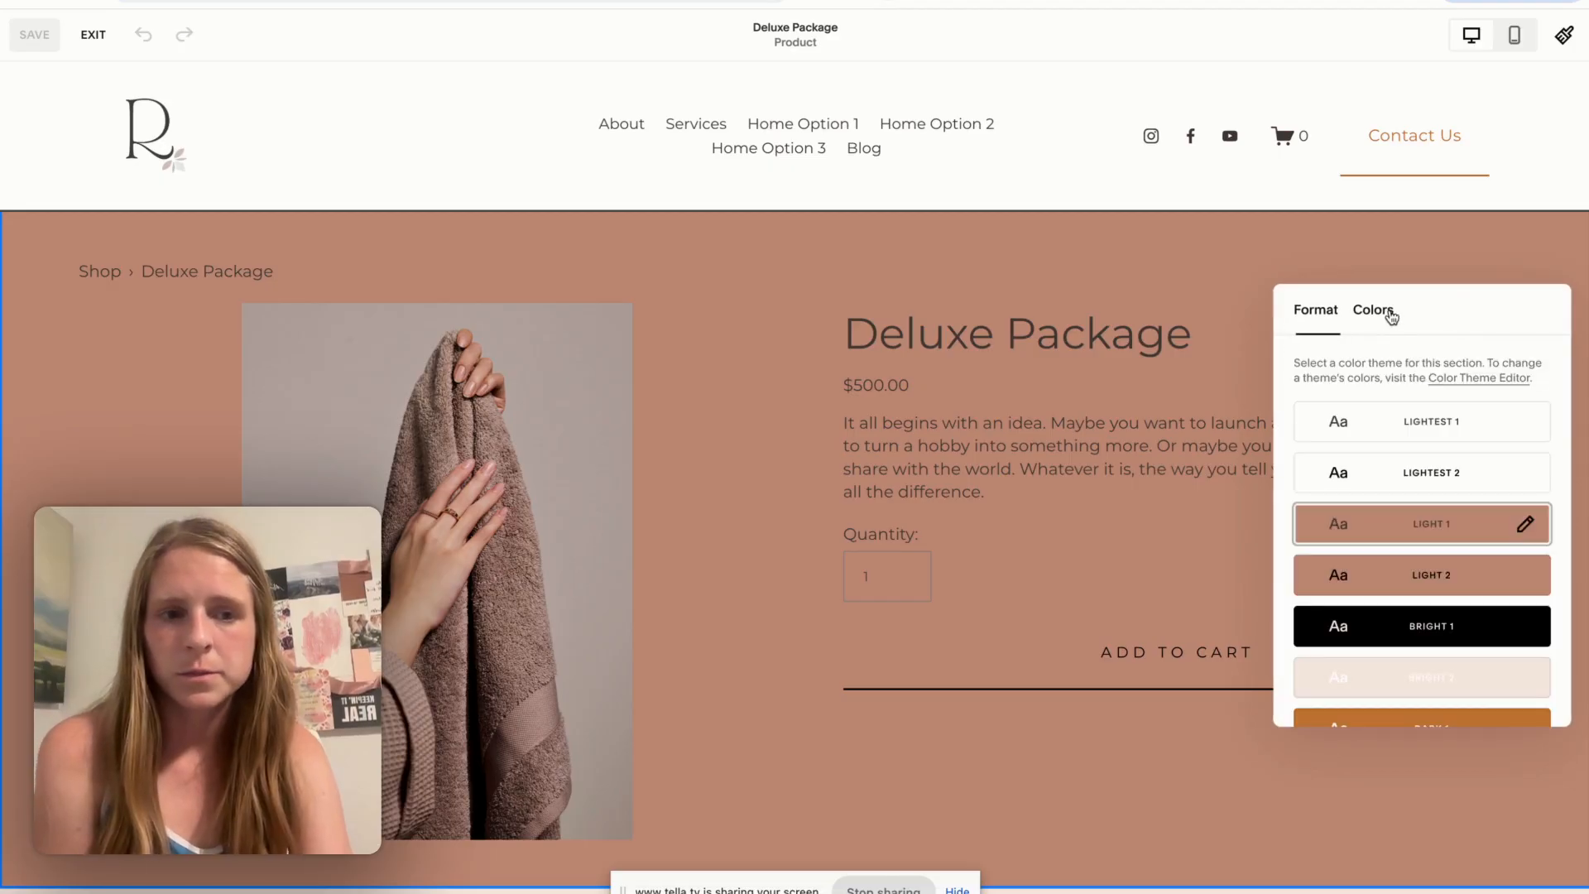
click(1362, 471)
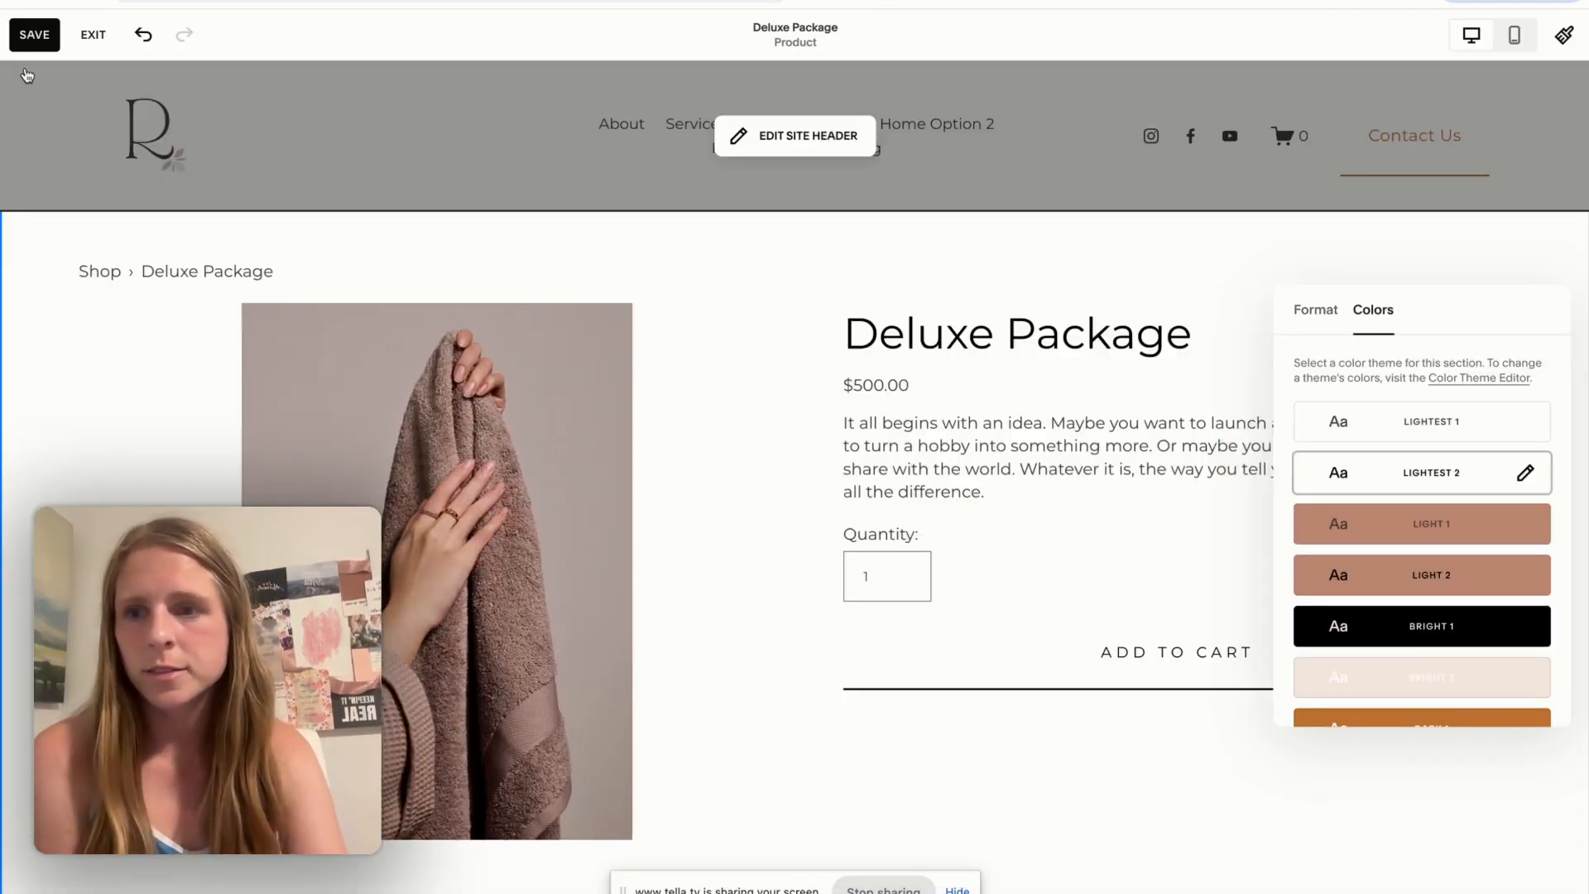
click(32, 36)
click(95, 34)
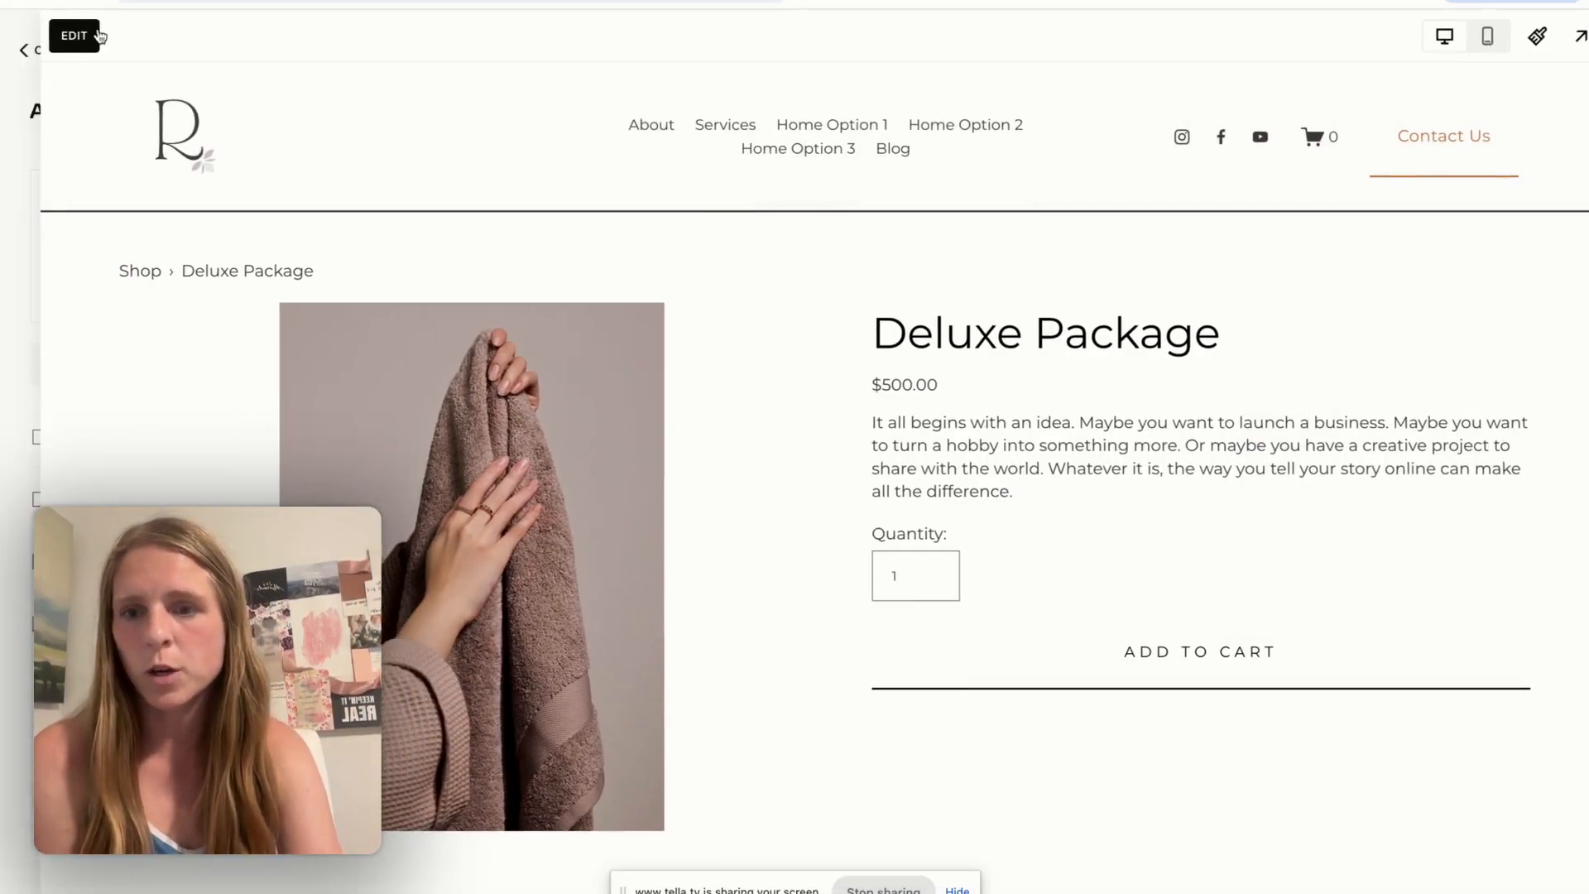
click(162, 449)
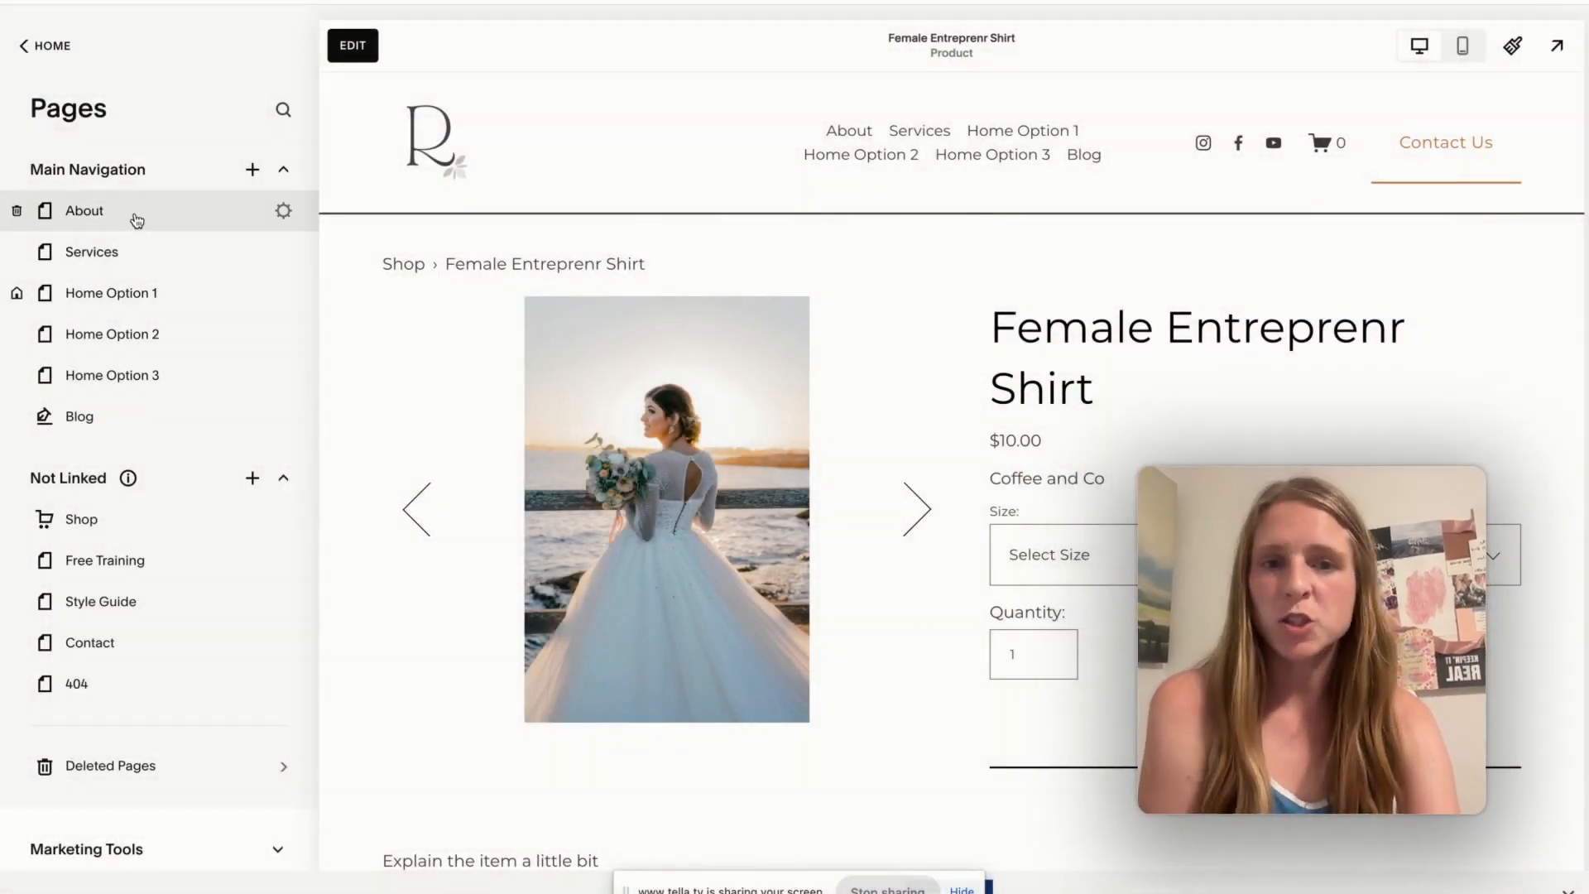
Open the site header for editing from the About page and try the Cart element off and back on
click(139, 224)
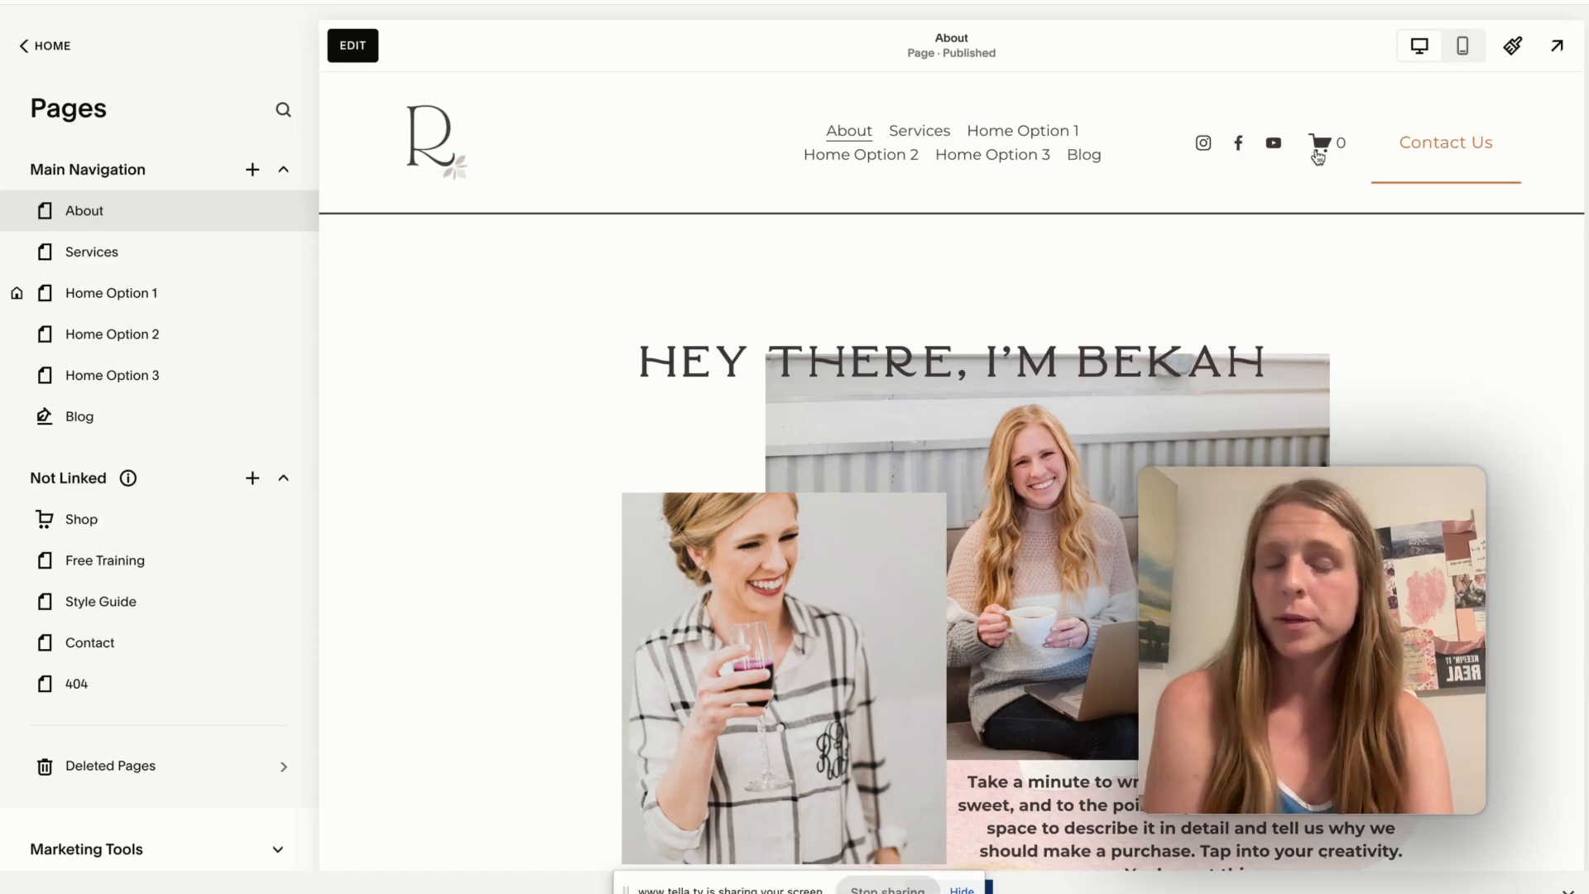
click(353, 52)
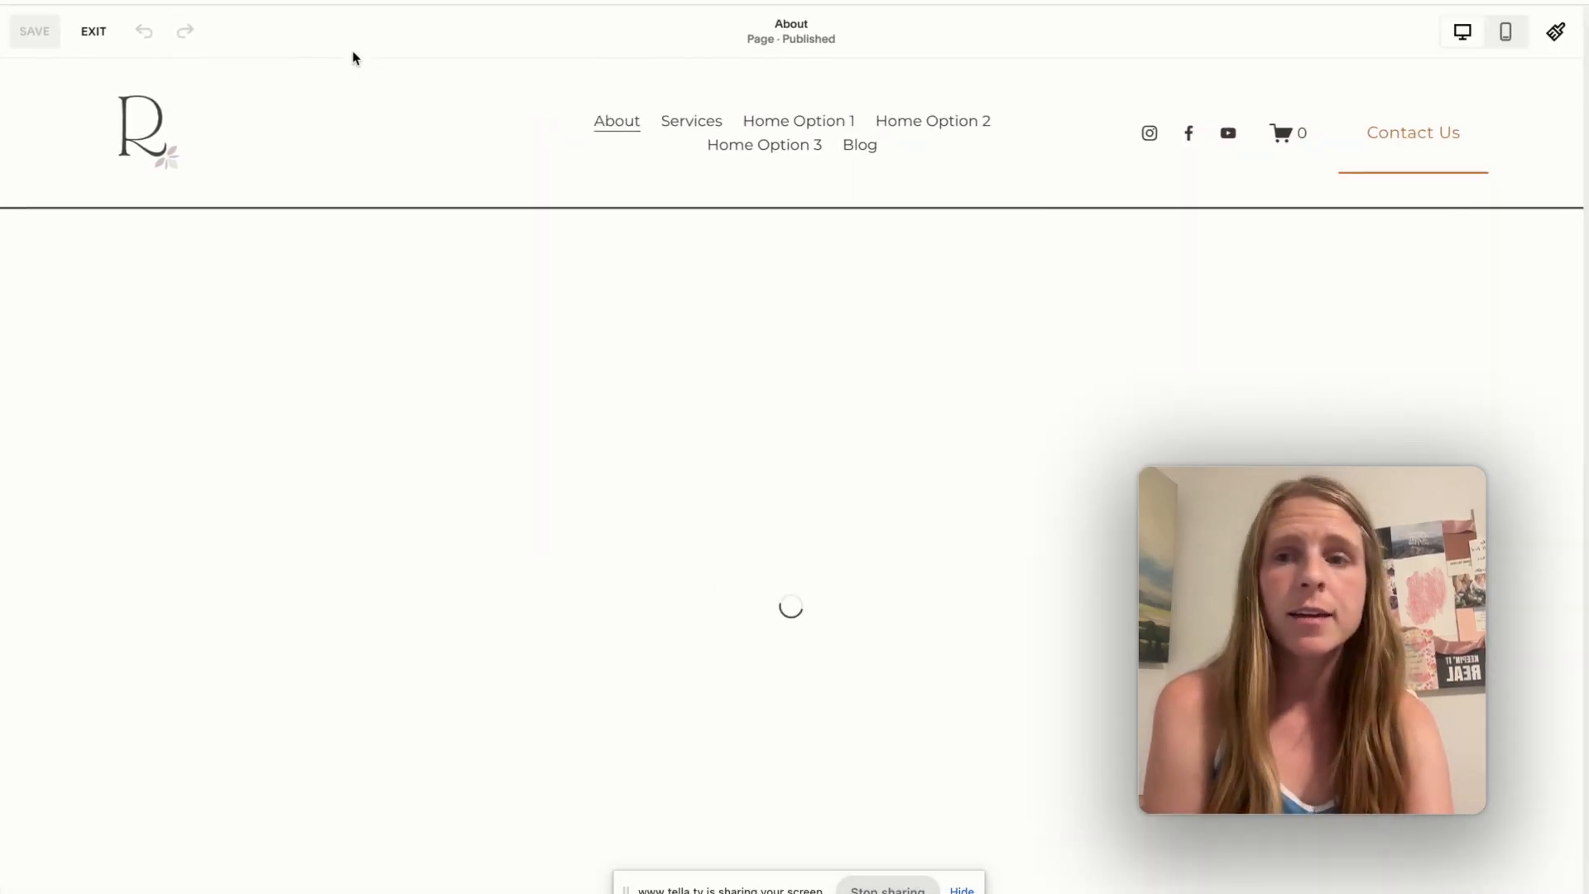
click(820, 134)
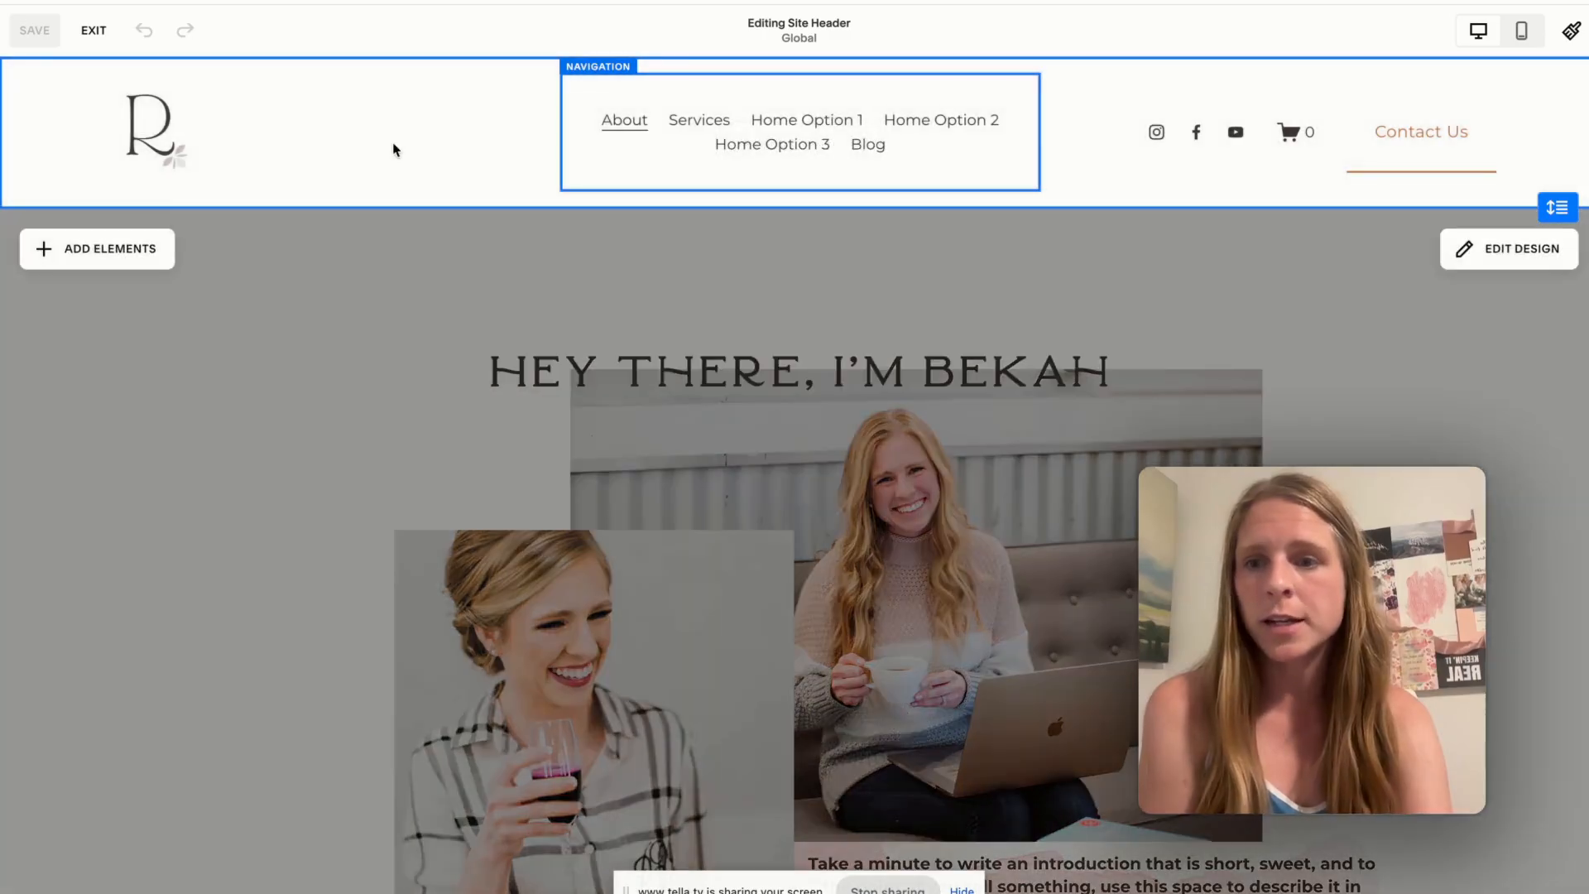
click(131, 248)
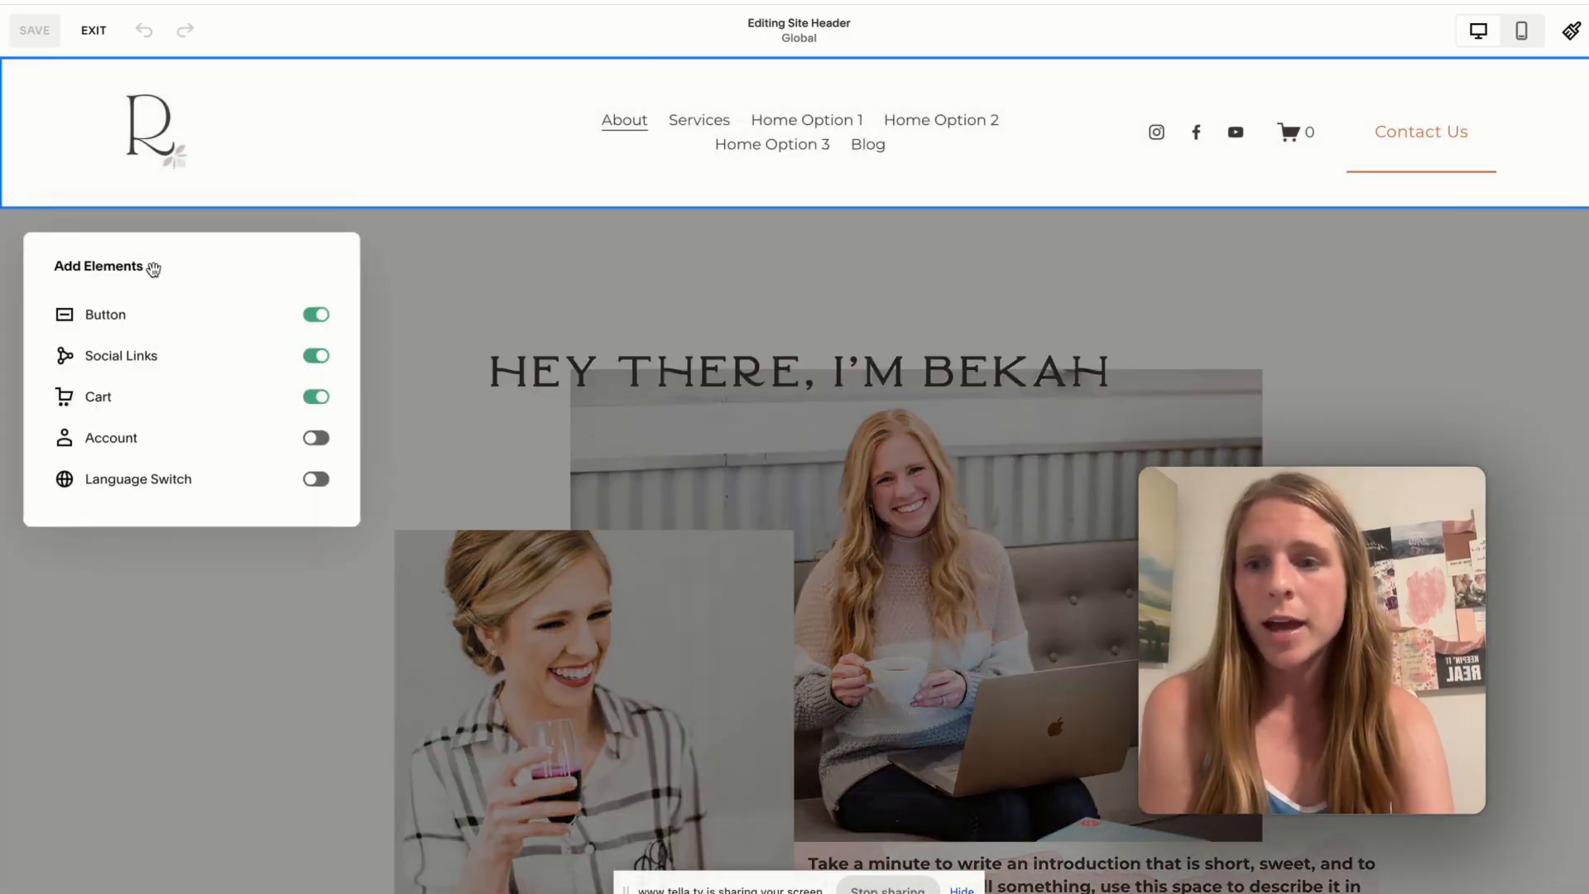
click(319, 398)
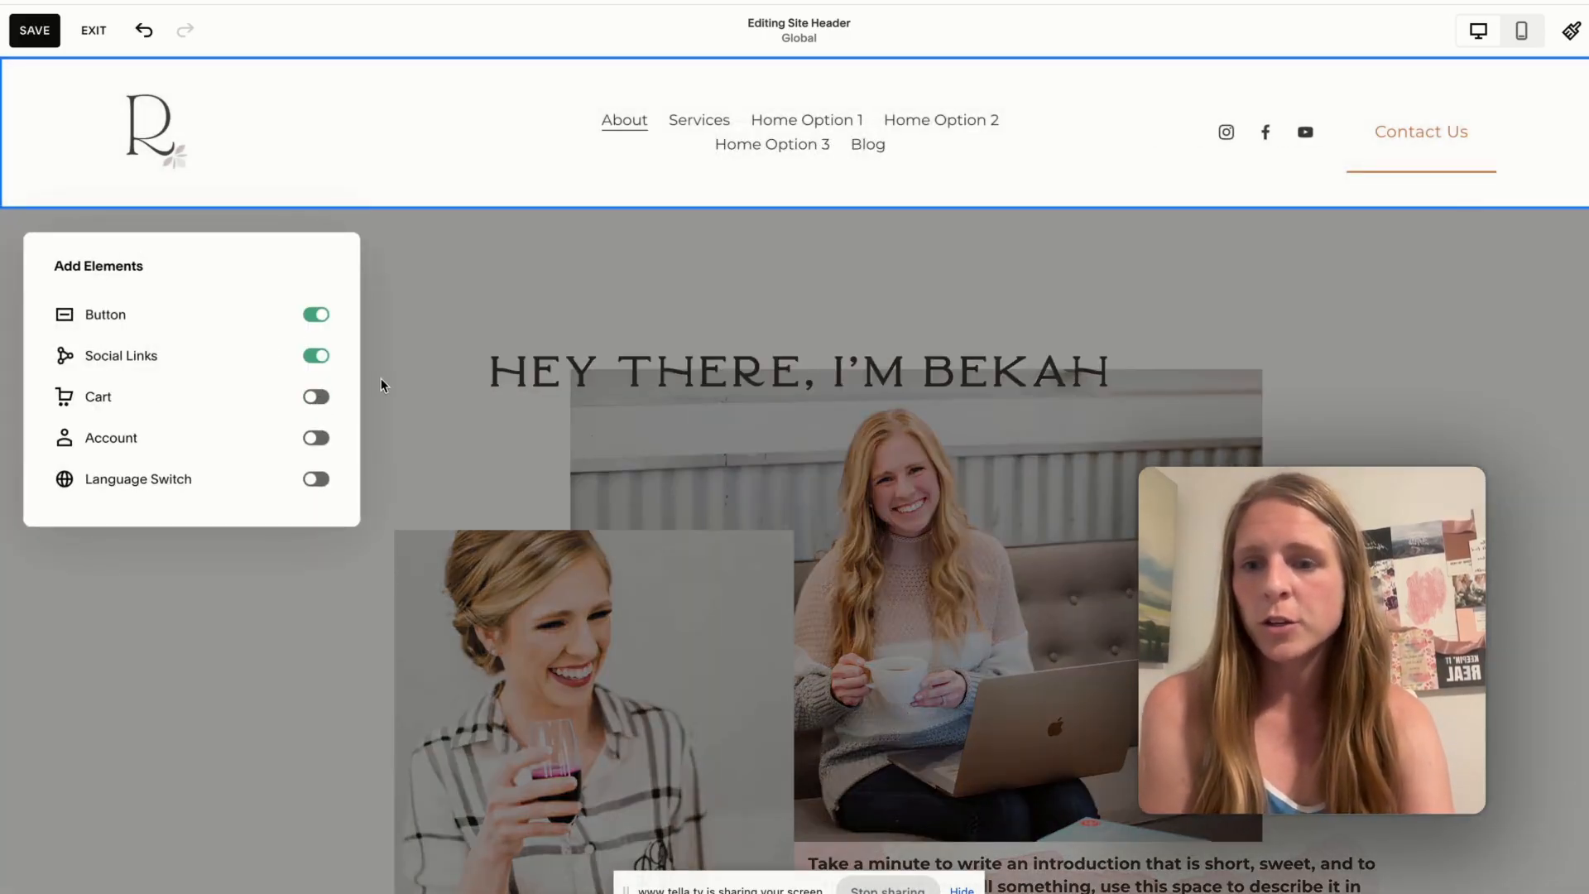
click(316, 399)
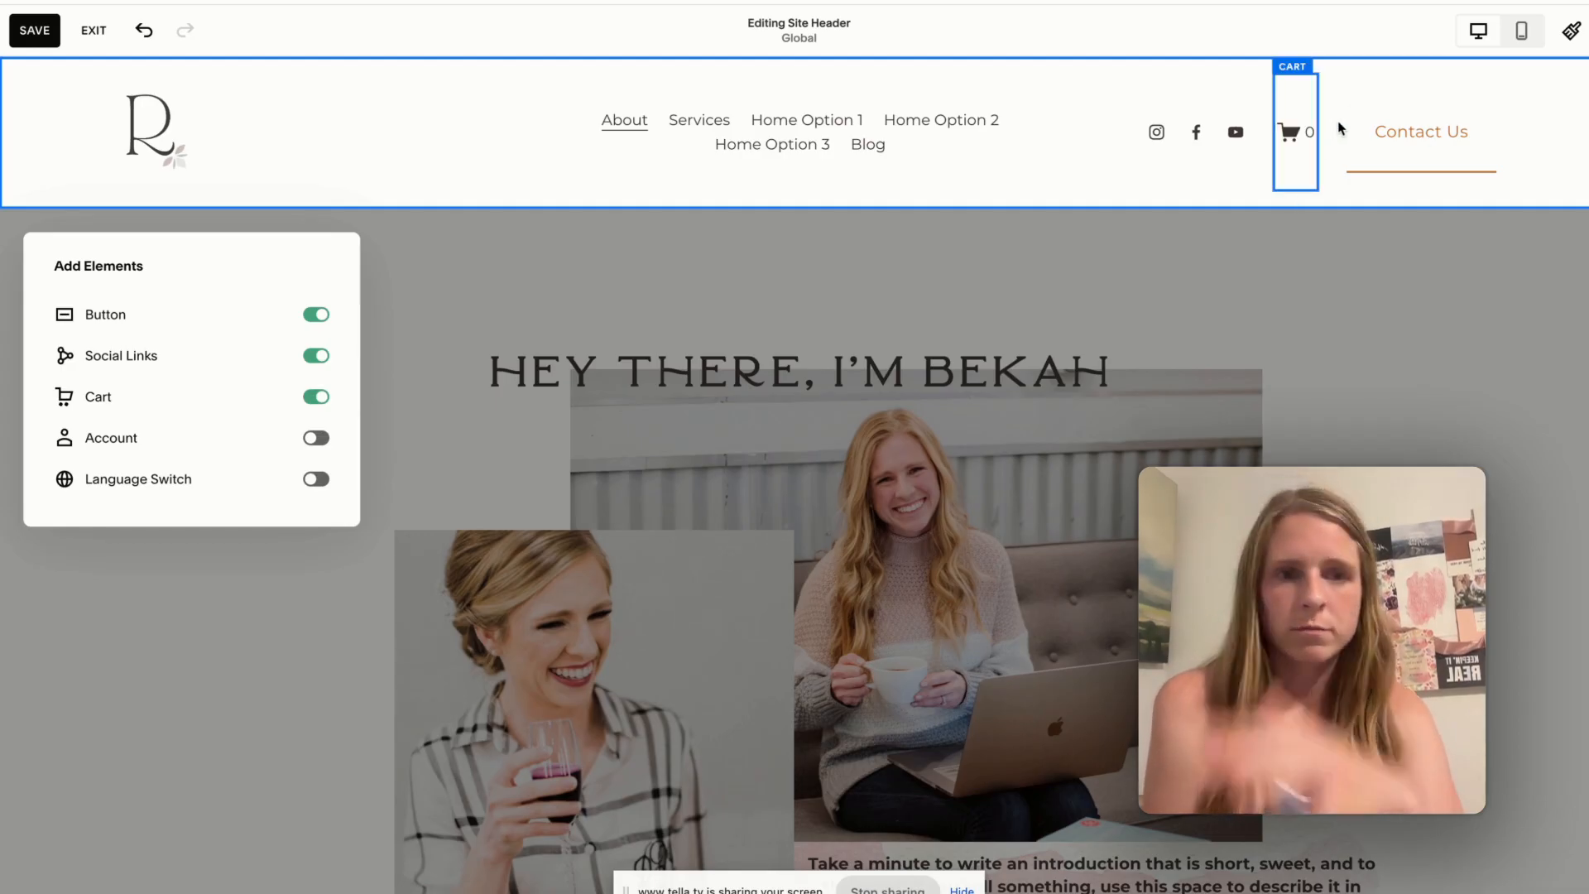
Open the header cart's design settings and set the Cart Icon Size to 35px
click(1289, 126)
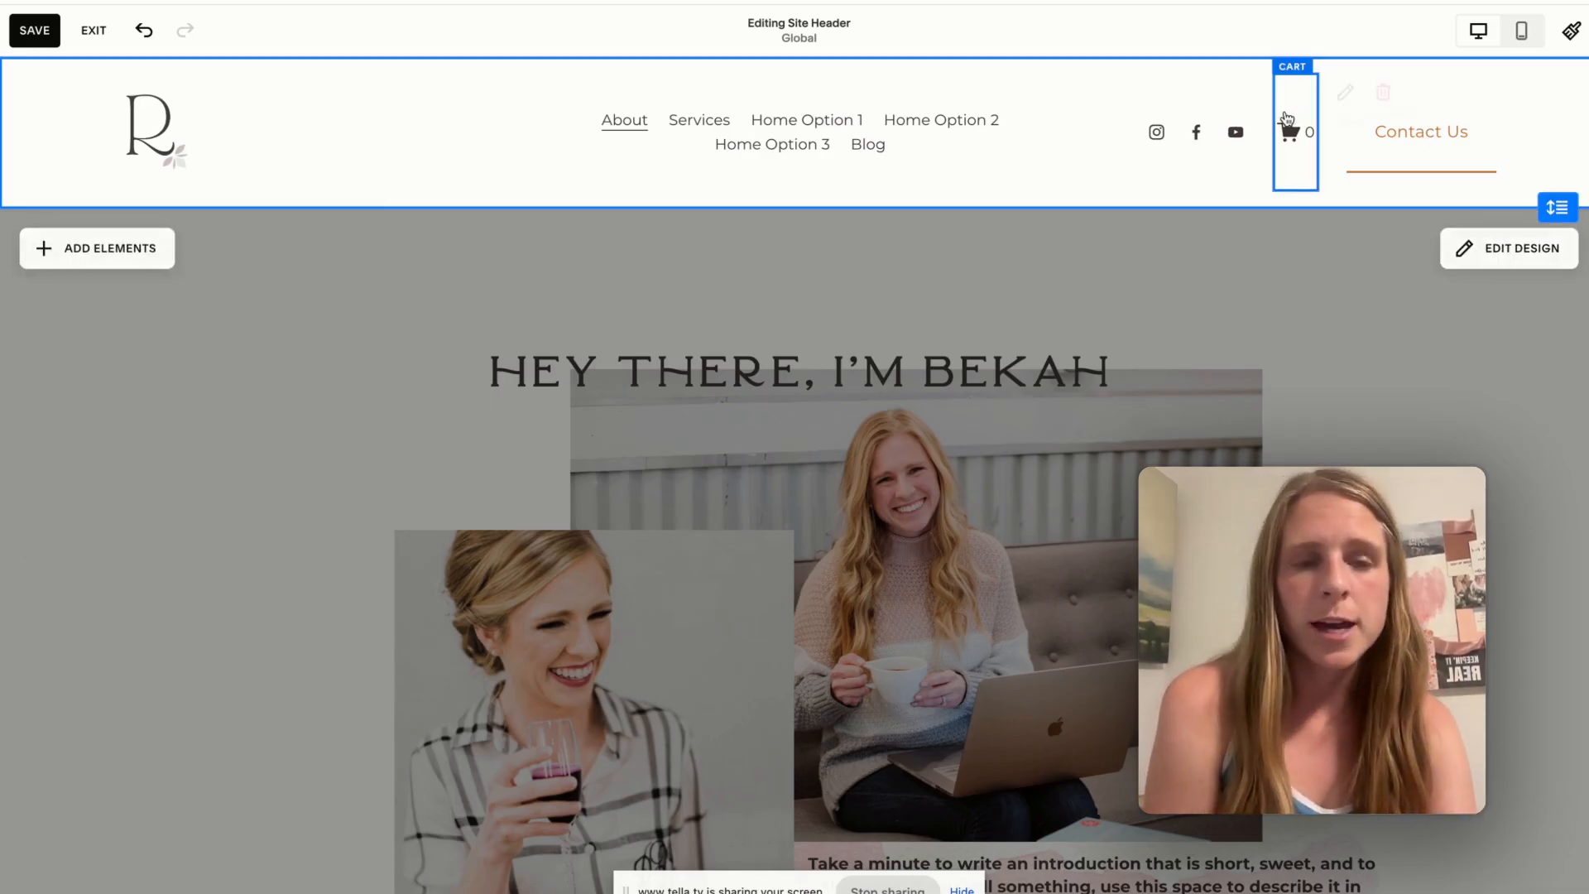
click(1287, 118)
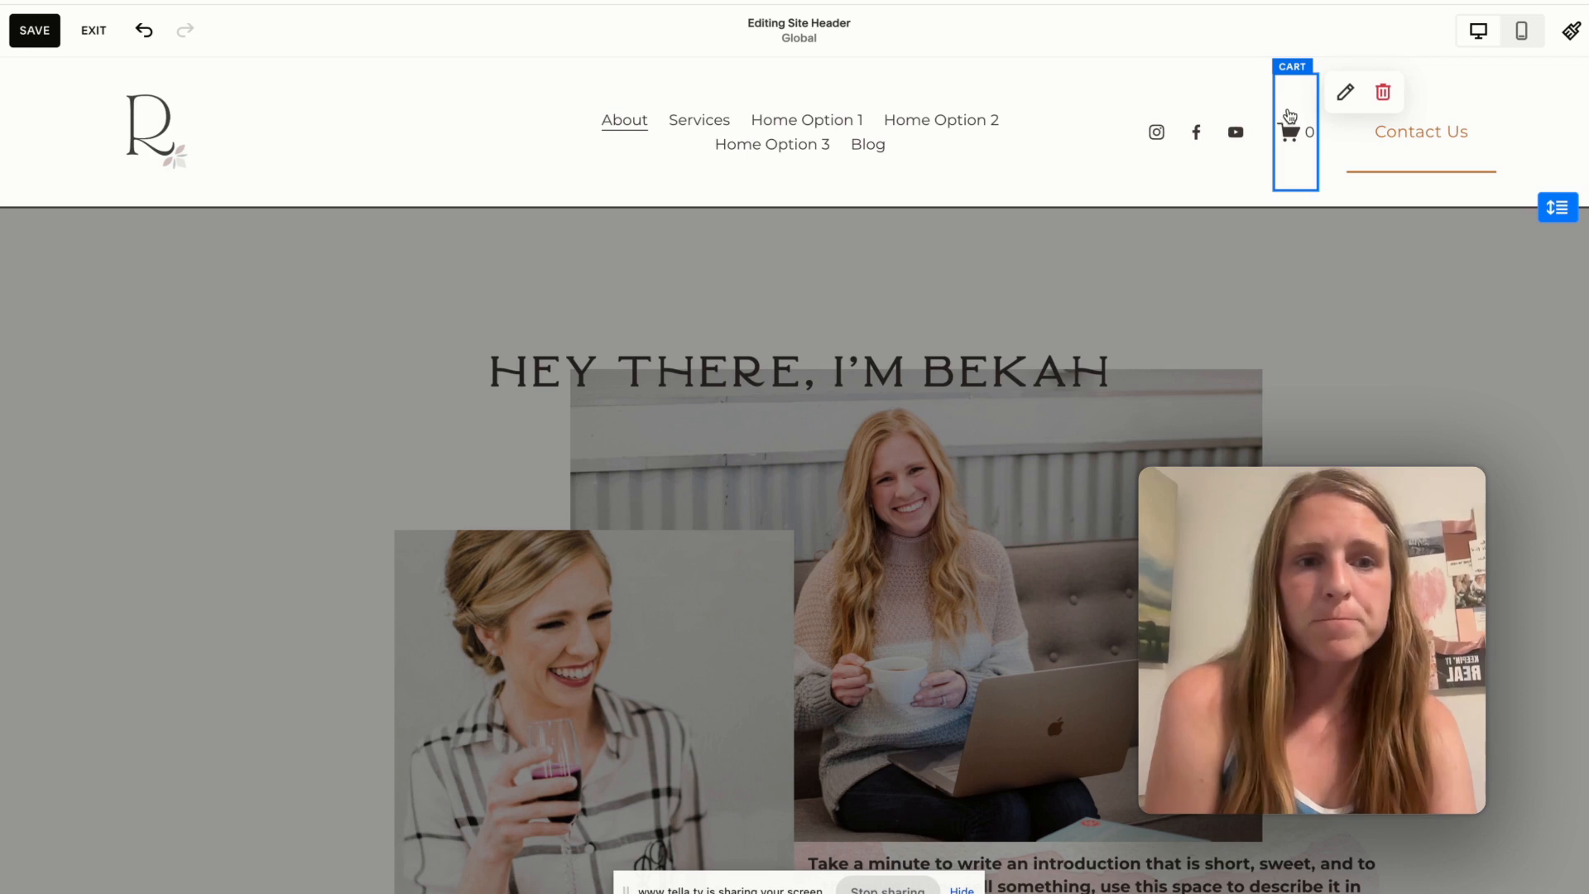
click(1345, 92)
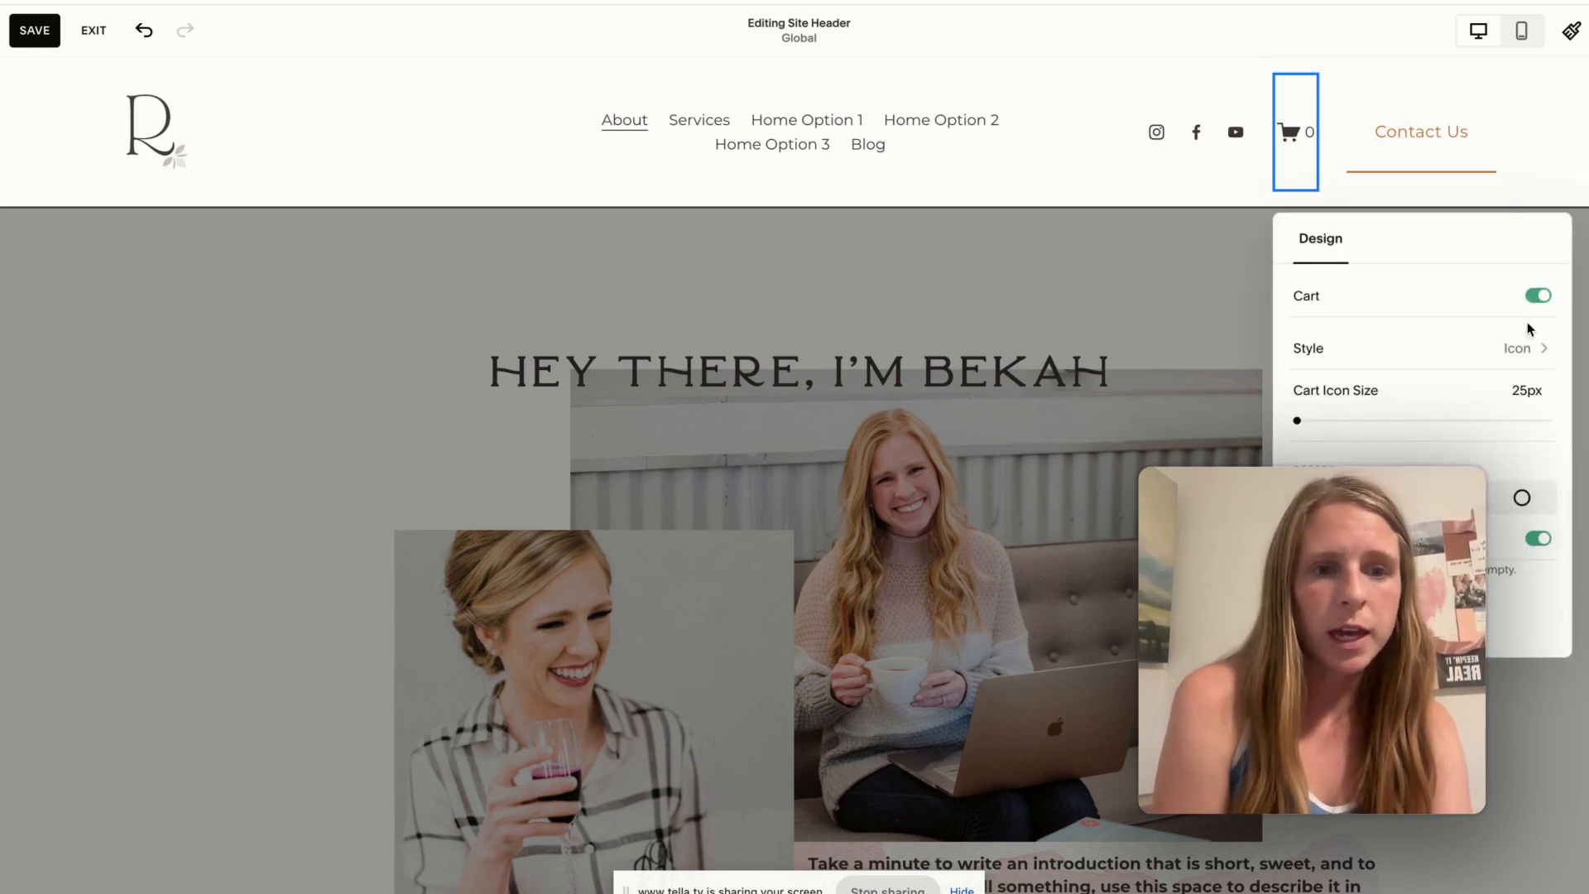
drag(1296, 420, 1462, 425)
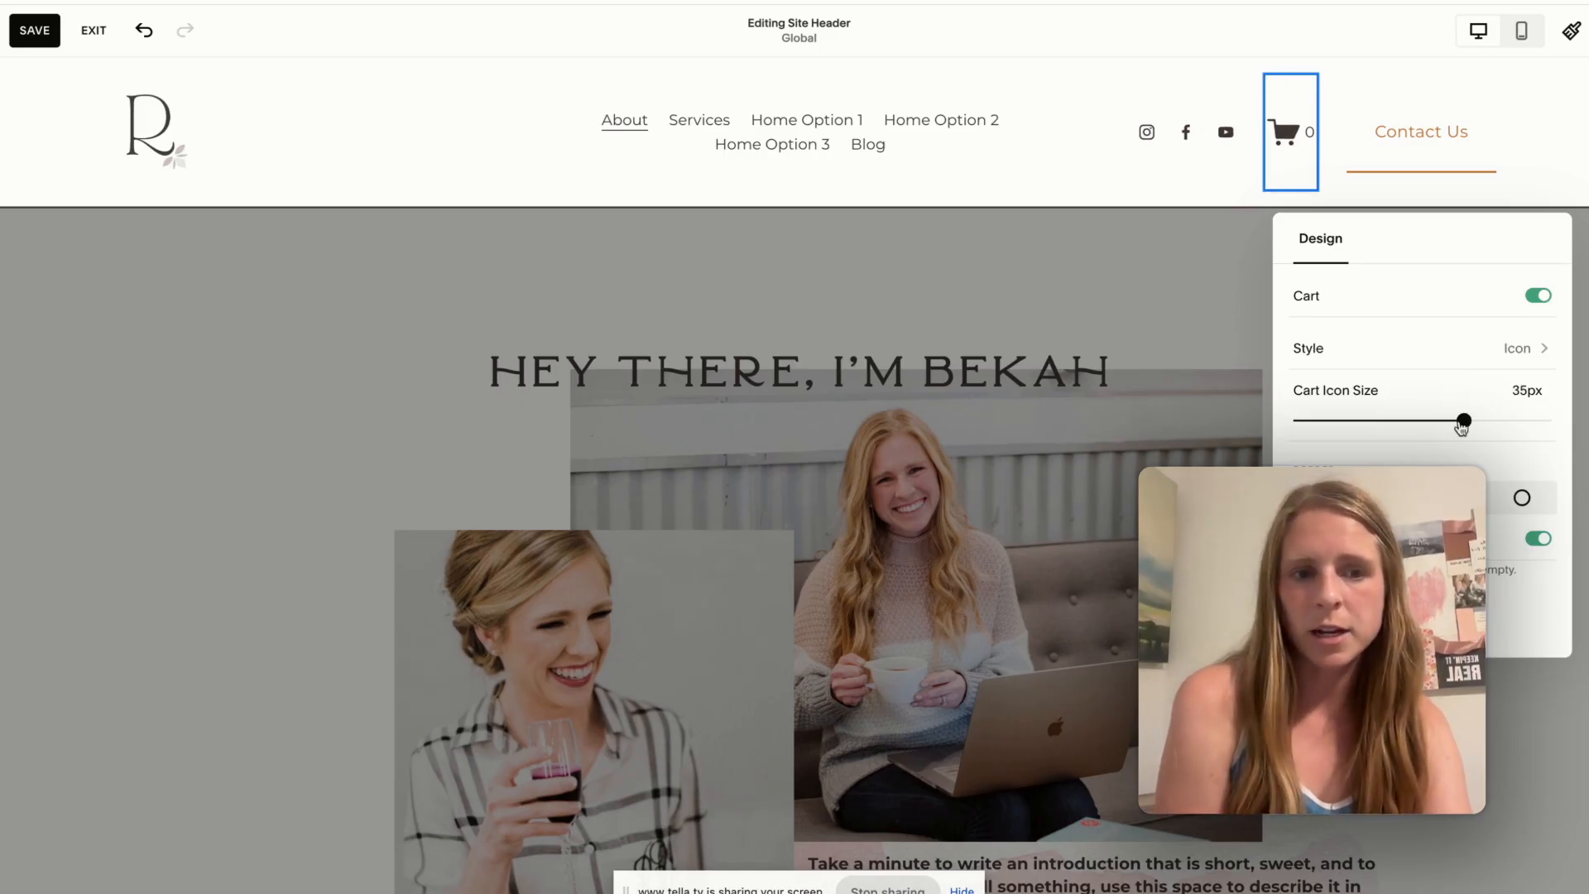
Try the empty-cart display option off and back on, and give the cart icon a rounded rectangular border with the Solid style
click(1537, 542)
click(1537, 542)
click(1457, 498)
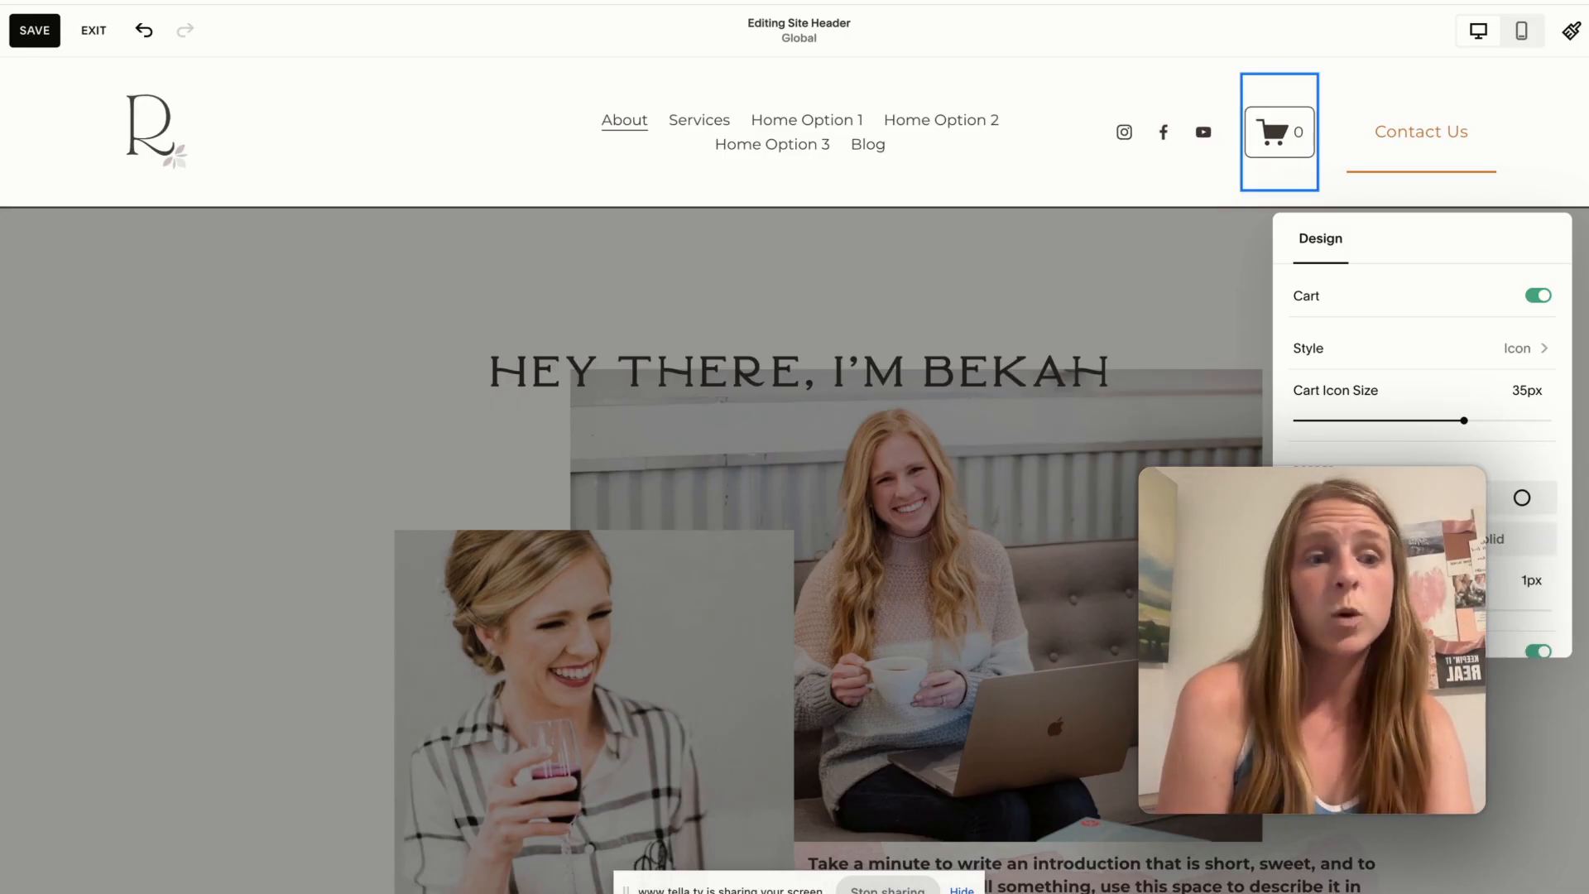
click(1499, 540)
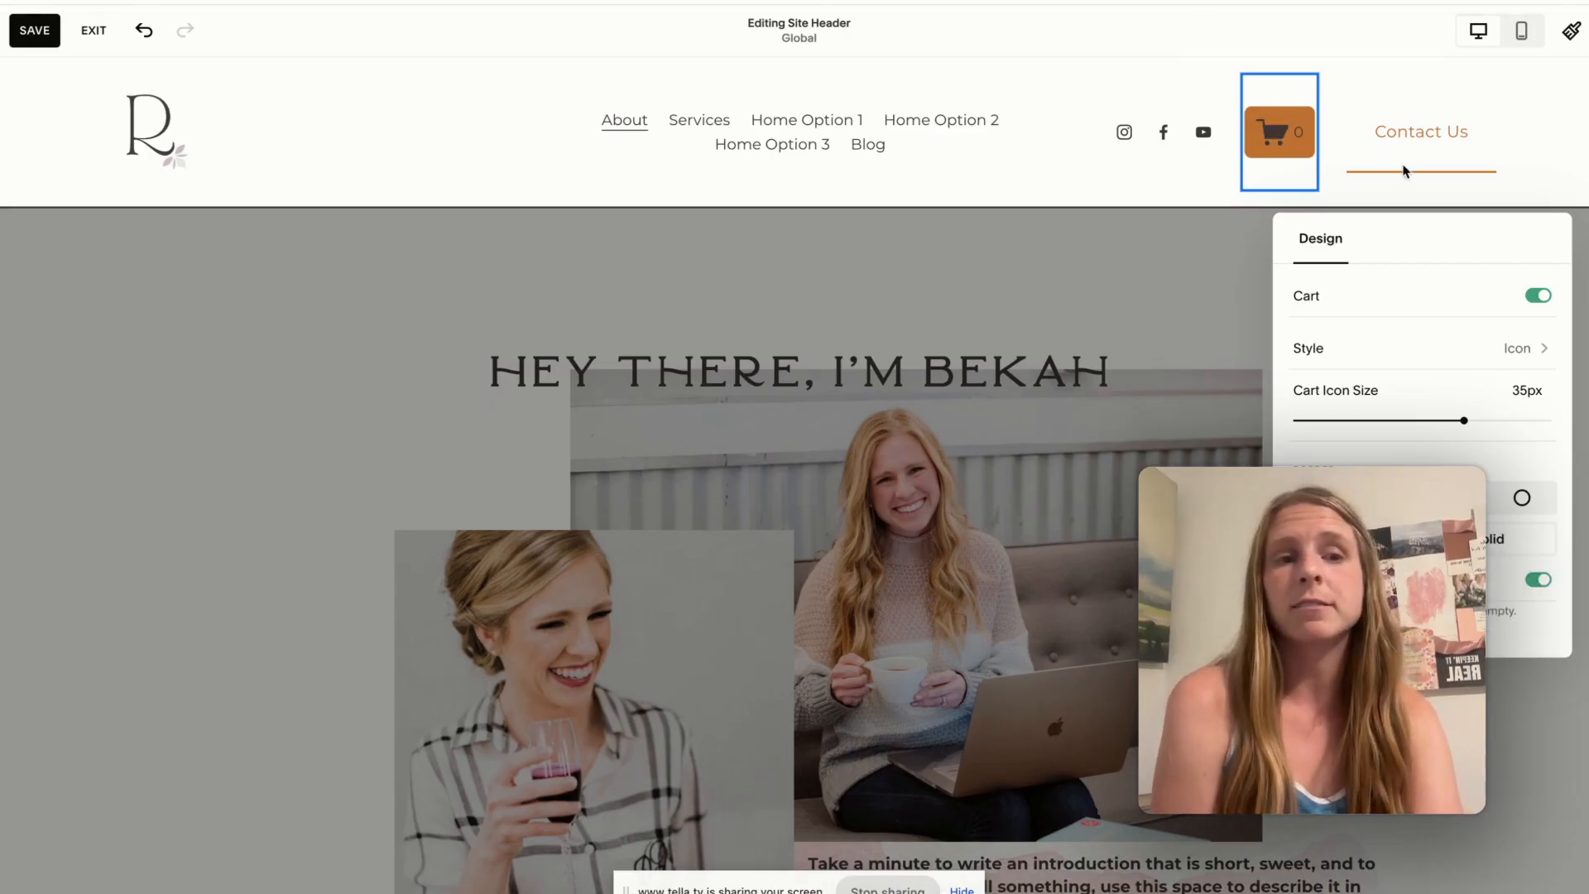